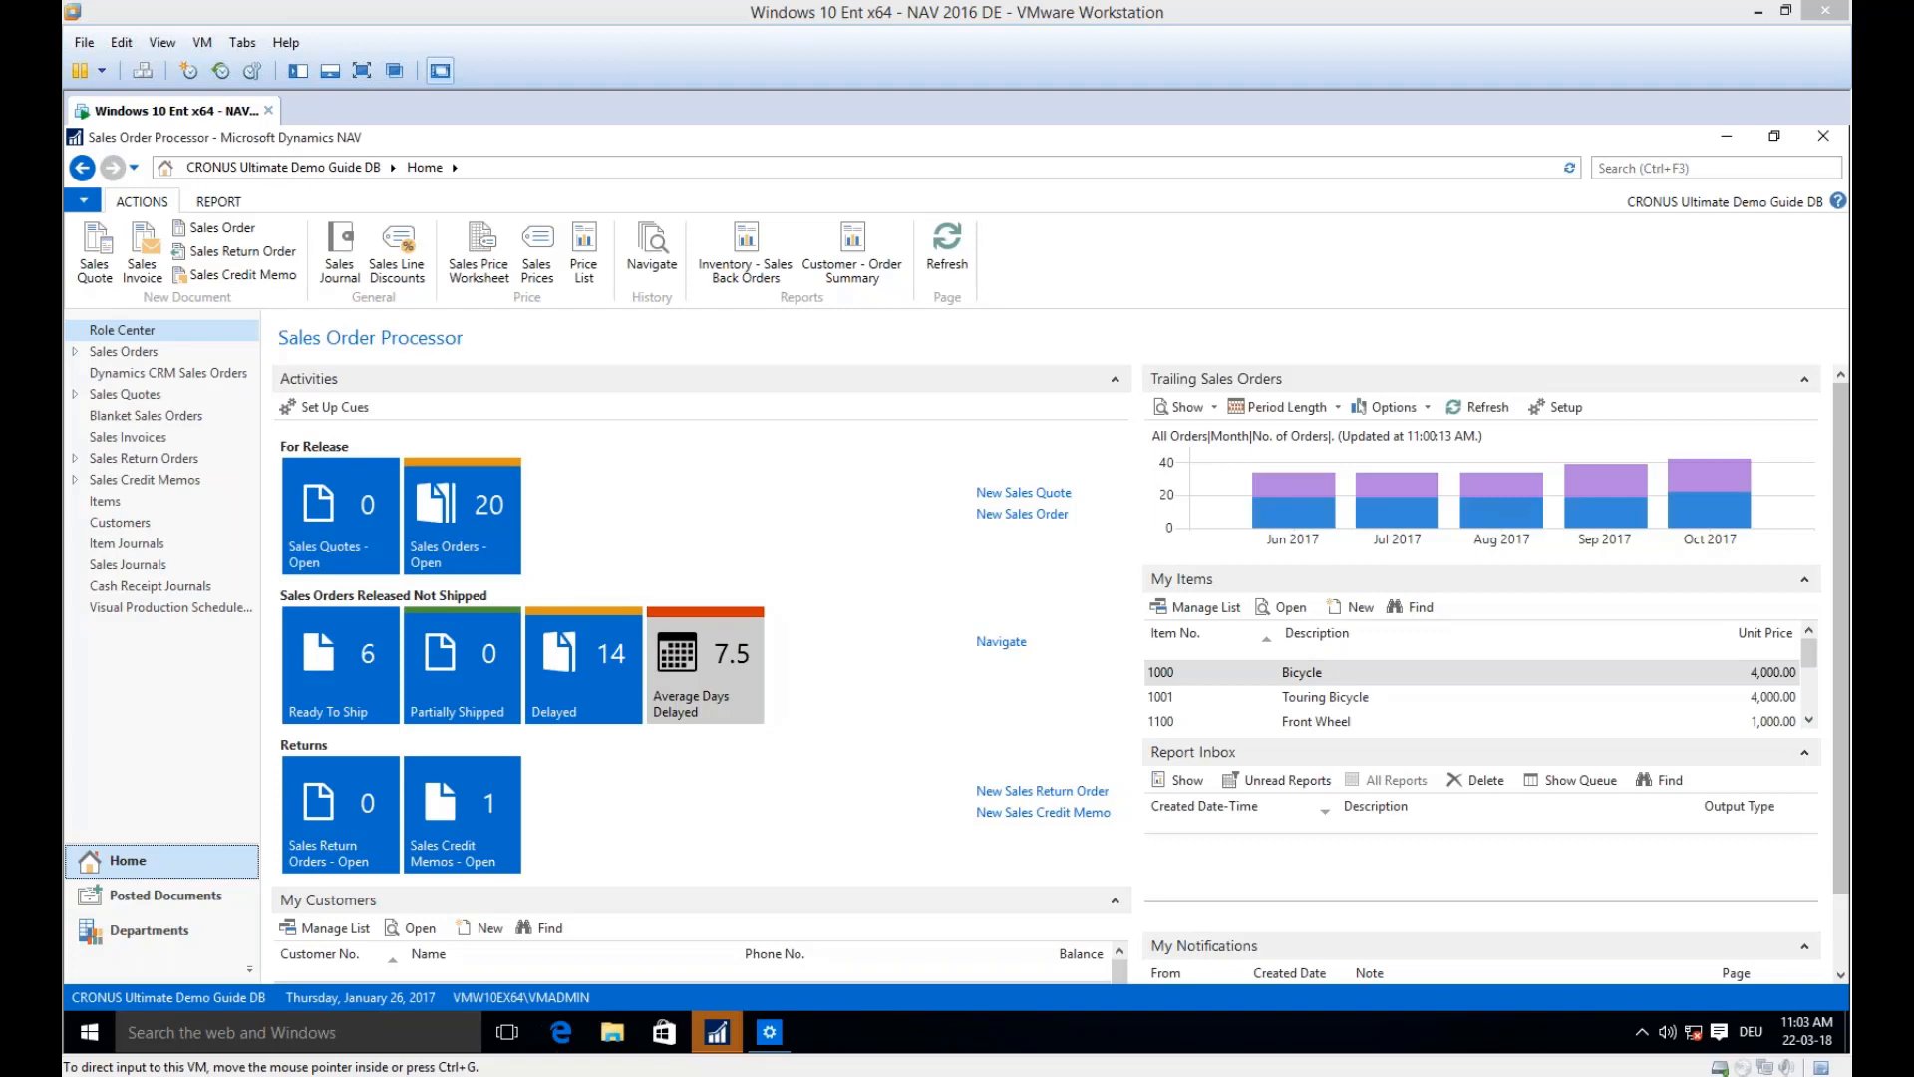
- Show the virtual machine full screen and open the Visual Production Scheduler from the Manufacturing department's Planning lists
click(149, 930)
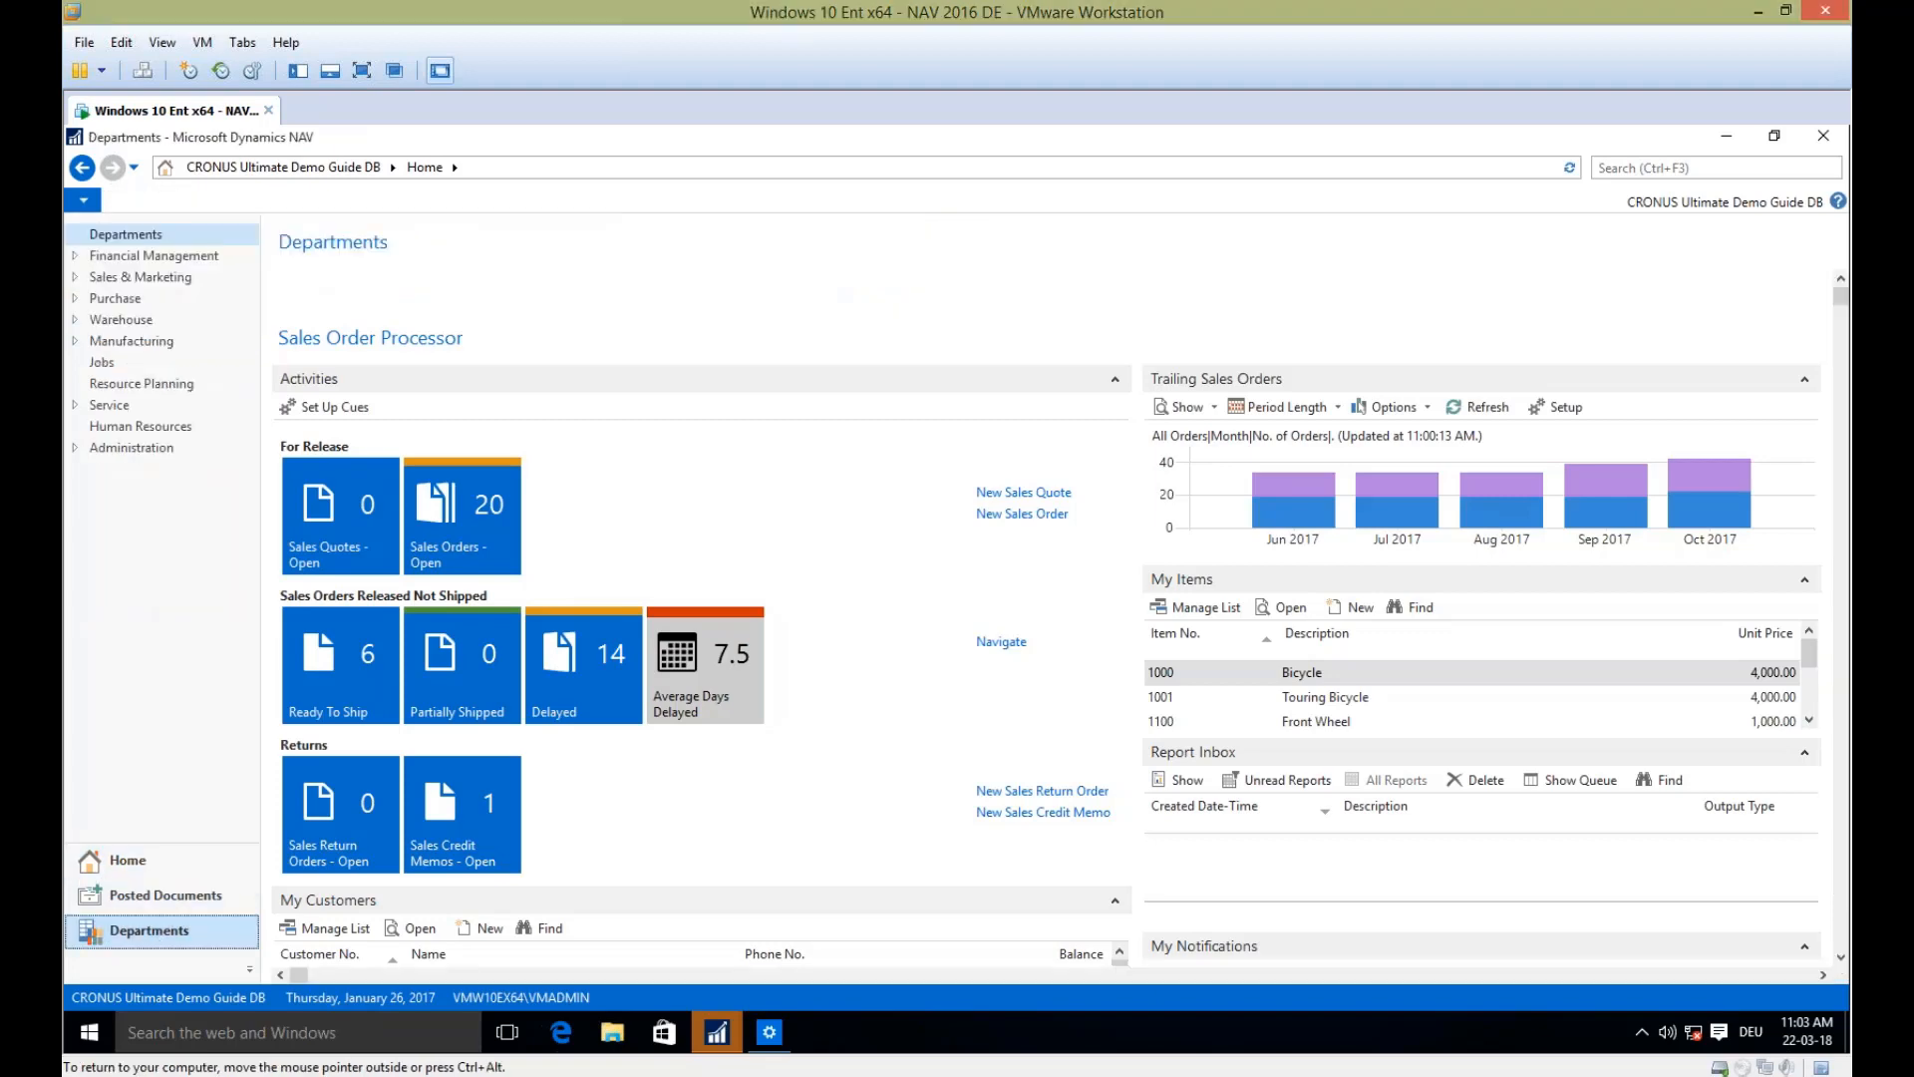
click(362, 70)
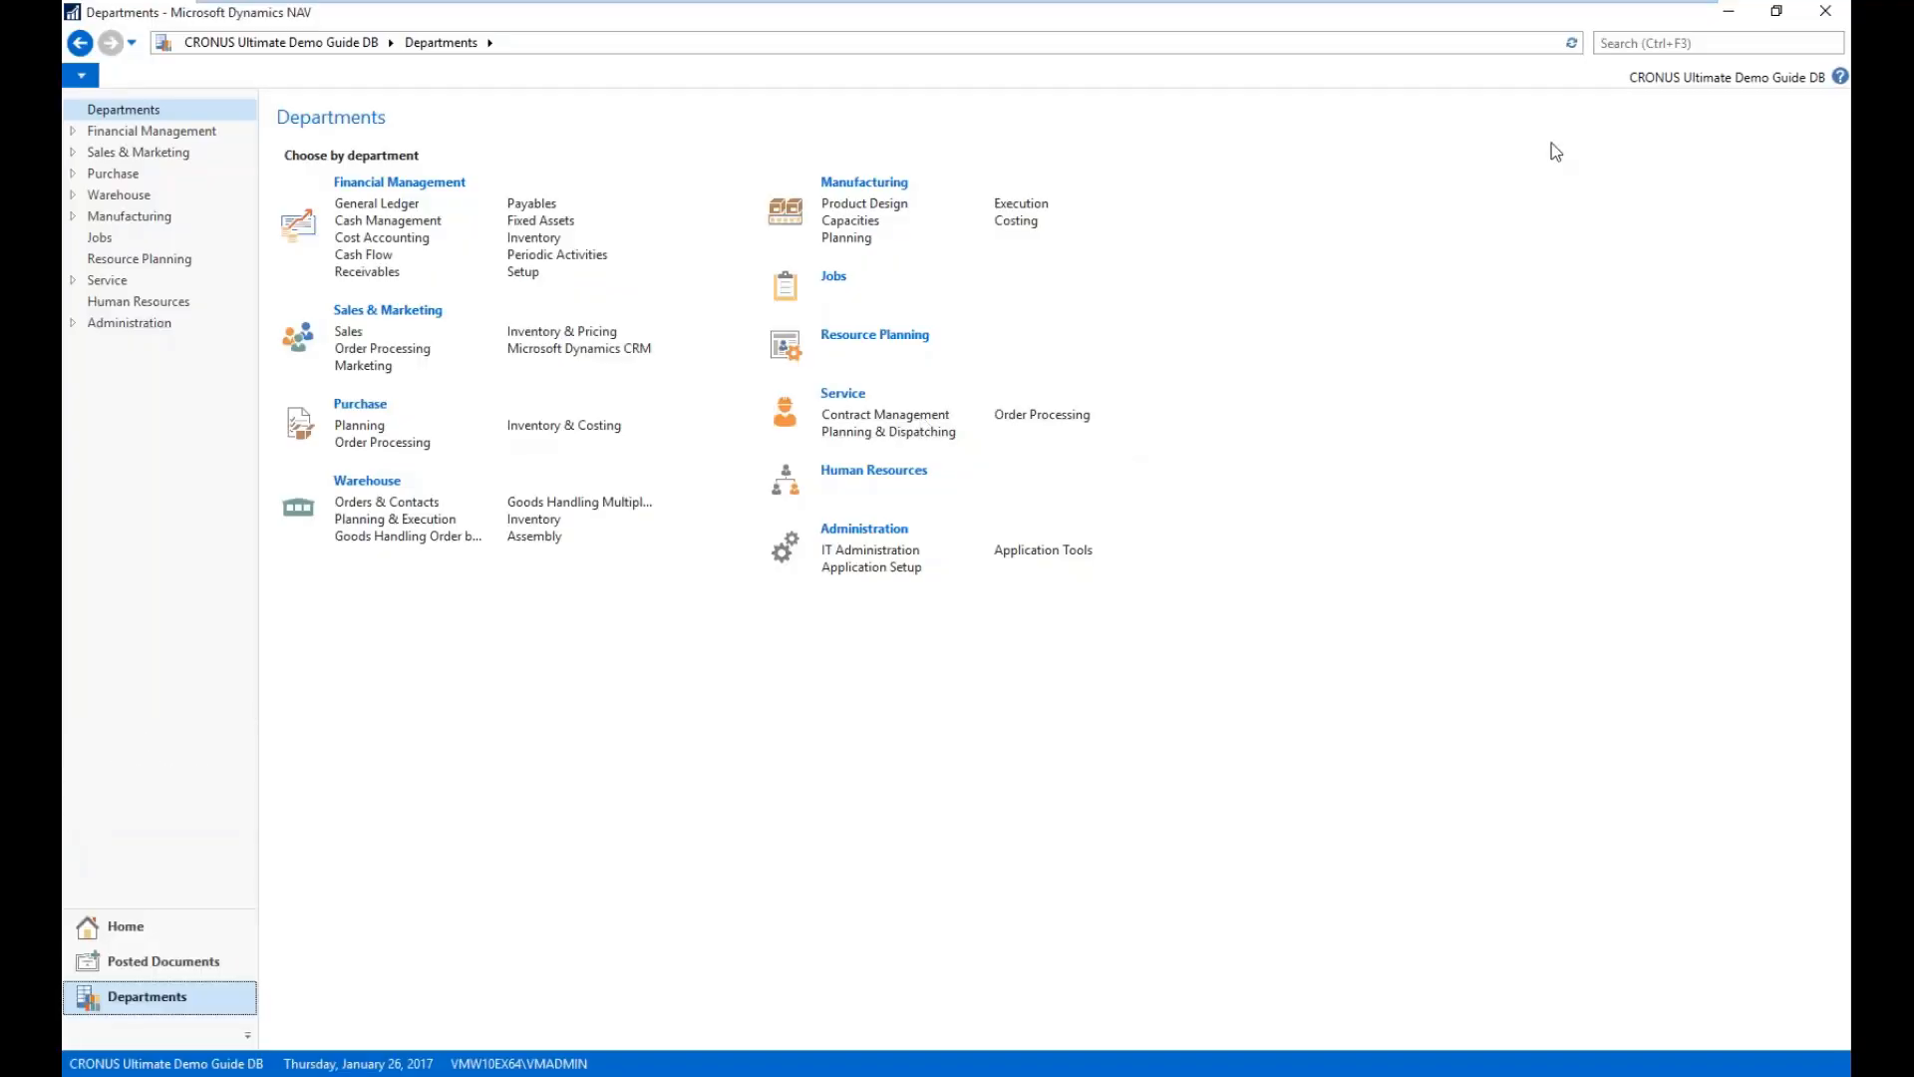
click(1618, 48)
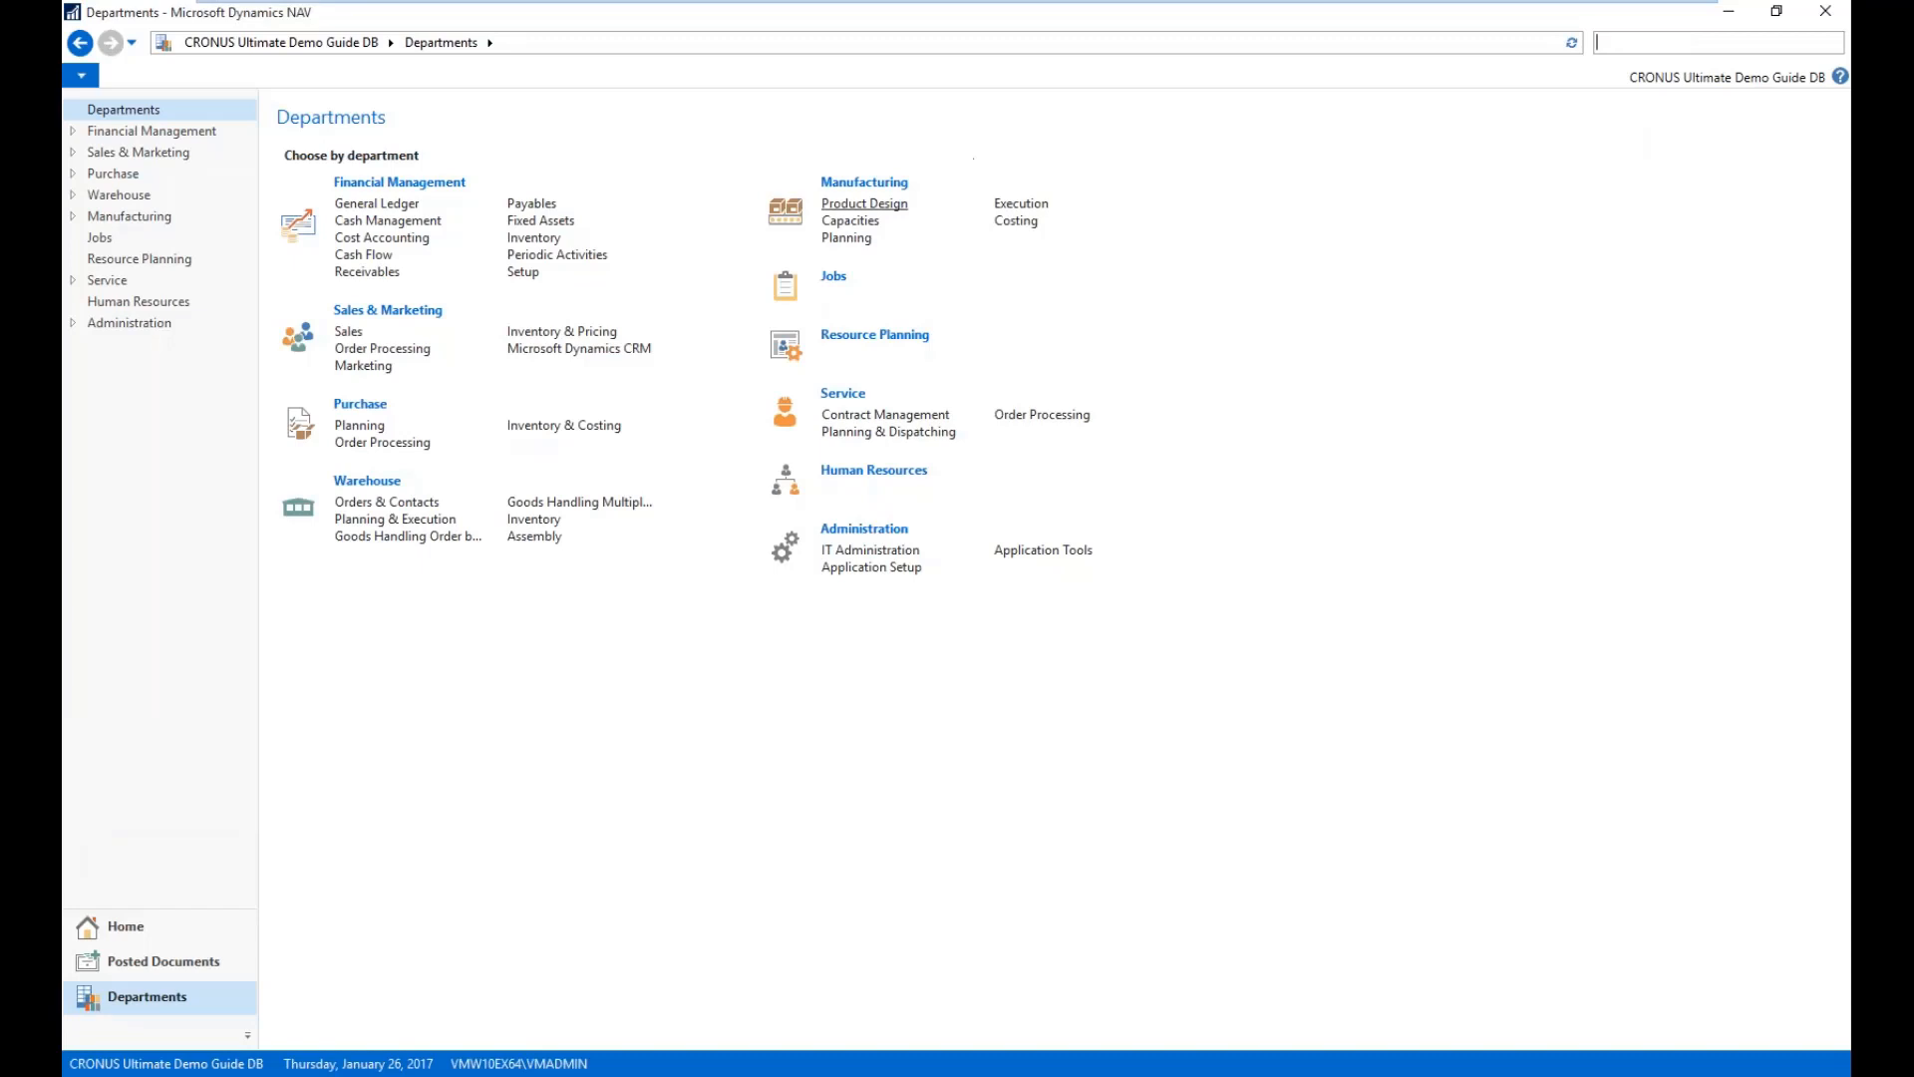
click(846, 239)
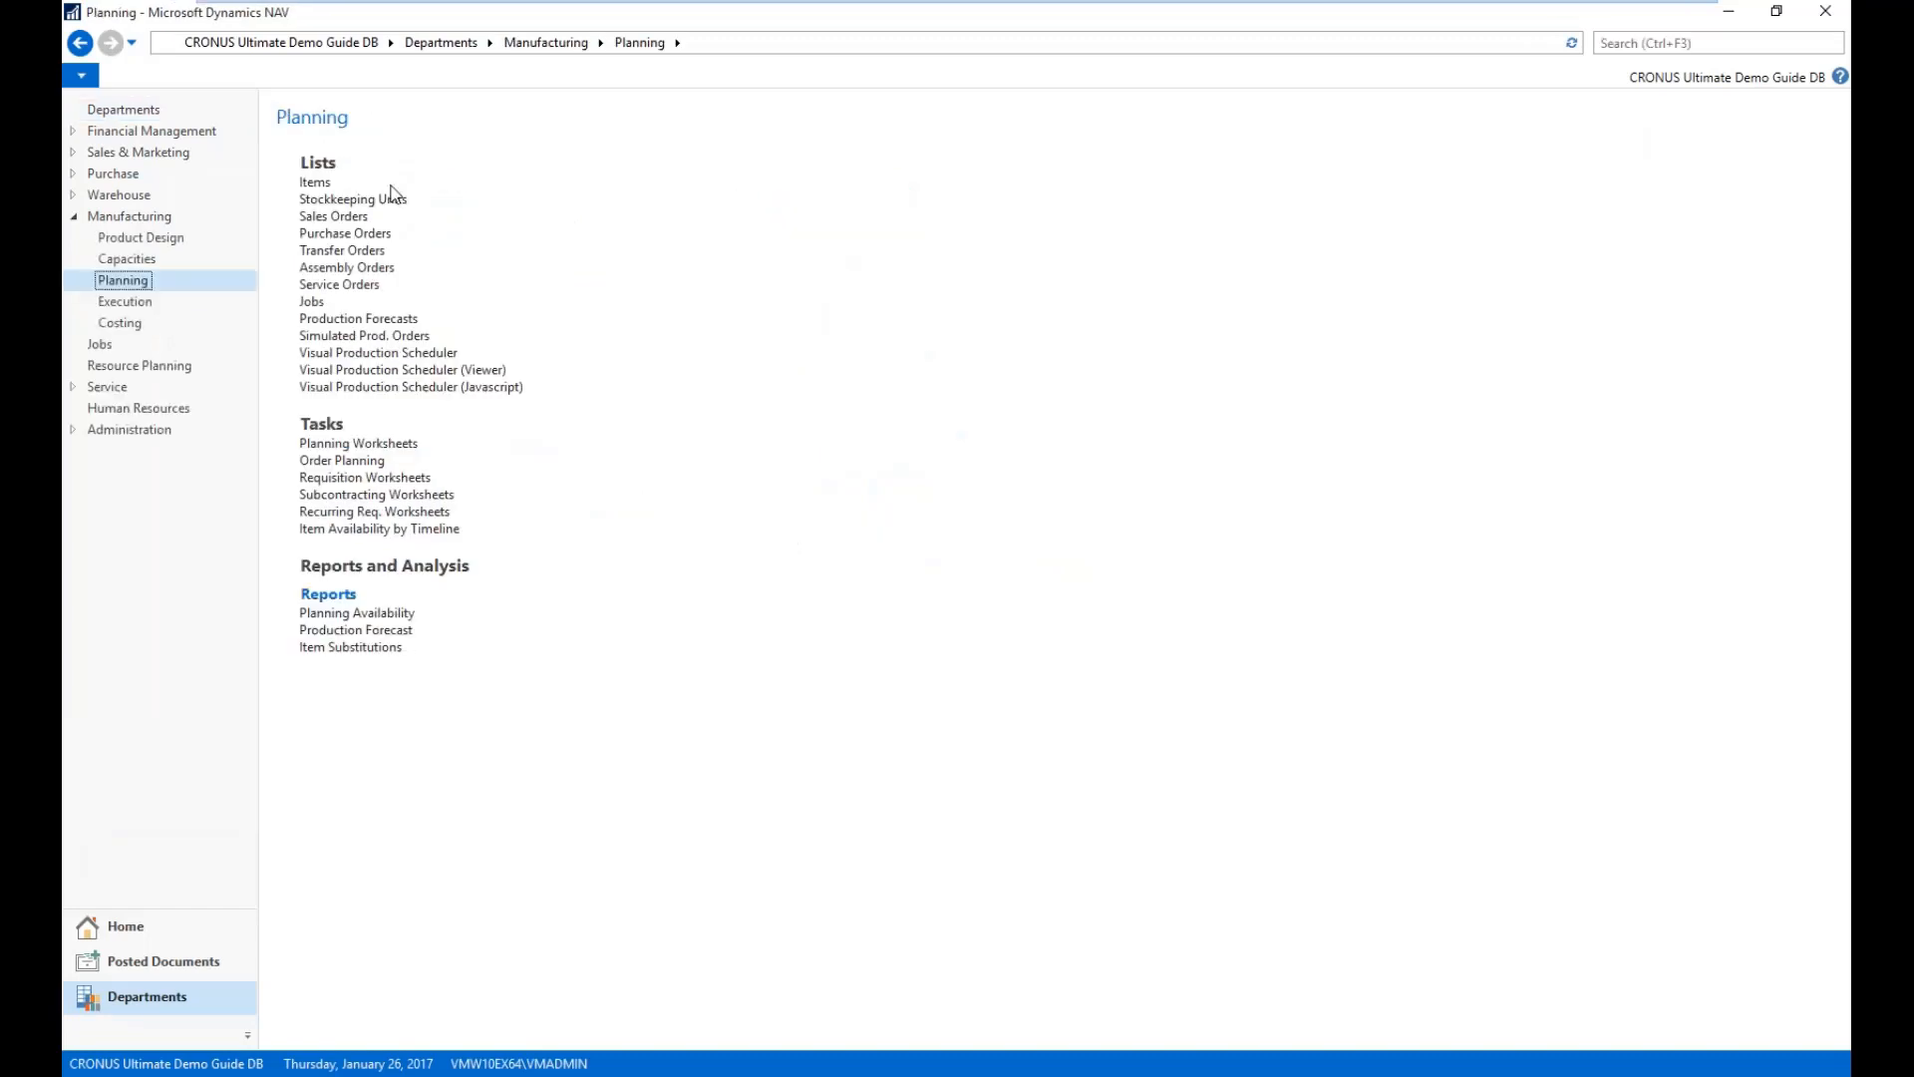
click(146, 305)
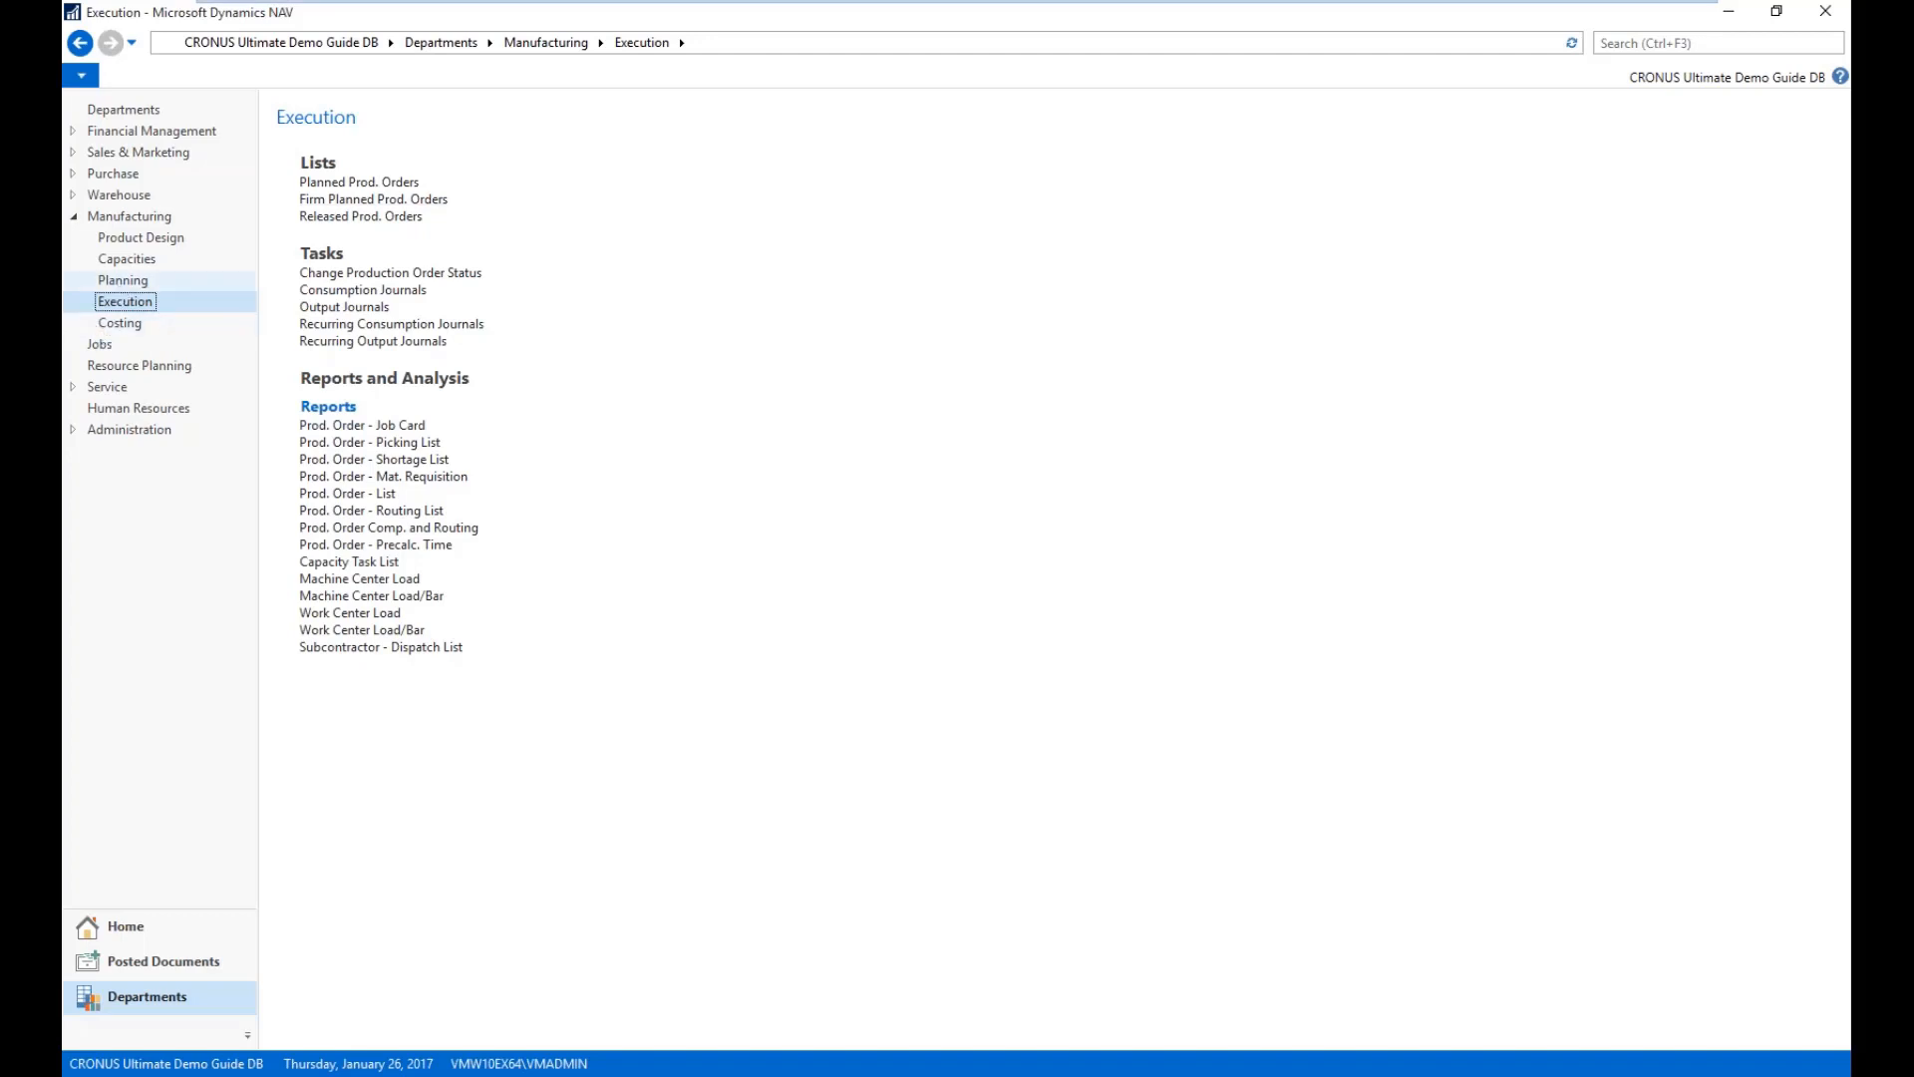
click(118, 283)
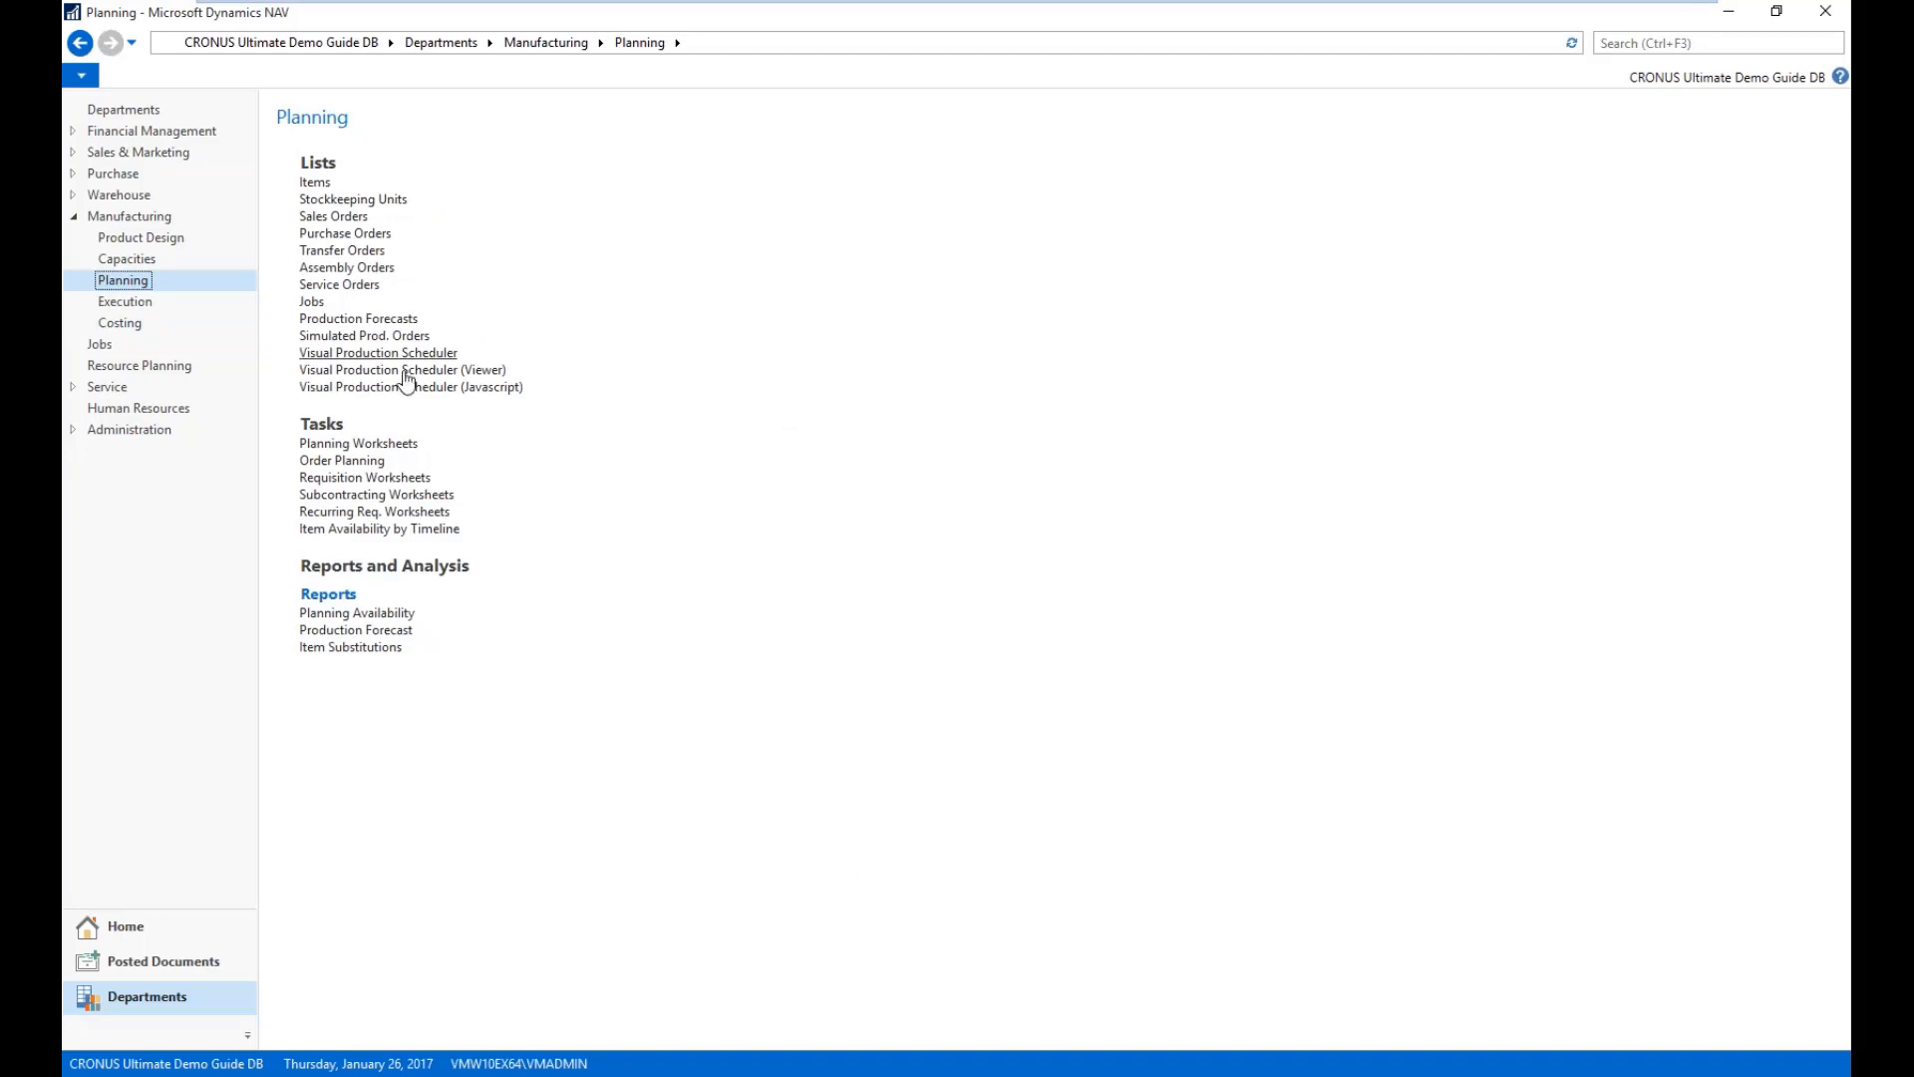
click(365, 355)
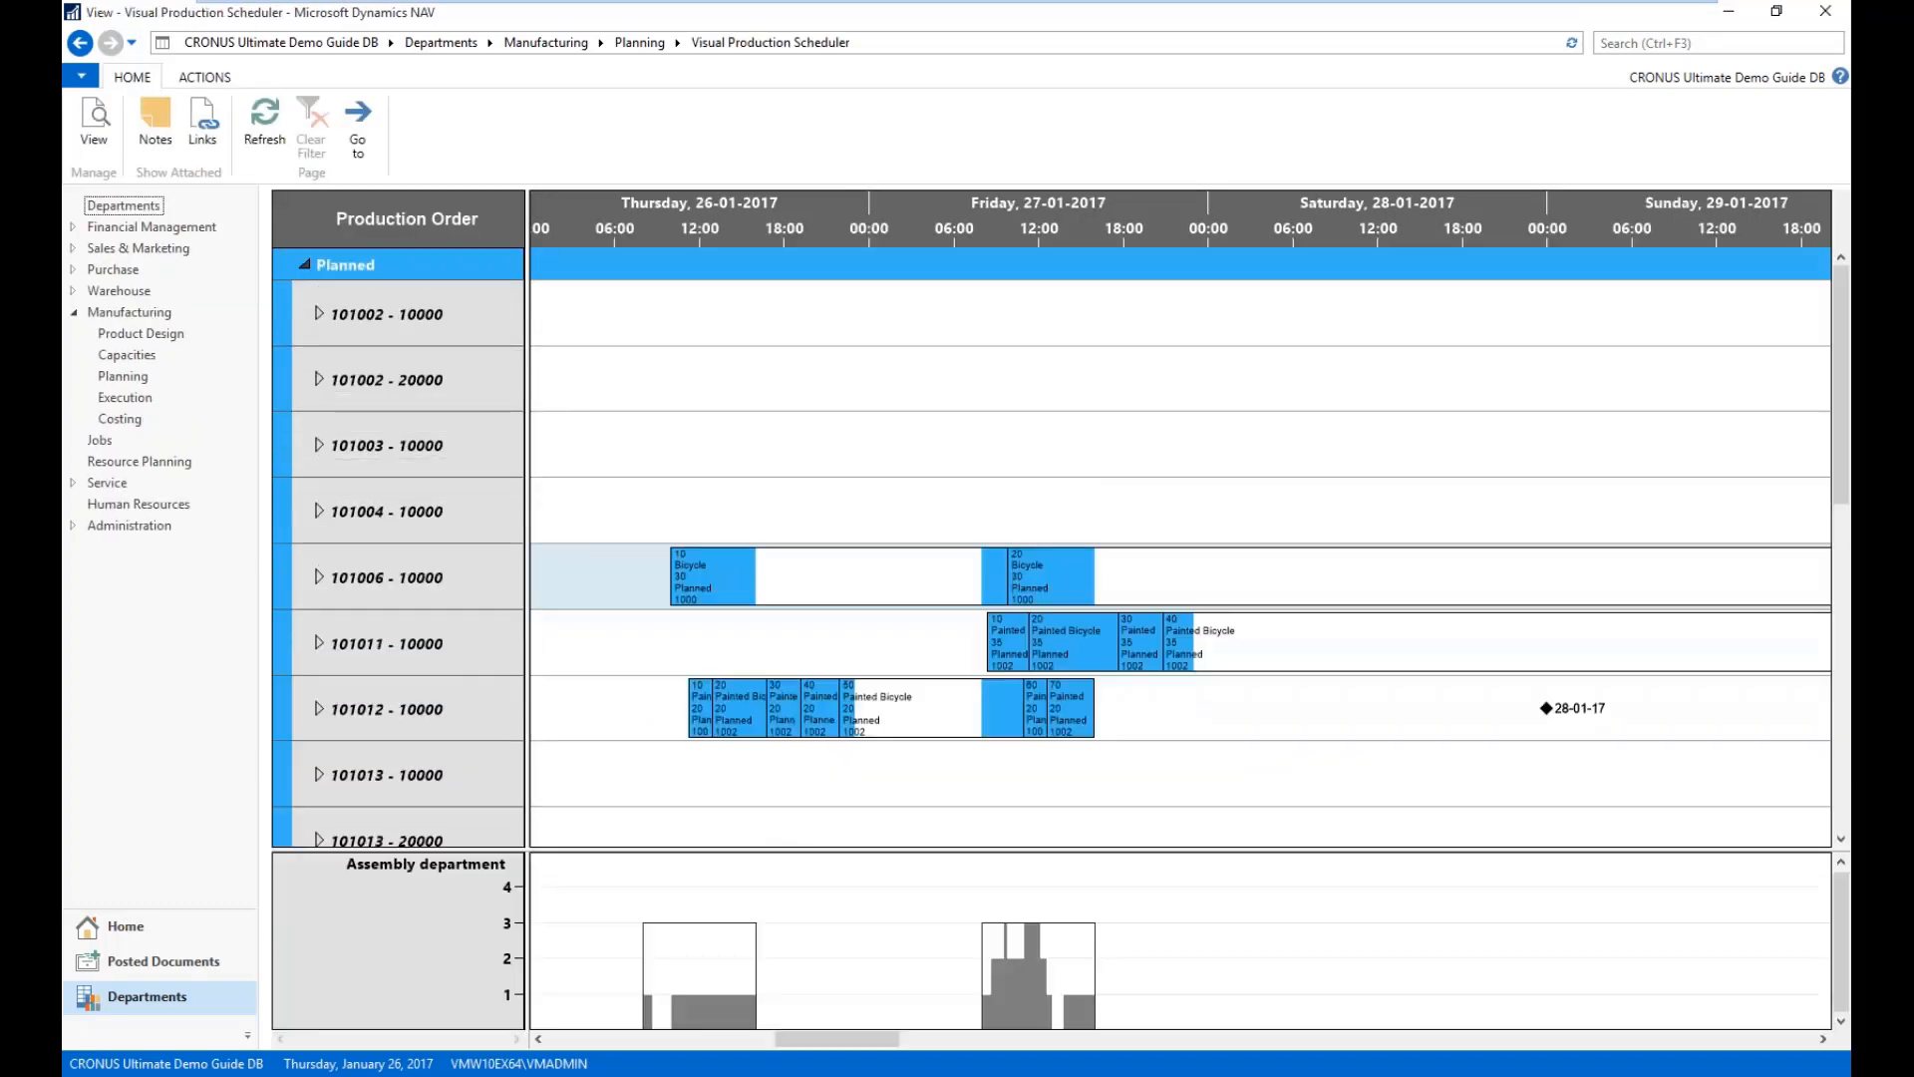
- Display the schedule on a daily timeline with smaller rows, and narrow the navigation pane to widen the chart
click(204, 77)
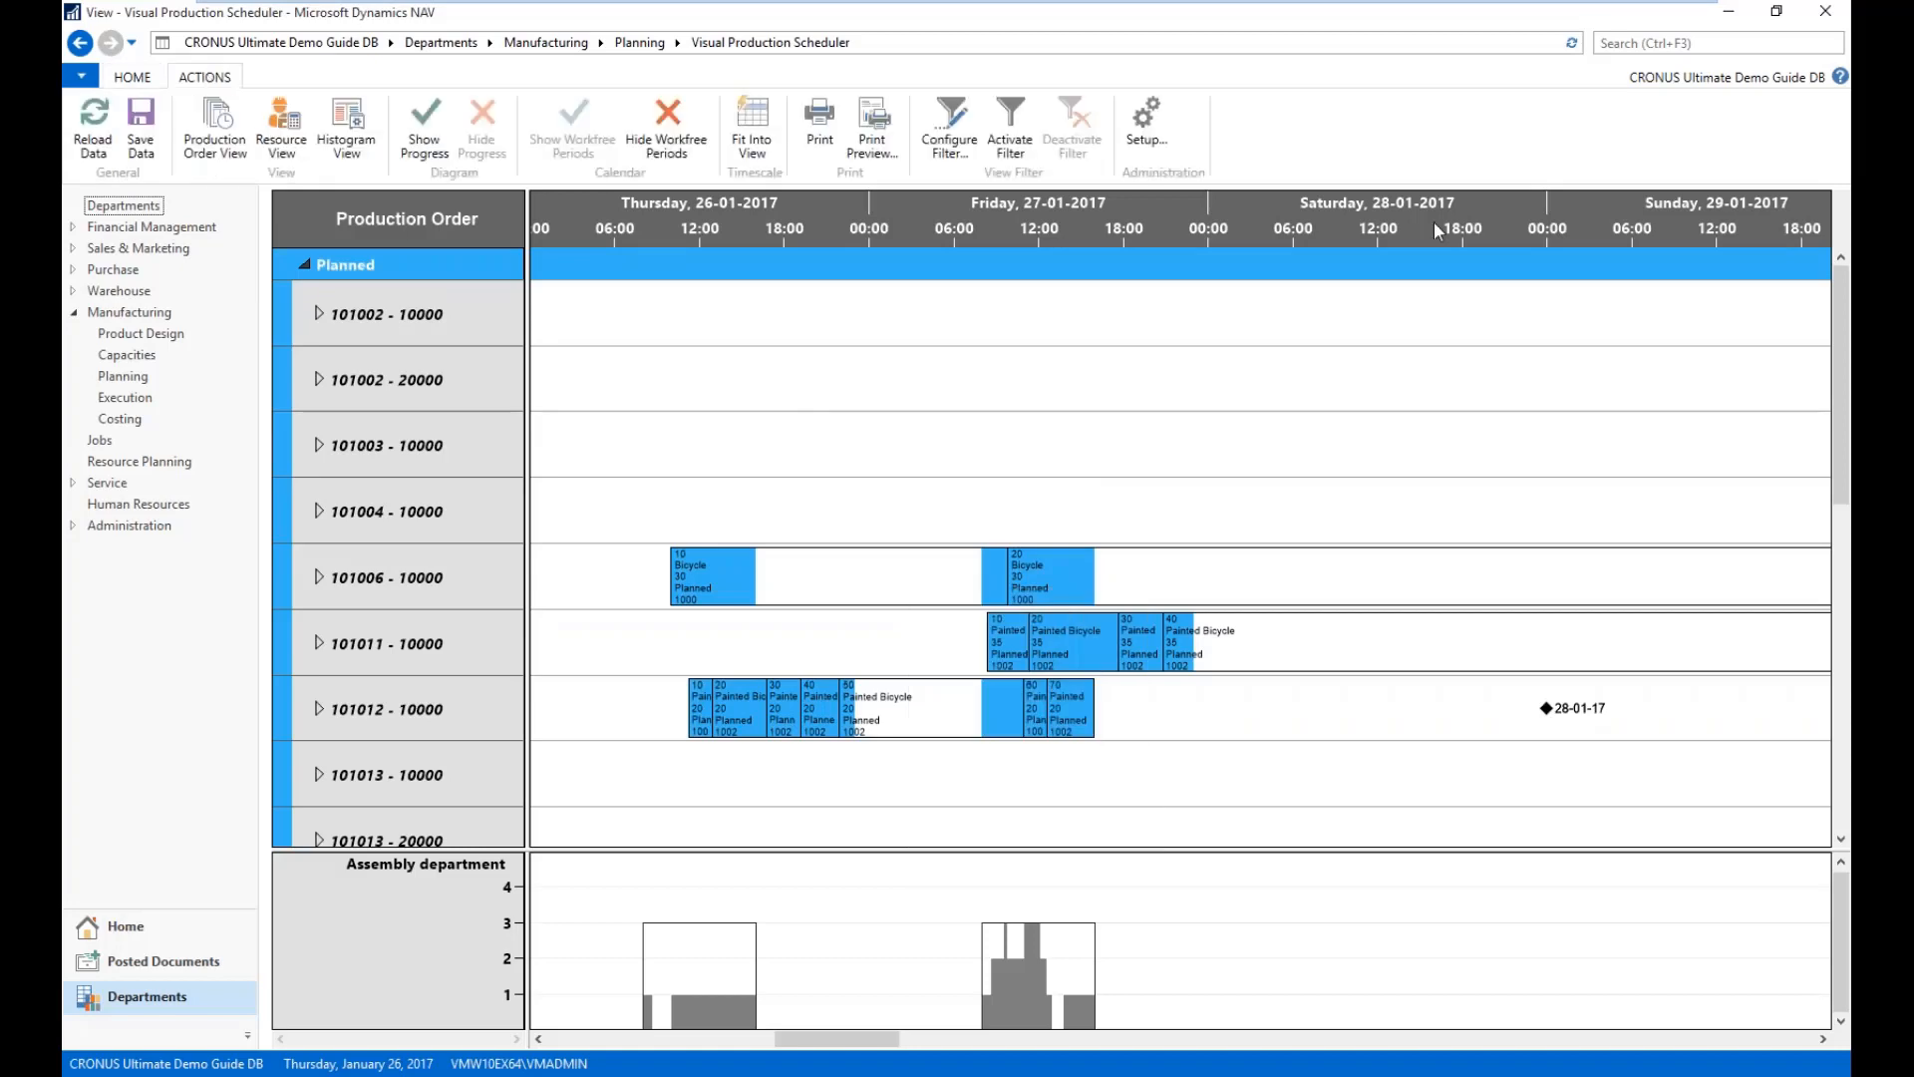
scroll(1258, 224, down, 8)
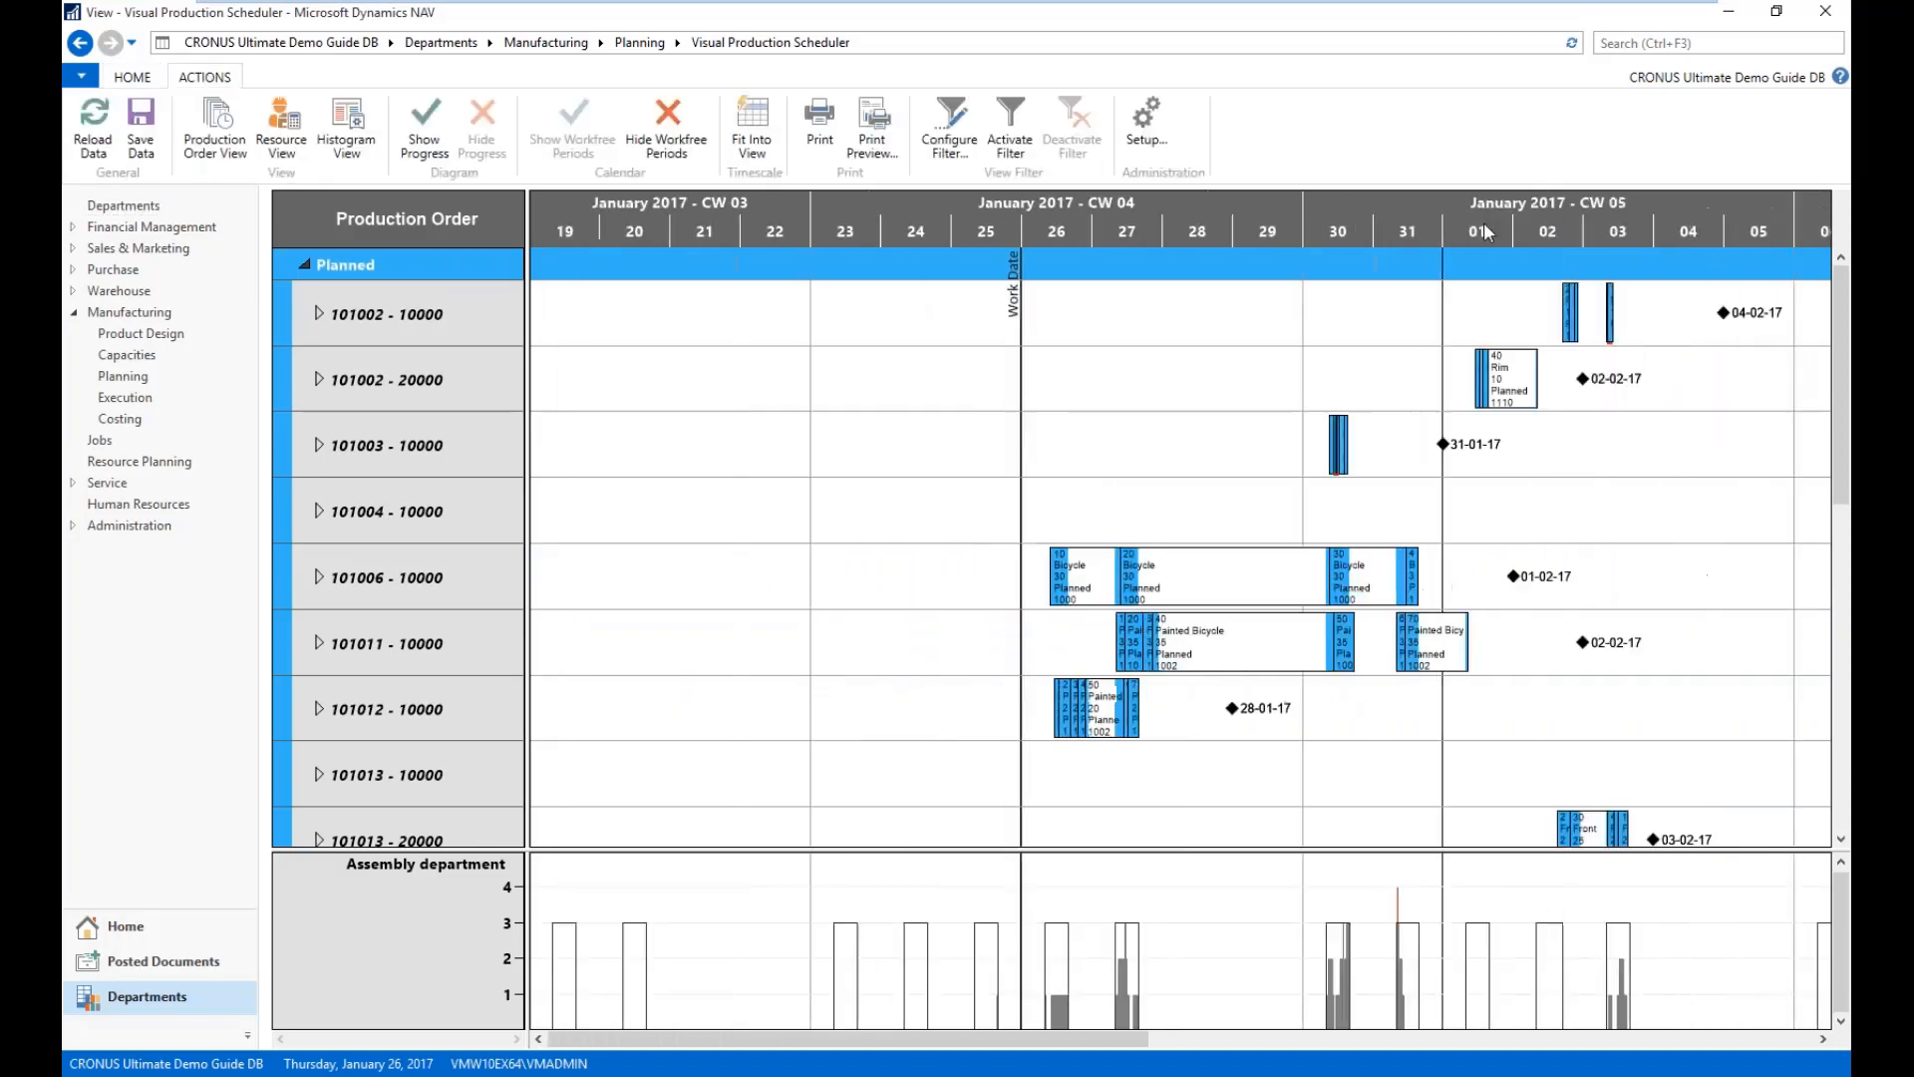
drag(1485, 231, 1204, 225)
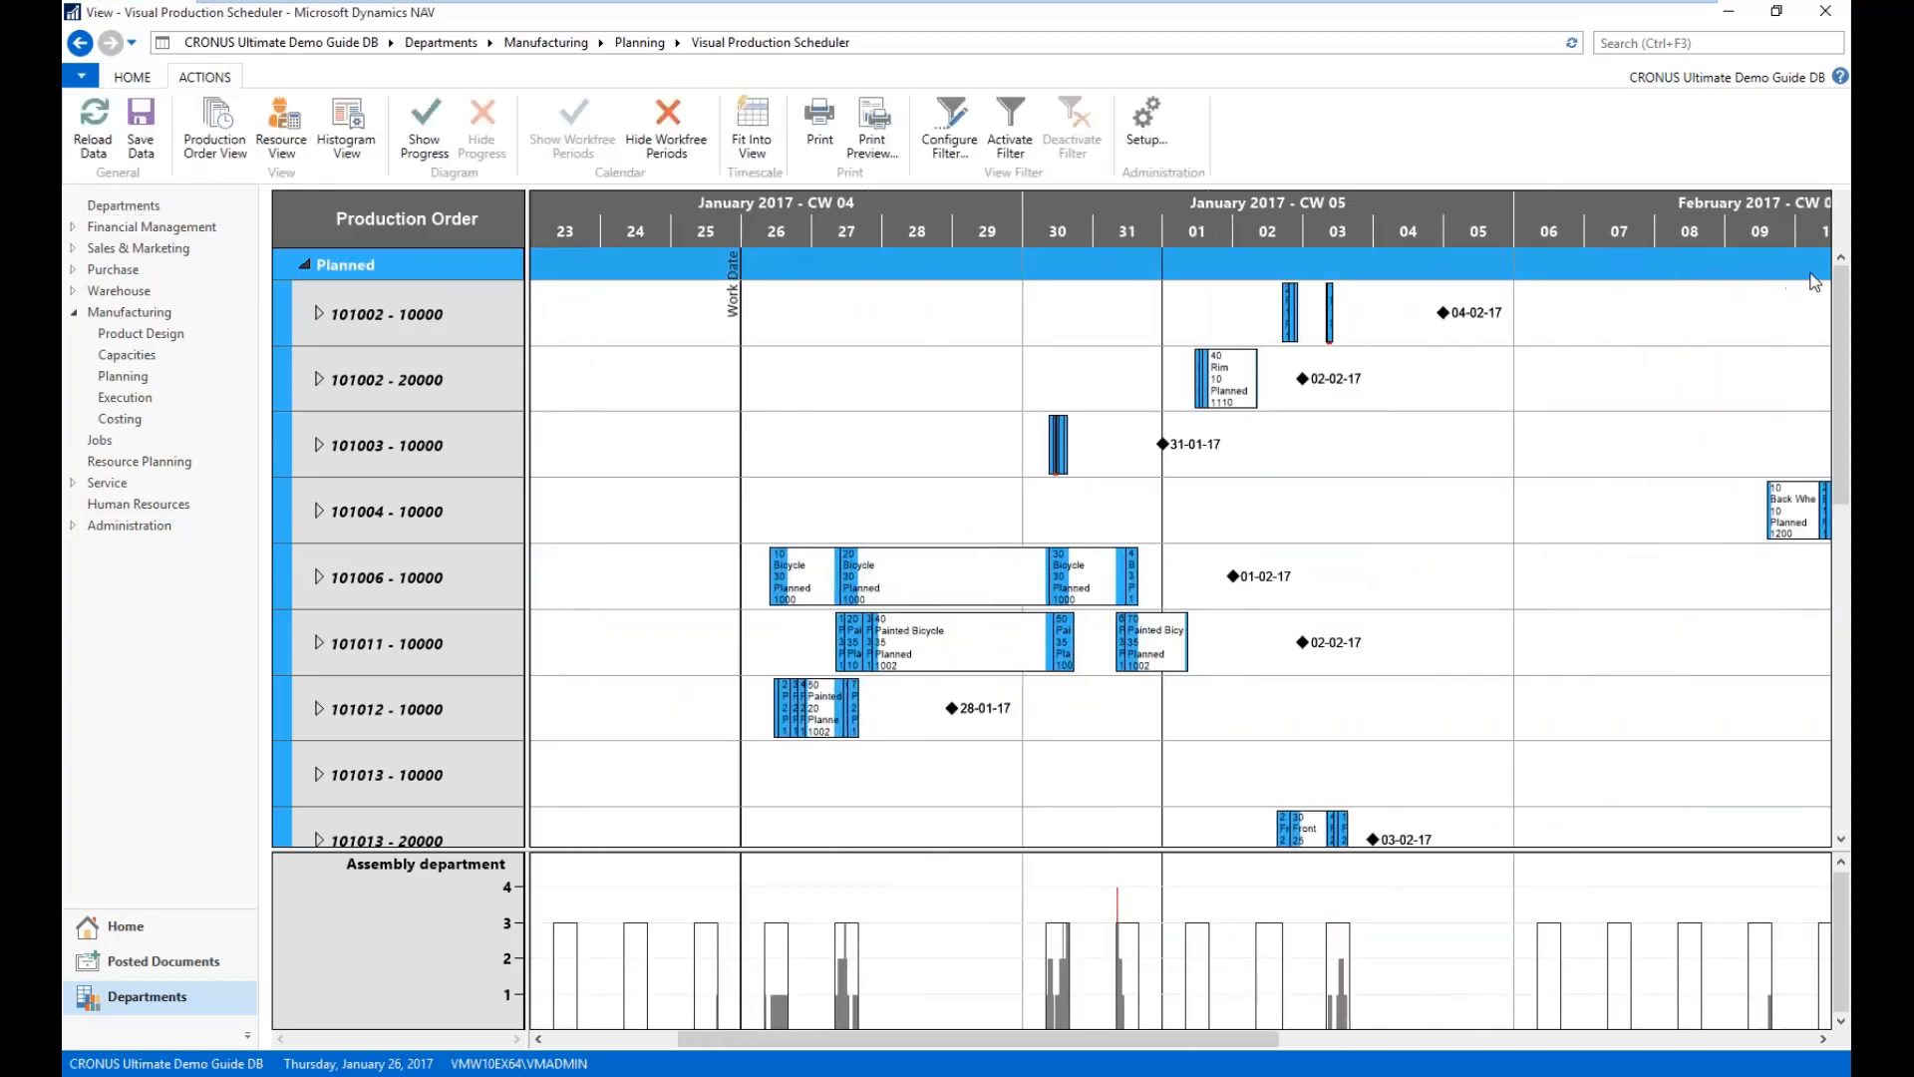
drag(1691, 232, 1653, 236)
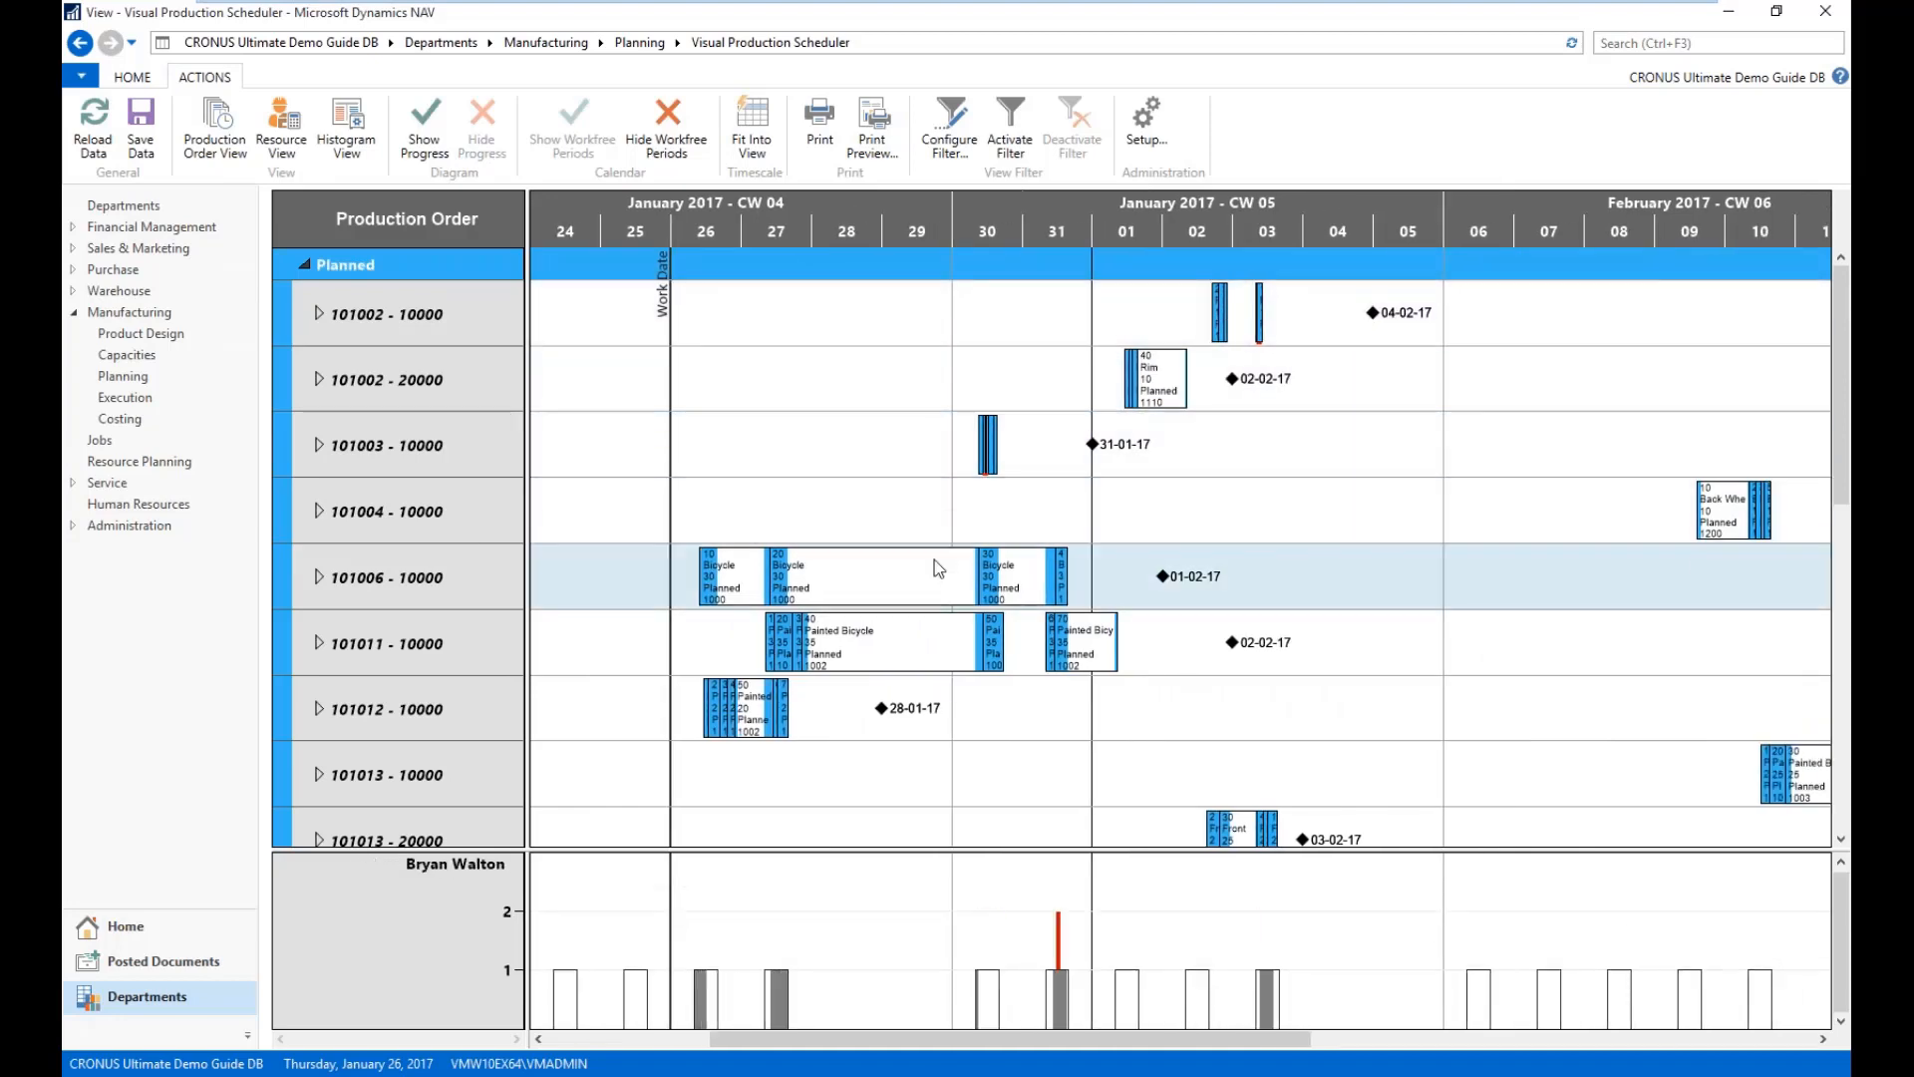
scroll(935, 559, down, 2)
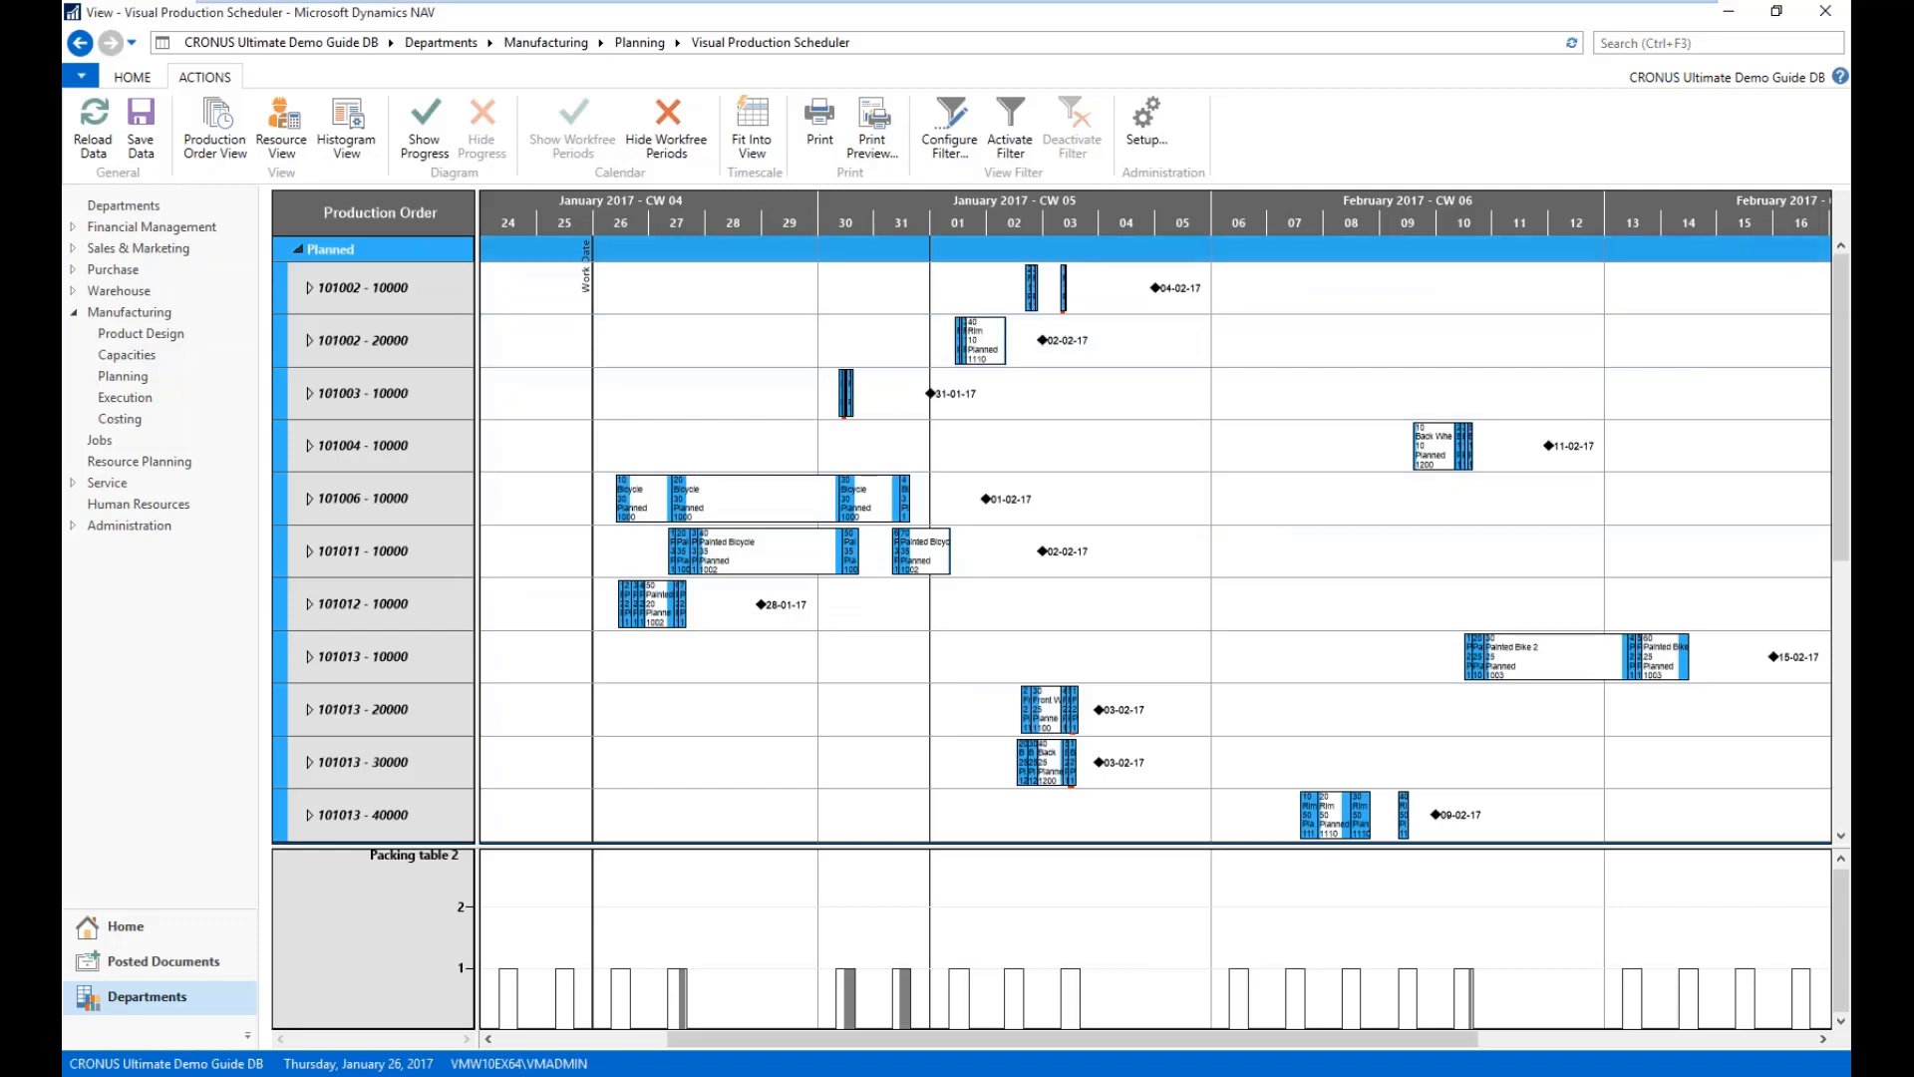
drag(1839, 316, 1833, 273)
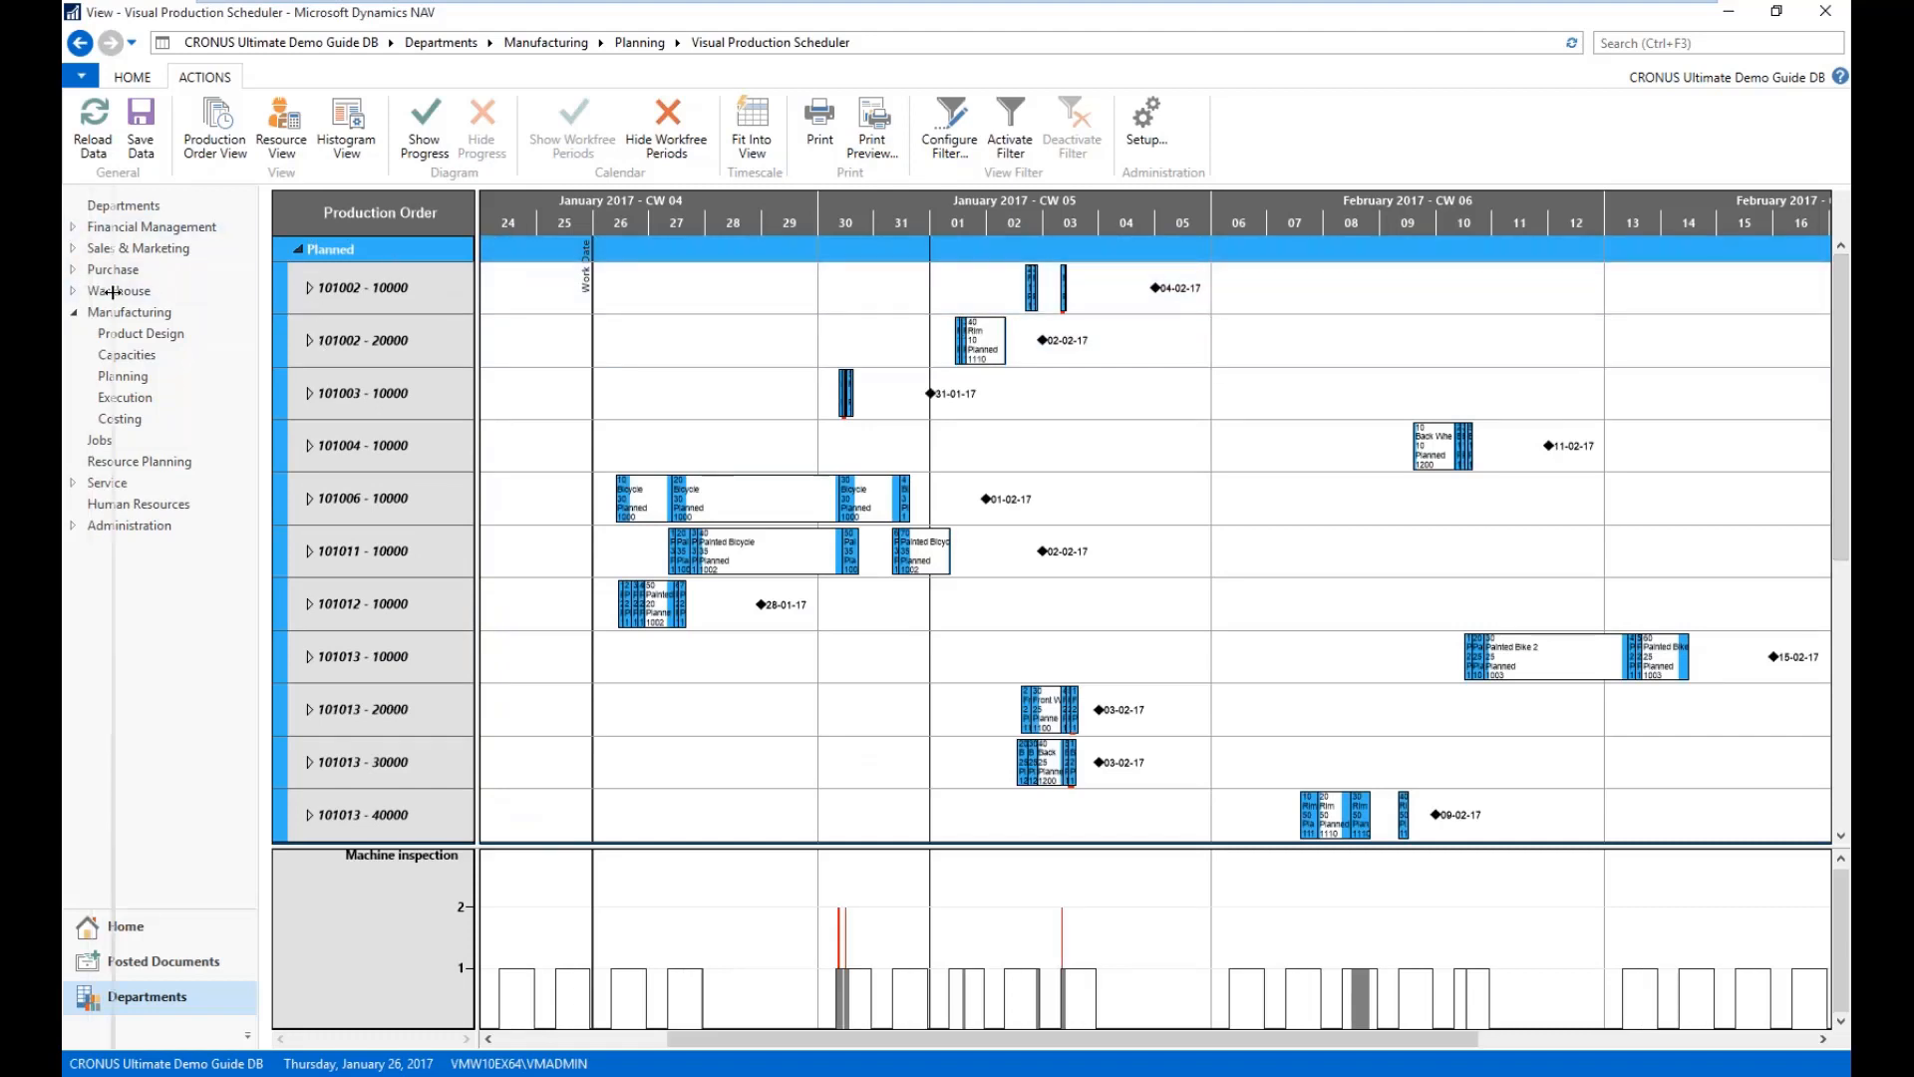
drag(259, 304, 112, 304)
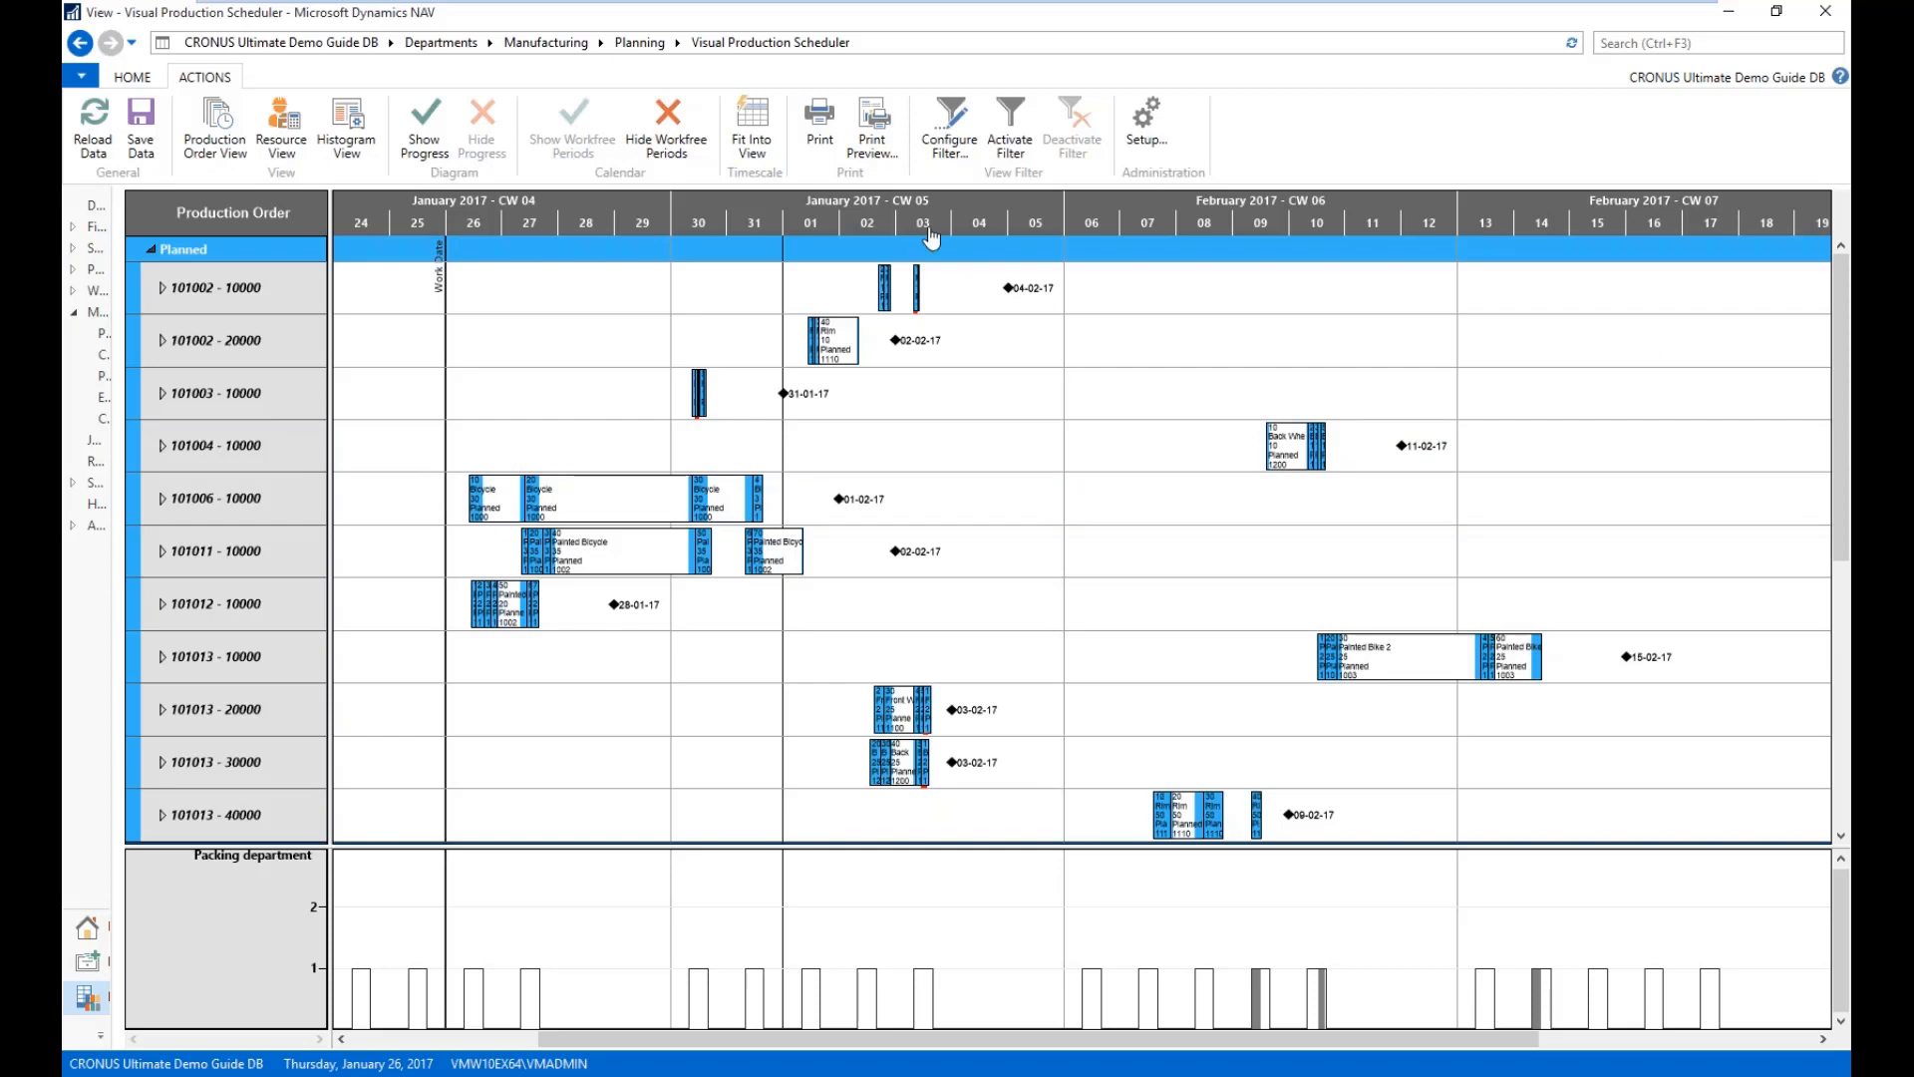
- Examine the Planned, Firm Planned and Released production orders and their due dates along the timeline
drag(819, 223, 909, 221)
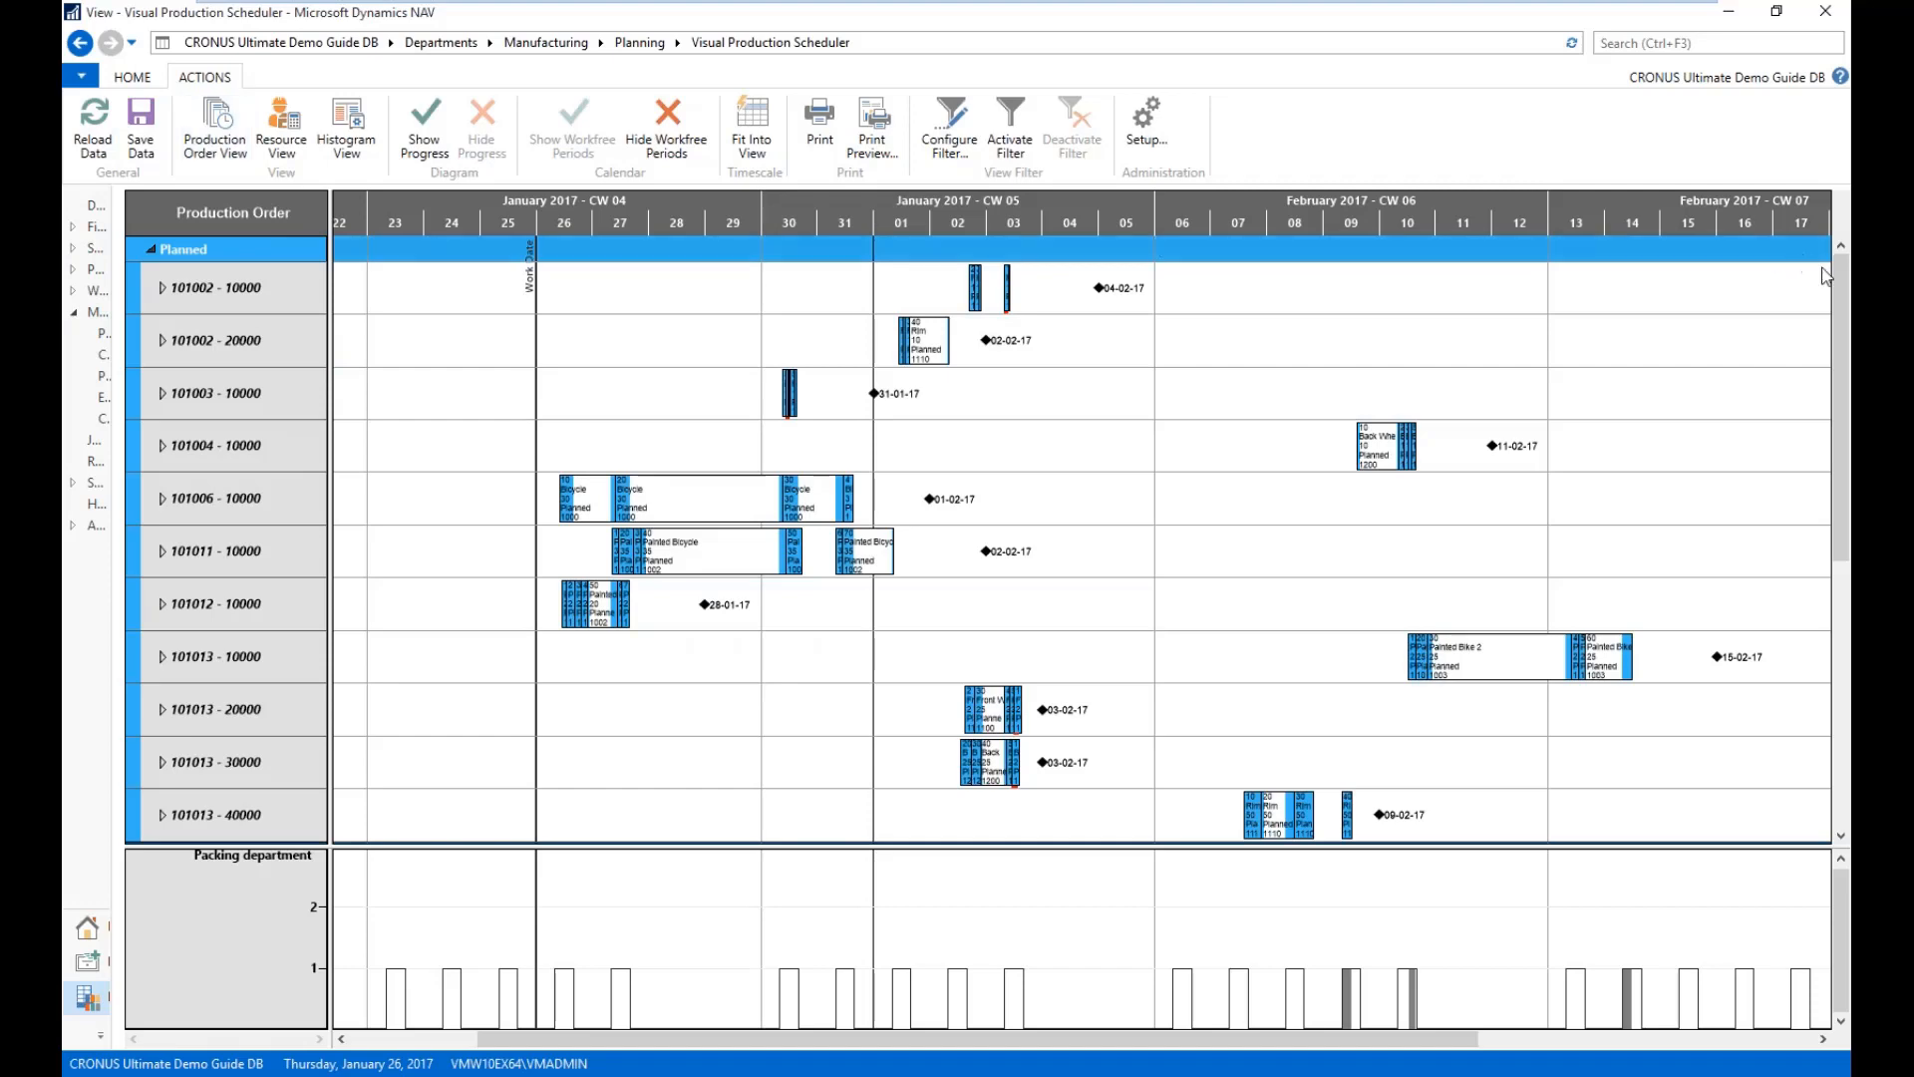
drag(1837, 275, 1822, 558)
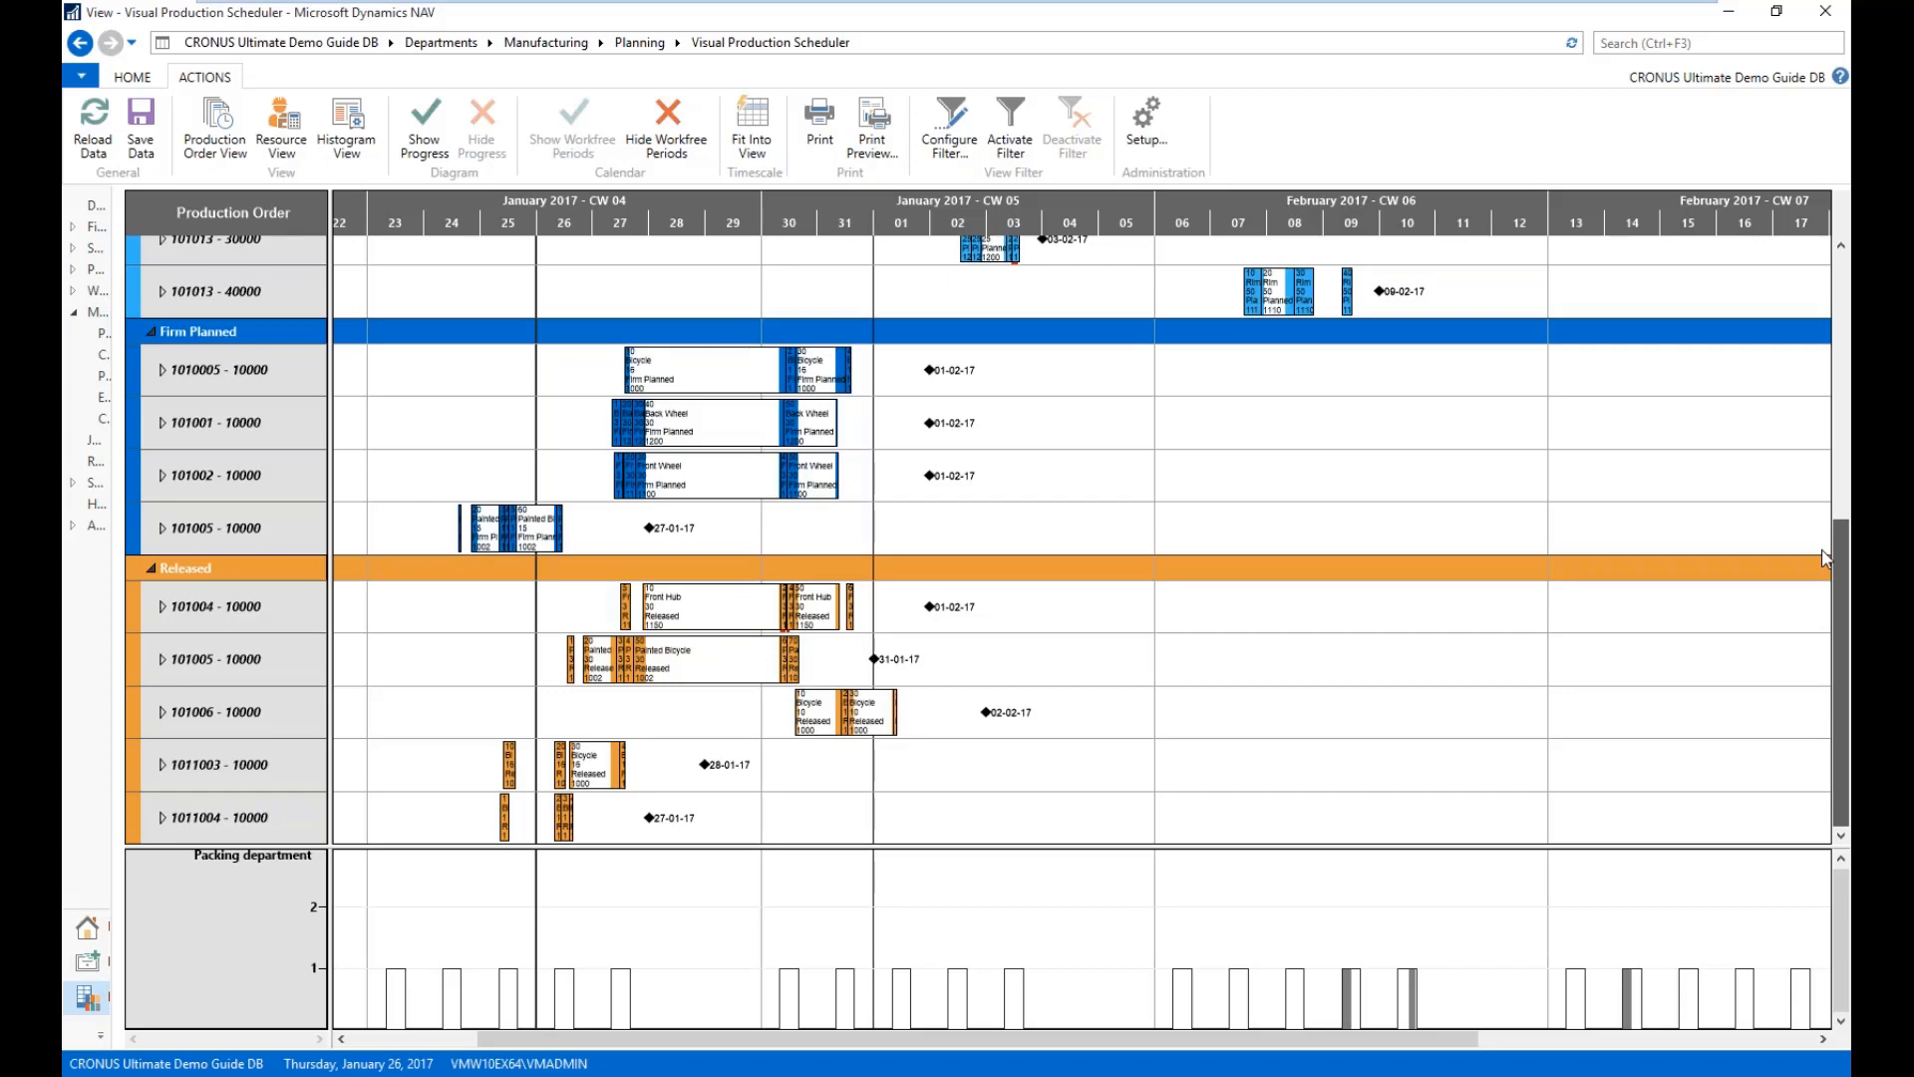
drag(1823, 551, 1816, 275)
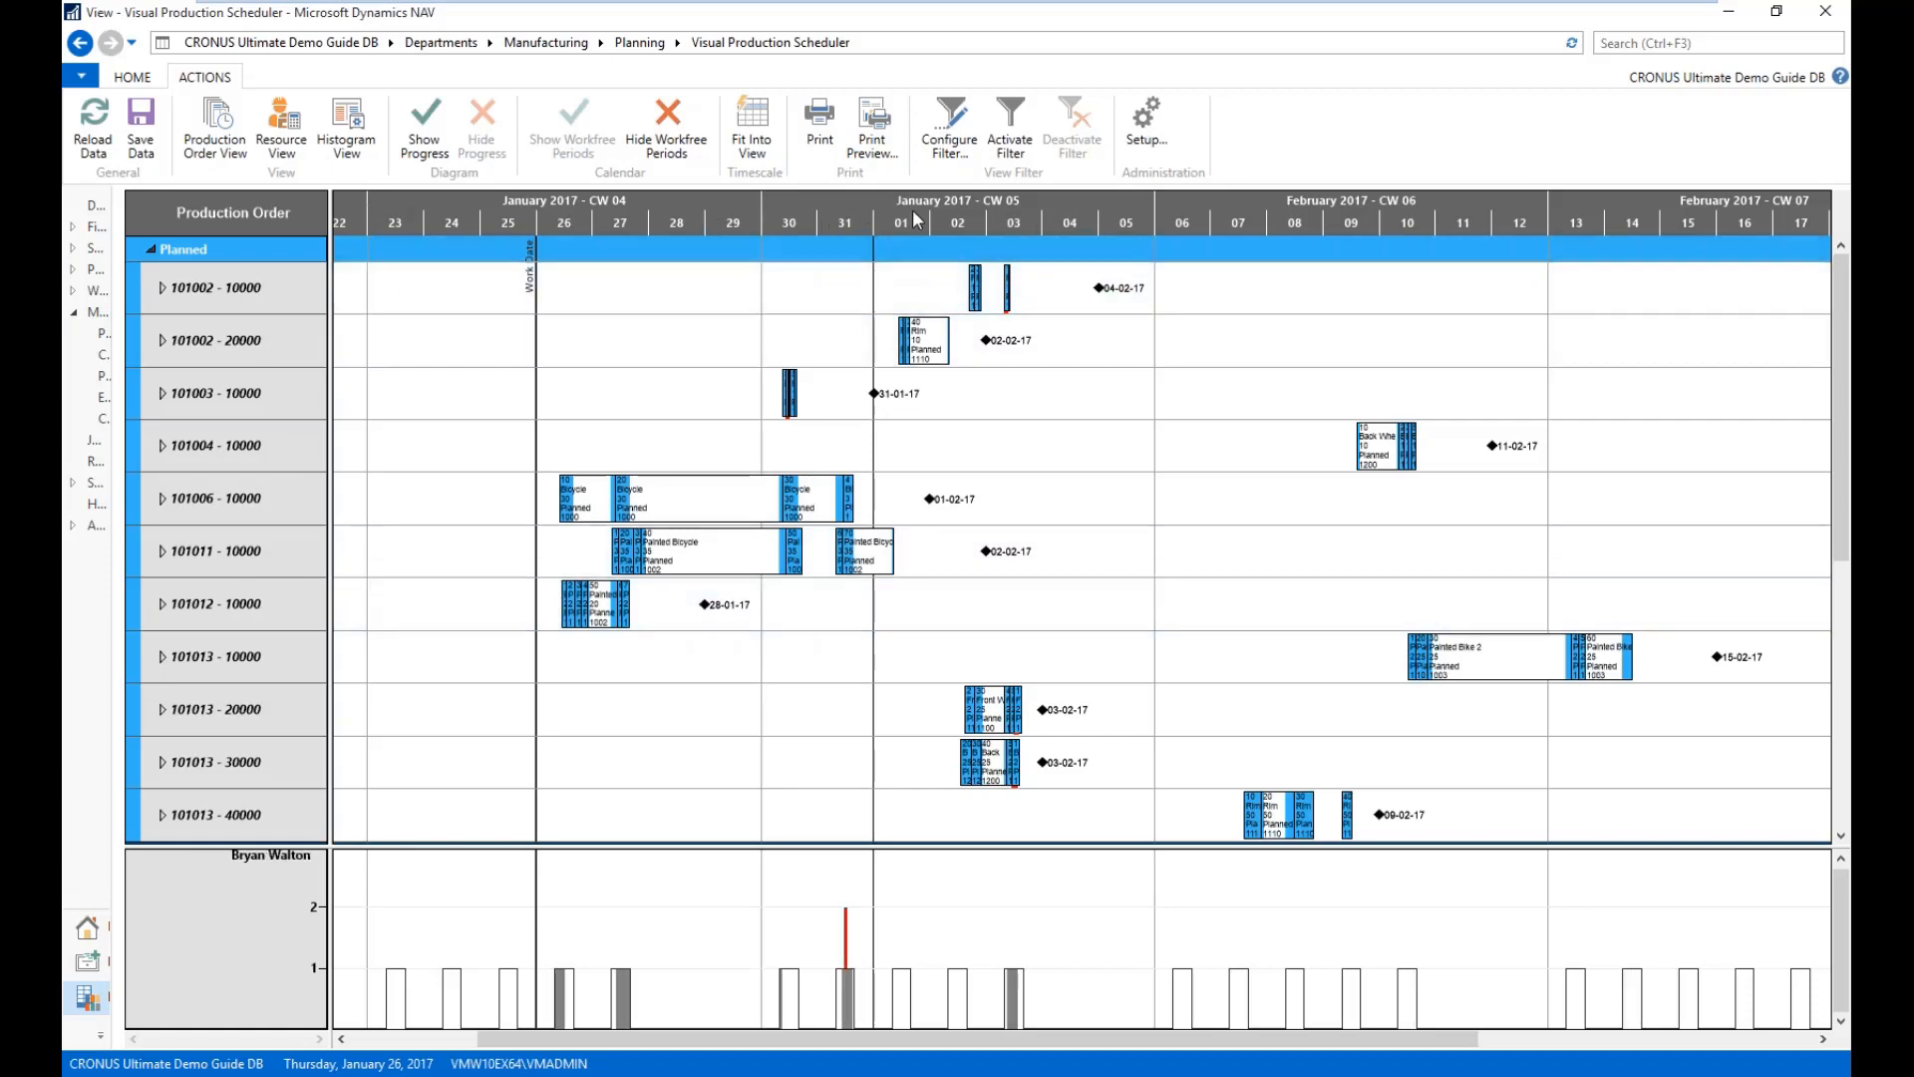
scroll(916, 219, left, 2)
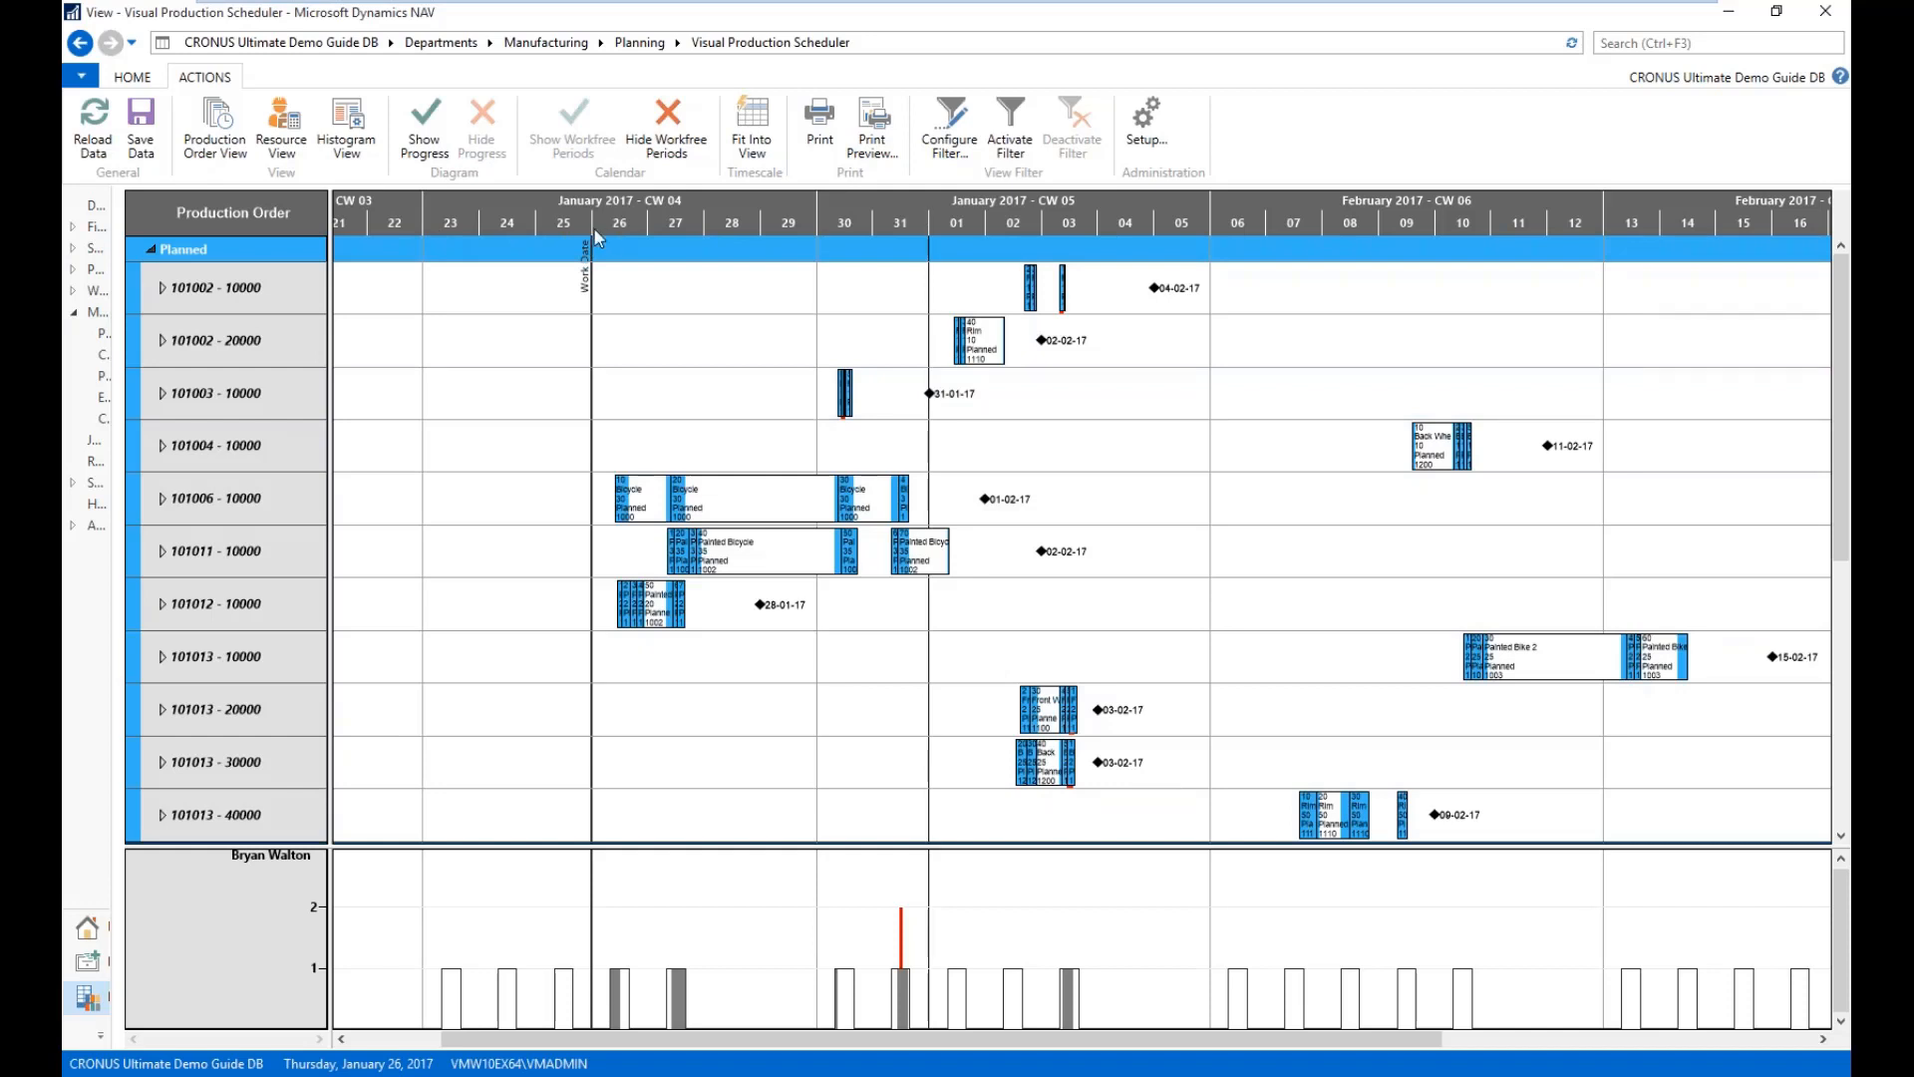
drag(592, 228, 656, 230)
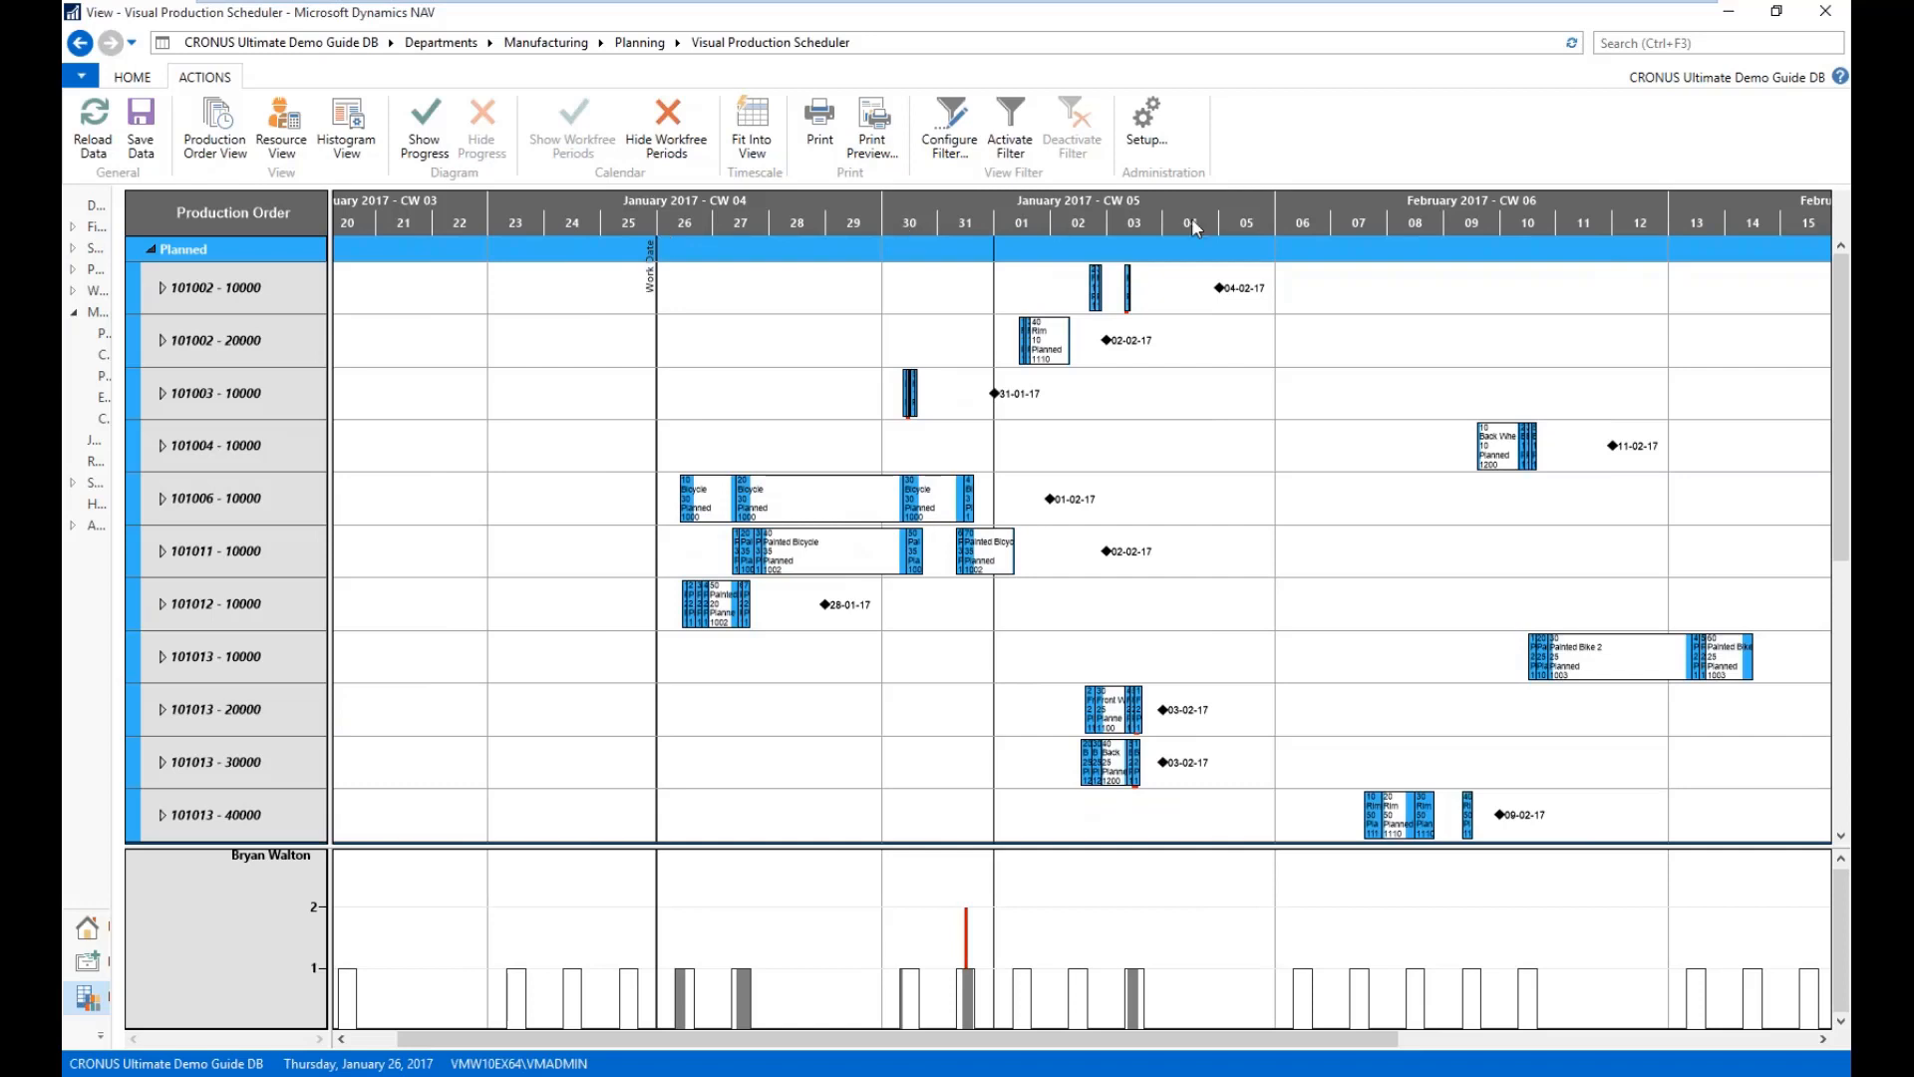
scroll(1192, 218, up, 3)
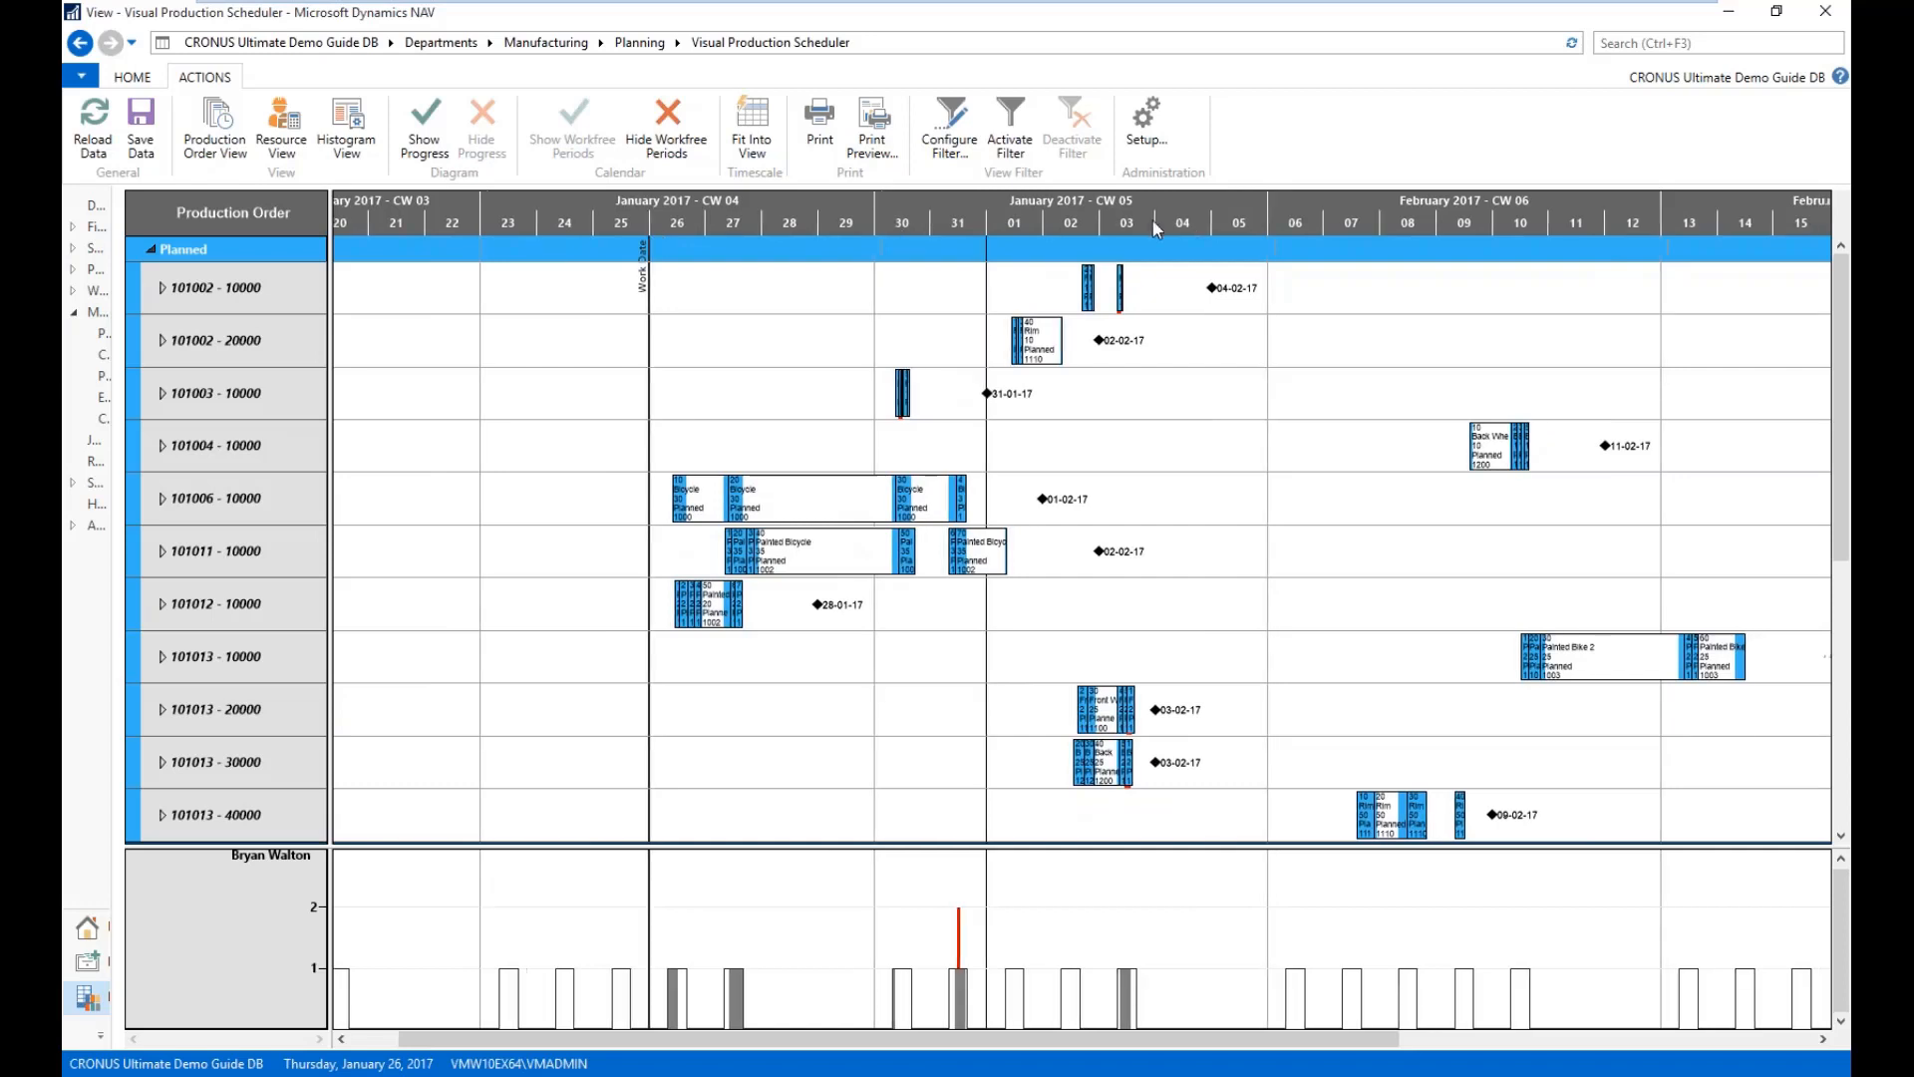
- Open the scheduler setup in an enlarged window and set the timespan's Starting Date formula to -3D
click(1136, 125)
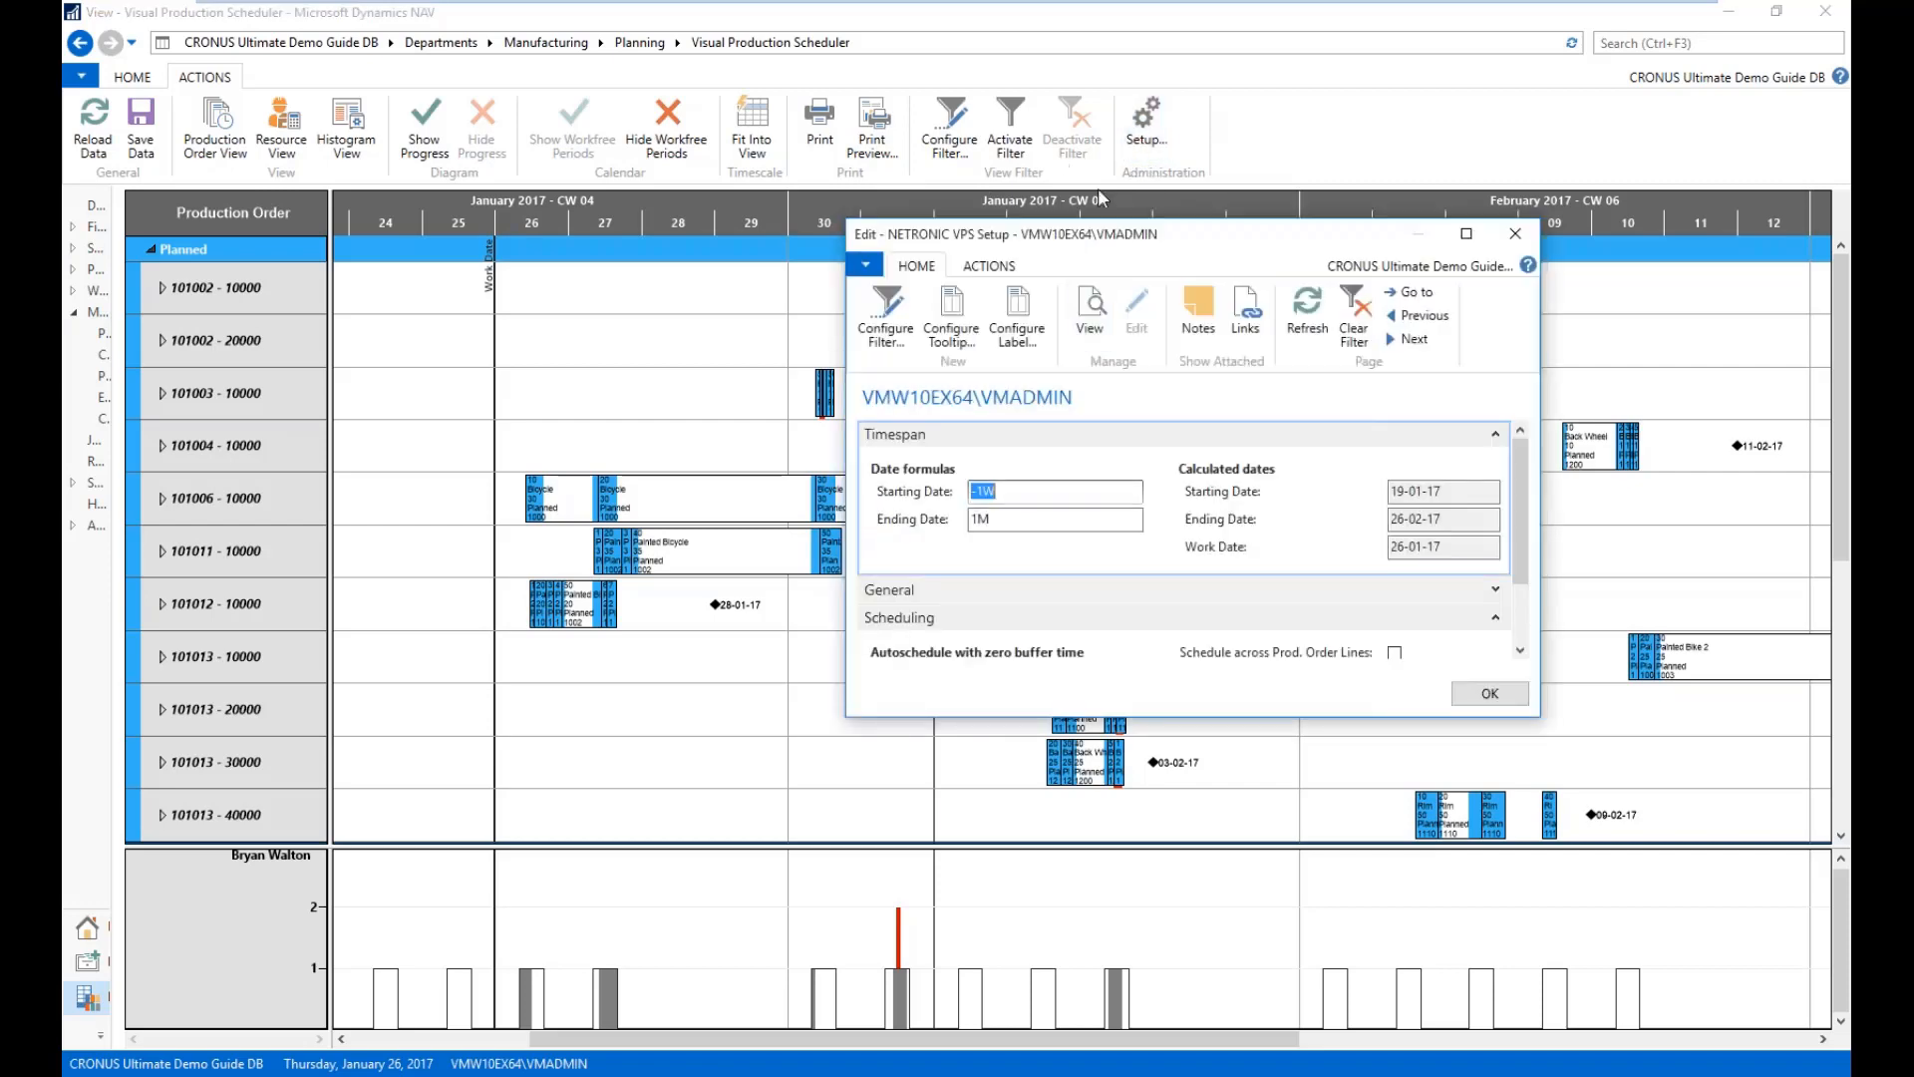
drag(1104, 237, 979, 251)
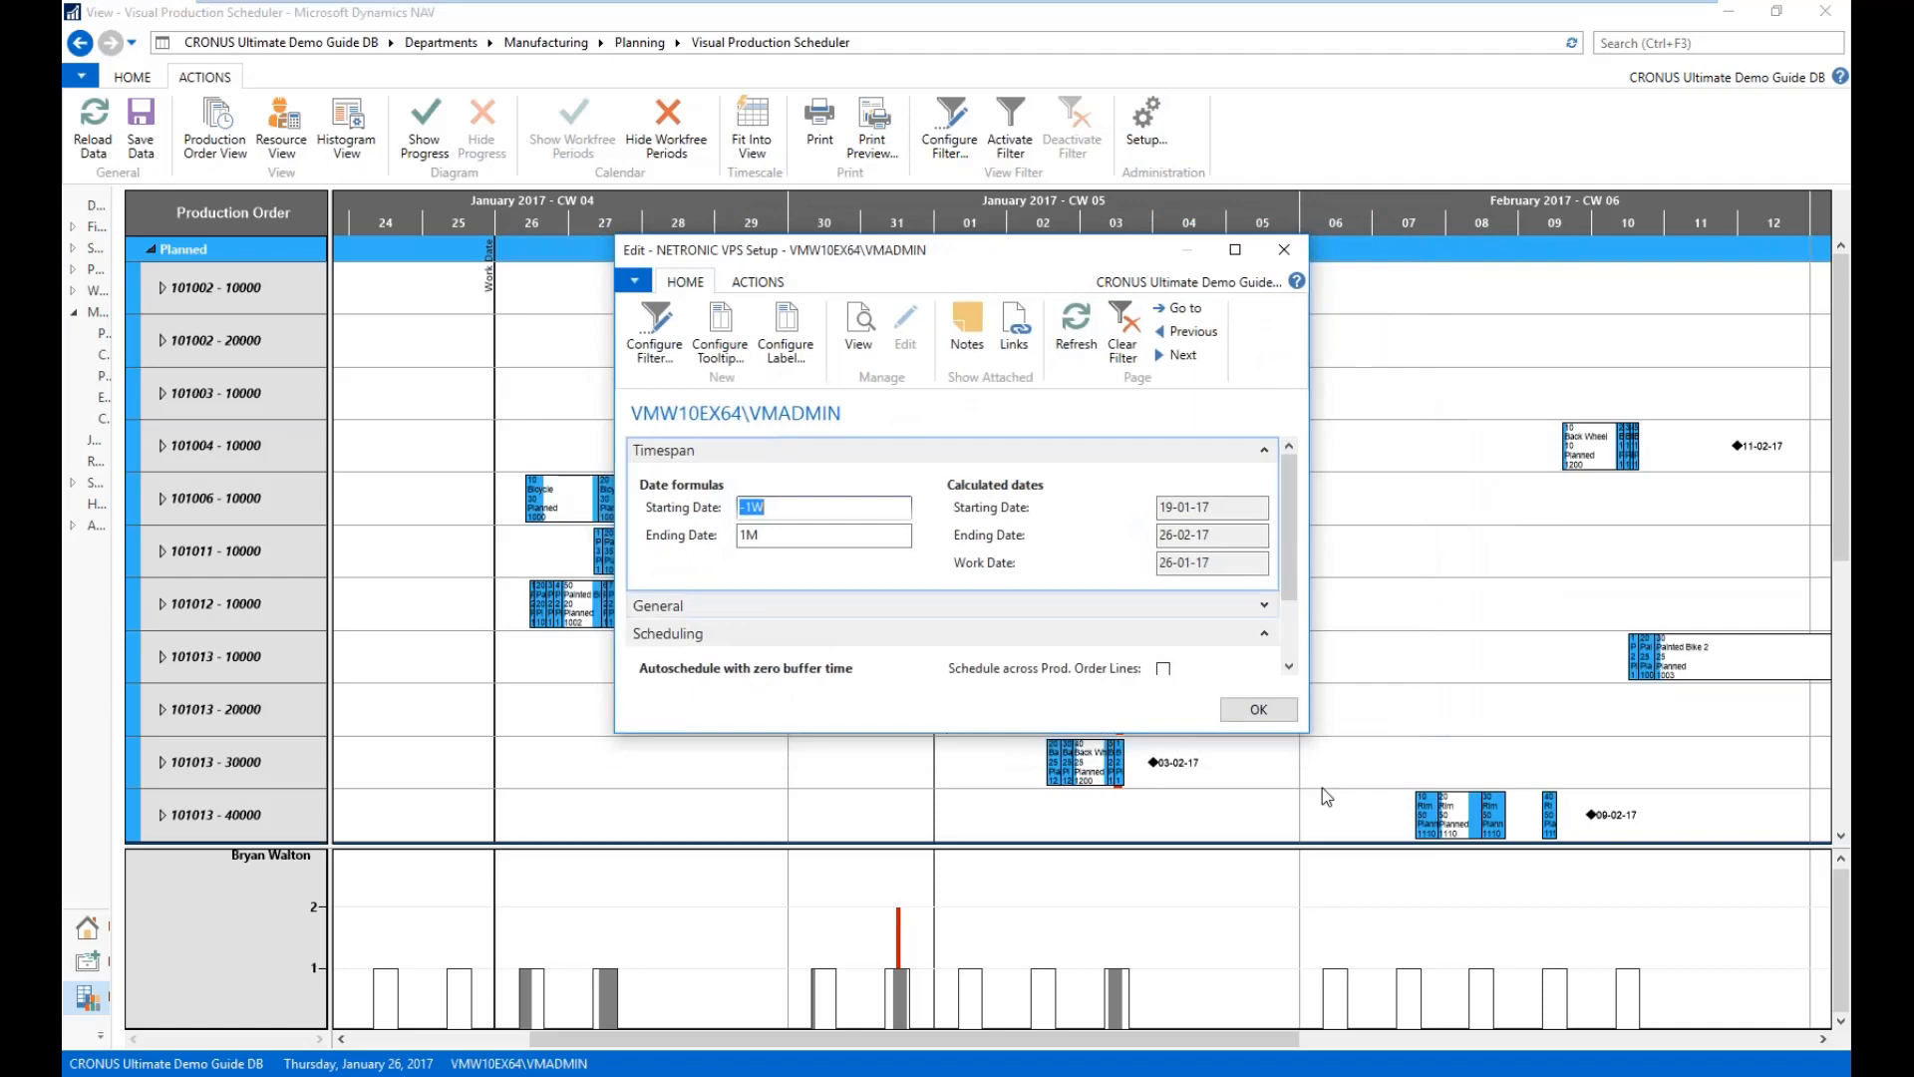
drag(1308, 734, 1481, 803)
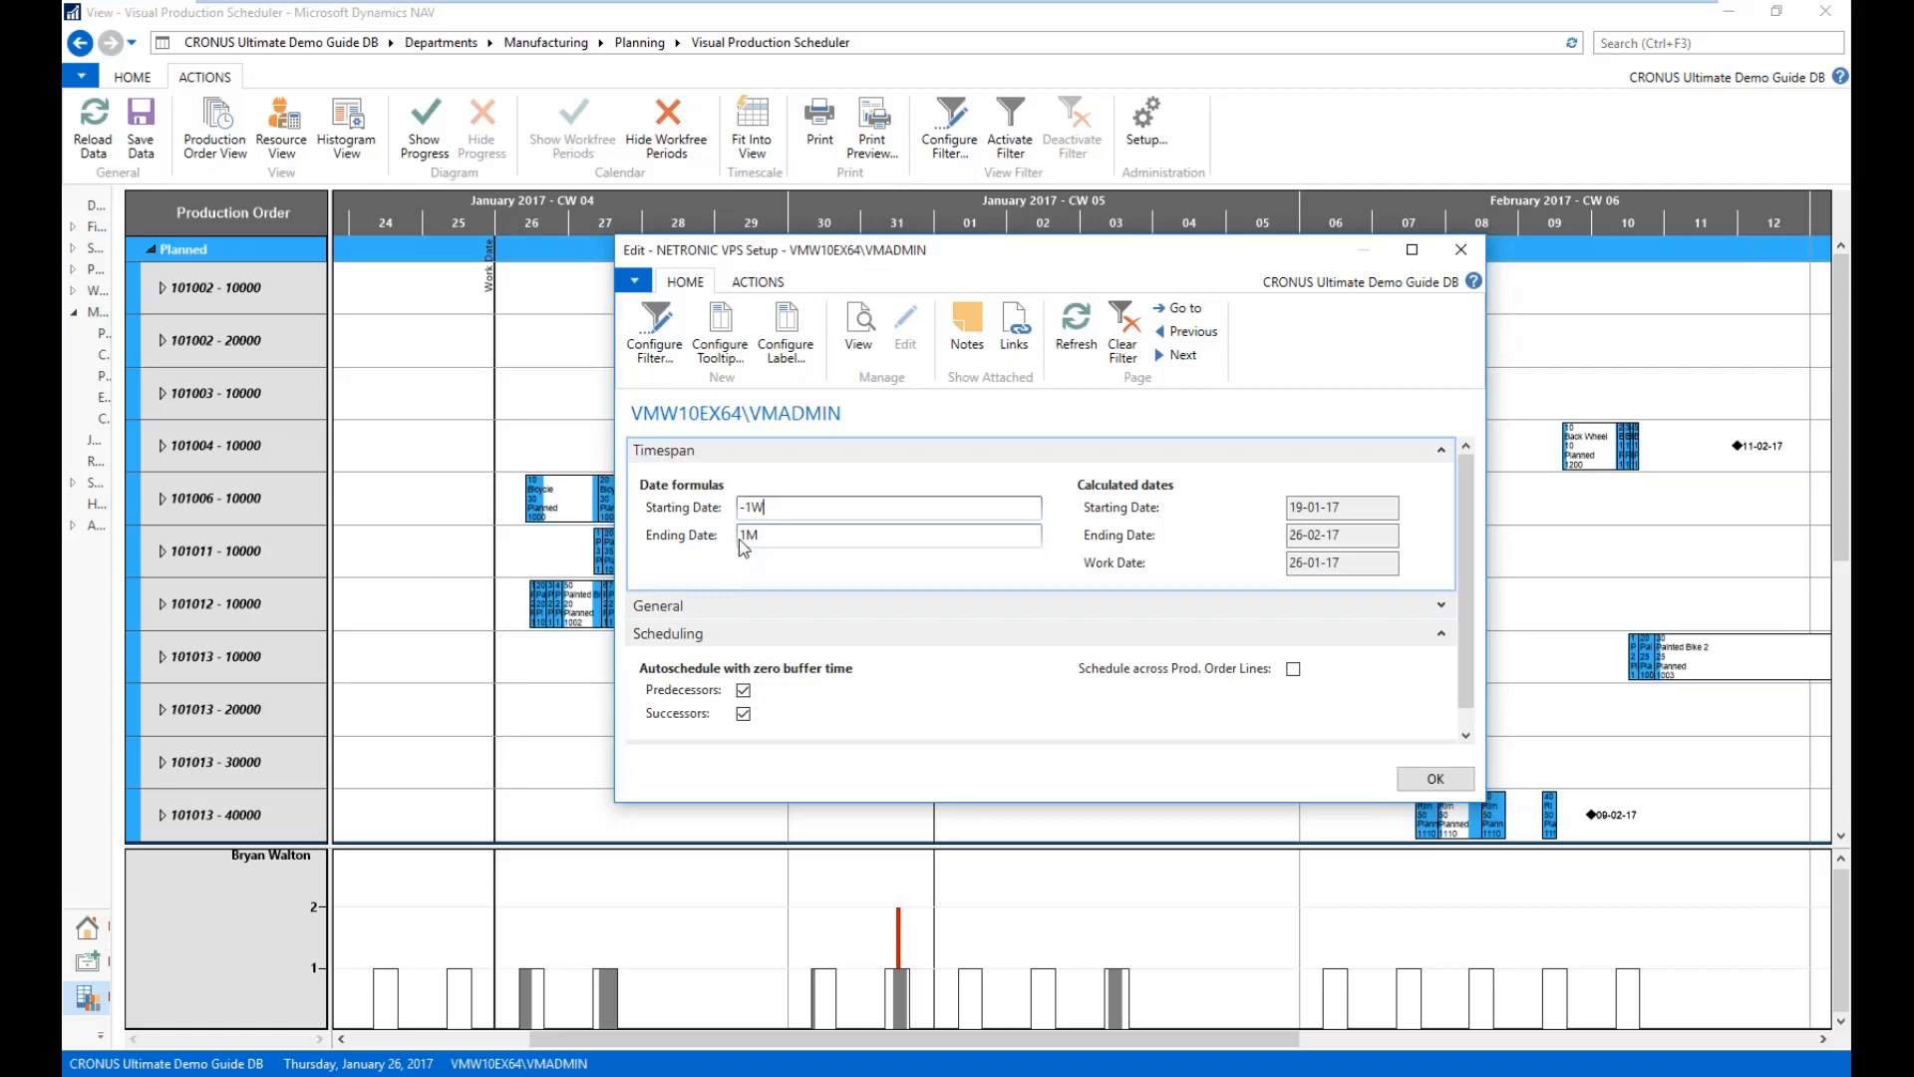
key(BackSpace)
key(BackSpace)
text(3D)
key(Tab)
- Set the timespan's Ending Date formula to 3W, close the setup and reload the schedule data
key(End)
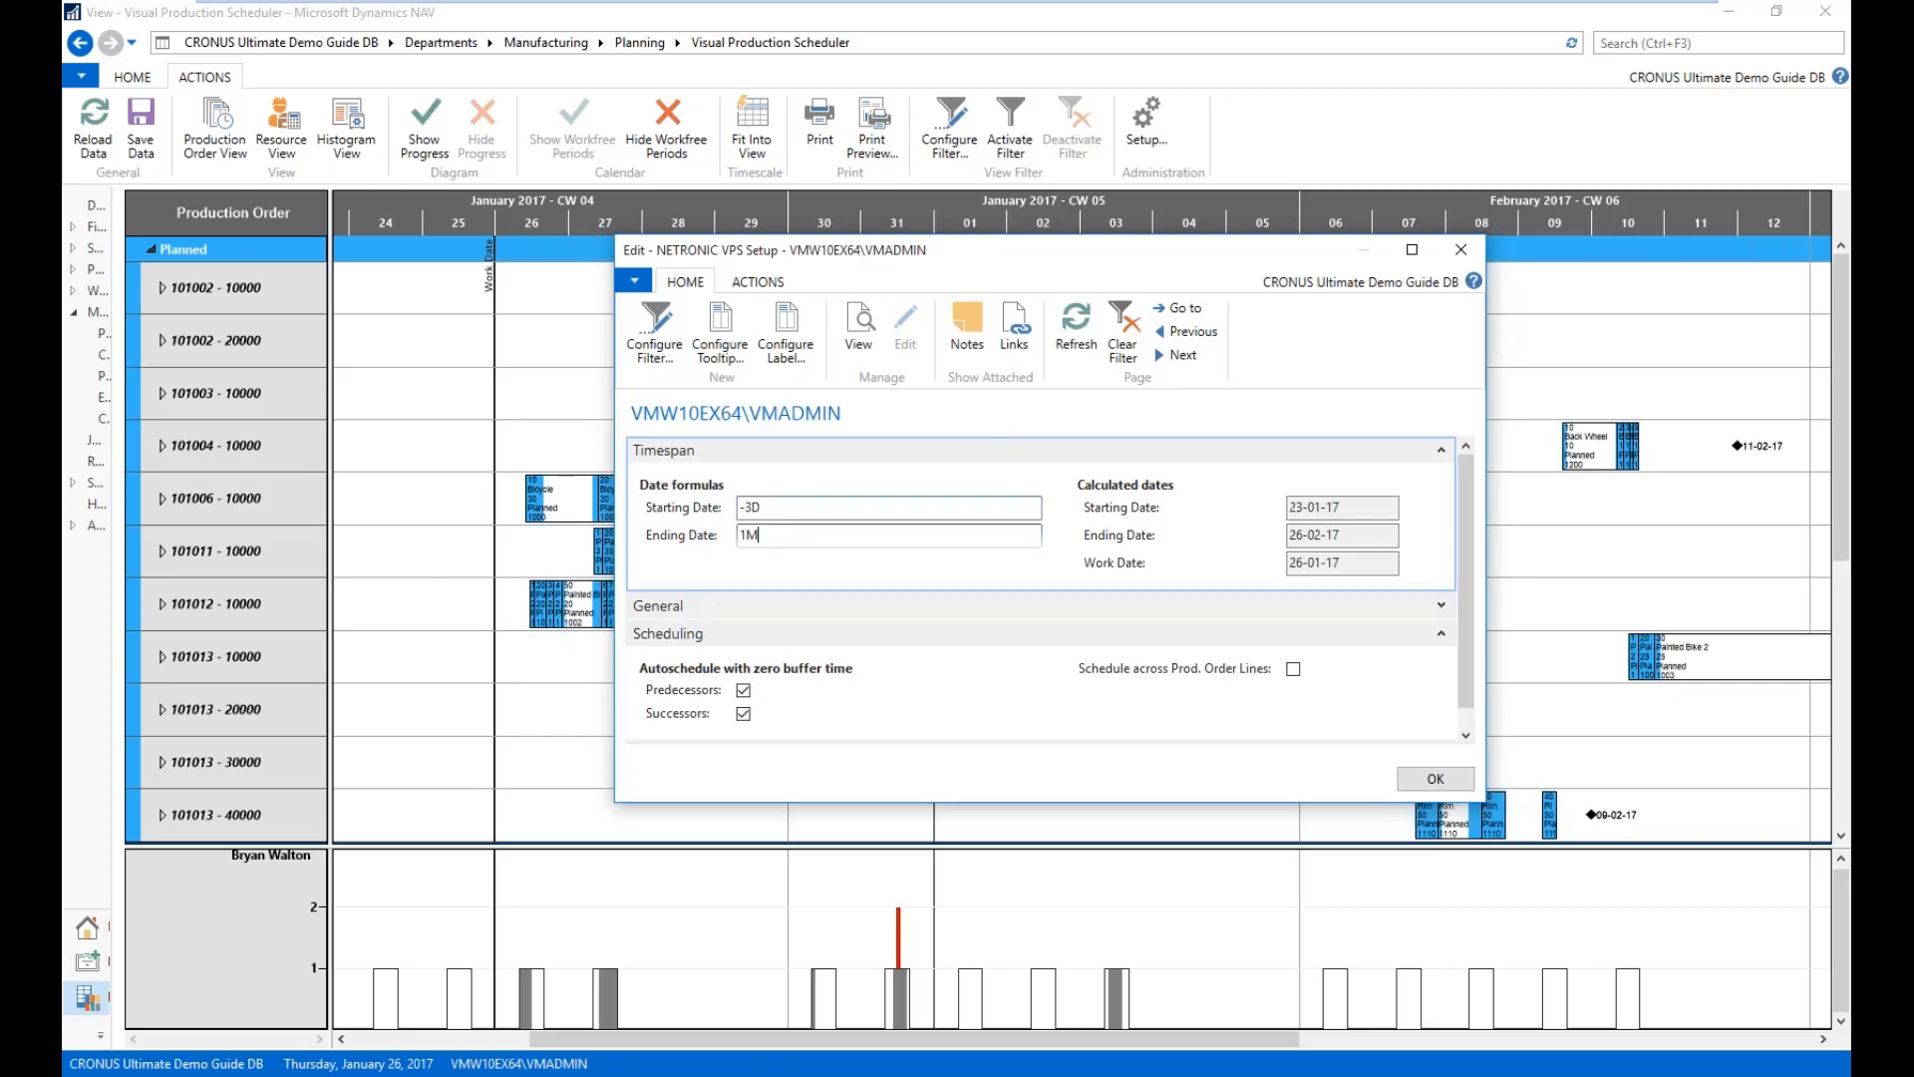
key(BackSpace)
text(§)
key(BackSpace)
text(3W)
click(758, 535)
click(1436, 778)
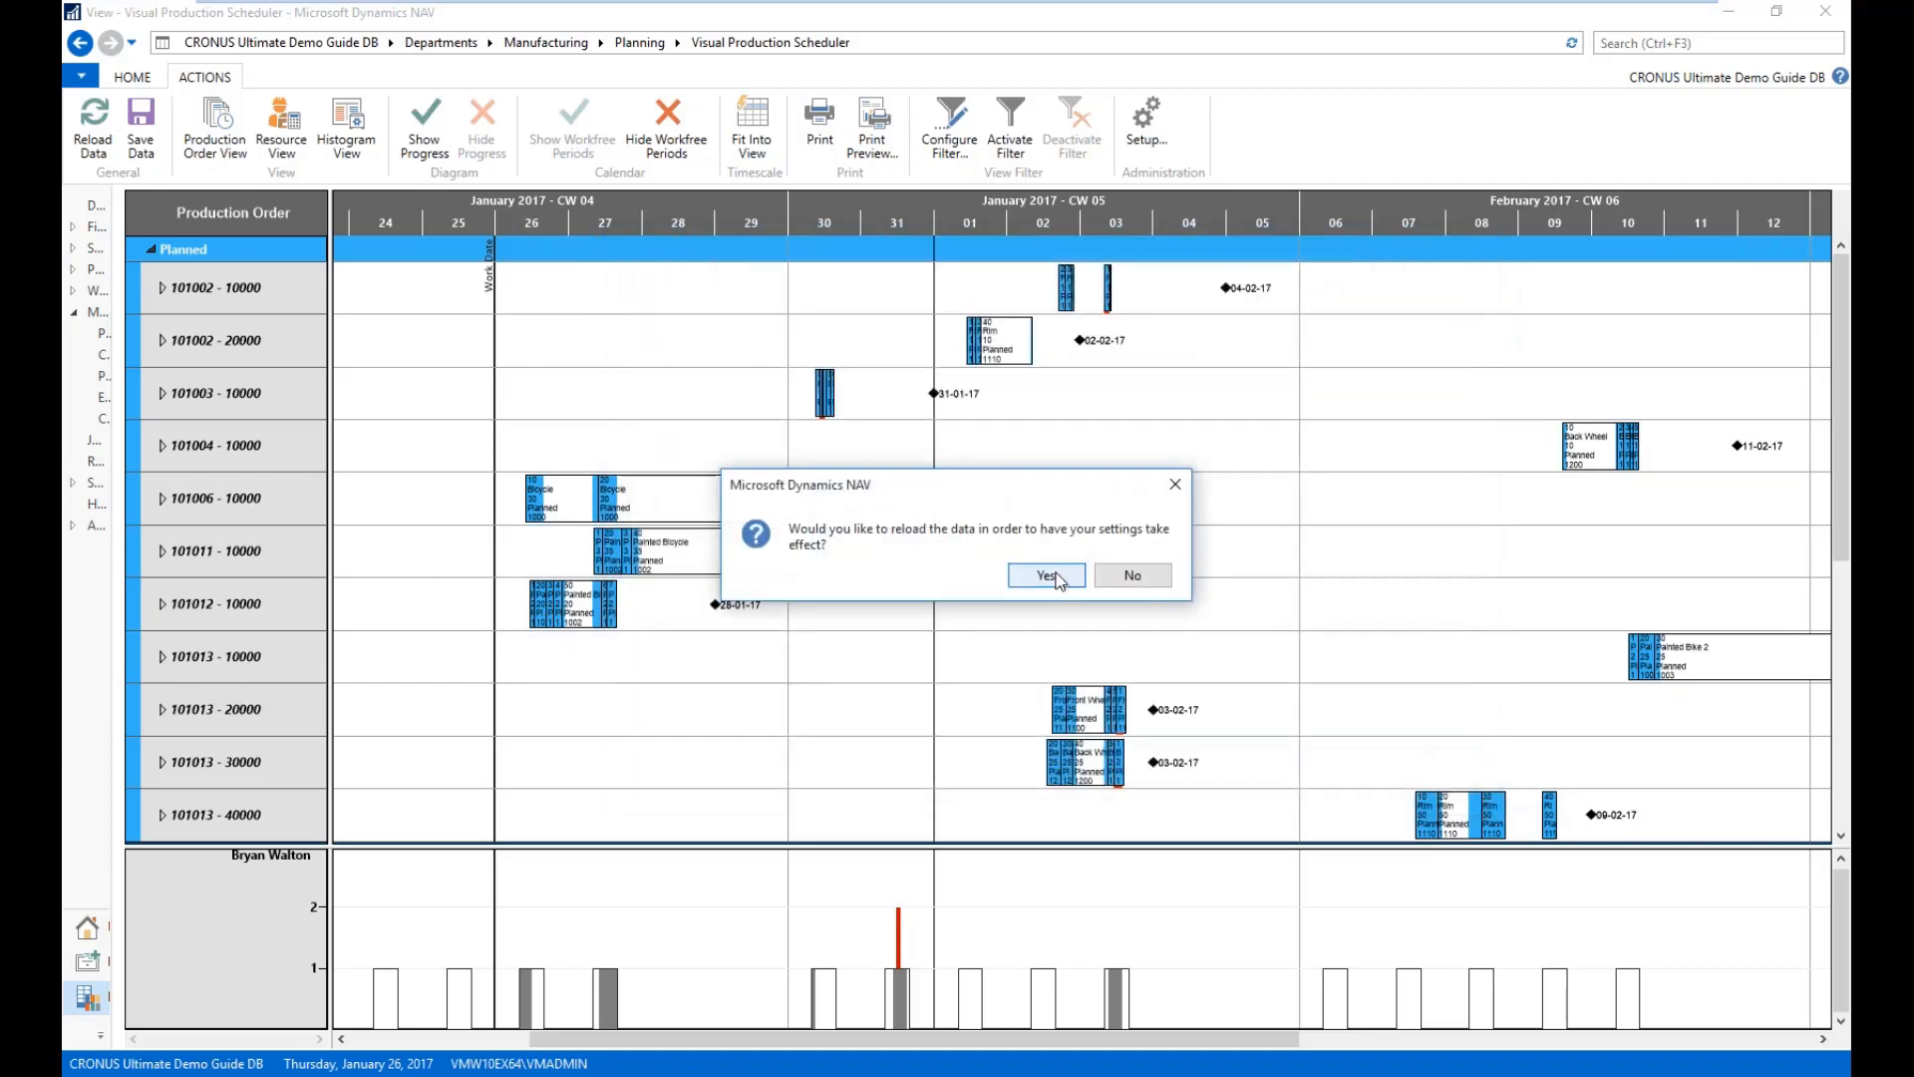
click(1059, 580)
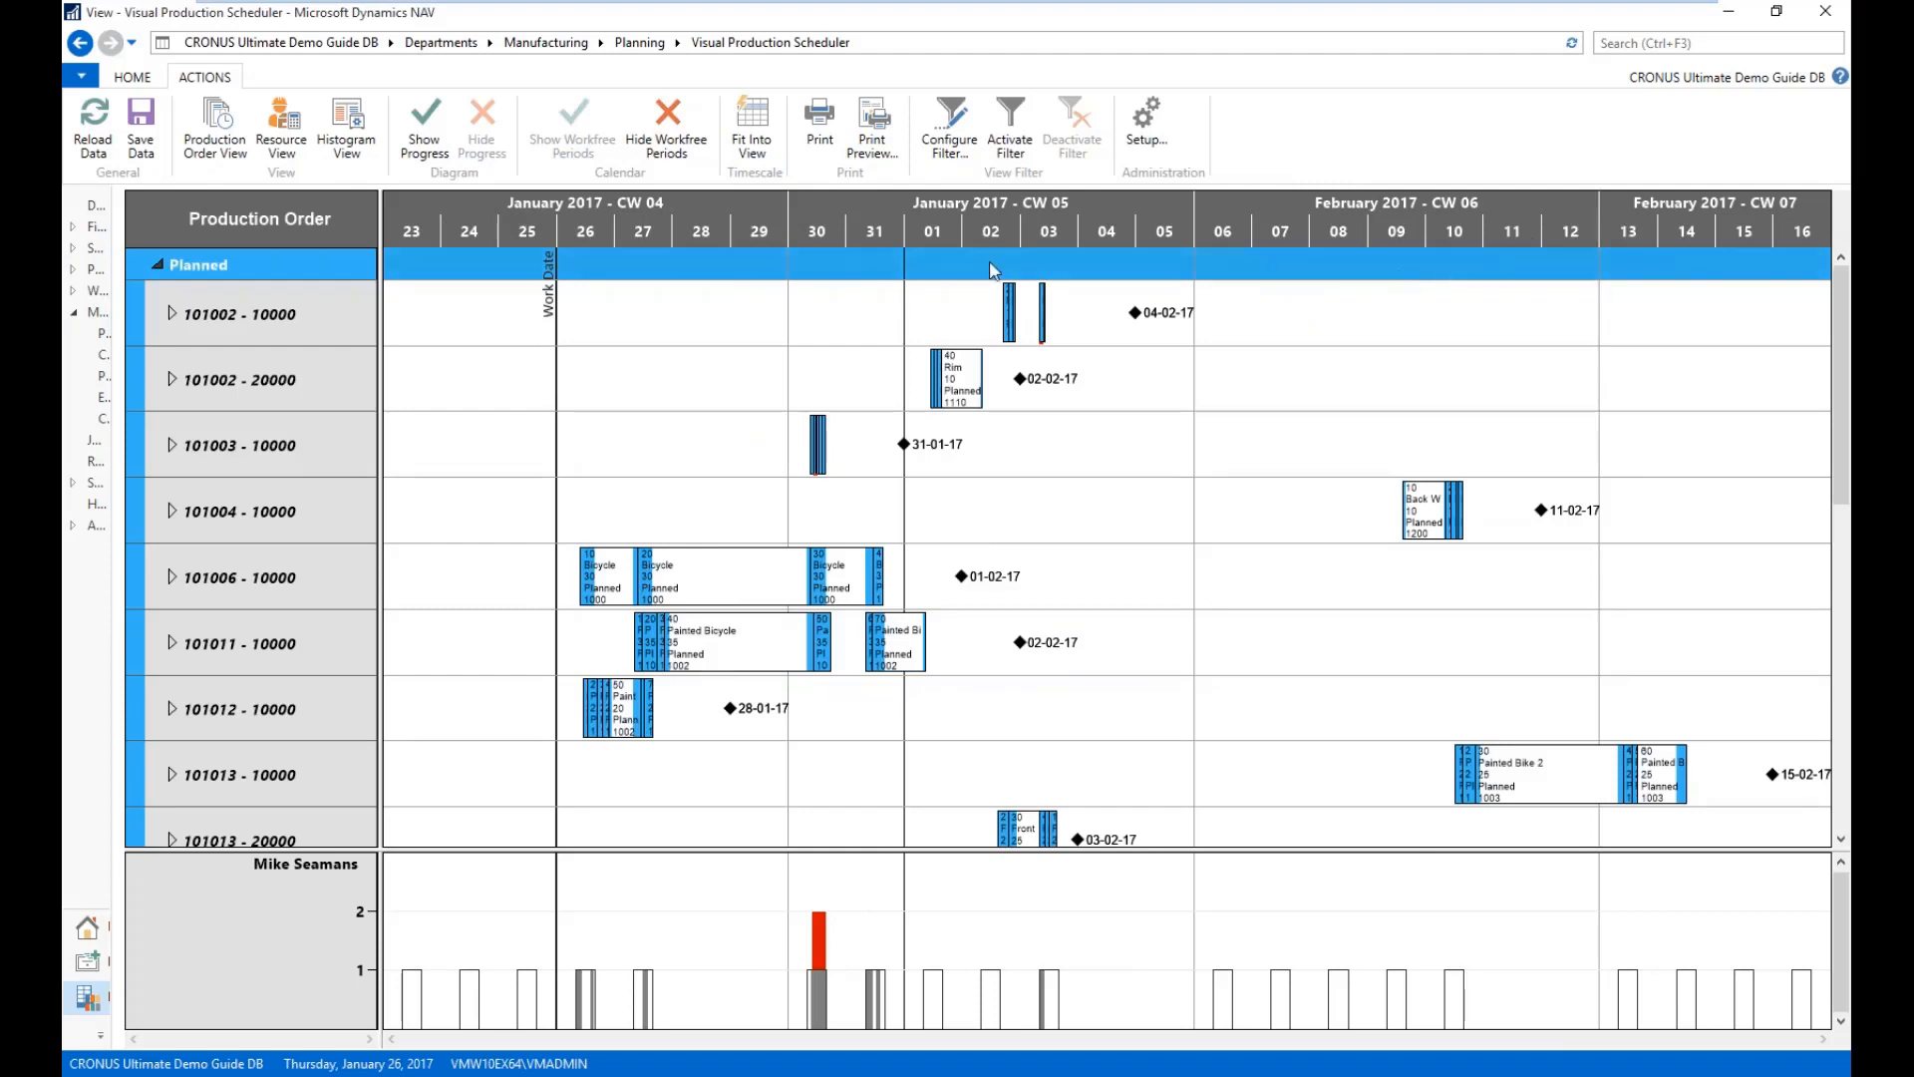
- Expand production order 101004 - 10000 and select its Back Wheel operation 10 to display the links between operations
drag(903, 230, 991, 232)
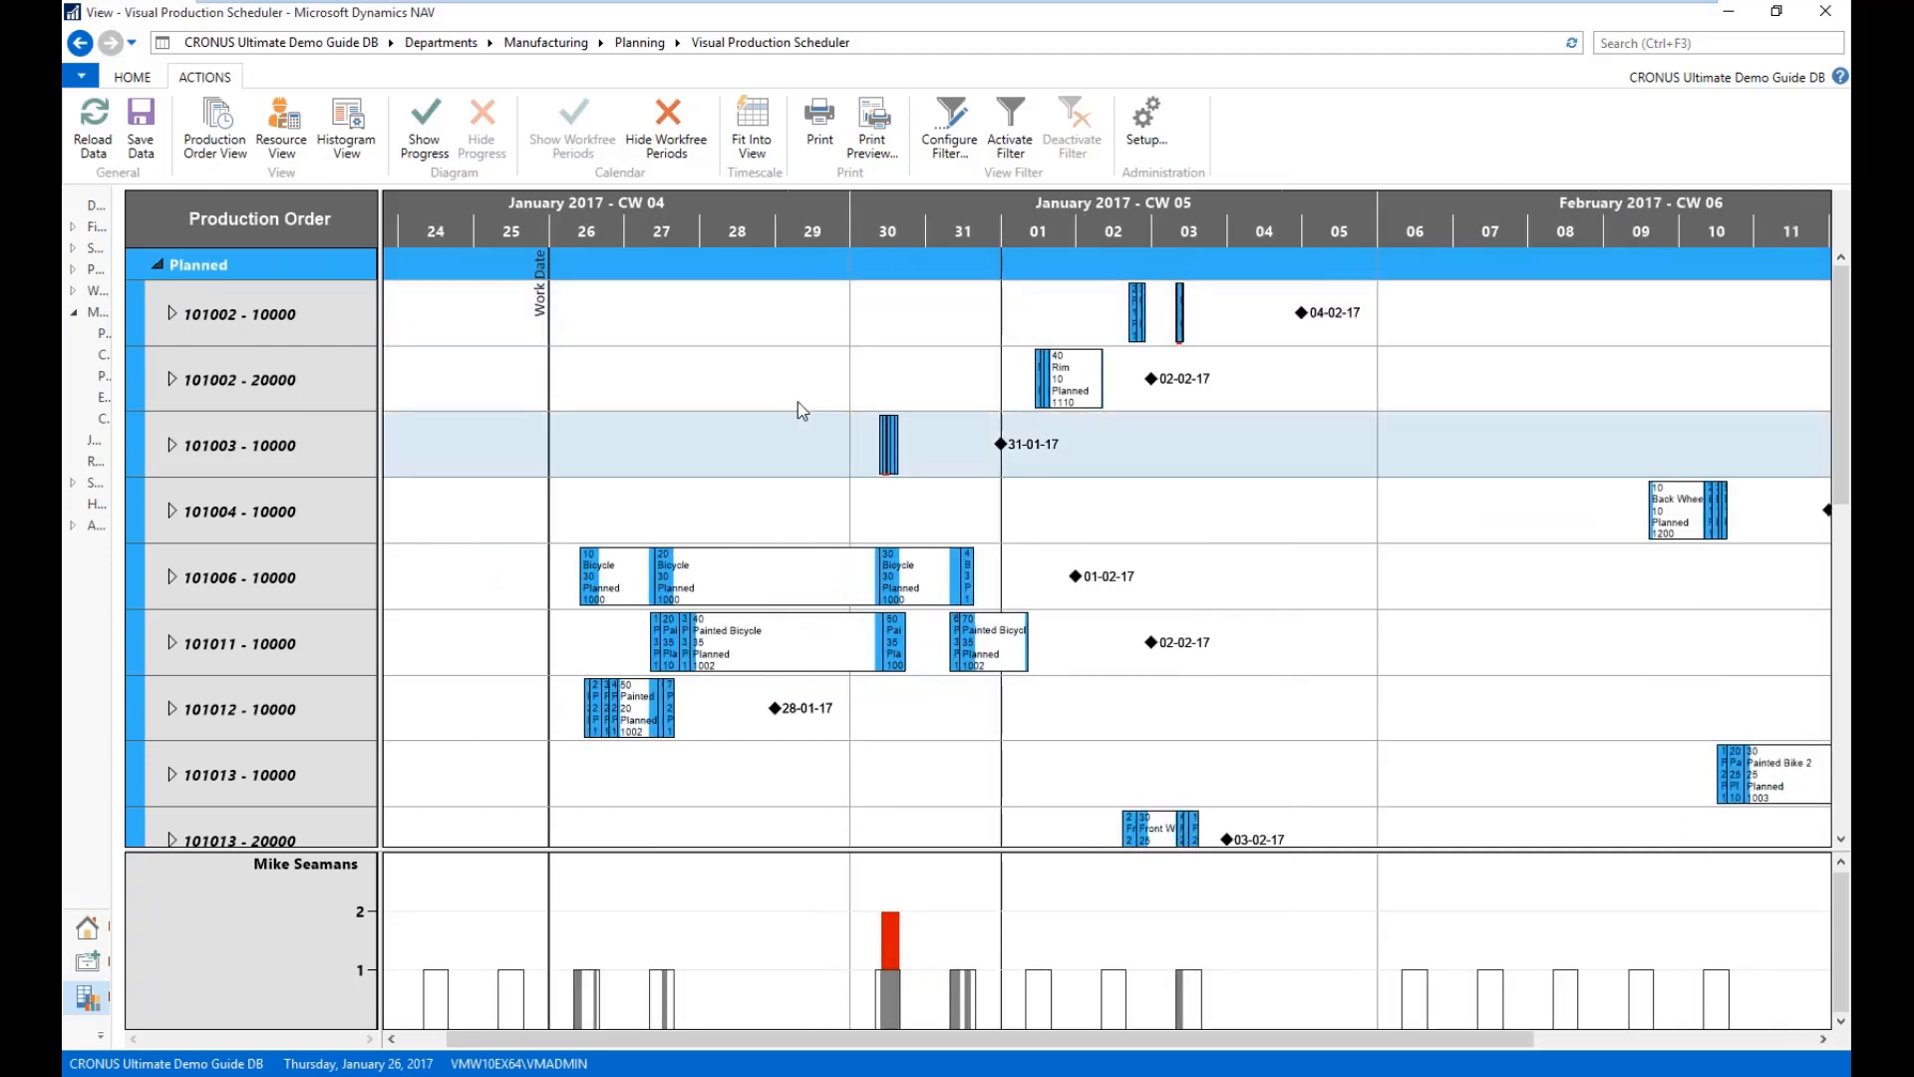
click(171, 511)
scroll(1286, 219, up, 5)
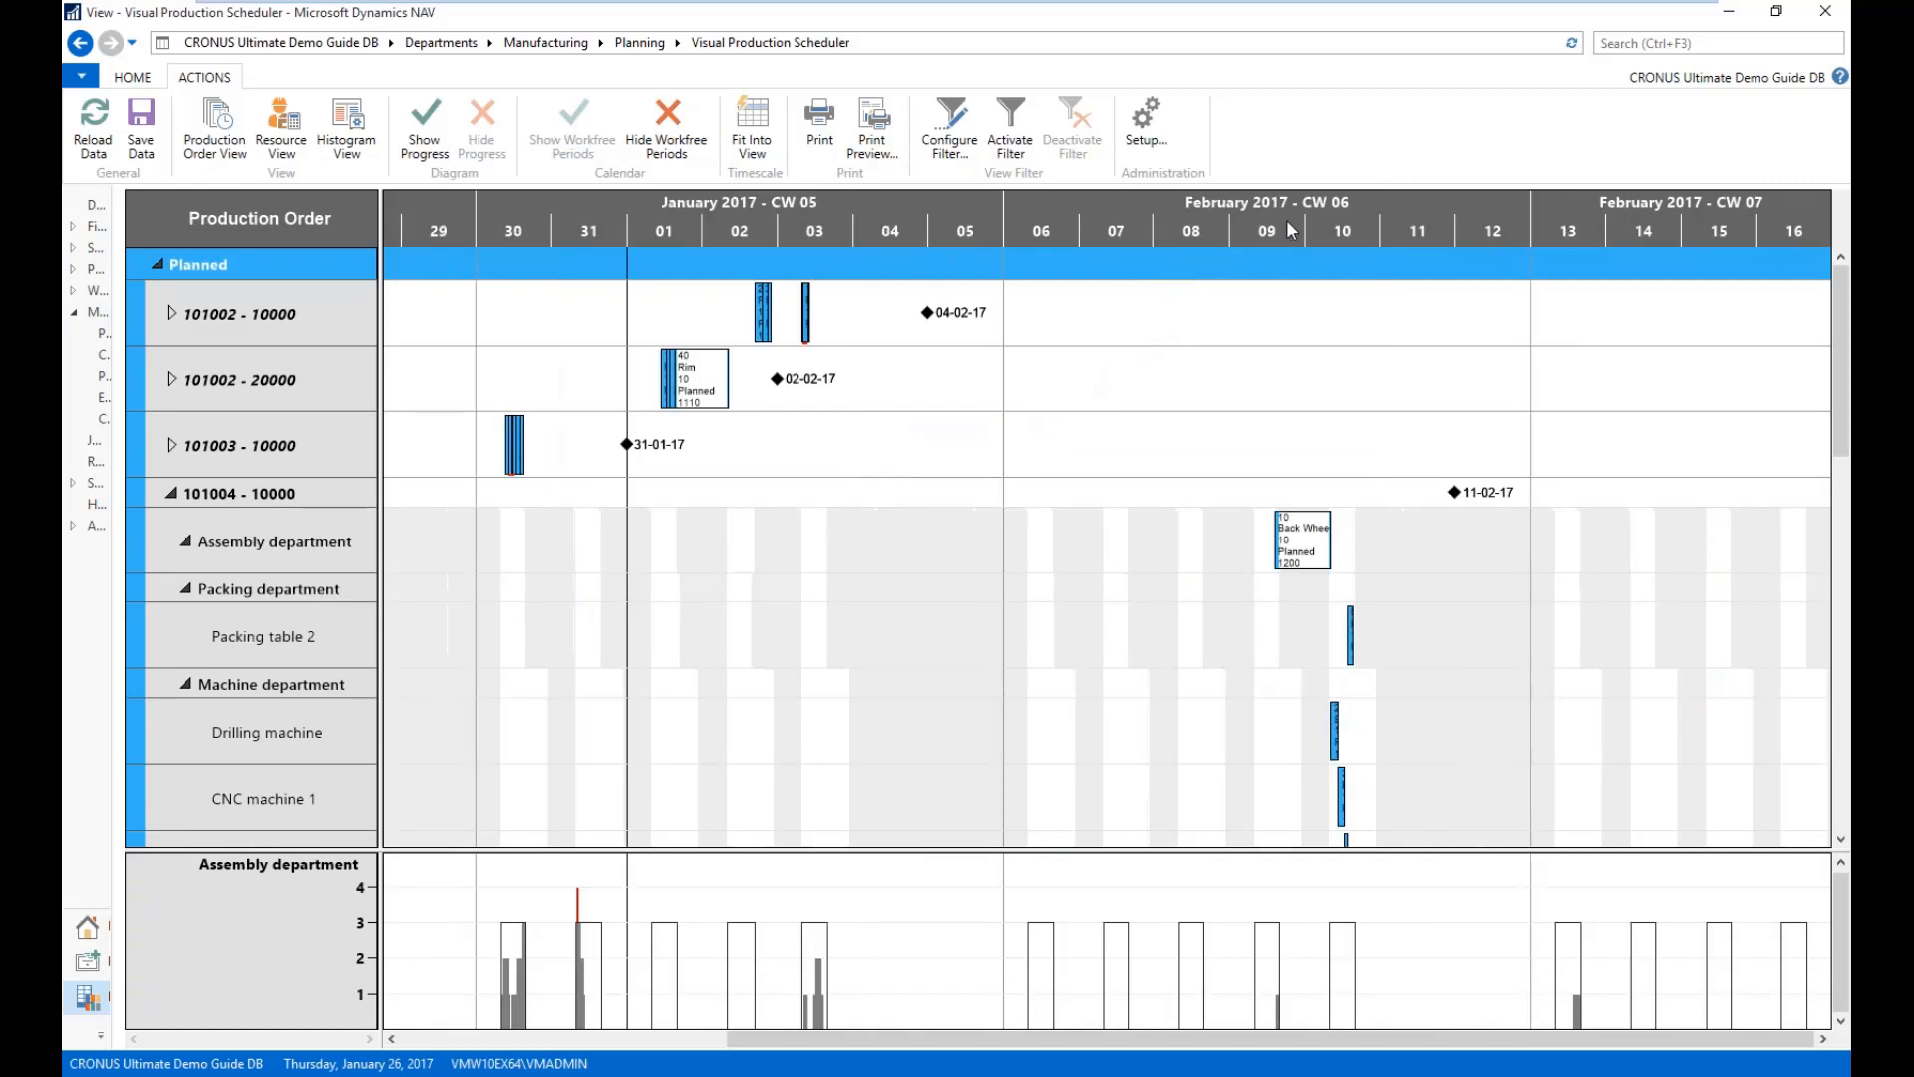
drag(1234, 219, 1009, 218)
scroll(1009, 218, up, 3)
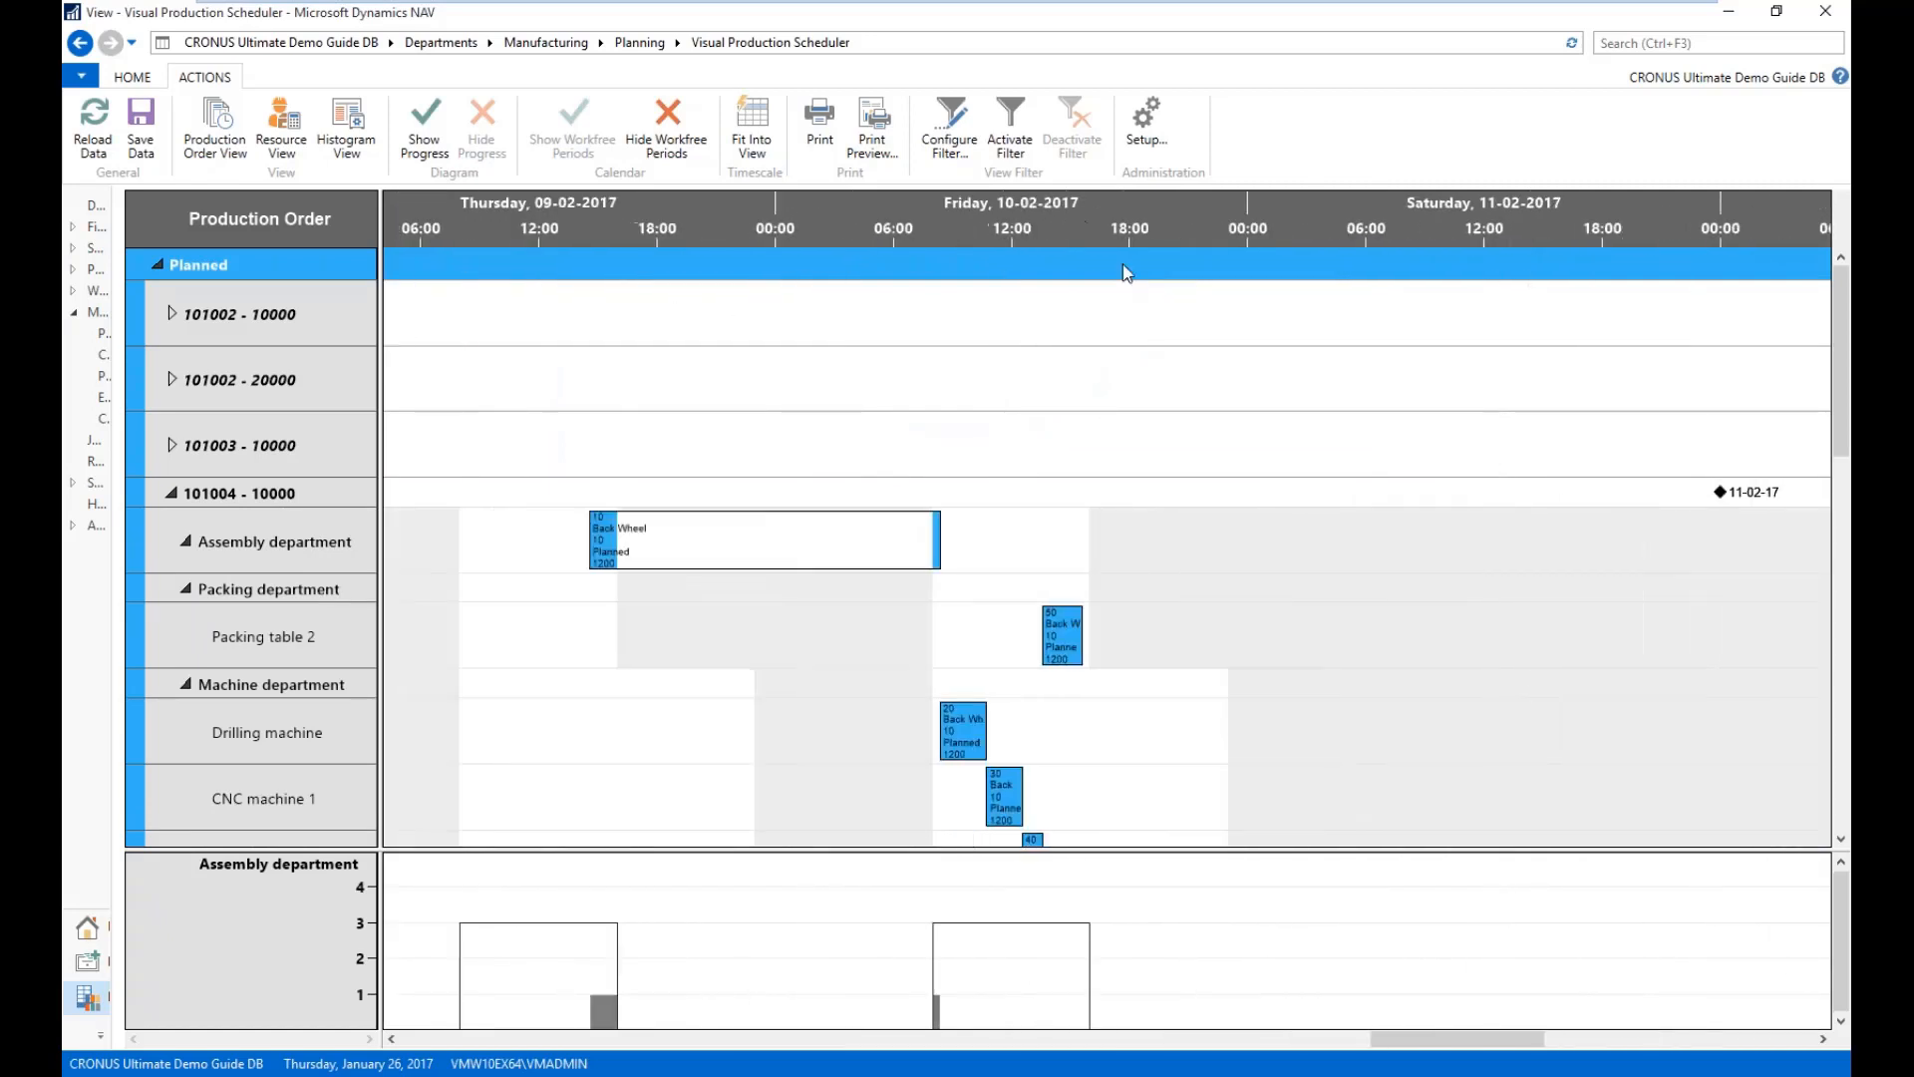
click(868, 538)
scroll(678, 423, down, 3)
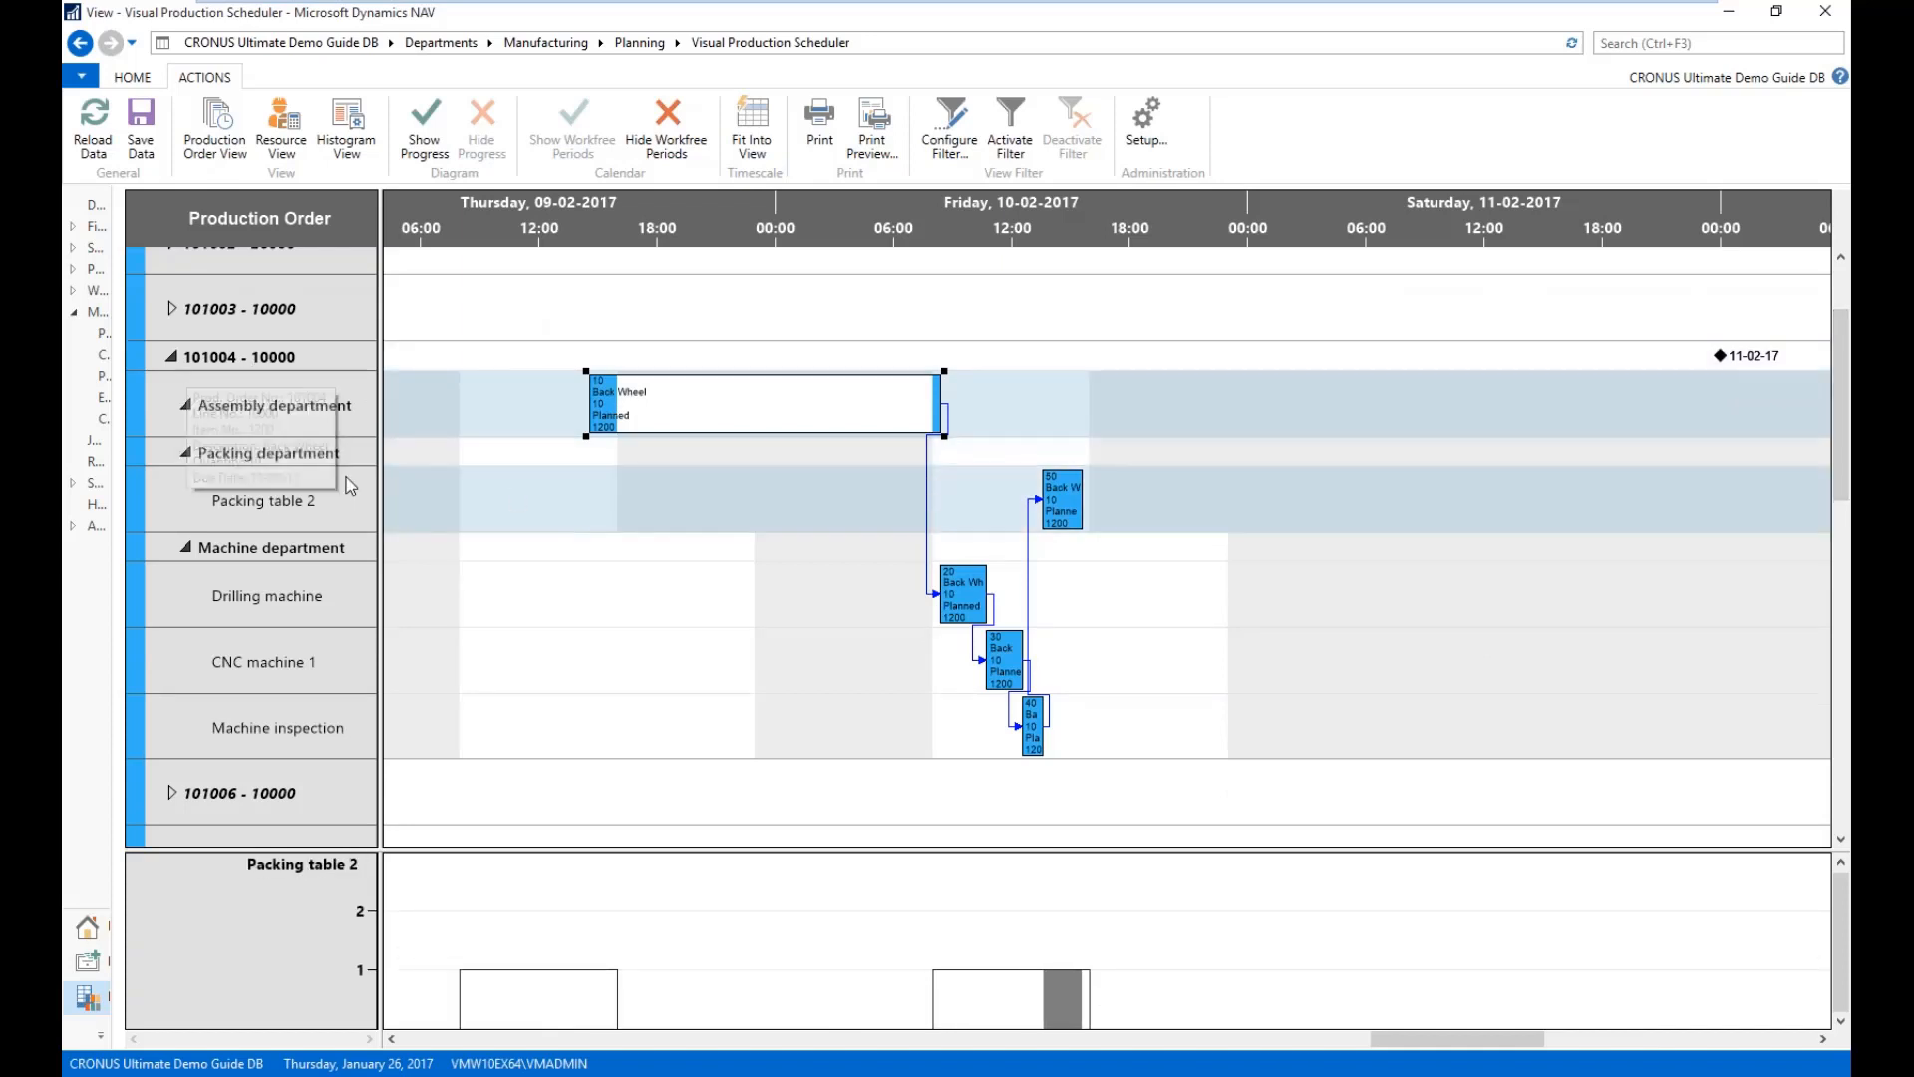
- Inspect the details of operation 10 of production order 101004 in the Assembly department row
click(177, 367)
click(174, 364)
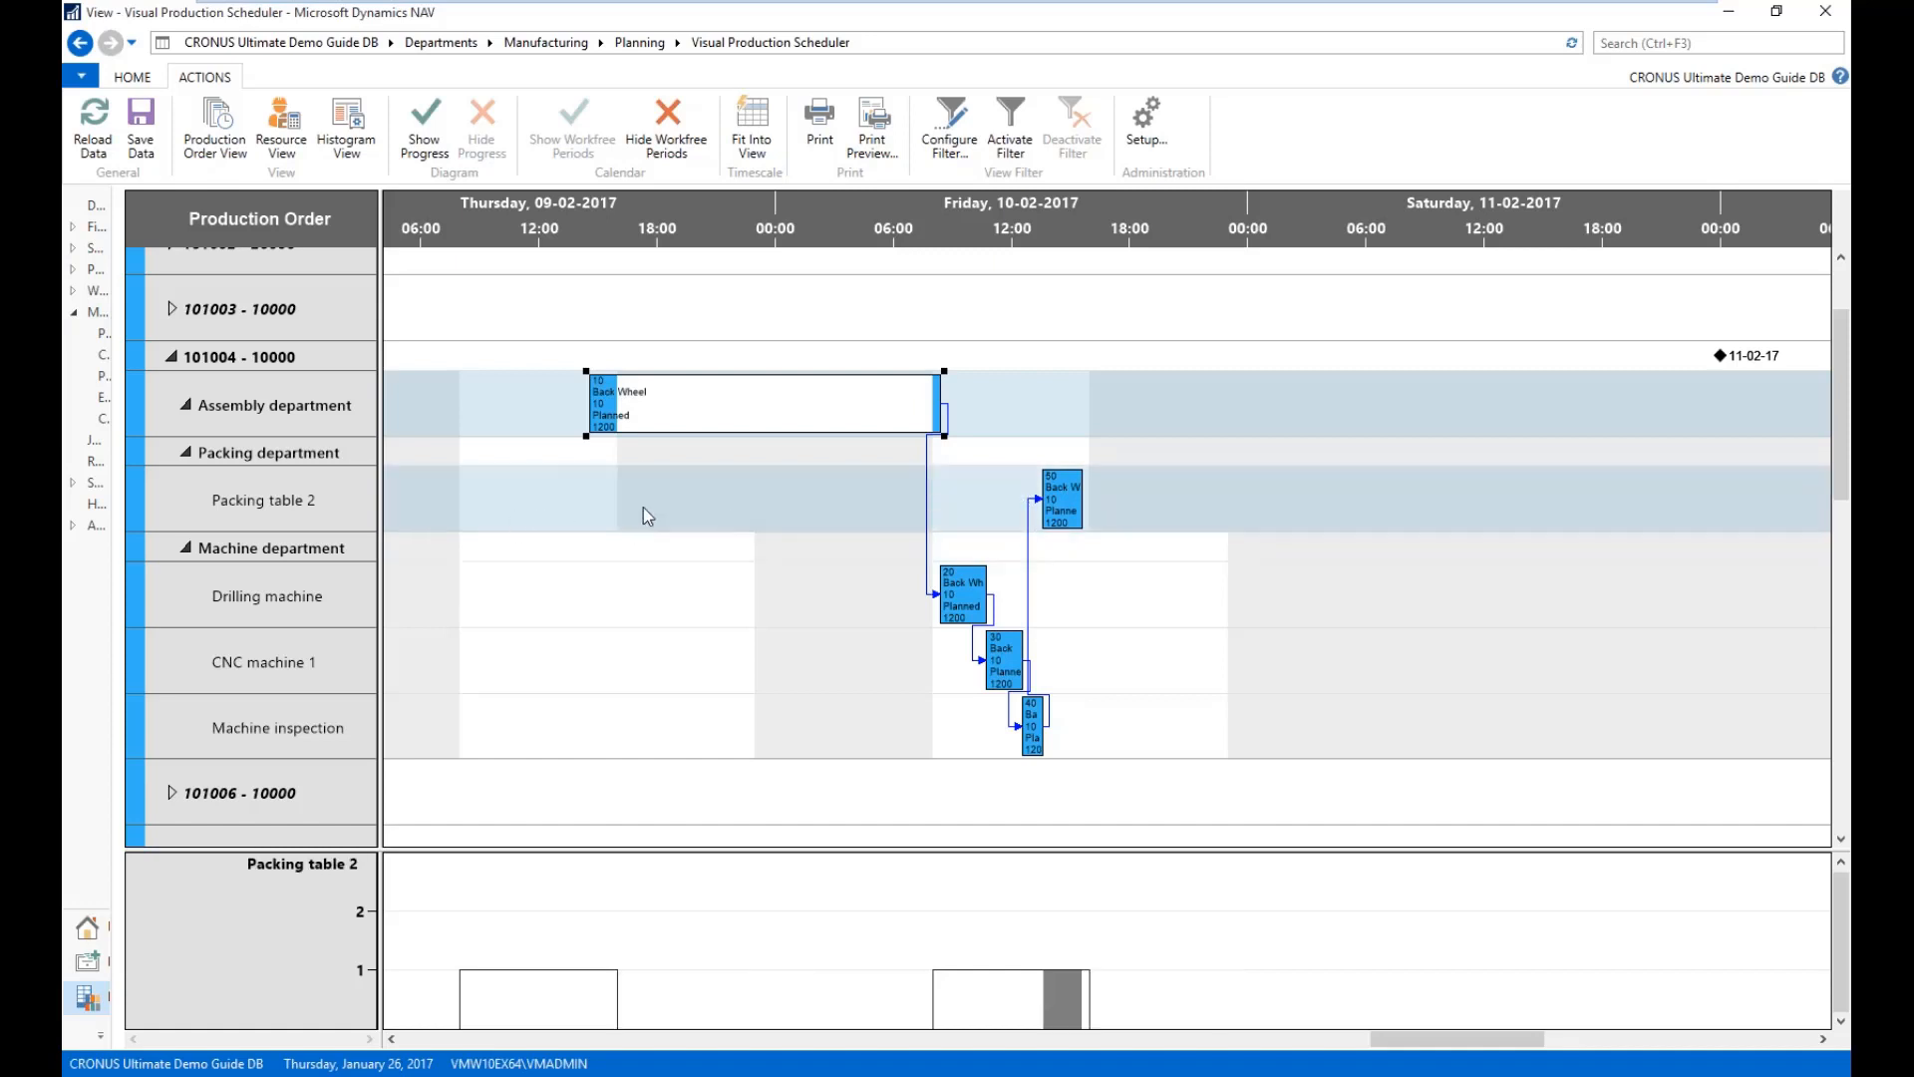
click(748, 409)
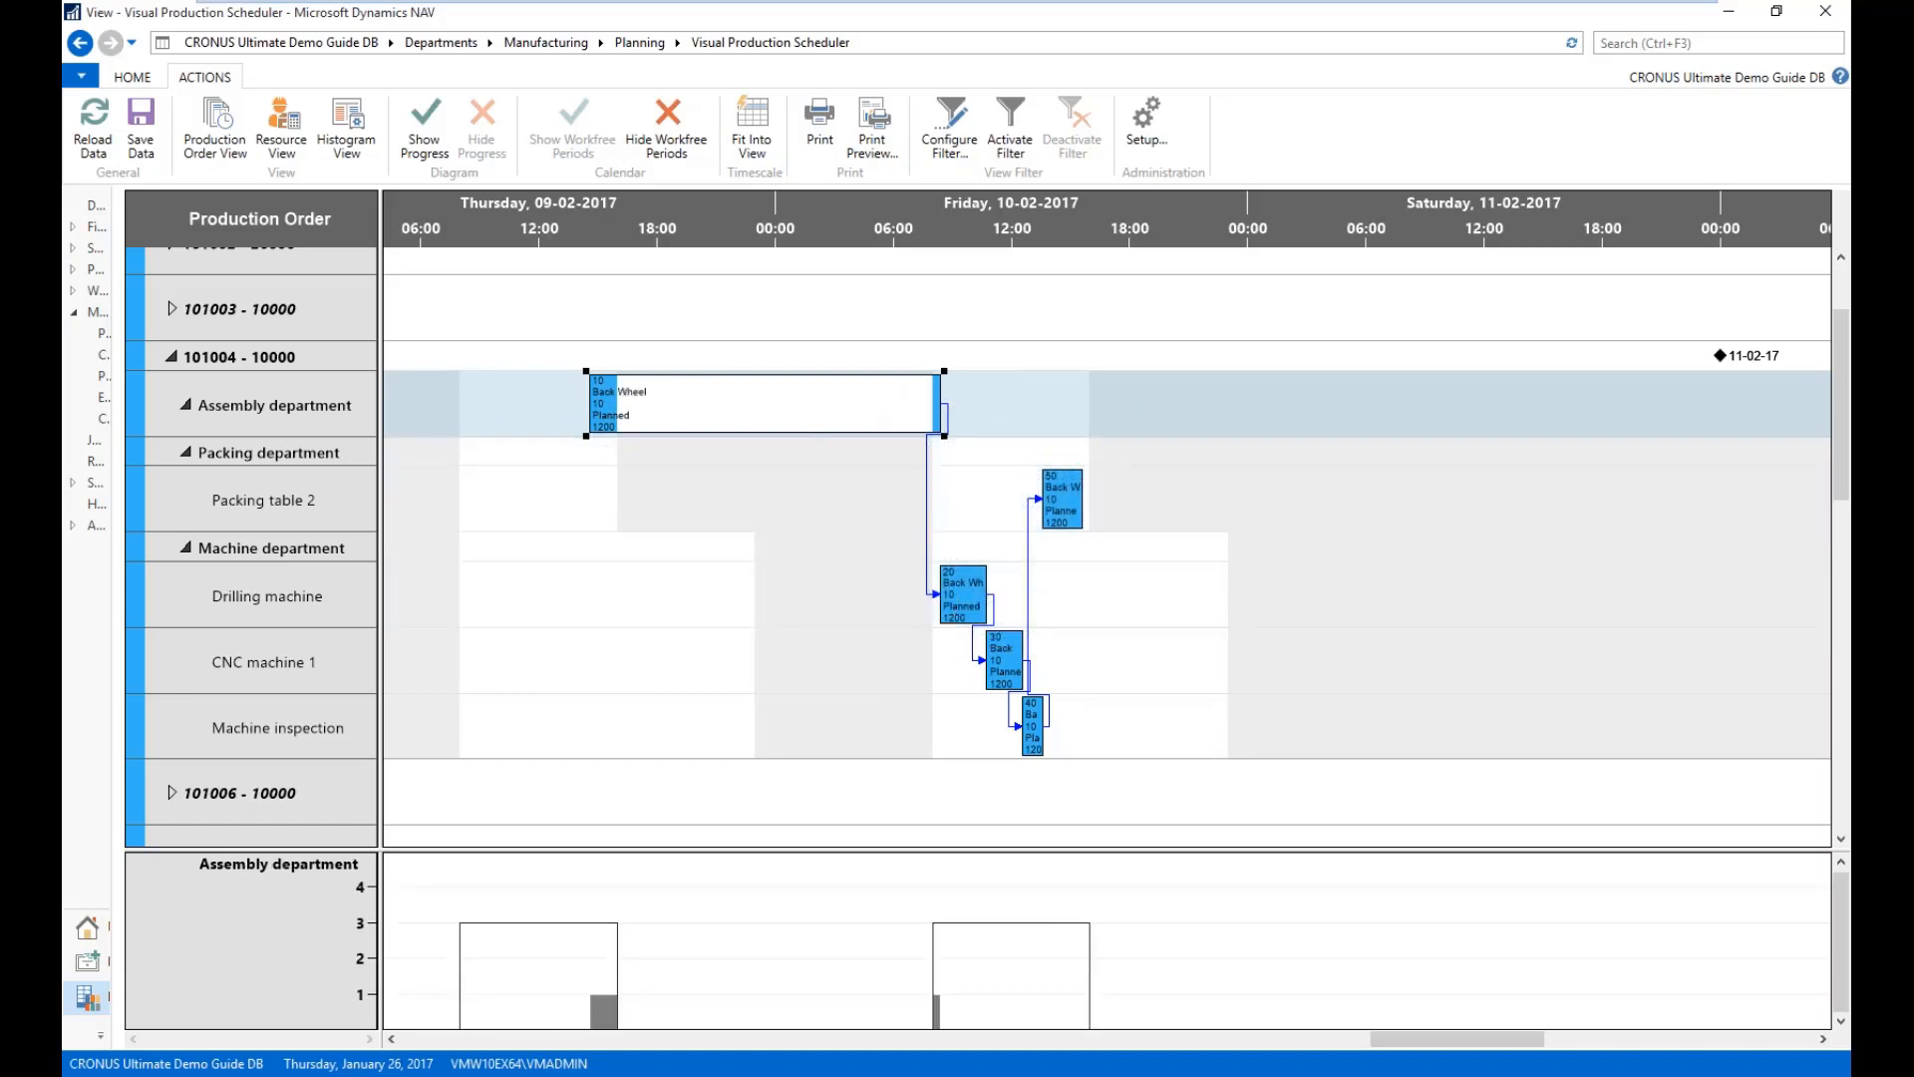
mouse_move(820, 431)
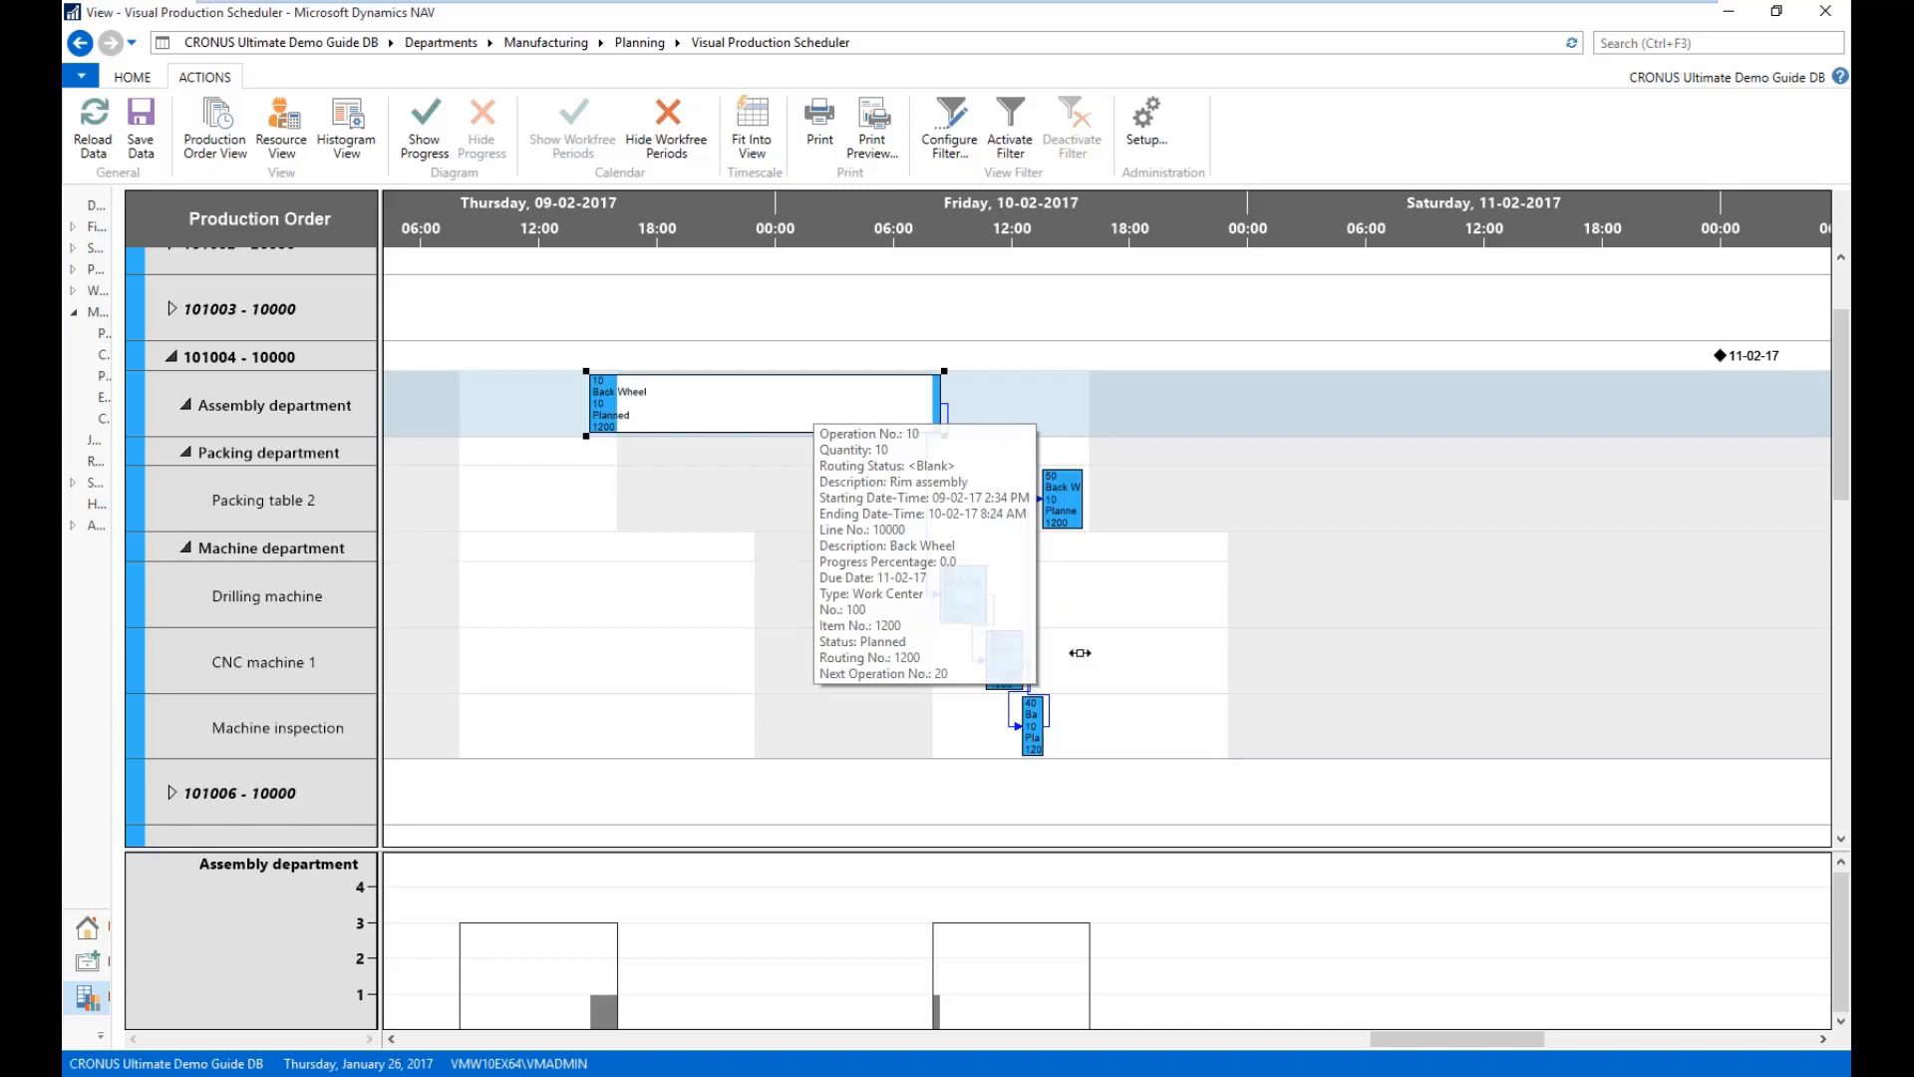
- Open planned production order 101004 from its operation 10 and display the routing of its Back Wheel line
double_click(825, 398)
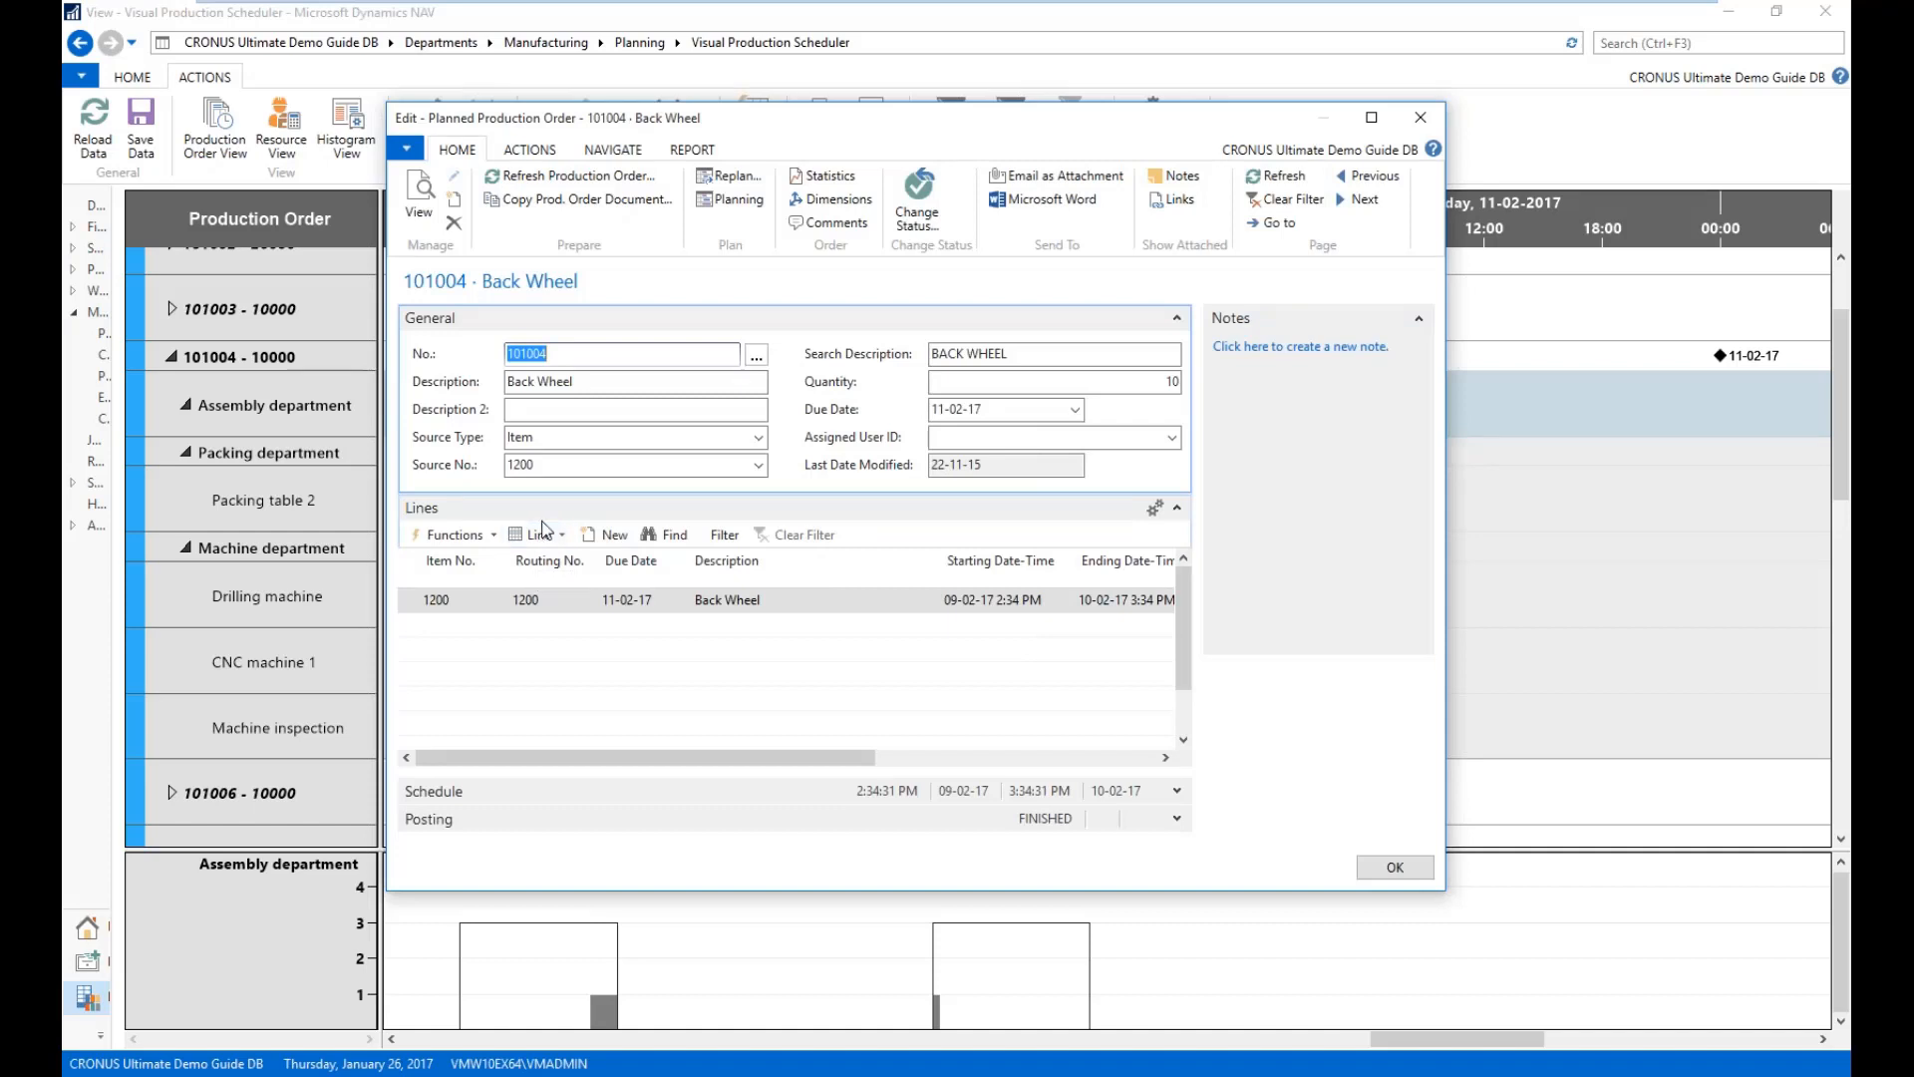
click(539, 539)
click(577, 636)
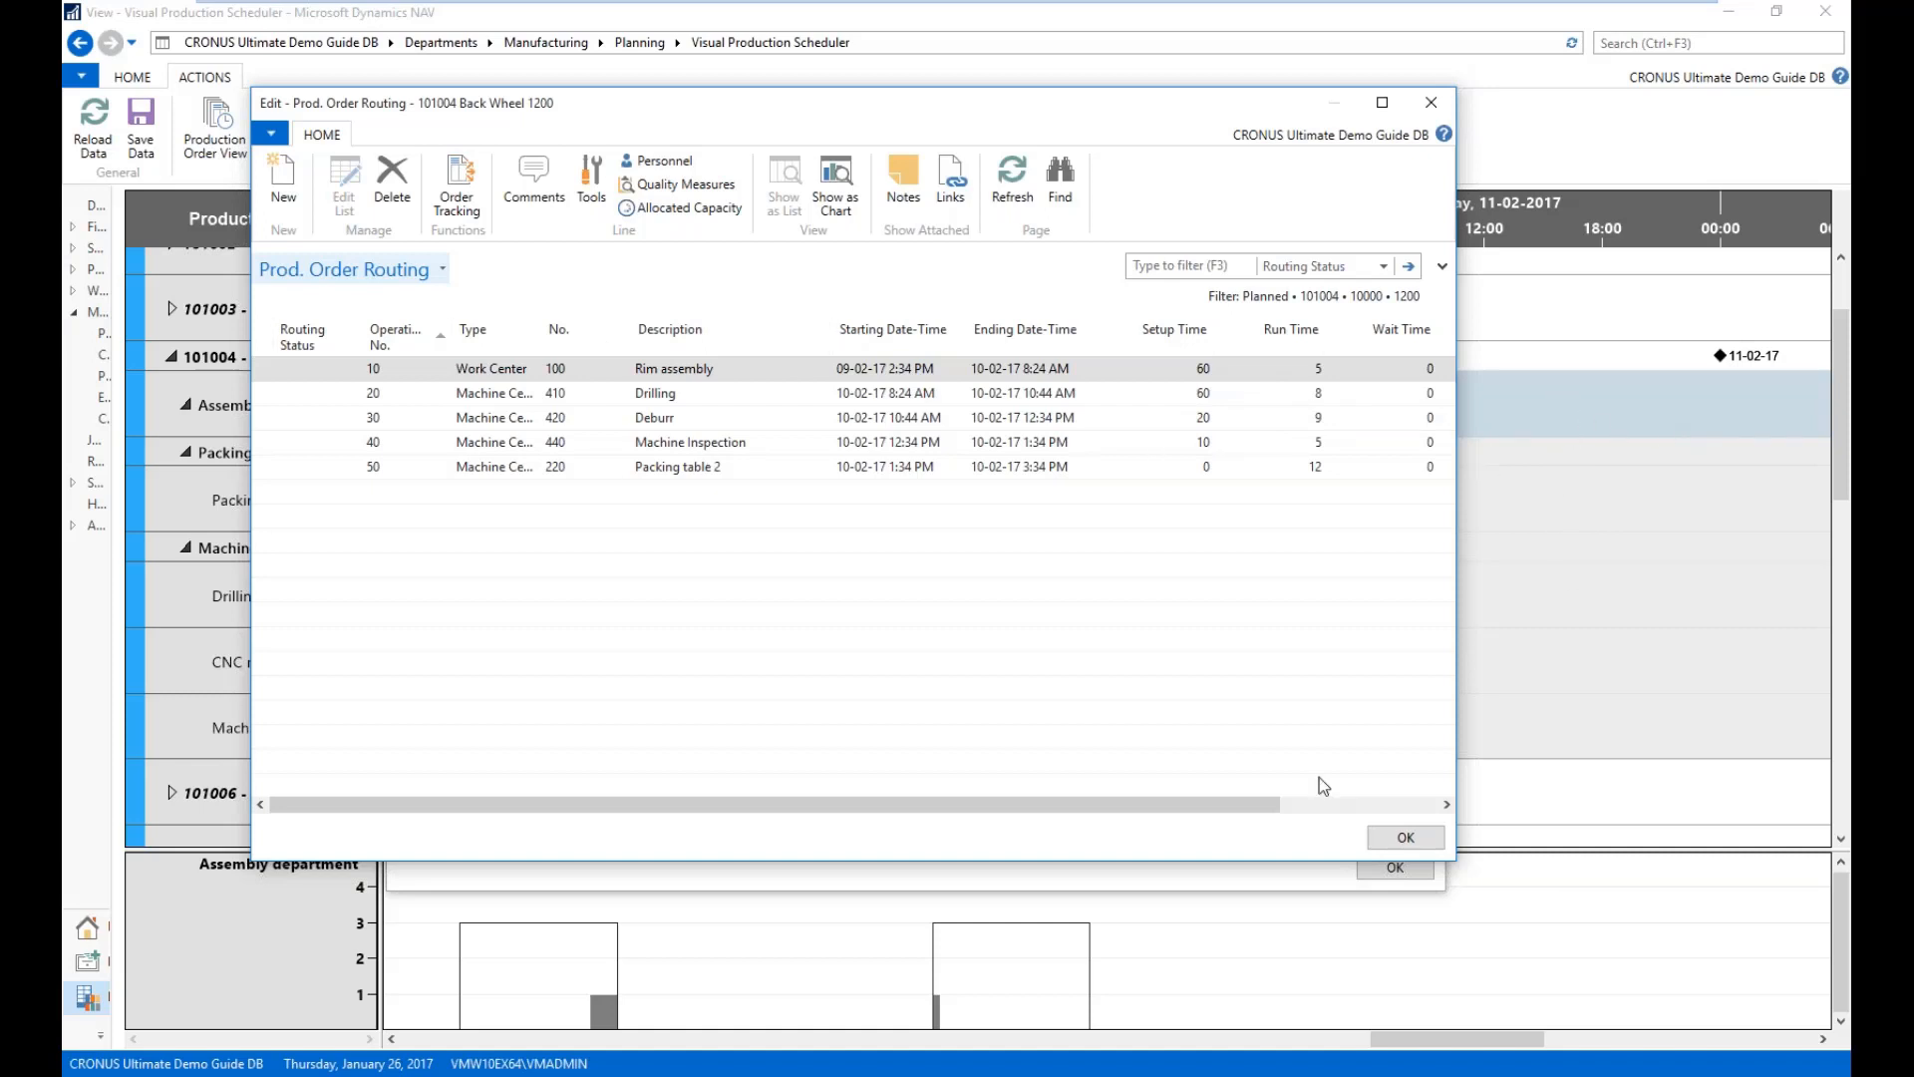
- Close the Back Wheel routing and the planned production order 101004 card
click(1402, 835)
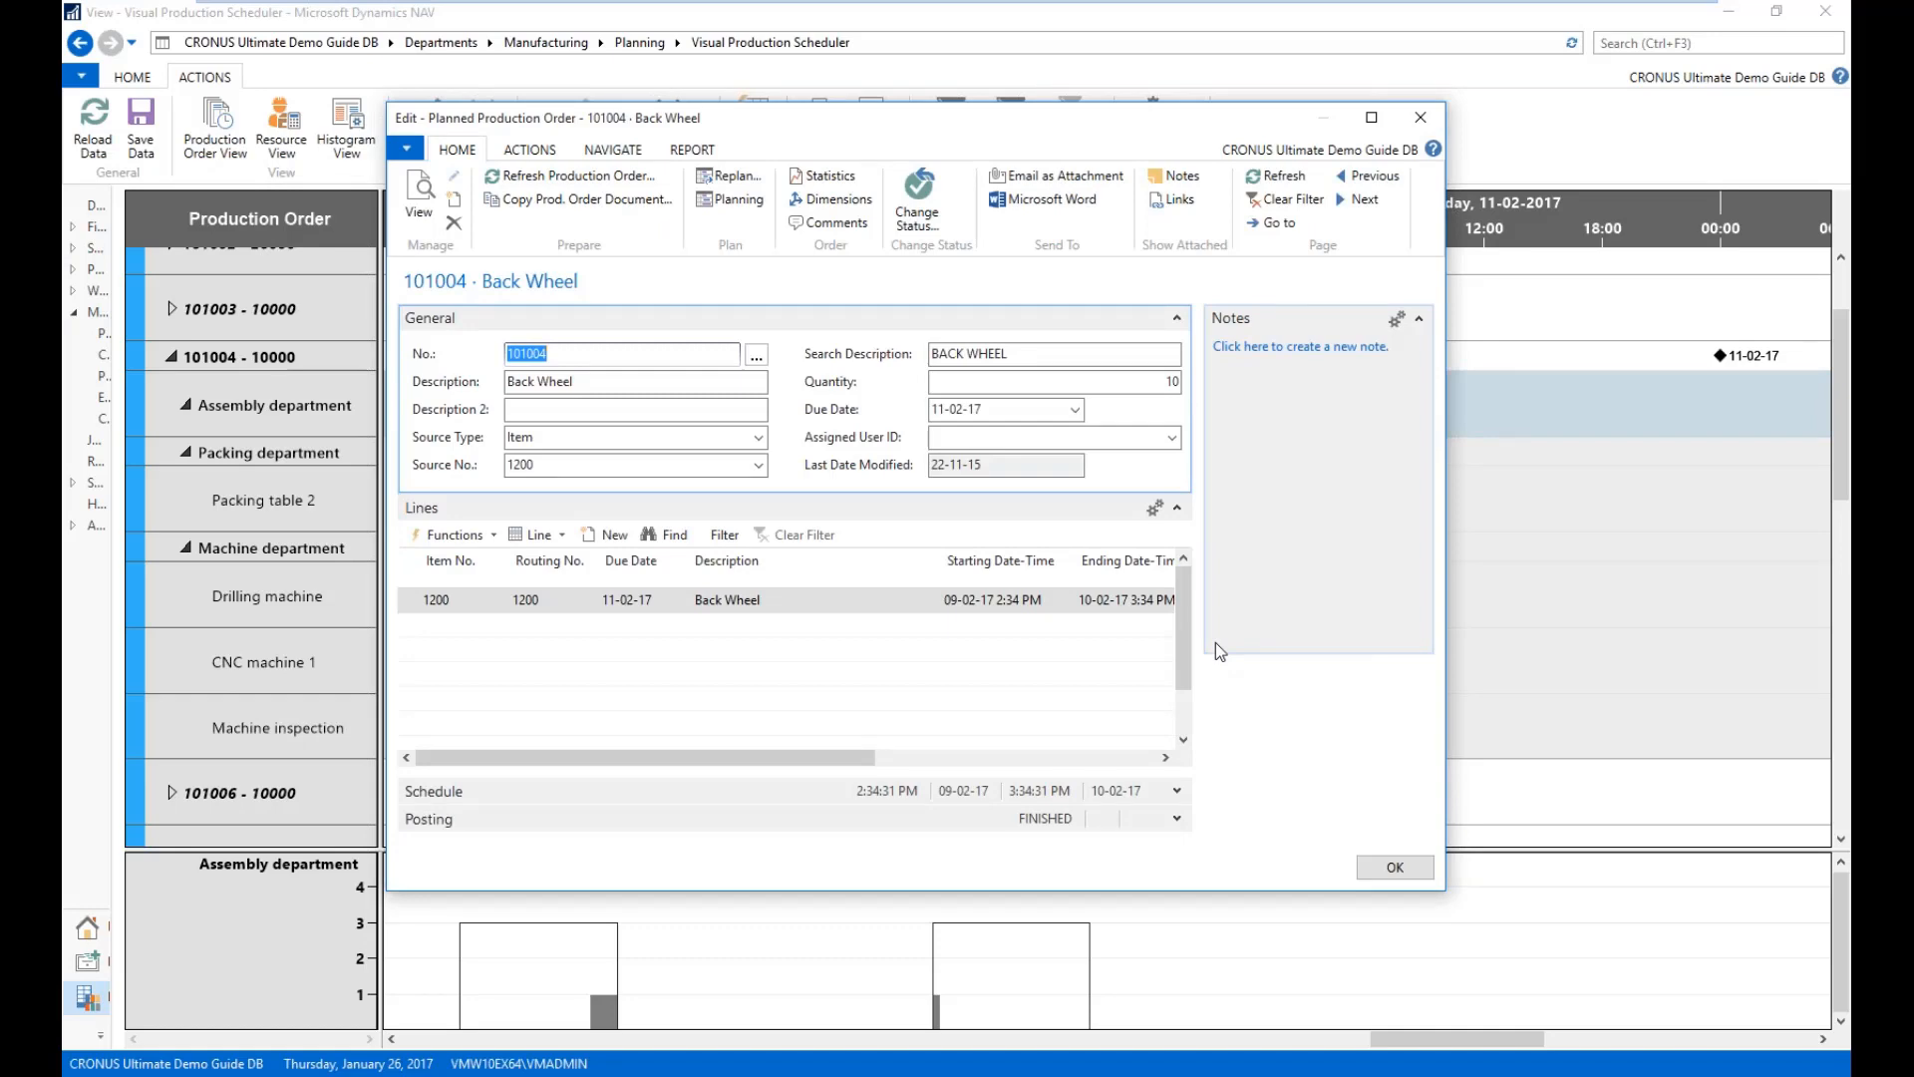
click(1386, 867)
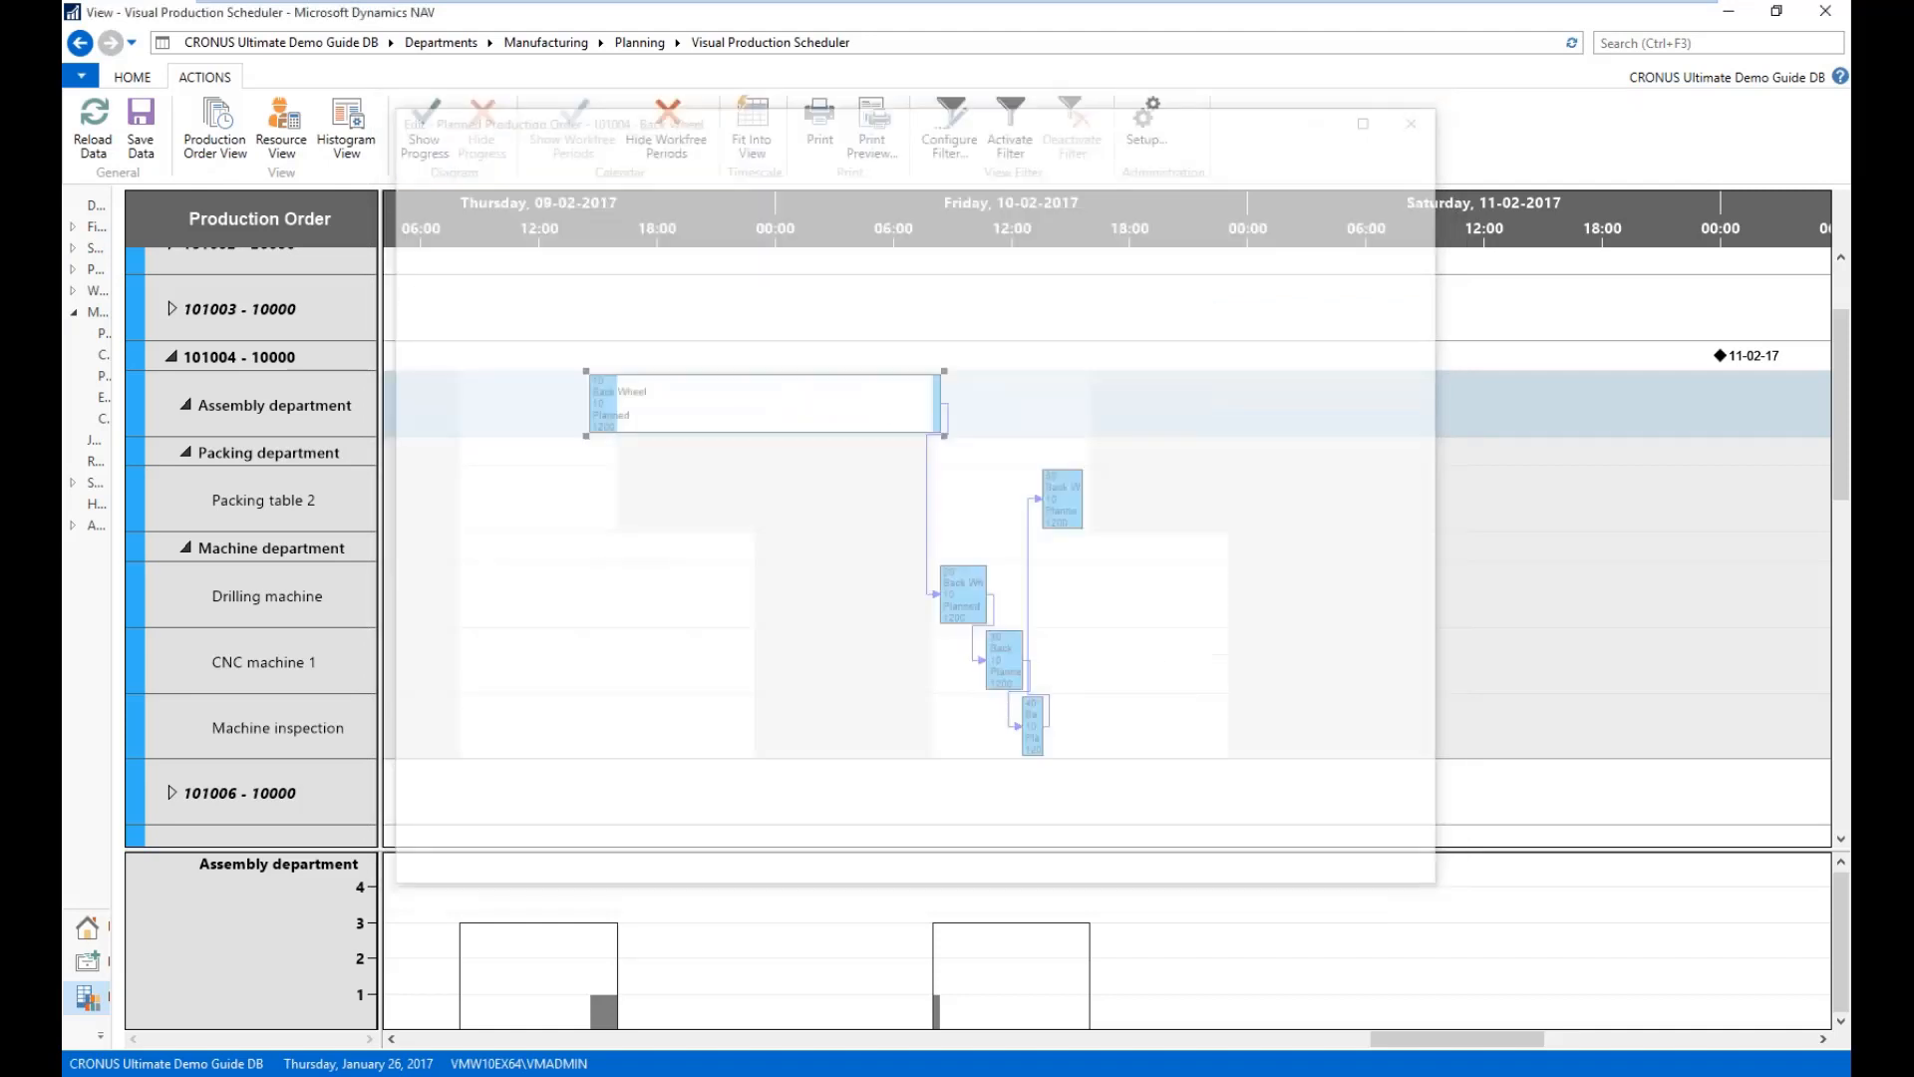
- Try rescheduling order 101004 by moving Assembly operation 10 earlier on 09-02-2017 and Packing table 2's operation 50 to the afternoon of 10-02-2017
drag(1060, 498, 1069, 499)
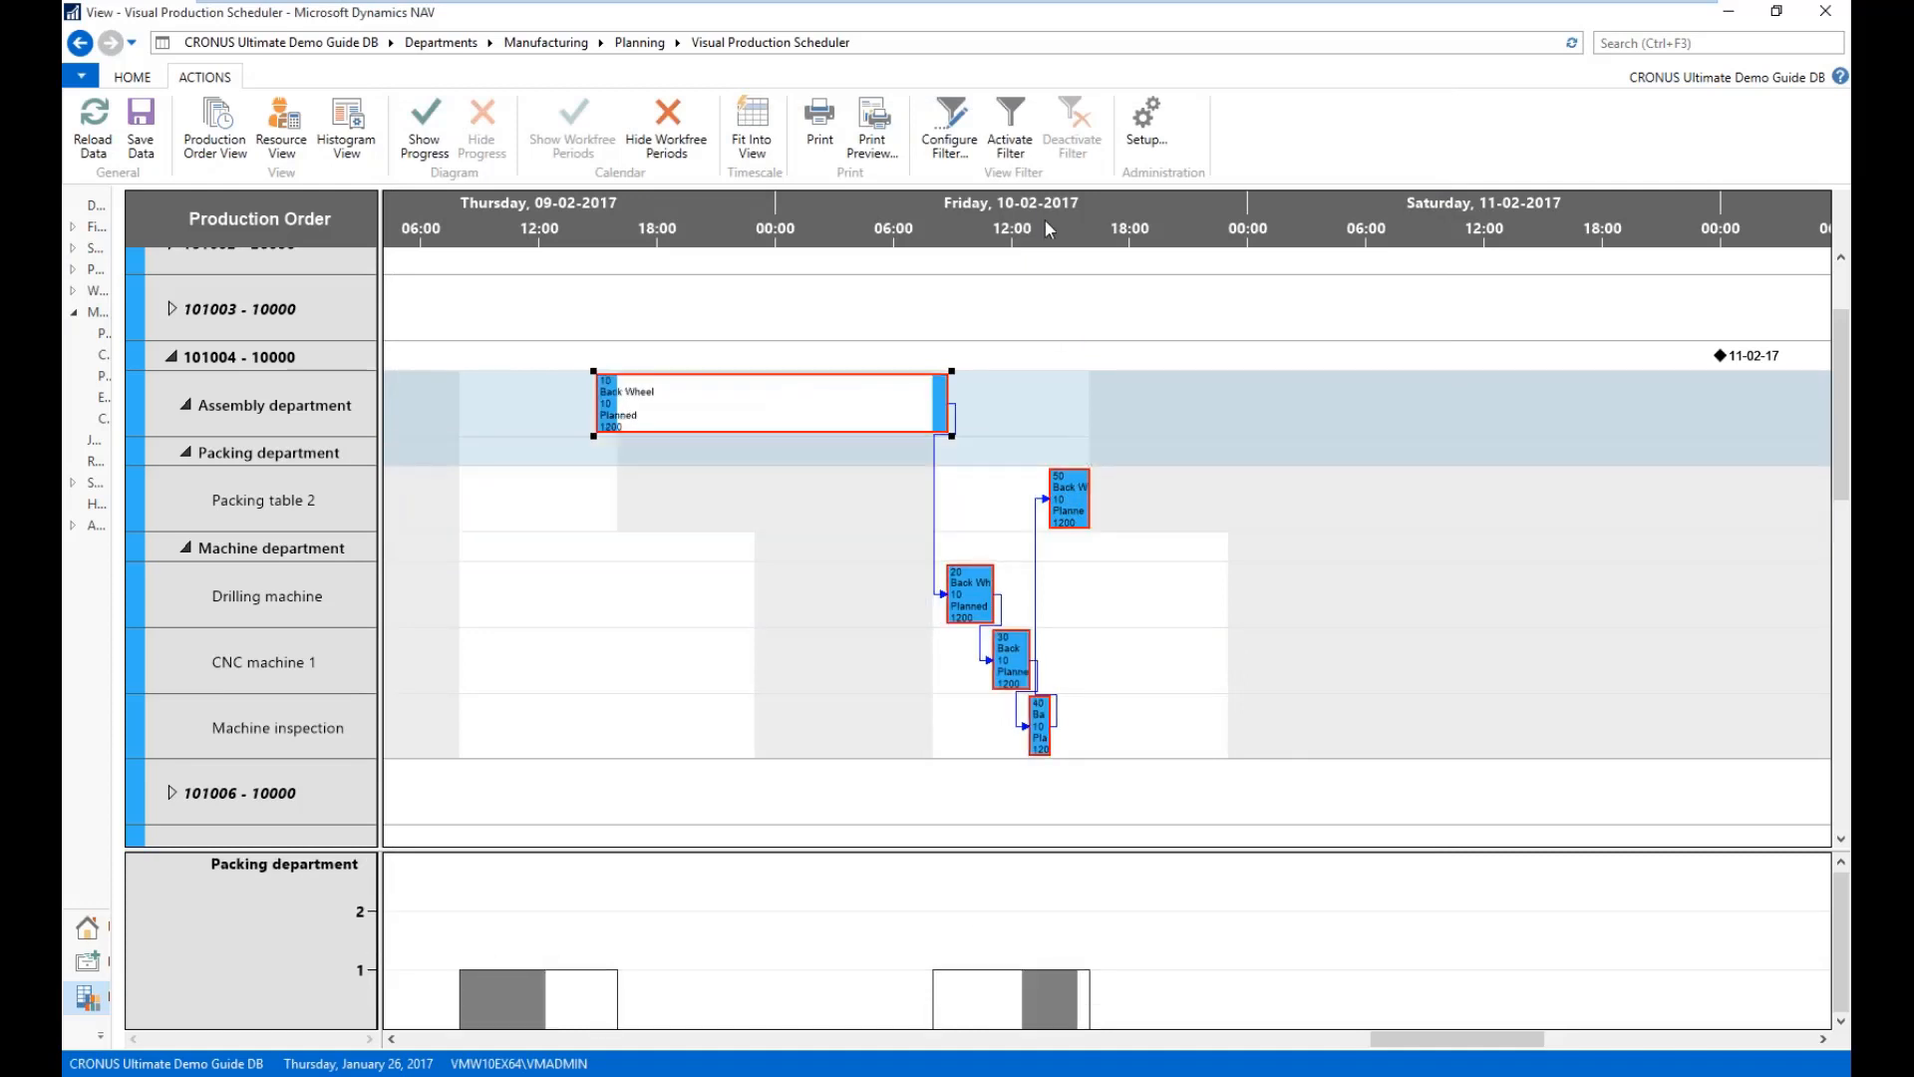
drag(613, 405, 588, 404)
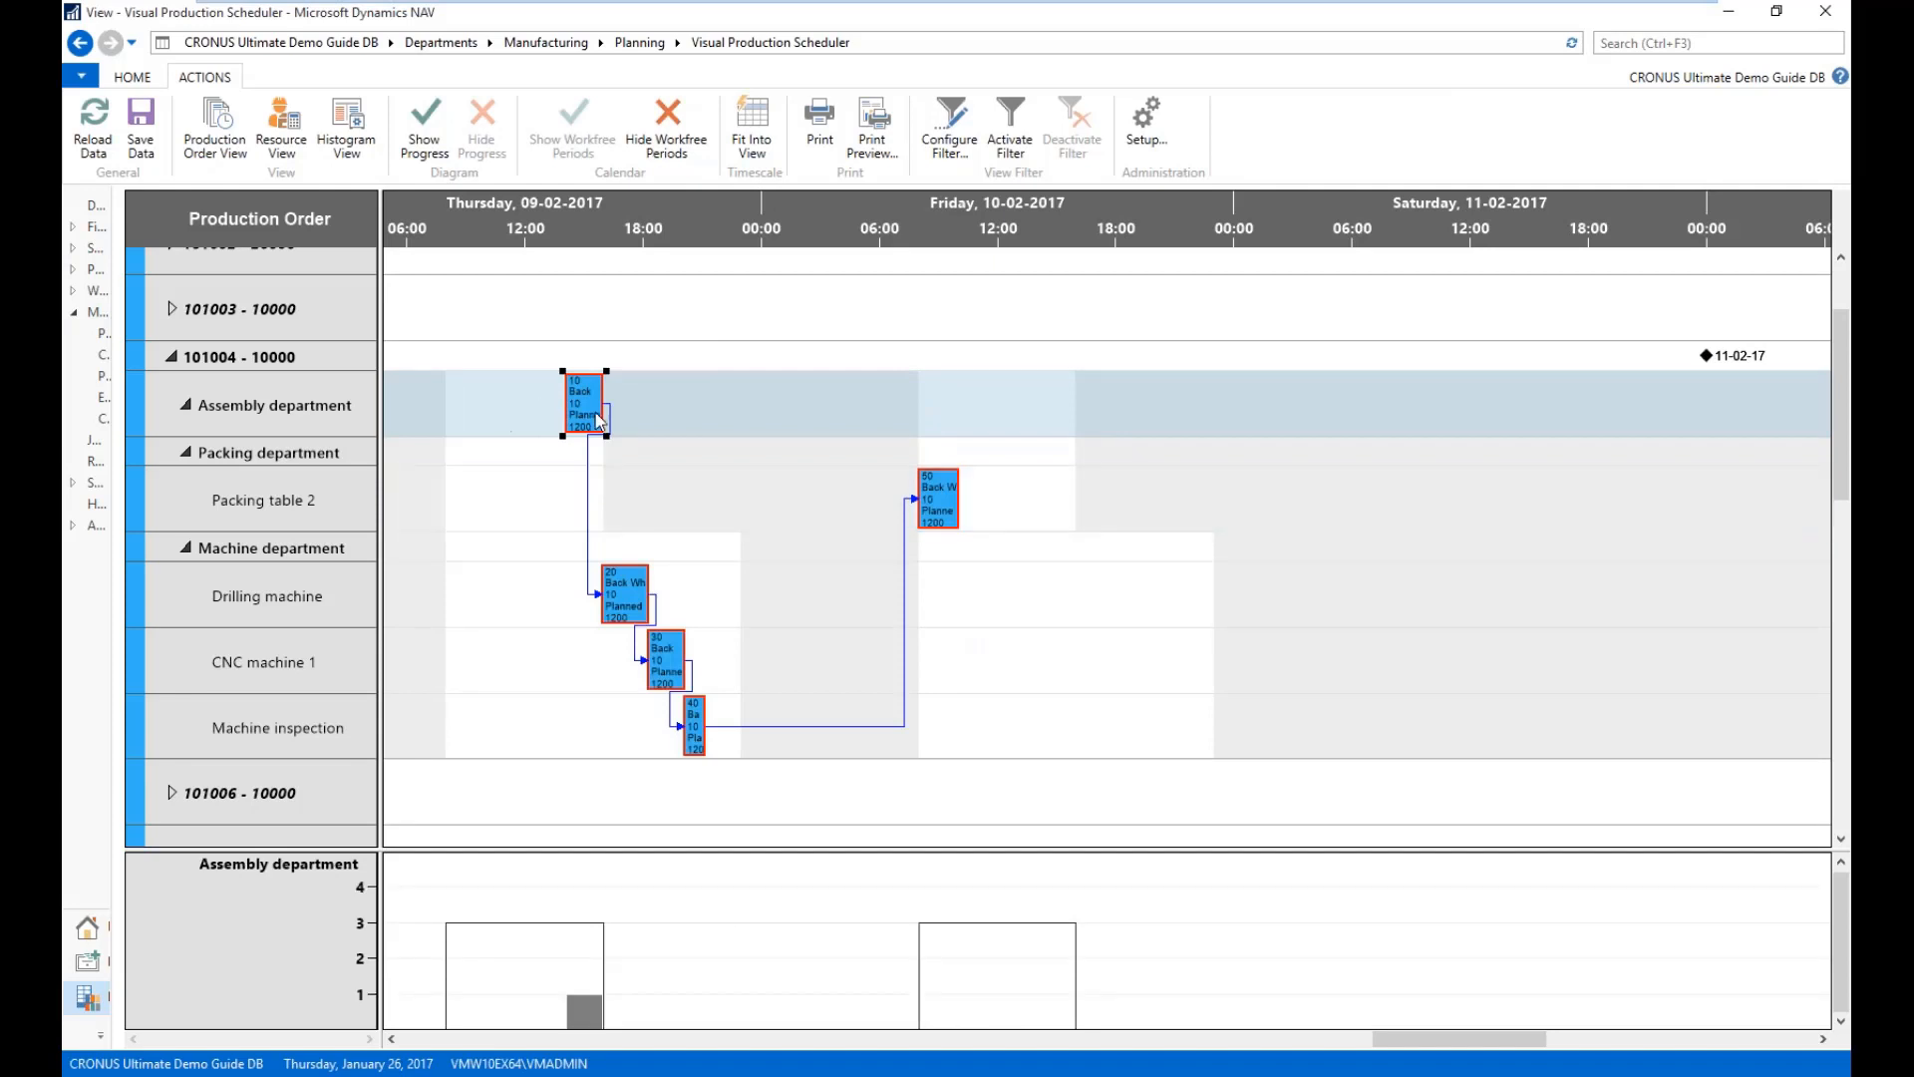
drag(945, 505, 1061, 507)
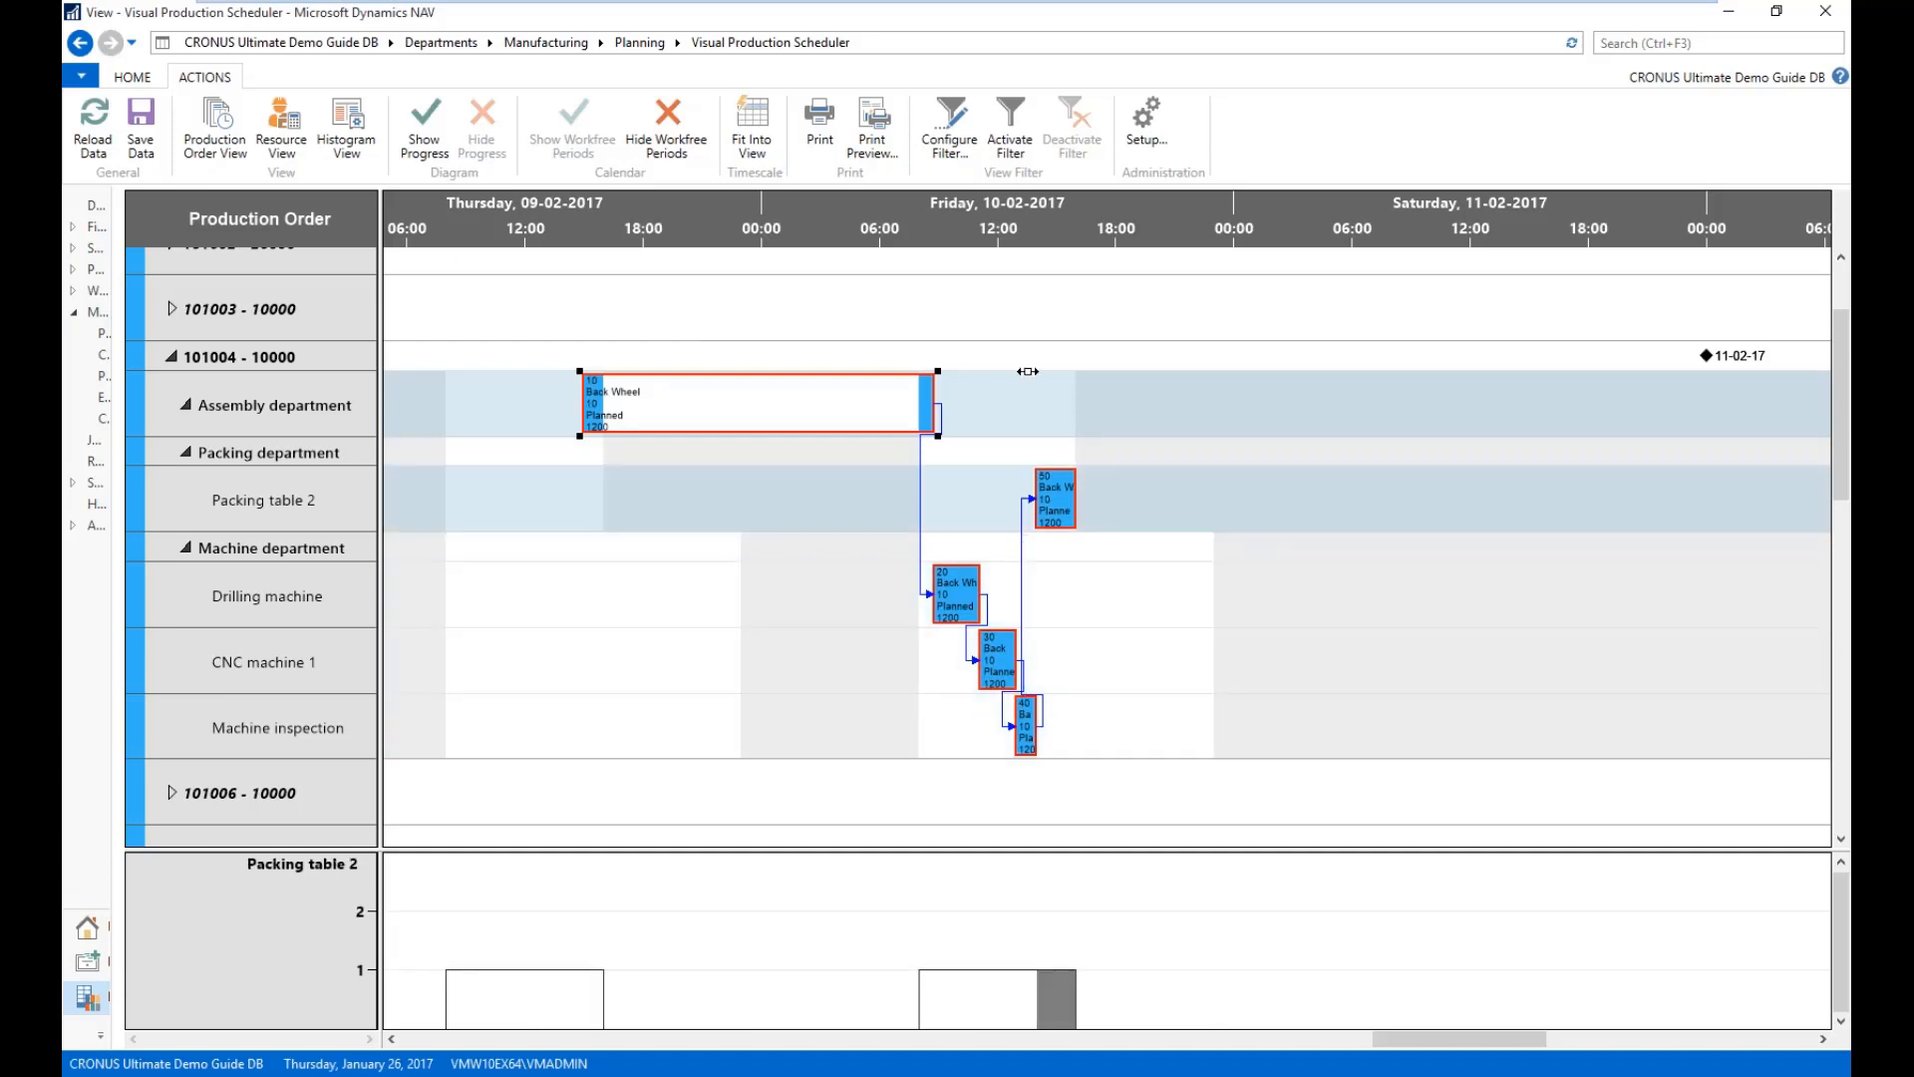
- Look over the planned production orders and the due date marker of order 101004 on a wider timescale
drag(1232, 227, 1198, 227)
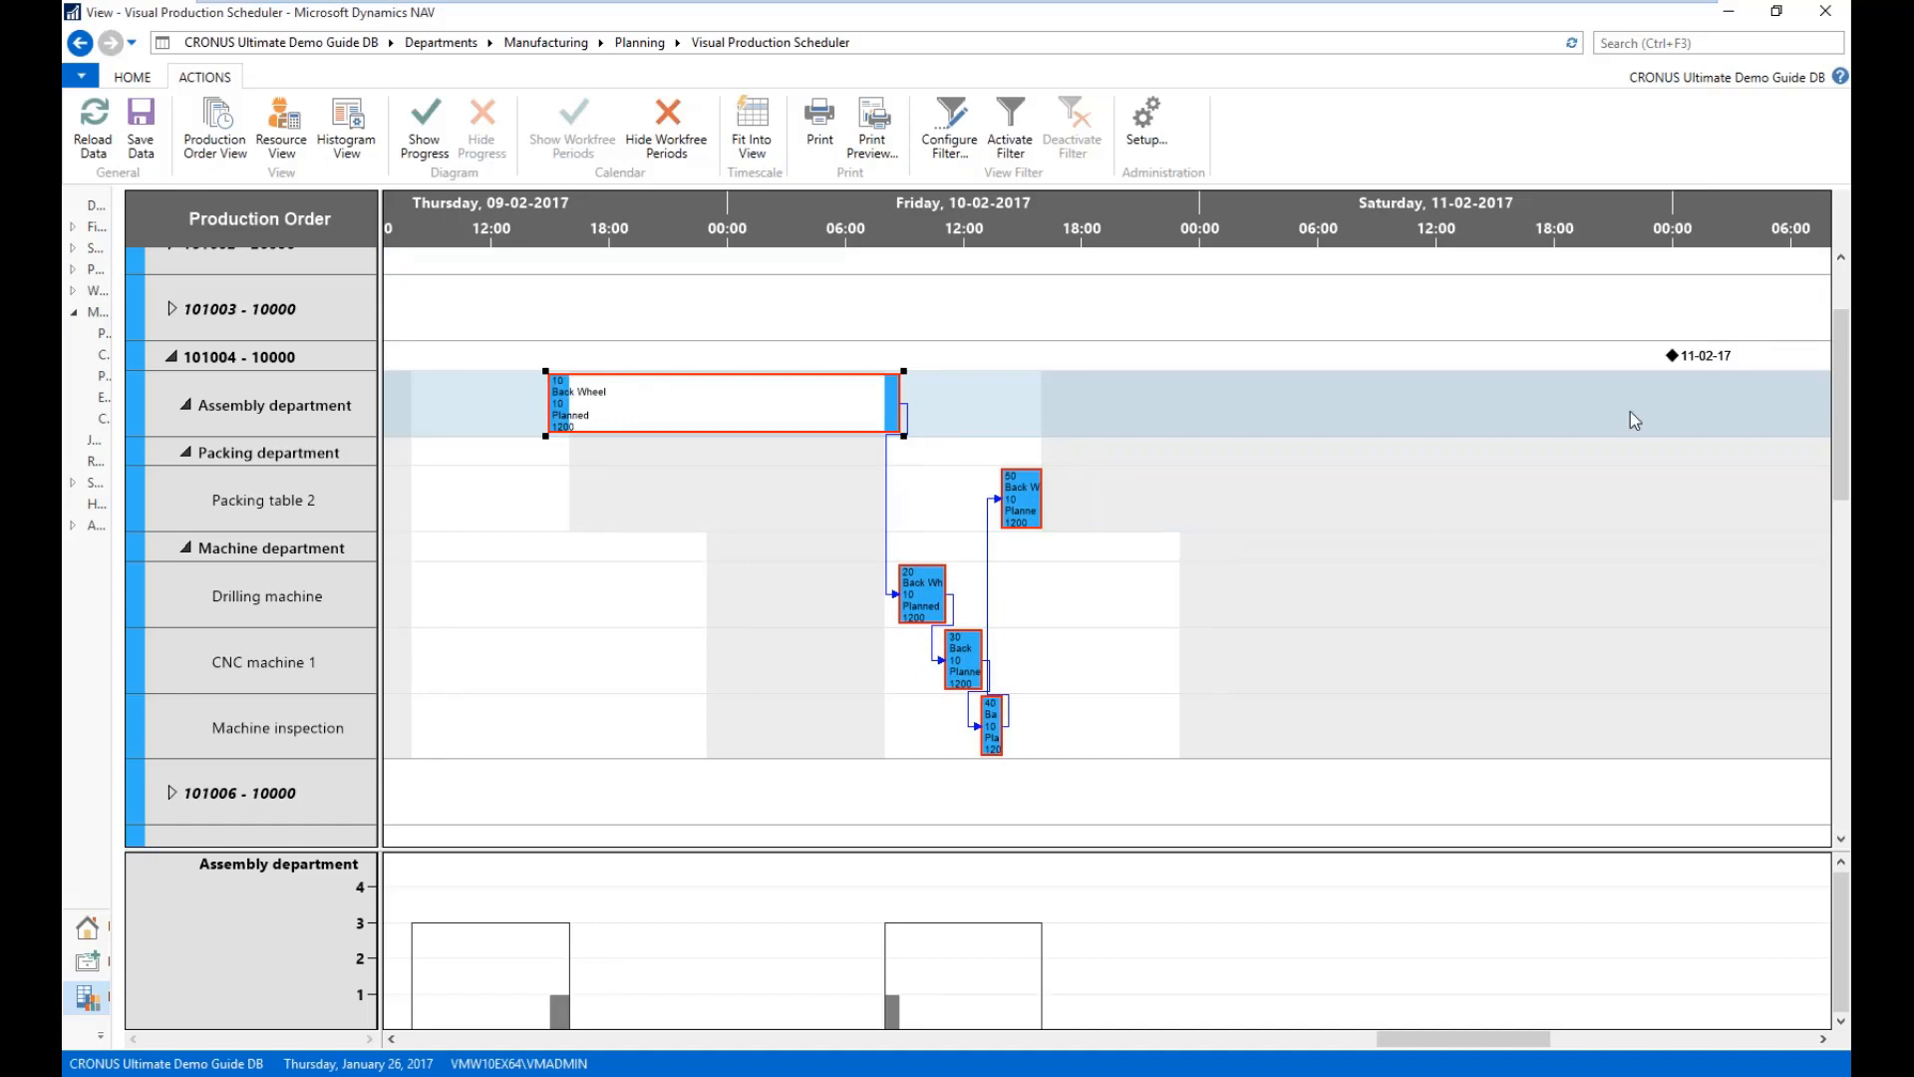
scroll(1450, 226, down, 2)
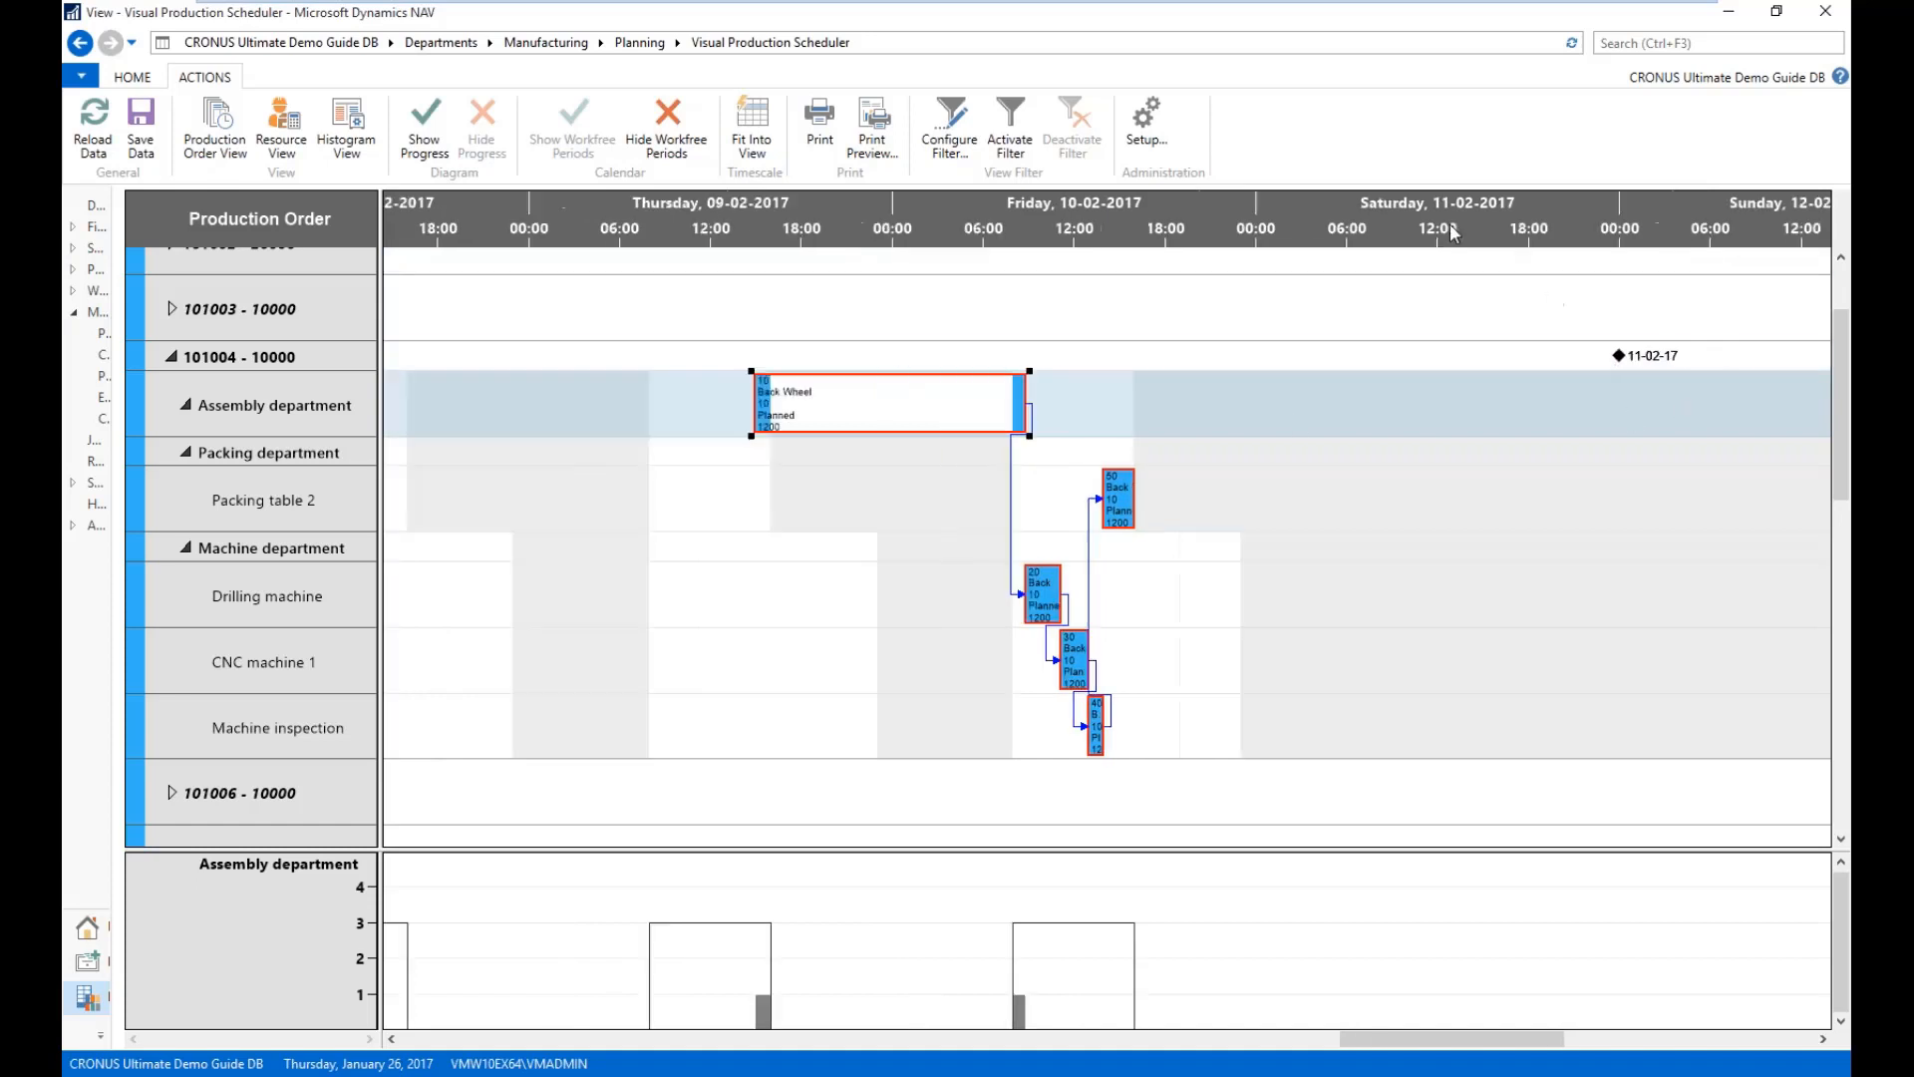
scroll(1450, 226, down, 1)
scroll(1598, 690, down, 5)
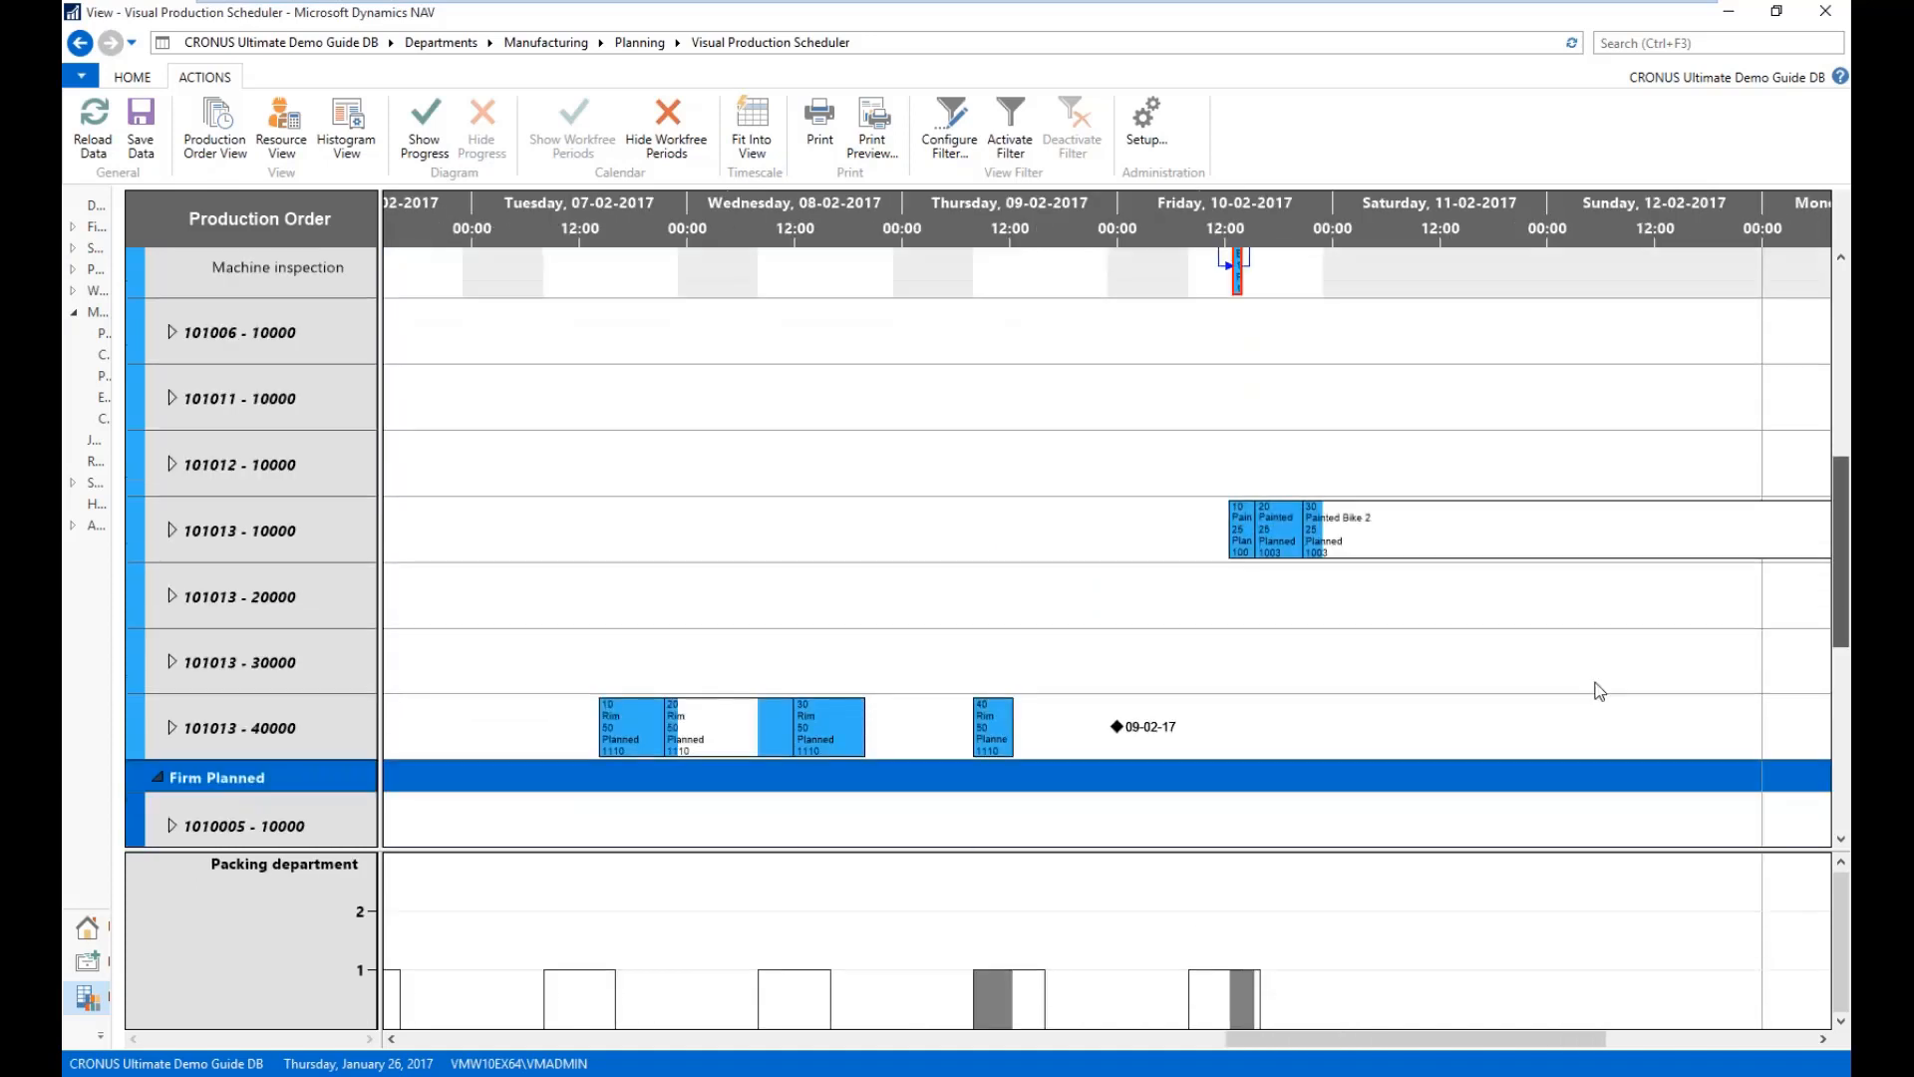
drag(1834, 578, 1840, 386)
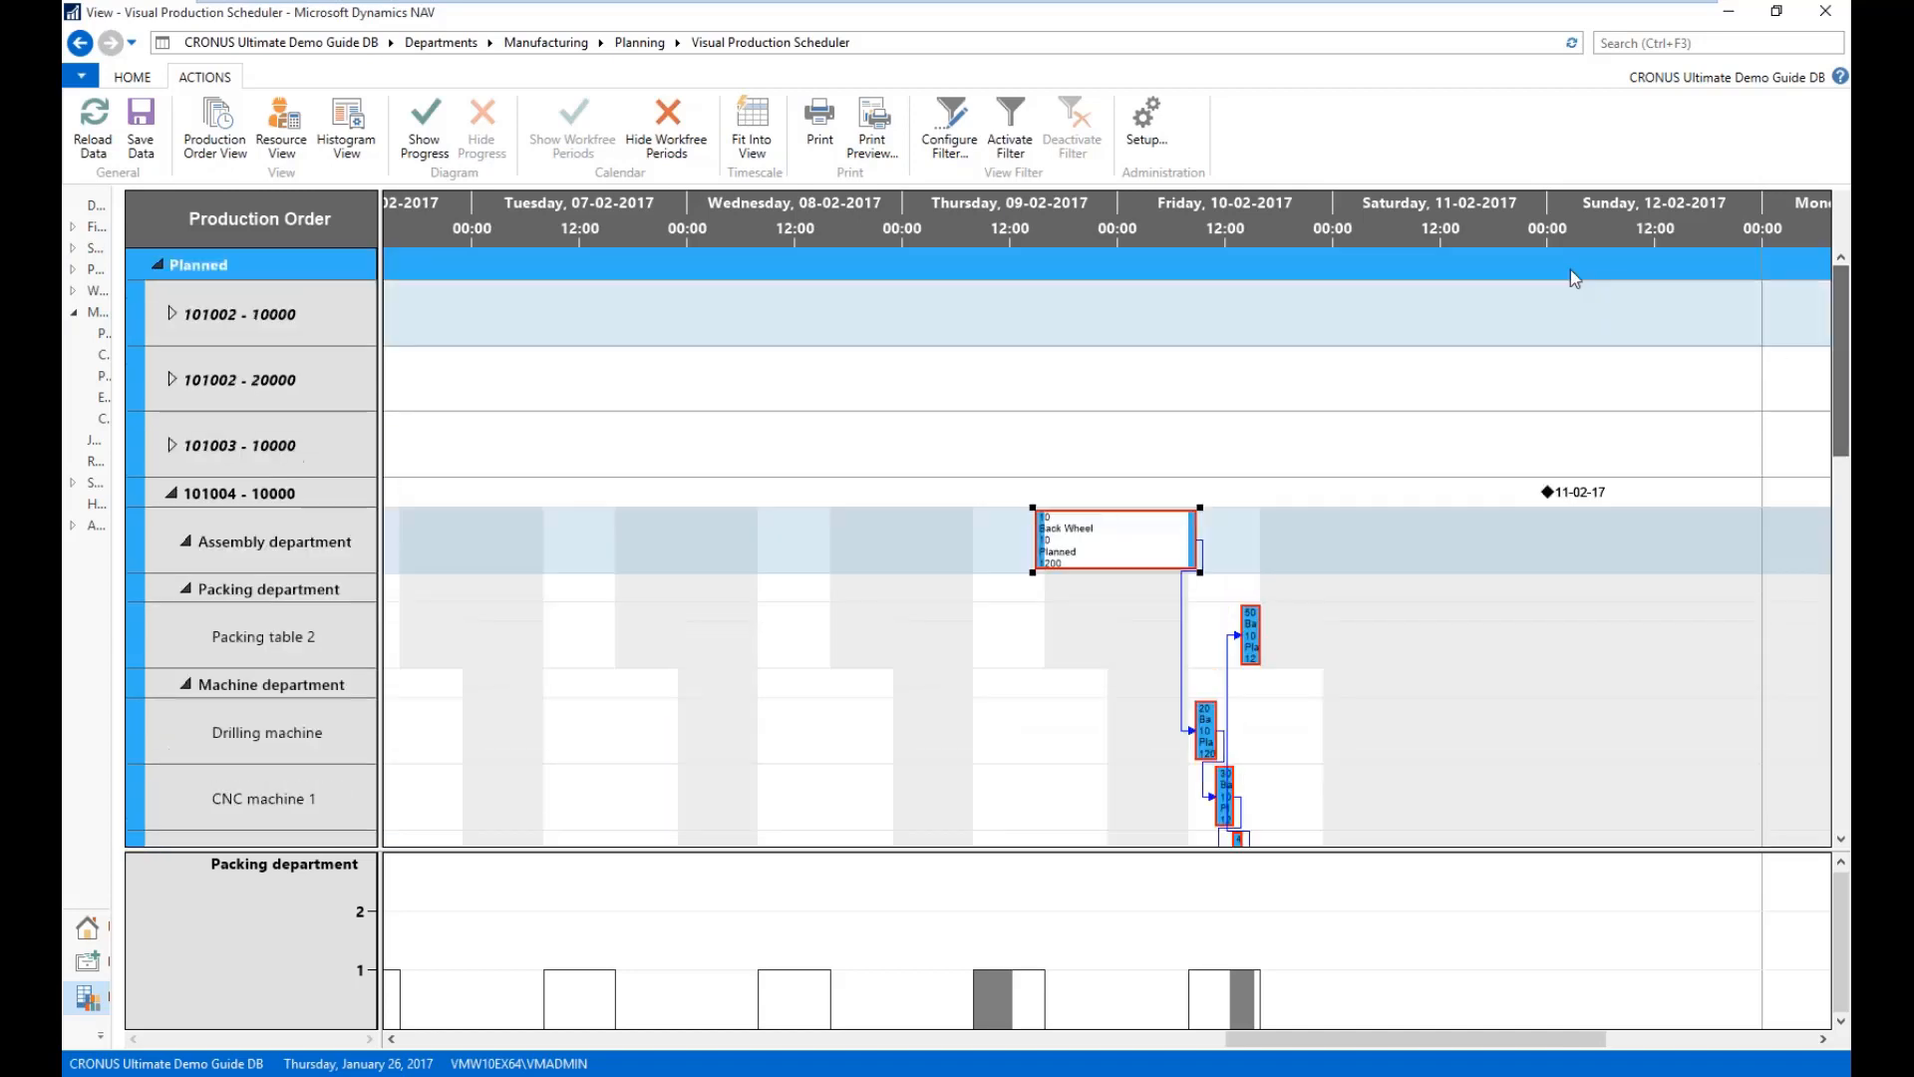
drag(1582, 225, 1370, 226)
drag(1843, 333, 1843, 382)
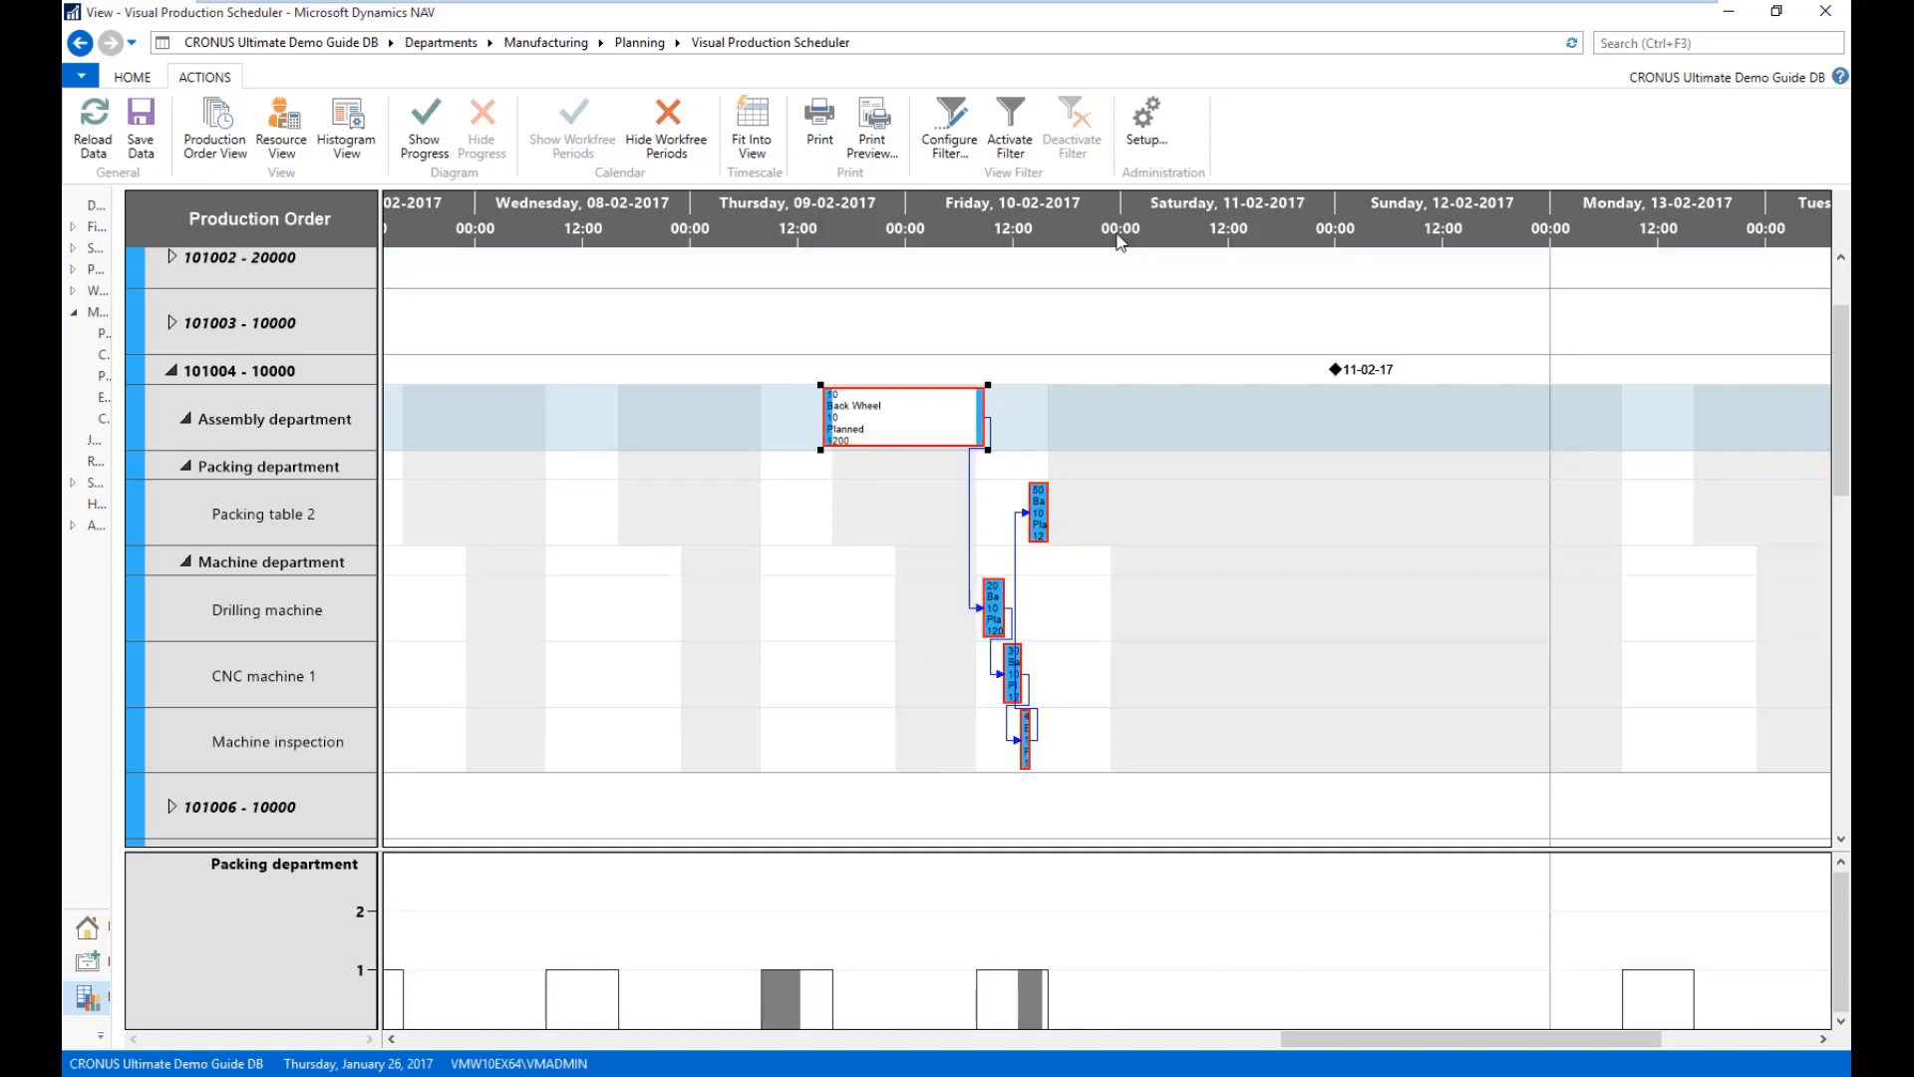
drag(1115, 236, 1014, 259)
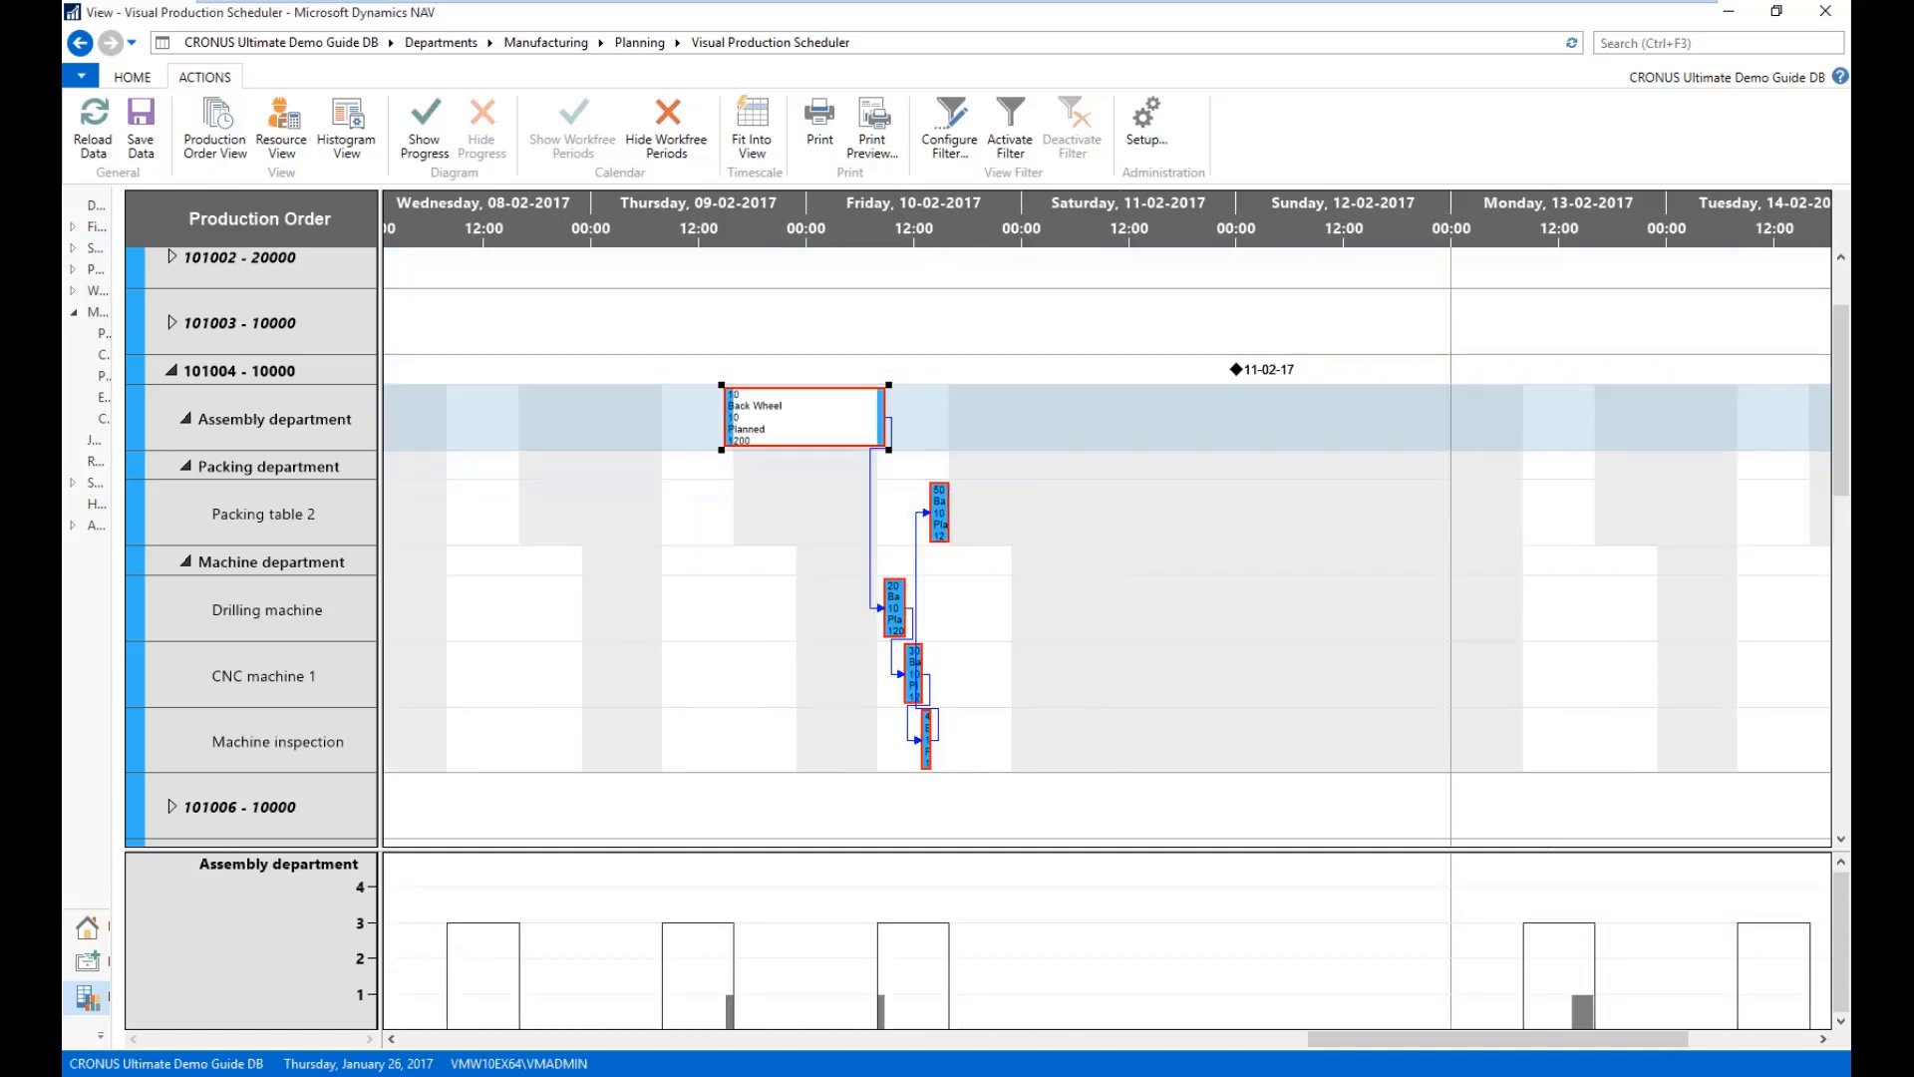
- Try moving operation 10 of order 101004 to the morning of 09-02-2017 and its packing operation 50 to the afternoon of 10-02-2017
mouse_move(937, 513)
drag(884, 459, 677, 457)
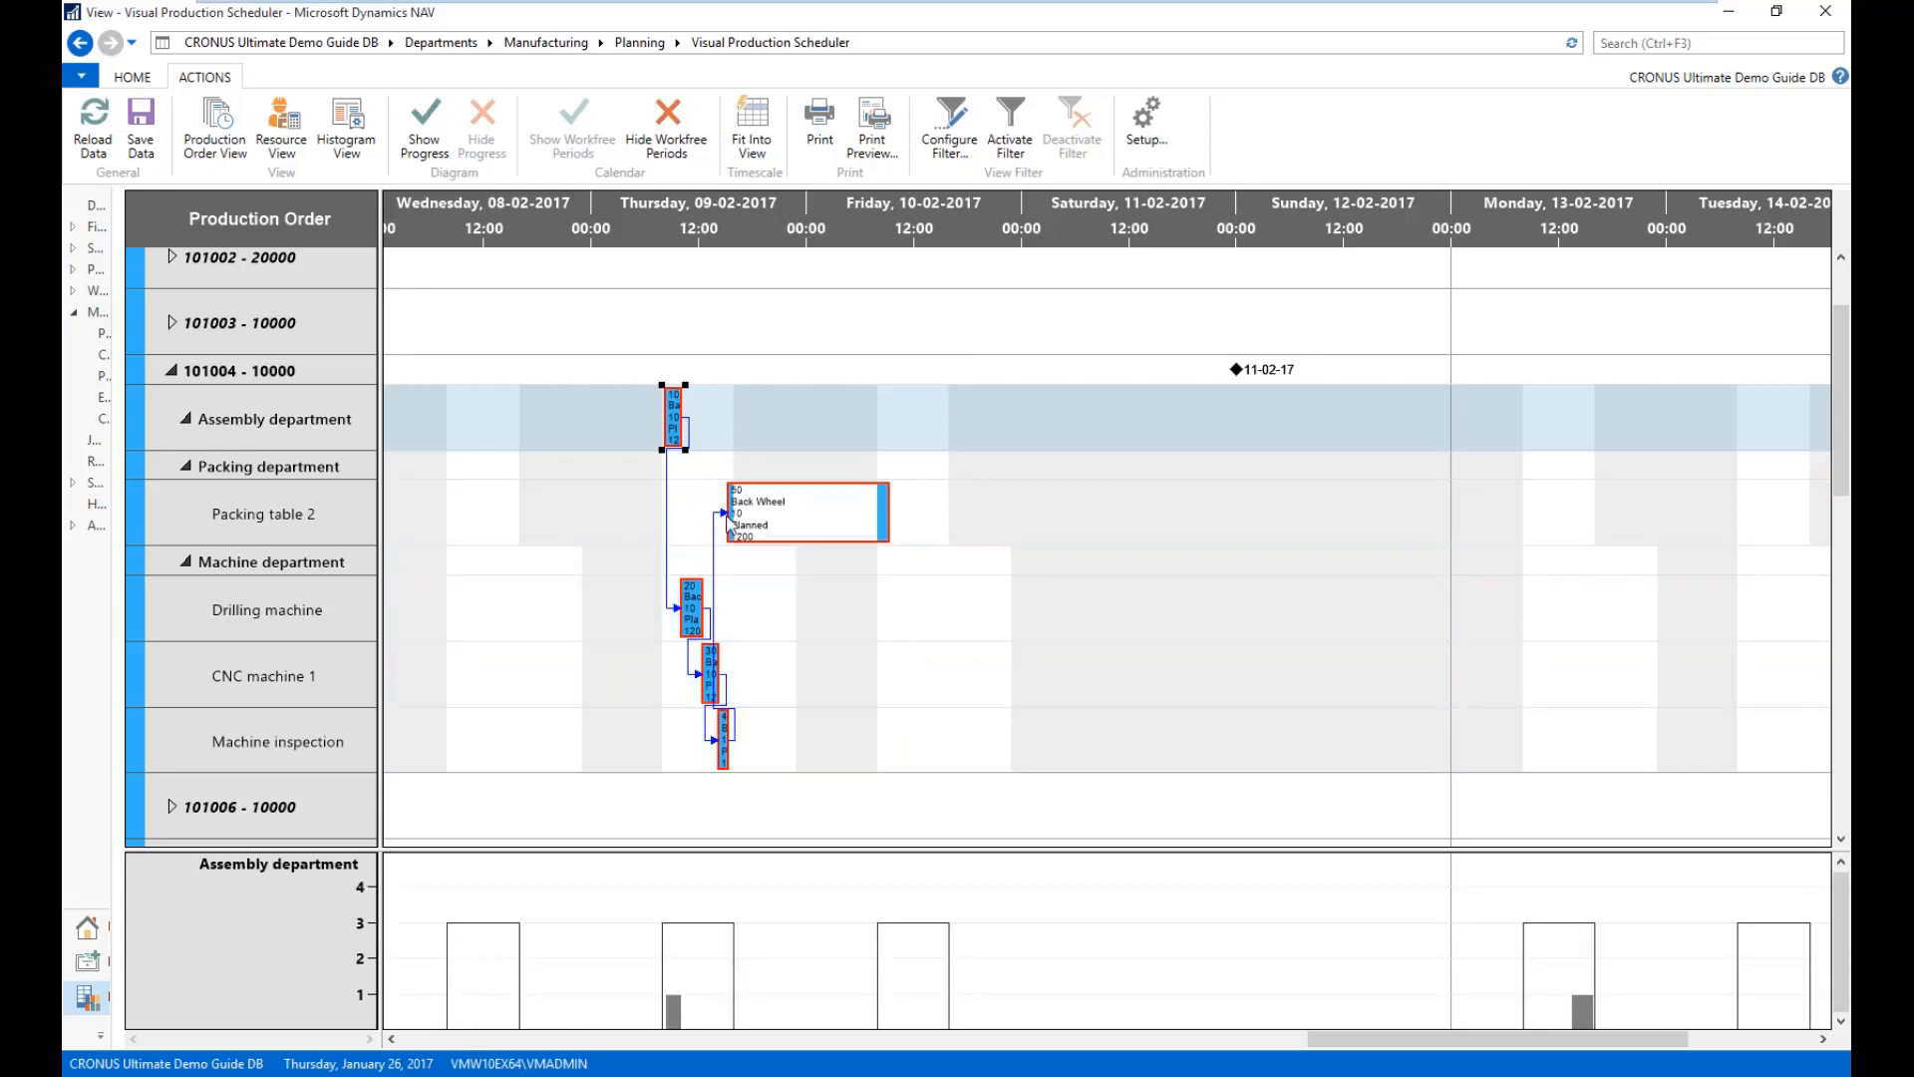
drag(858, 520, 935, 526)
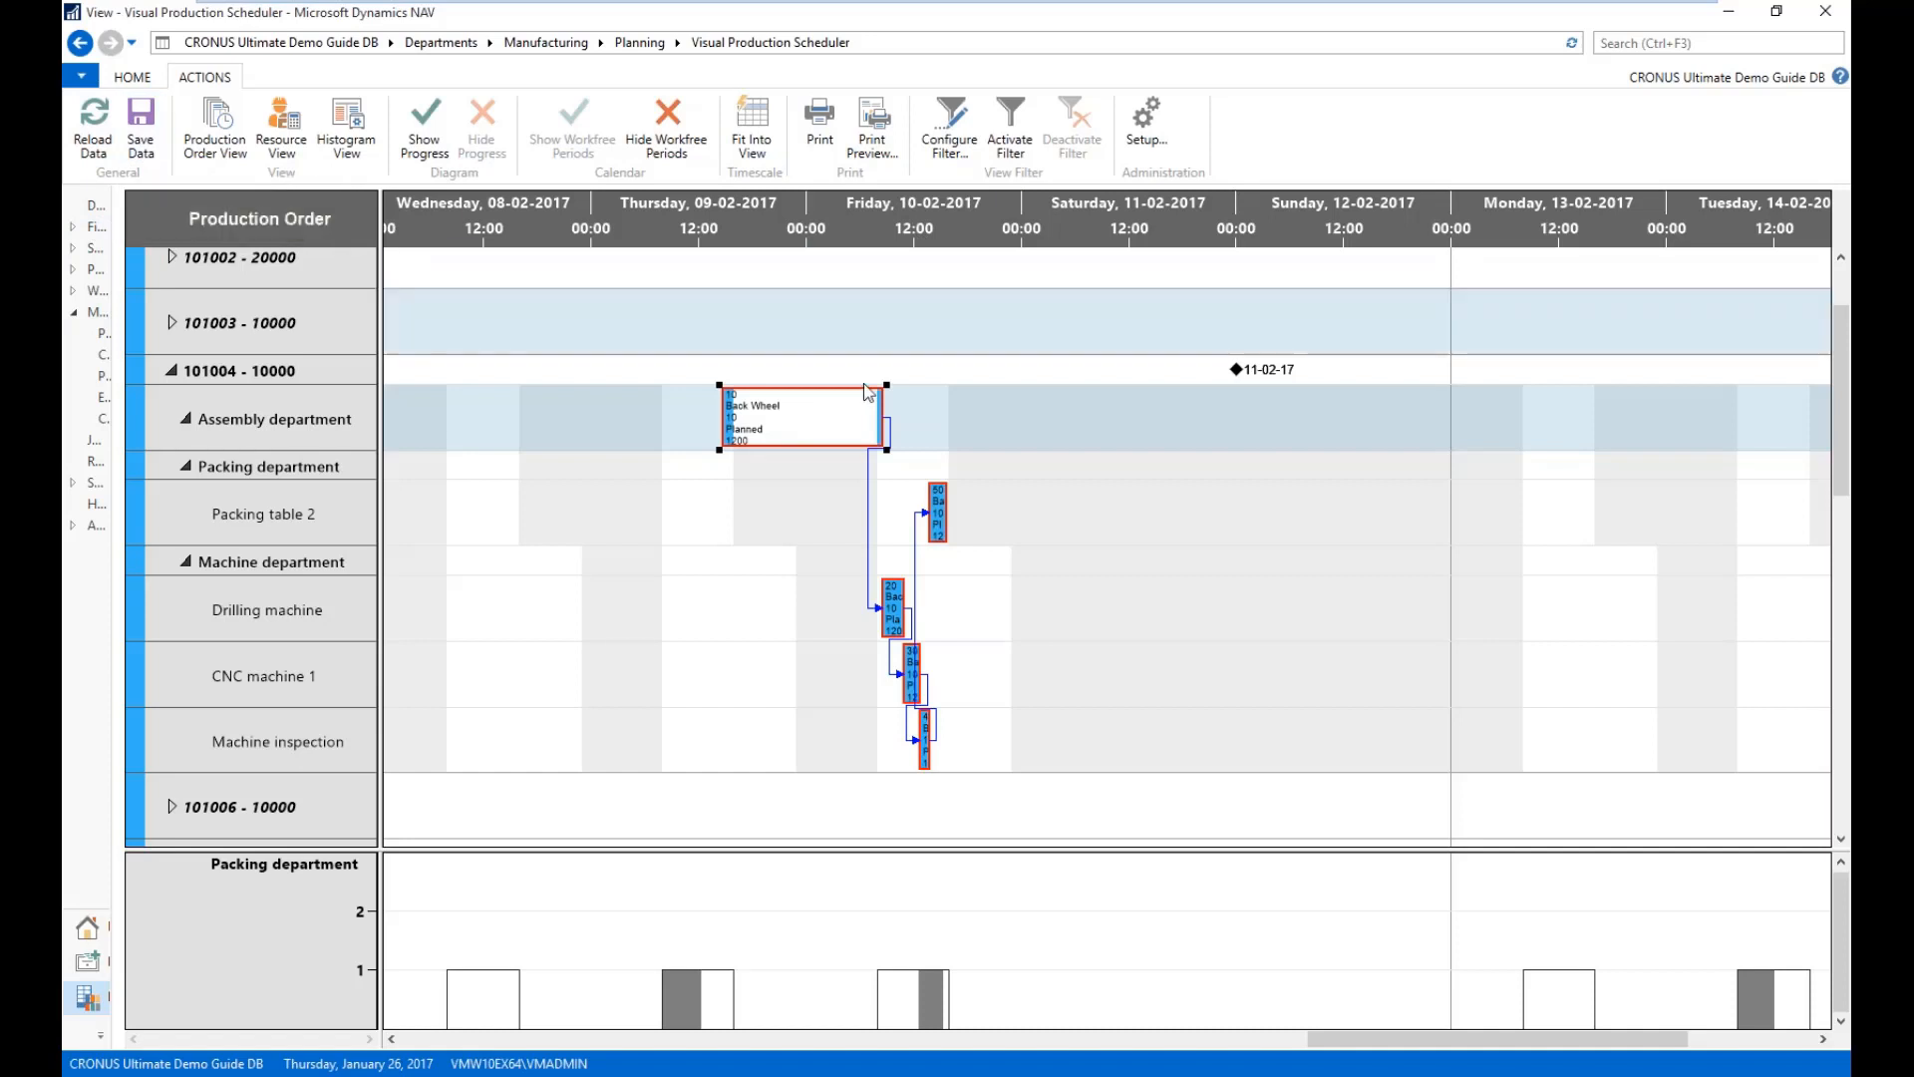
- Move operation 50 of order 101004 on Packing table 2 to start at 2:34 PM on 10-02-17, extending it beyond the due date
click(1017, 526)
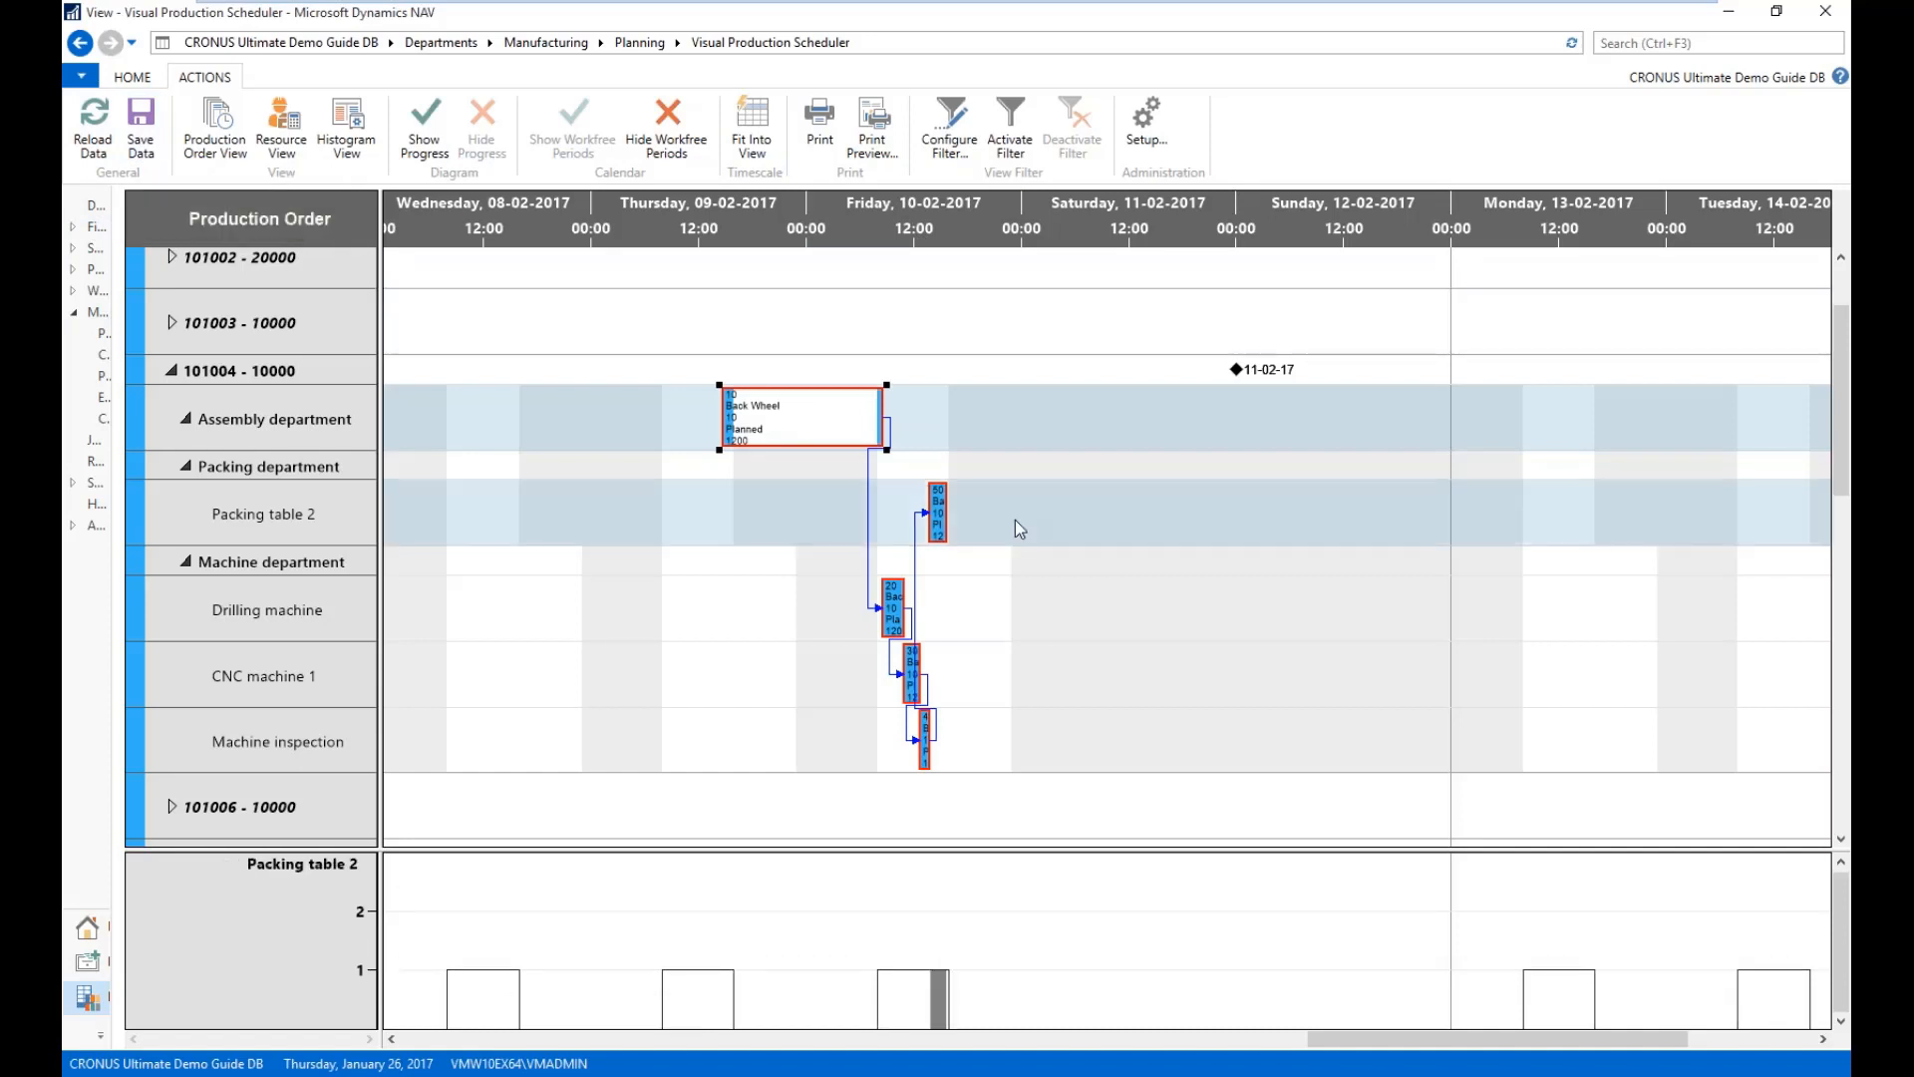
drag(940, 517, 948, 518)
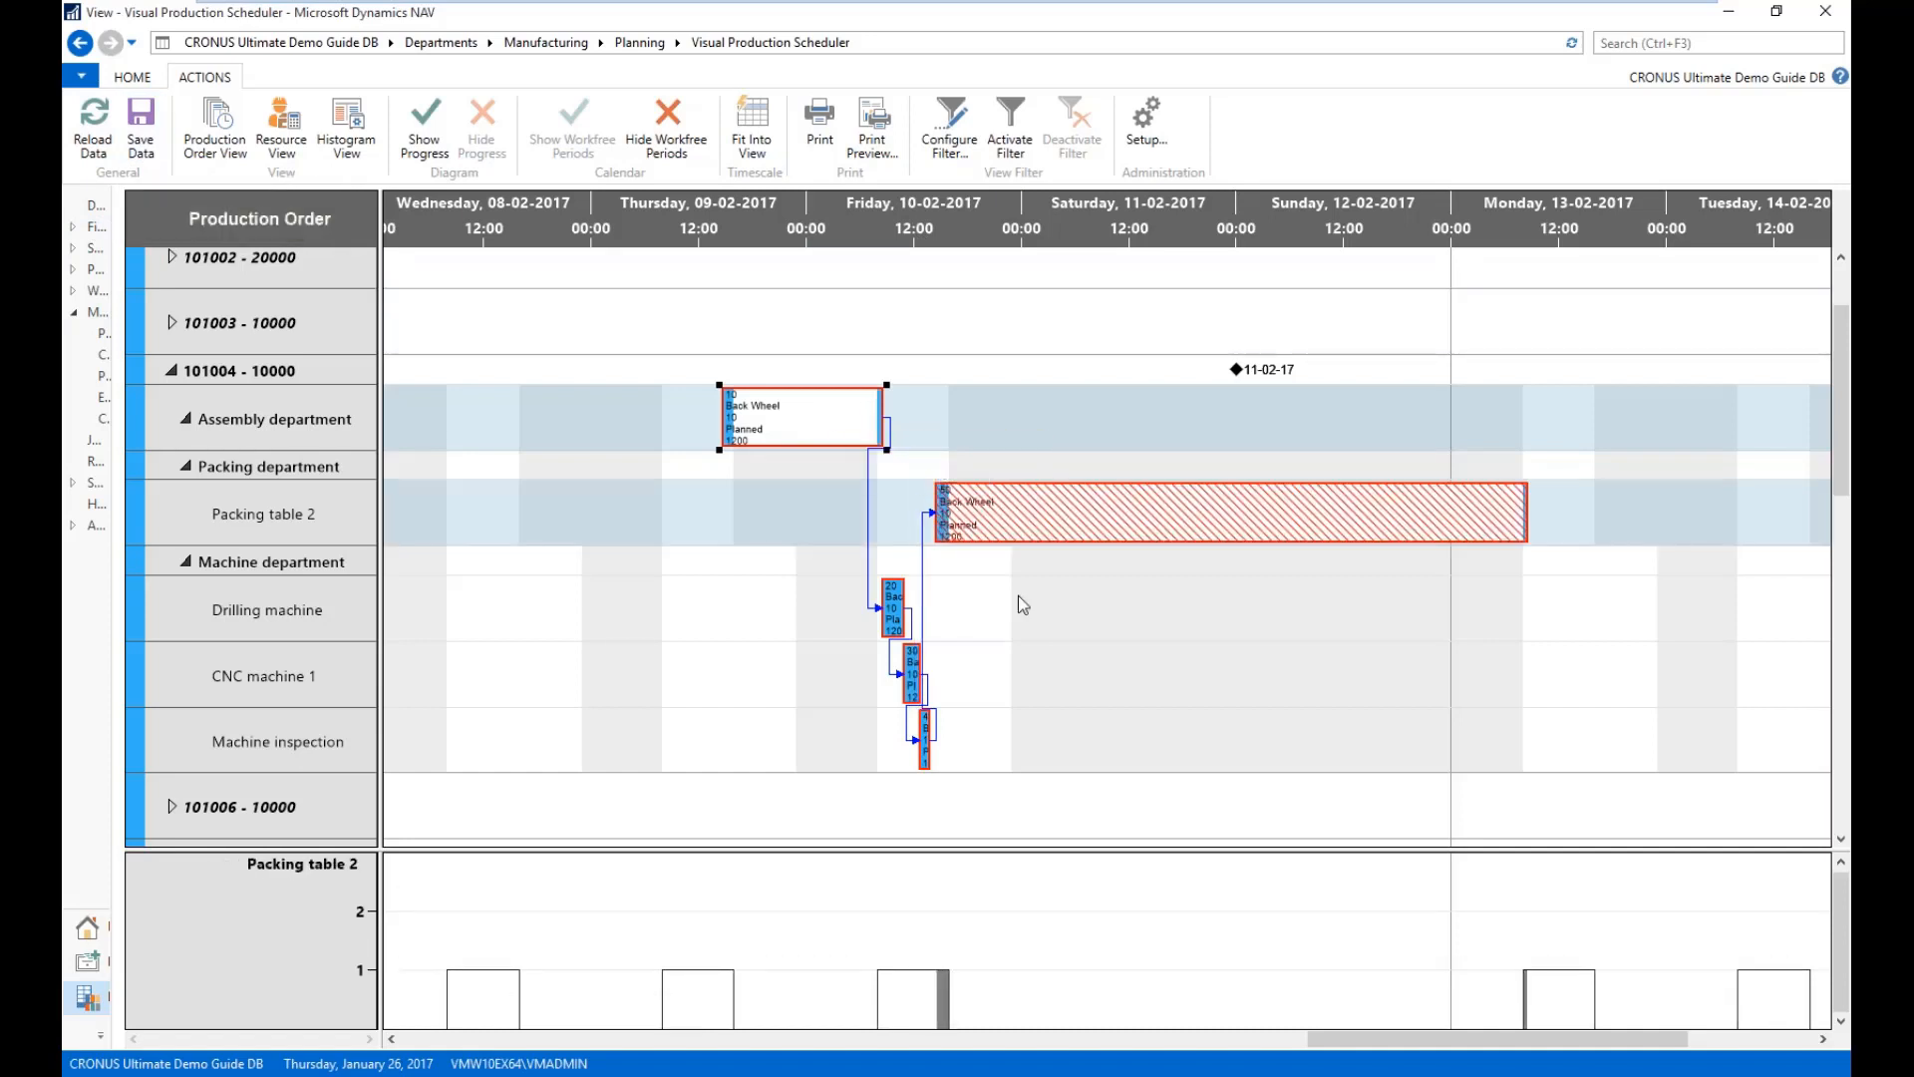
click(933, 522)
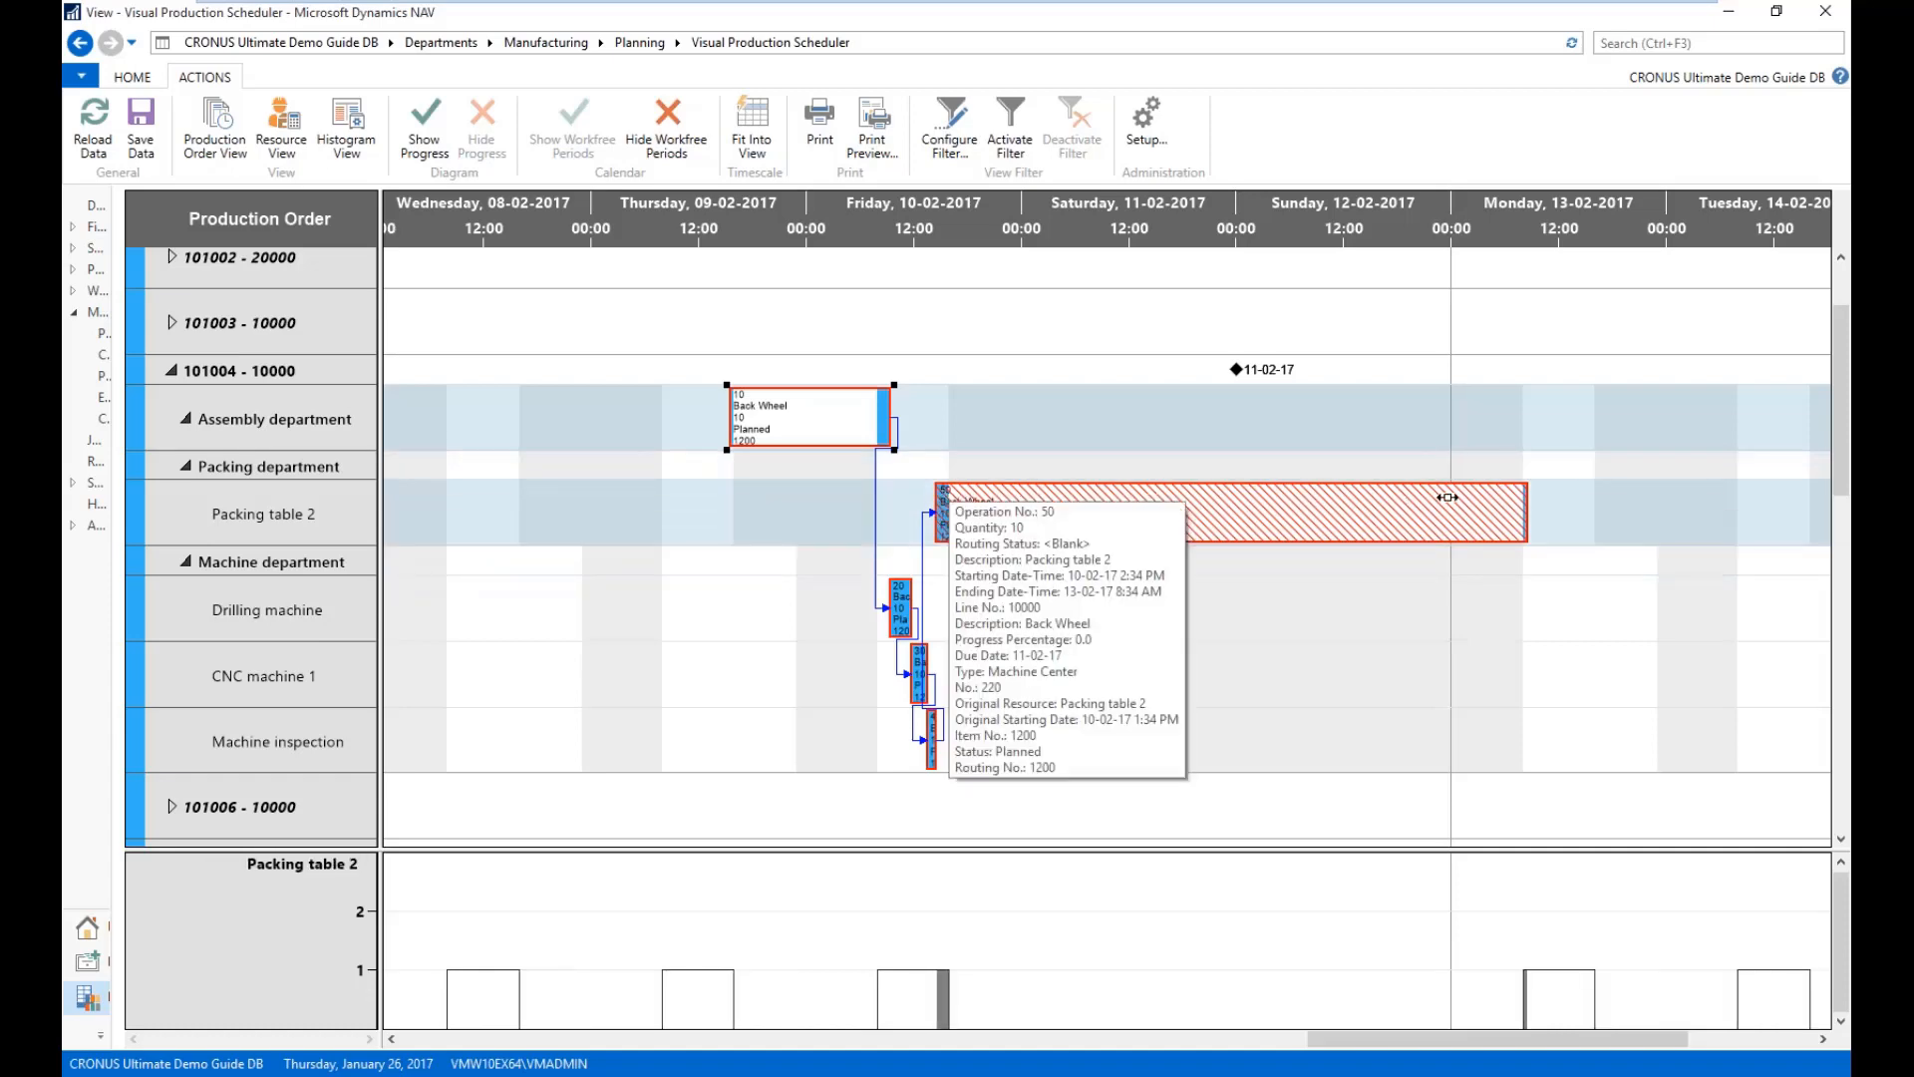
- Inspect the date, resource and routing details of packing operation 50 and drilling operation 20 of order 101004
mouse_move(1465, 530)
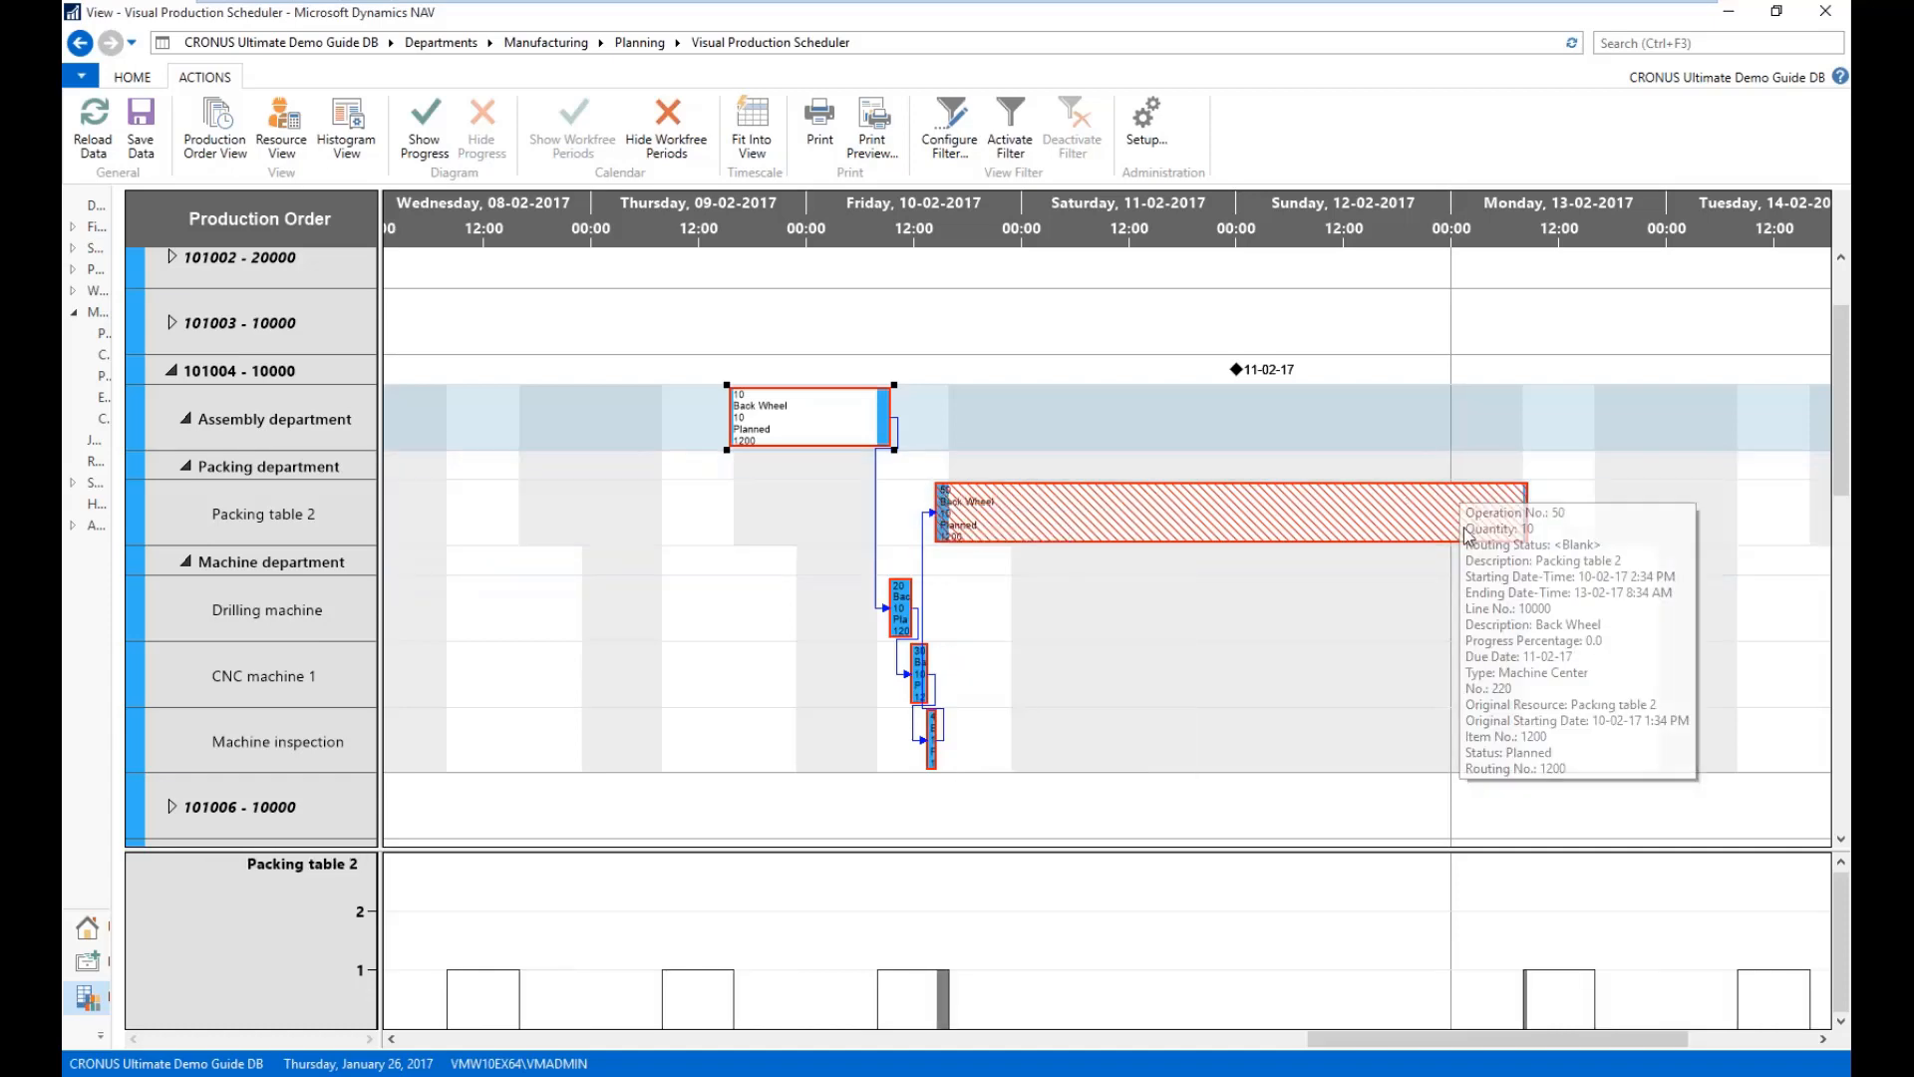
click(1239, 443)
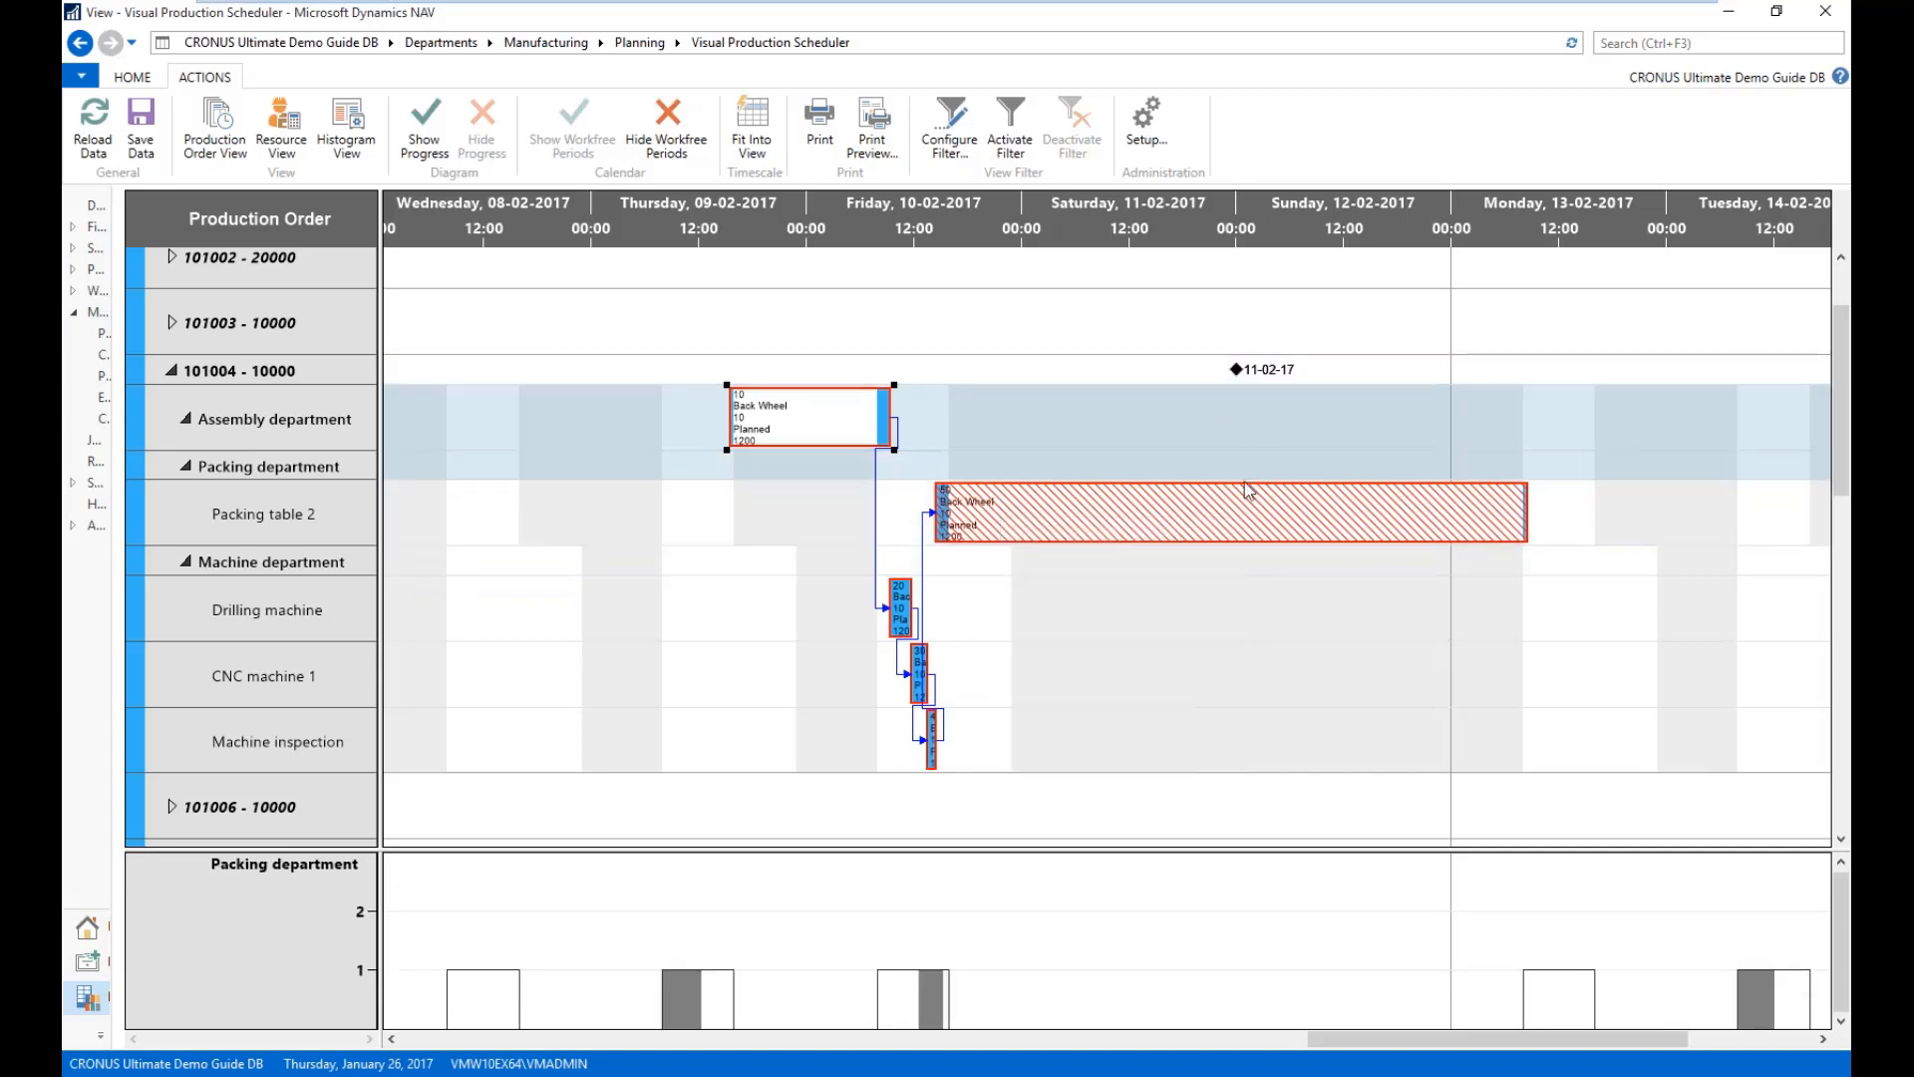
mouse_move(967, 520)
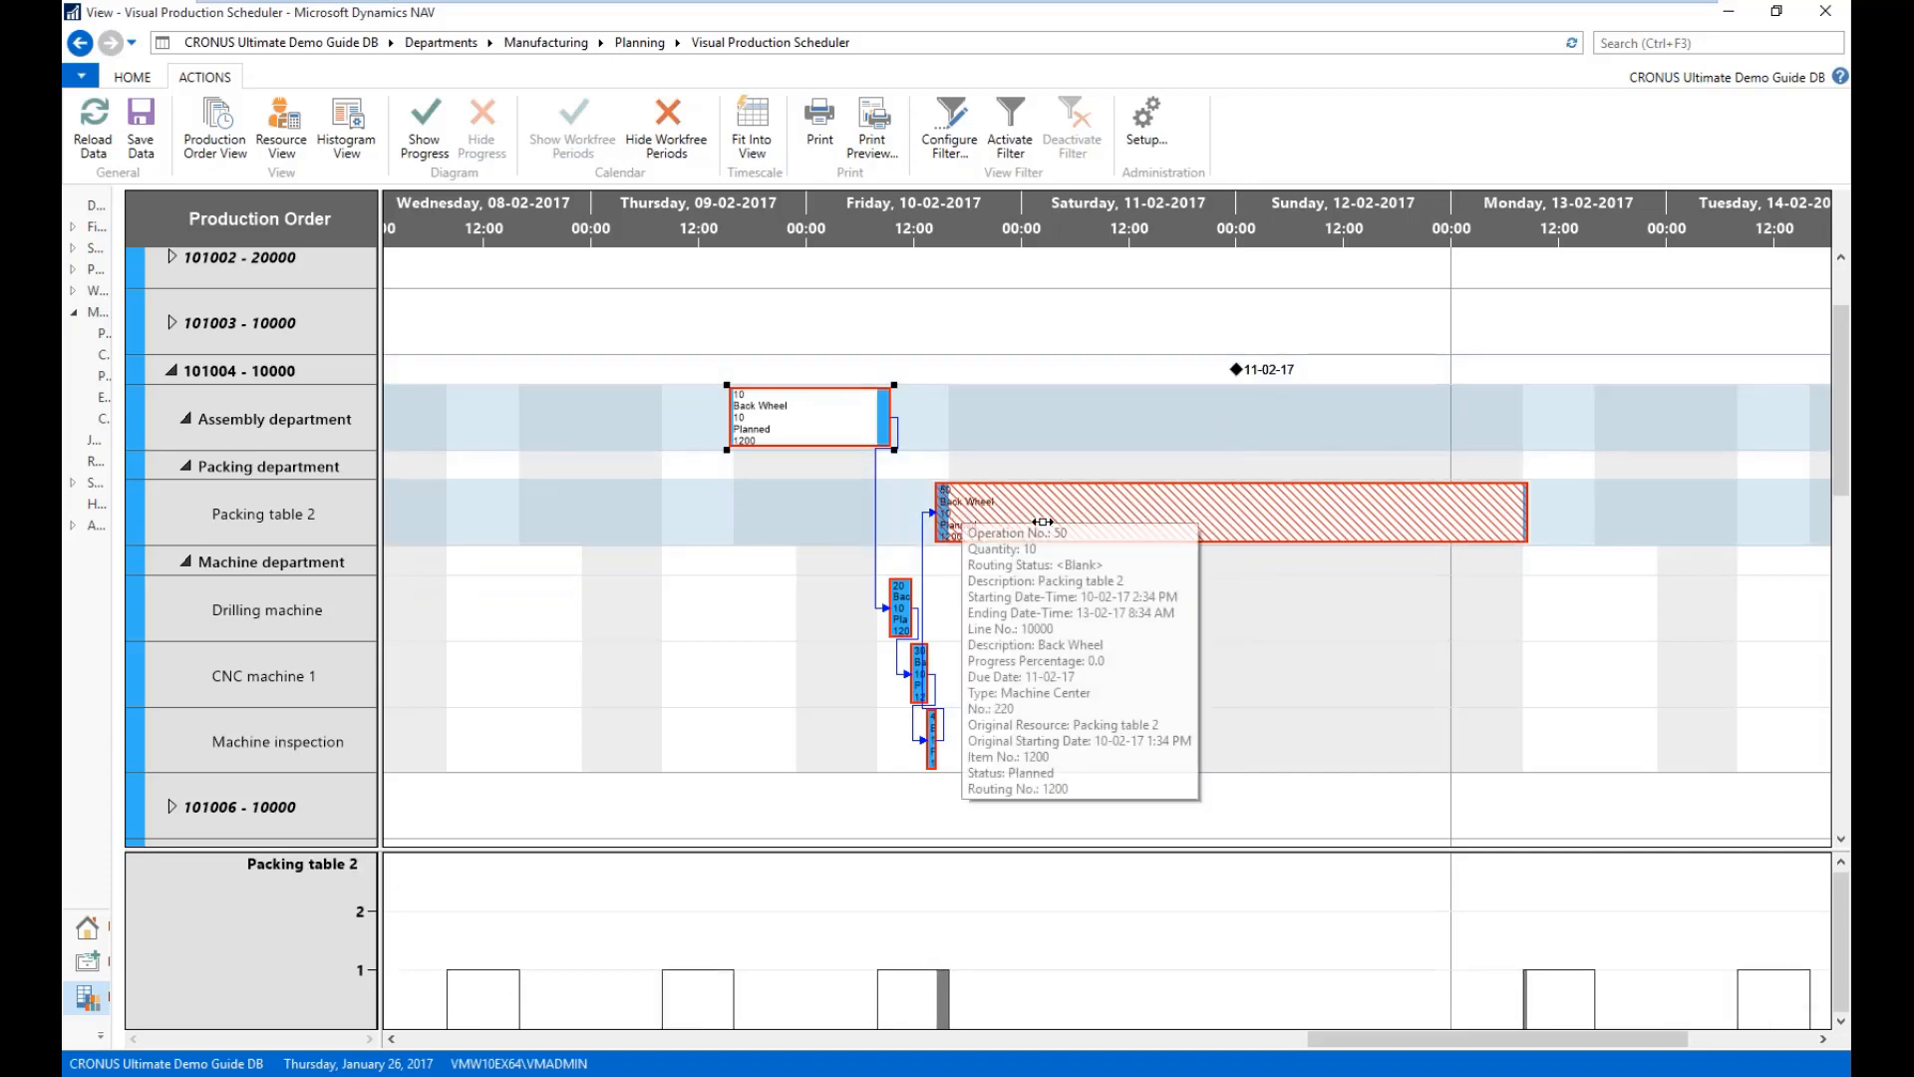
mouse_move(1354, 527)
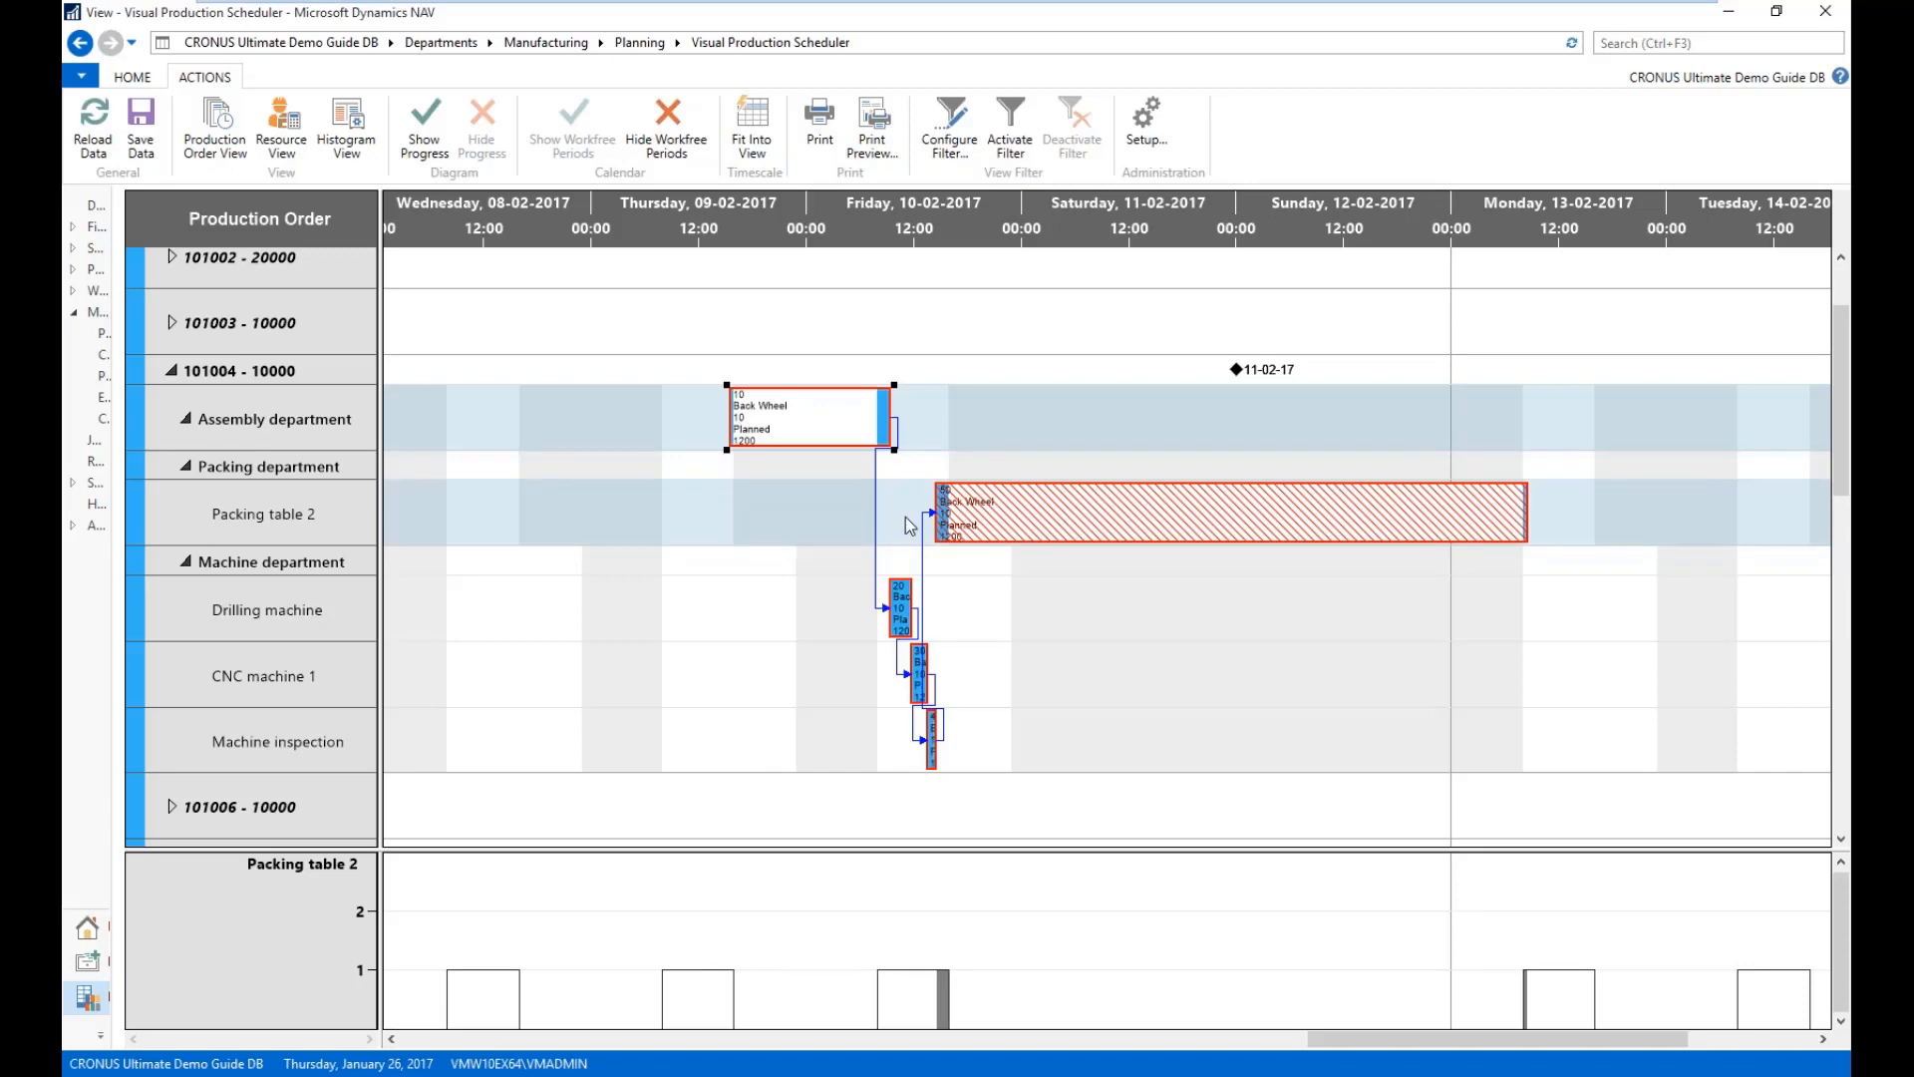
mouse_move(910, 589)
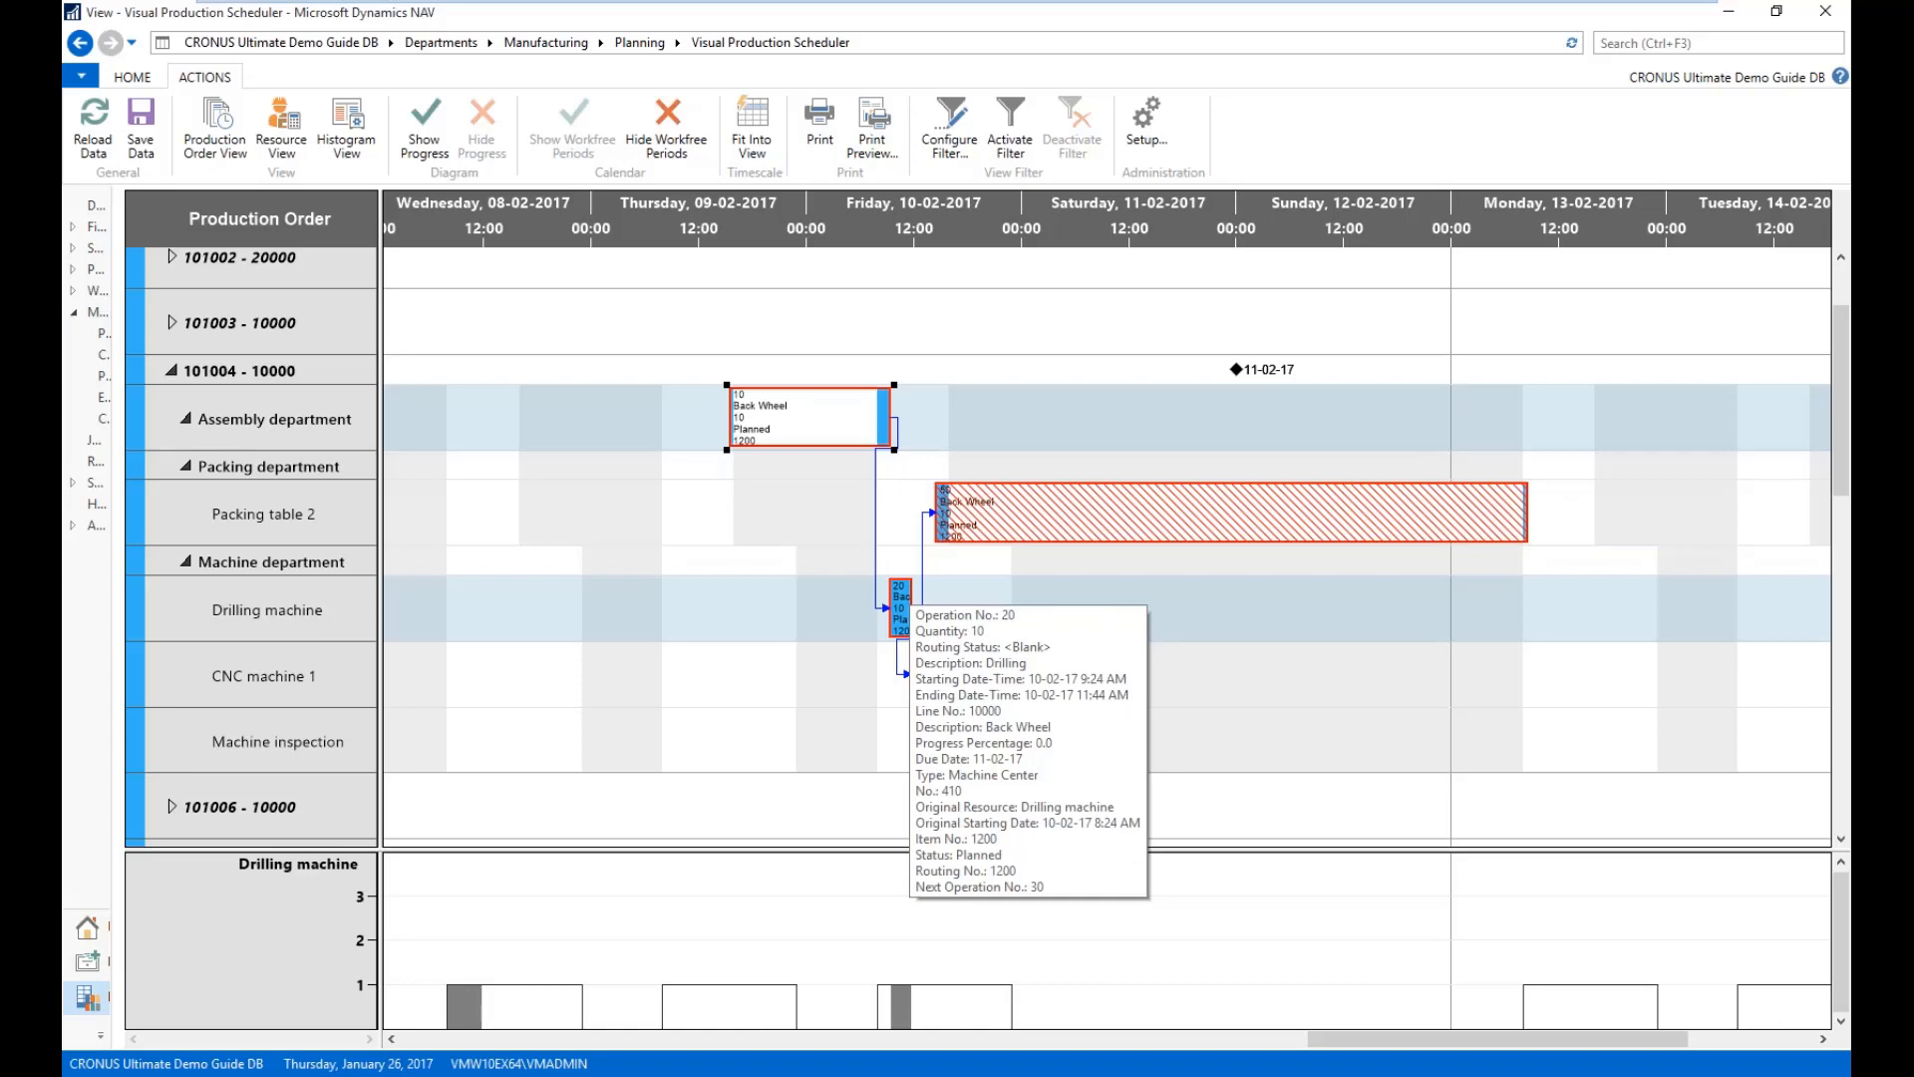
mouse_move(880, 426)
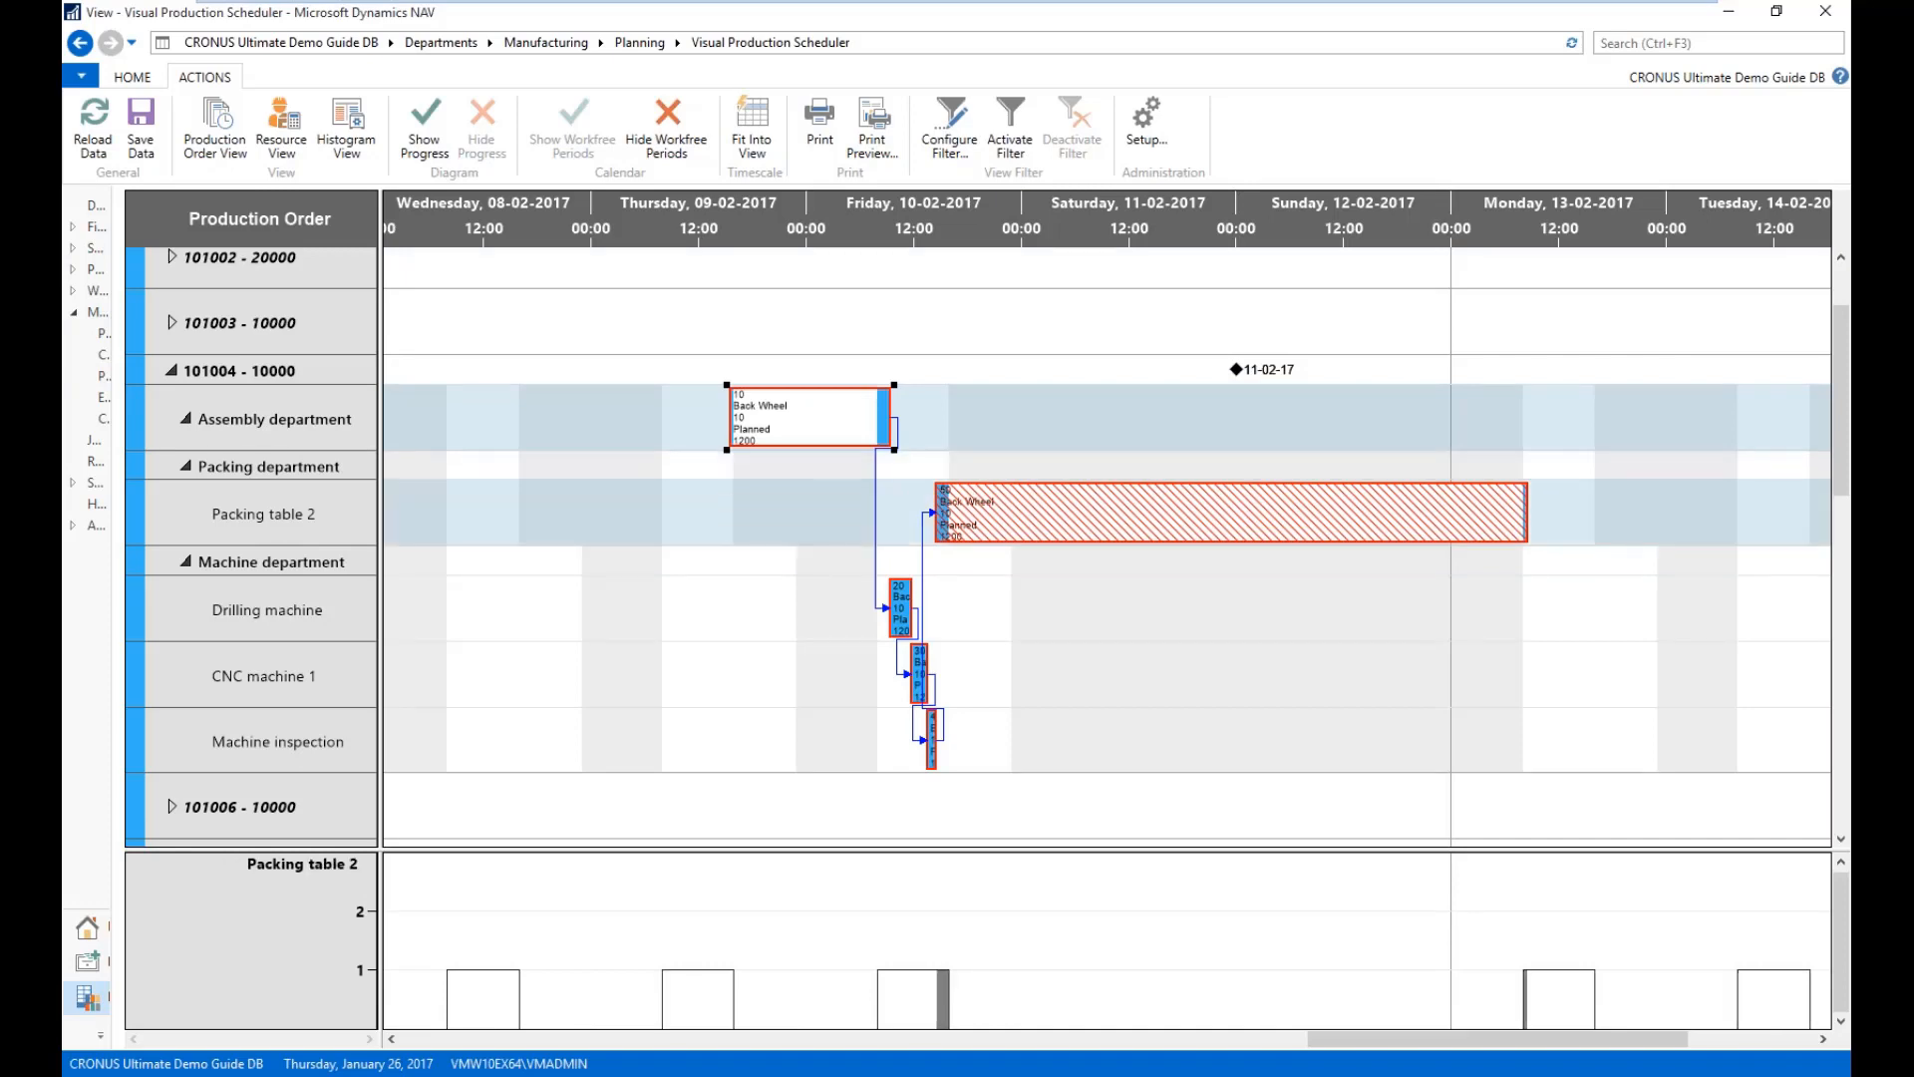
- Switch the schedule to the Resource View and display the work and machine centers for calendar weeks 04 and 05 of 2017
click(285, 146)
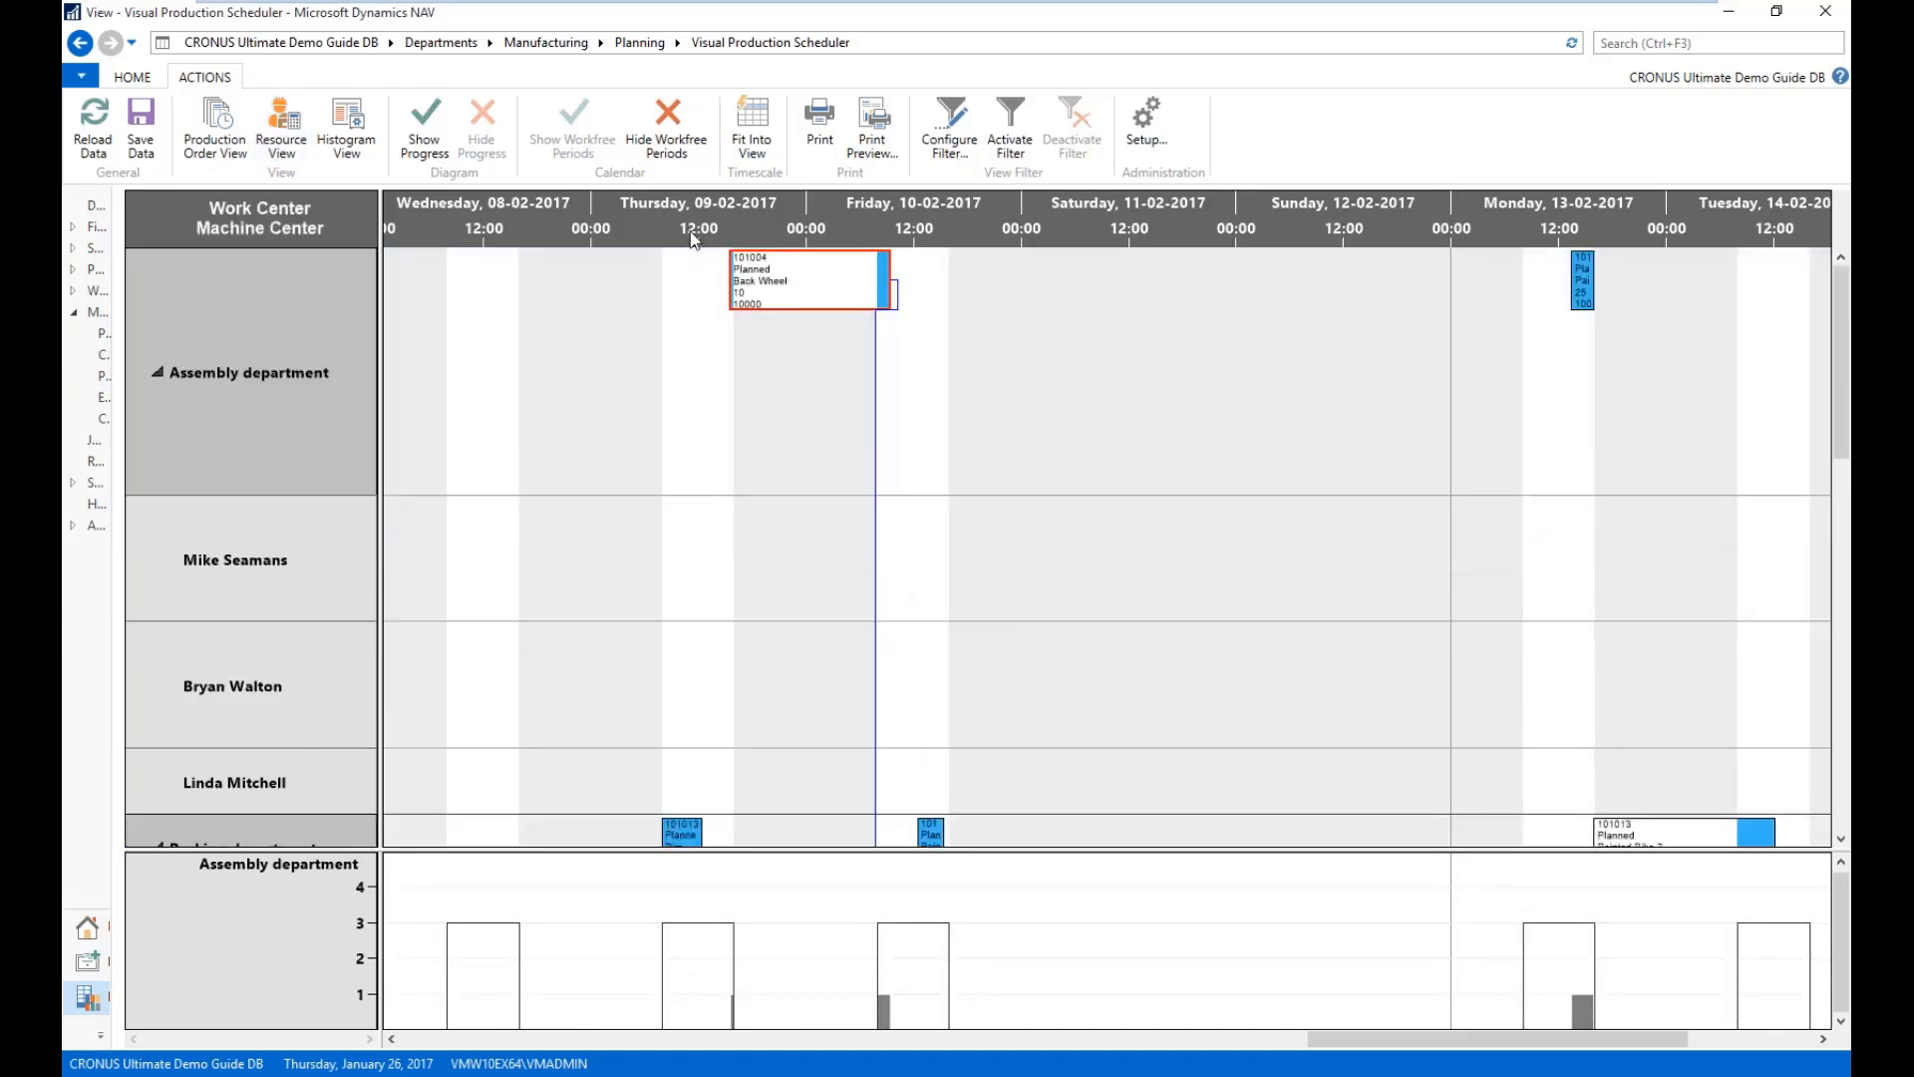
scroll(695, 236, down, 5)
drag(970, 231, 1226, 224)
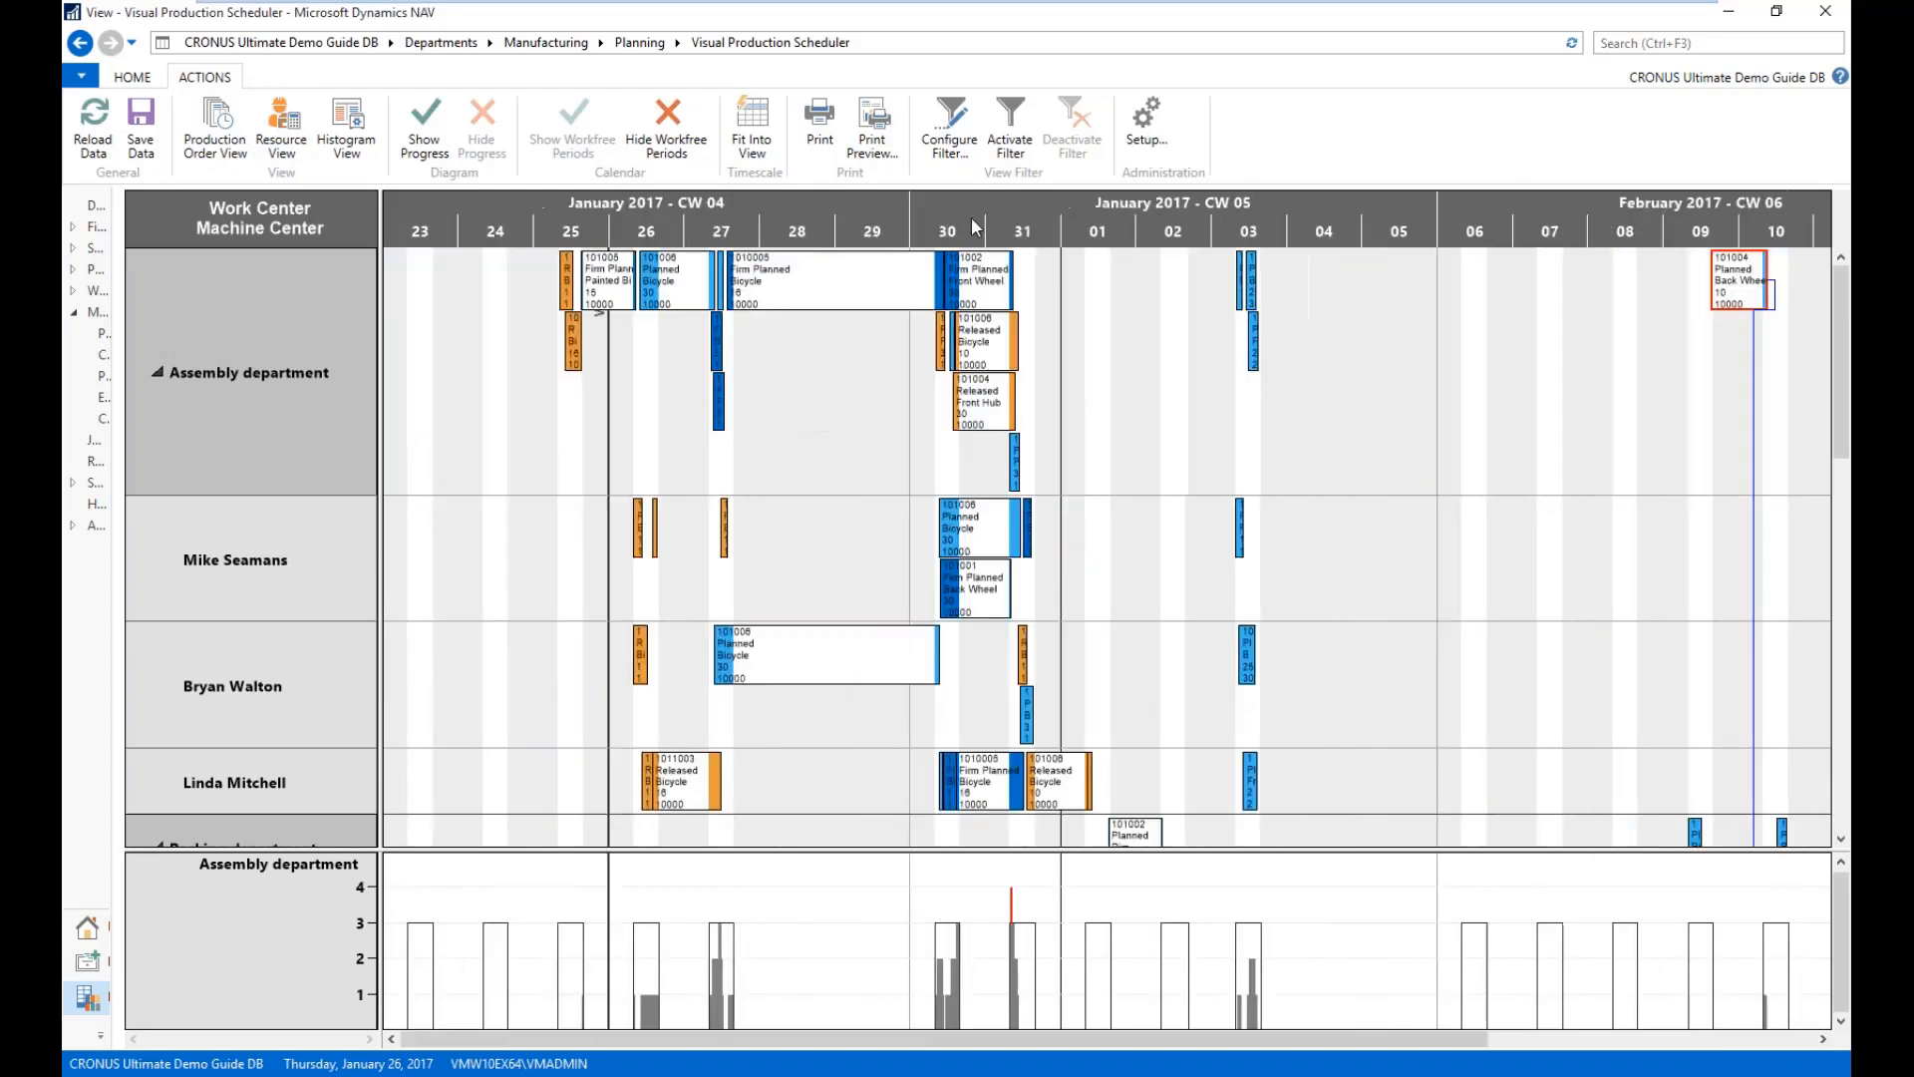
scroll(1054, 223, up, 2)
drag(982, 224, 1186, 226)
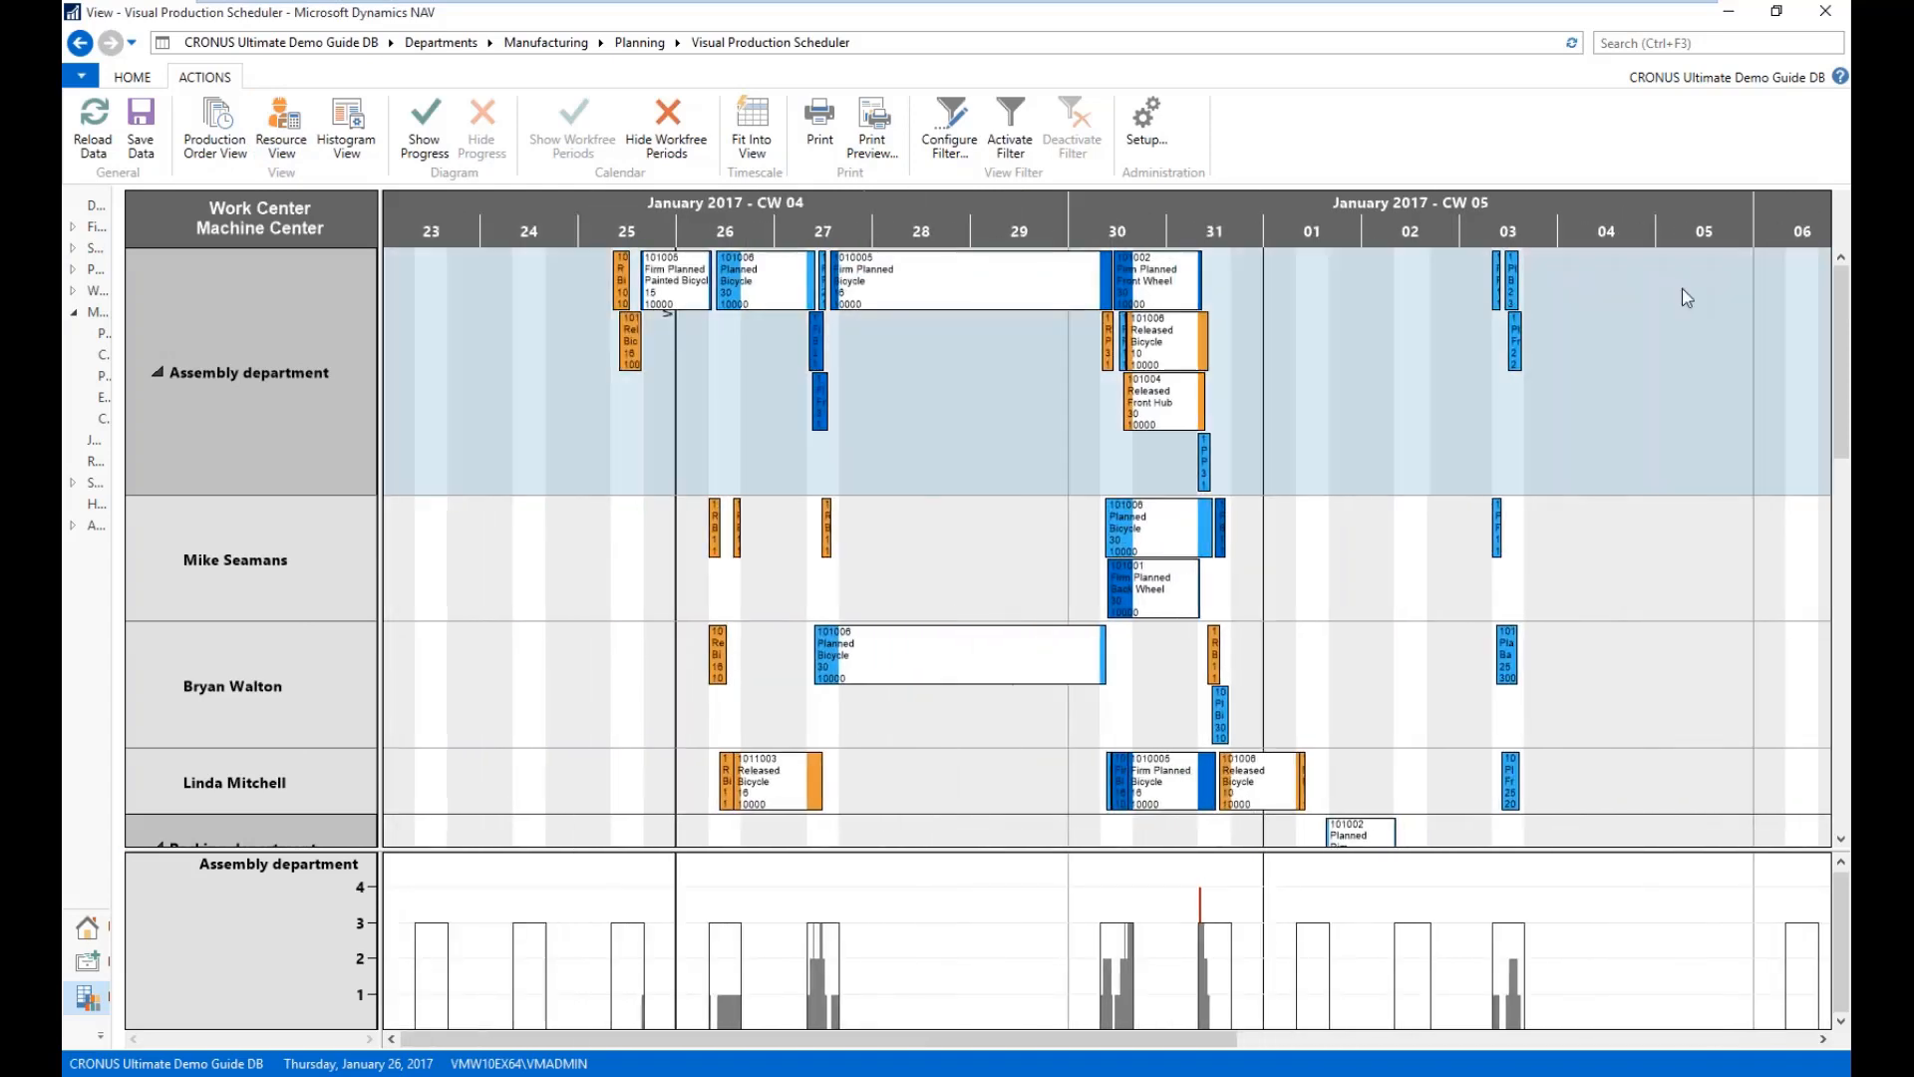
- Review the operations and load histogram of the Assembly department and its machine center 110
mouse_move(1844, 315)
mouse_down()
mouse_move(1832, 558)
mouse_move(1816, 301)
mouse_up()
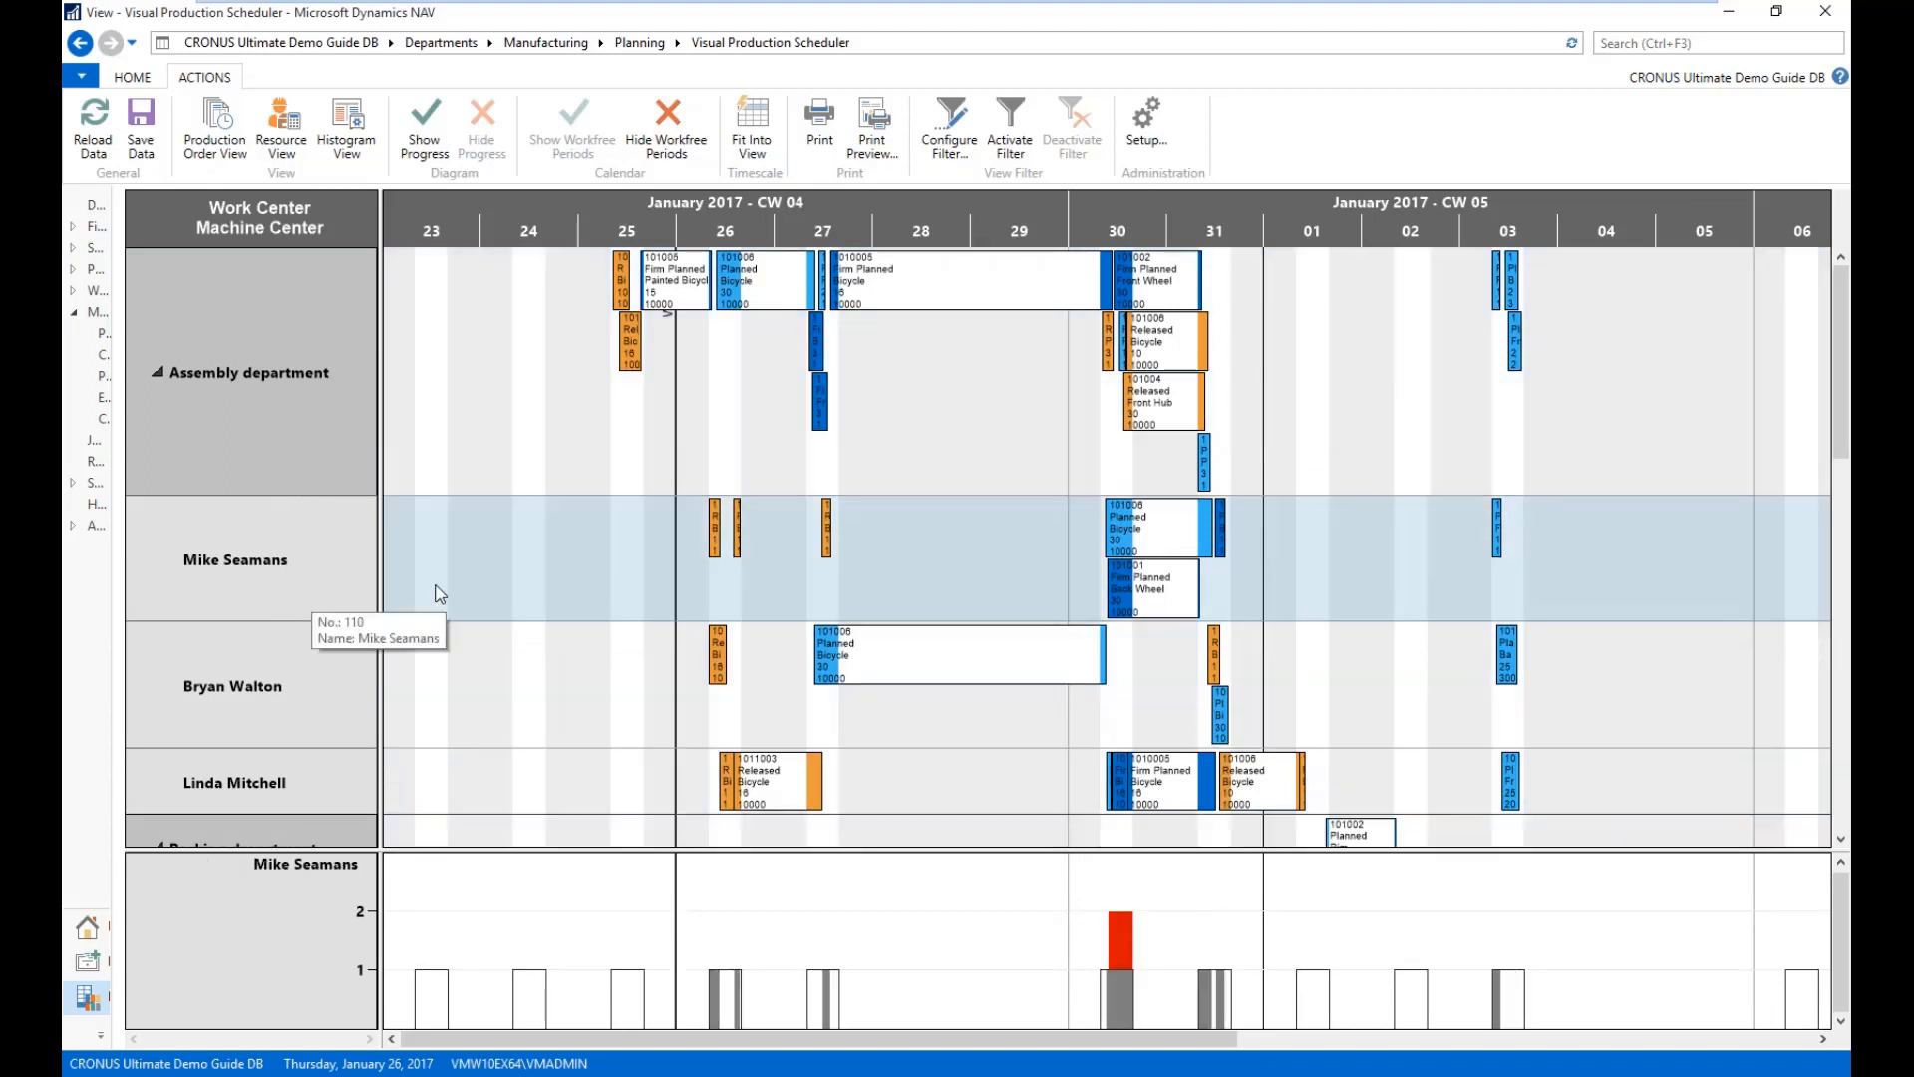
mouse_move(1148, 578)
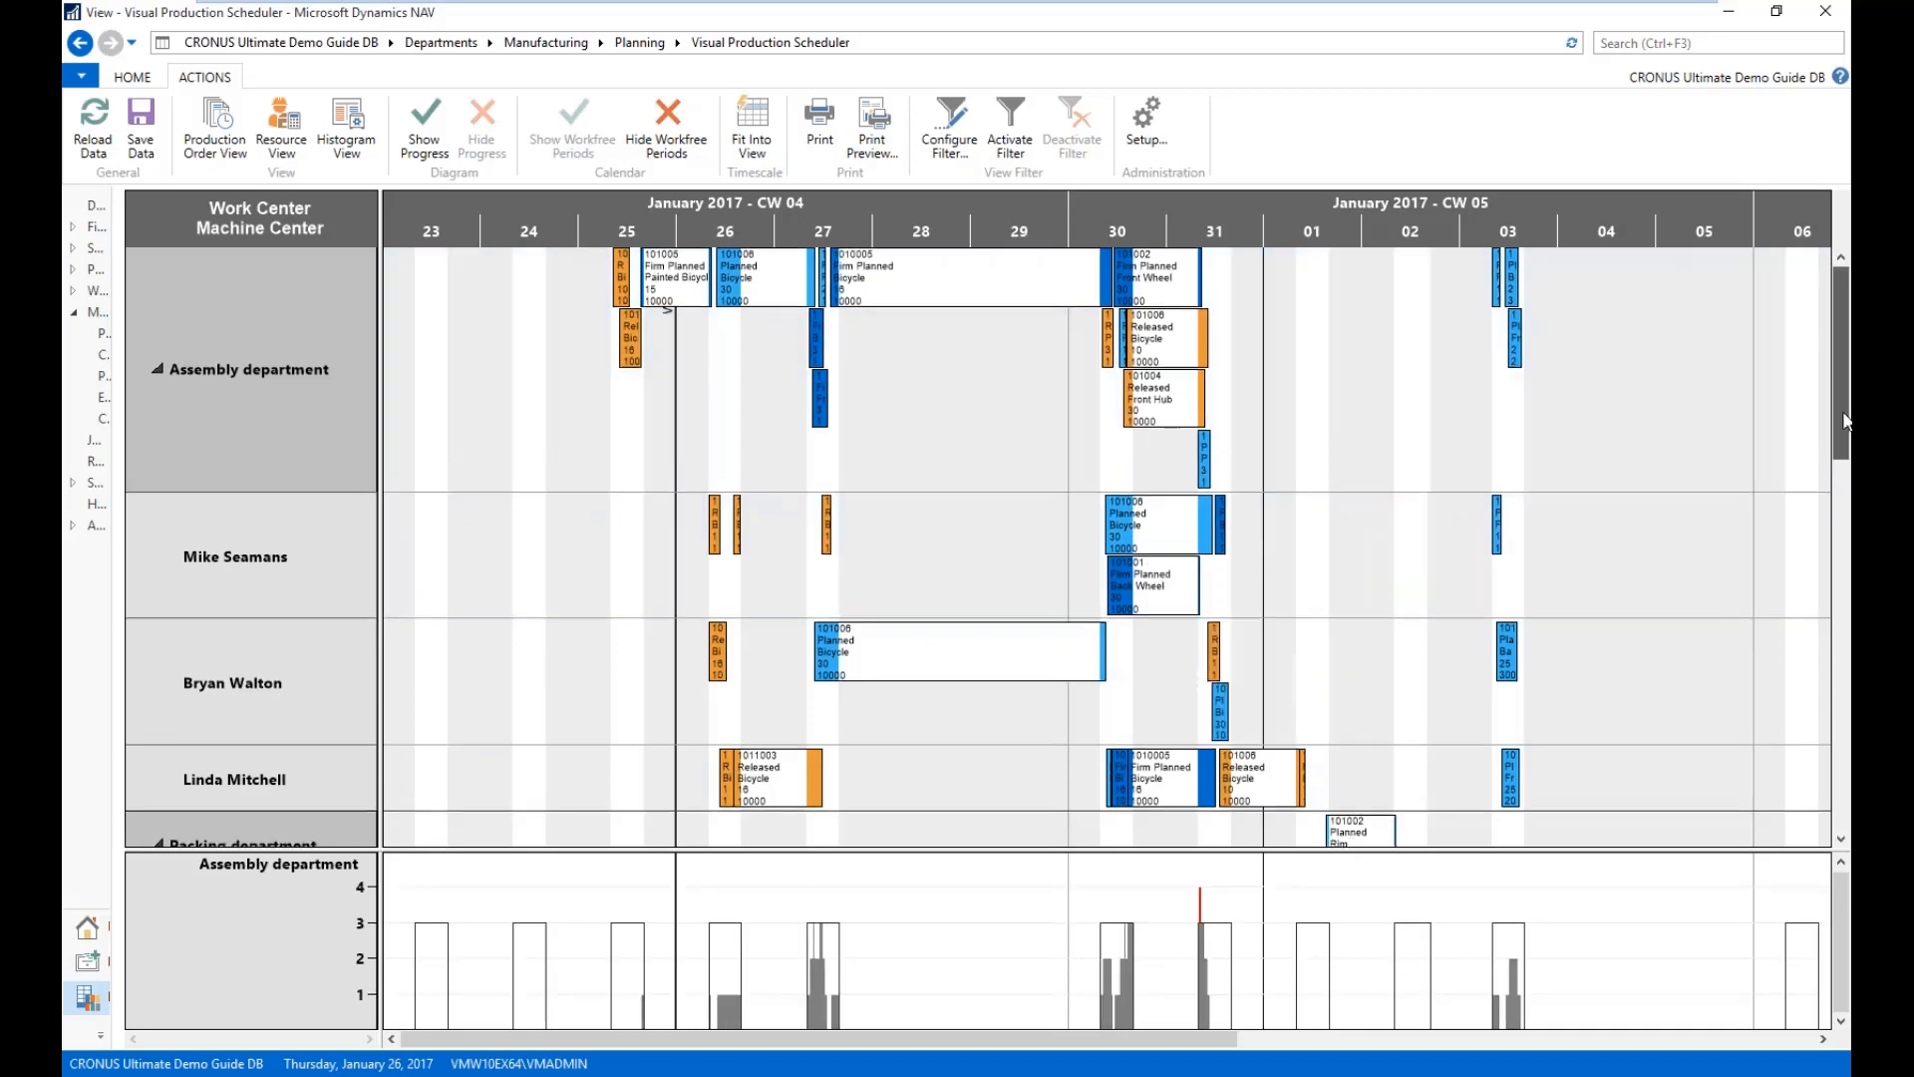
drag(1839, 415, 1845, 442)
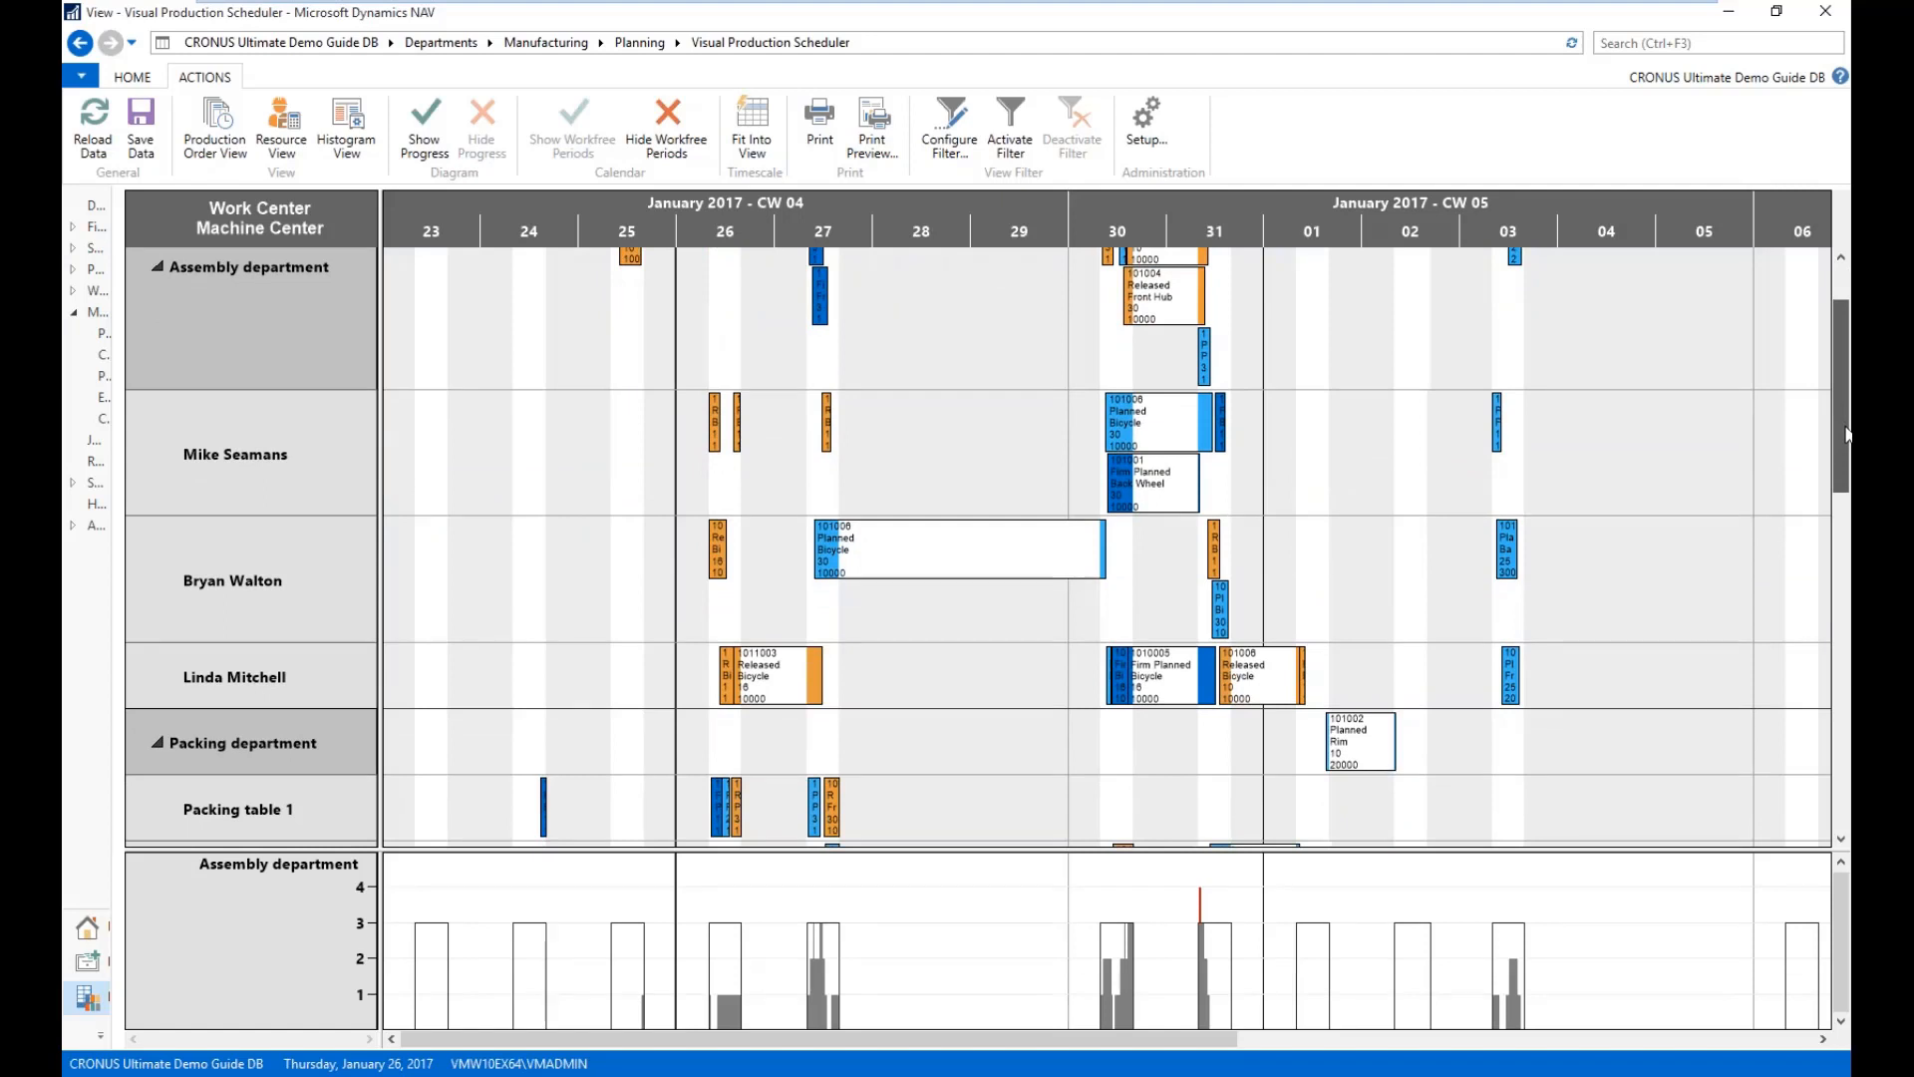
drag(1845, 444, 1845, 409)
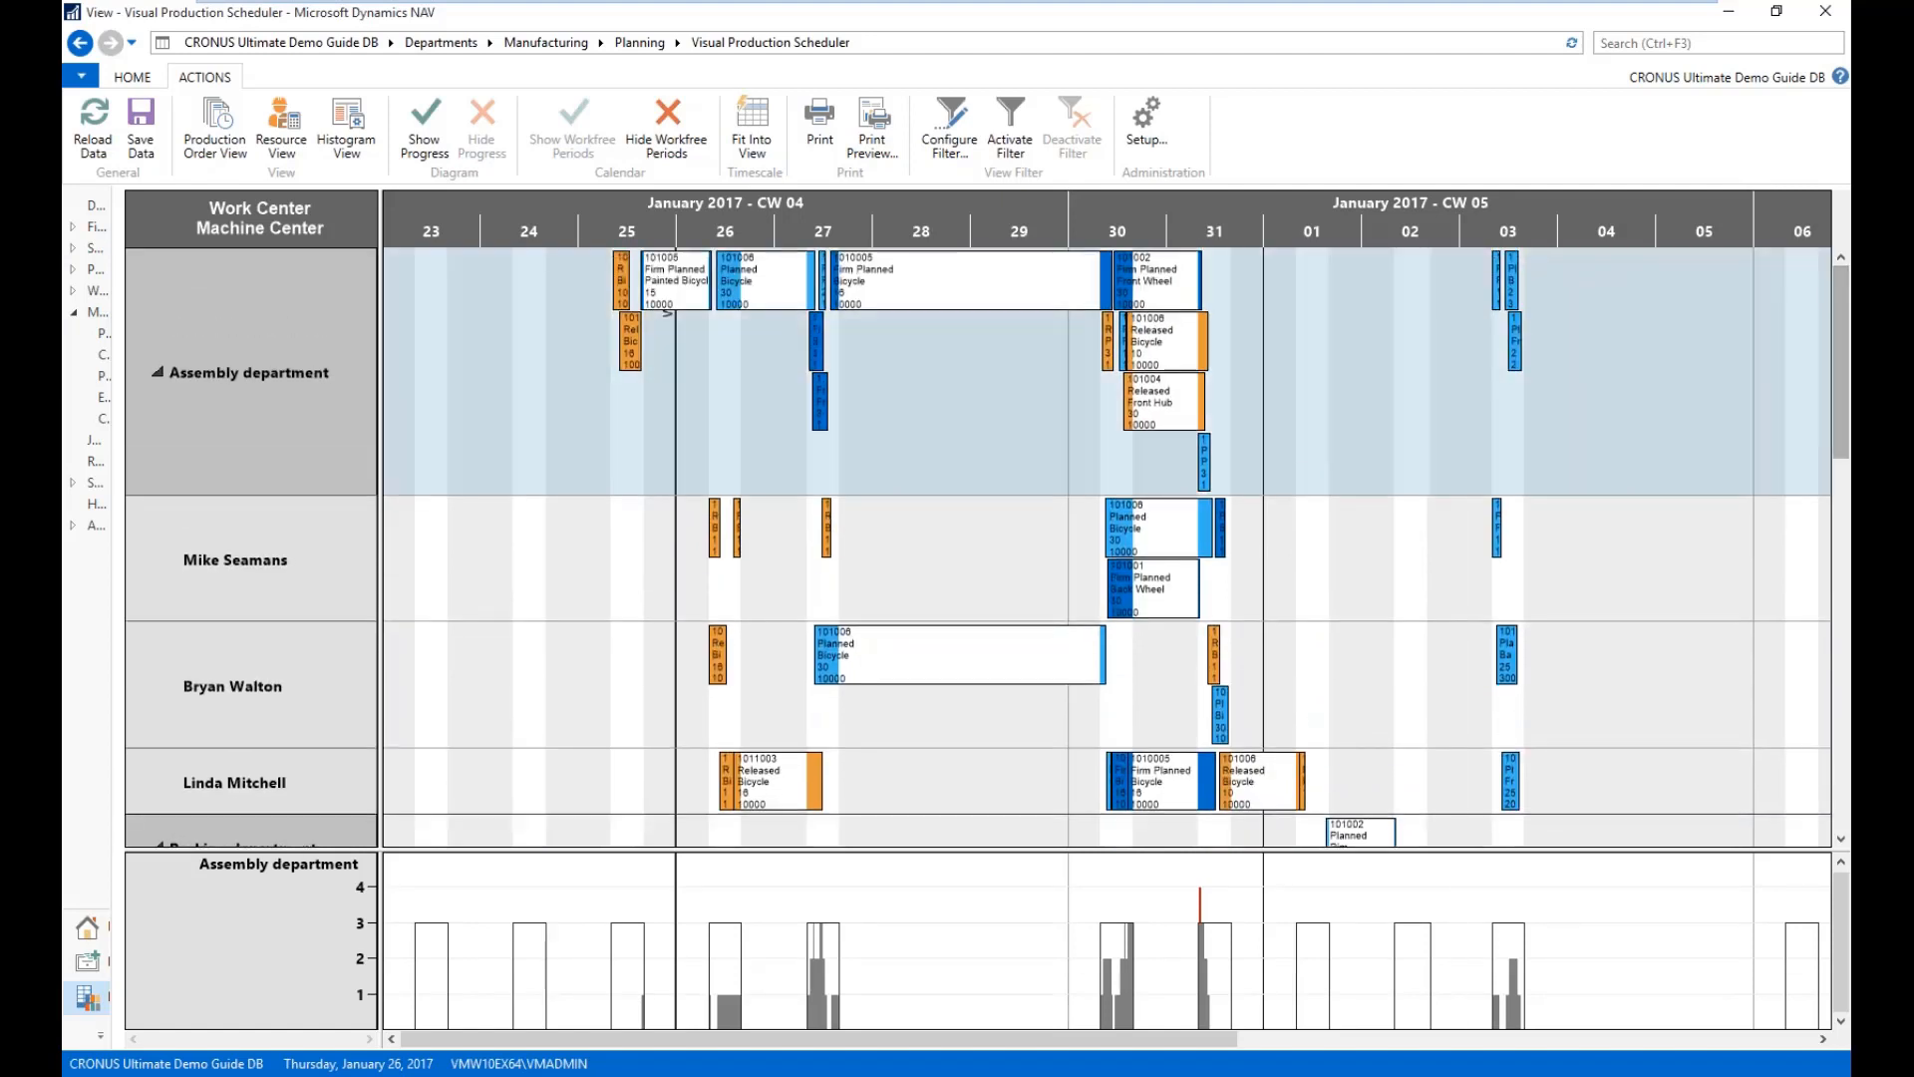
- Open the card of machine center 110 in the Assembly department, check its scheduling Capacity and close the card
click(1164, 546)
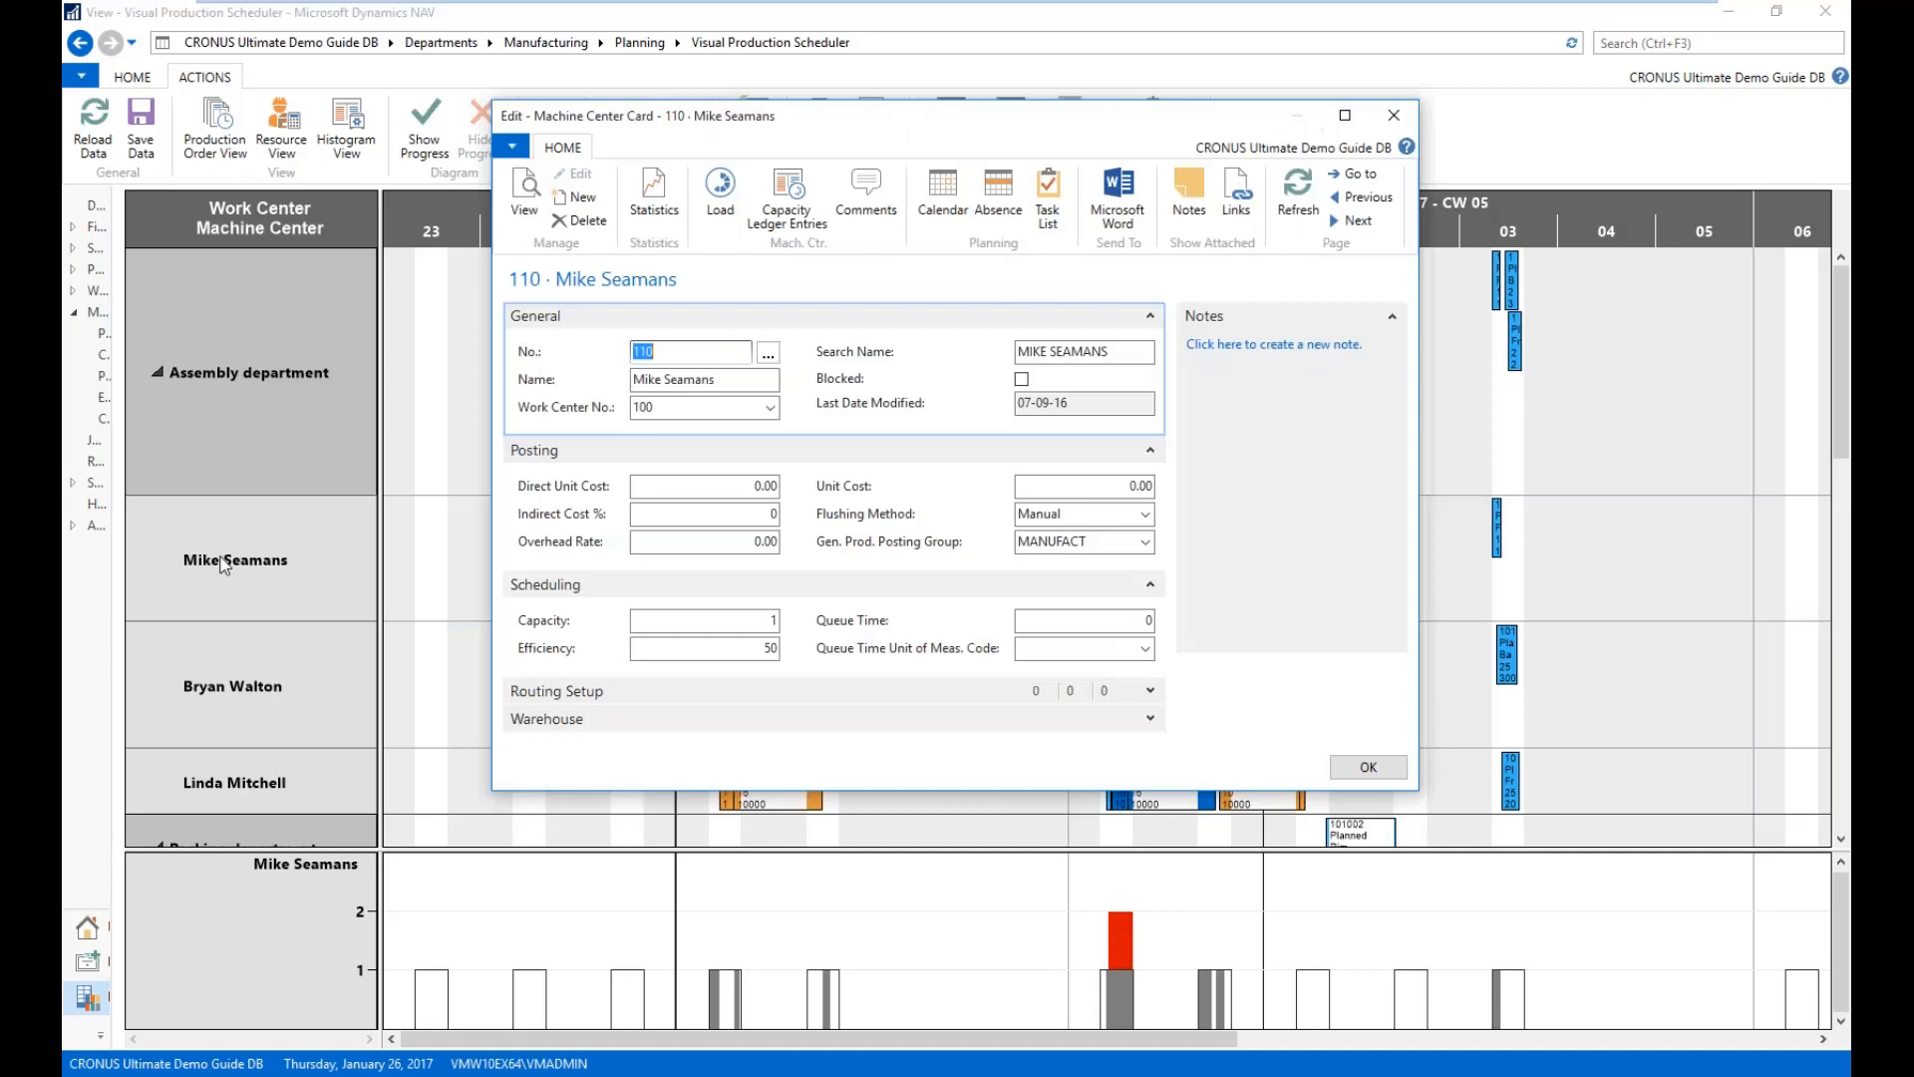
click(746, 622)
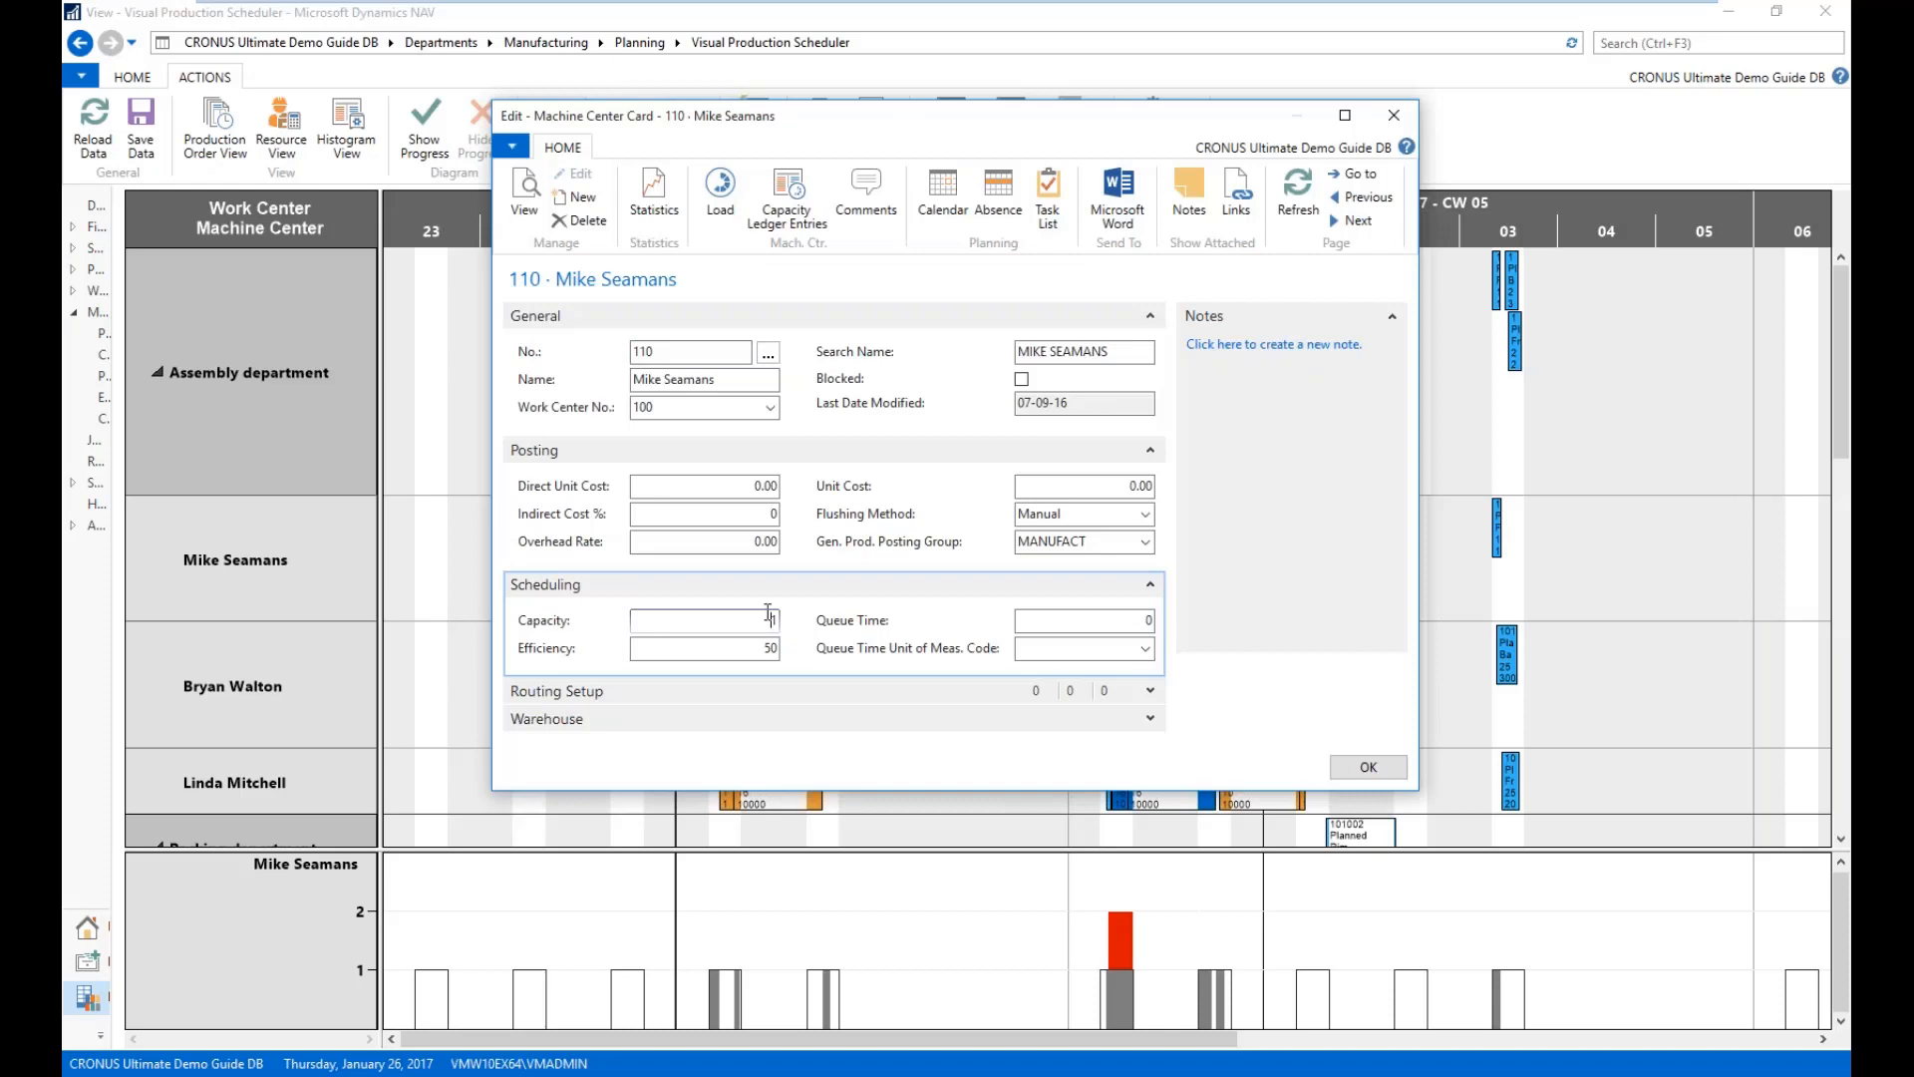
click(1370, 776)
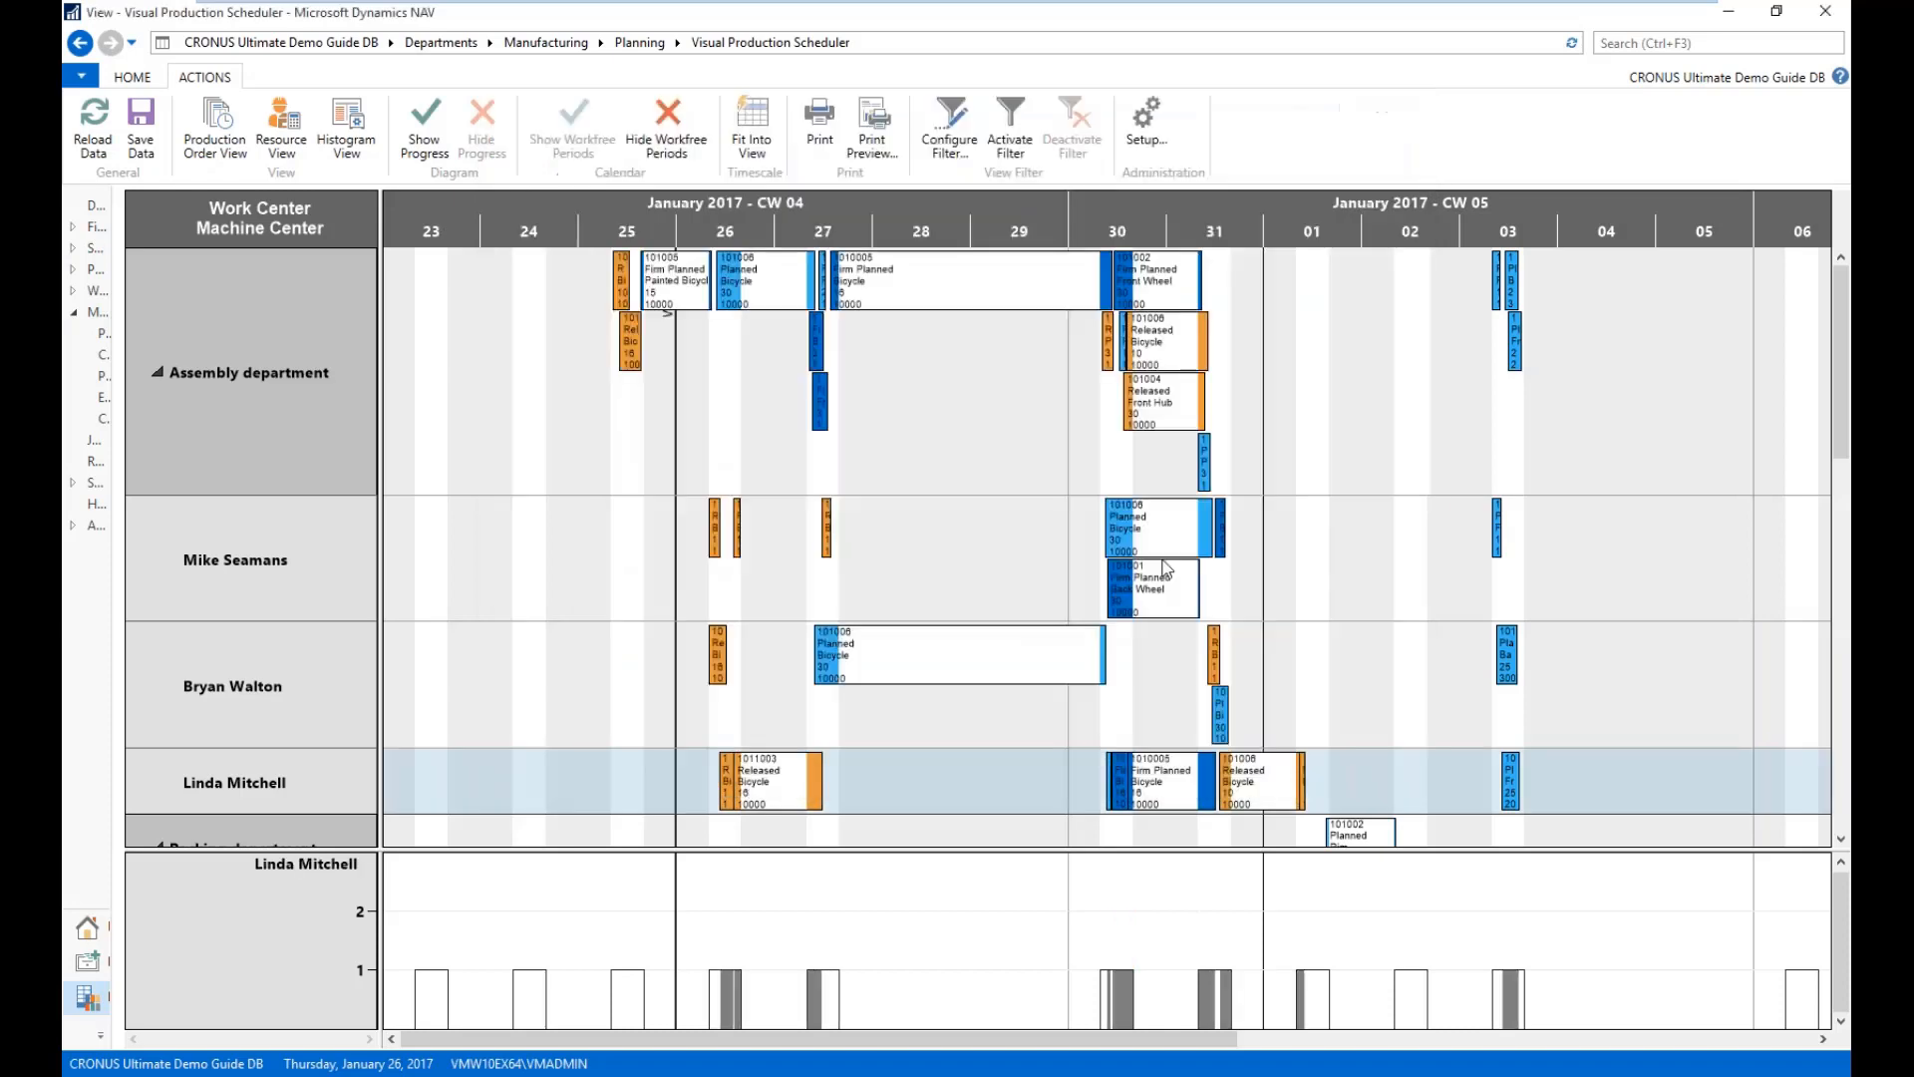
- Inspect the details of operation 30 of production order 101006 on machine center 110 around 30-01-2017
click(1167, 569)
scroll(1030, 225, right, 1)
scroll(1031, 225, up, 1)
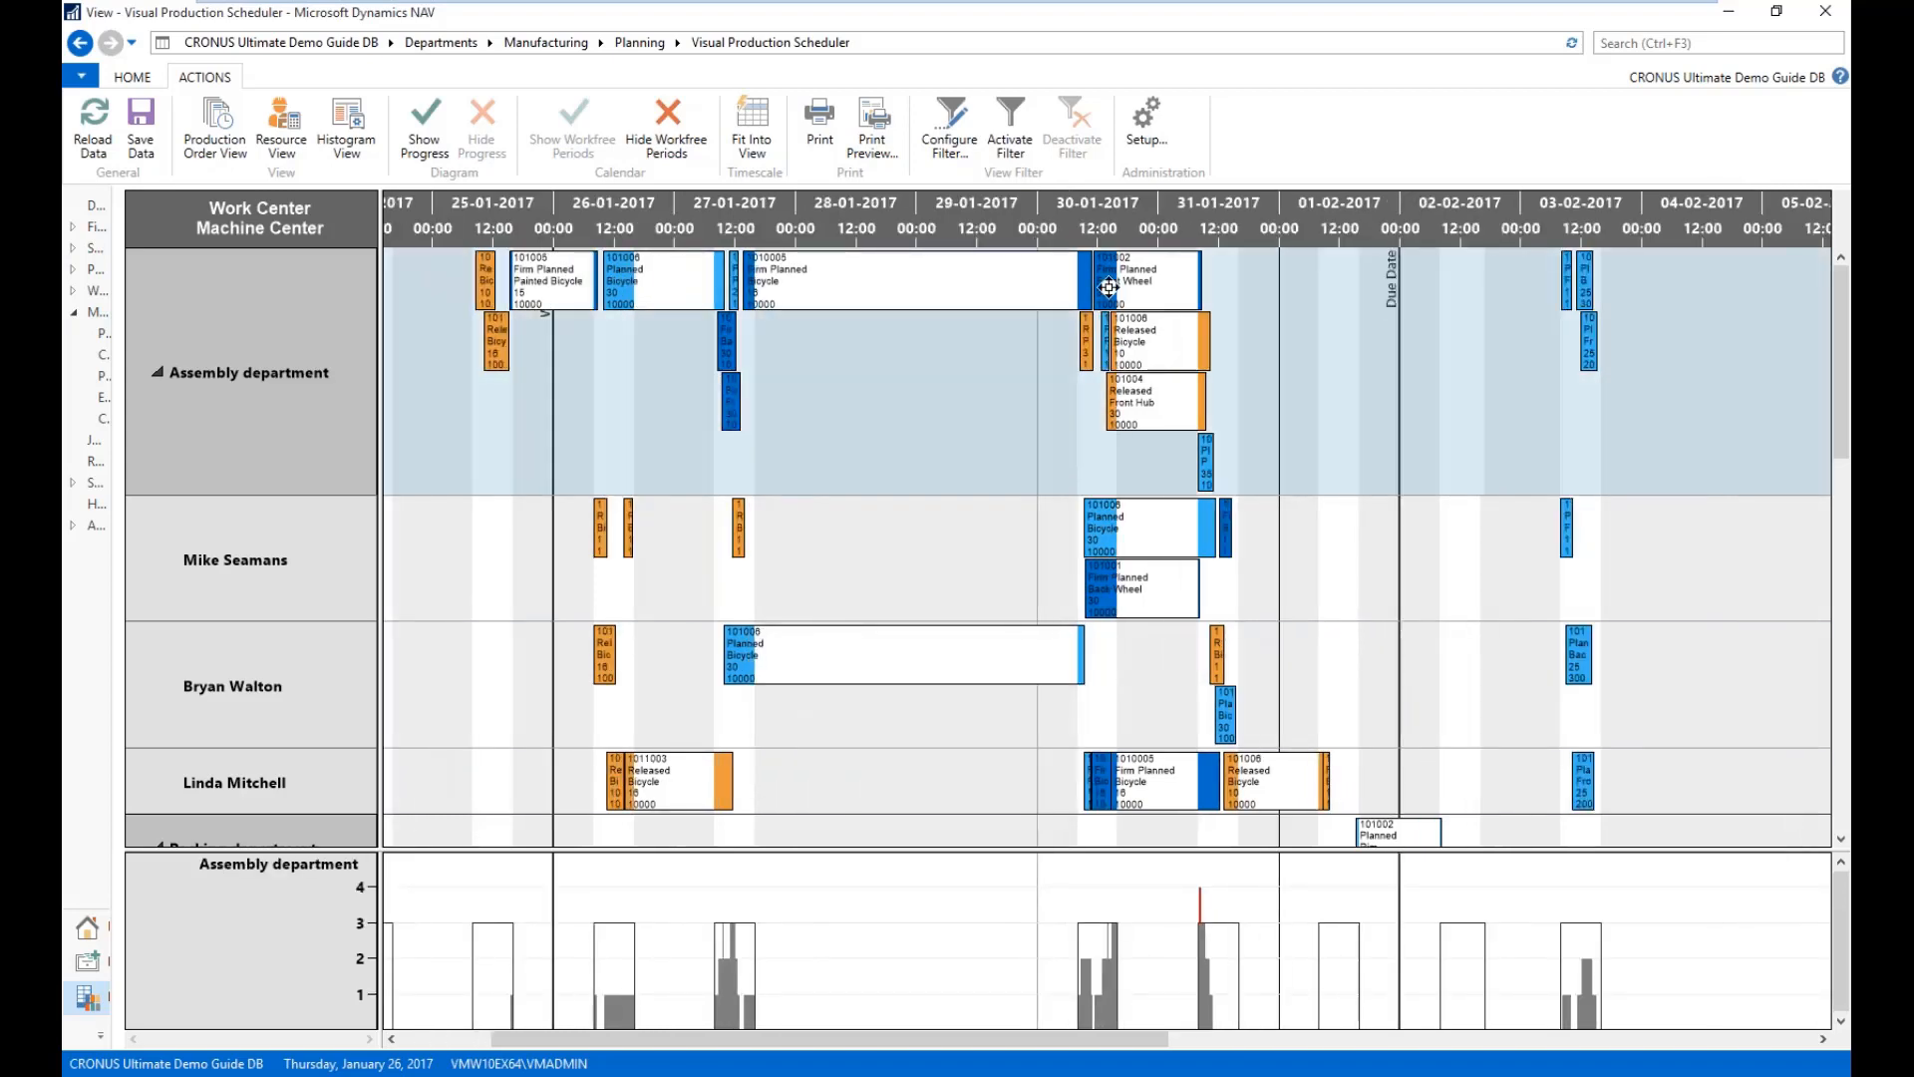
scroll(1037, 231, left, 1)
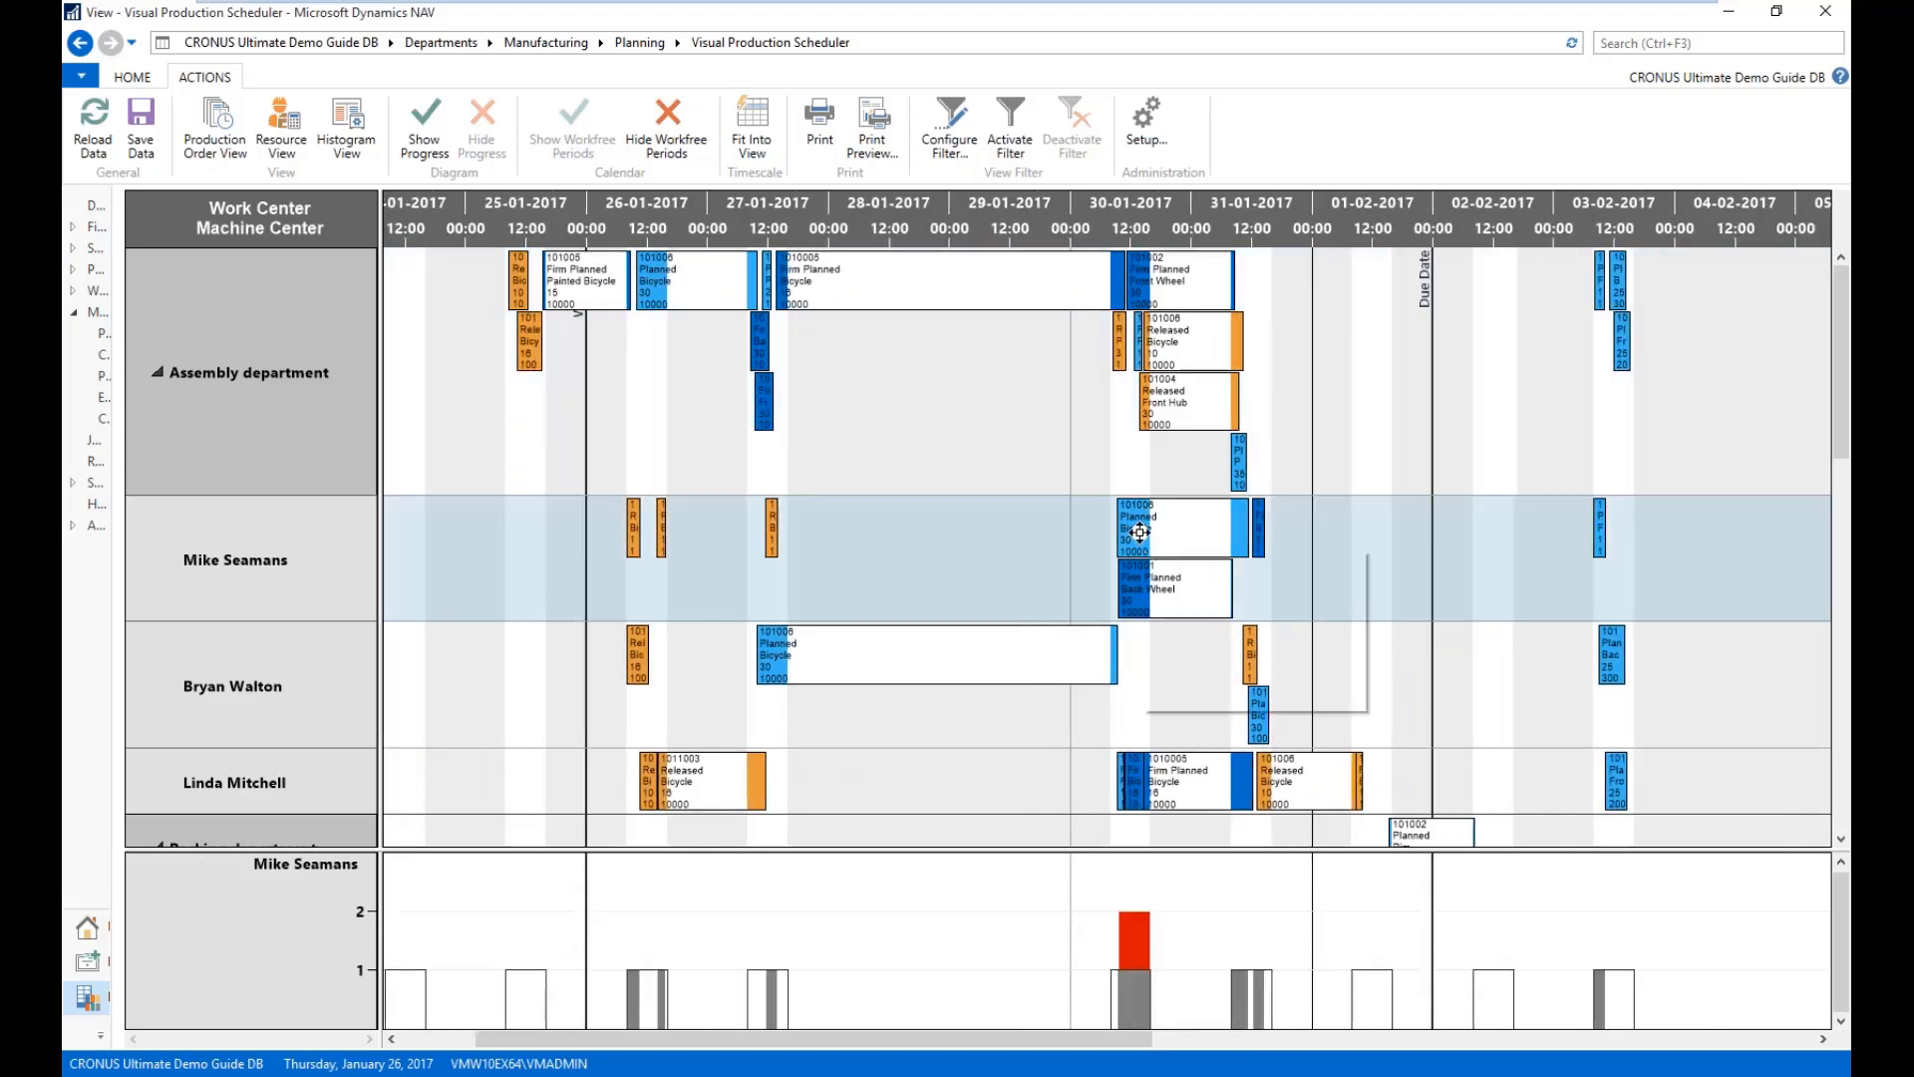
mouse_move(1142, 535)
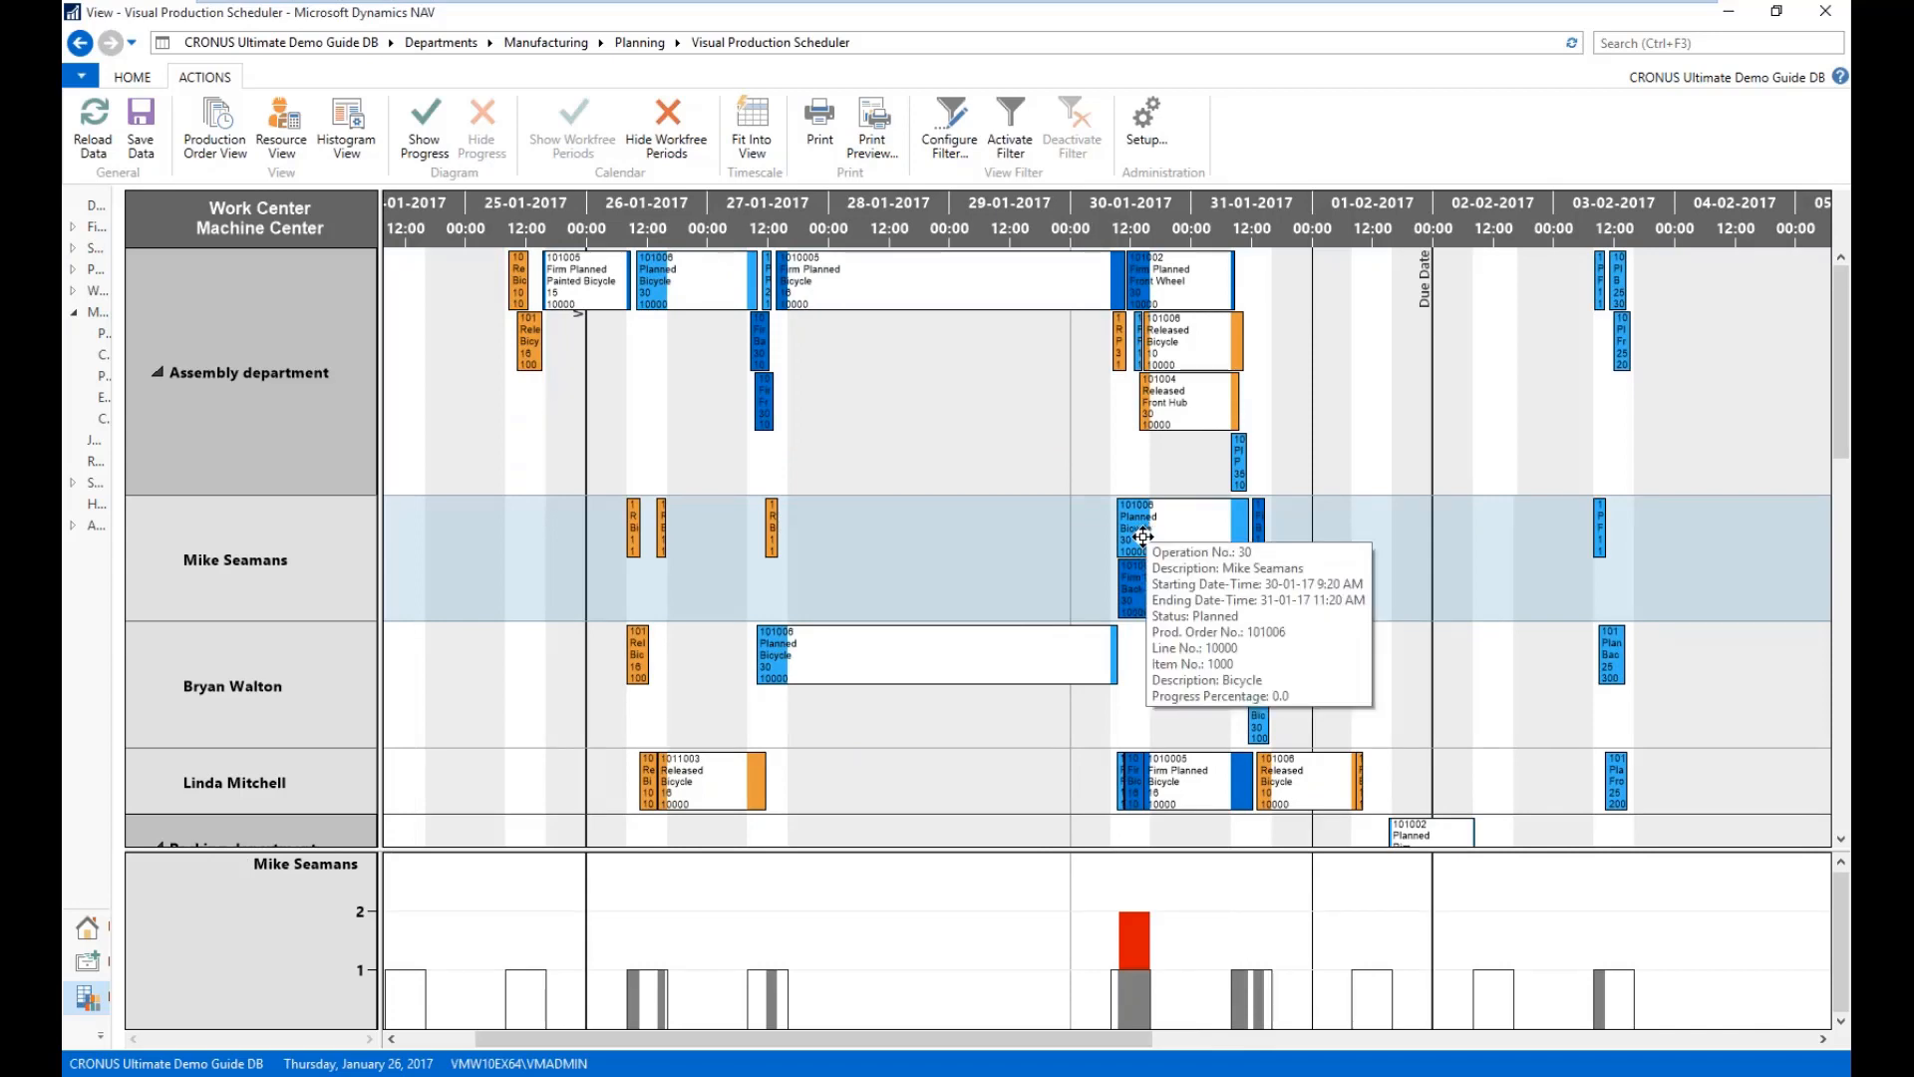
- Reassign operation 30 of production order 101006 from machine center 110 to the next Assembly machine center, starting 30-01-17 9:33 AM
mouse_move(1143, 536)
mouse_down()
mouse_move(1331, 543)
mouse_move(1337, 585)
mouse_move(1375, 598)
mouse_up()
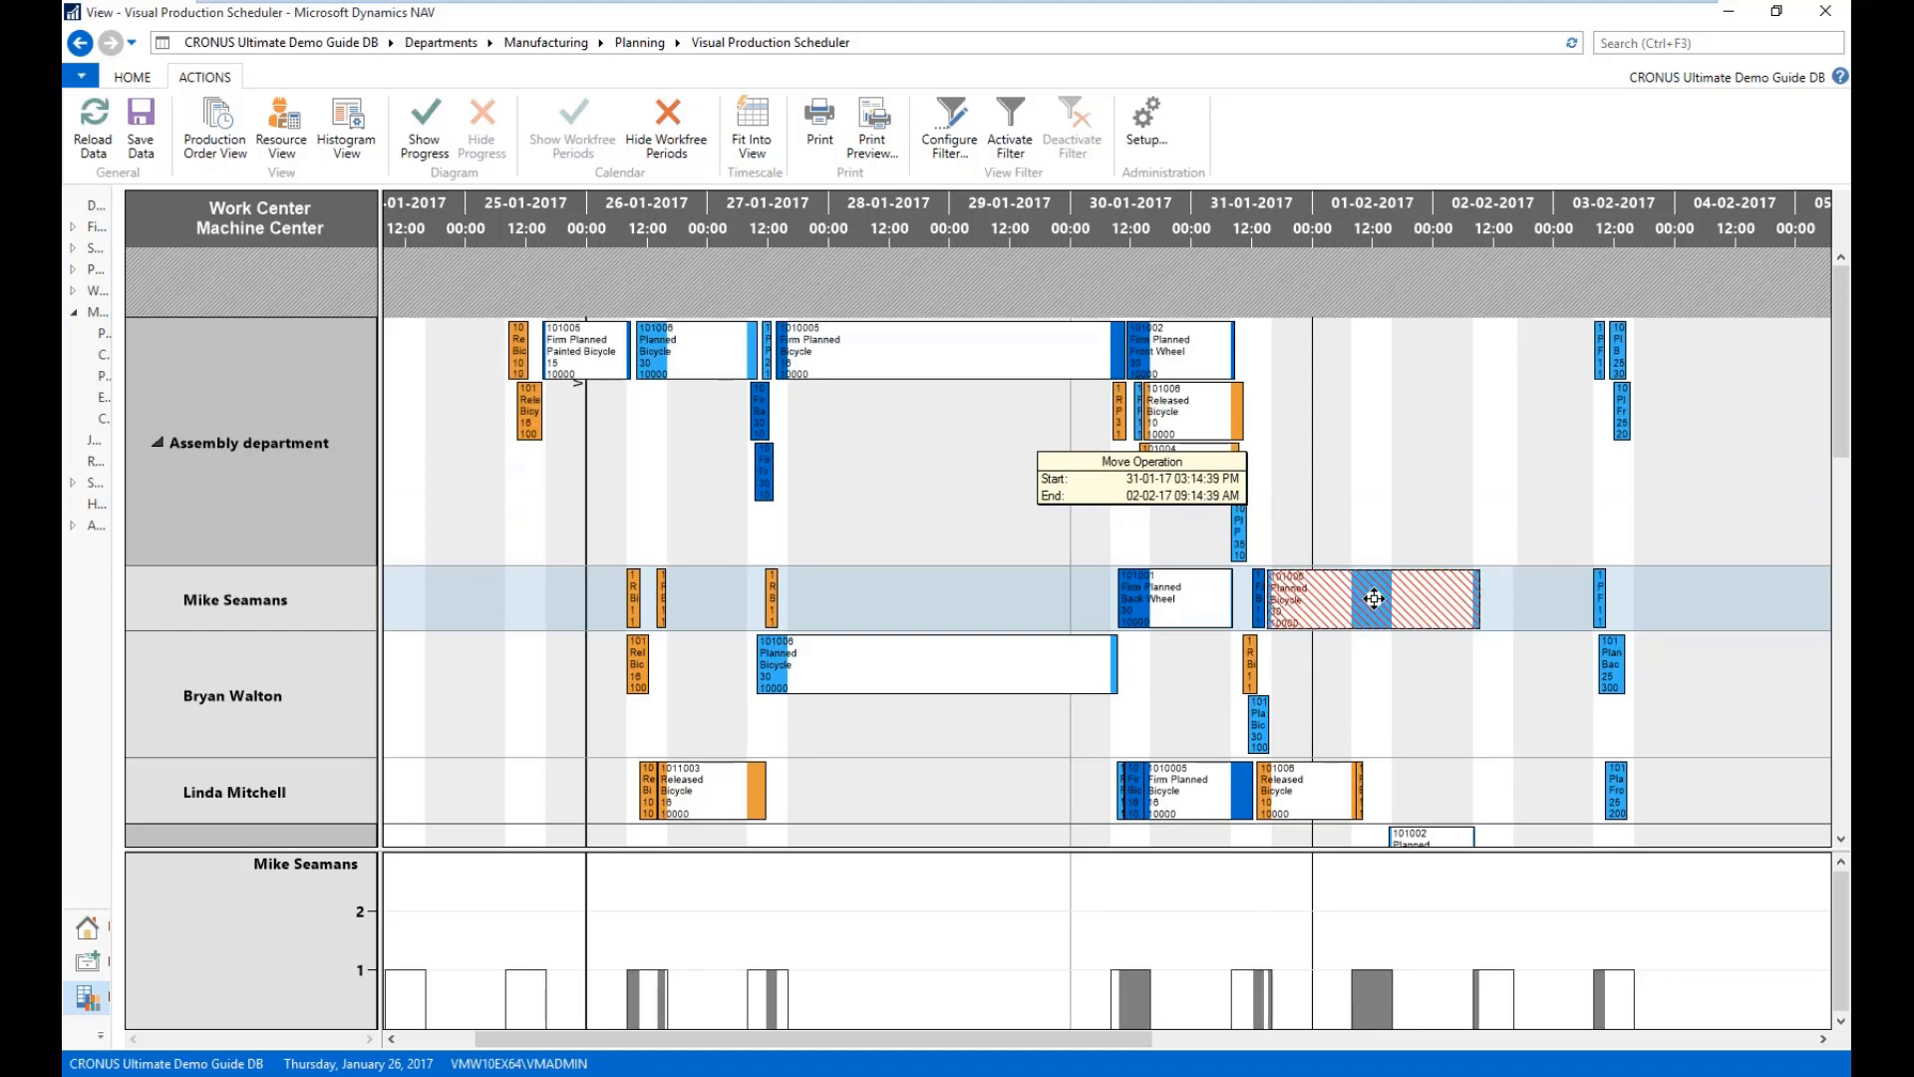
drag(1375, 598, 1145, 702)
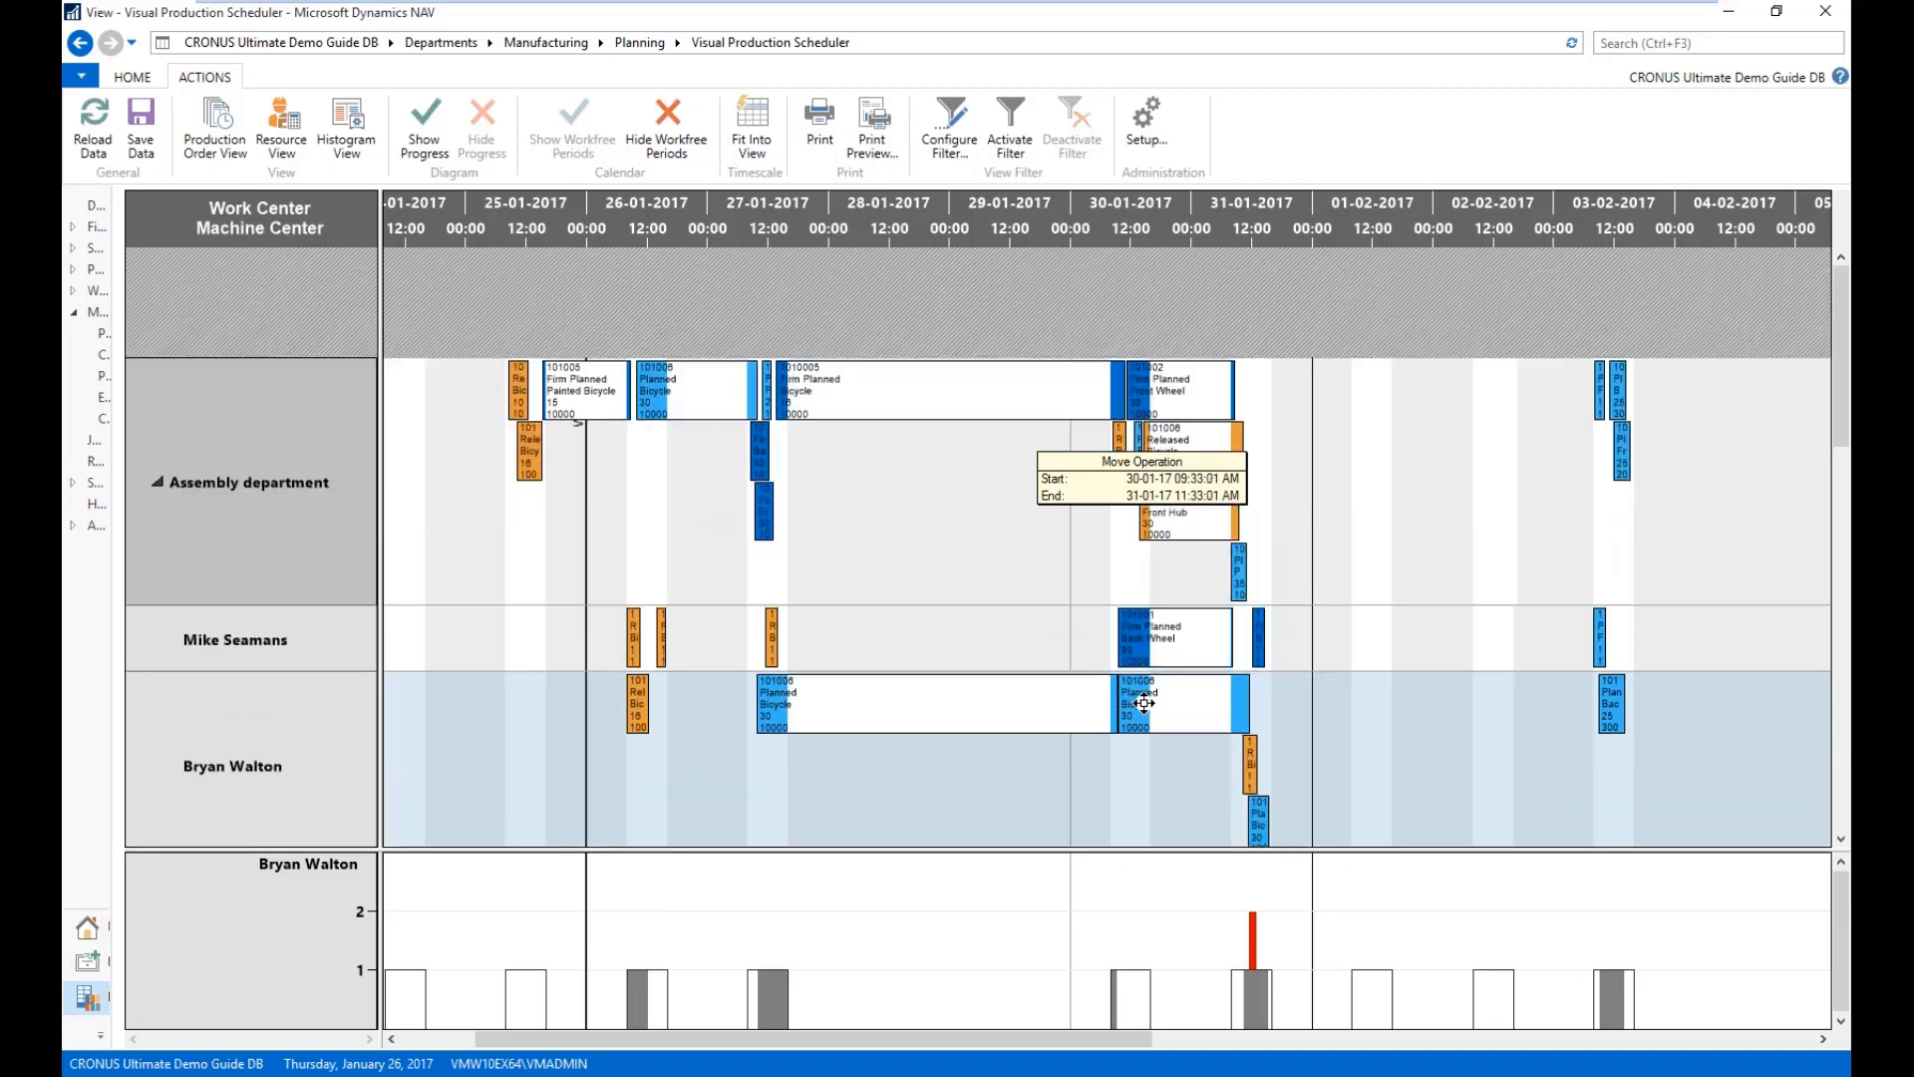
drag(1144, 703, 1145, 703)
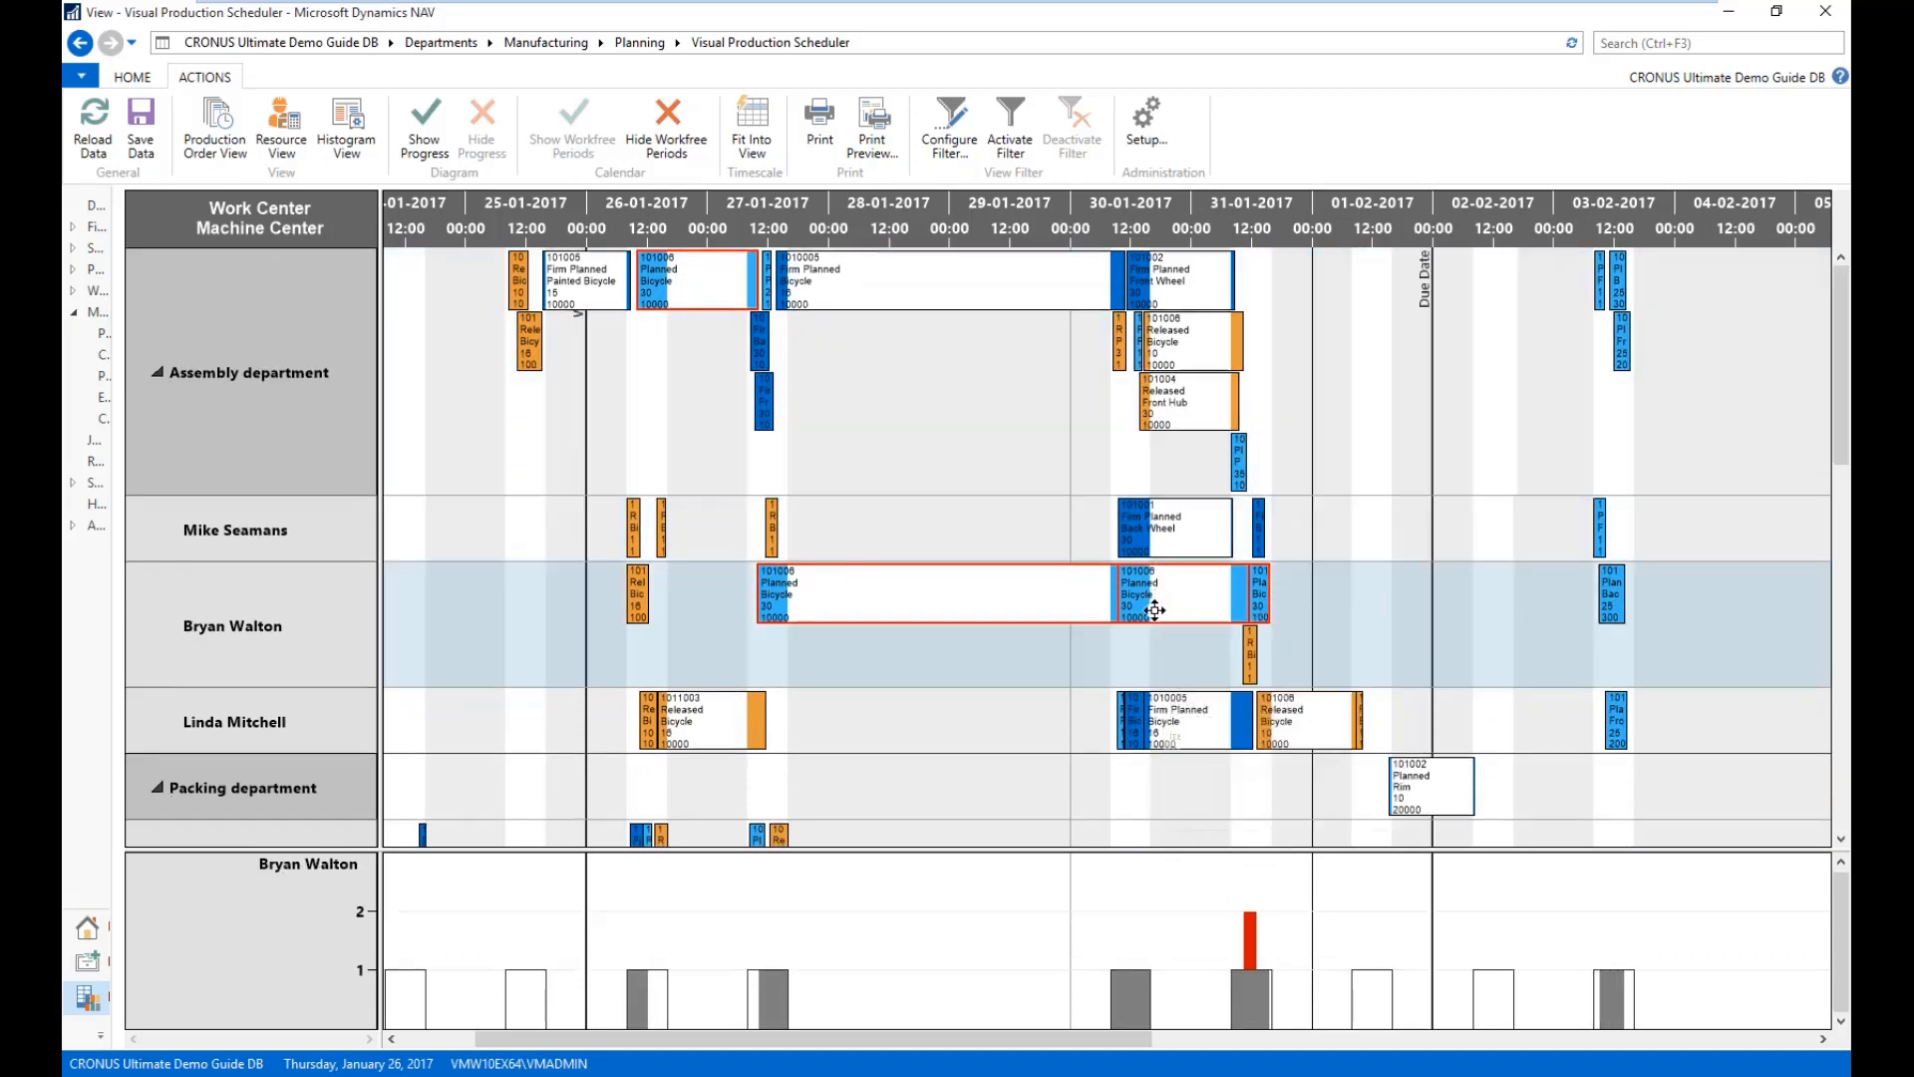
mouse_move(1155, 609)
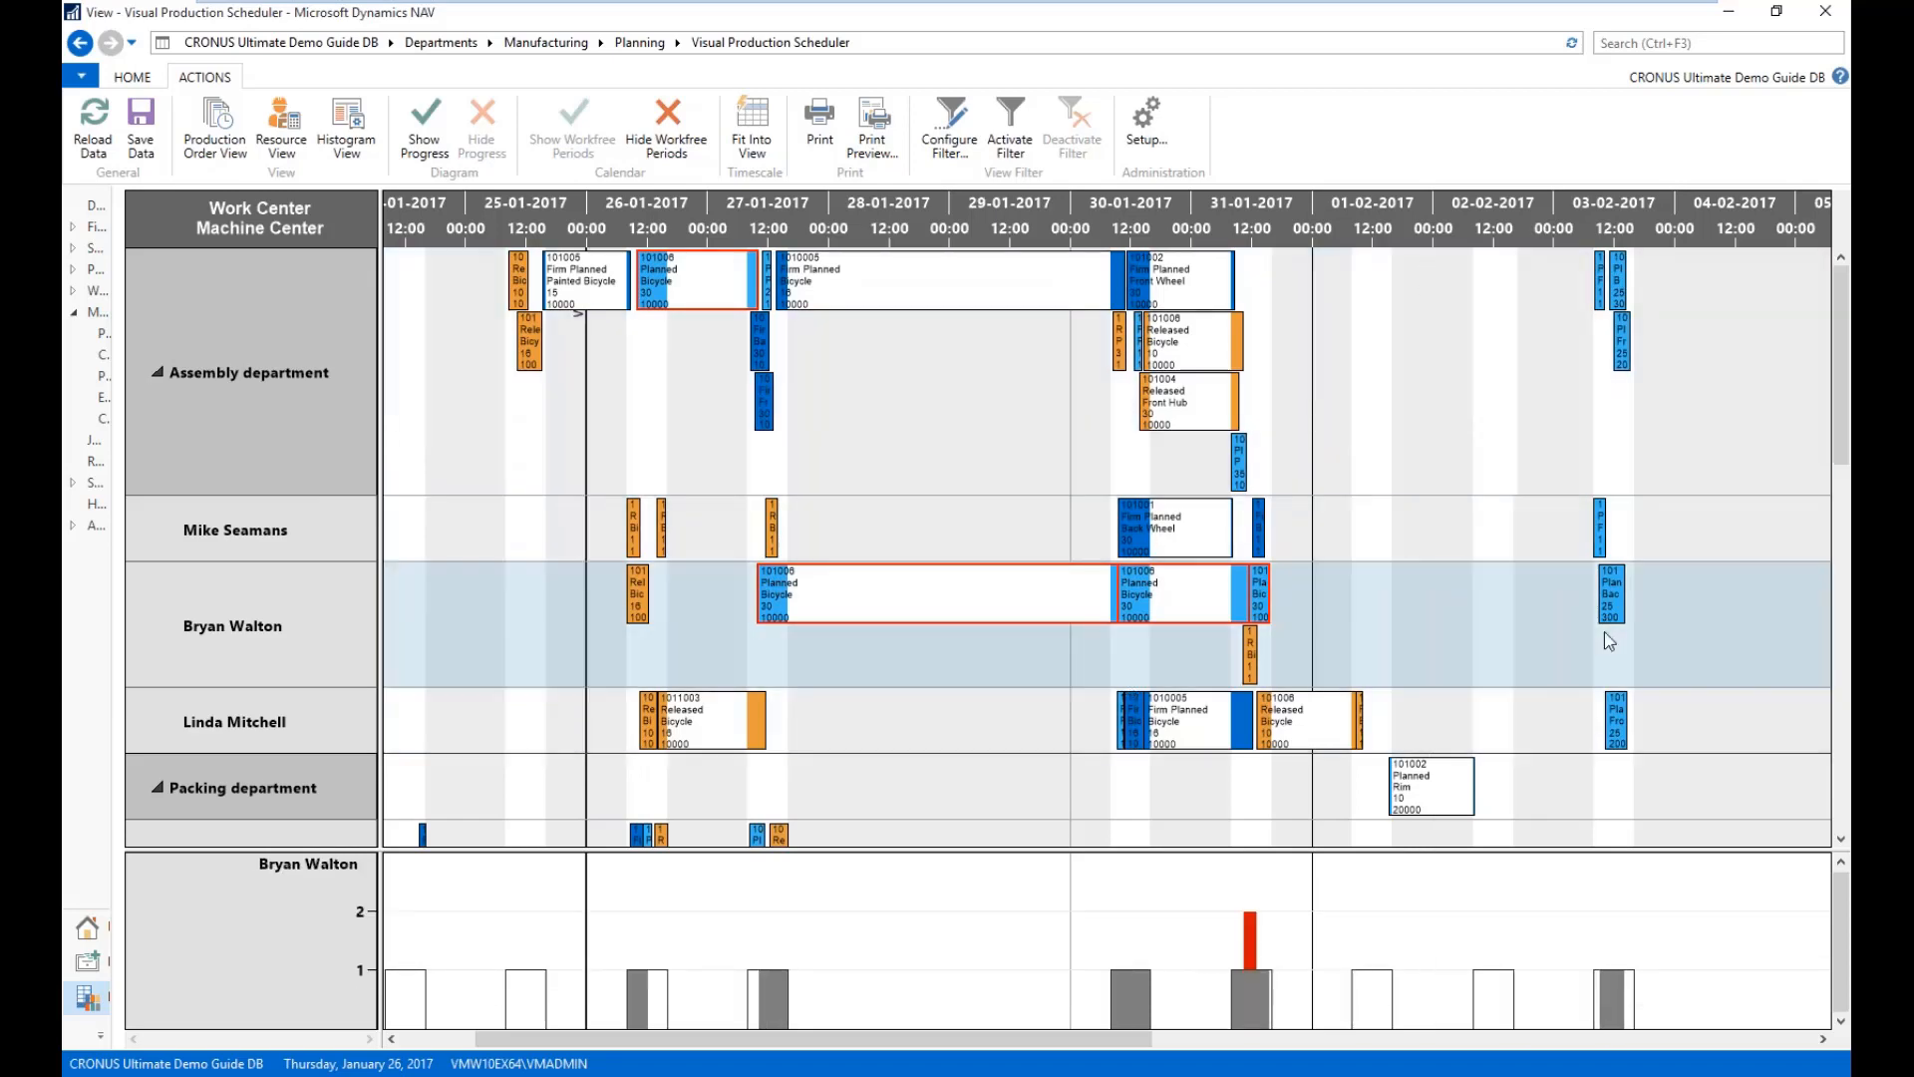
- Move the planned 03-02-2017 operation from the second Assembly machine center to machine center 110 and display the Assembly department's load
mouse_move(1606, 594)
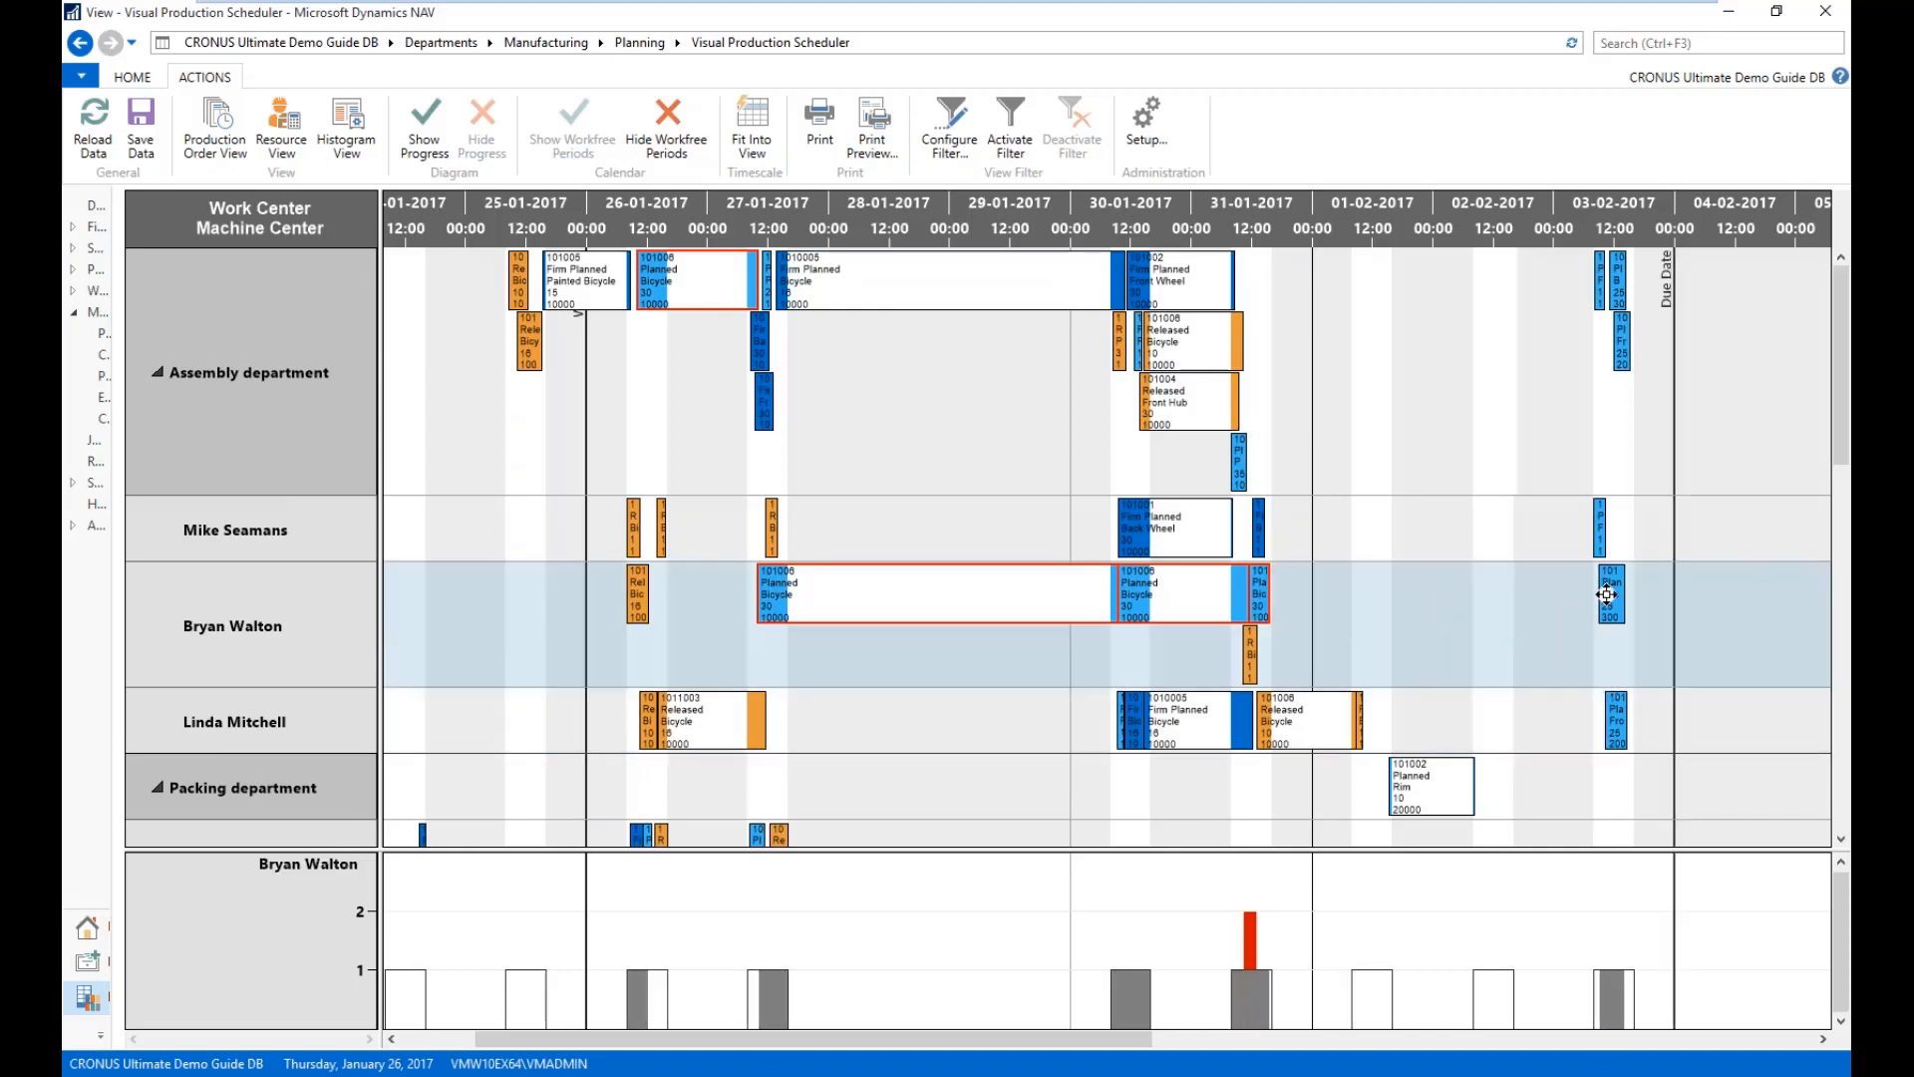
drag(1606, 594, 1622, 535)
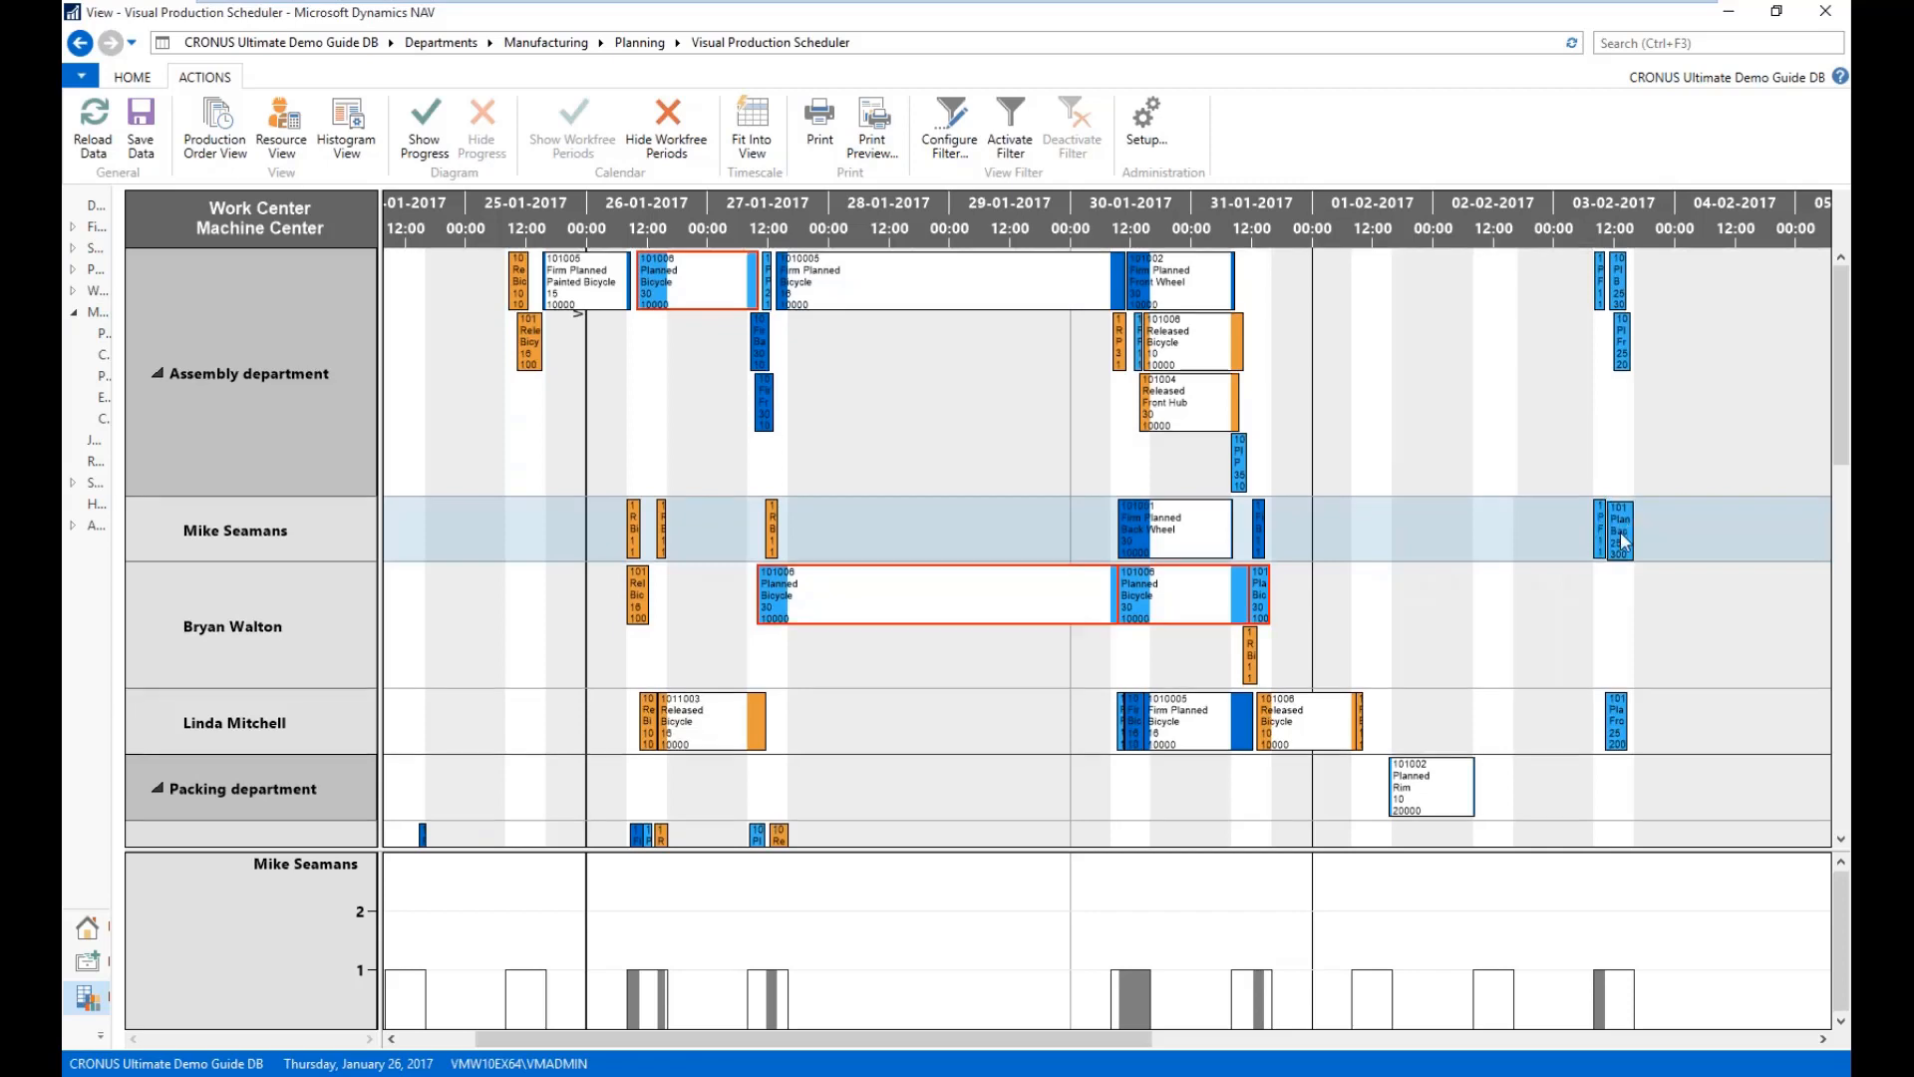
click(1102, 624)
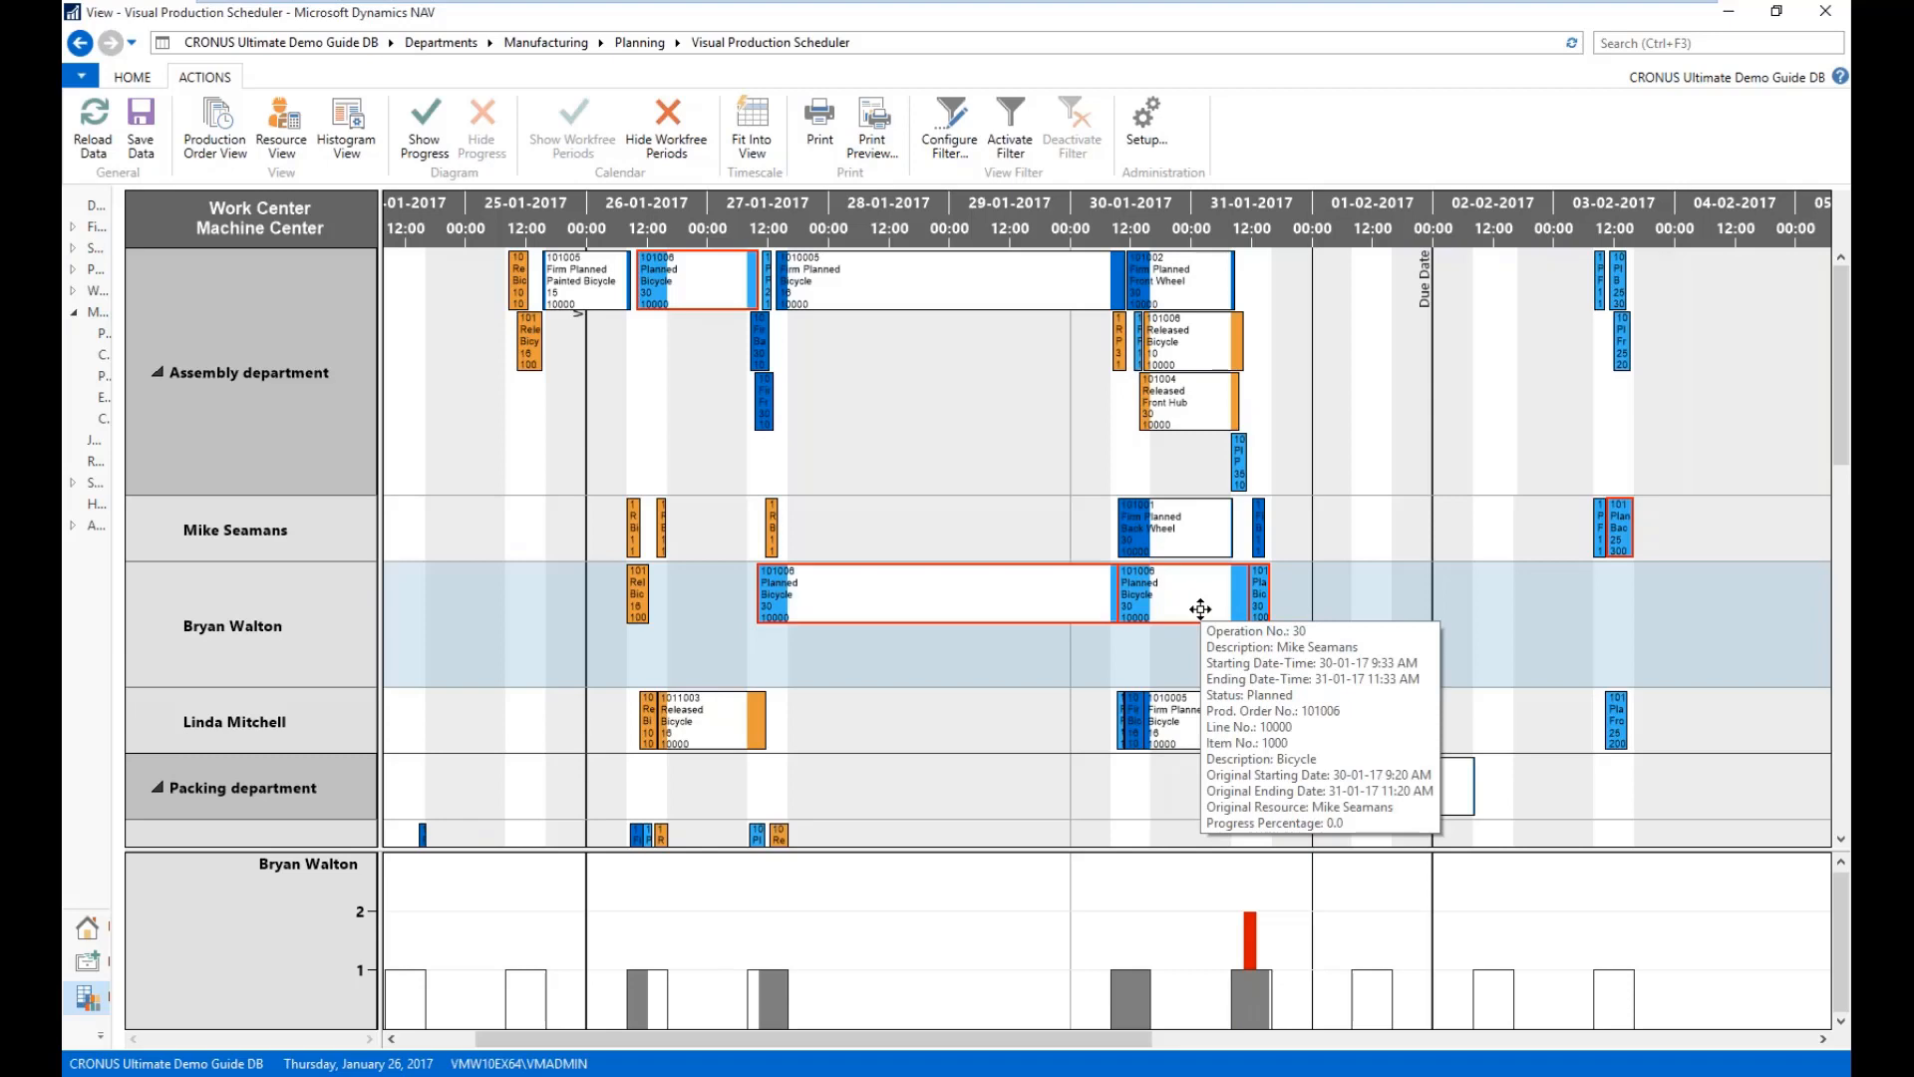
click(897, 392)
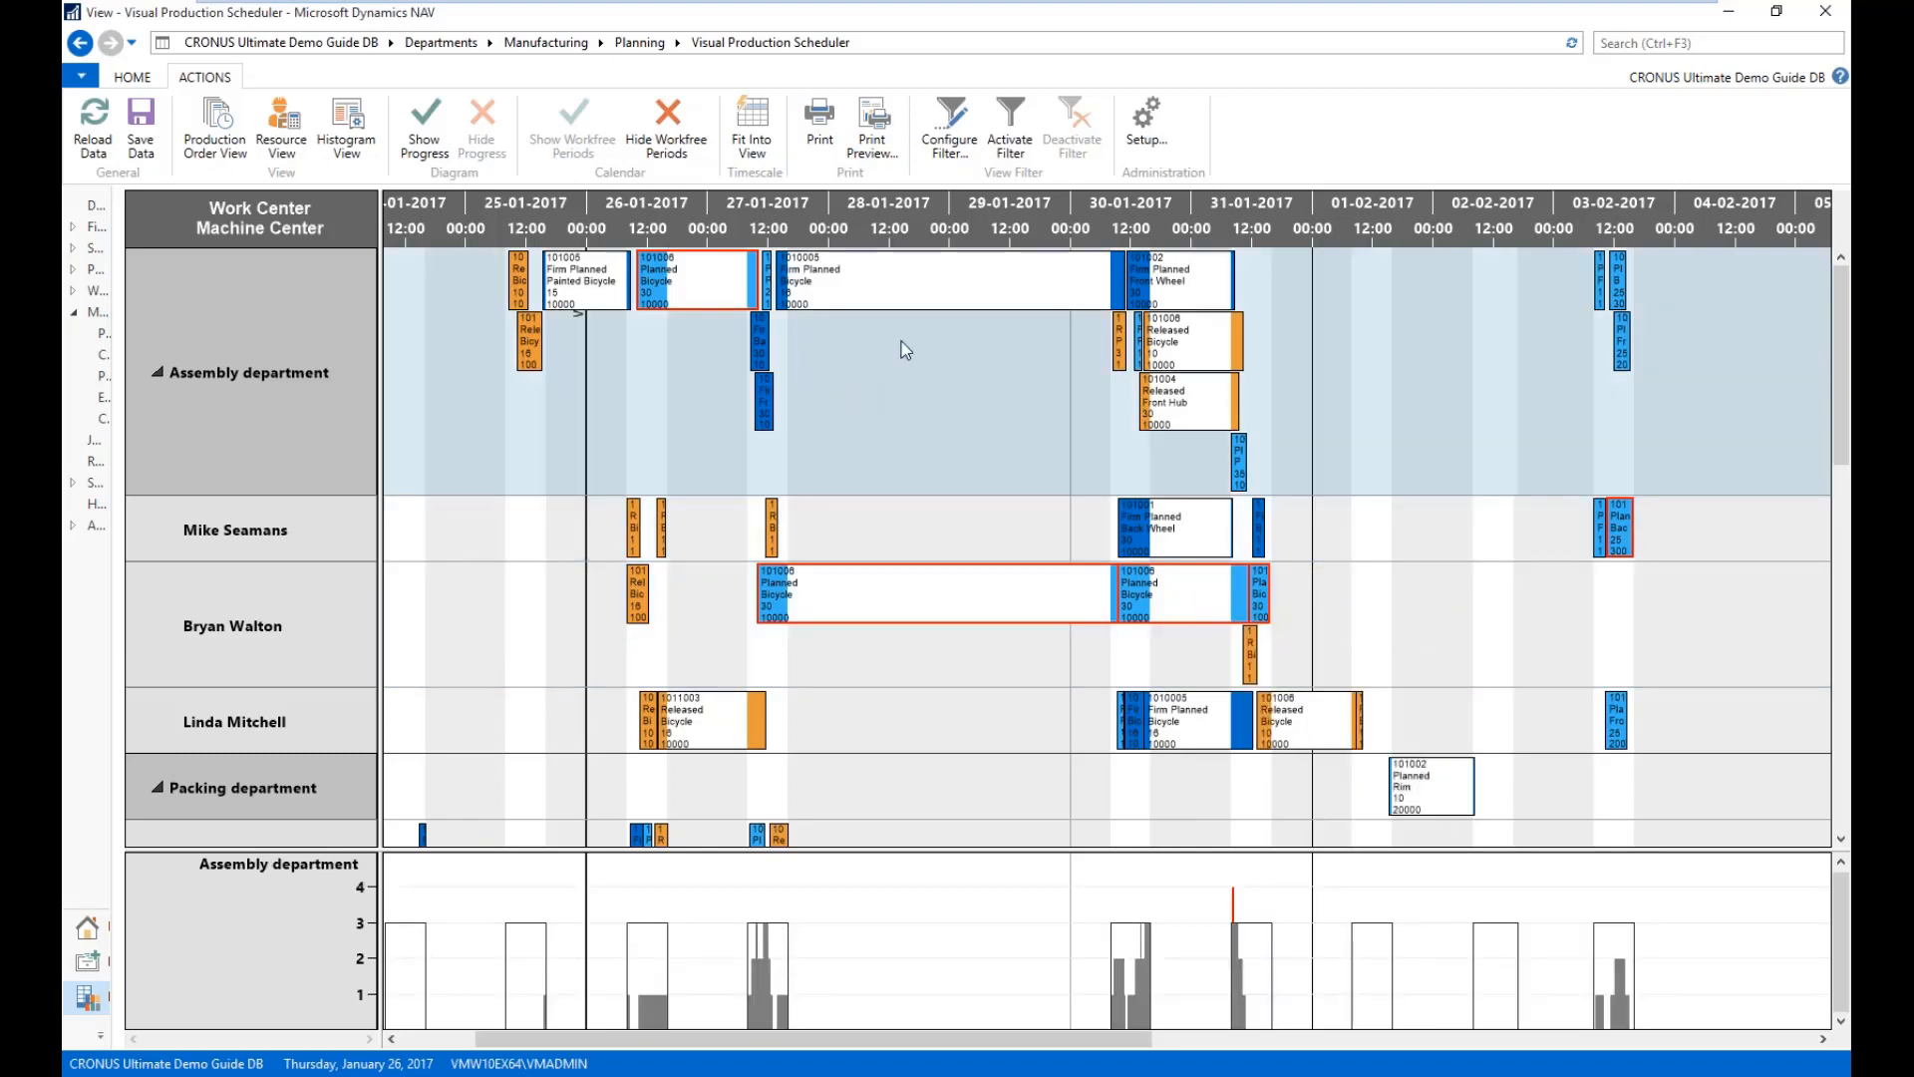
- In the view filter configuration, remove the existing Prod. Order Line filter and add a new one on the Status field
click(957, 138)
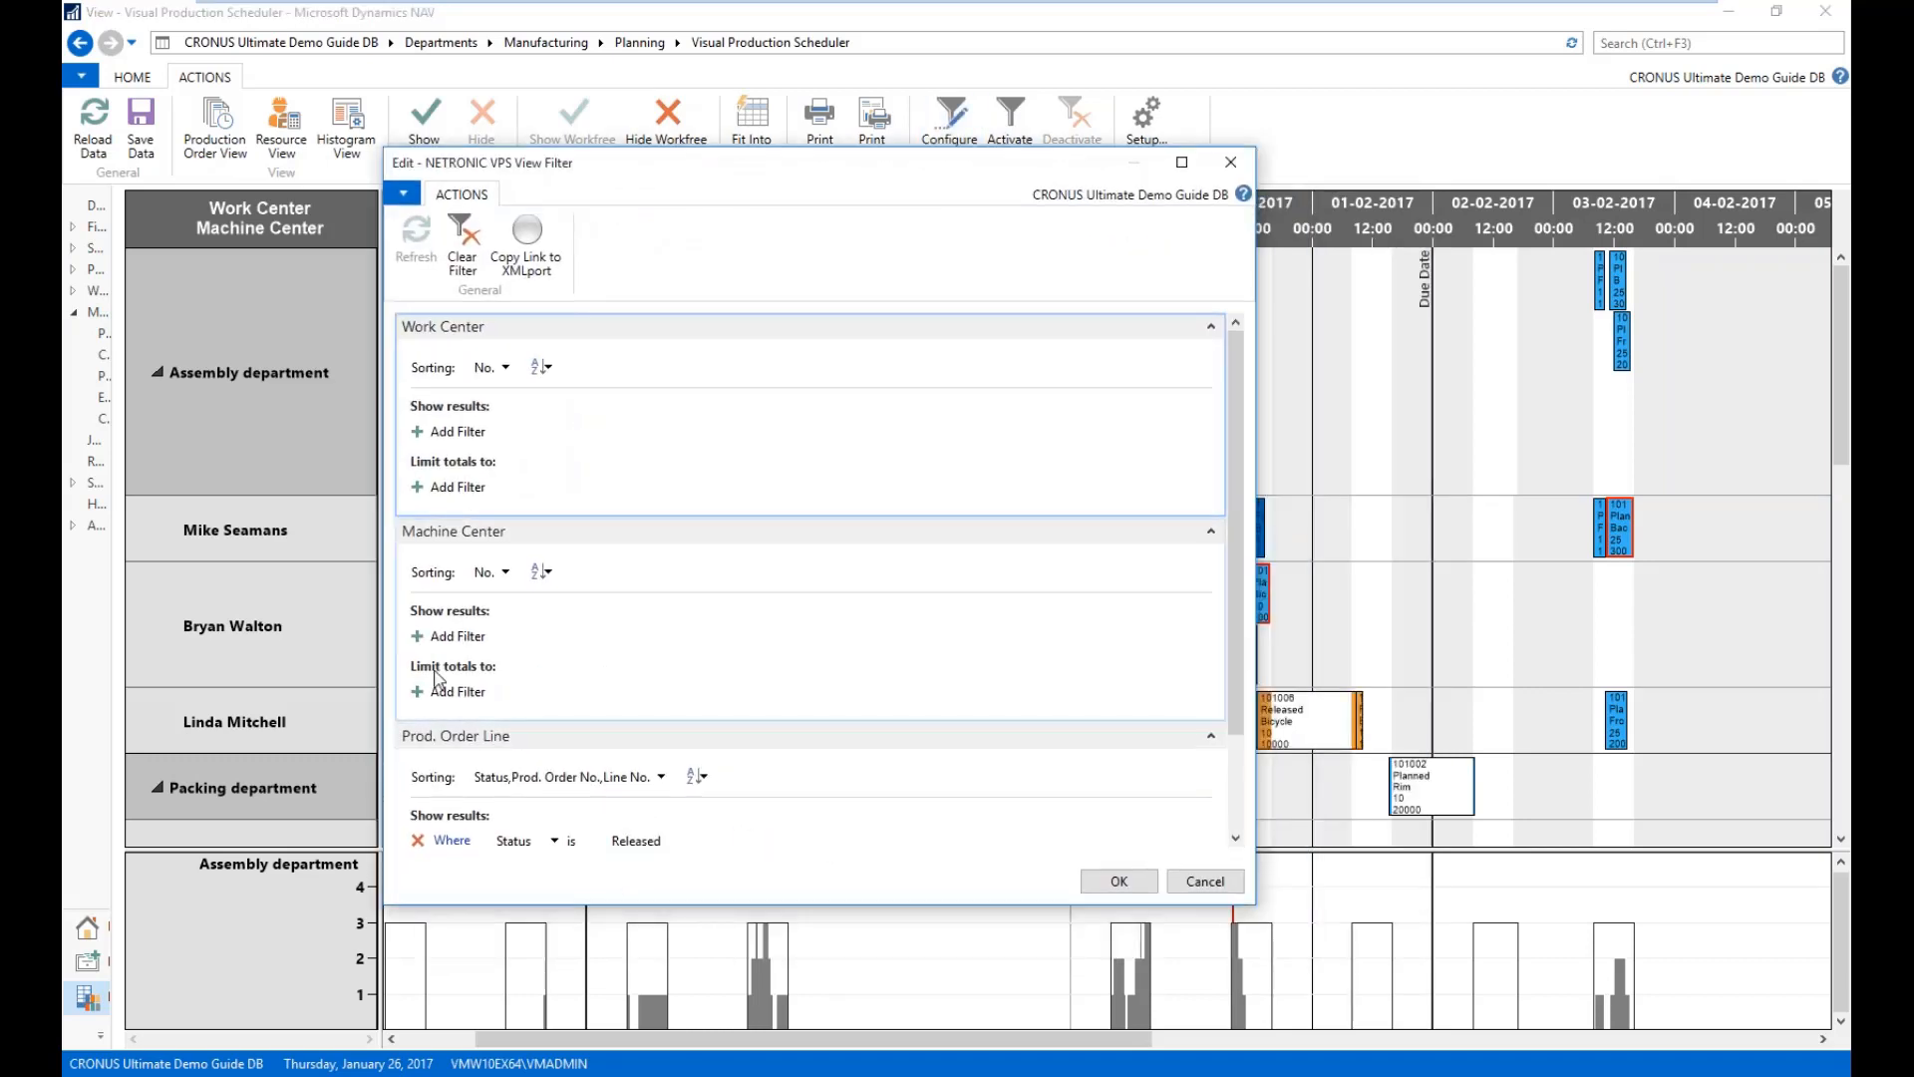
scroll(423, 820, down, 2)
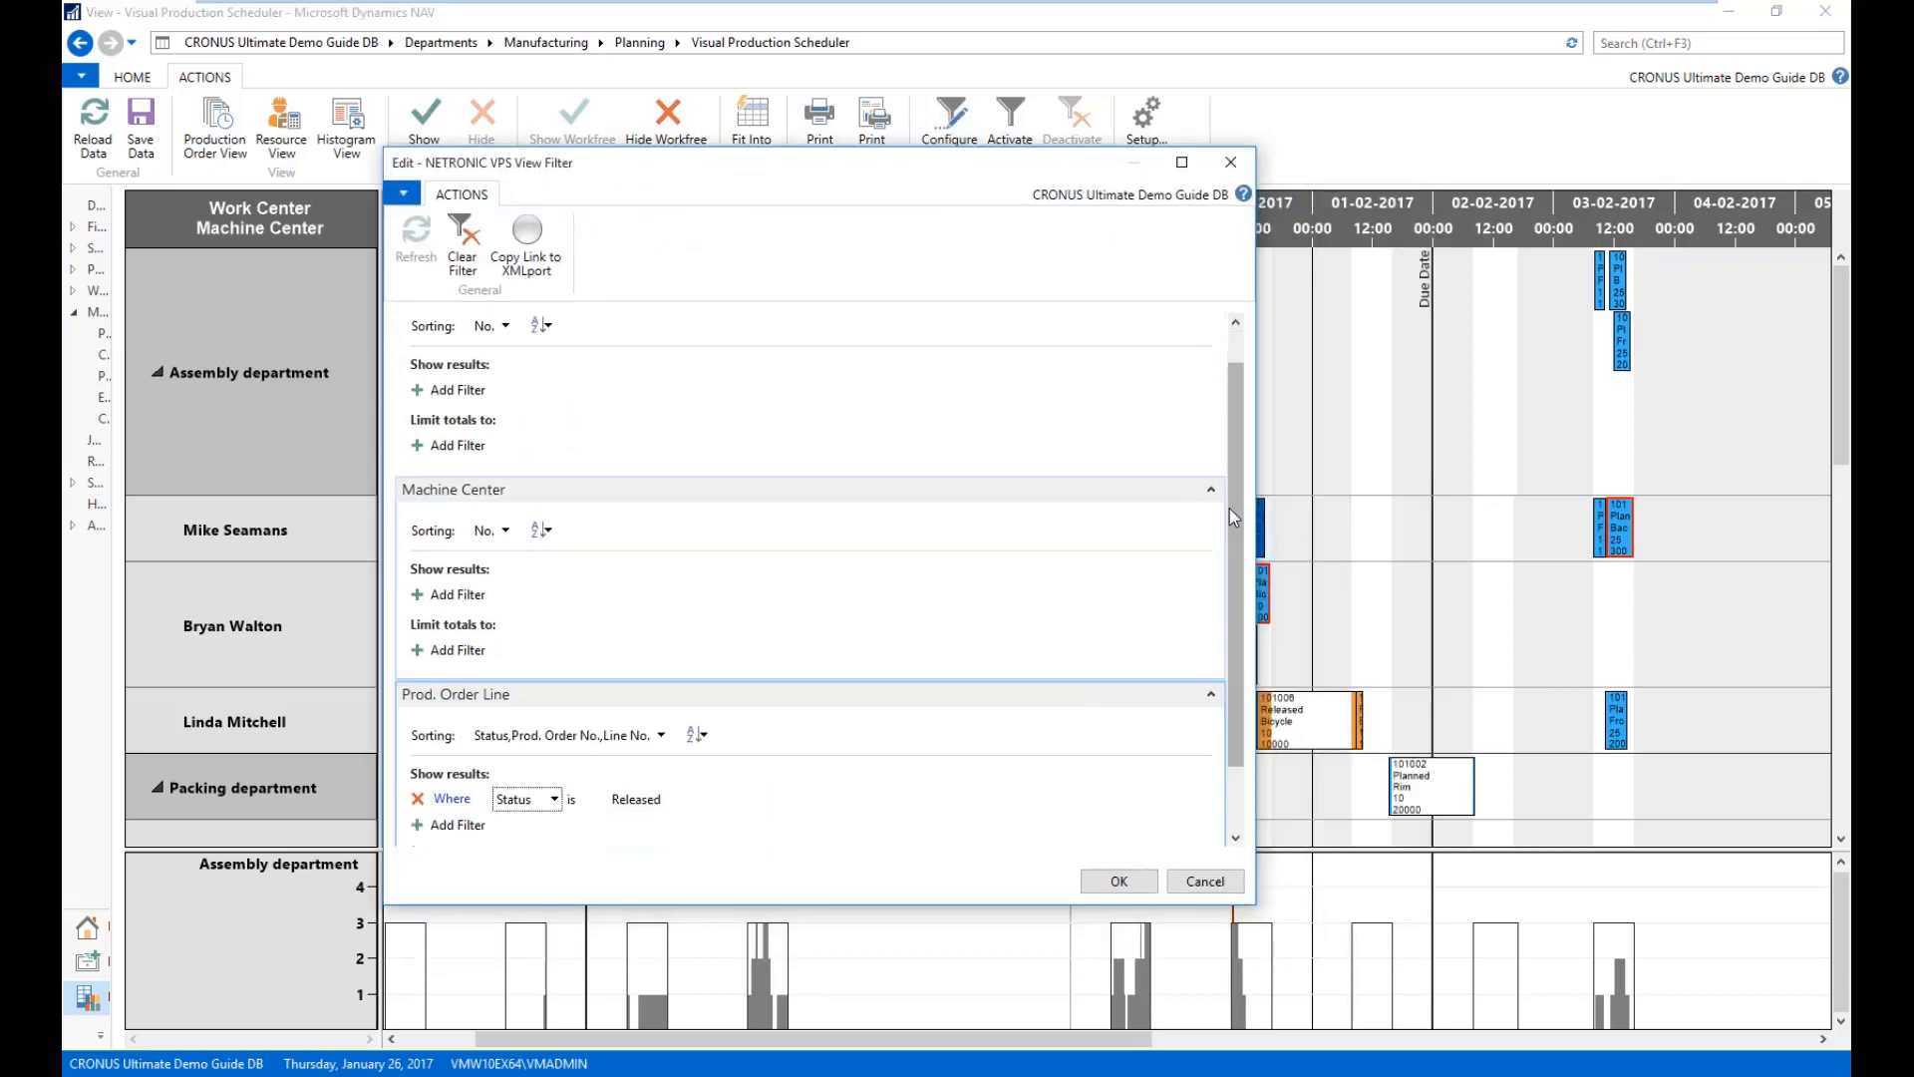
click(417, 717)
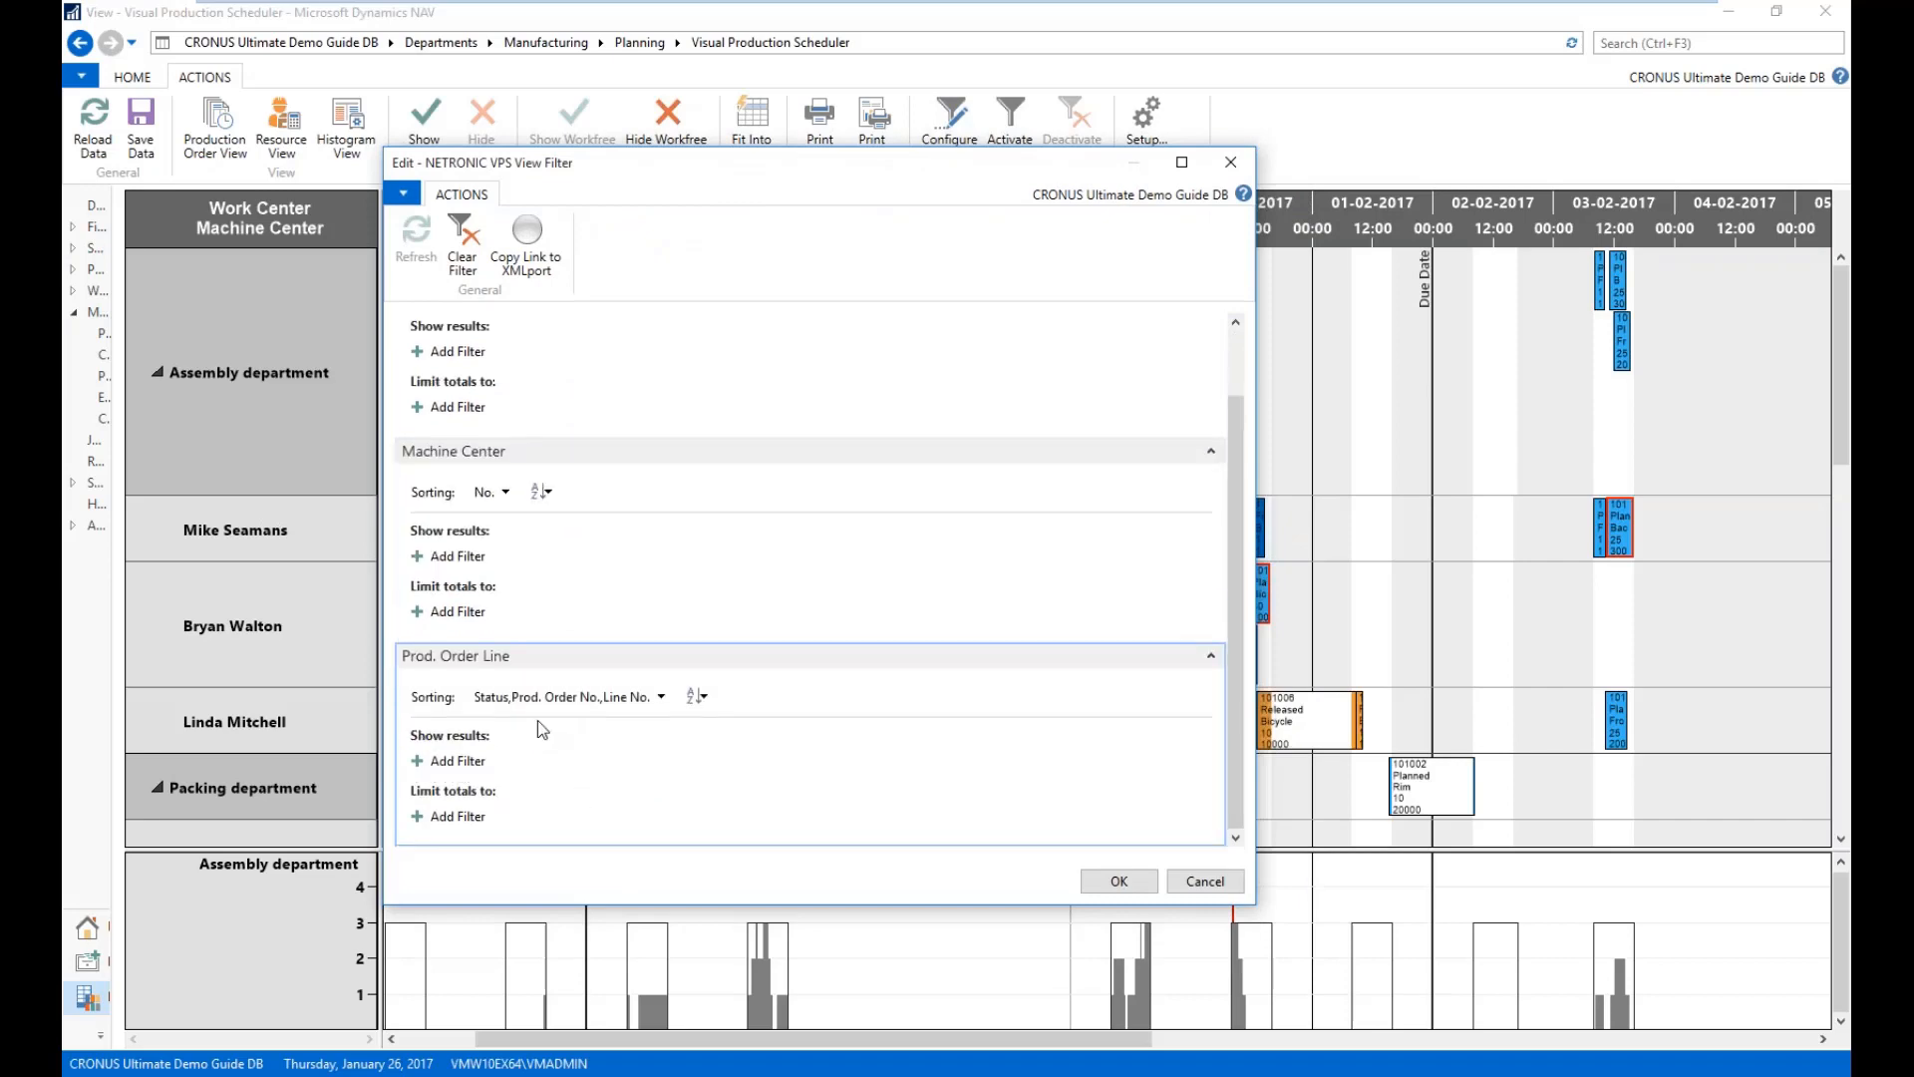
click(458, 760)
click(566, 763)
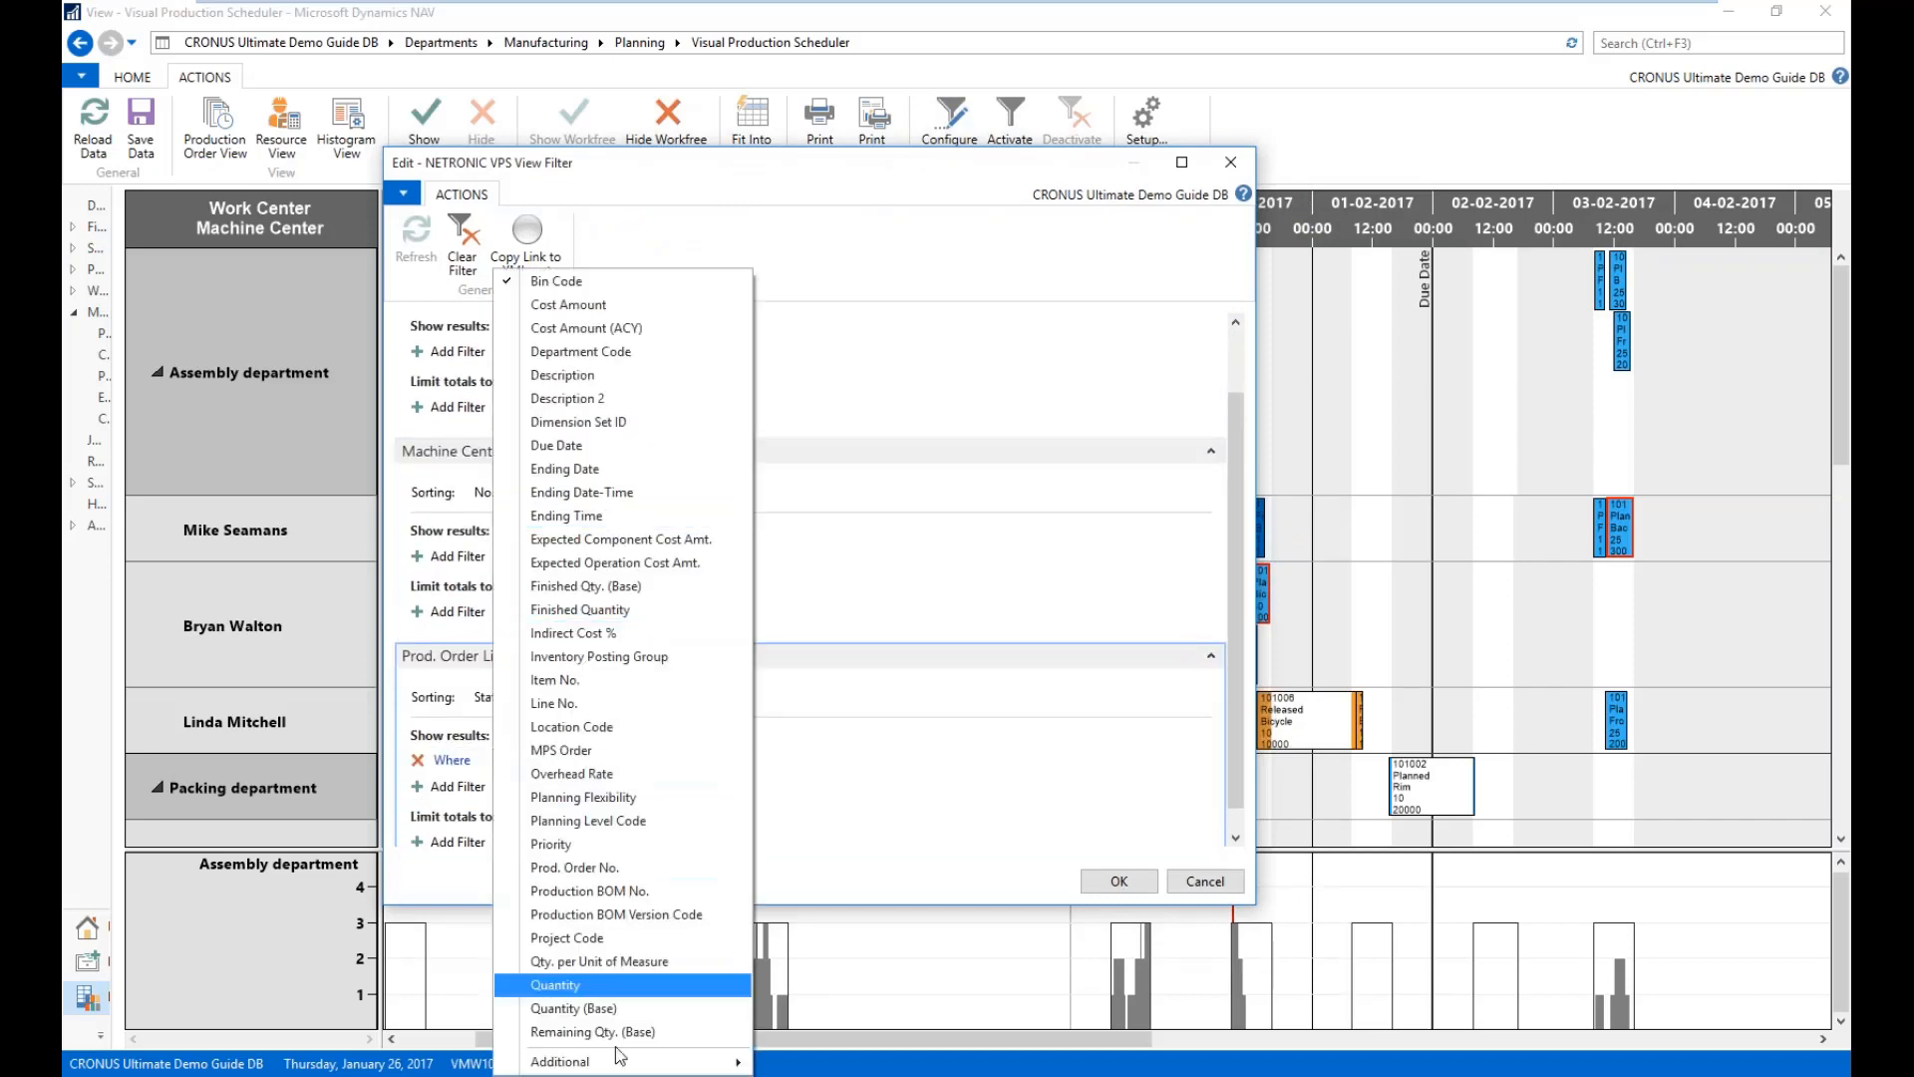
mouse_move(621, 1062)
click(827, 943)
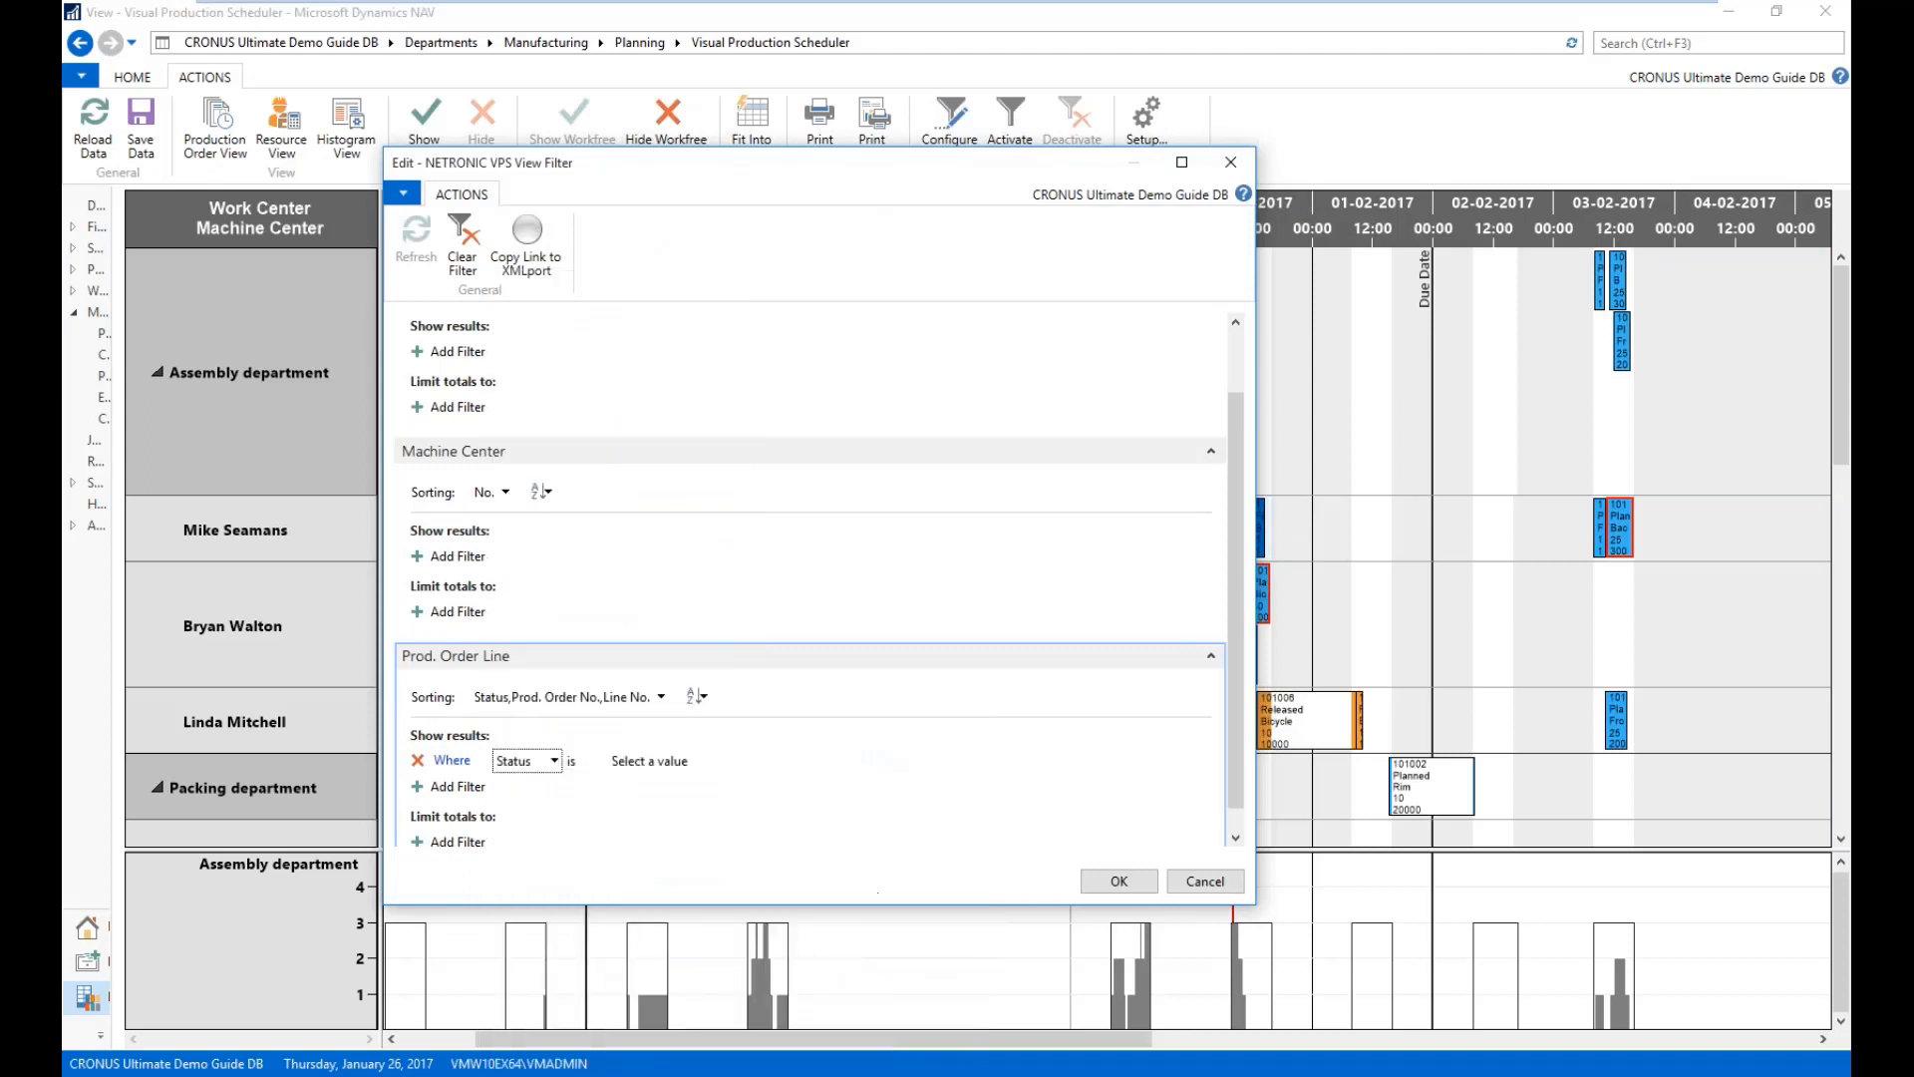
- Set the Prod. Order Line Status filter to Released and confirm the view filter
click(690, 768)
click(711, 765)
click(730, 814)
click(712, 763)
click(654, 839)
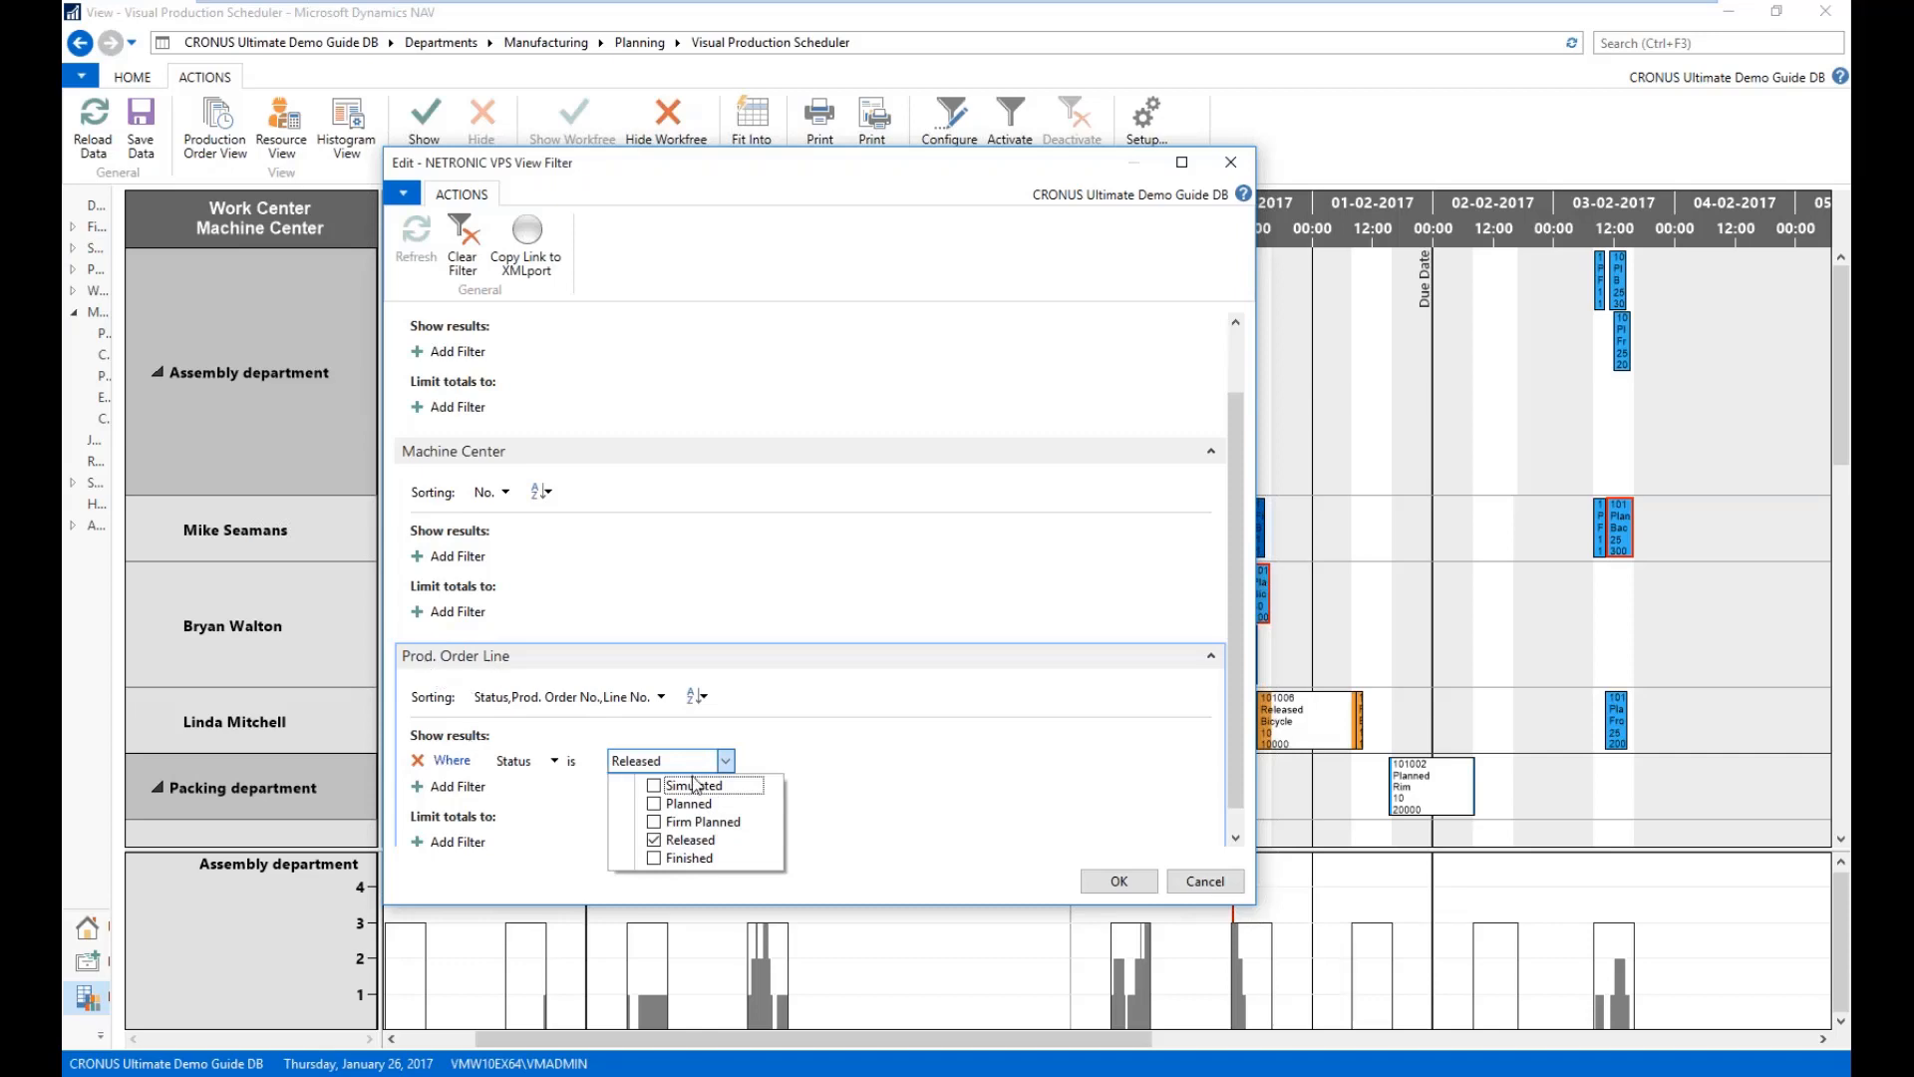
scroll(844, 846, down, 1)
click(1115, 881)
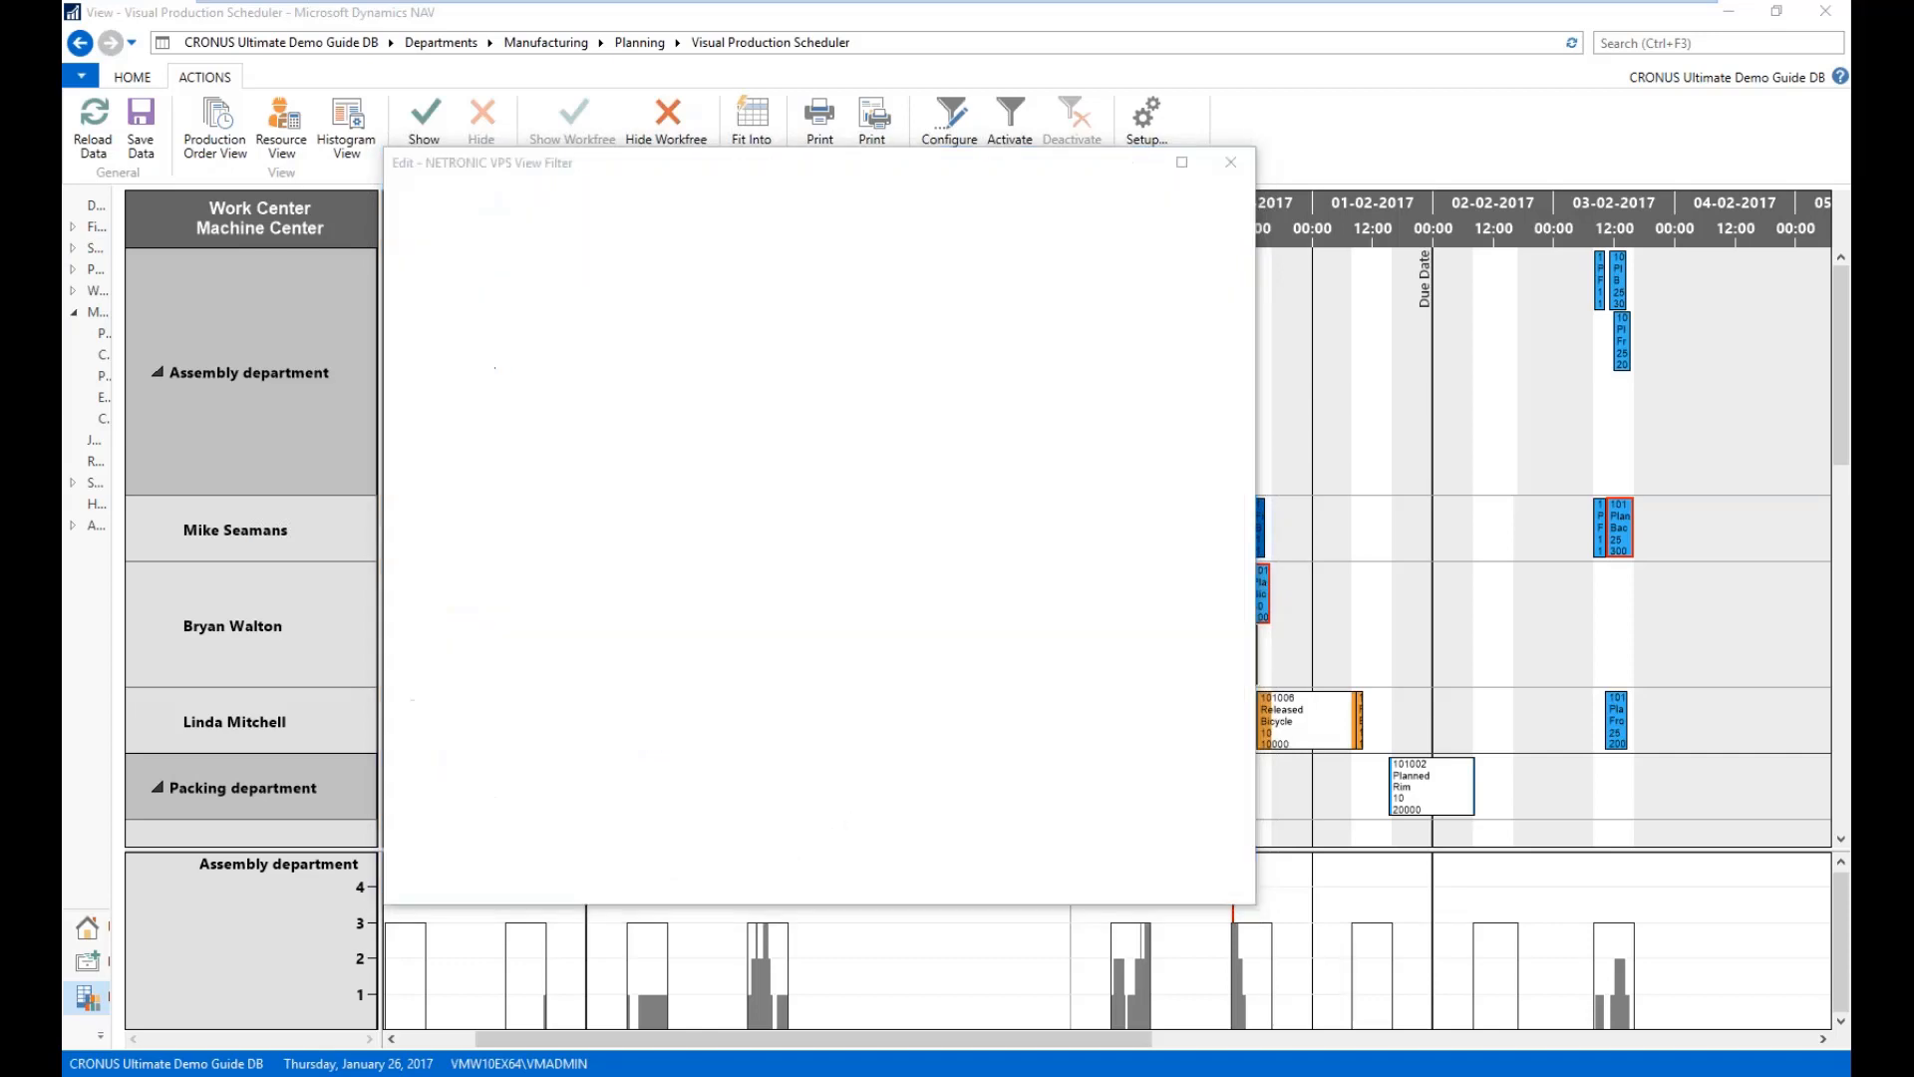
- Activate the view filter and review the released operations across the departments and the Assembly department's load
click(1010, 140)
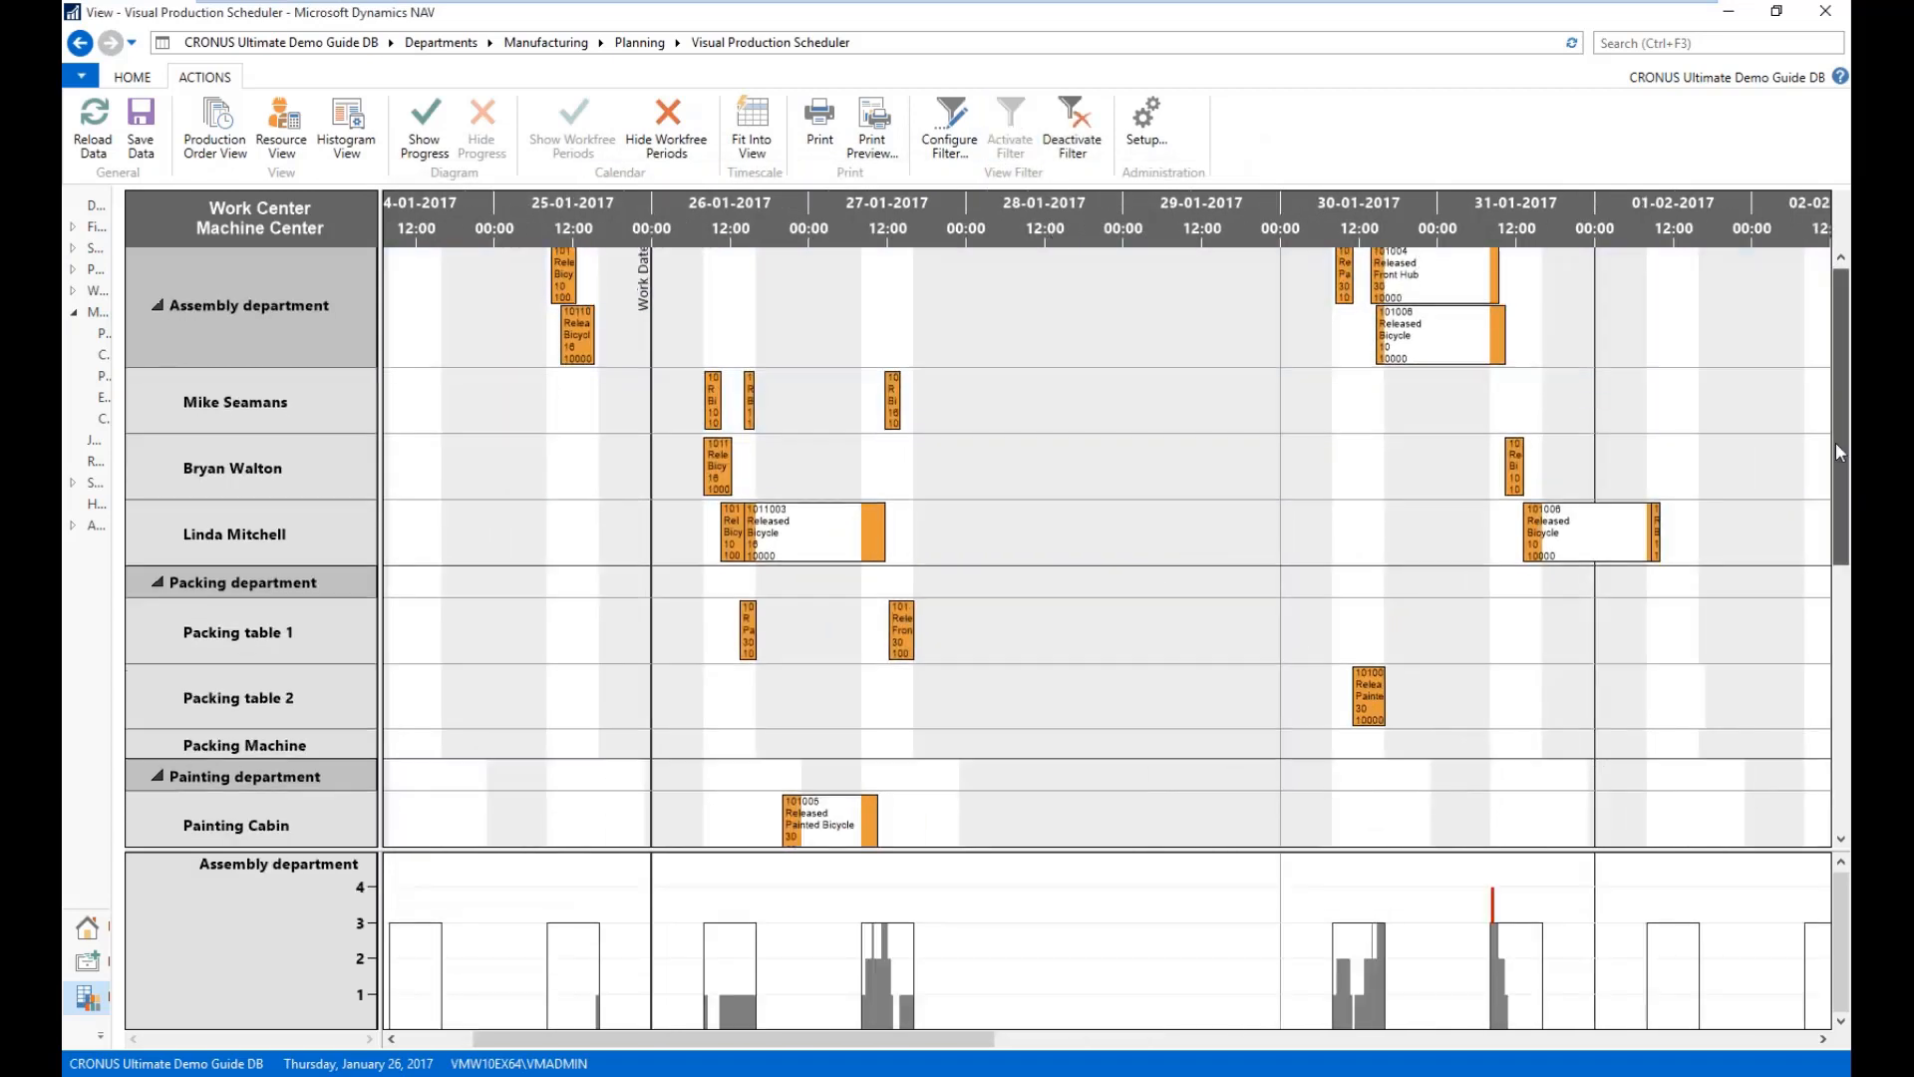
mouse_move(1834, 441)
mouse_down()
mouse_move(1827, 653)
mouse_move(1814, 315)
mouse_up()
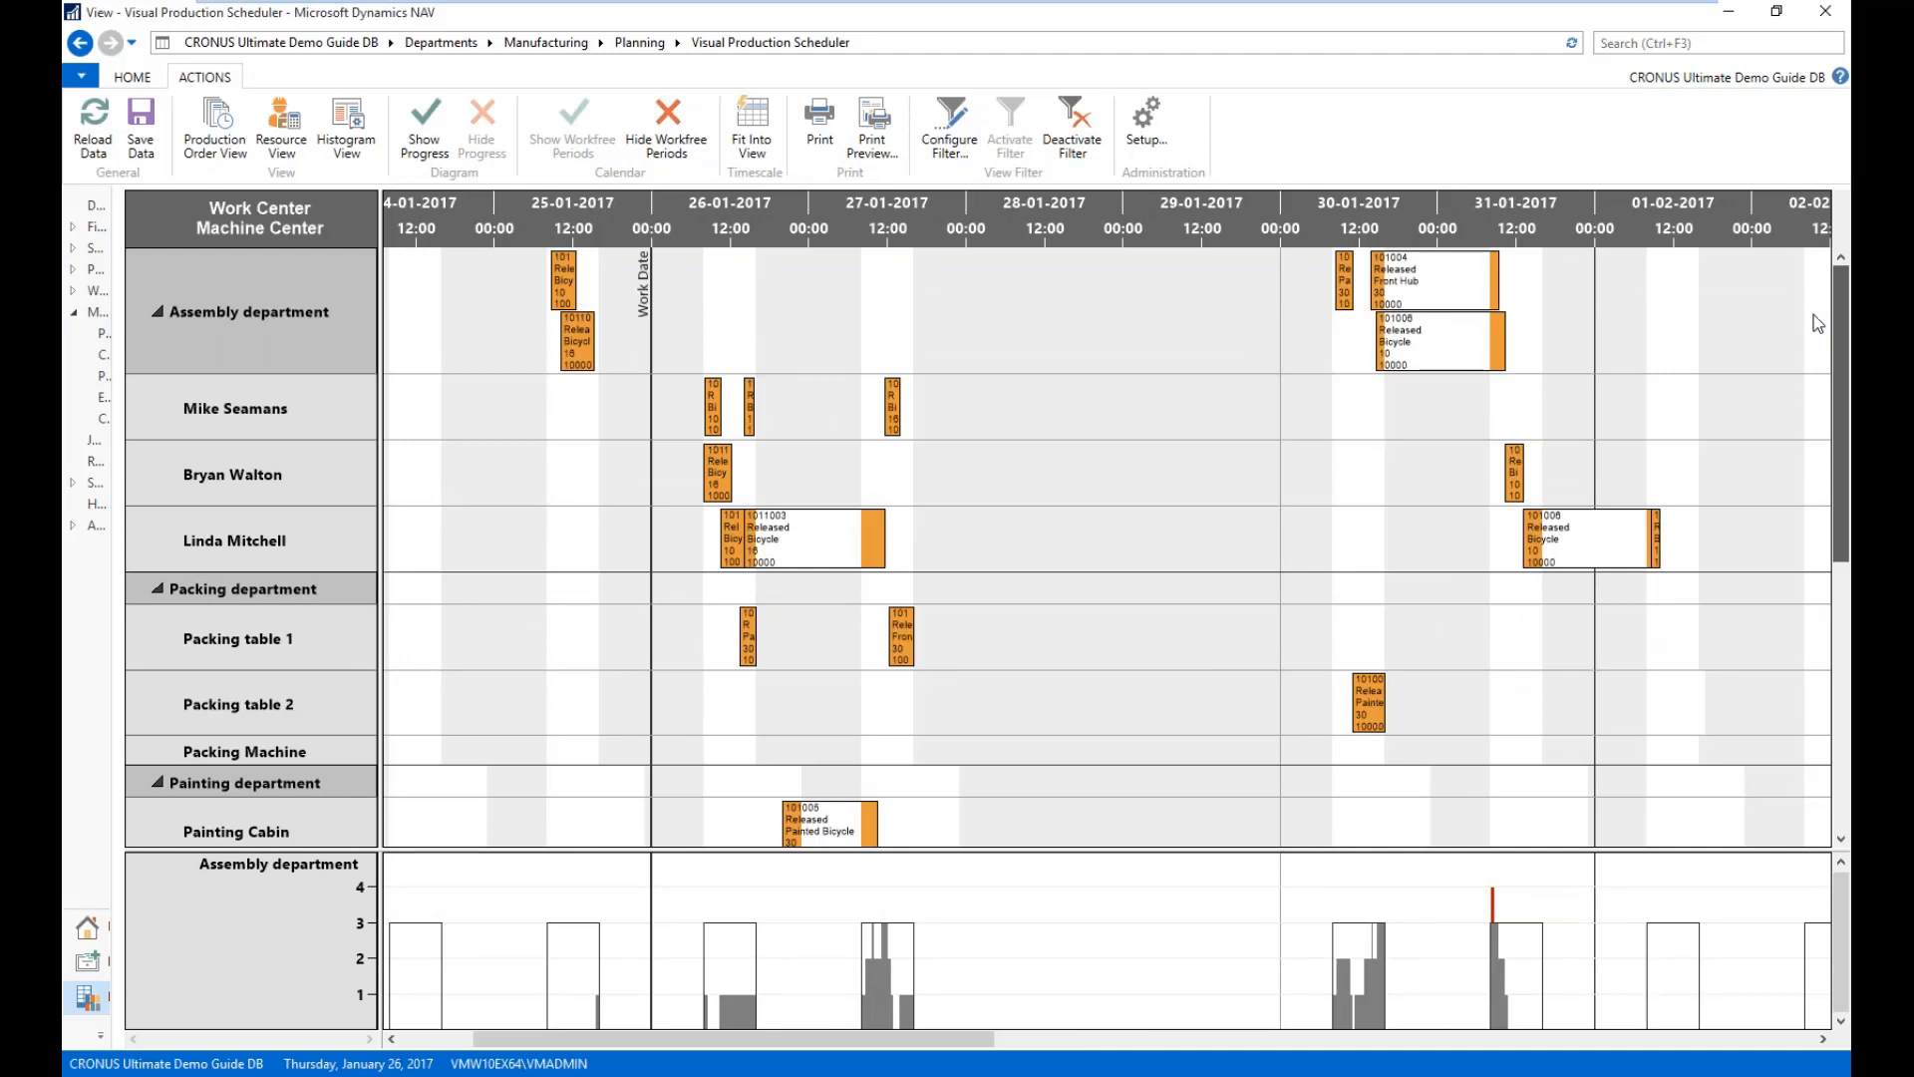
click(857, 395)
click(1060, 358)
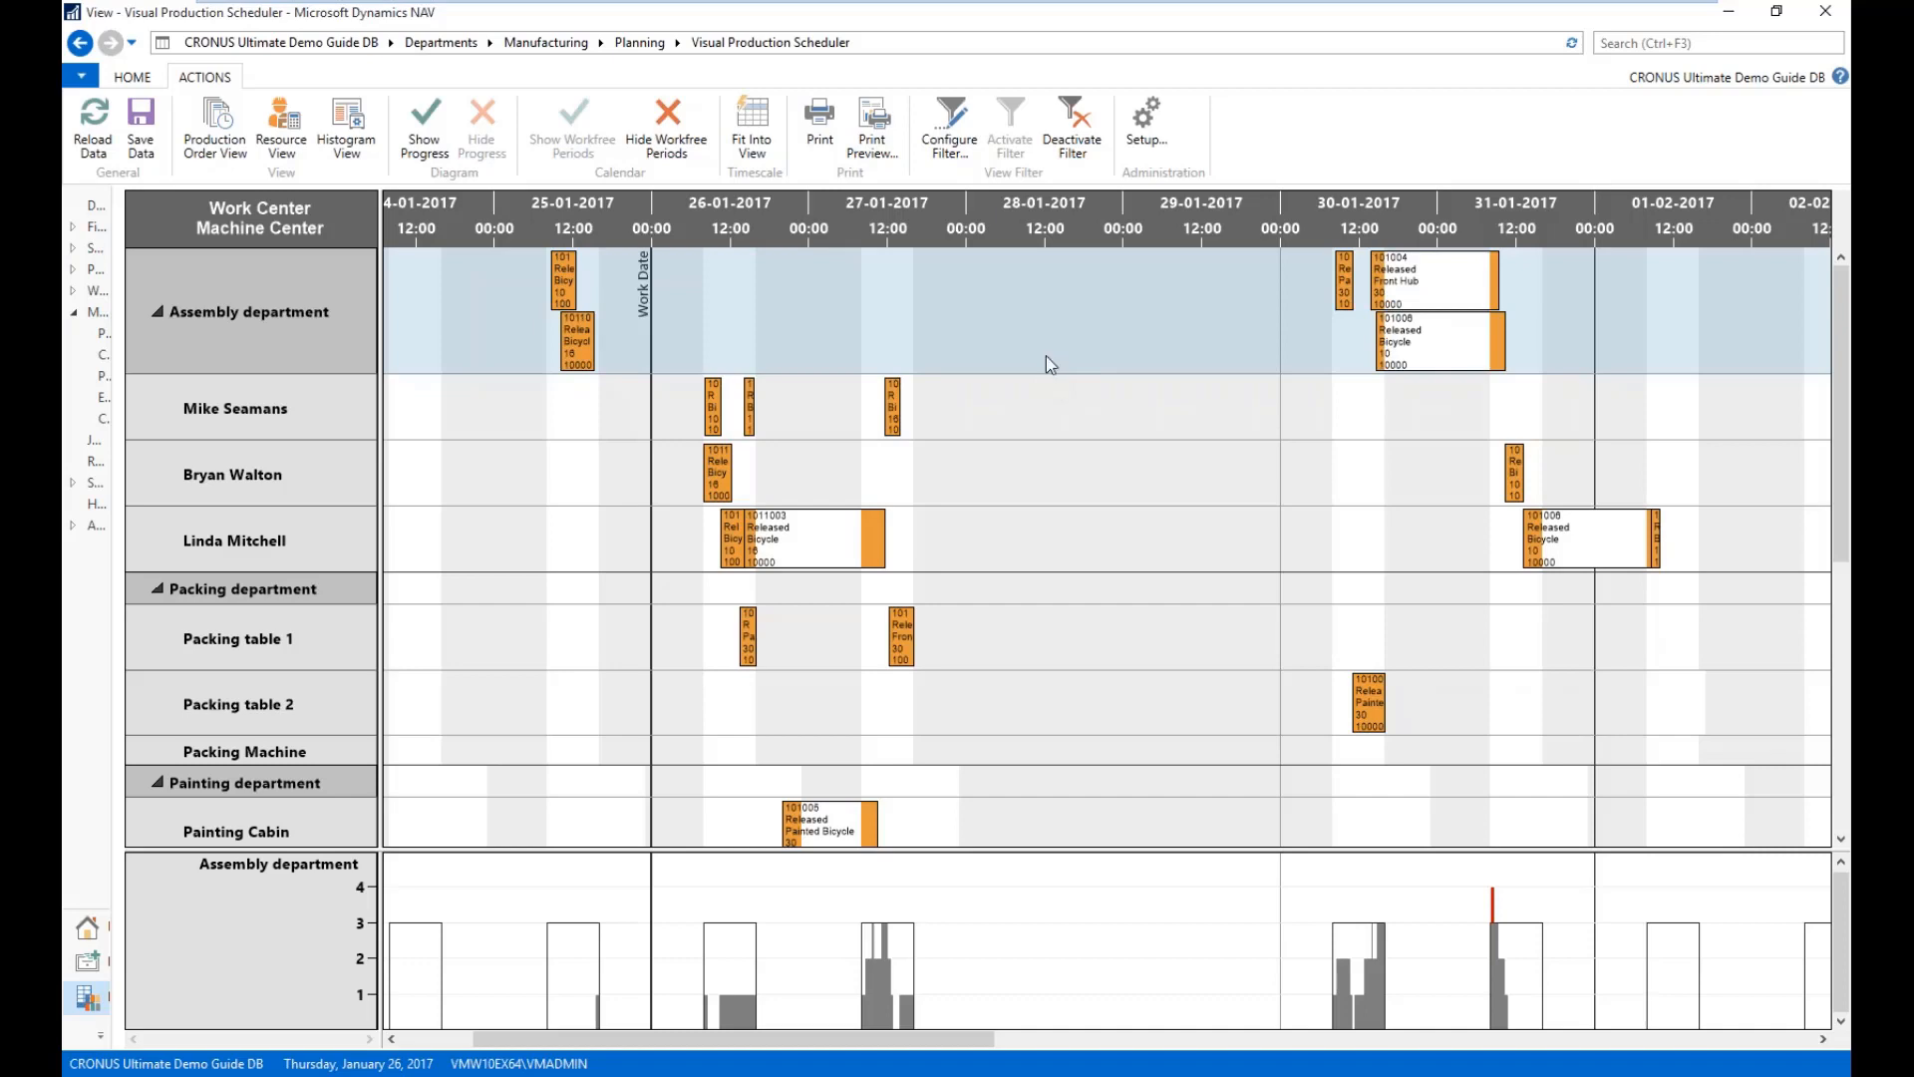
- Deactivate the view filter and inspect the details of operation 20 of production order 101006
click(1072, 124)
drag(923, 223, 854, 208)
click(1068, 610)
mouse_move(1069, 610)
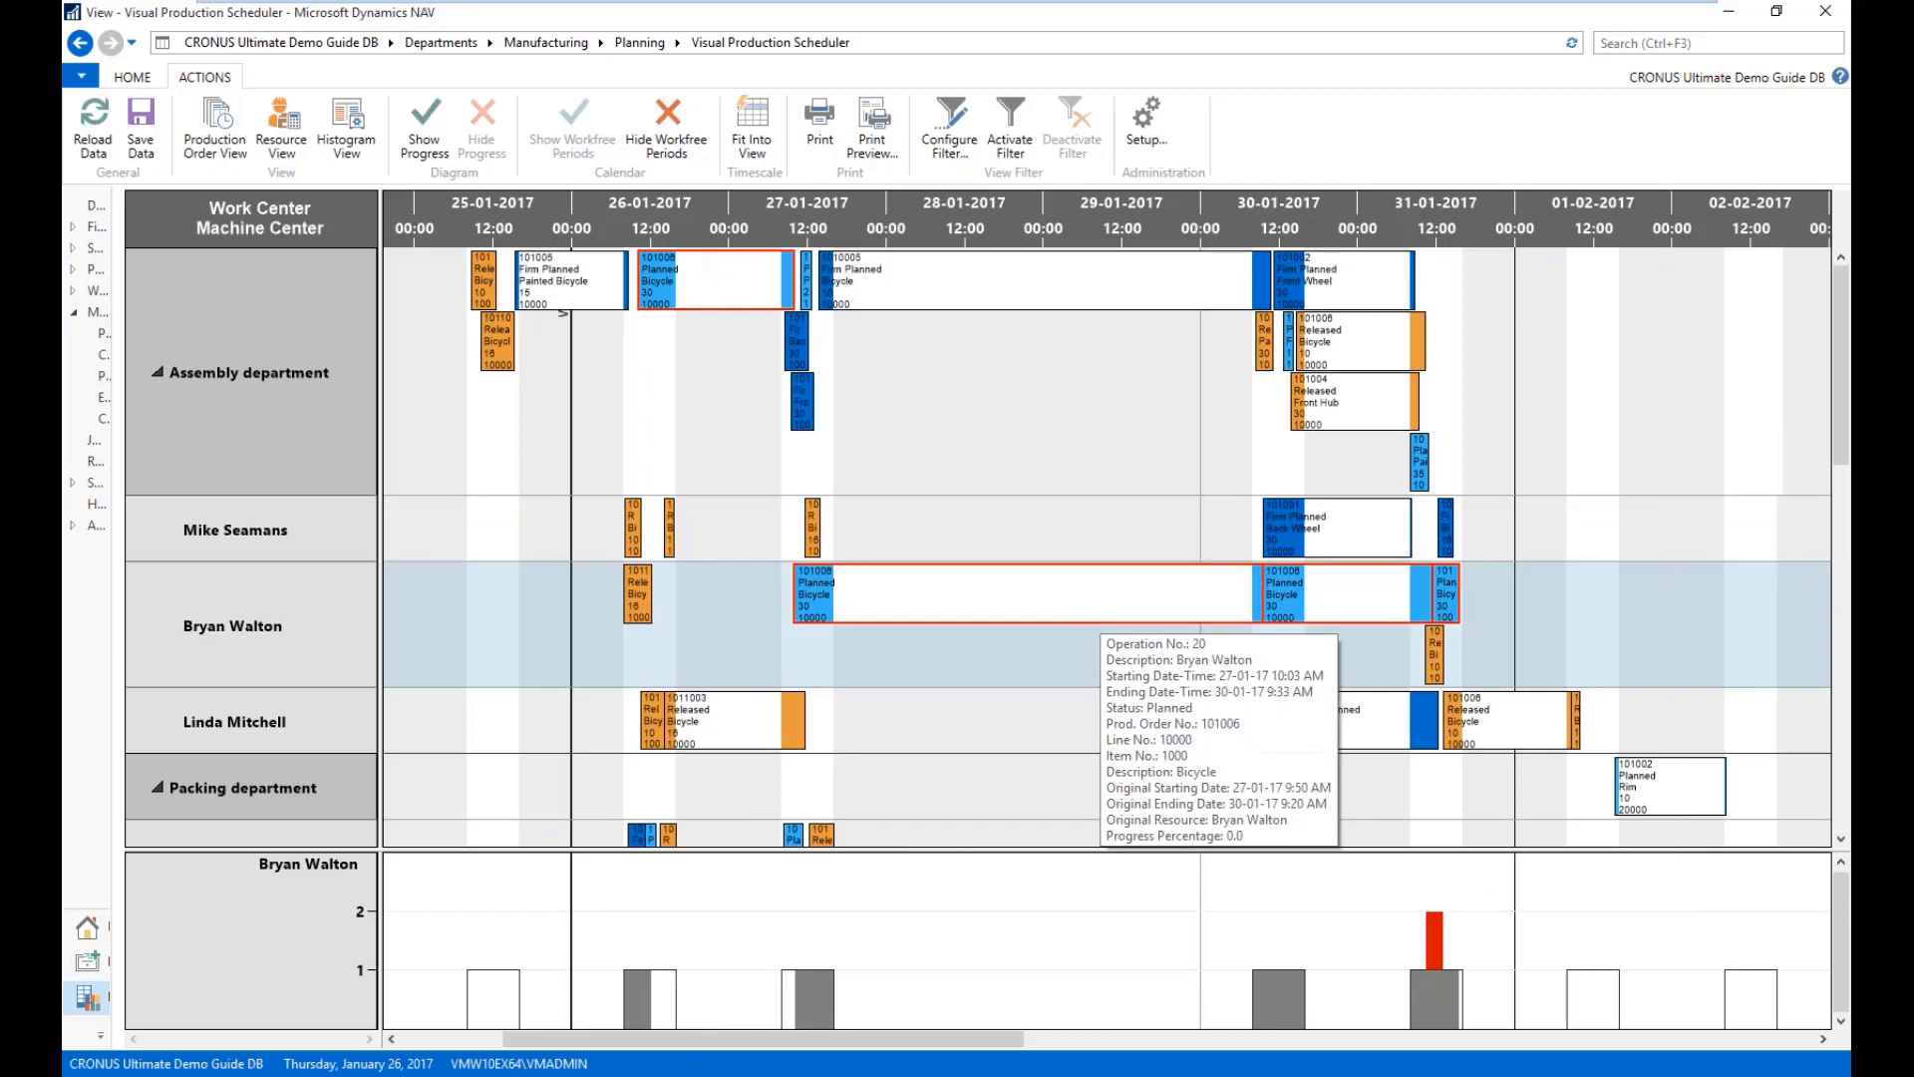
- Switch the schedule to the Histogram View and check the work and machine center loads from 26-01-2017 to 03-02-2017
click(346, 135)
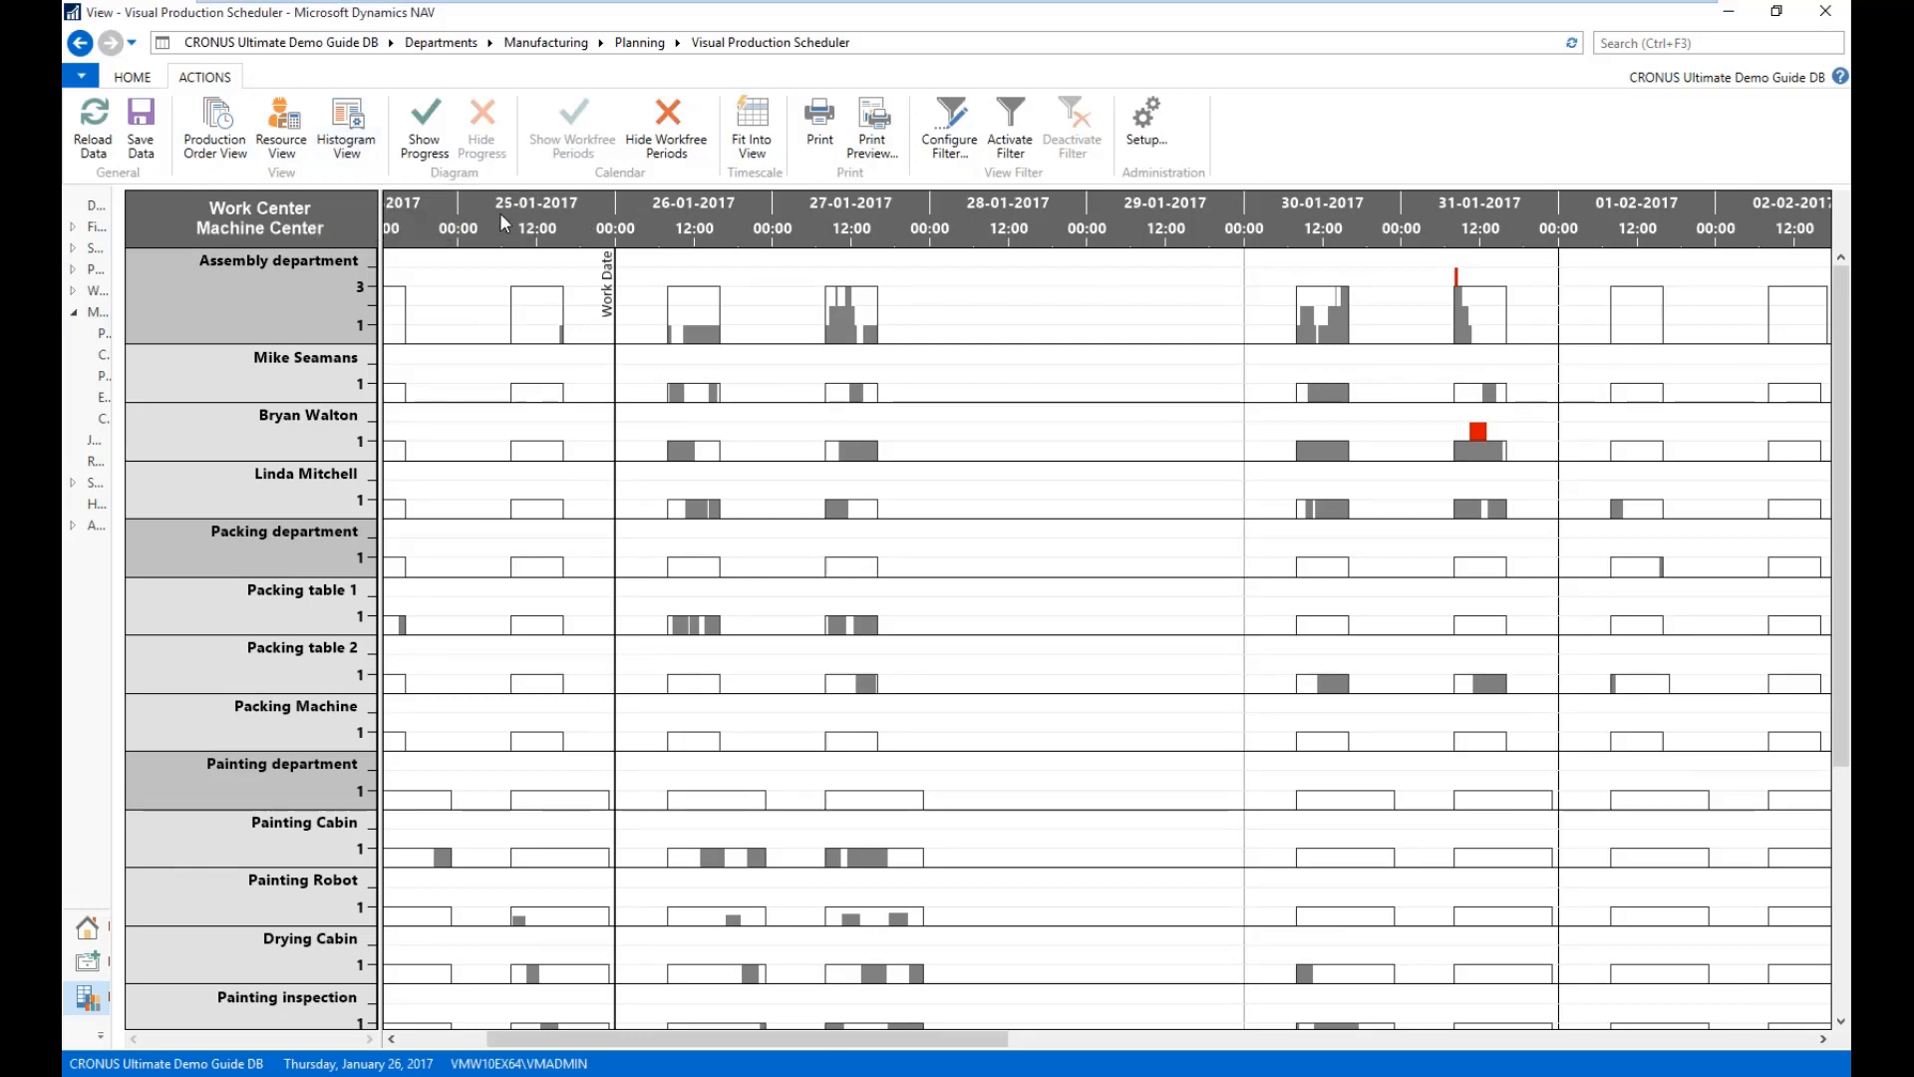
drag(986, 234, 958, 236)
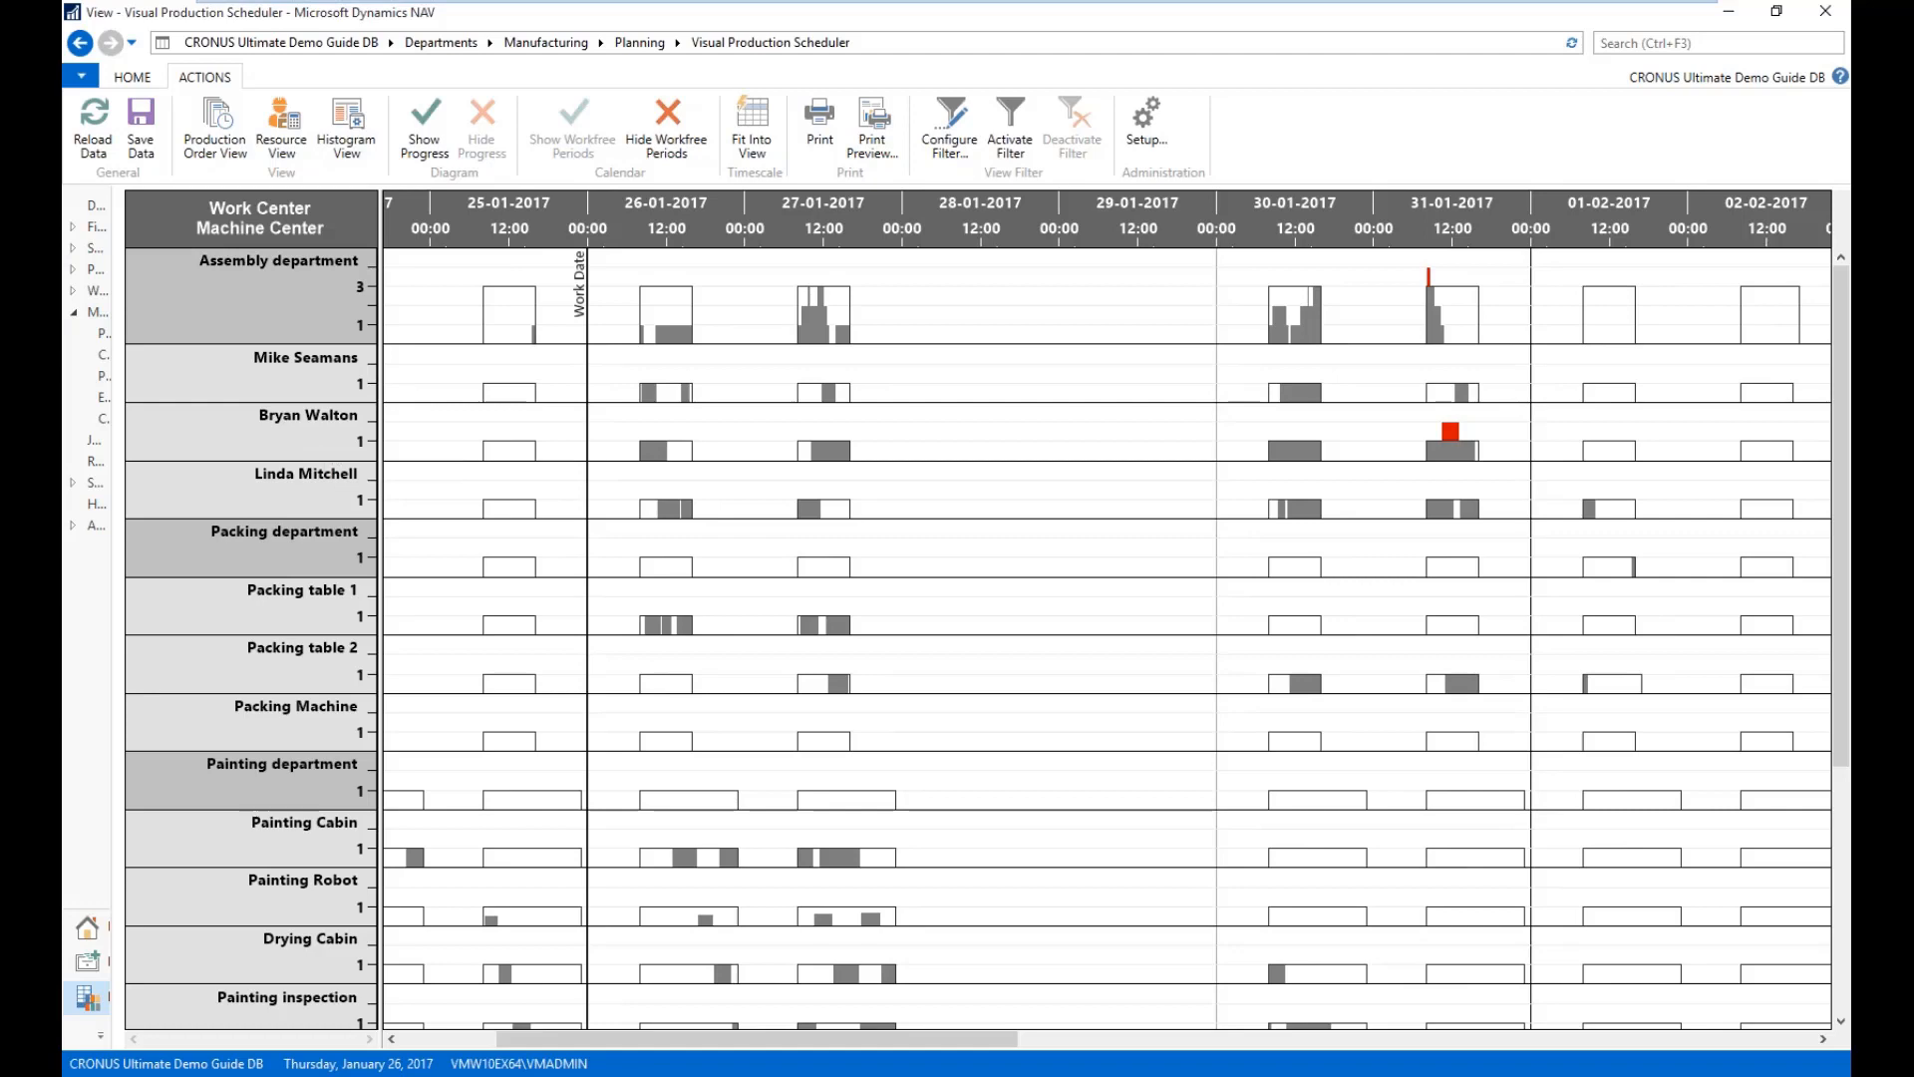
scroll(848, 222, right, 1)
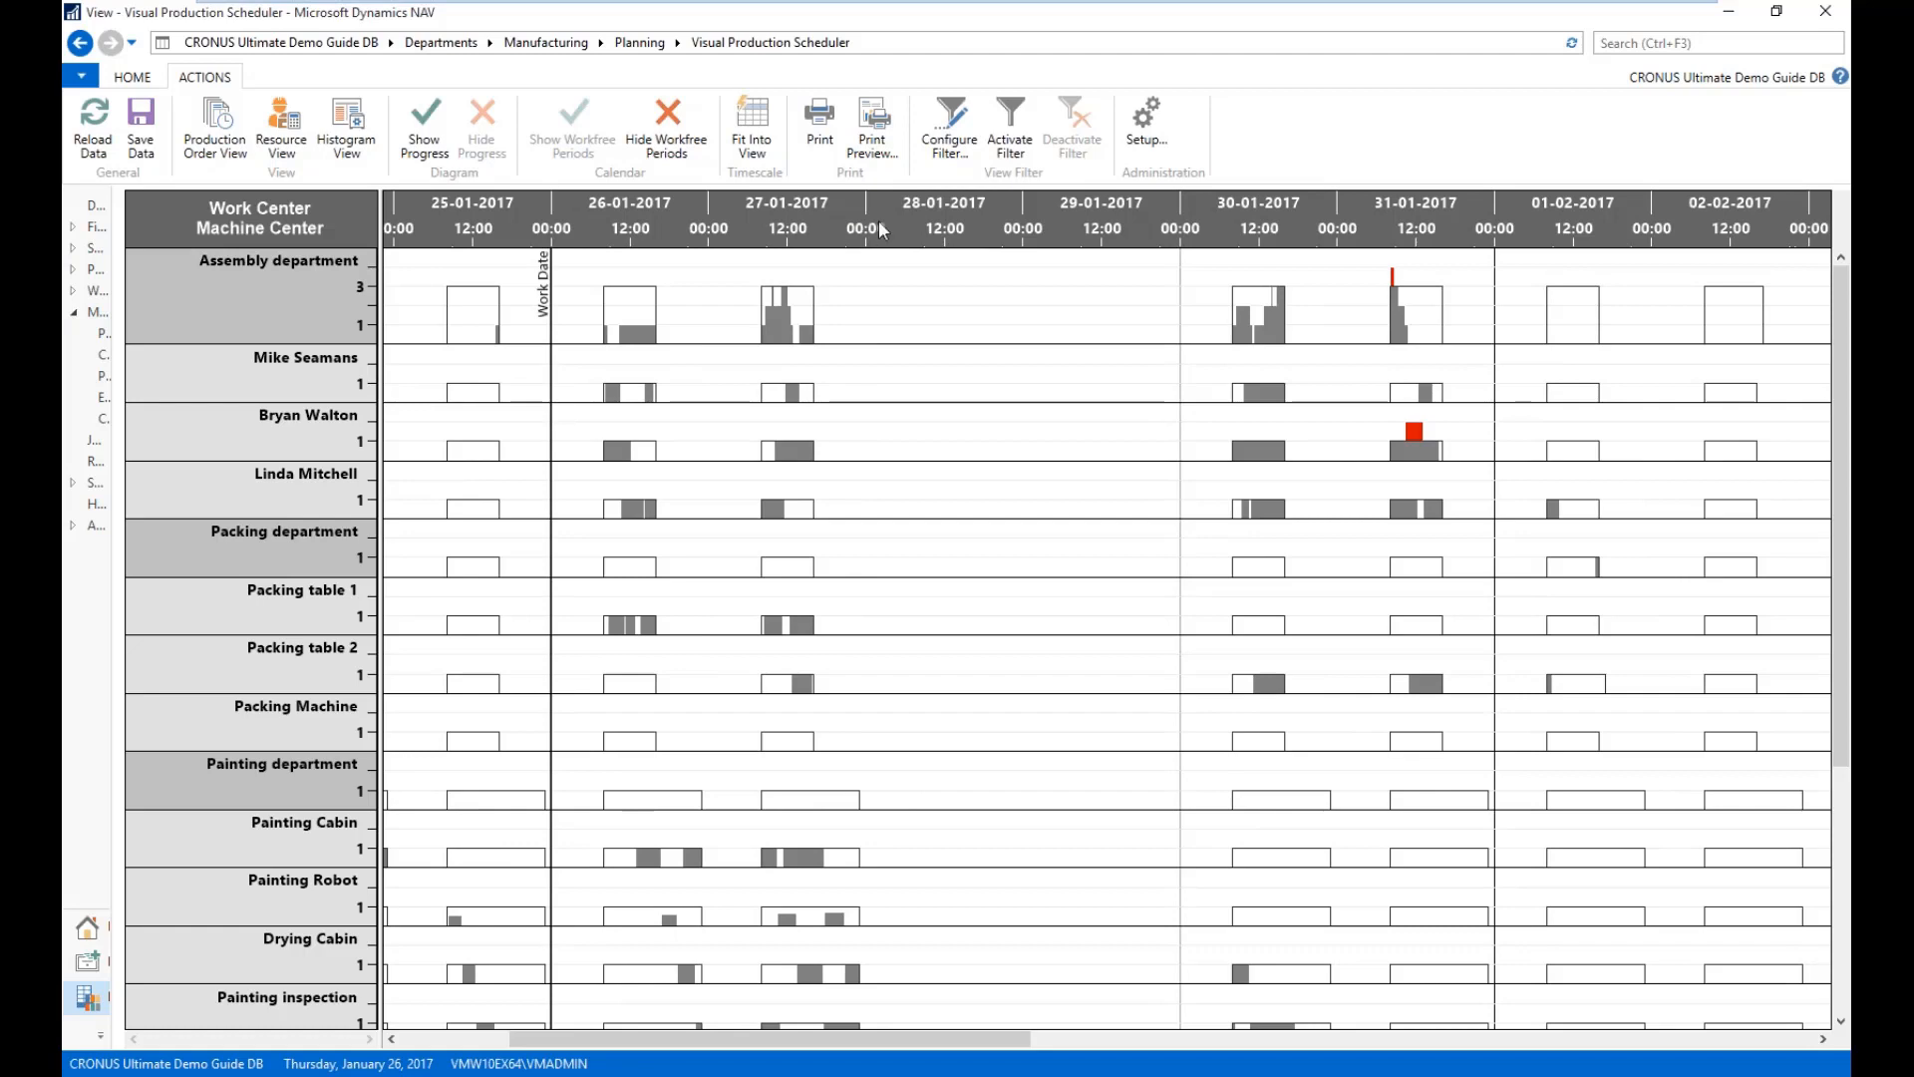
scroll(877, 219, right, 1)
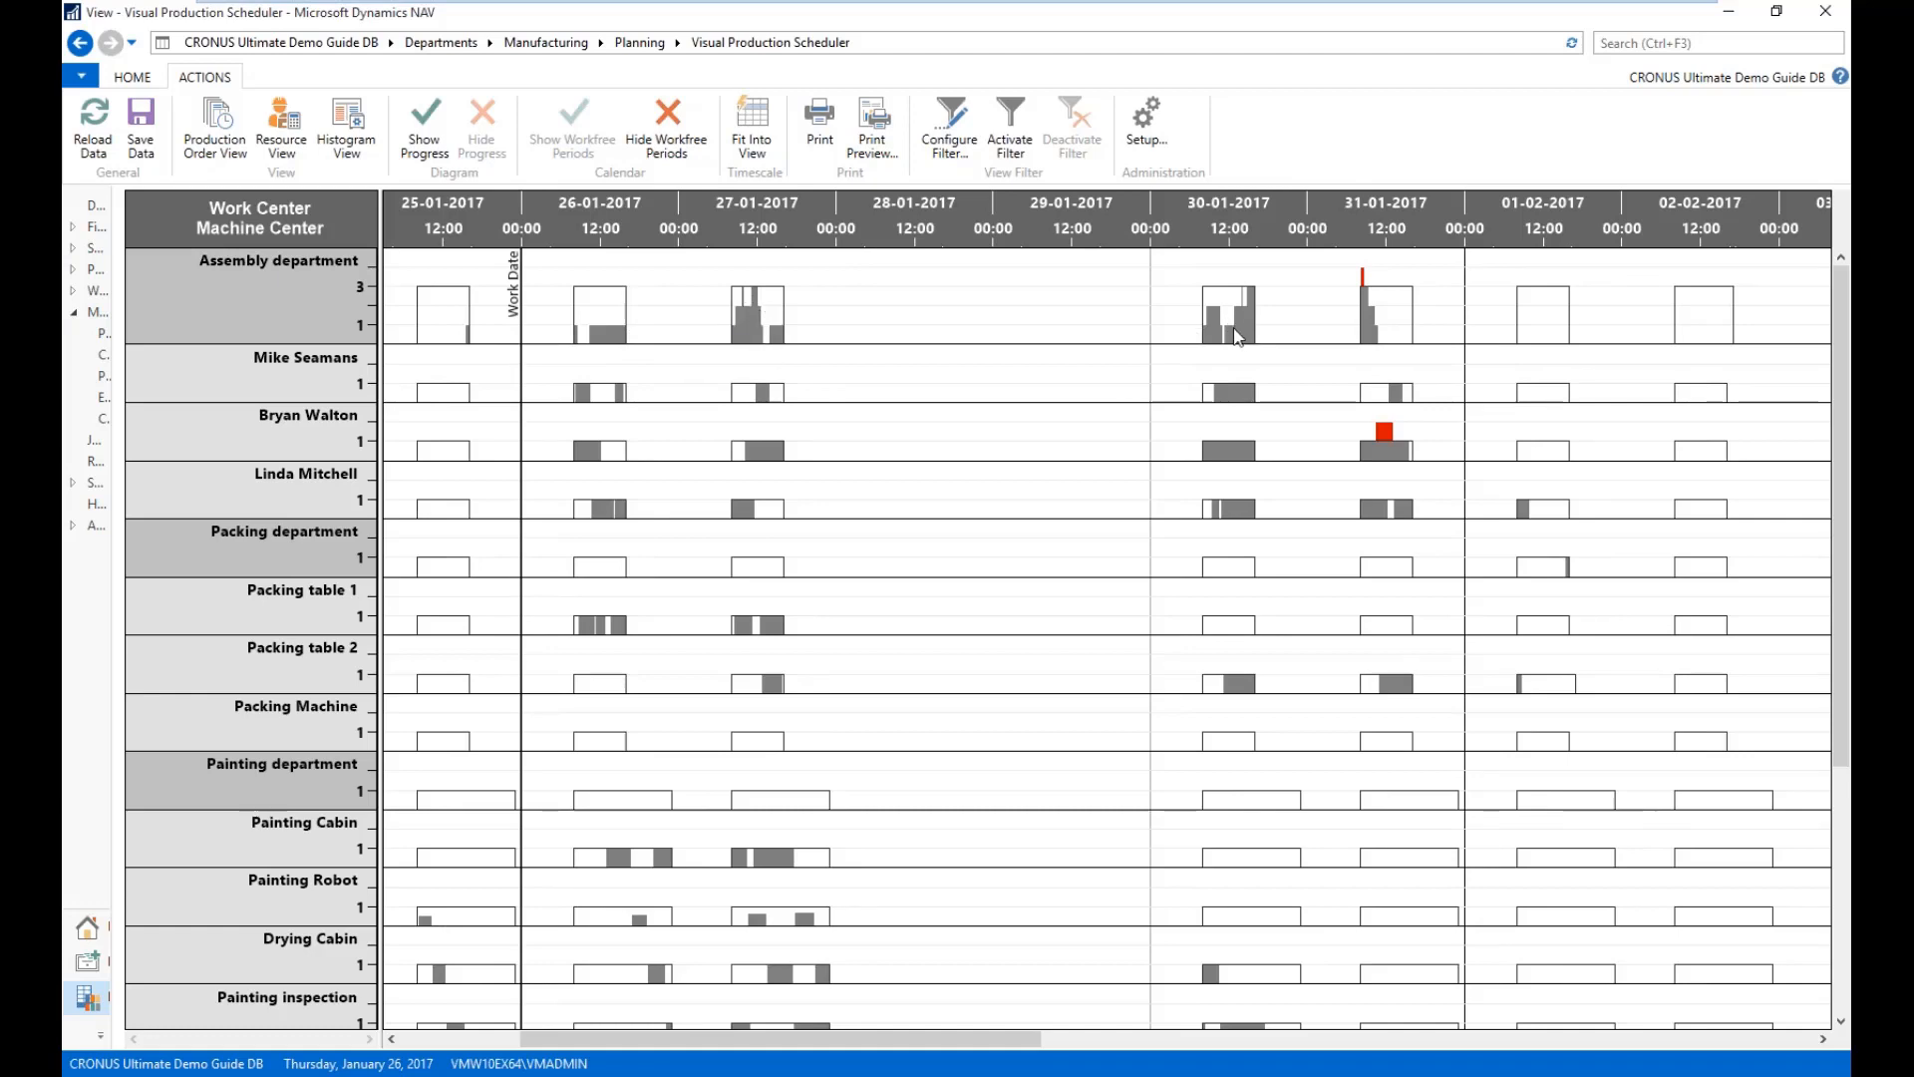
drag(1233, 244, 1191, 245)
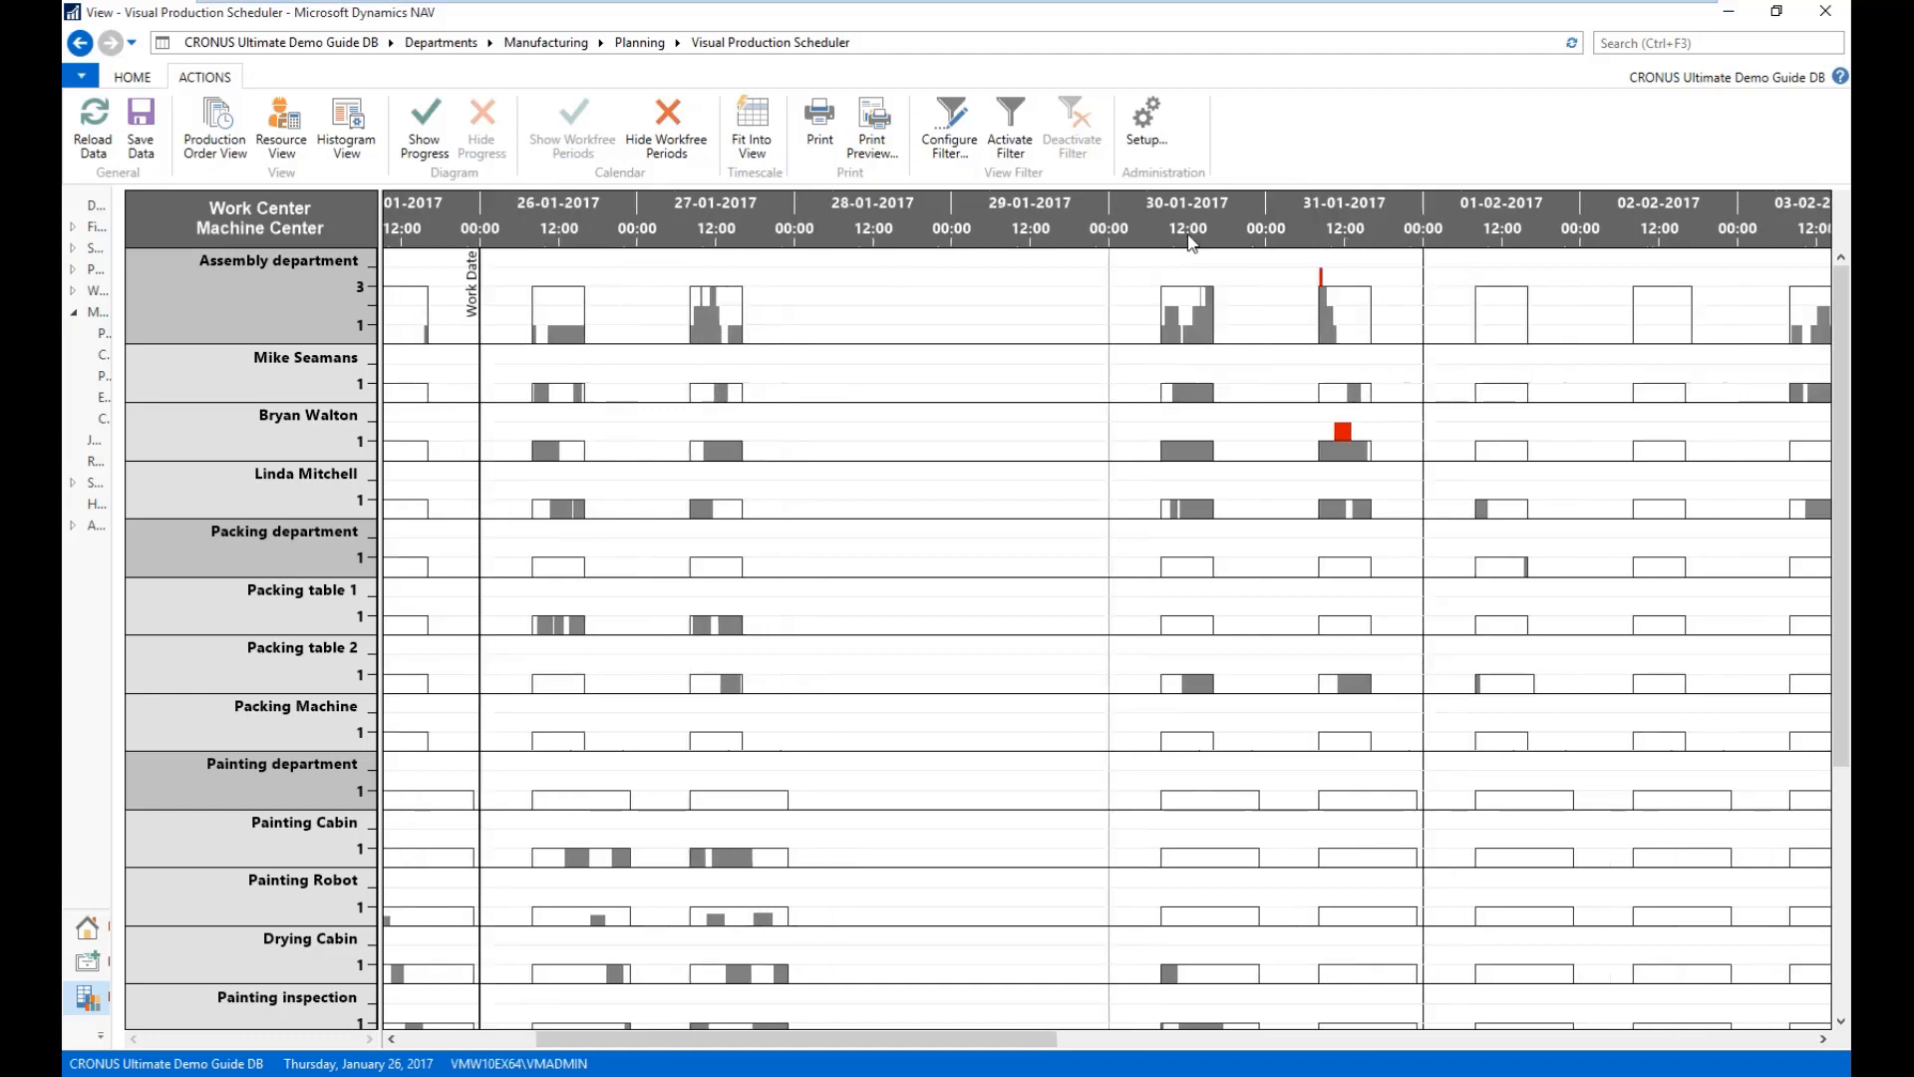
- Examine the load histograms of all departments over calendar weeks 04 to 07, including the drilling and CNC machines
scroll(1192, 244, down, 4)
scroll(1020, 221, down, 2)
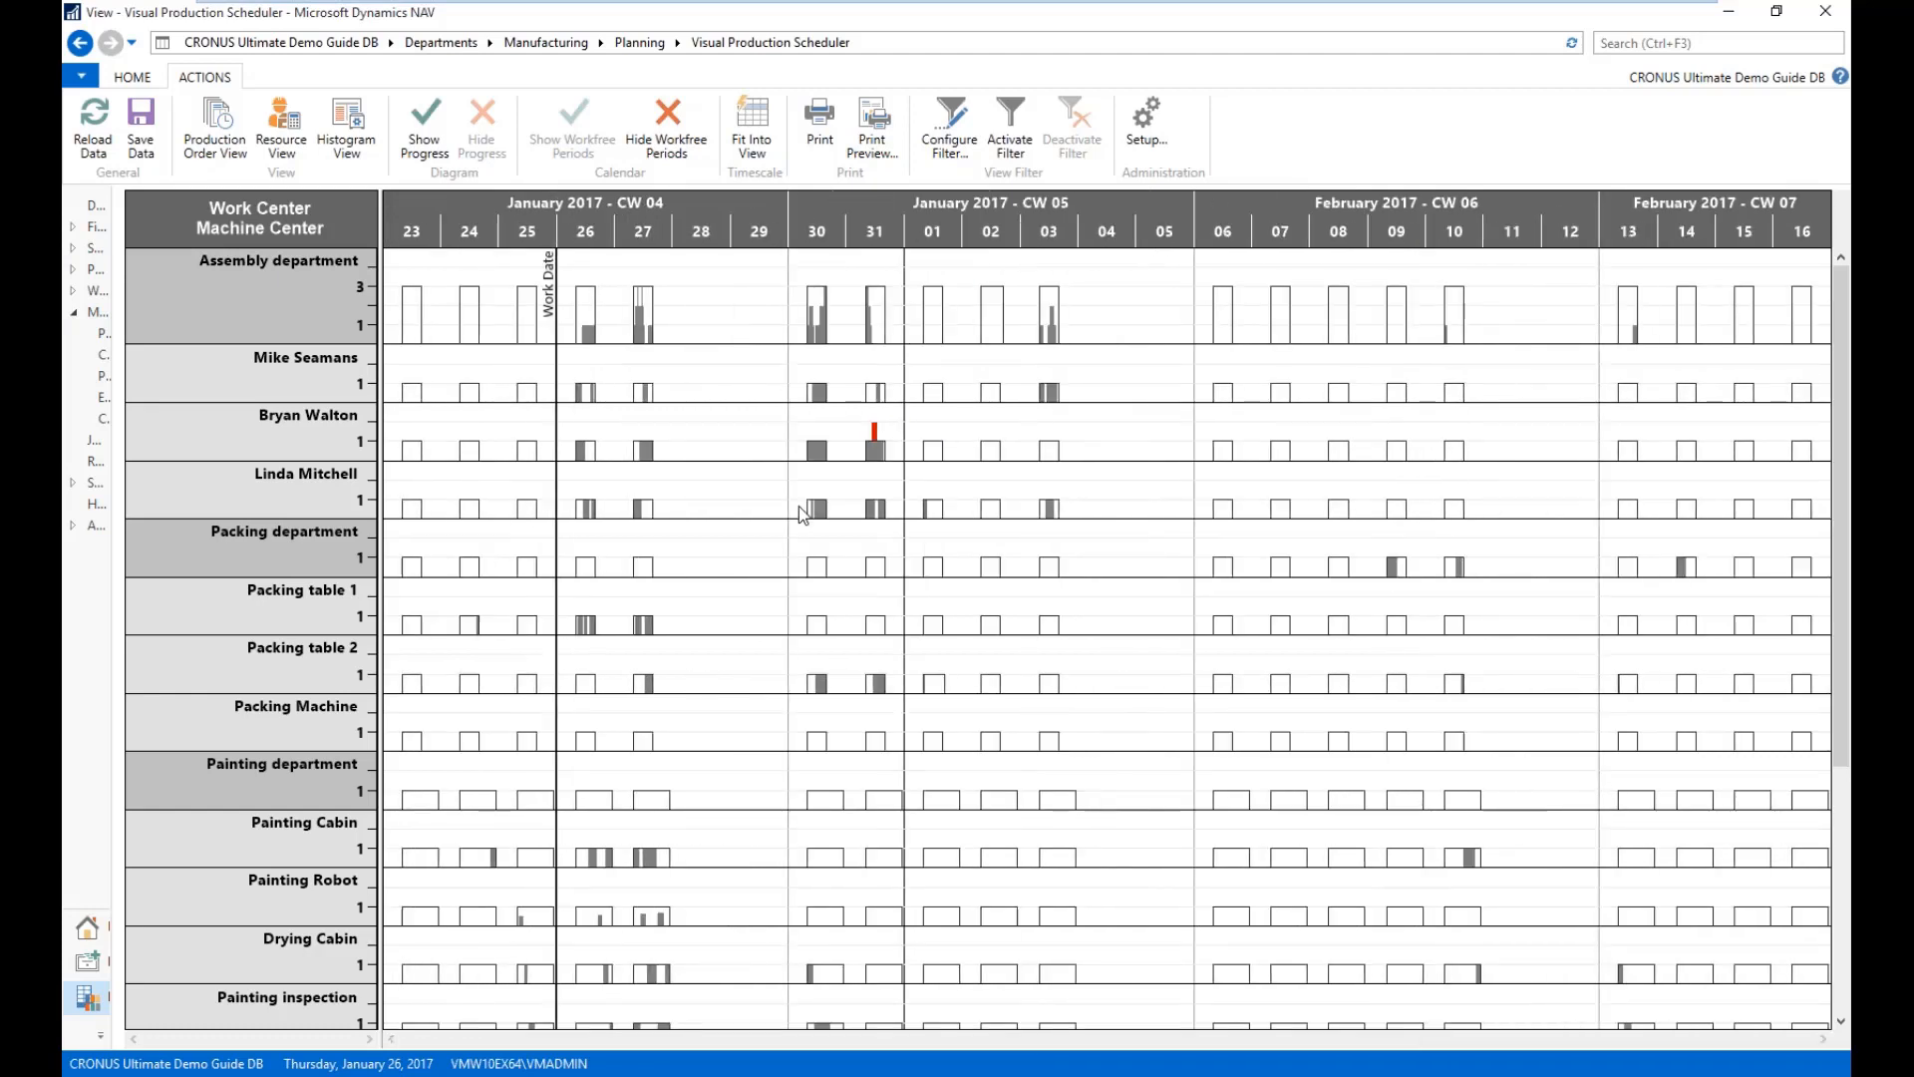
mouse_move(1842, 423)
mouse_down()
mouse_move(1832, 713)
mouse_move(1830, 389)
mouse_up()
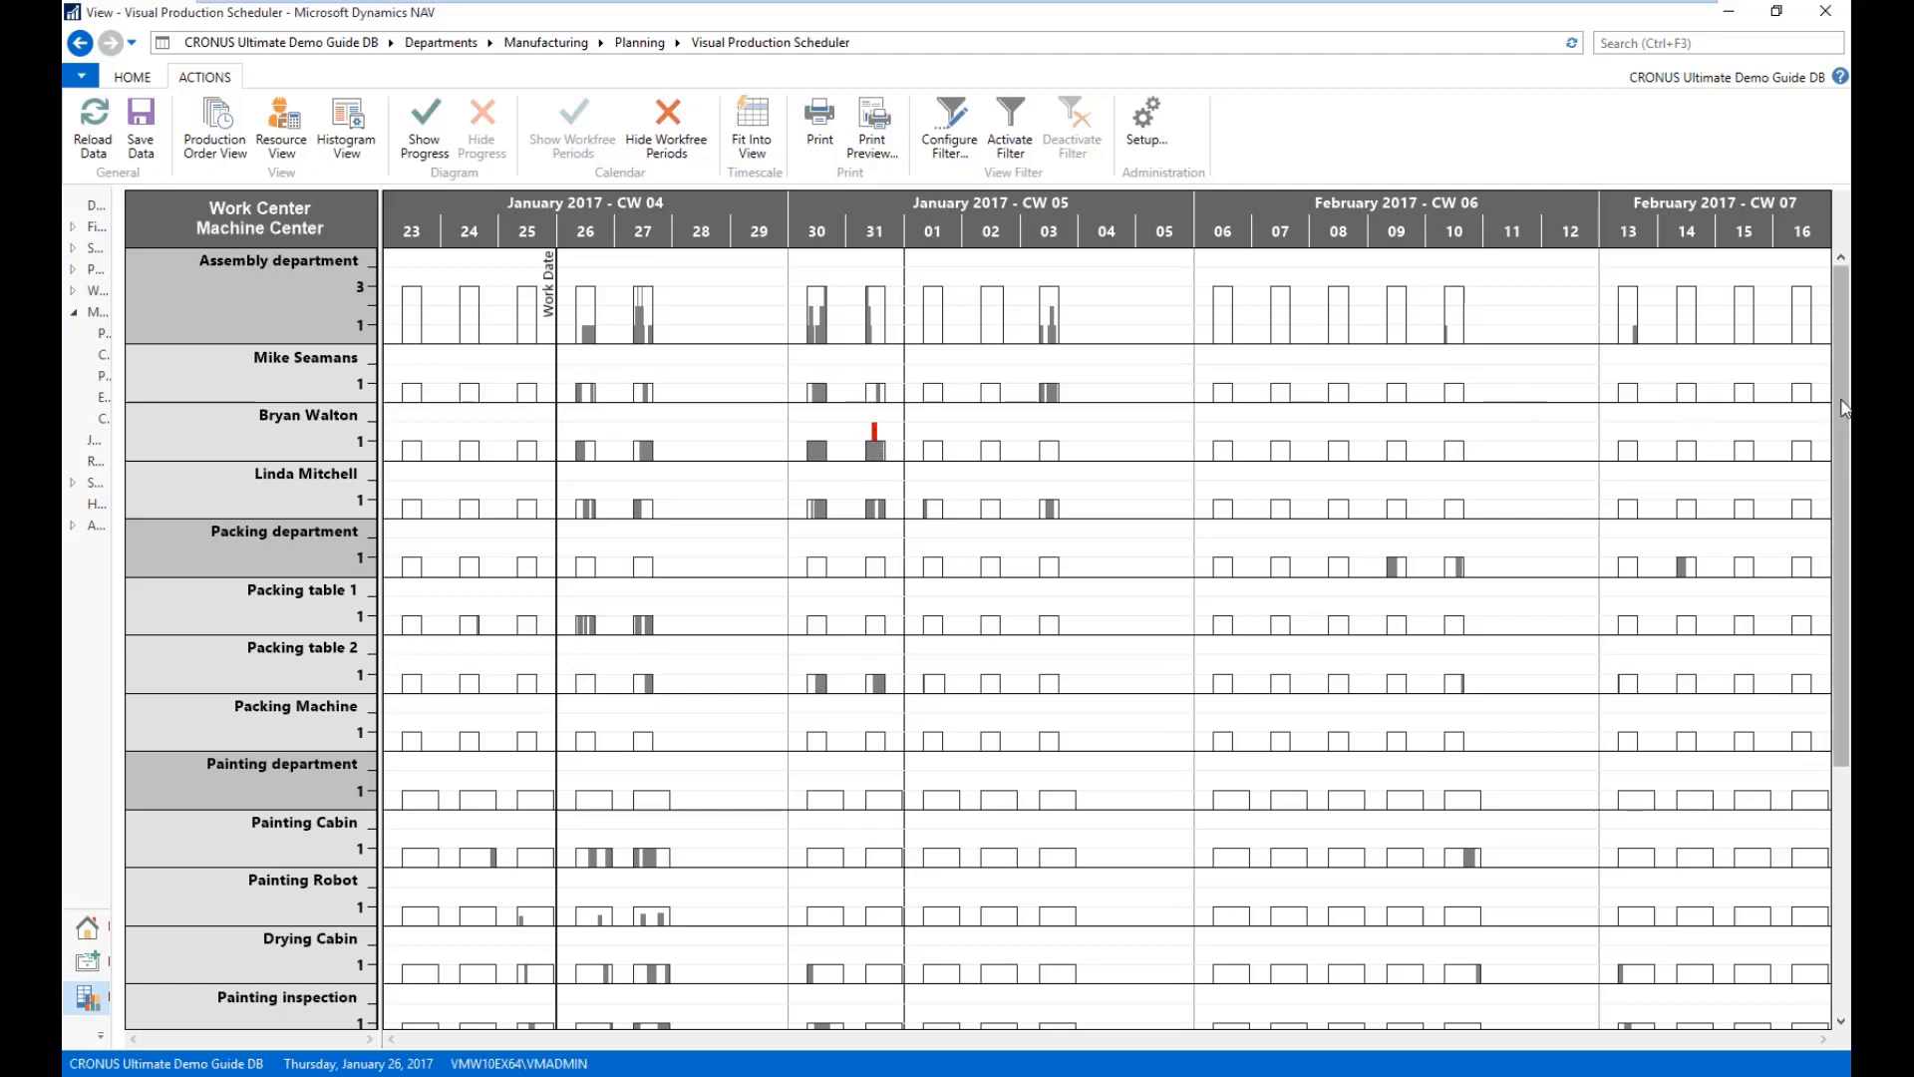
scroll(1843, 407, down, 3)
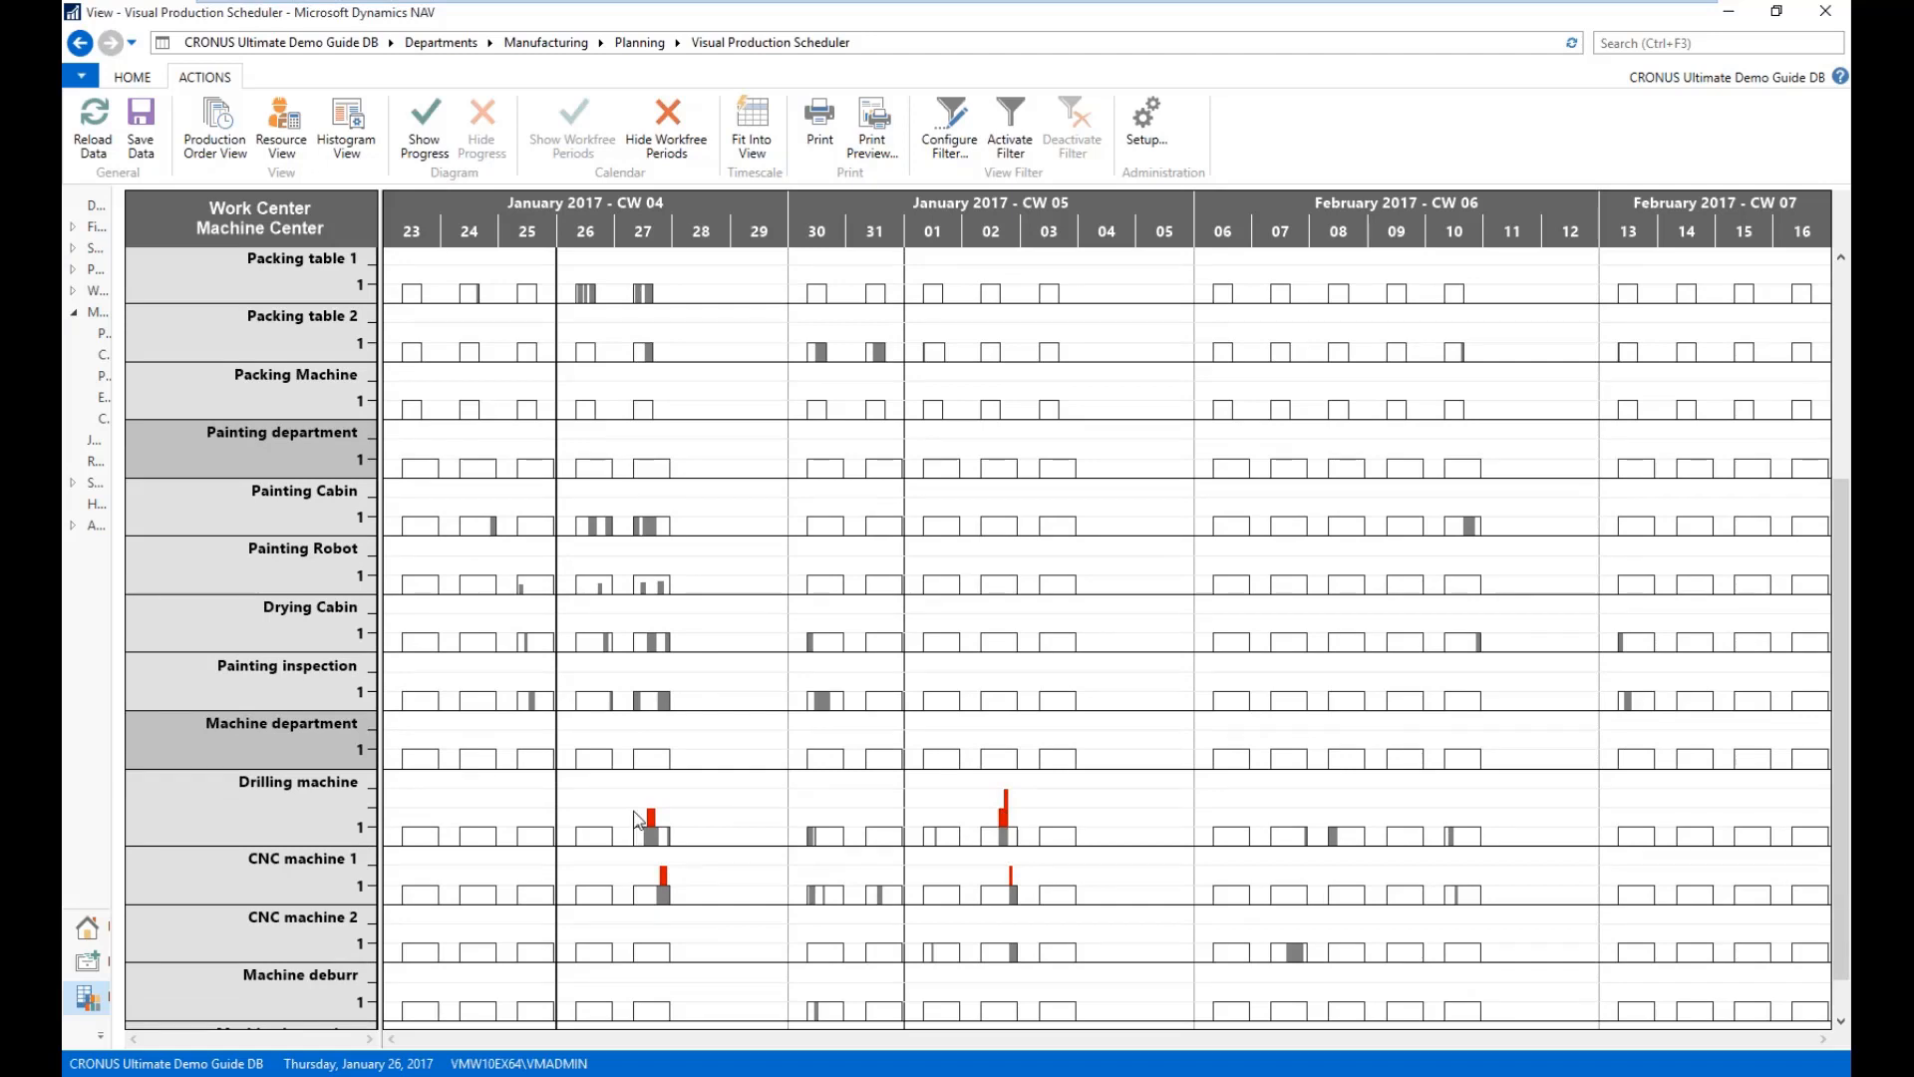
scroll(1840, 443, up, 3)
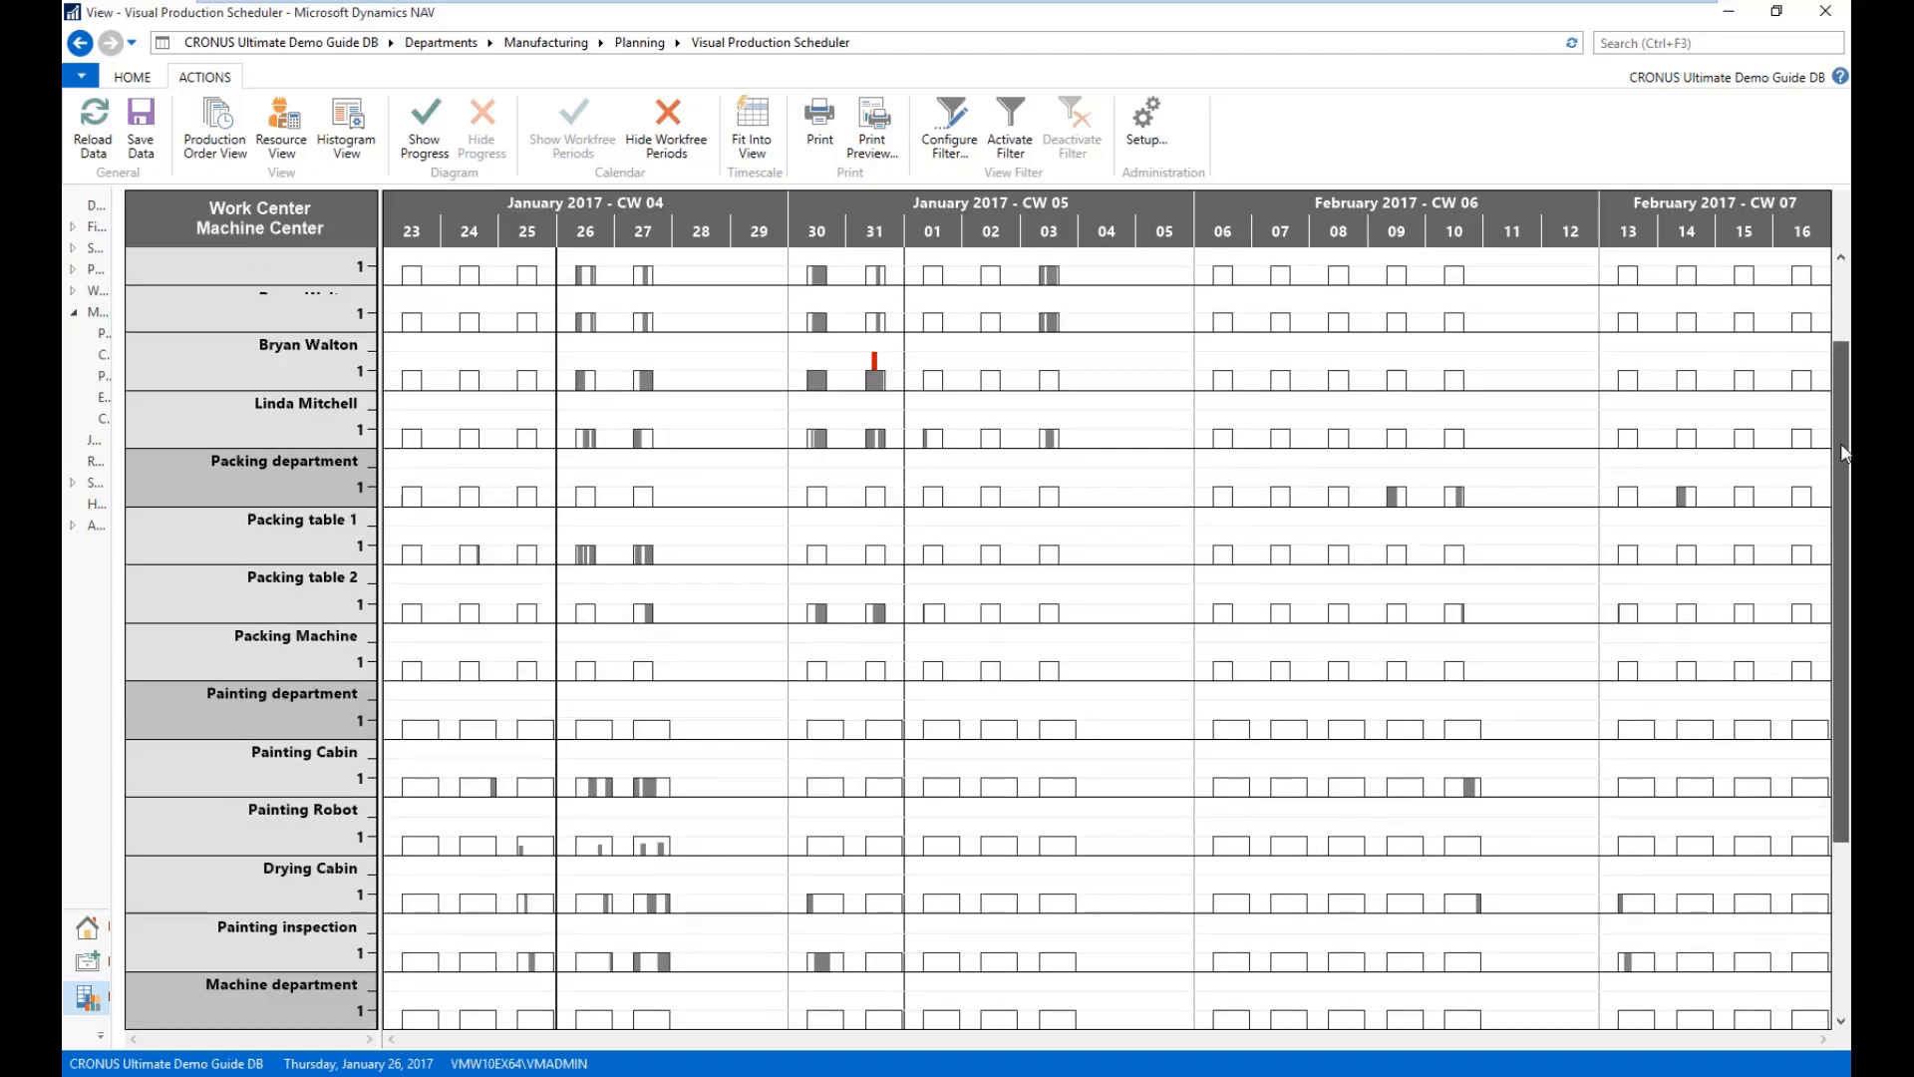
scroll(692, 241, up, 1)
scroll(692, 241, up, 3)
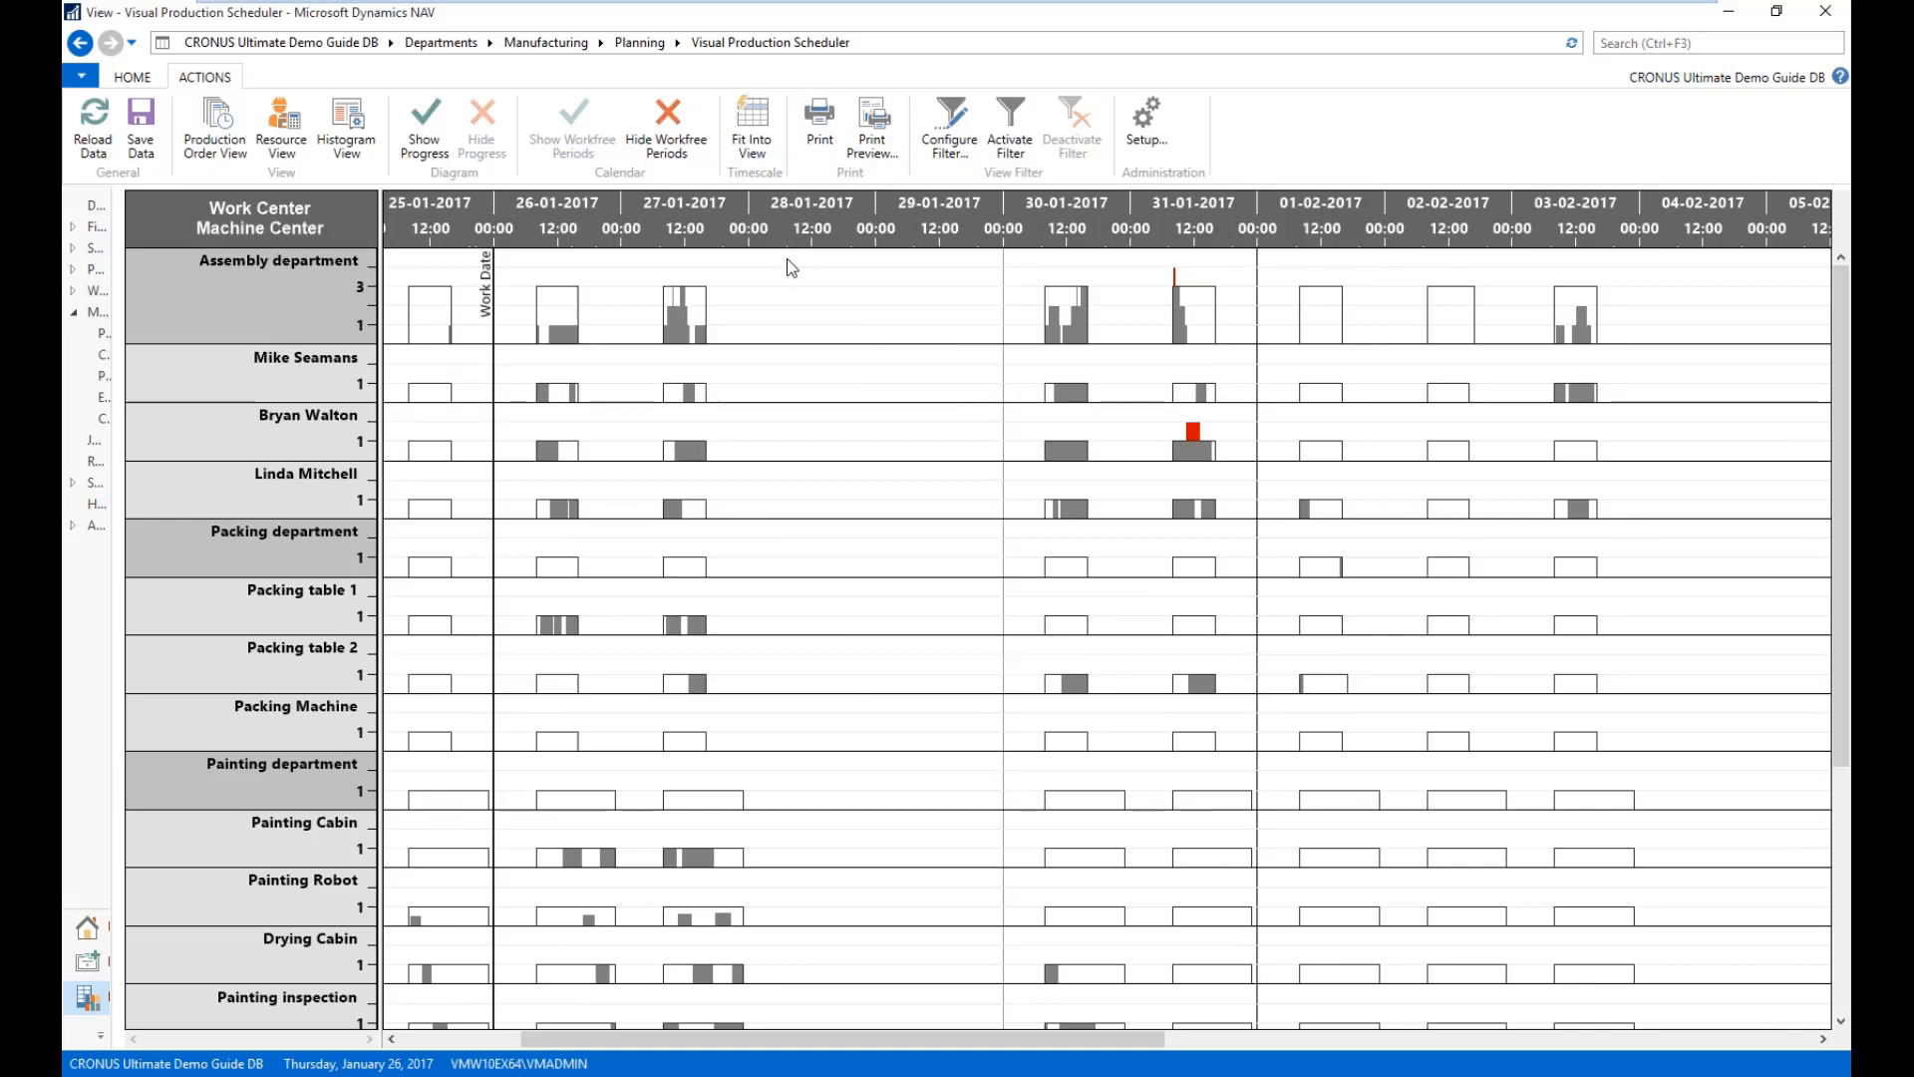
- Open the page setup of the histogram's print preview and enable the time scale start at 23-01-17
click(863, 144)
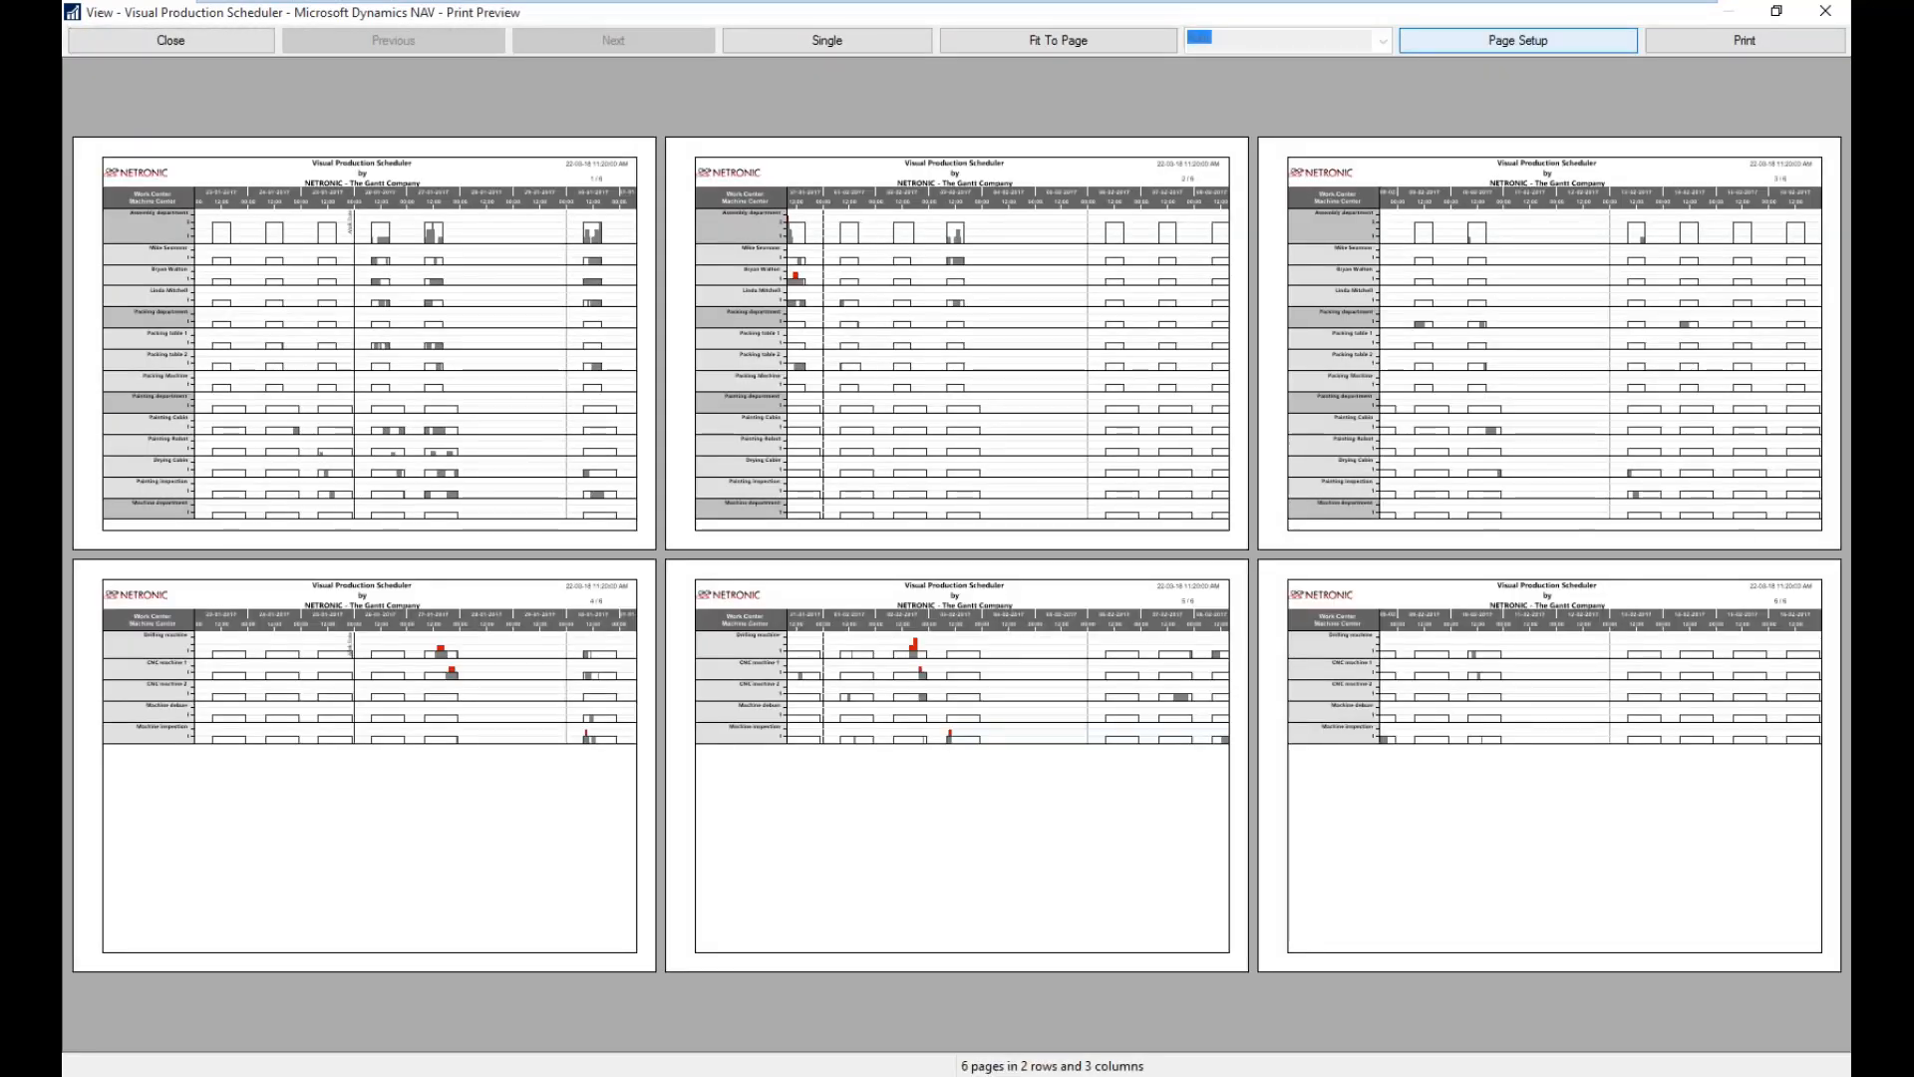
click(1517, 40)
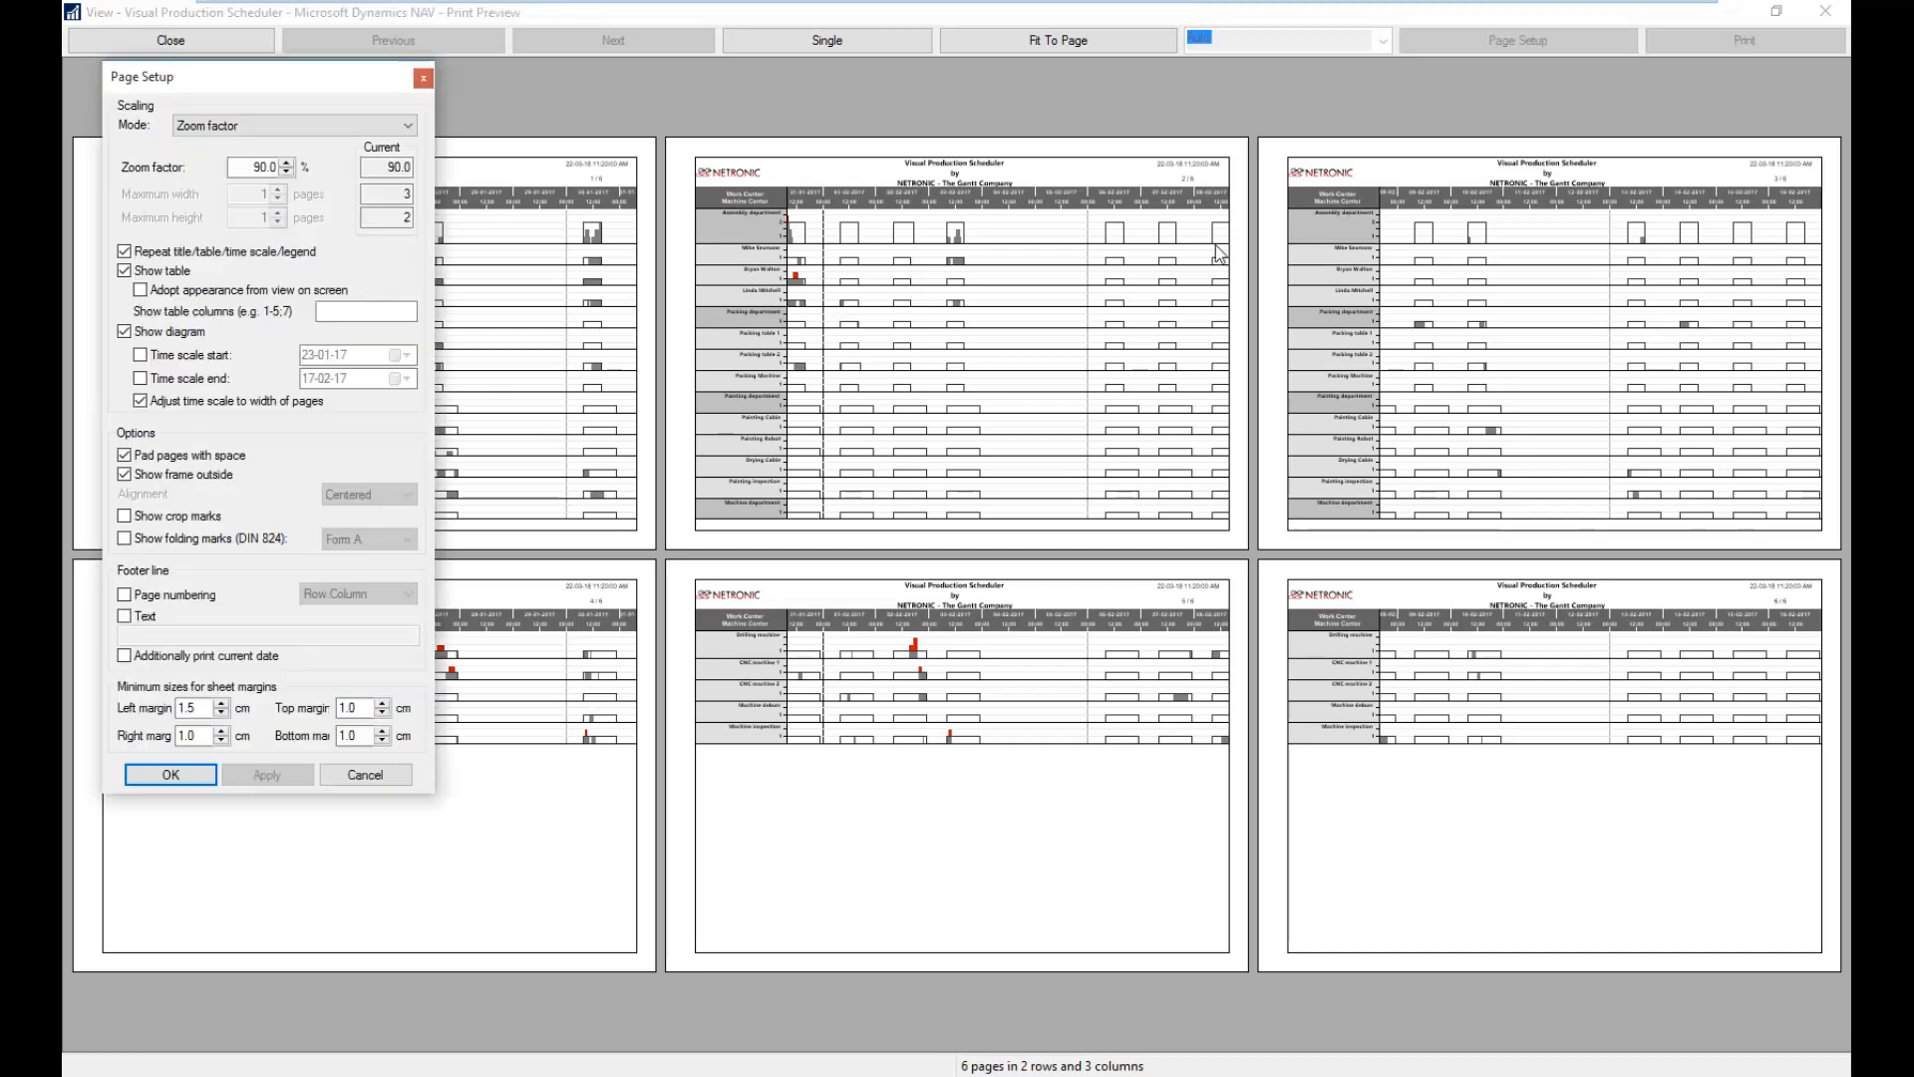
click(147, 357)
click(406, 355)
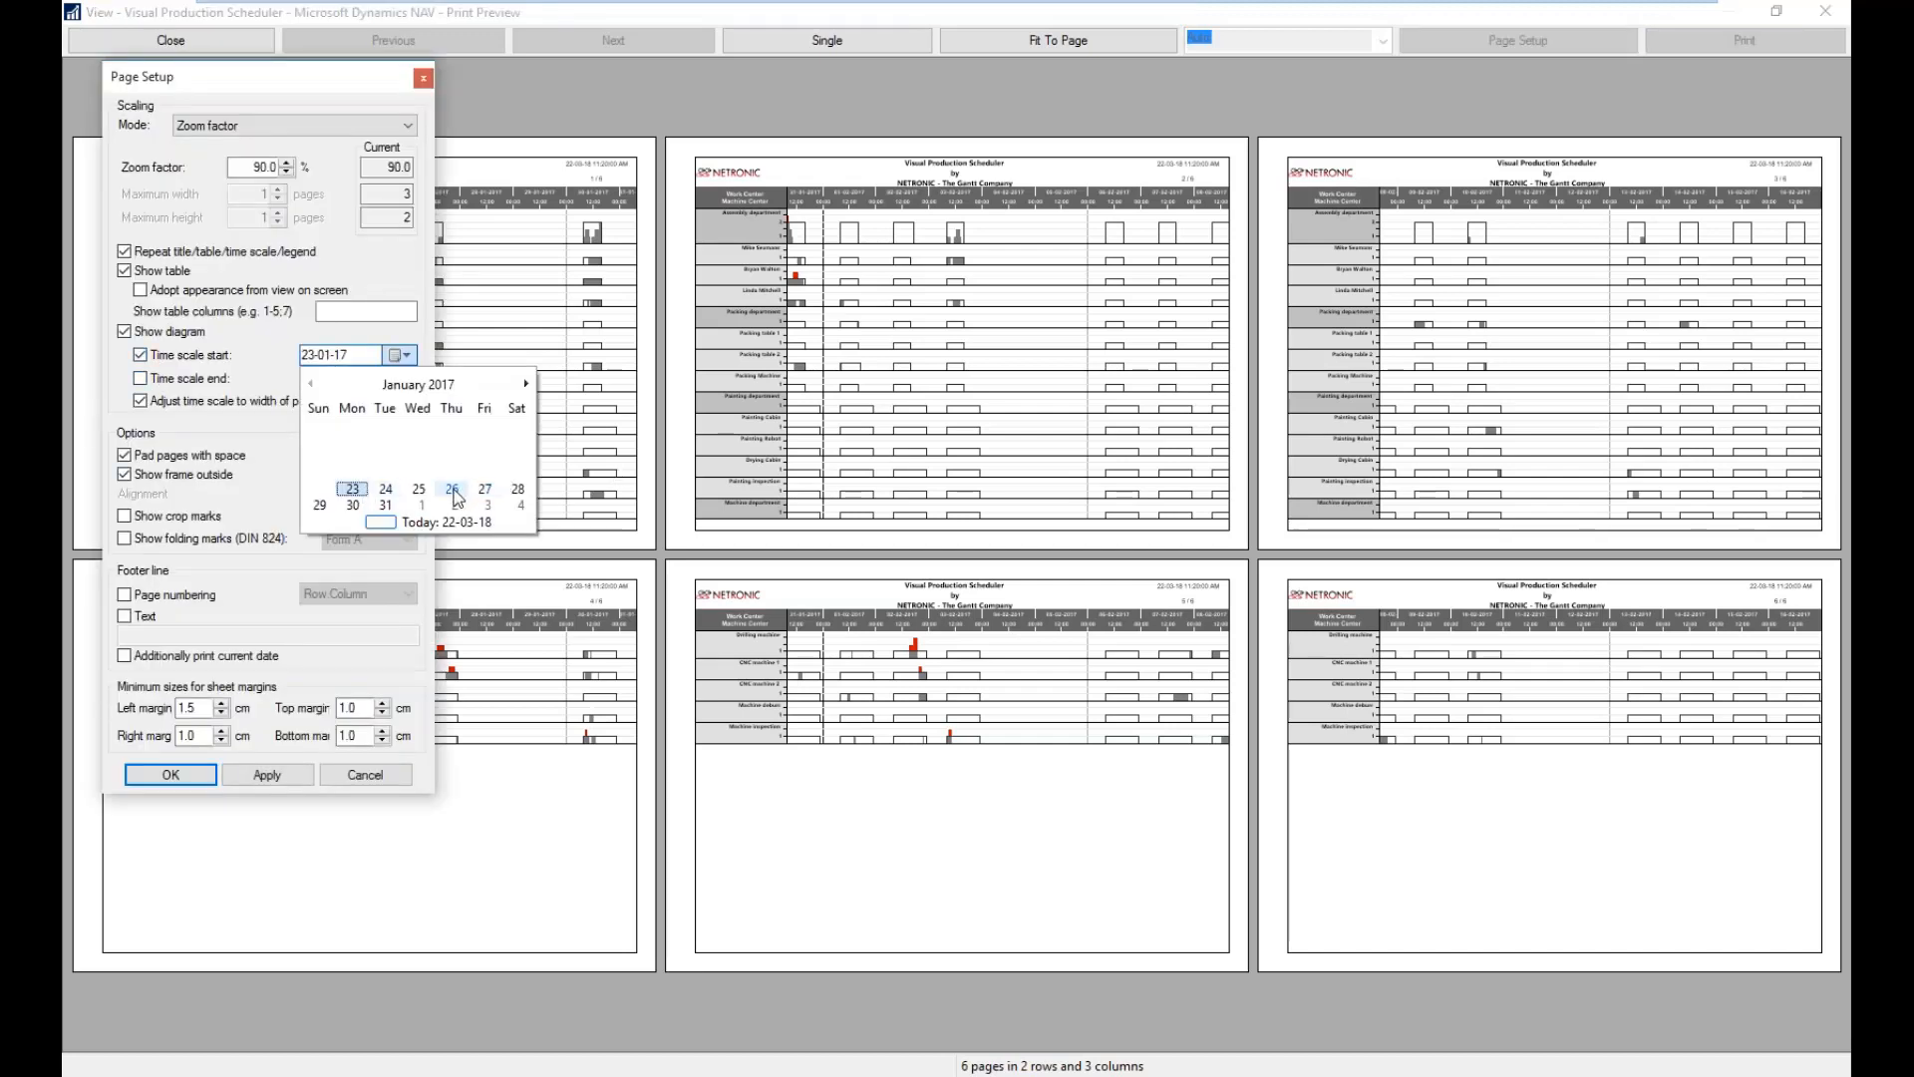
click(212, 358)
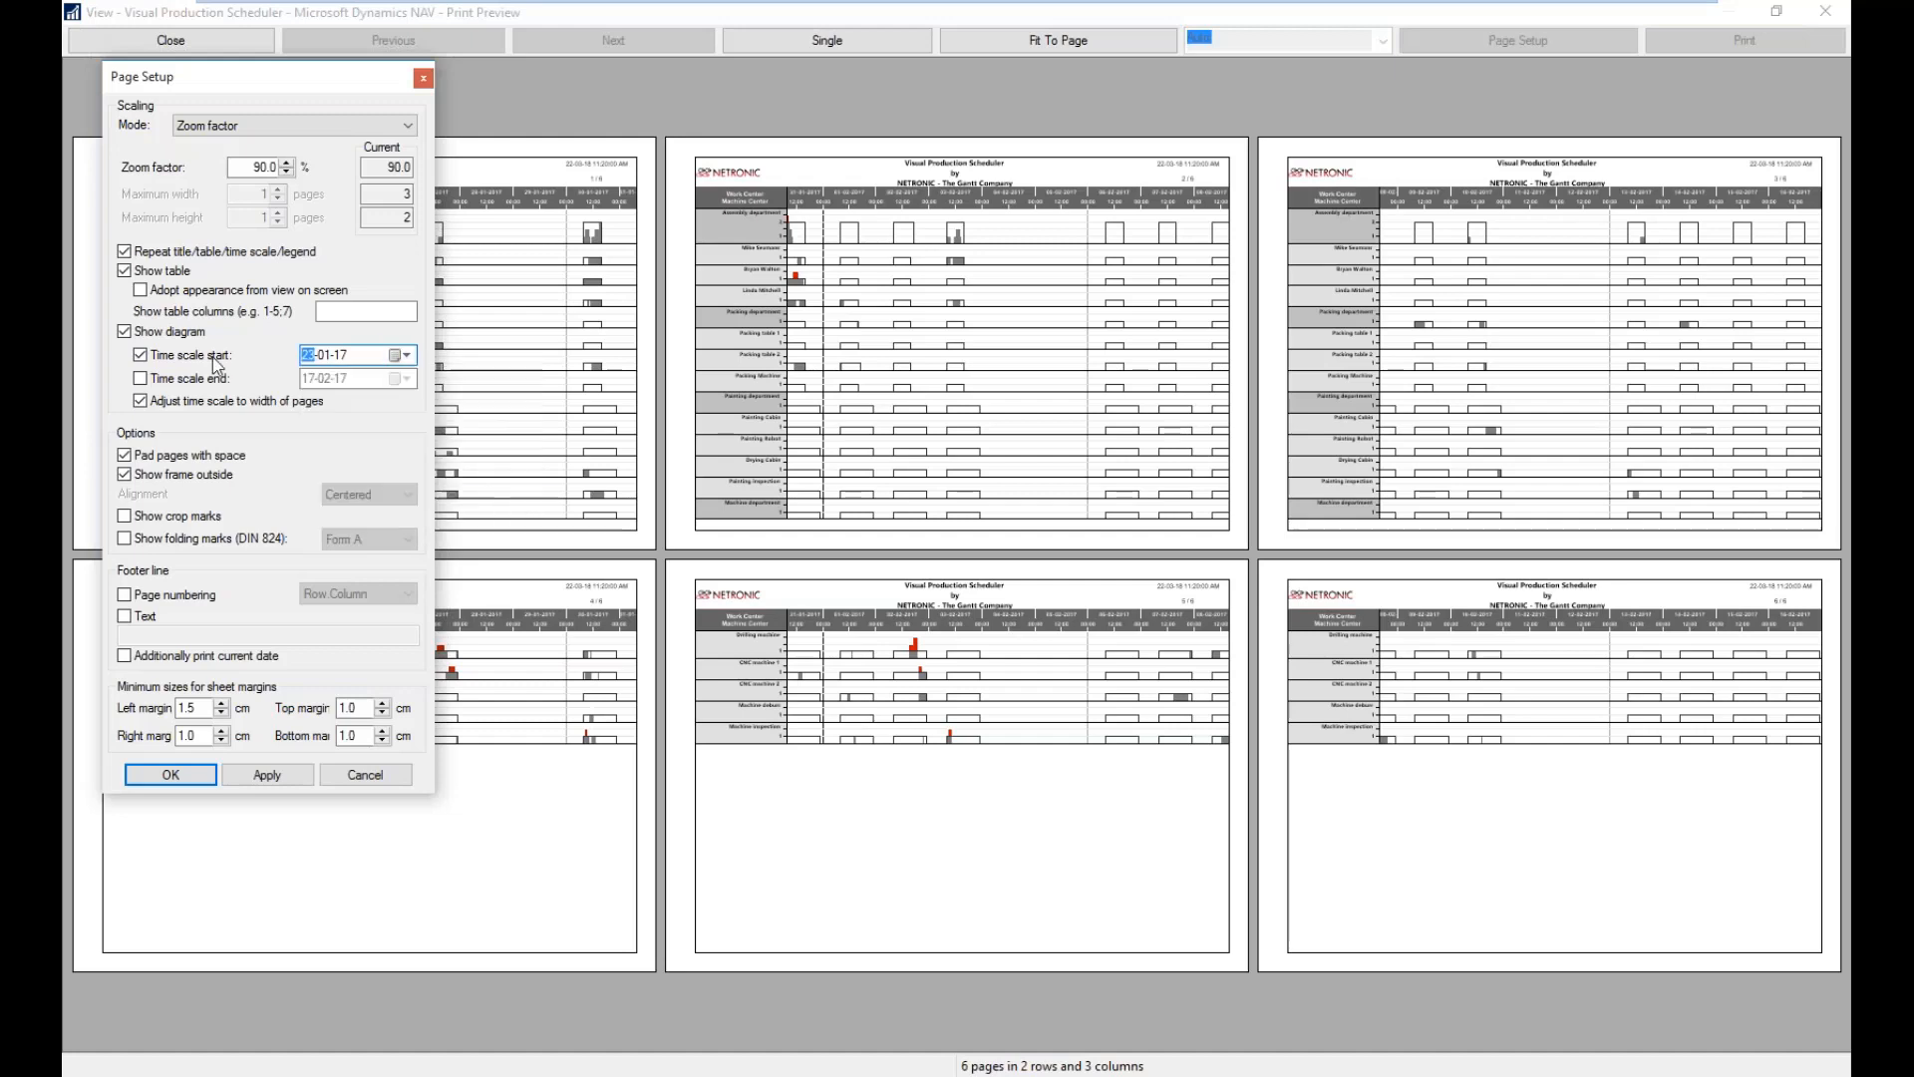
- Enable the printout's time scale end at 03-02-17, apply the page setup and fit the histogram to a single page
click(141, 379)
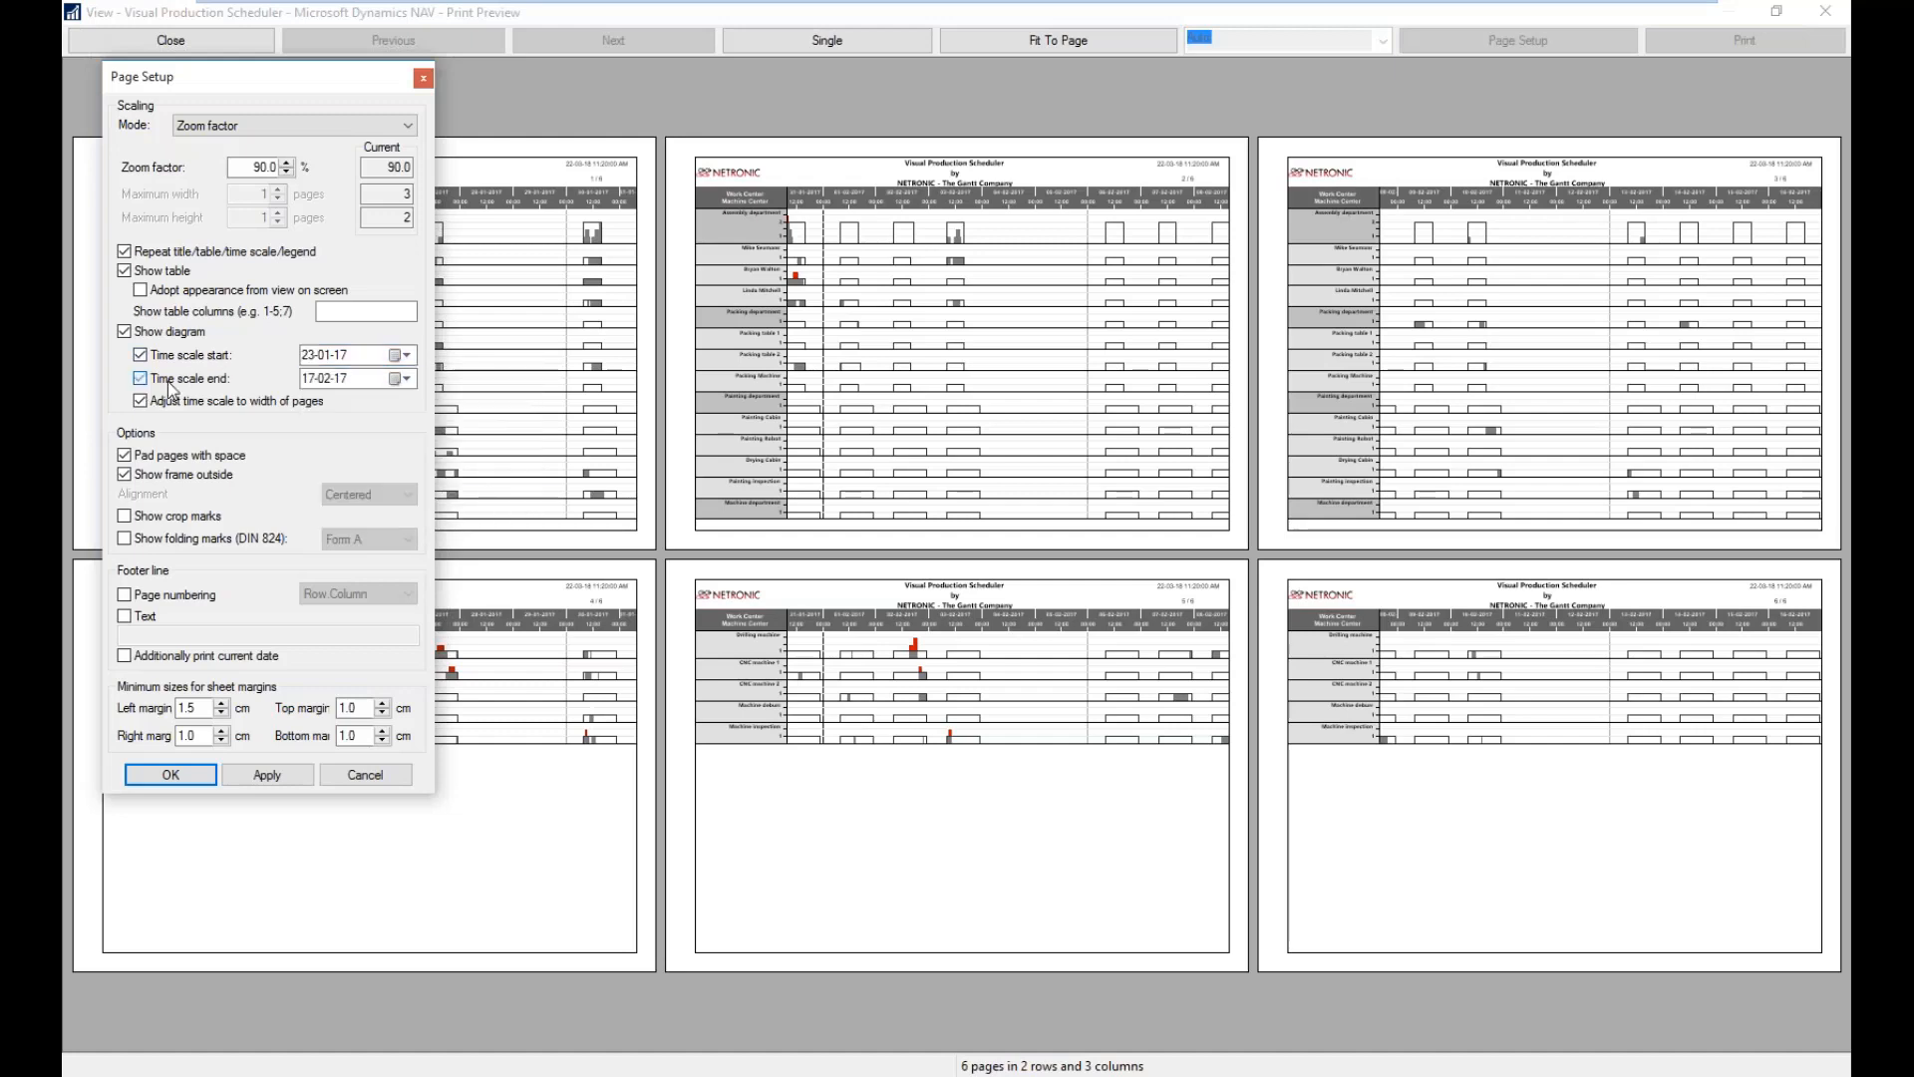
click(397, 381)
click(474, 447)
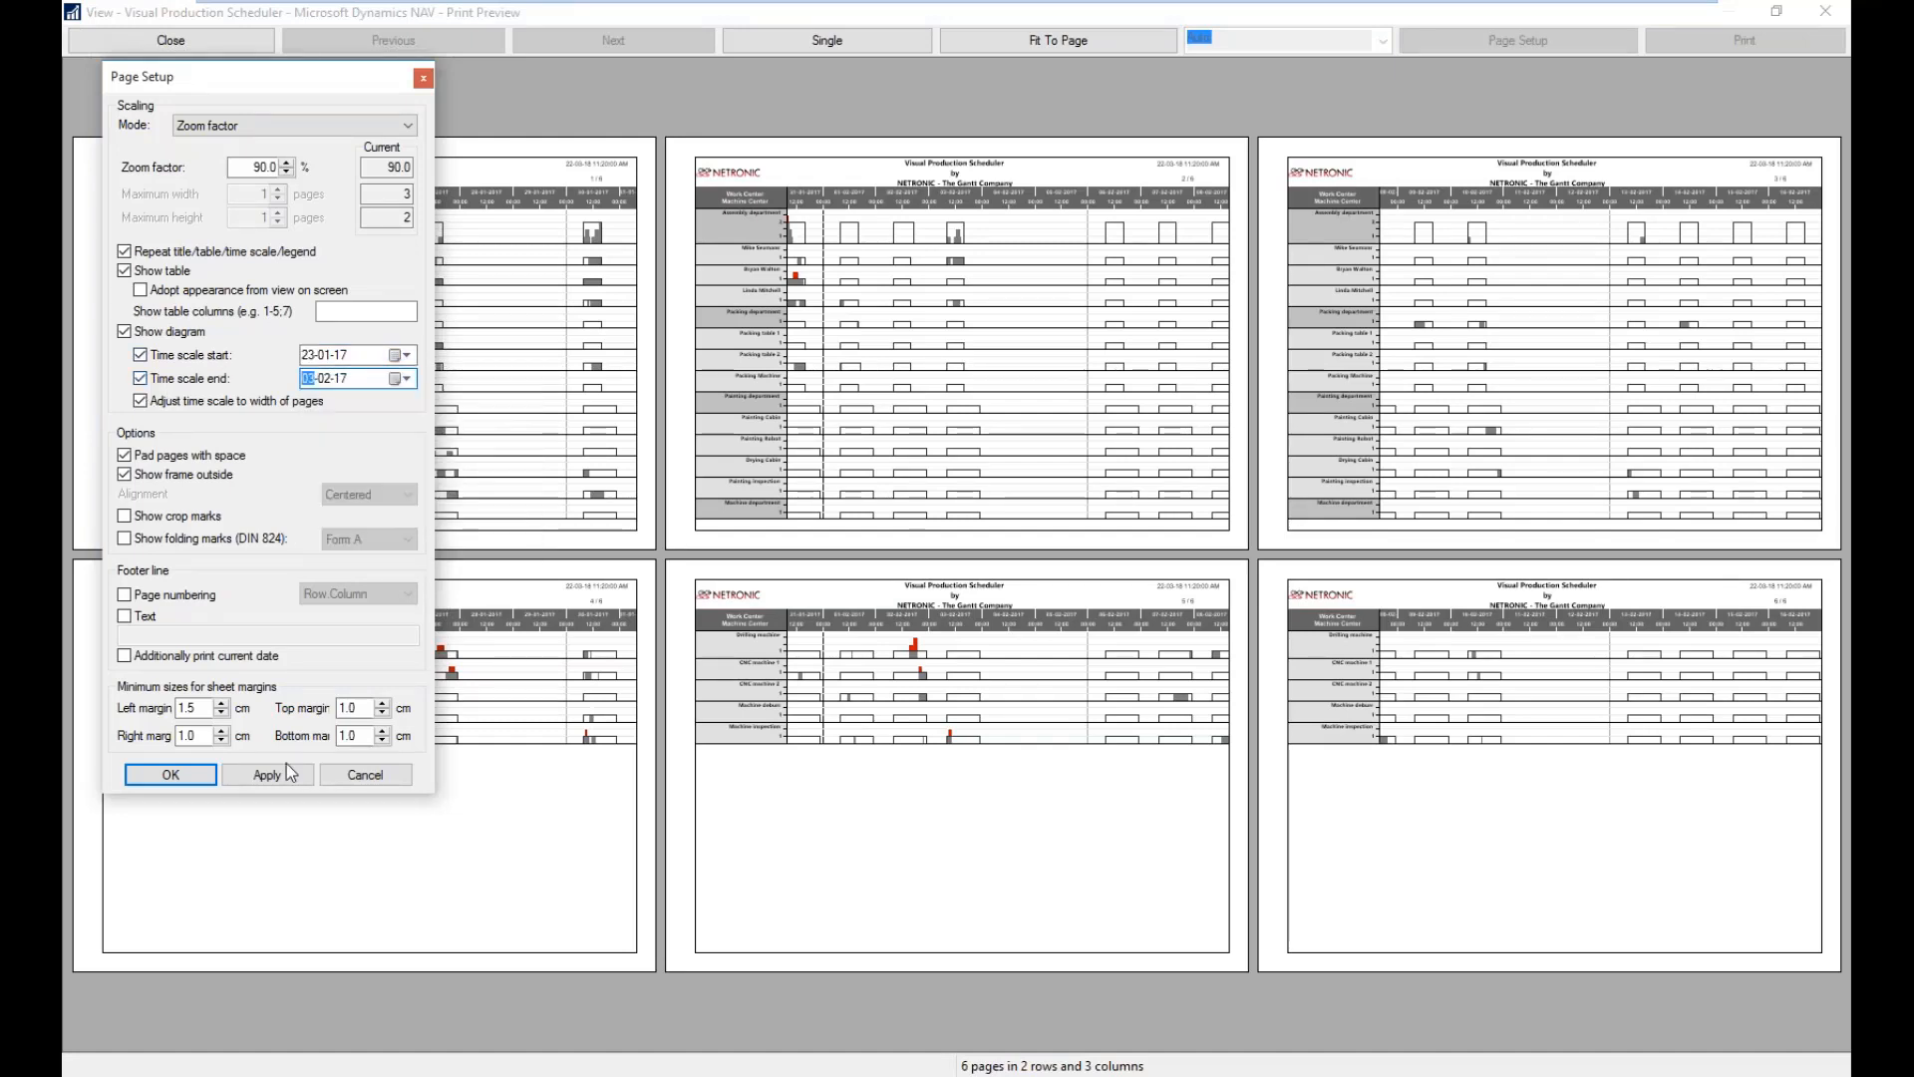
click(287, 771)
click(170, 775)
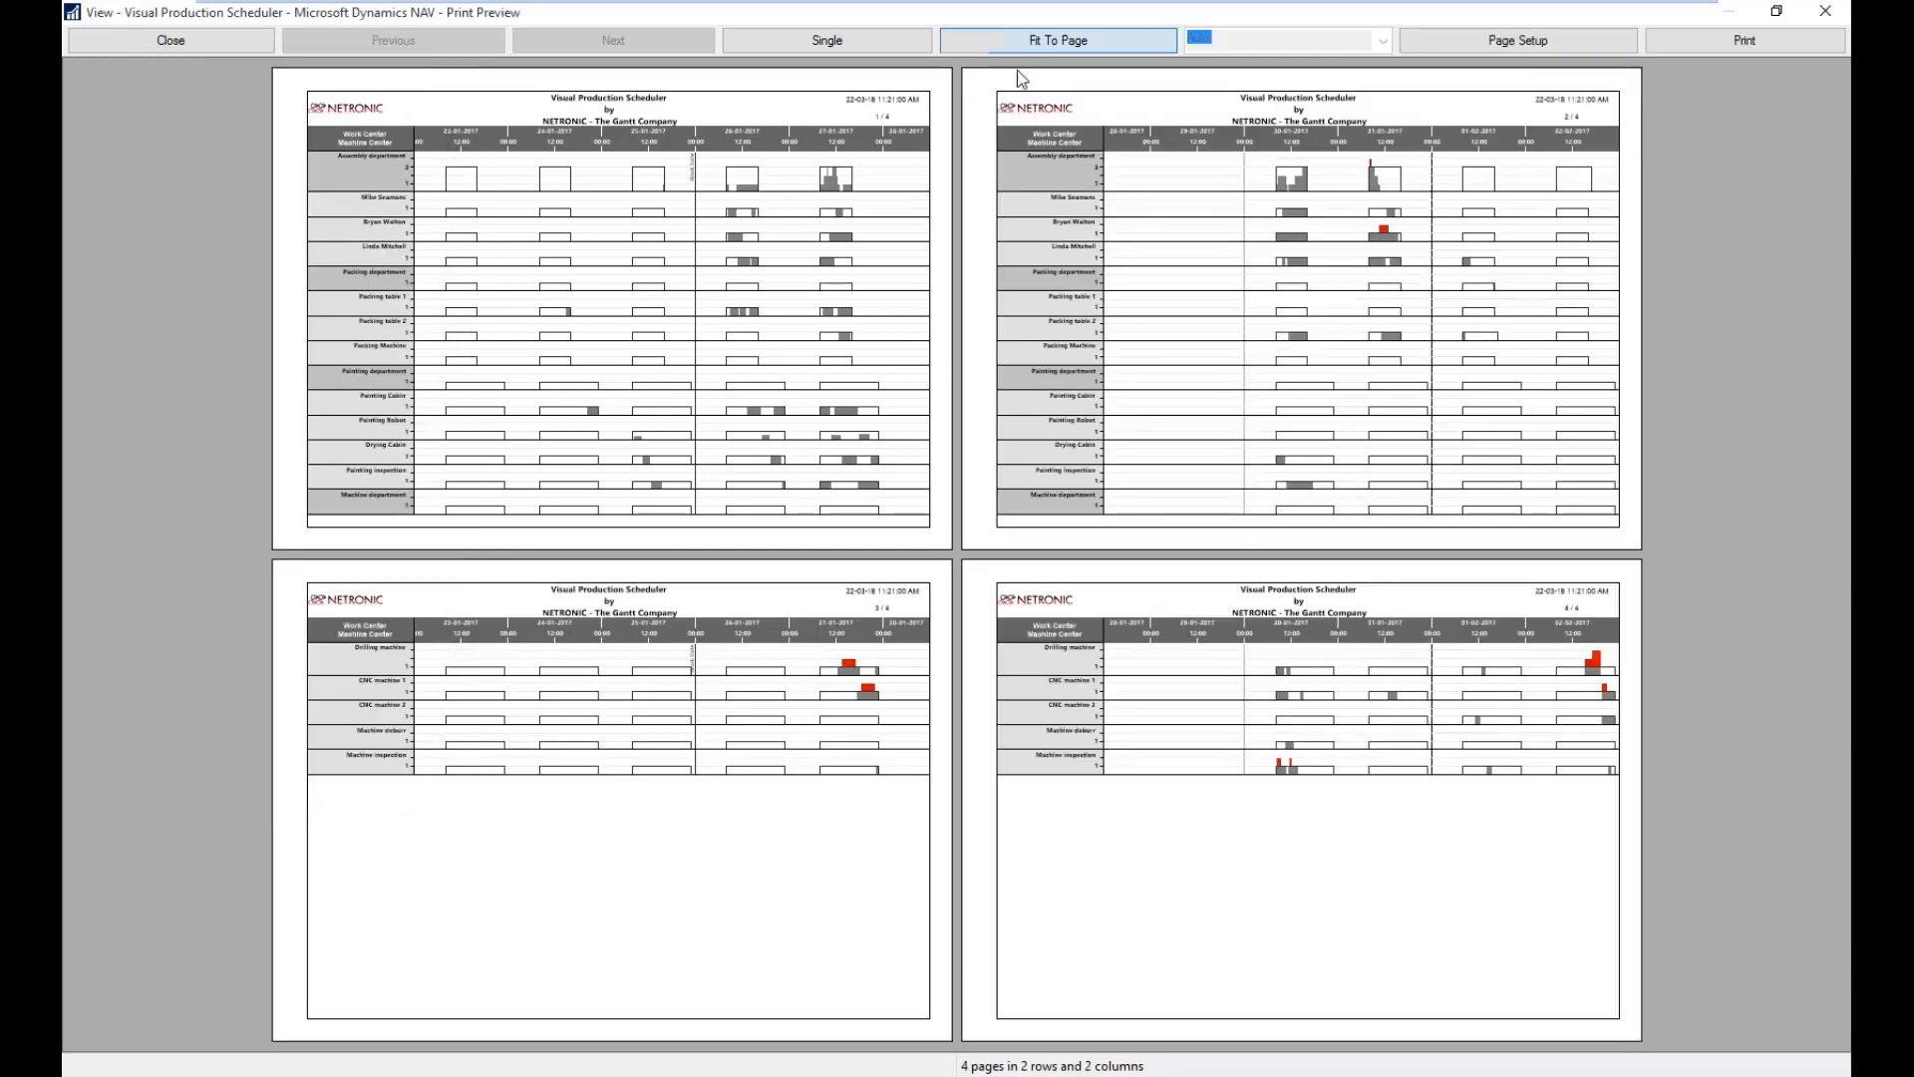
click(1027, 42)
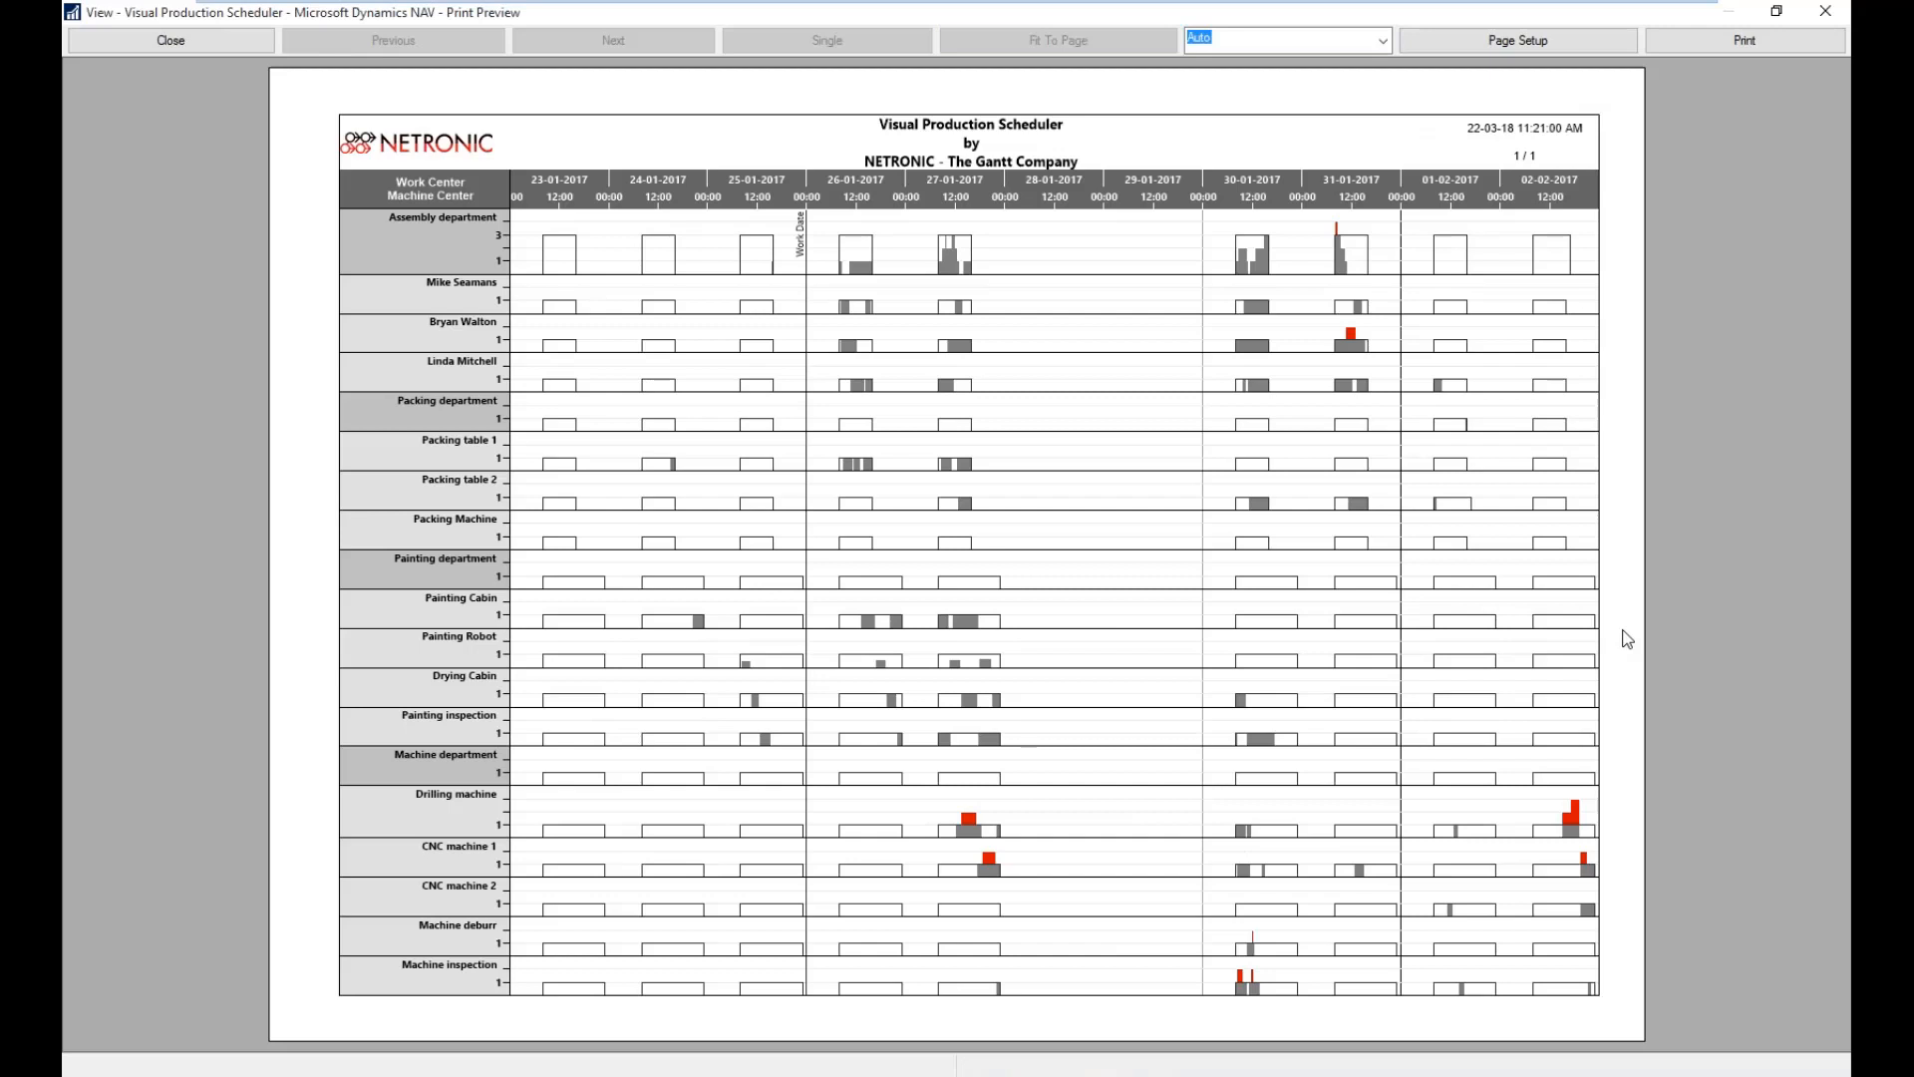
- Close the print preview, return to the Production Order View and collapse production order 101004 - 10000
click(189, 41)
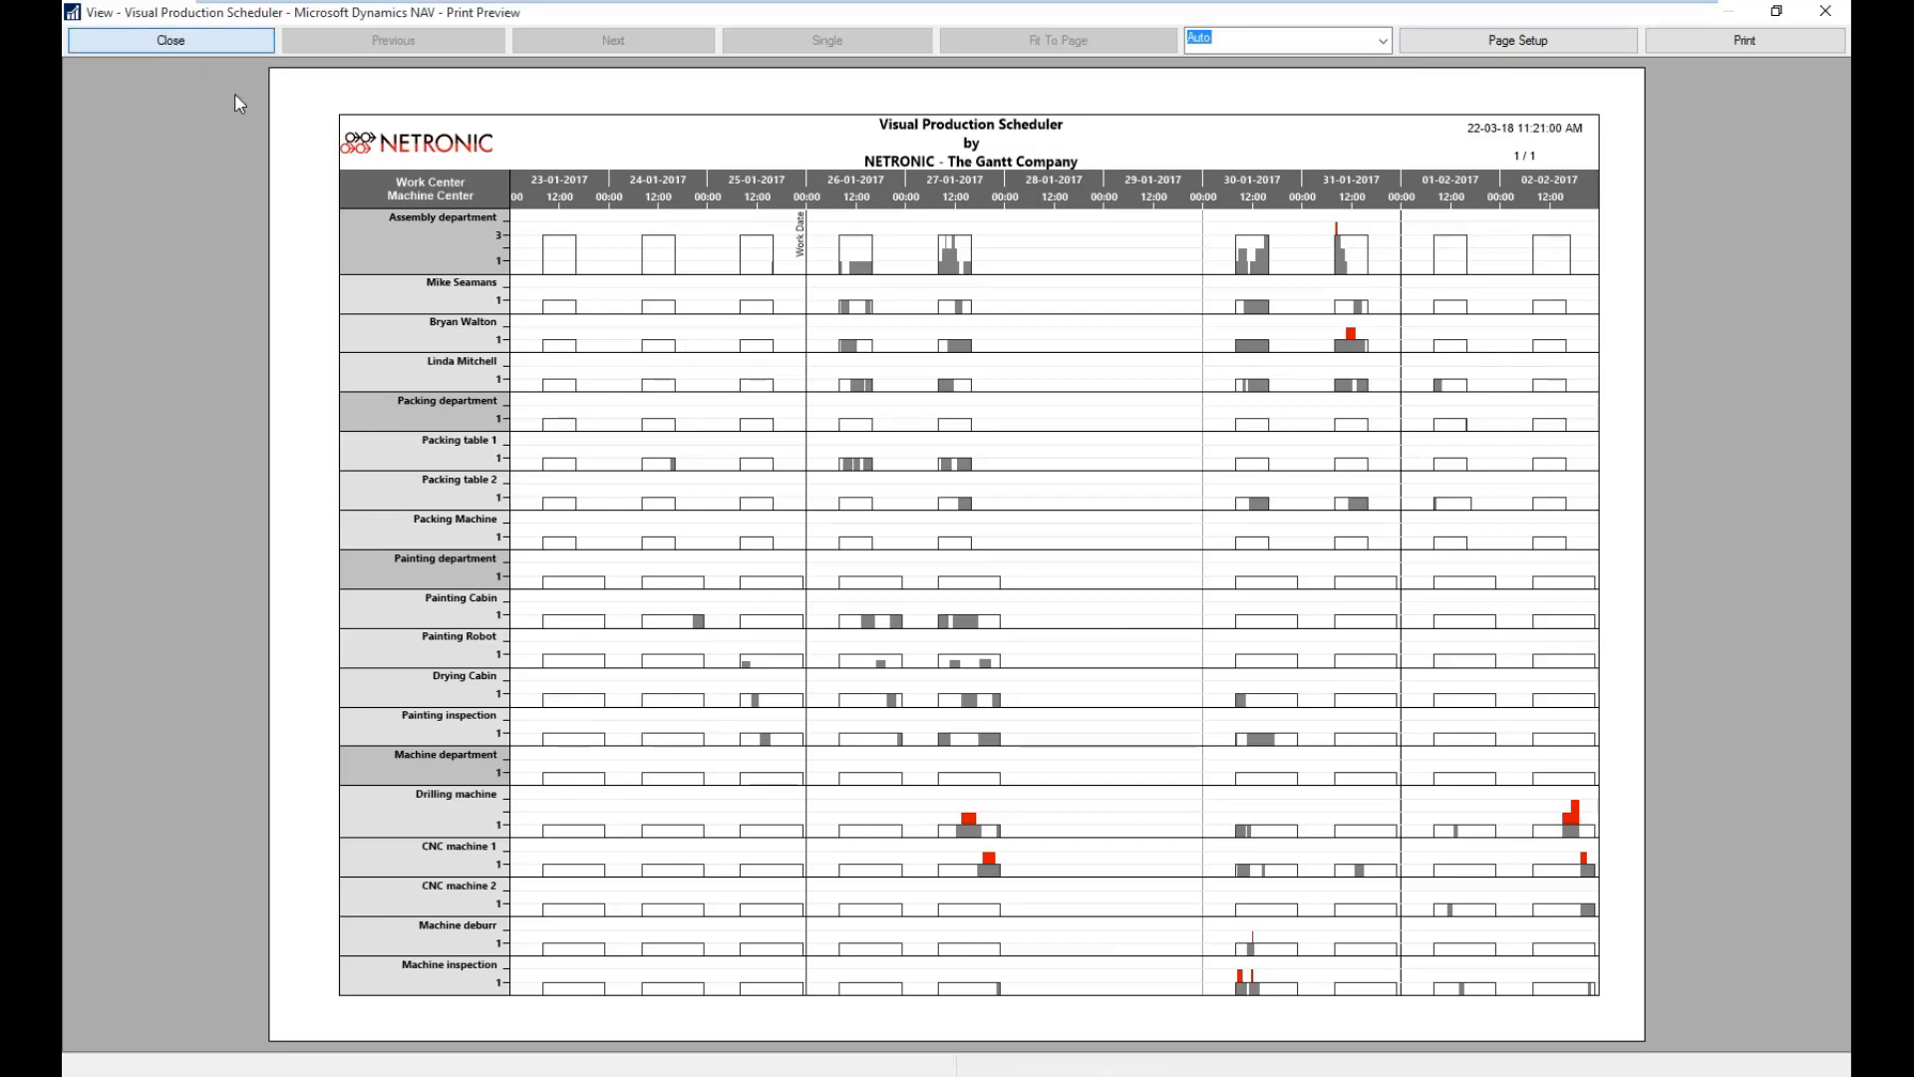
scroll(1090, 222, down, 2)
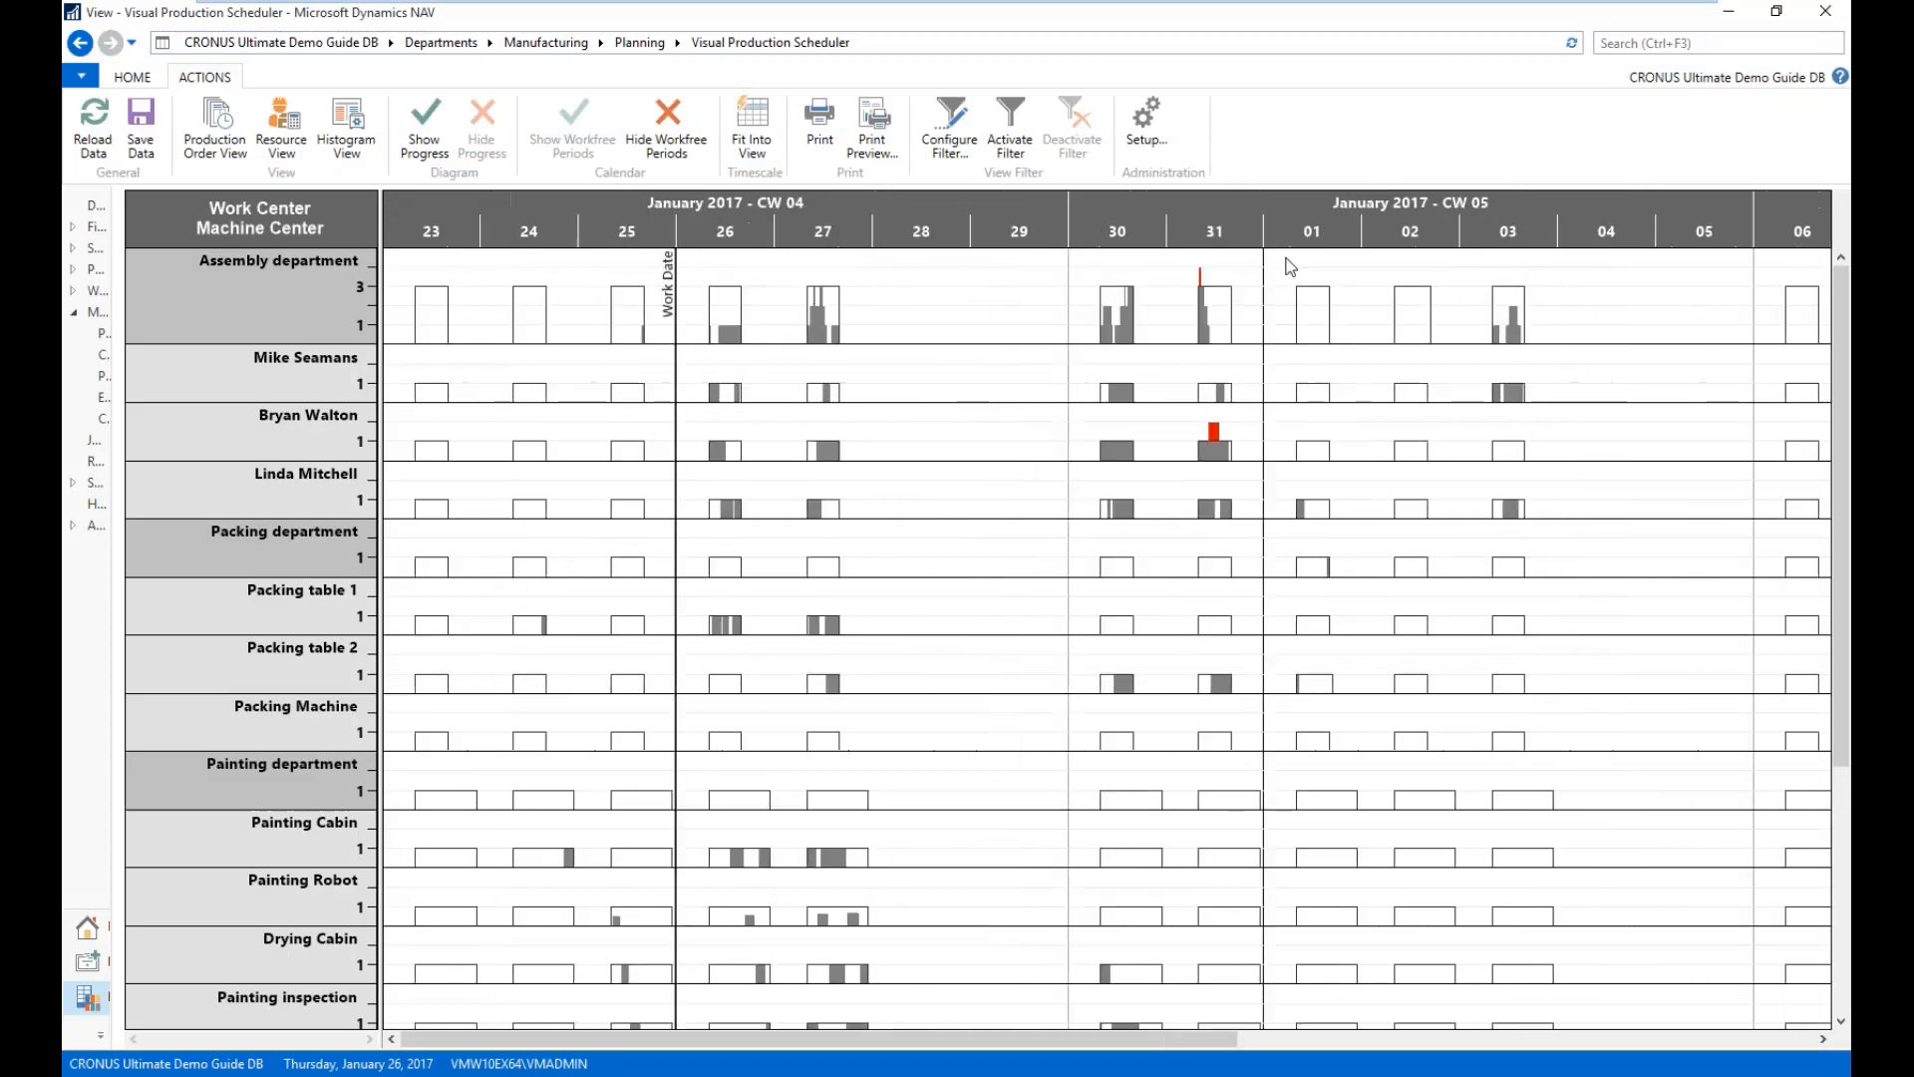
scroll(1032, 227, right, 5)
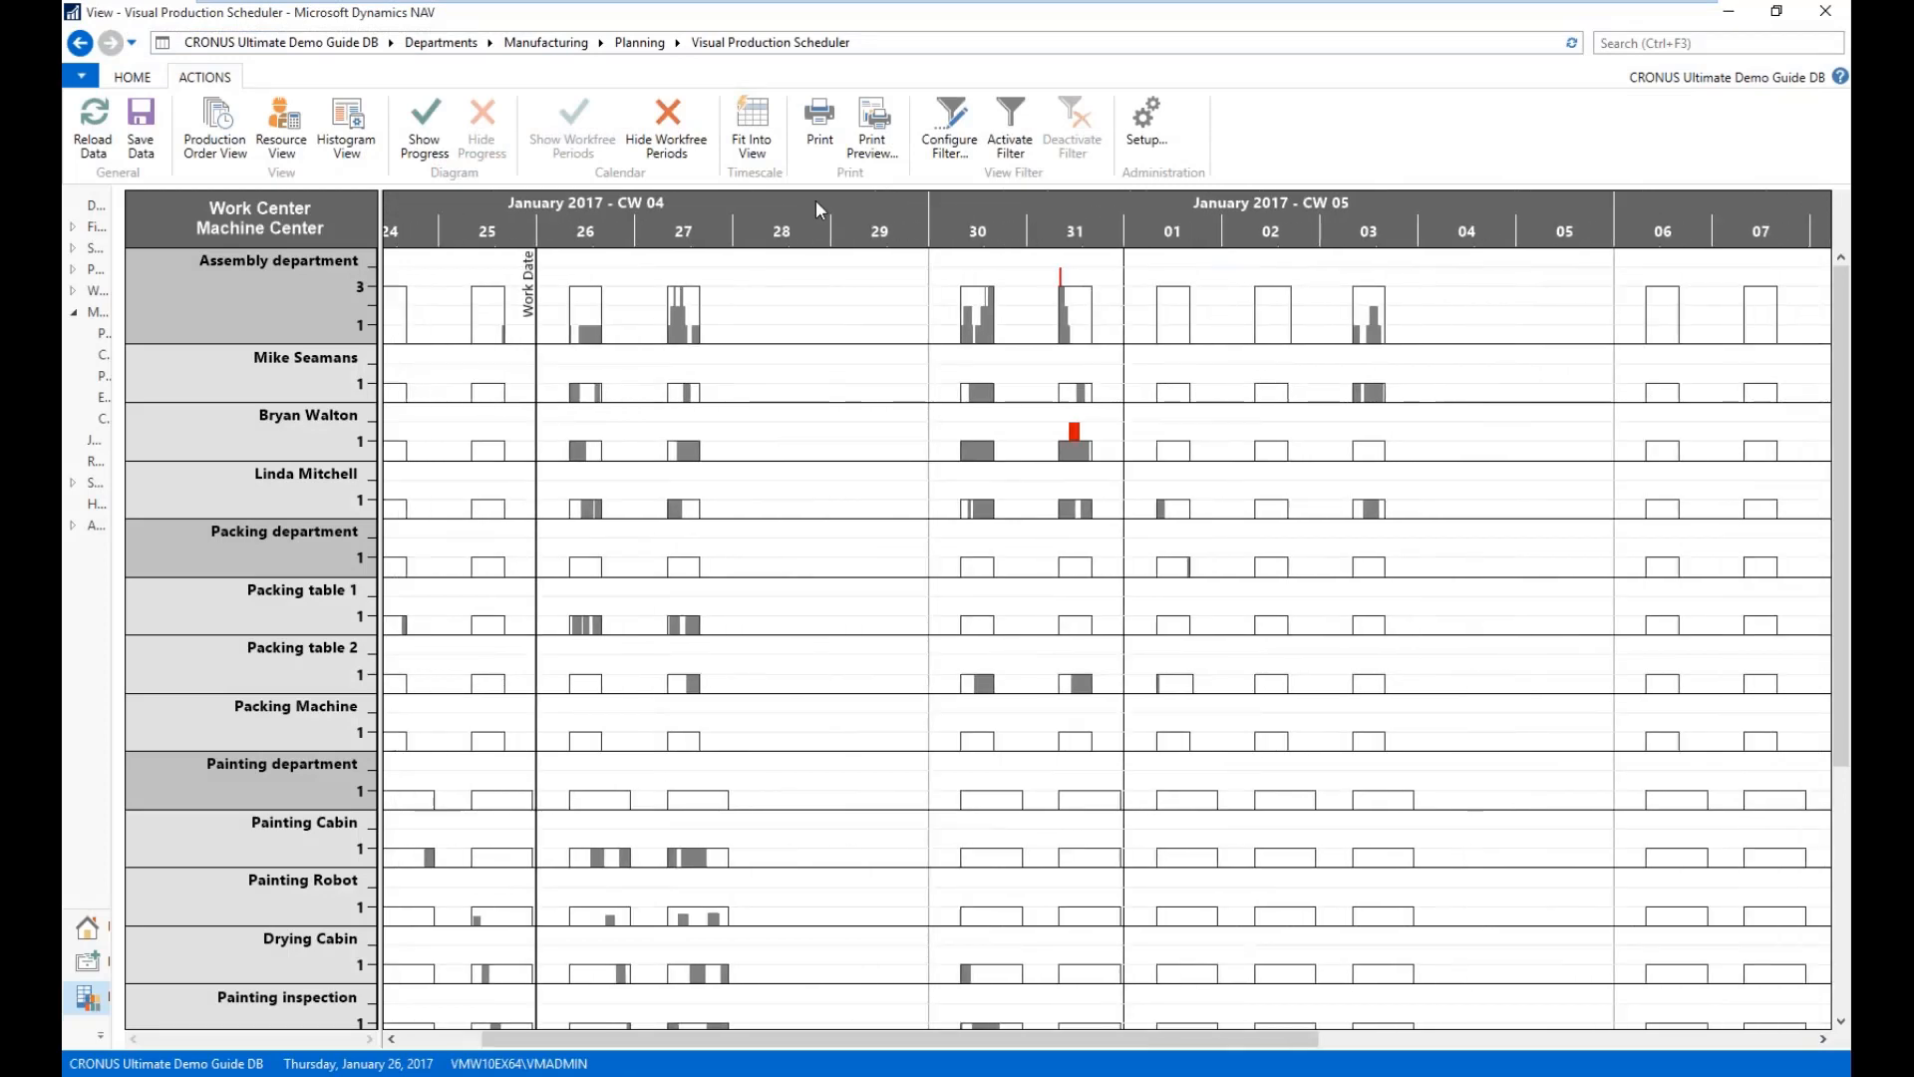
scroll(756, 202, left, 1)
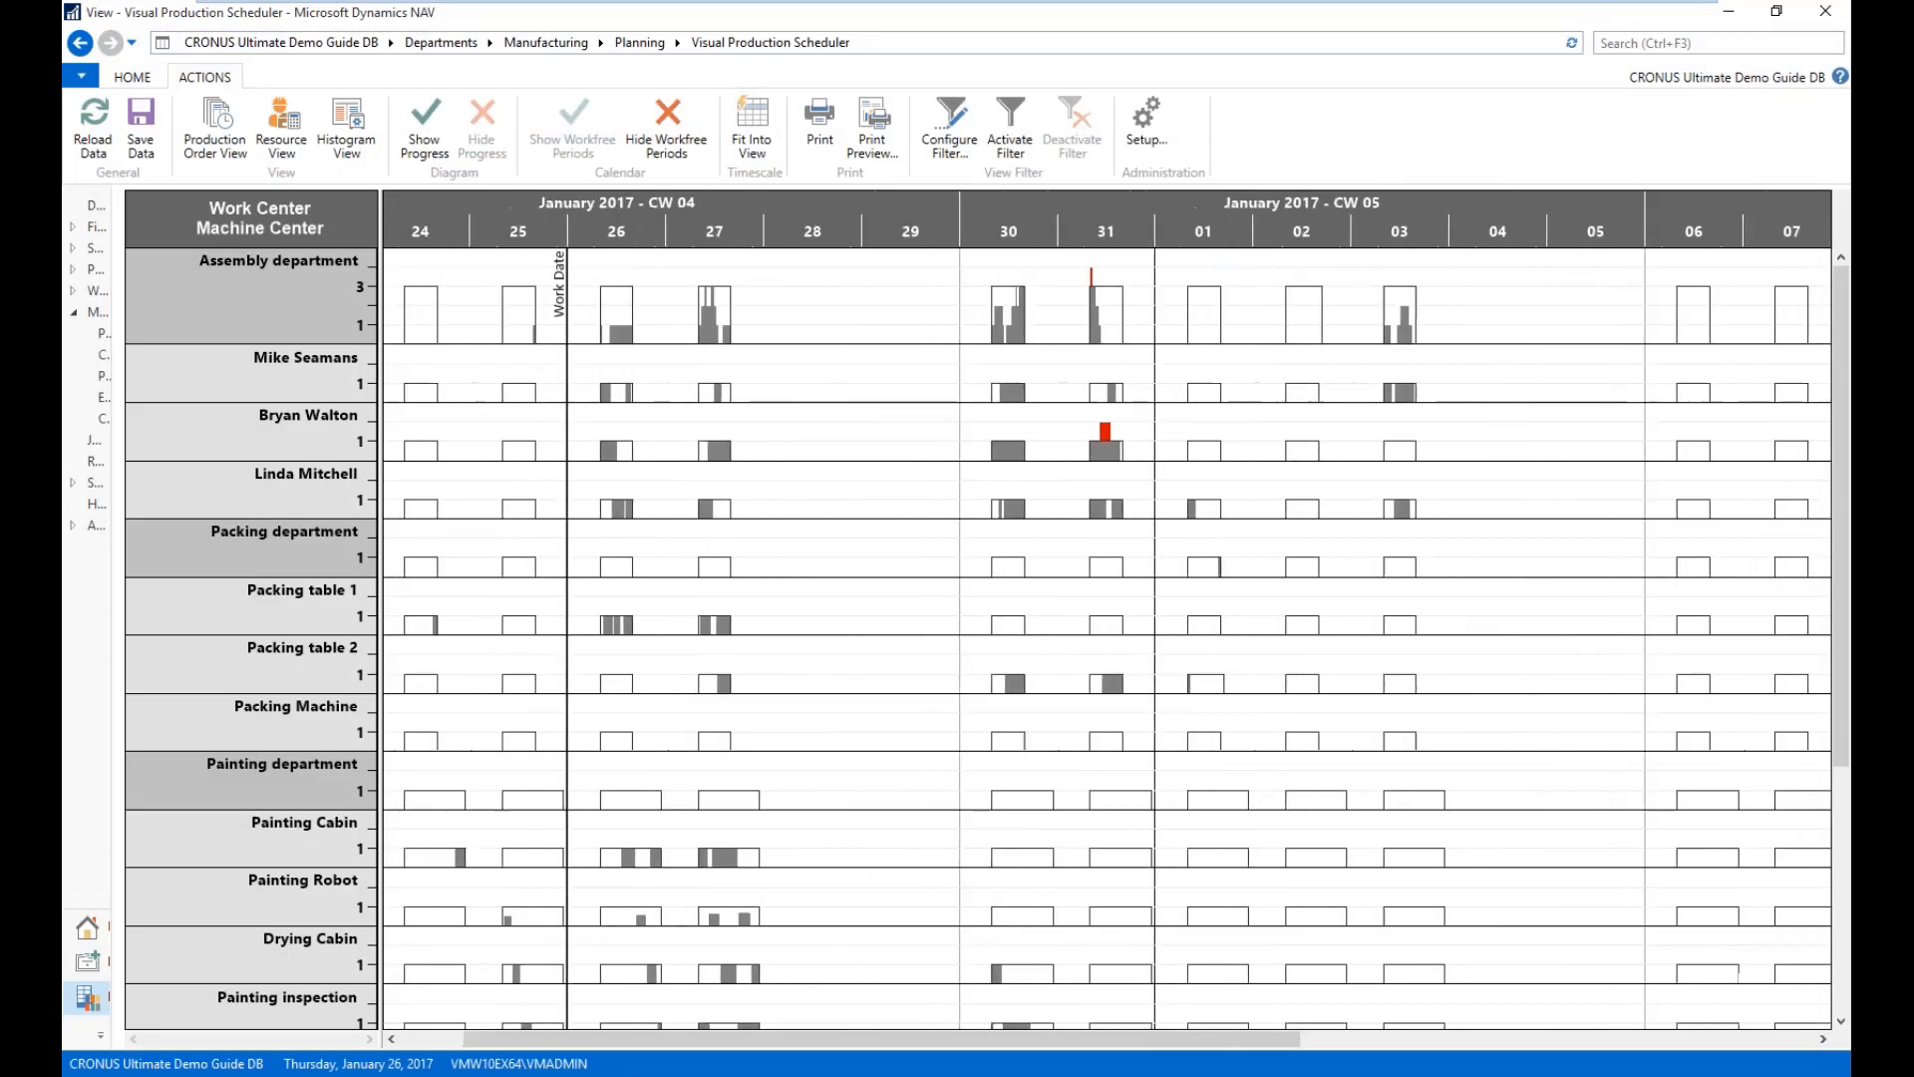
click(214, 129)
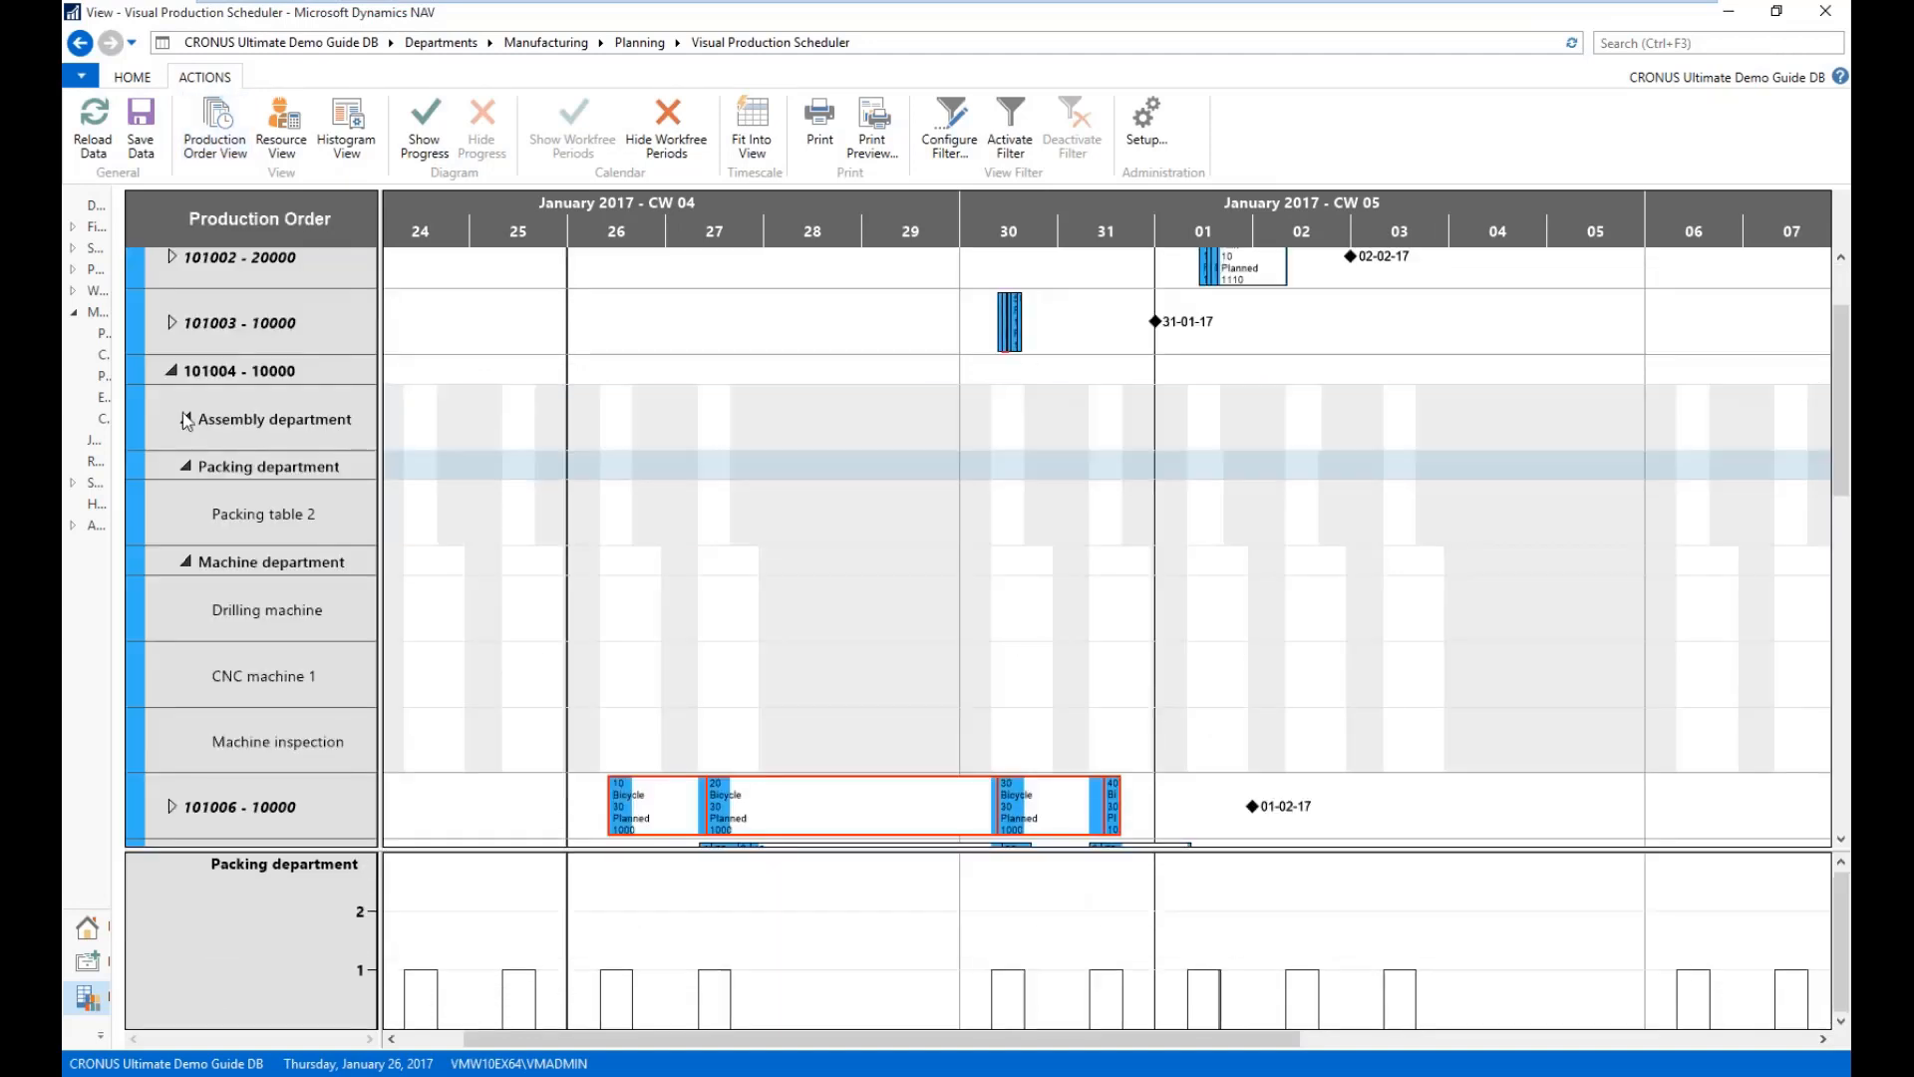
click(174, 372)
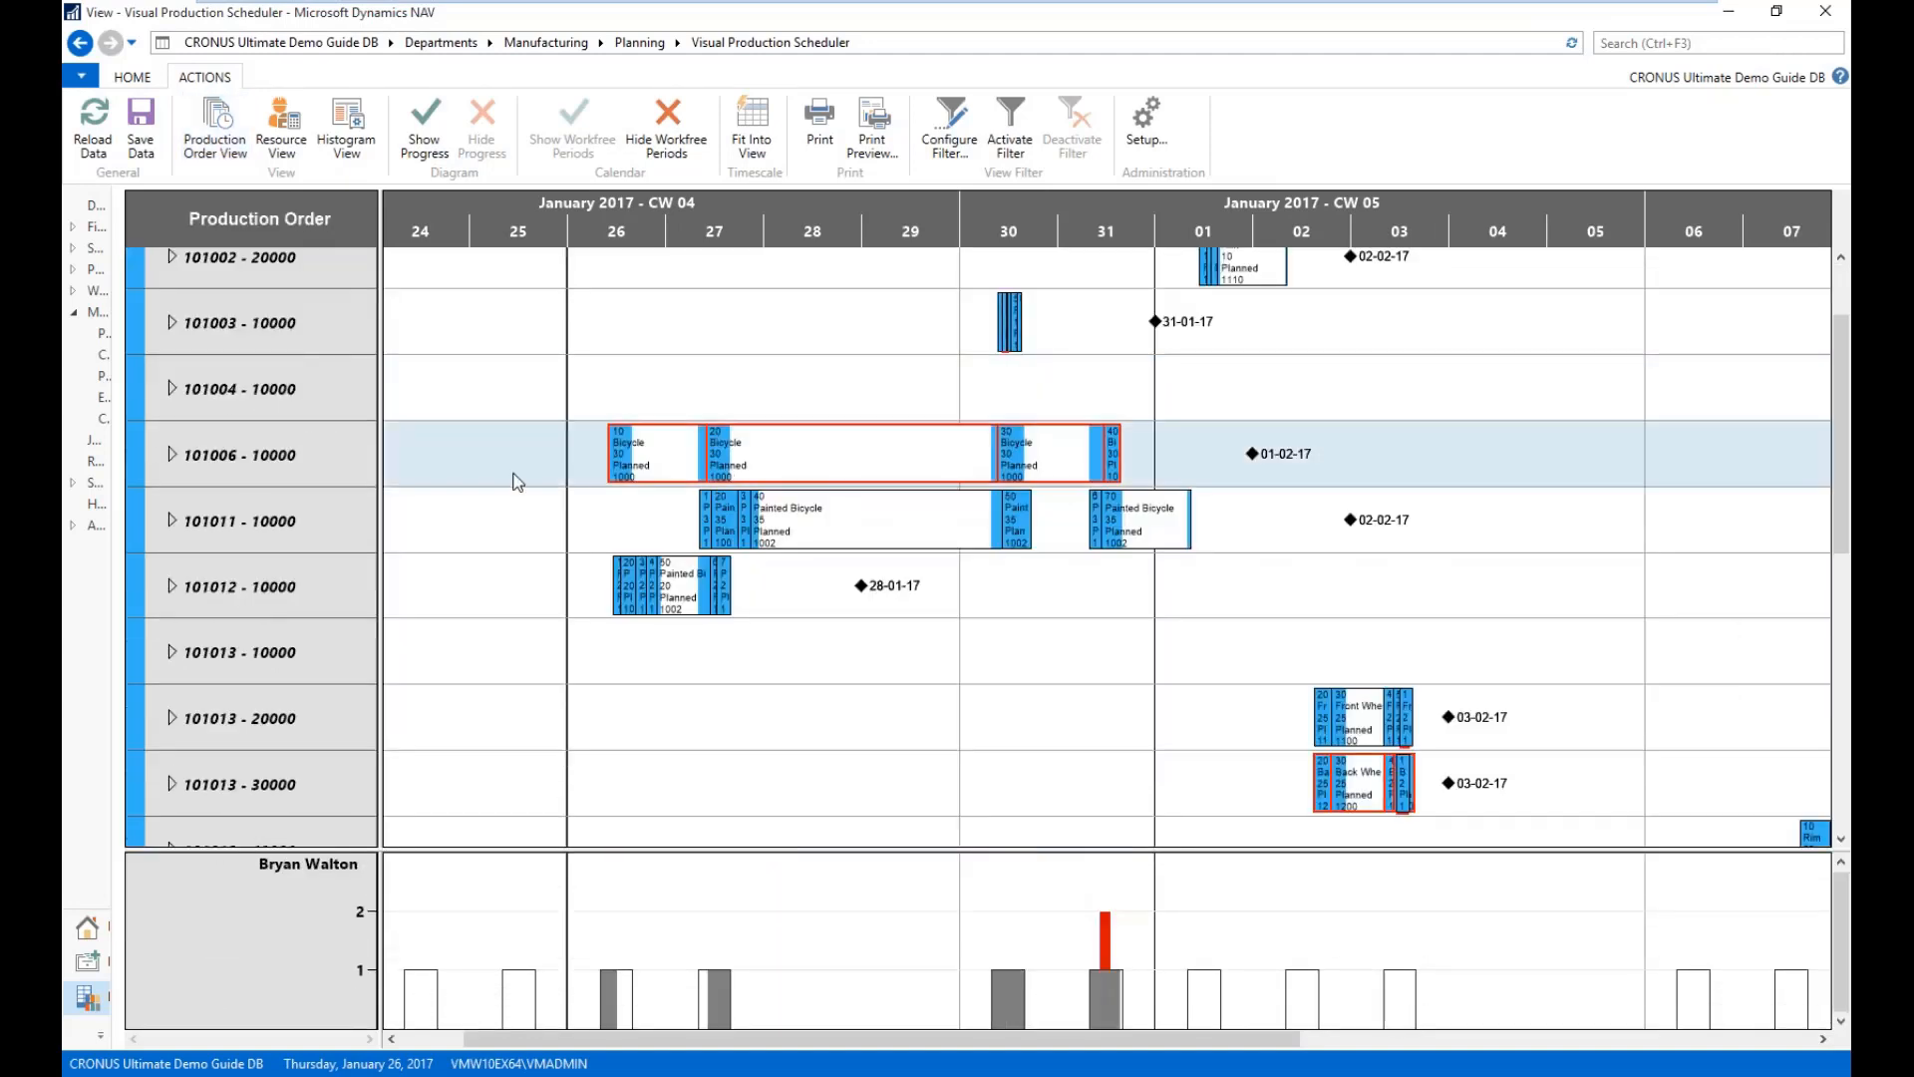
- Reload the schedule data without saving the changes and expand production order 101006 - 10000
click(93, 125)
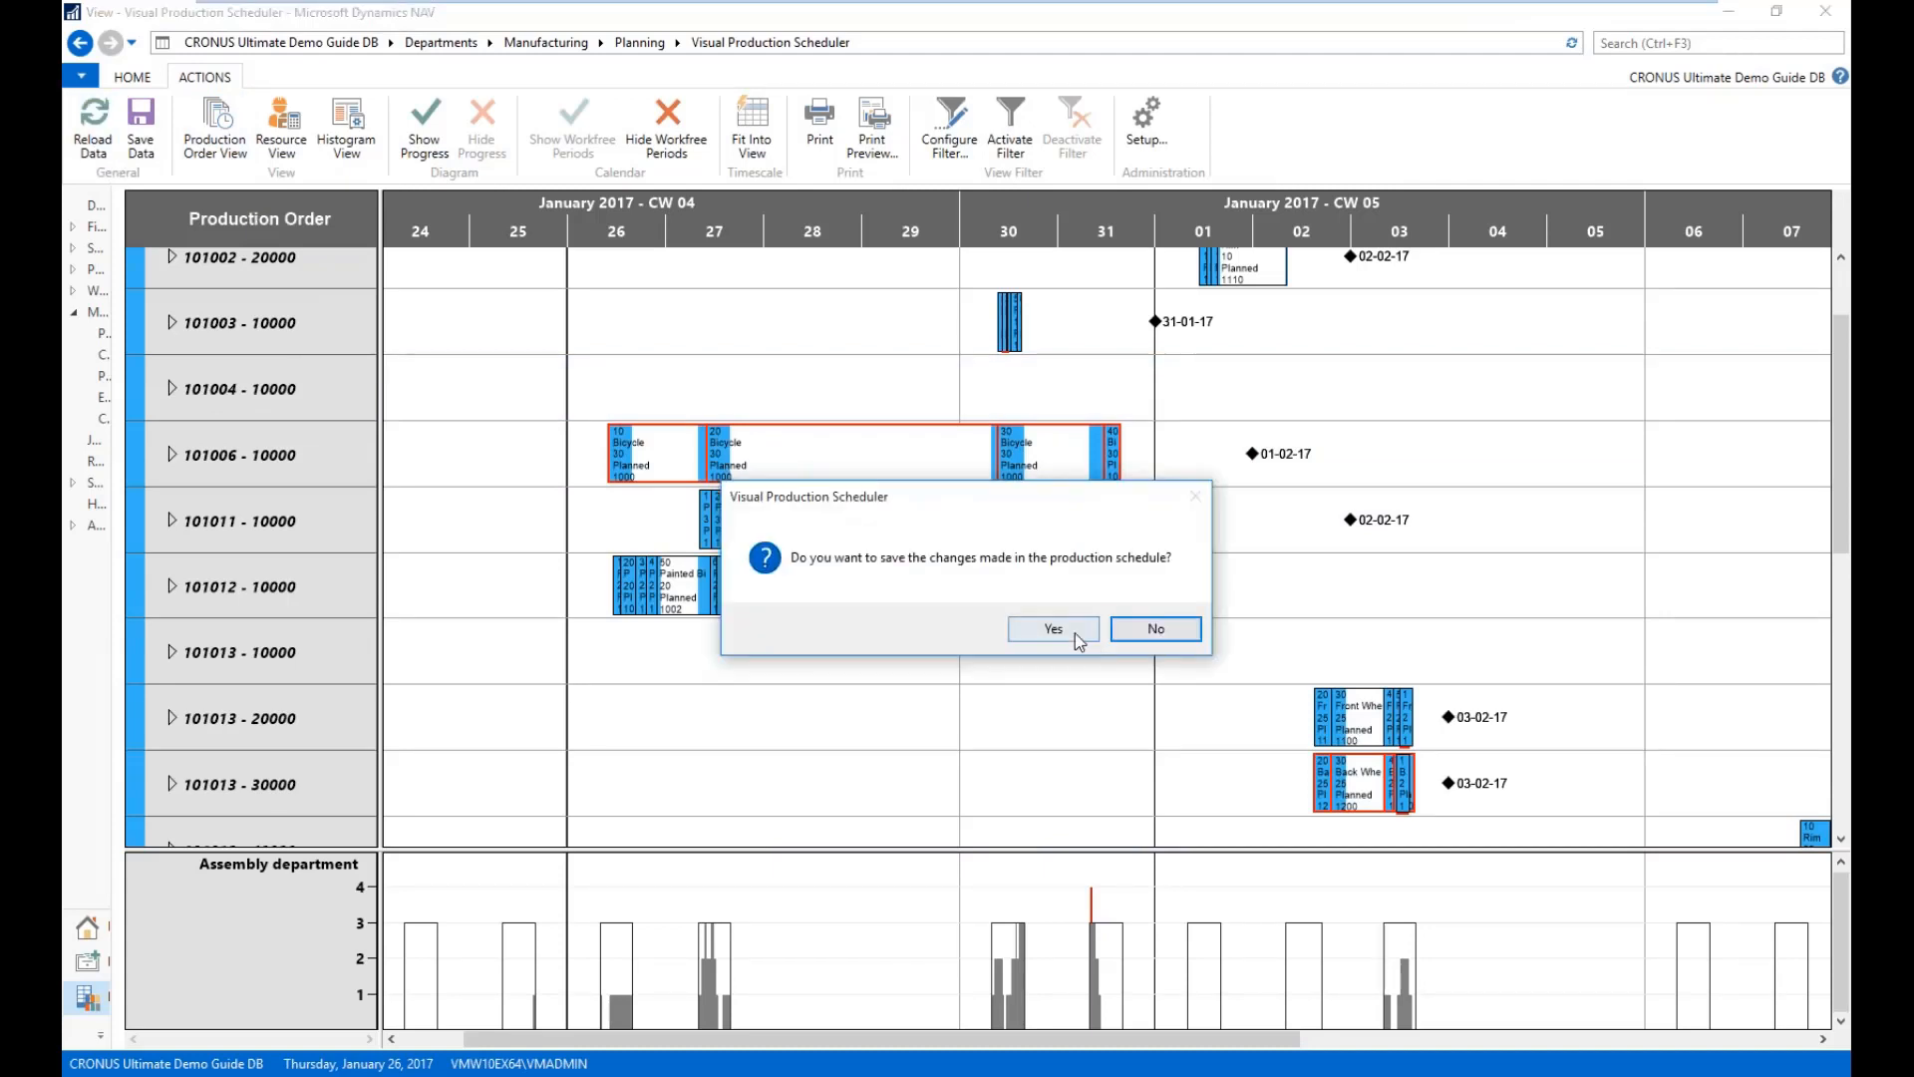
click(1155, 629)
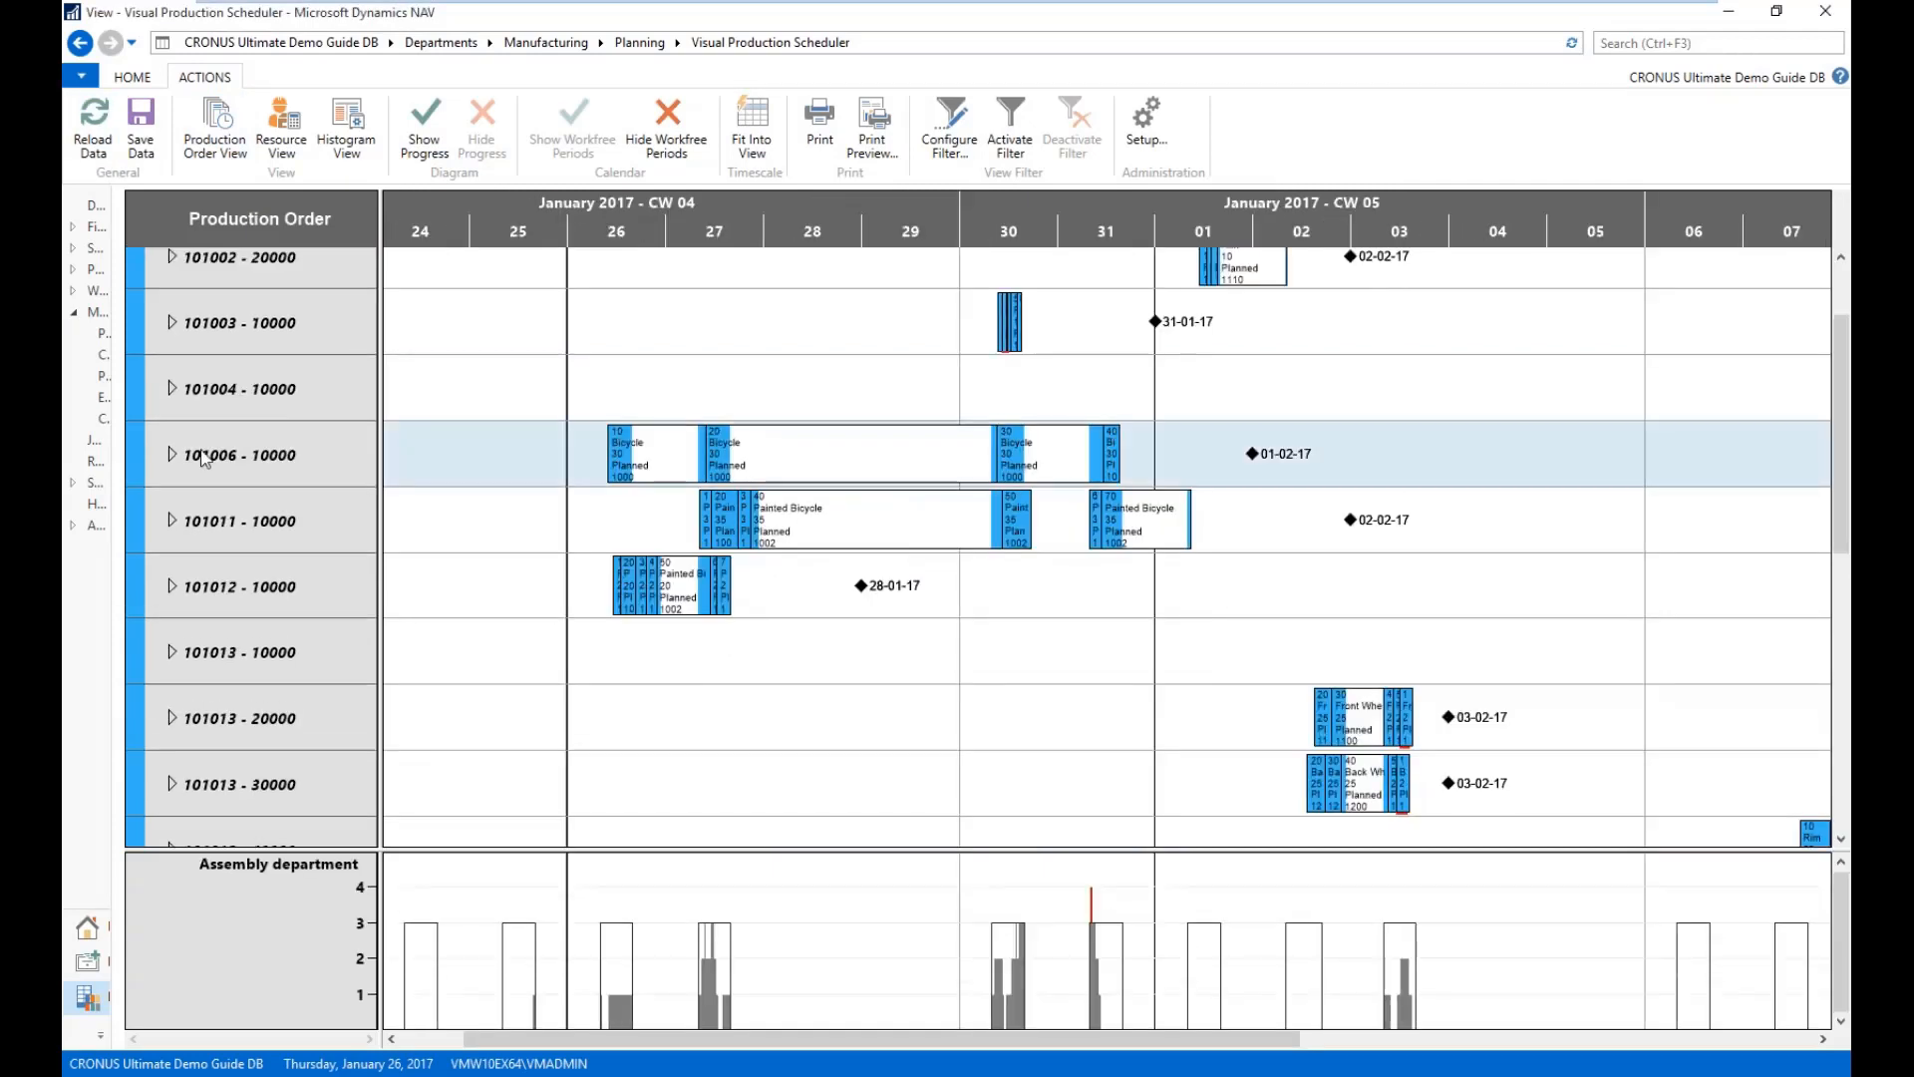
click(171, 455)
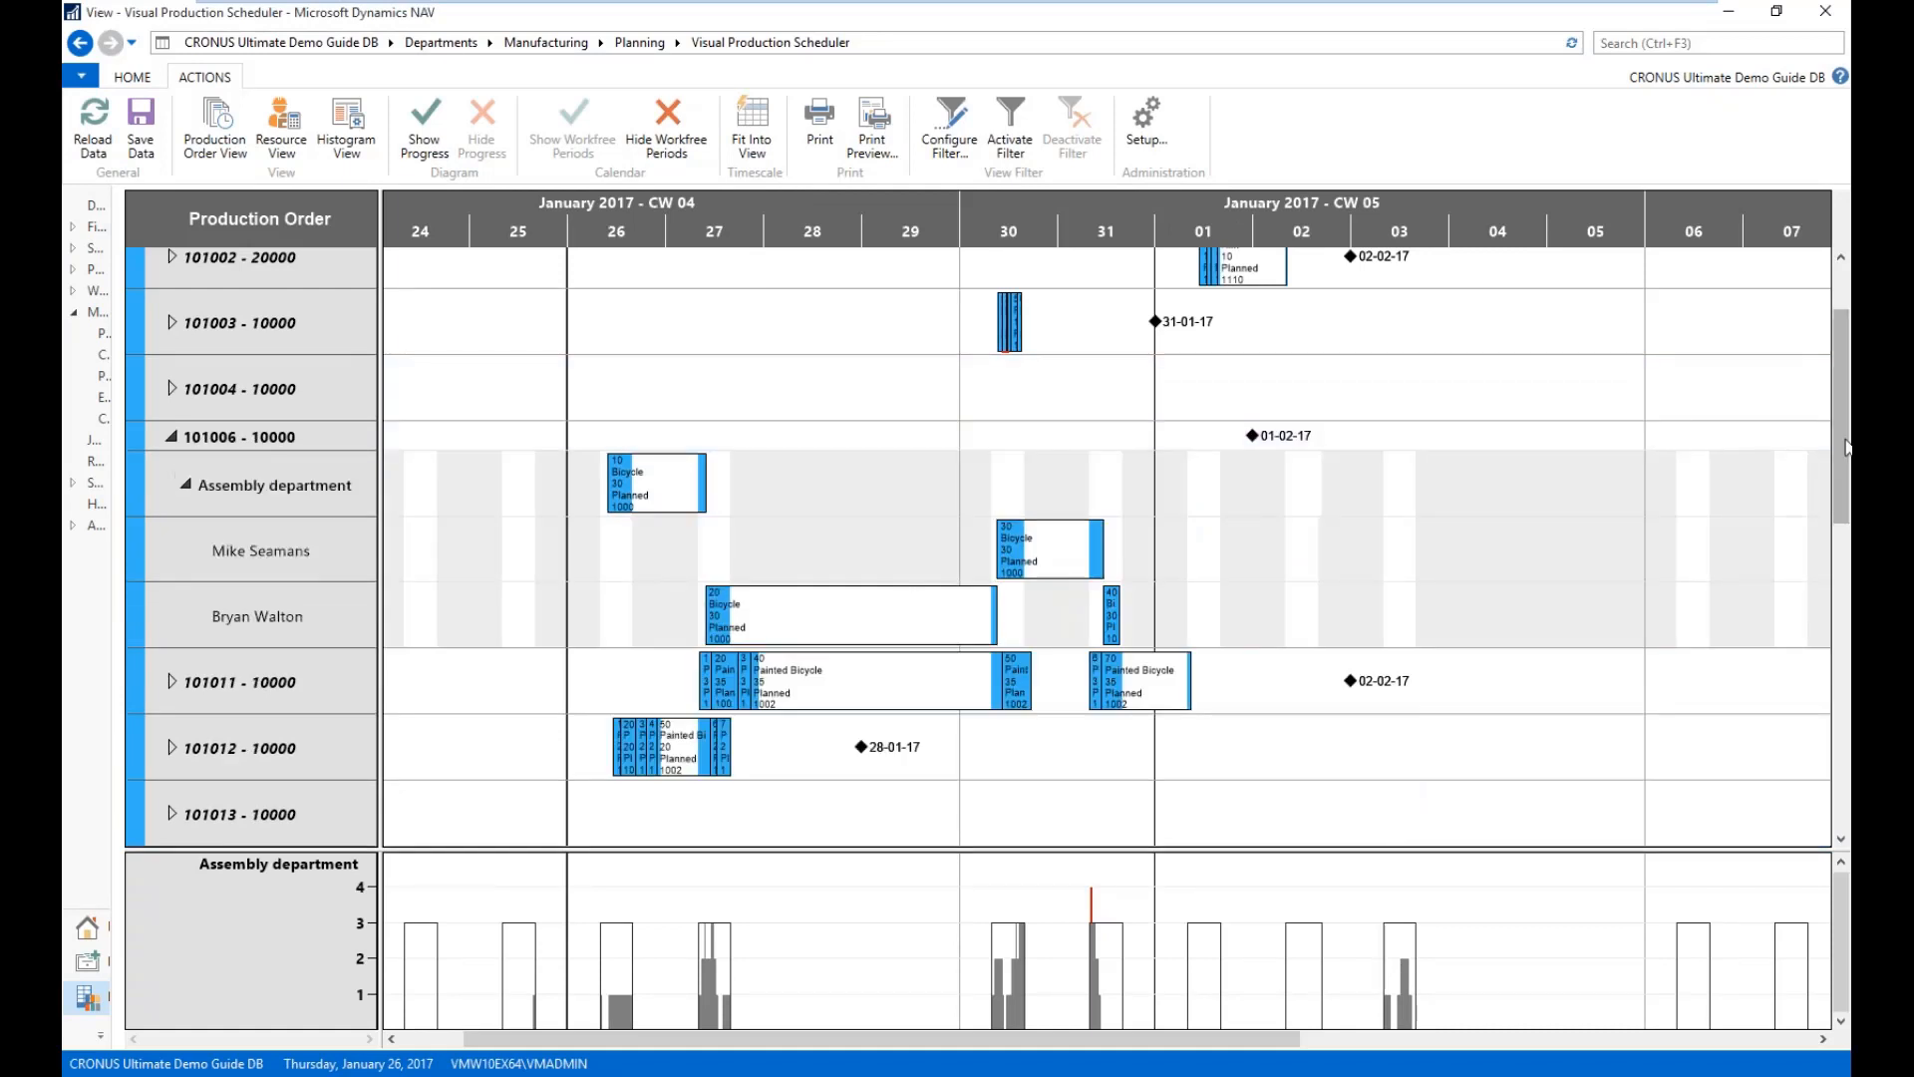
drag(1843, 440, 1842, 393)
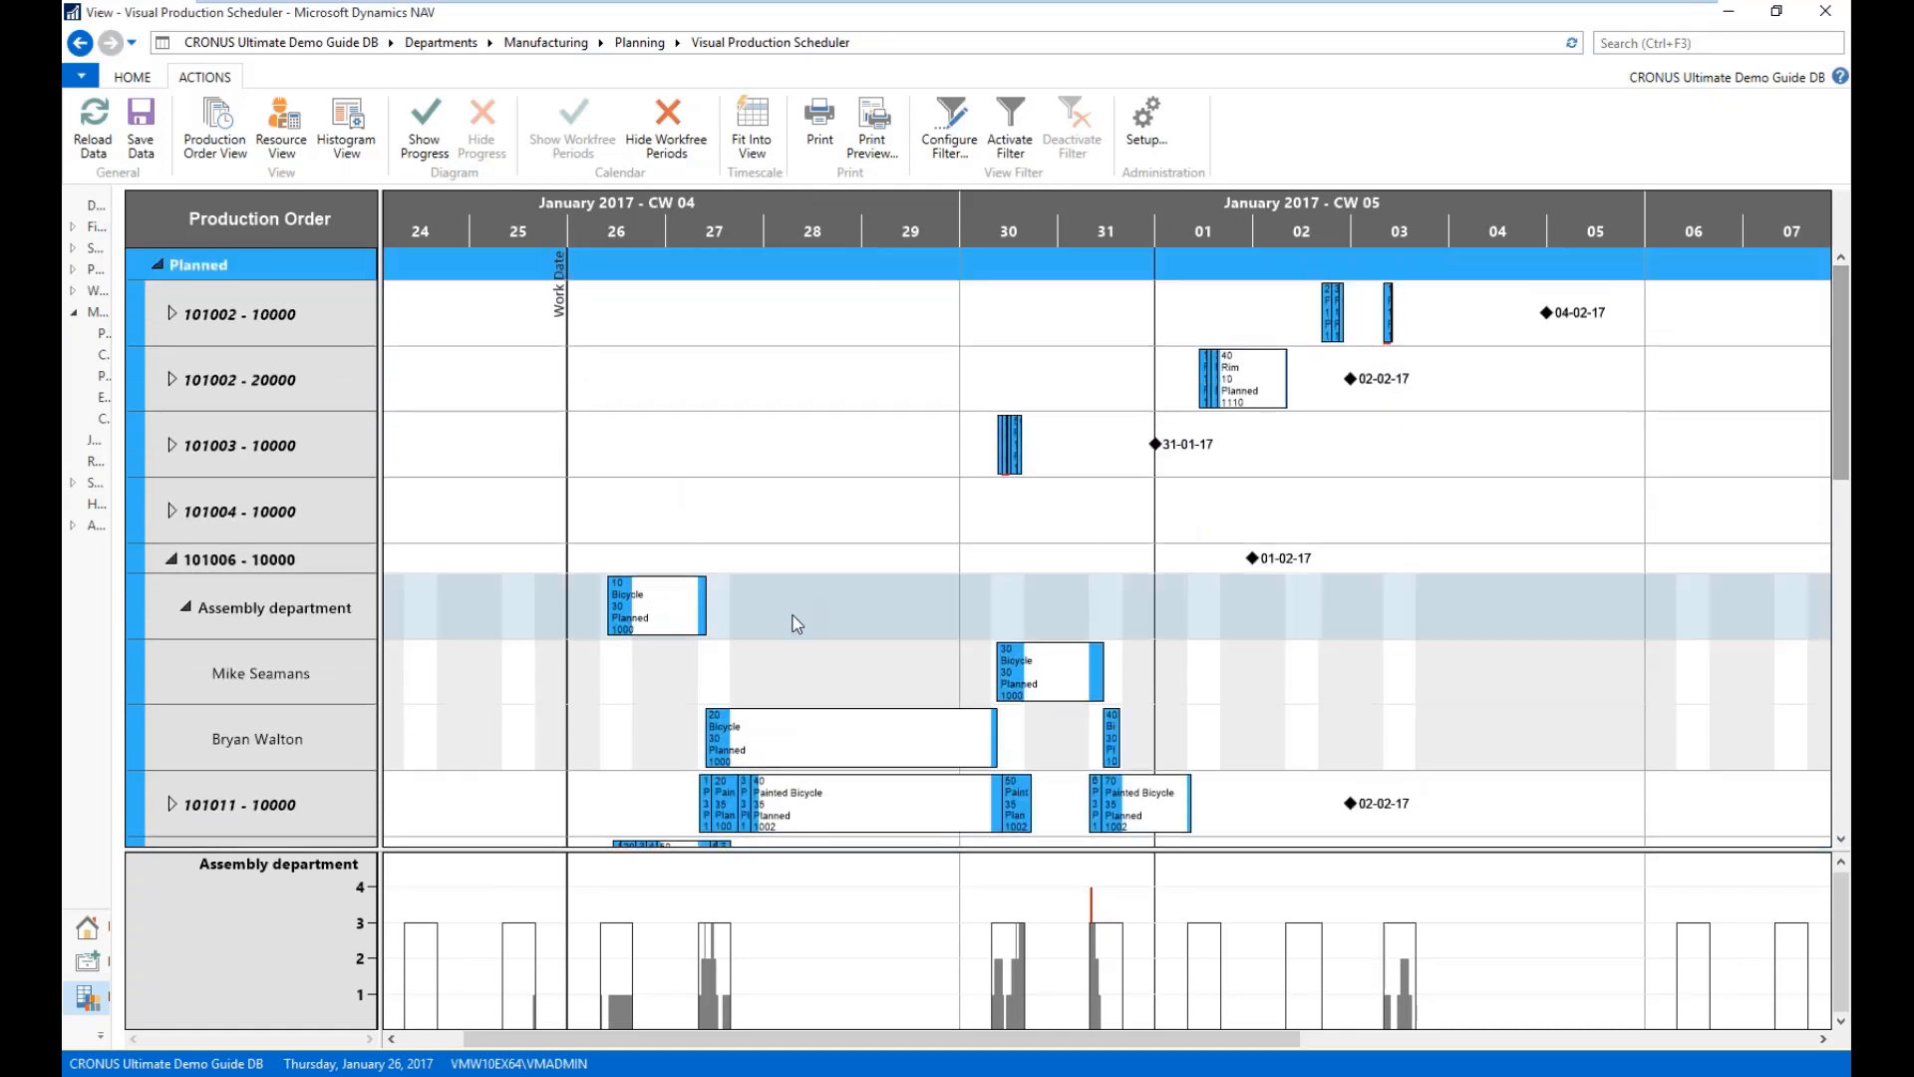
- Show the item availability by BOM level for operation 30 of production order 101006 and expand all levels
click(656, 628)
right_click(1047, 683)
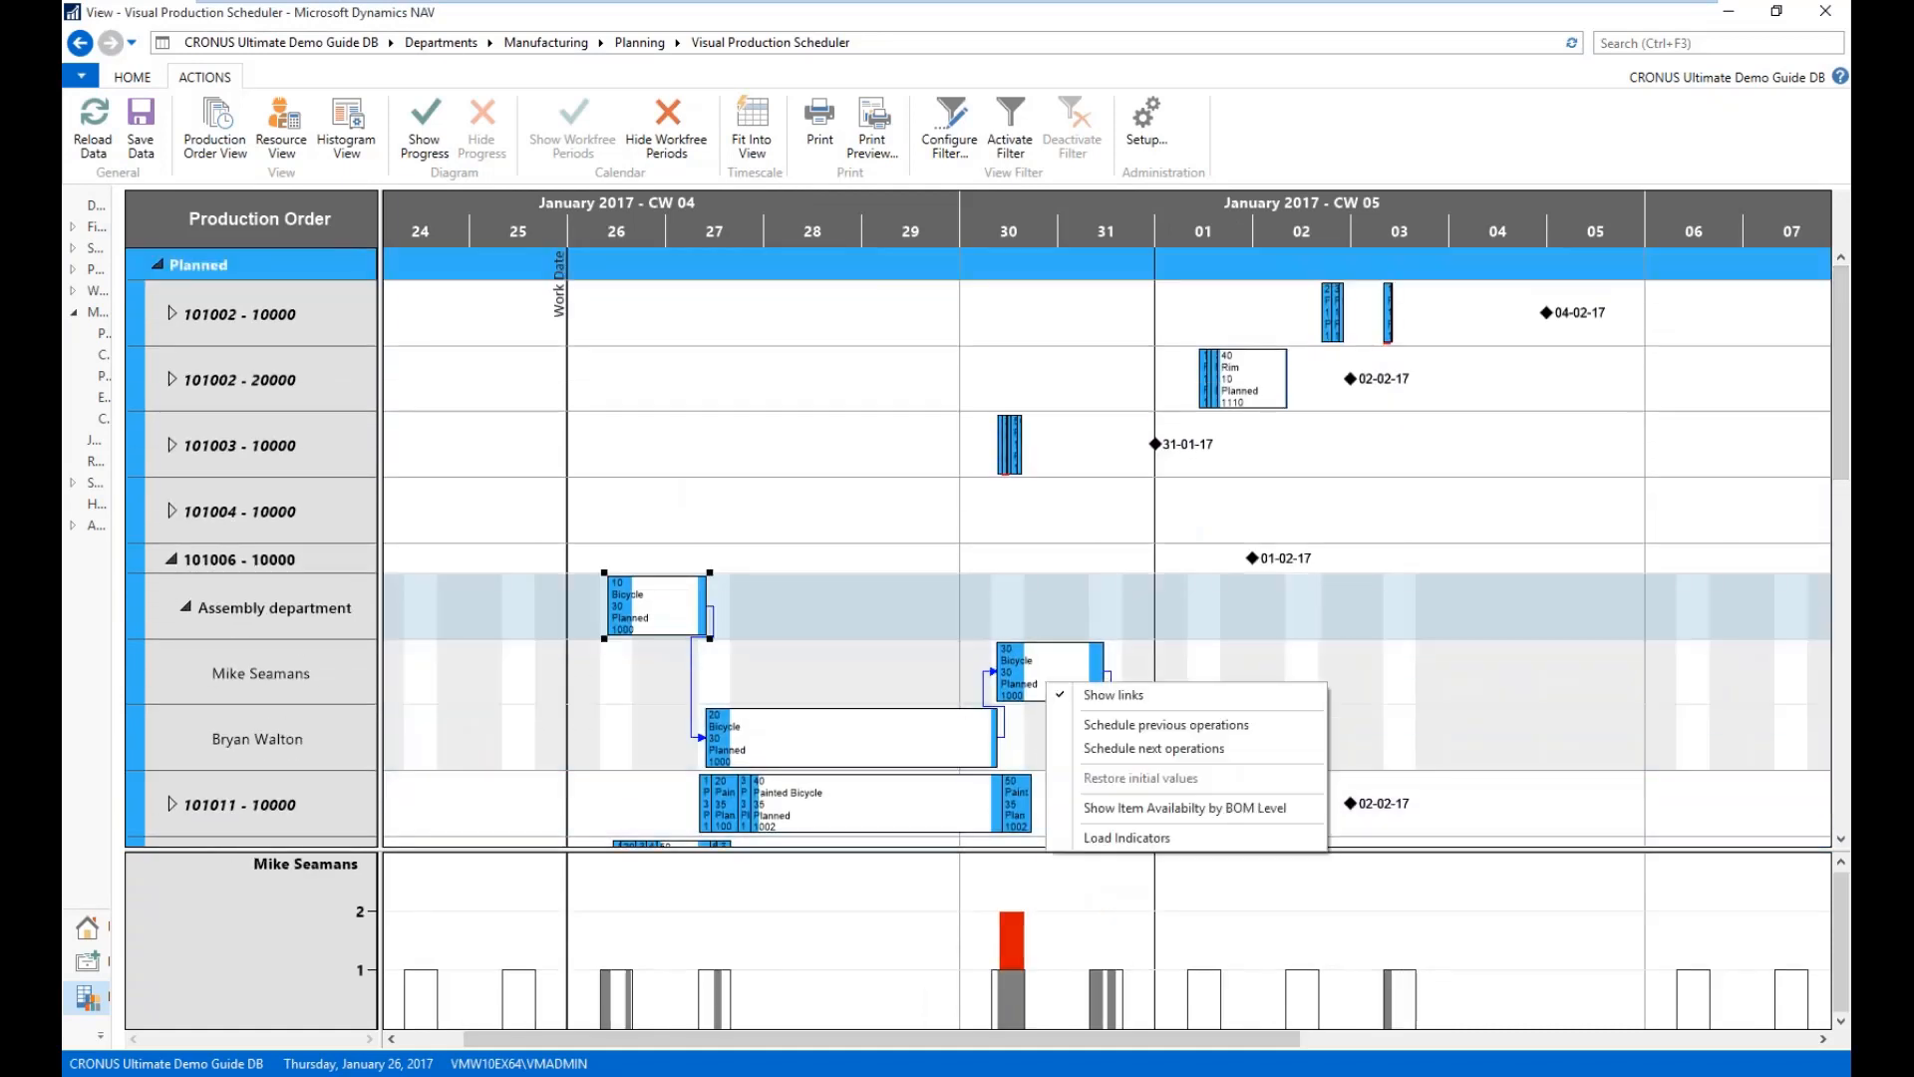
click(1170, 814)
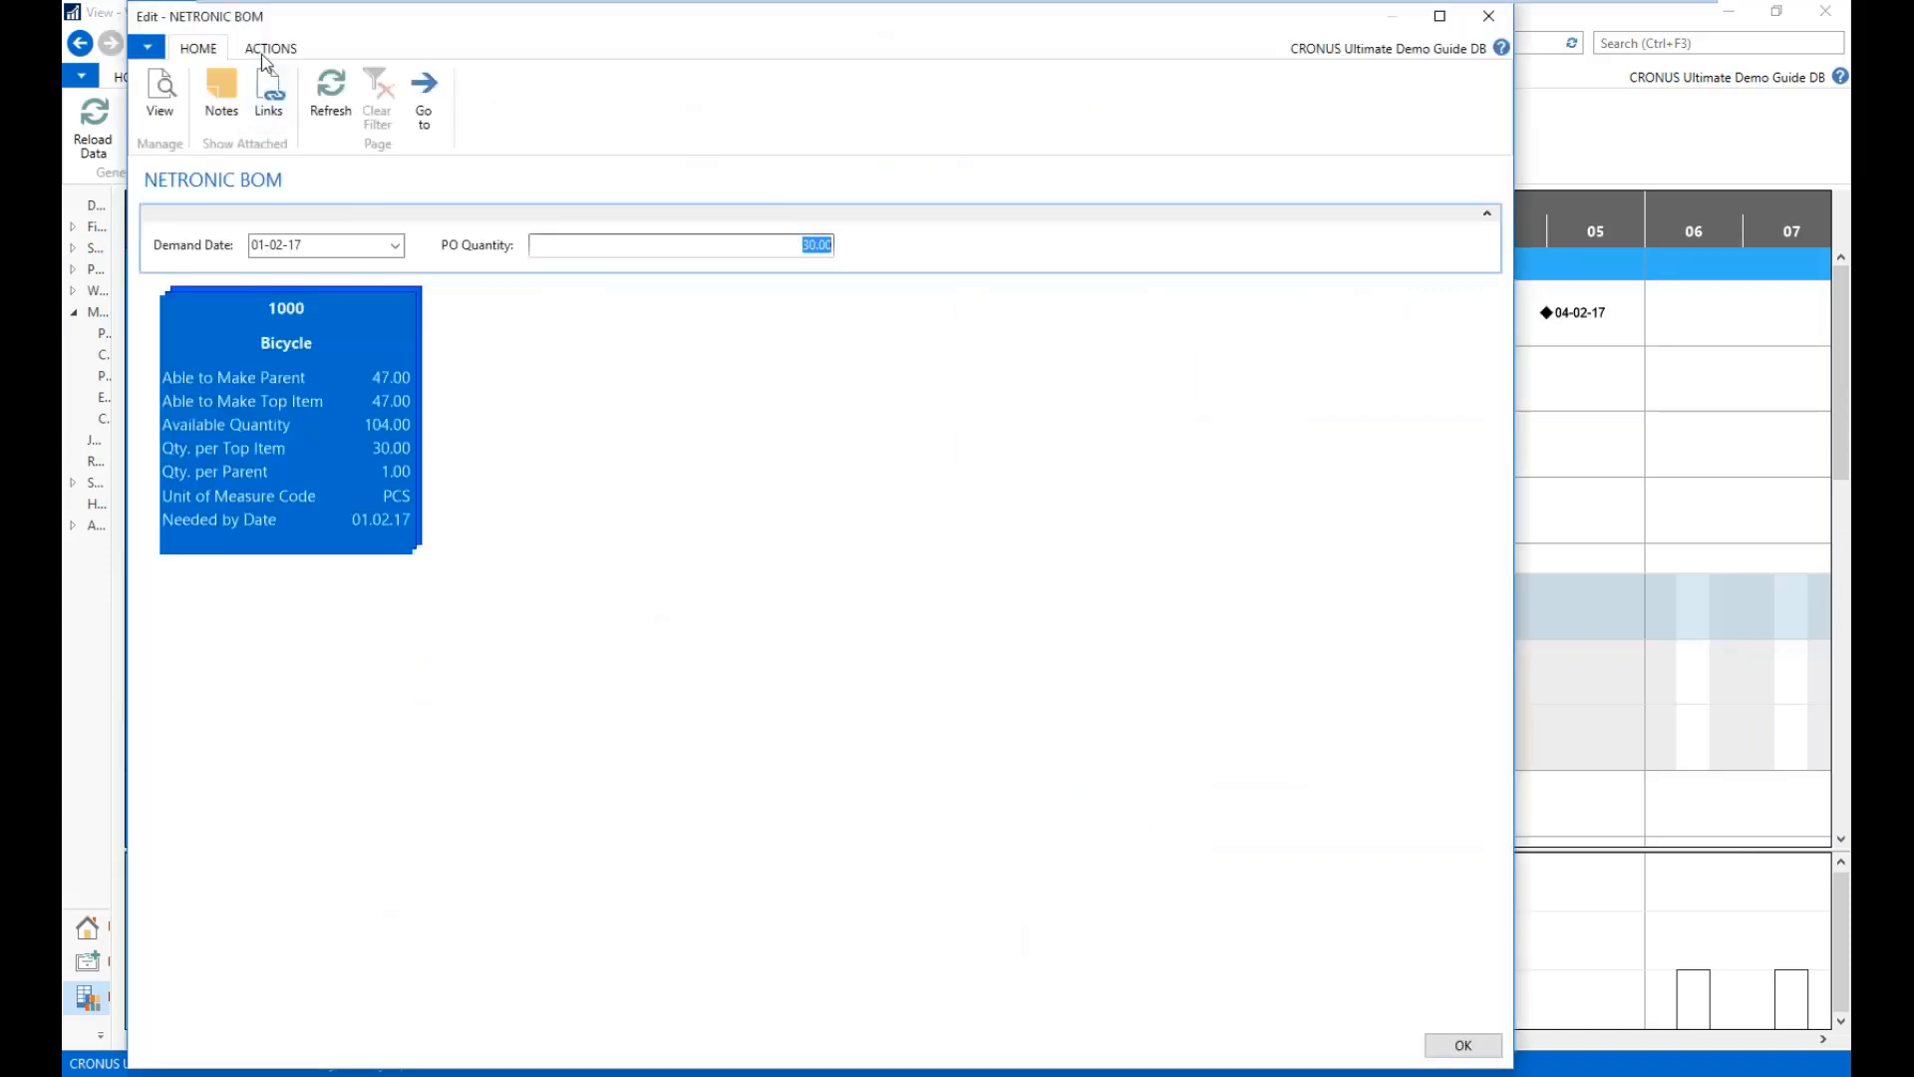
click(265, 52)
click(327, 112)
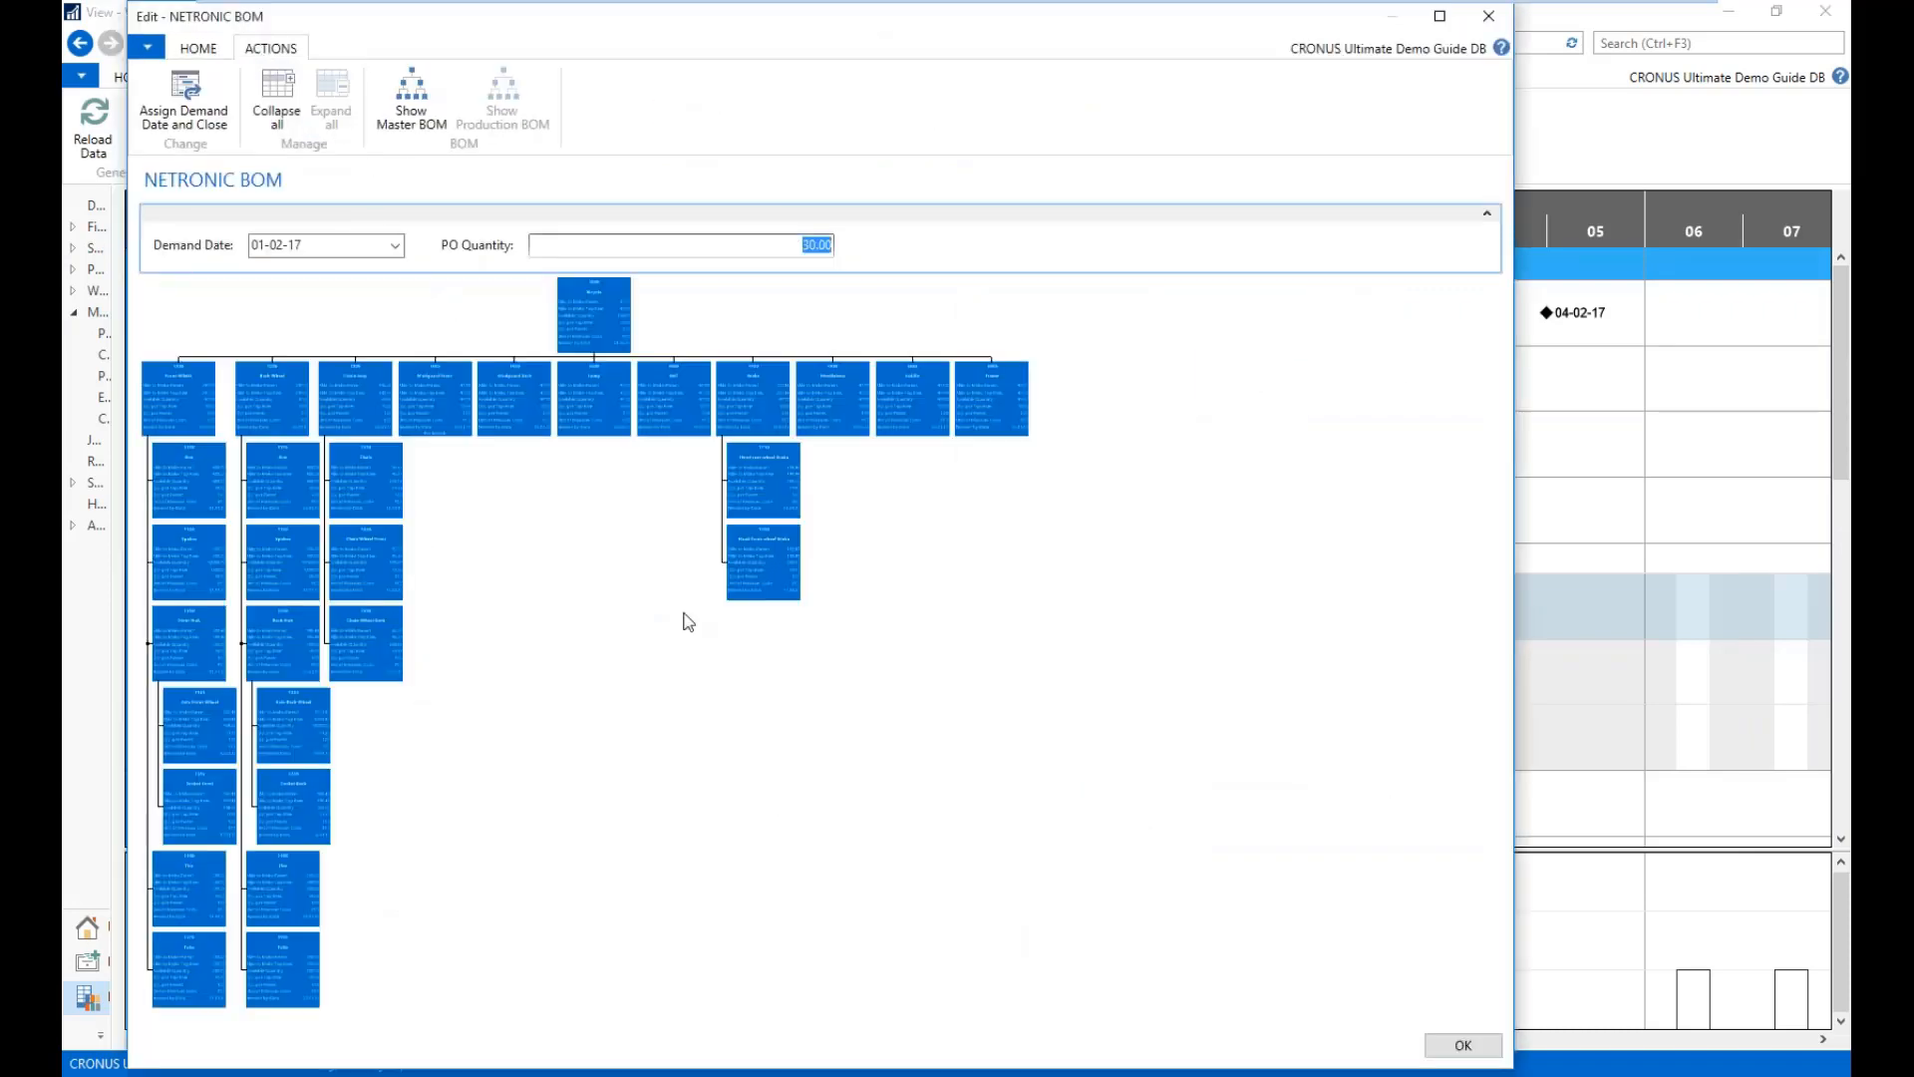
- Test the Bicycle's component availability with a PO quantity of 1,000 and restore the quantity to 30
click(714, 731)
scroll(717, 754, up, 2)
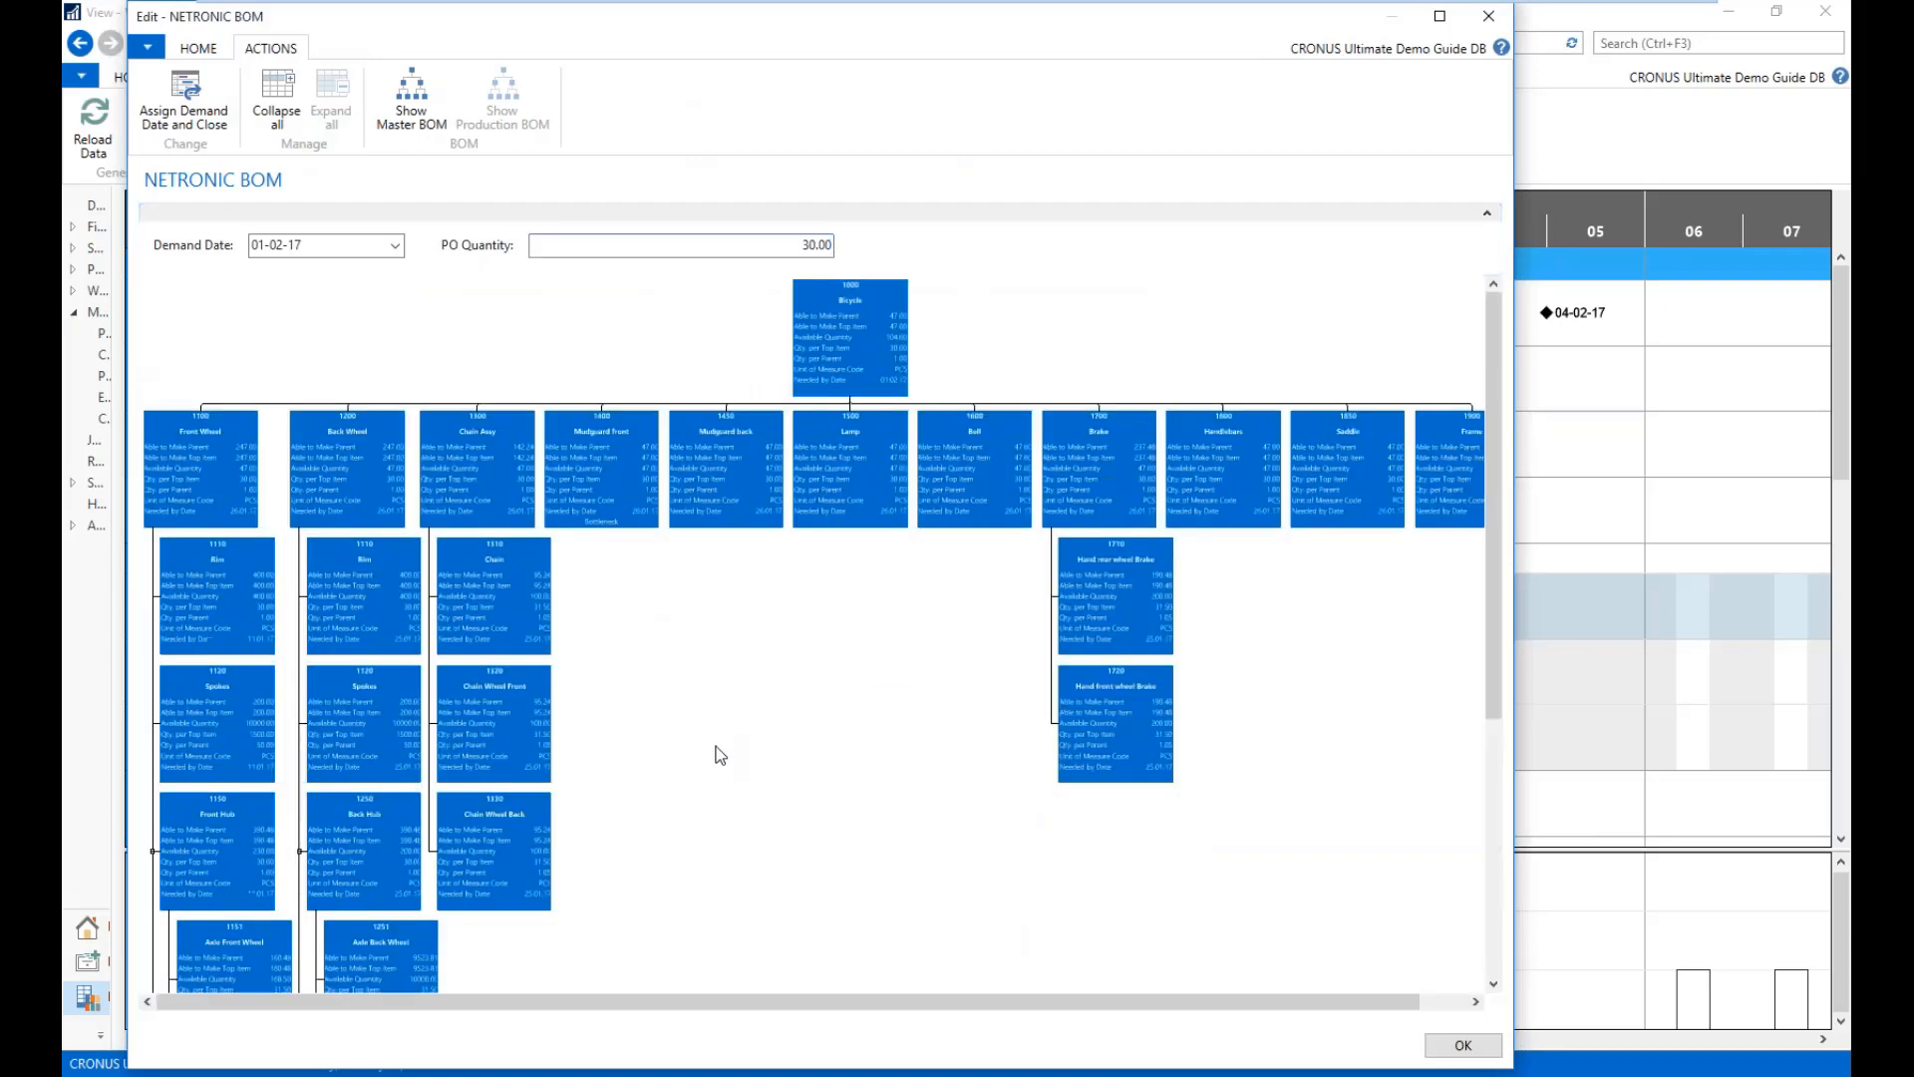
scroll(720, 755, up, 2)
drag(809, 1008, 1022, 1009)
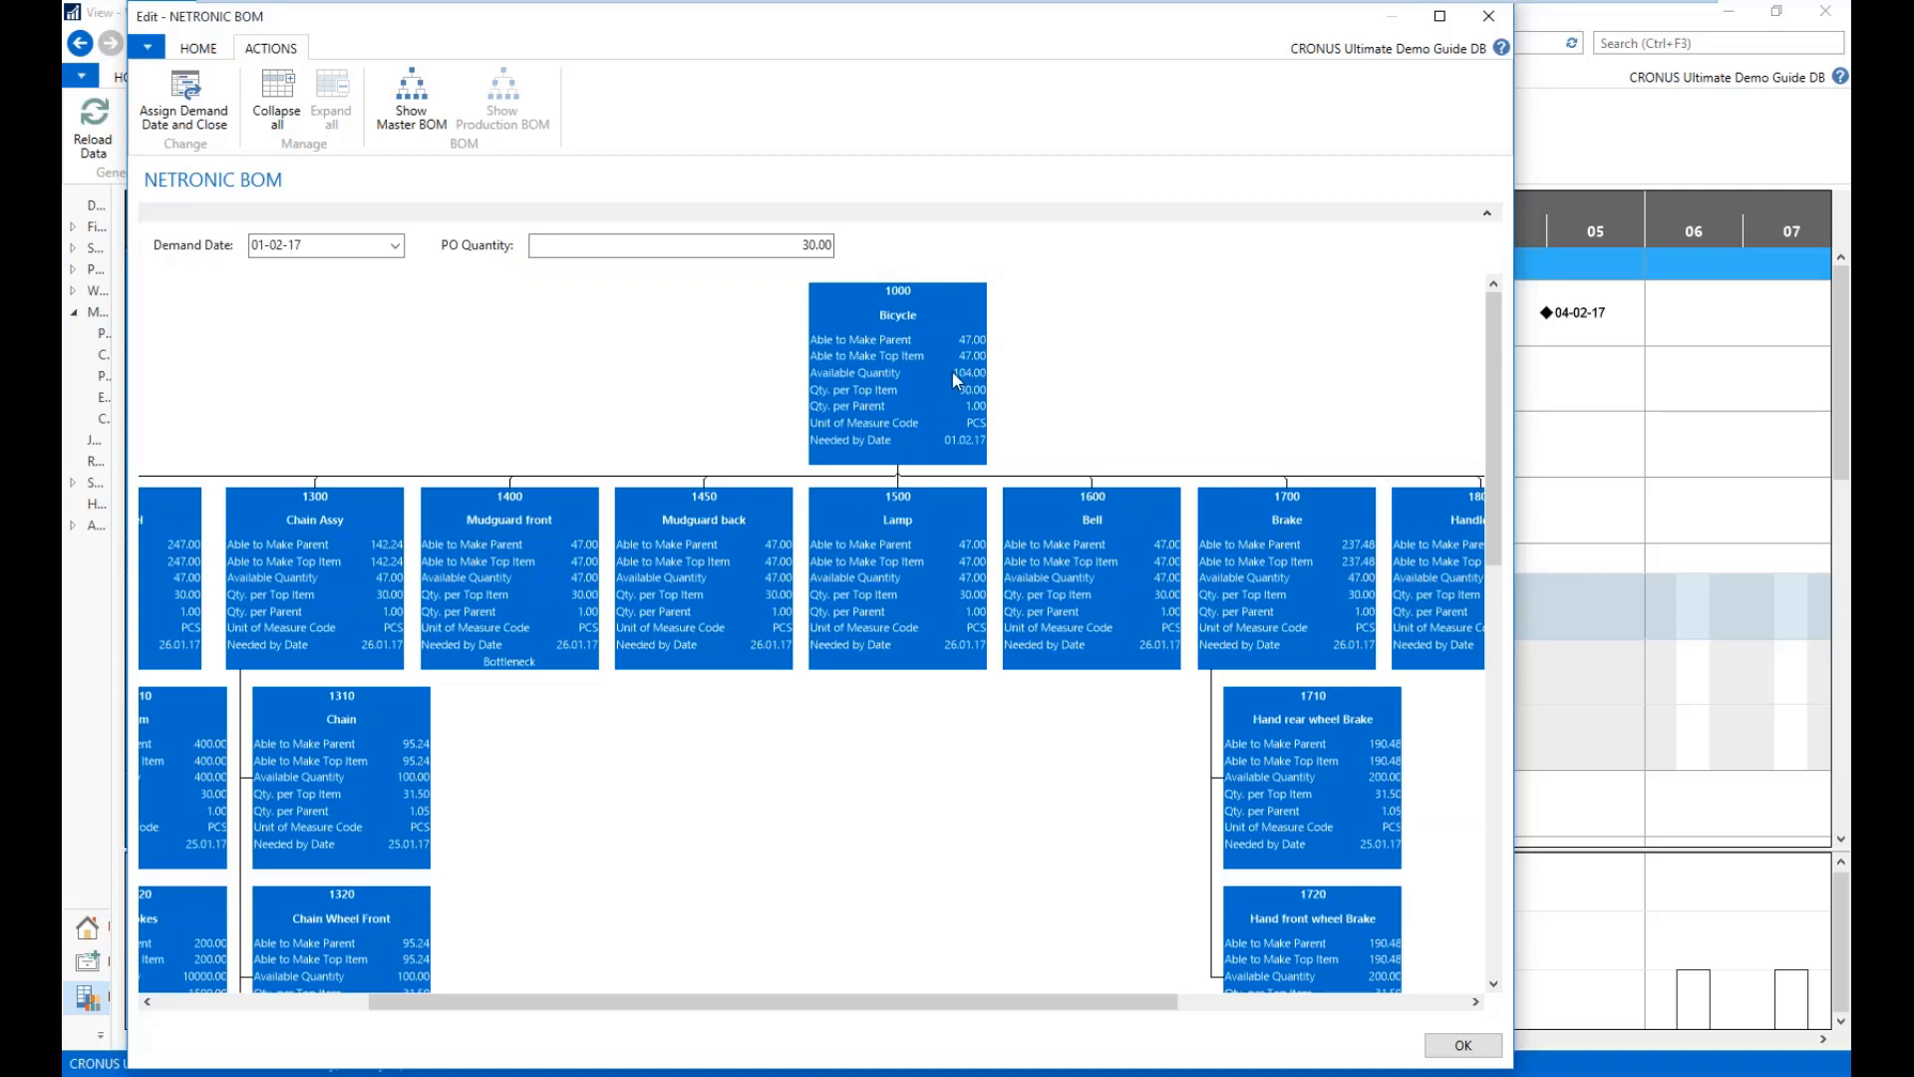
click(819, 245)
text(10)
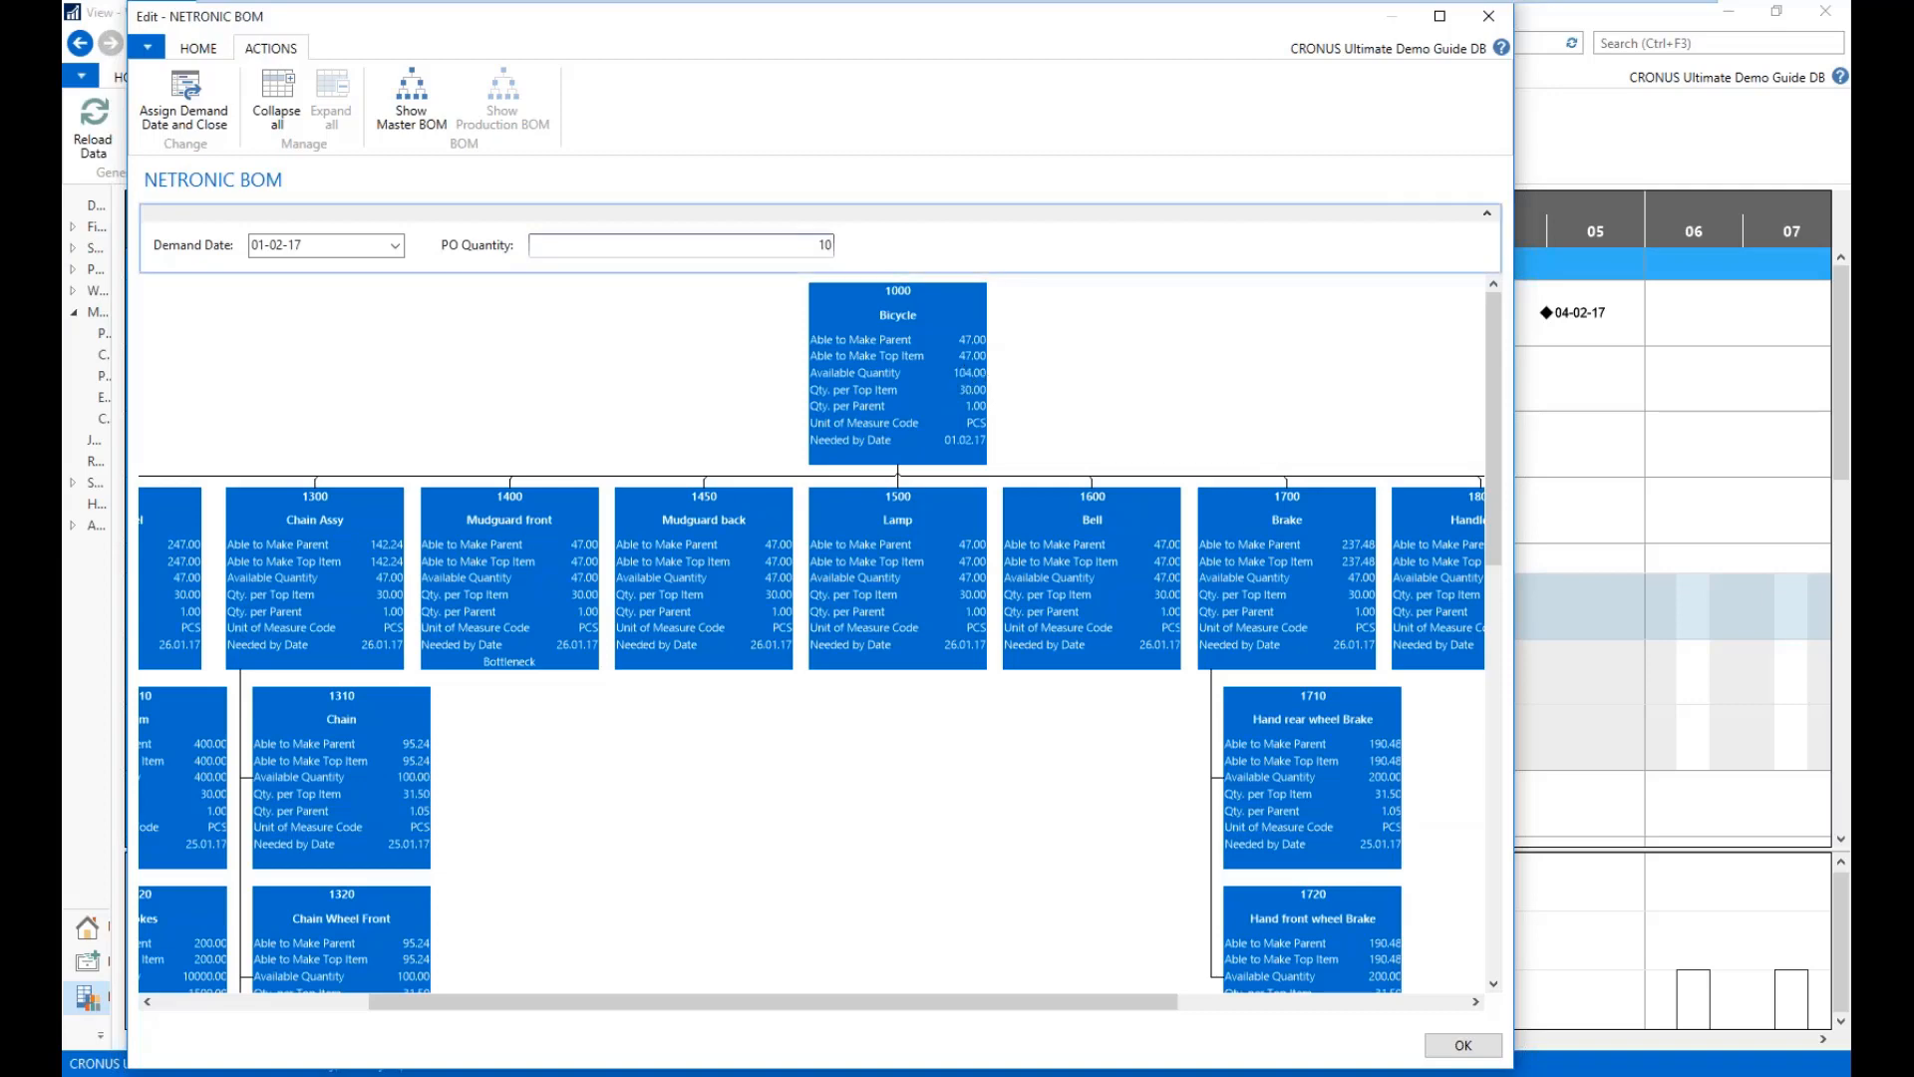
key(Return)
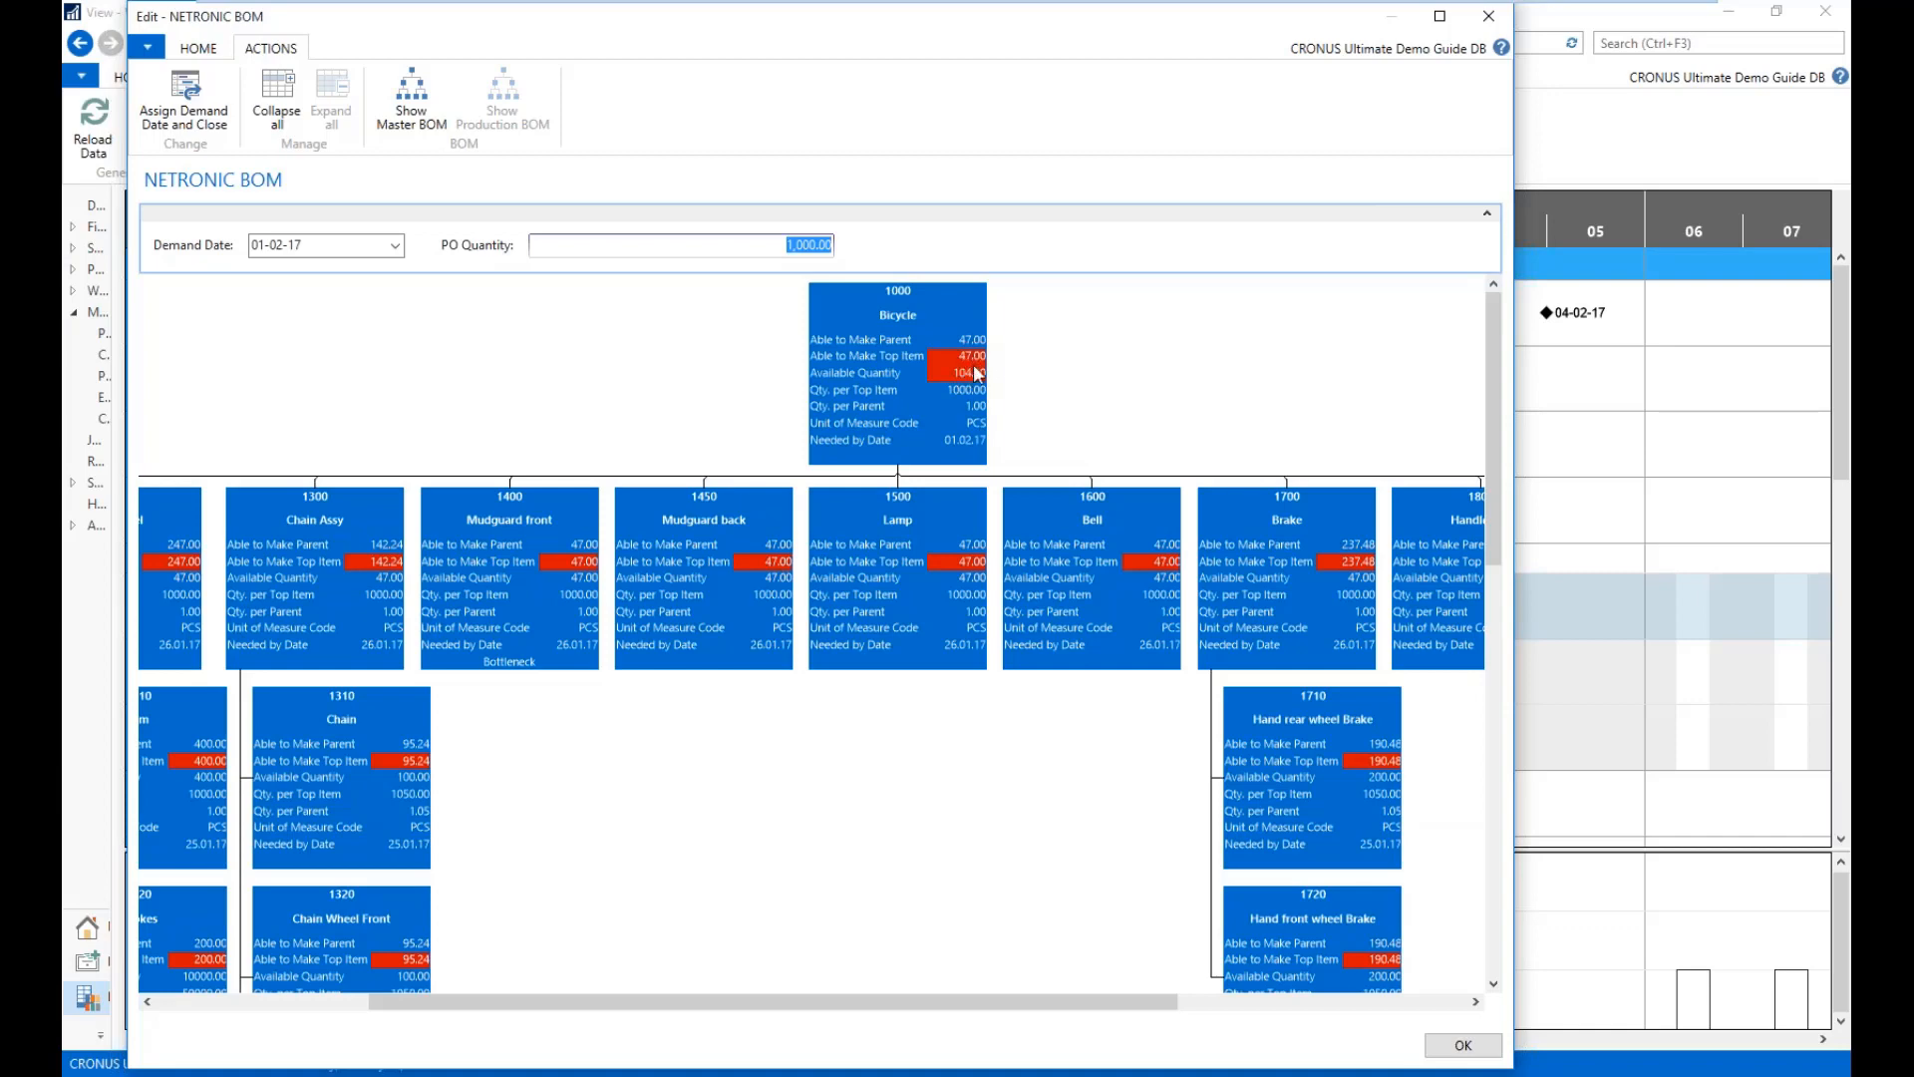
text(30)
key(Return)
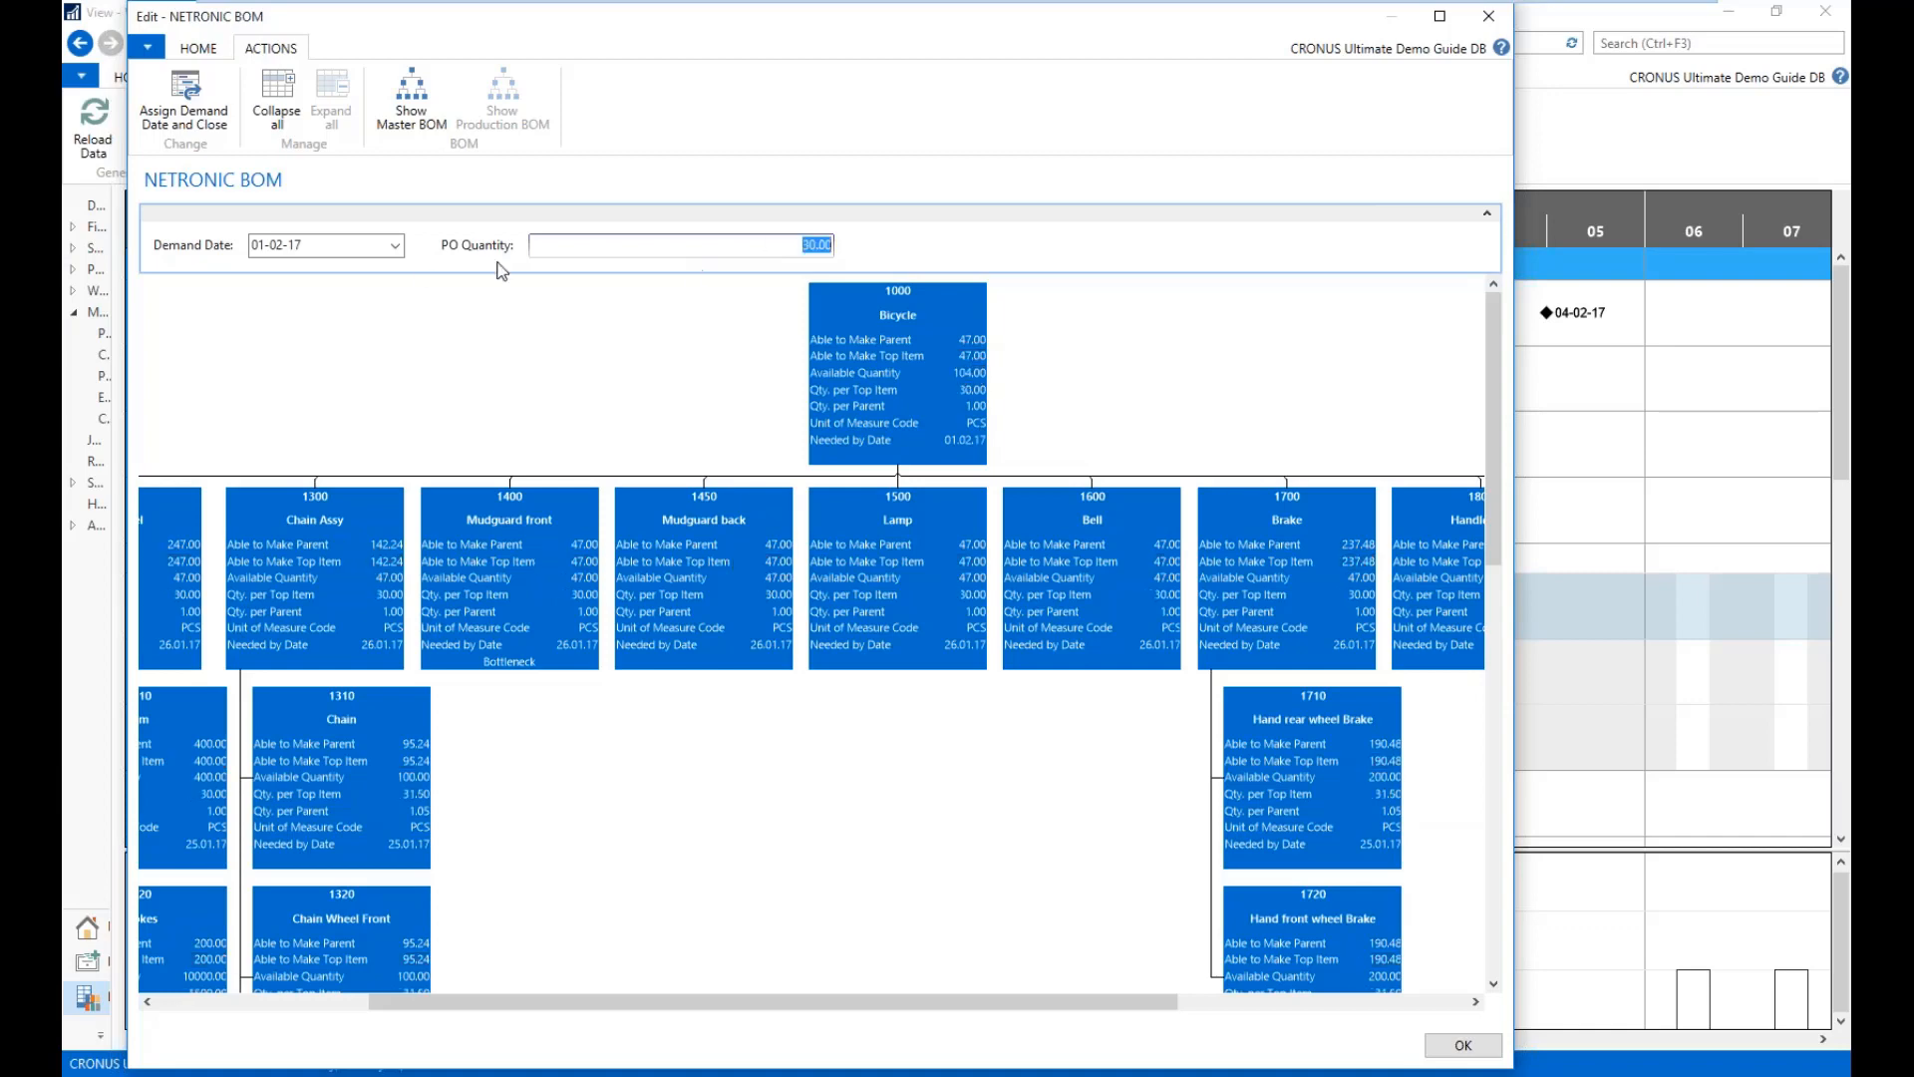
- Check the BOM availability for a demand date of 31-01-17 and set the date back to 01-02-17
click(395, 245)
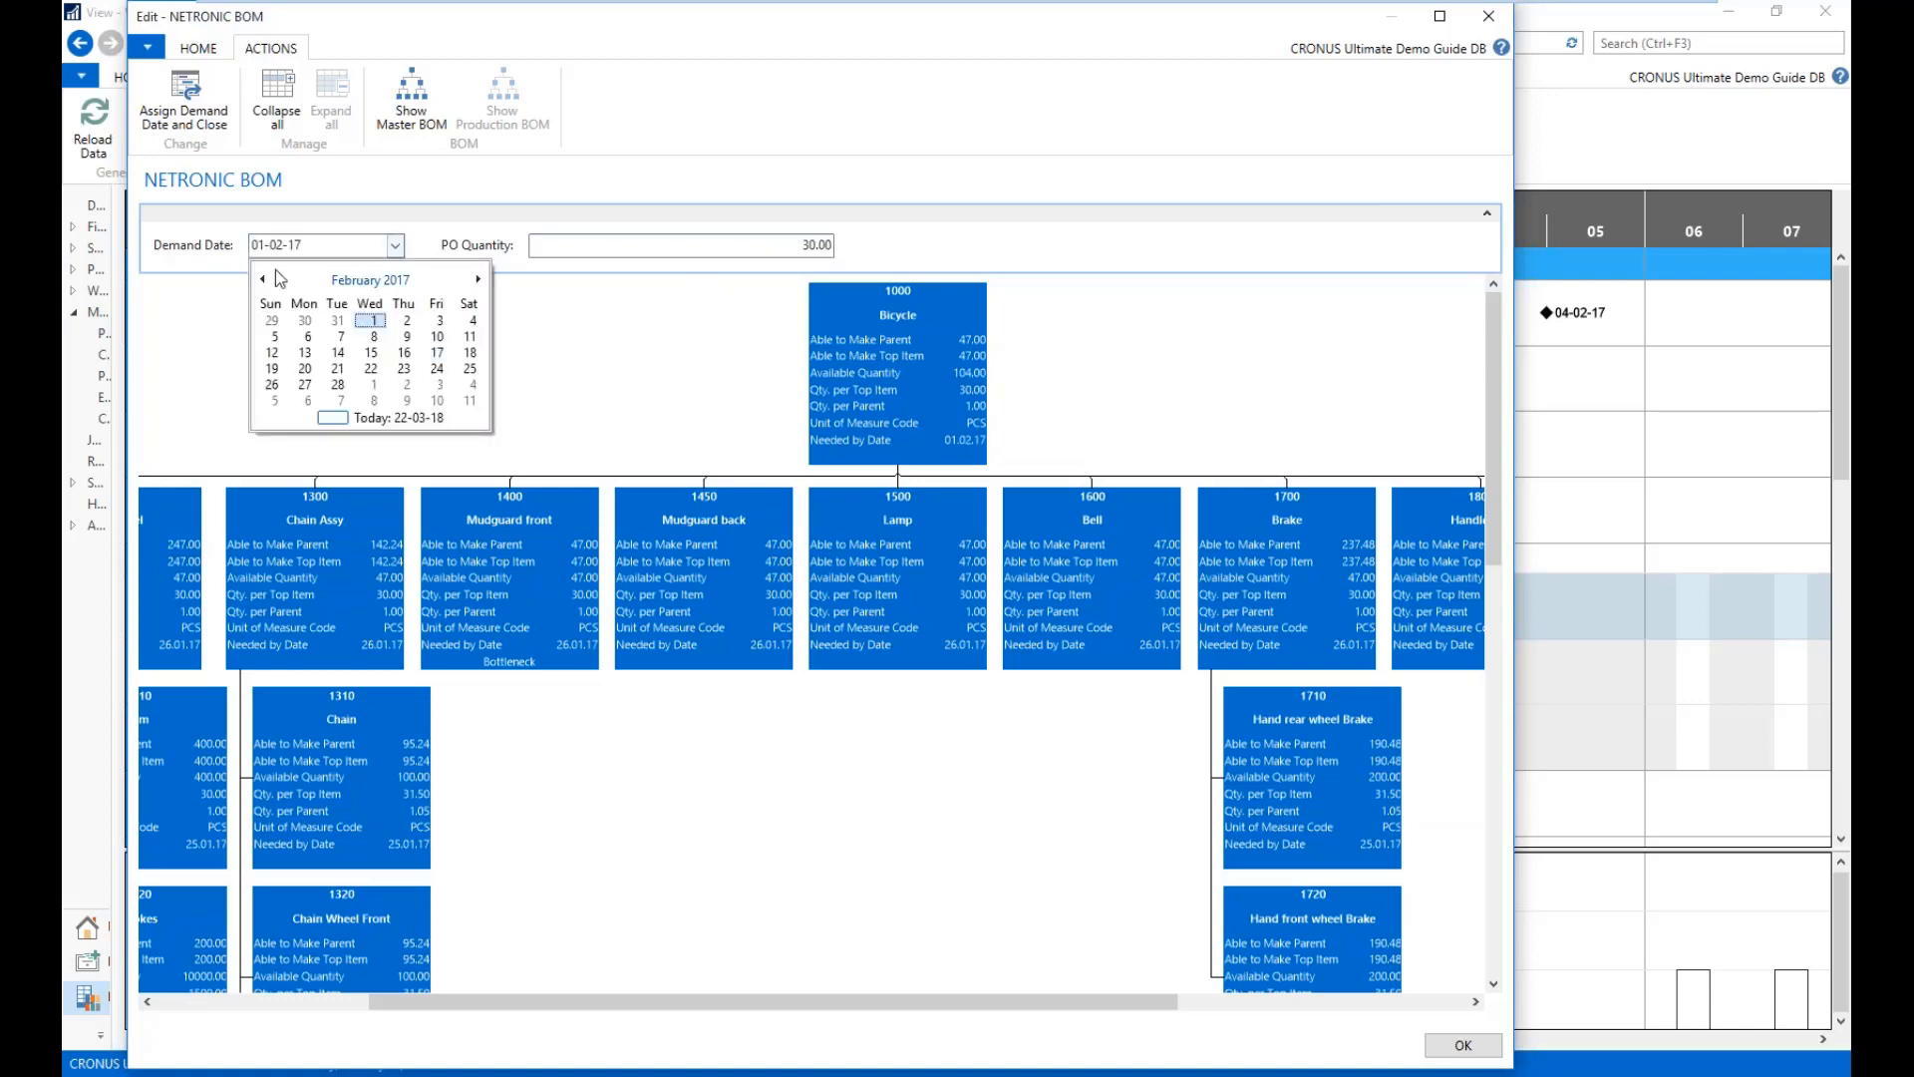
click(335, 322)
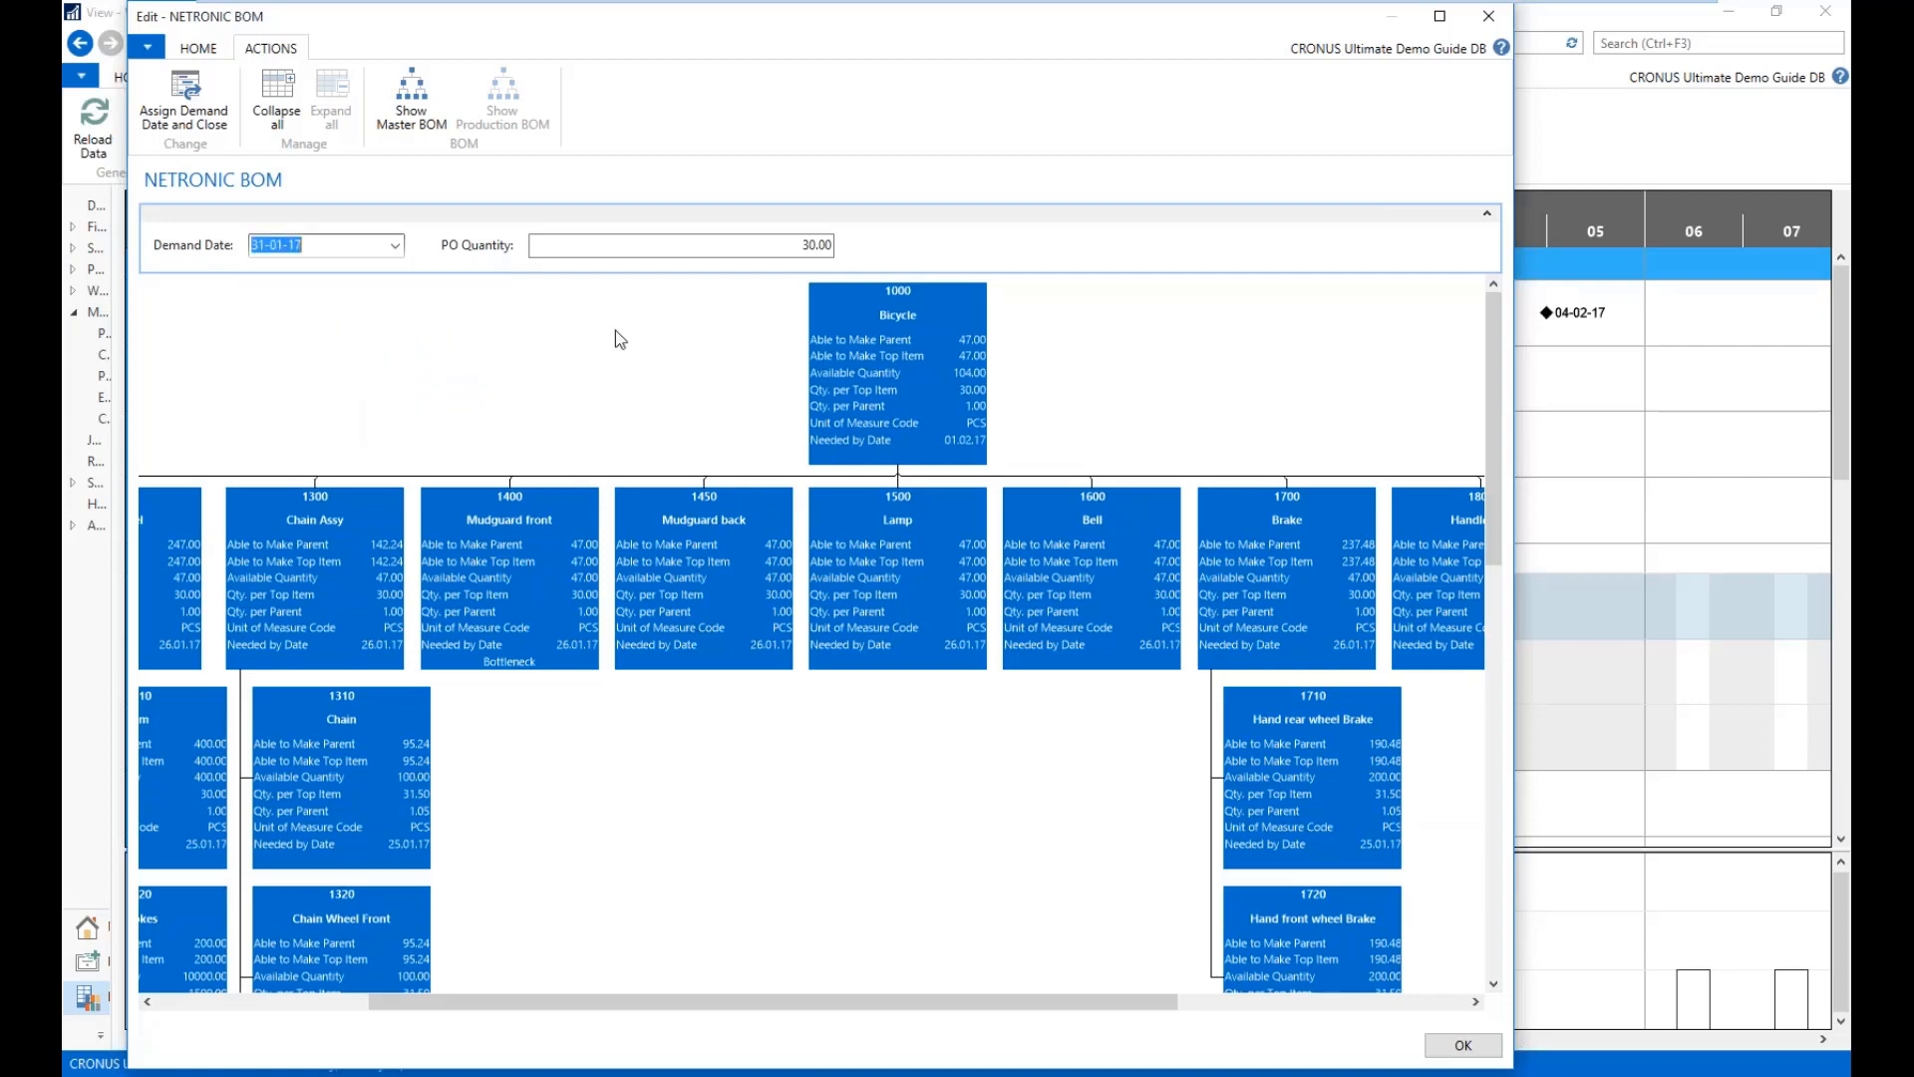
click(727, 392)
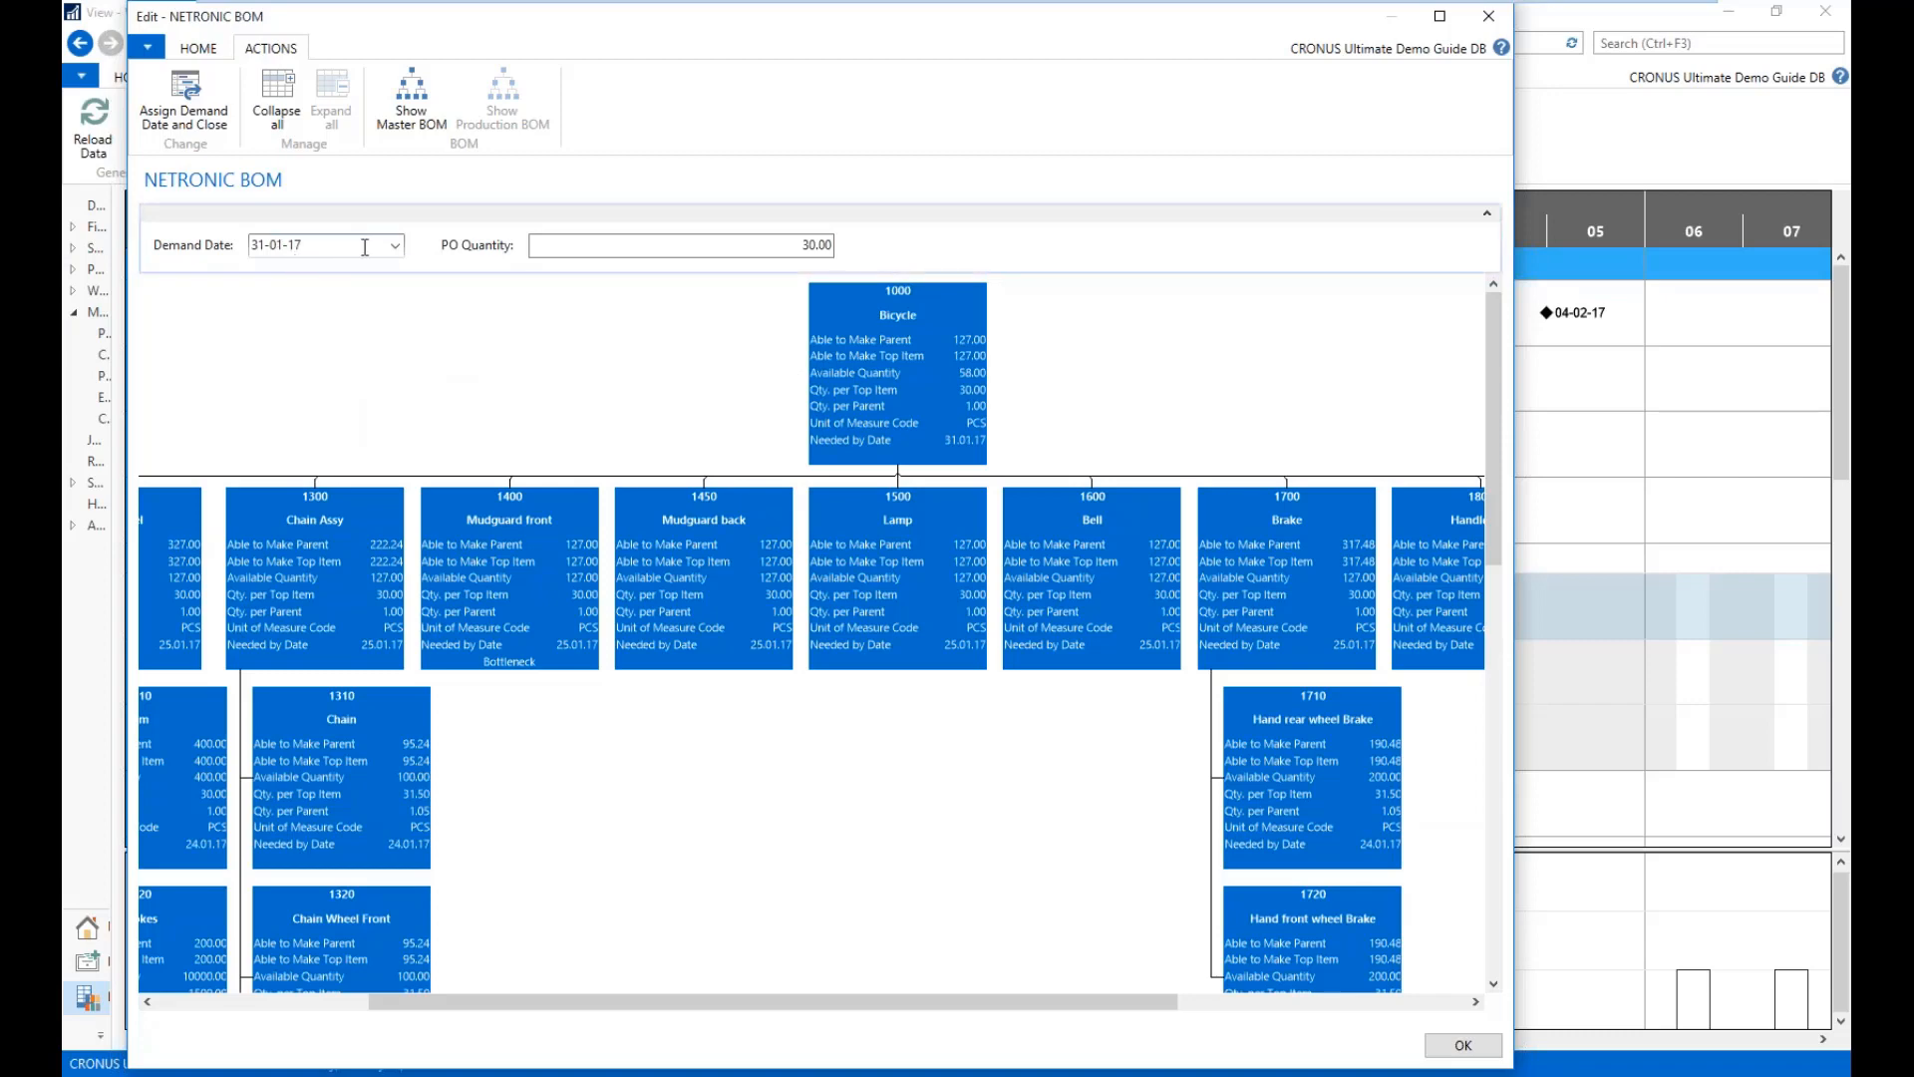
click(395, 246)
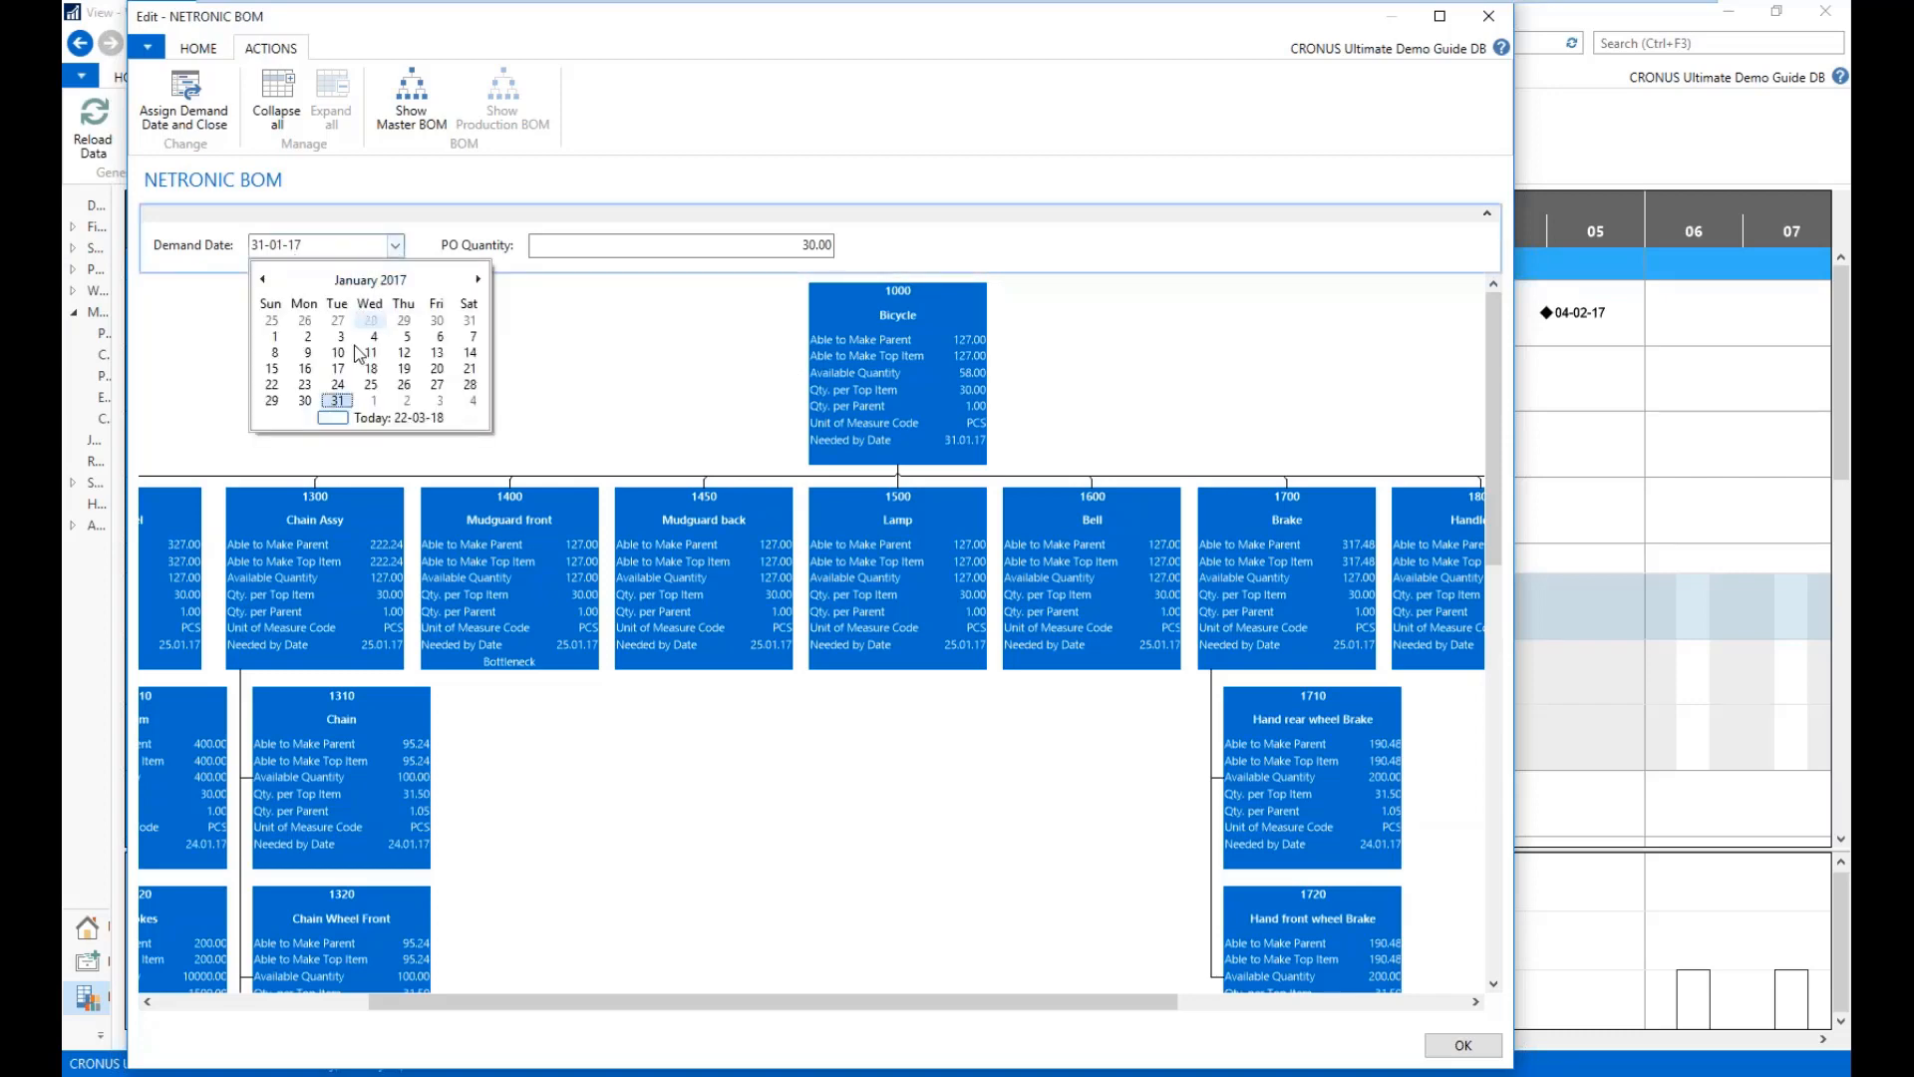
click(372, 401)
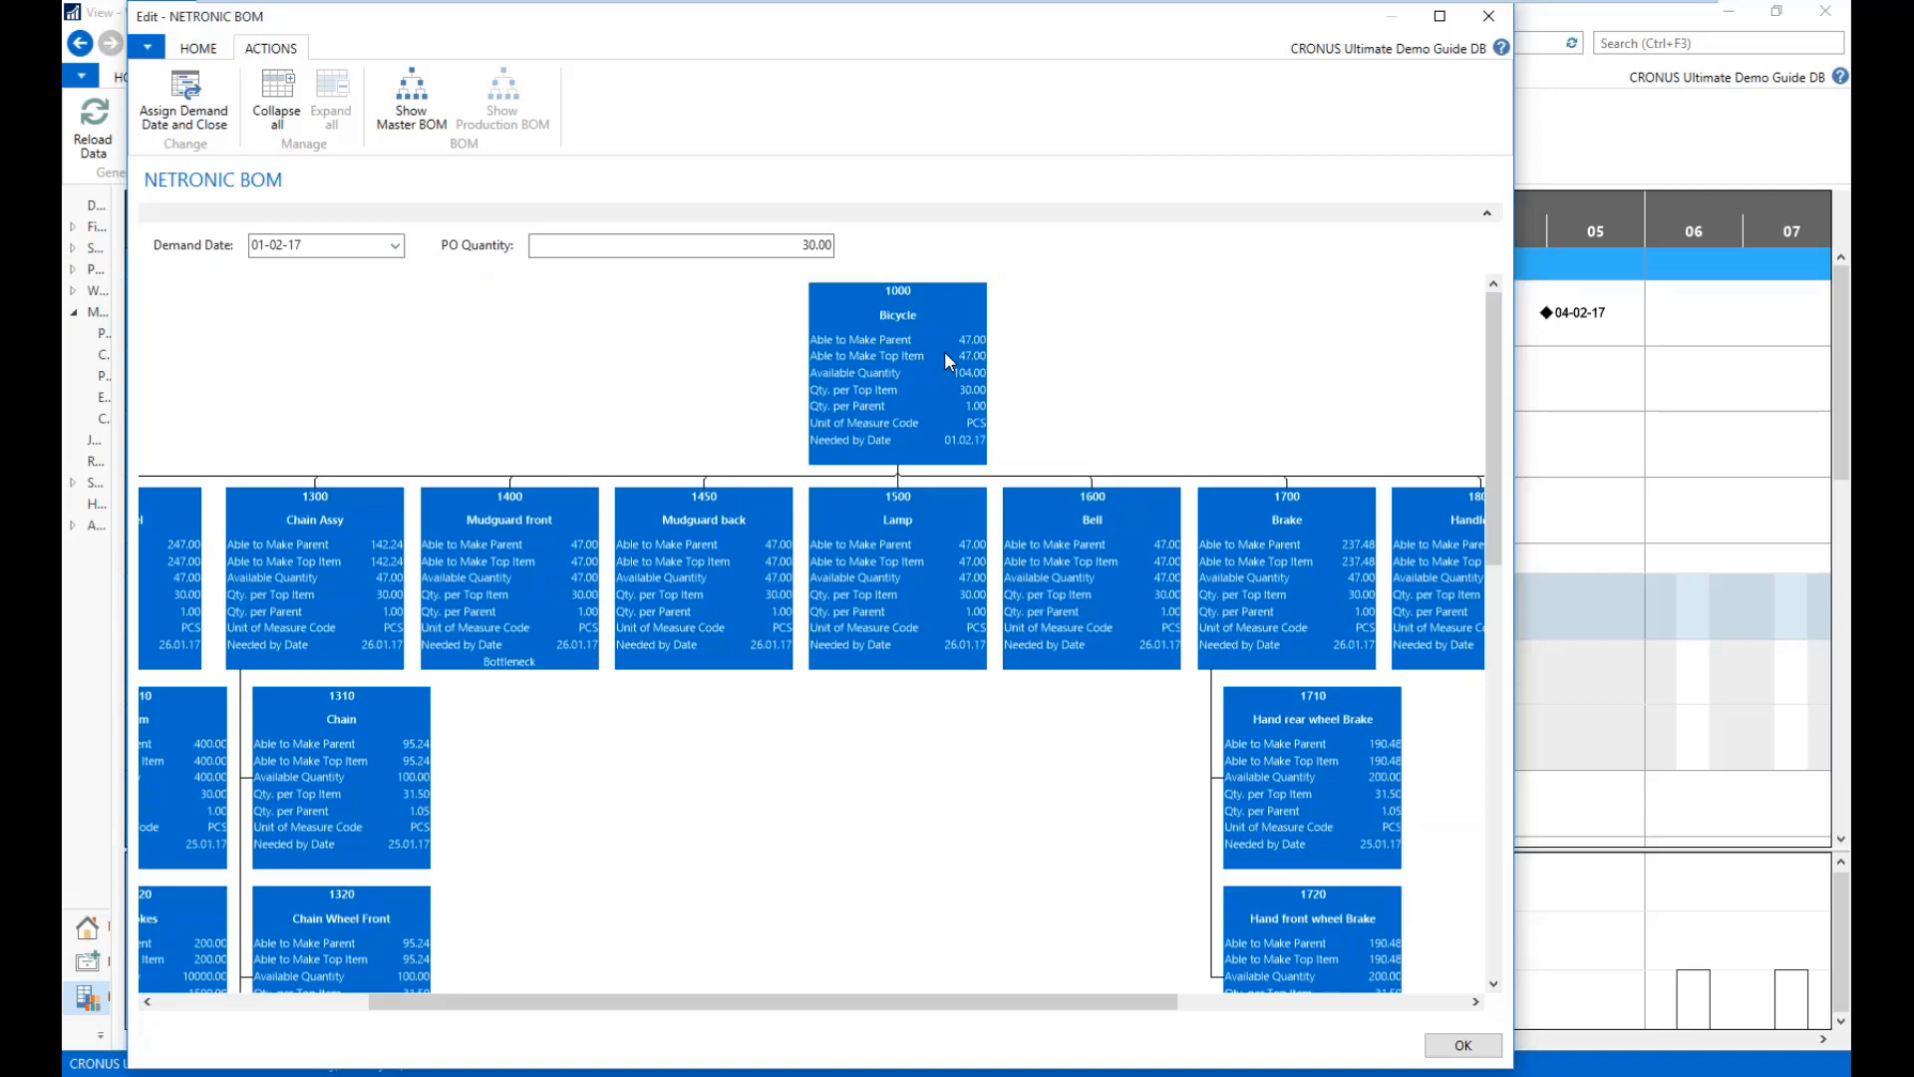
- Set the demand date to 31-01-17 and assign it to production order 101006, closing the BOM window
click(395, 246)
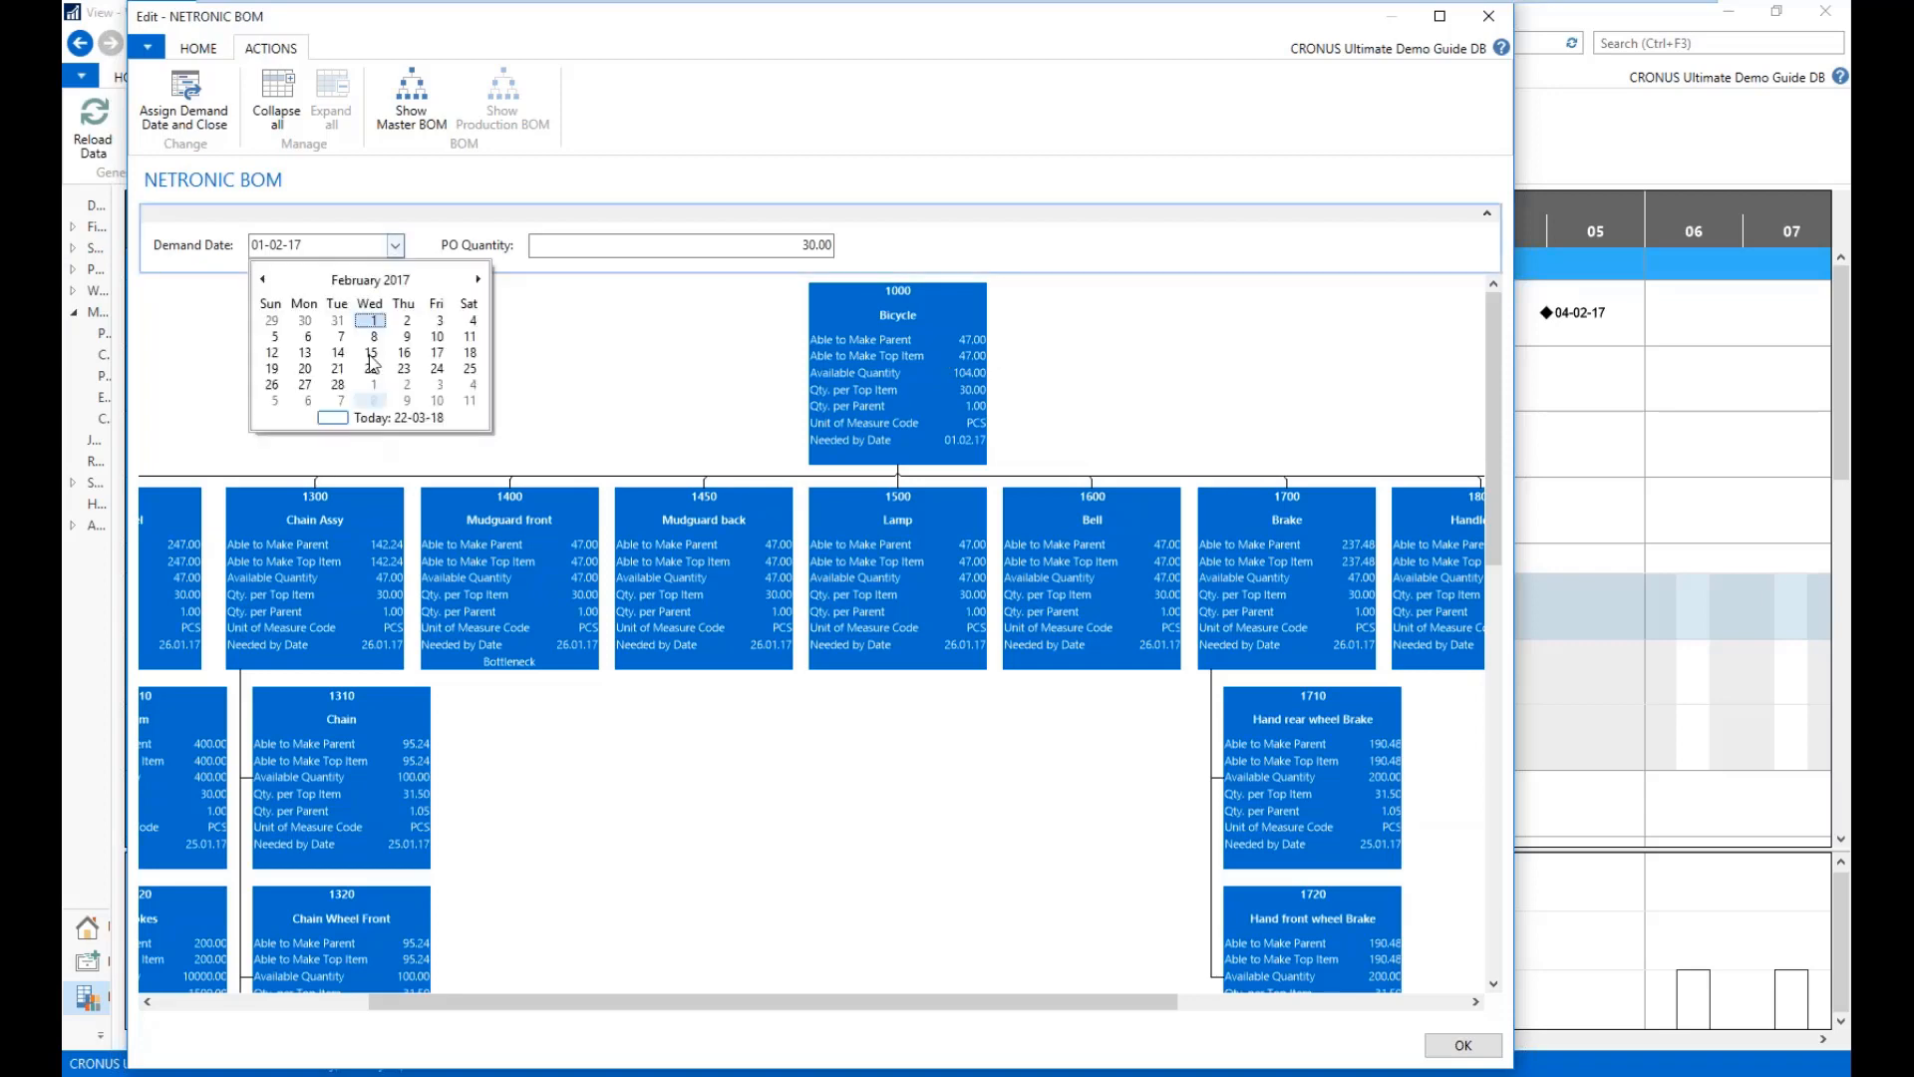
click(343, 321)
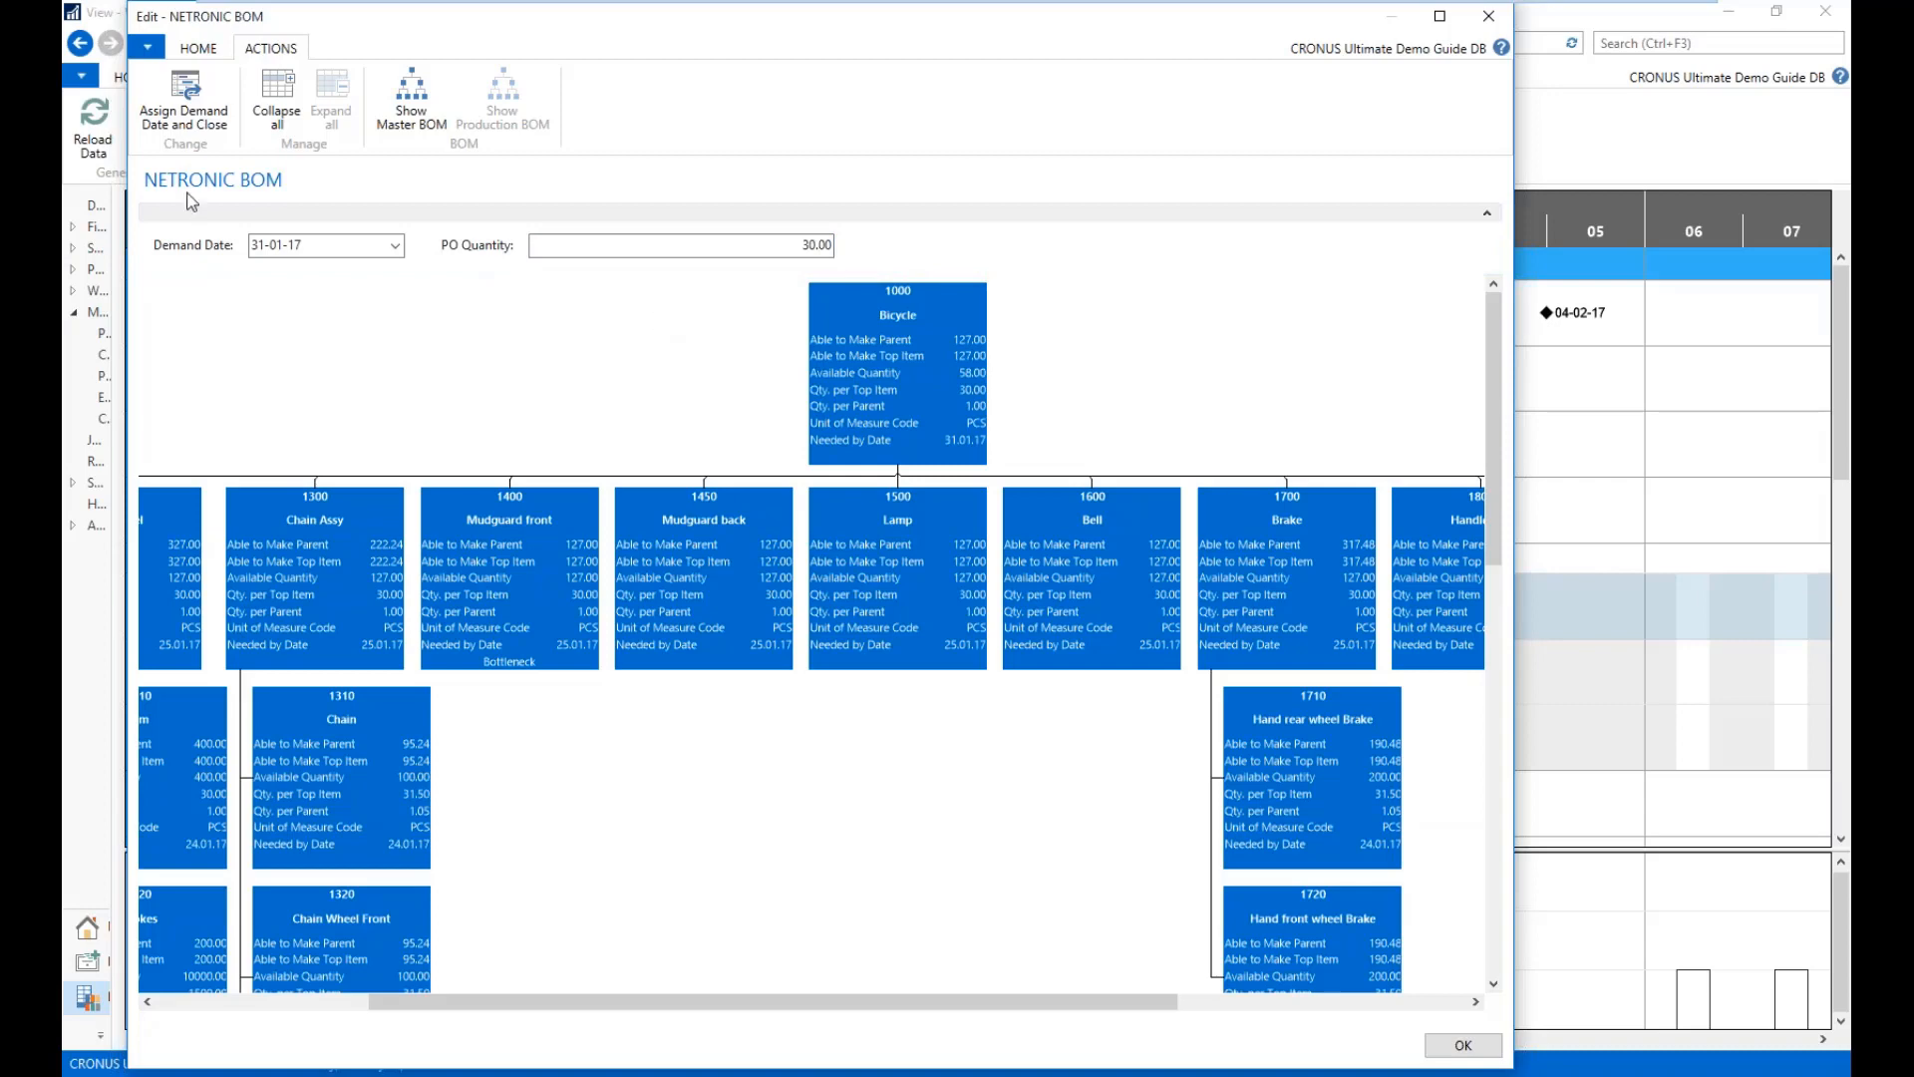
click(202, 117)
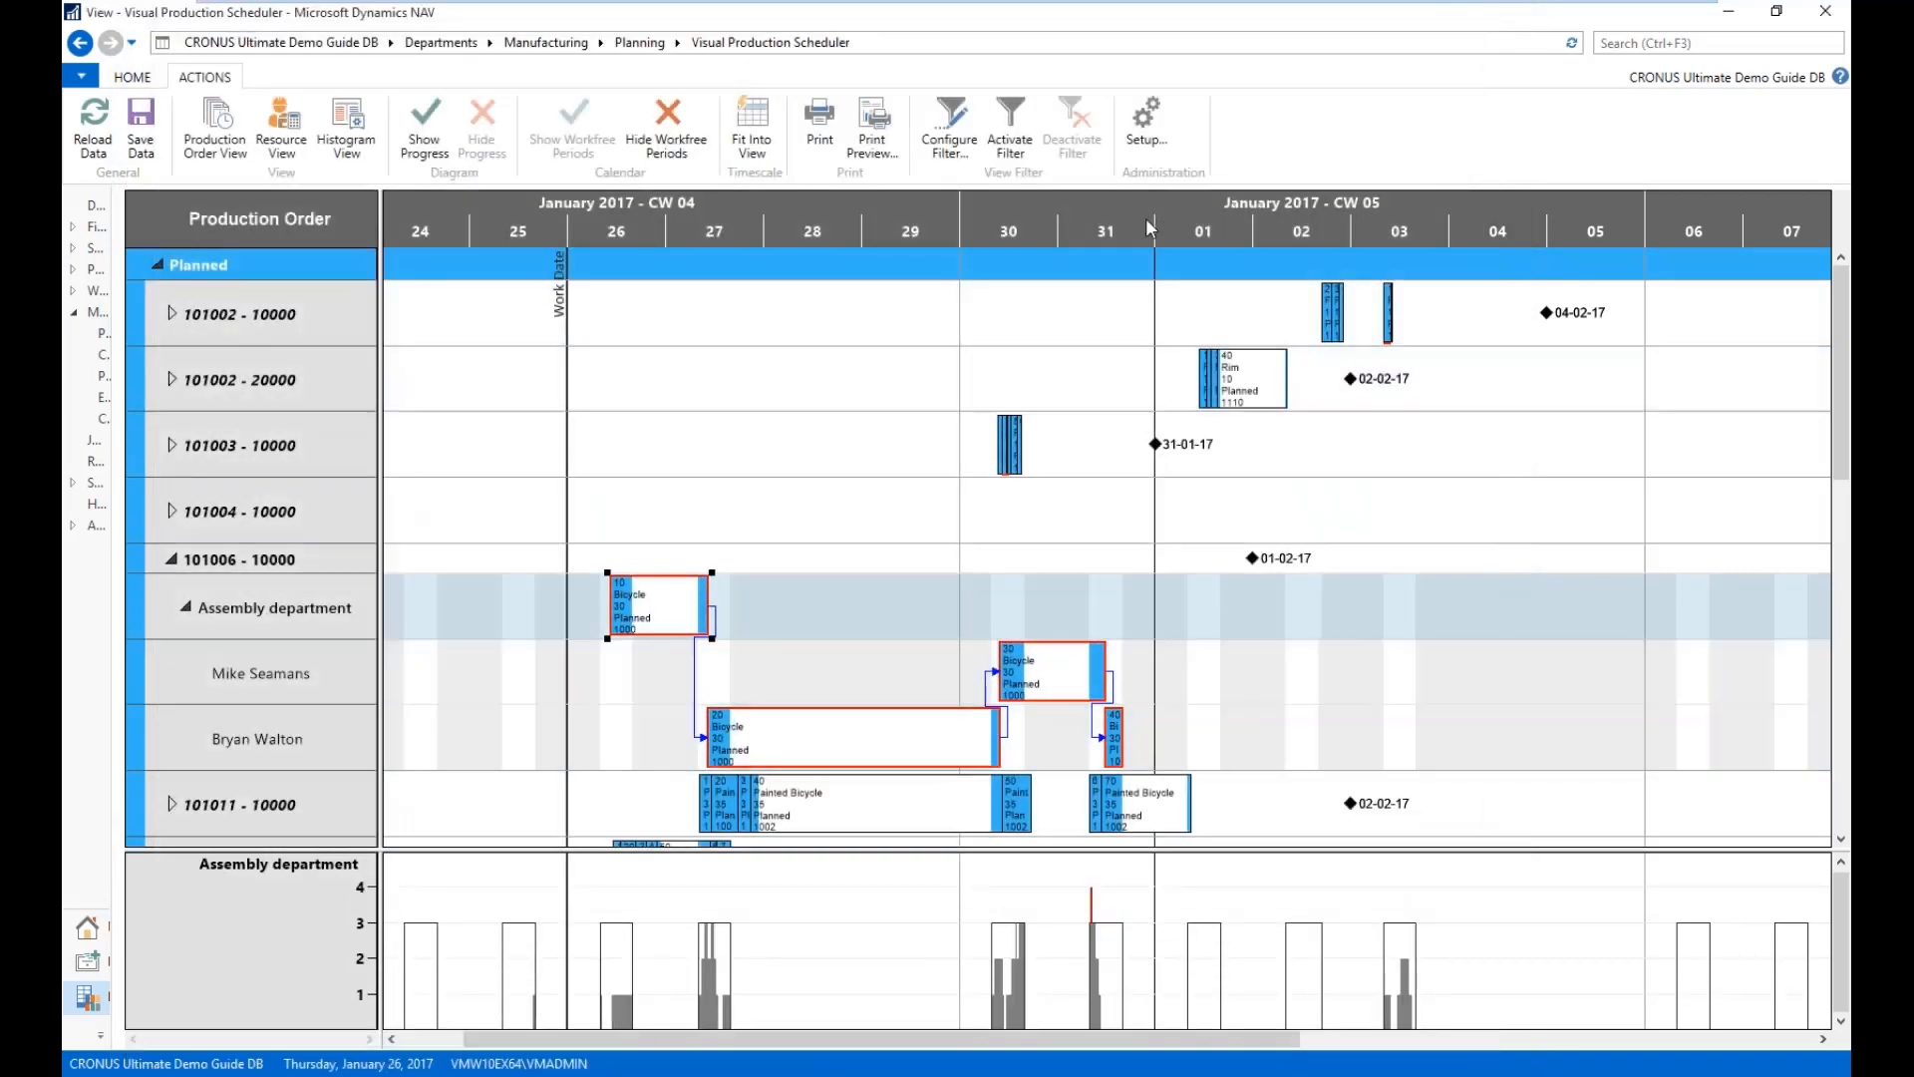
click(1149, 221)
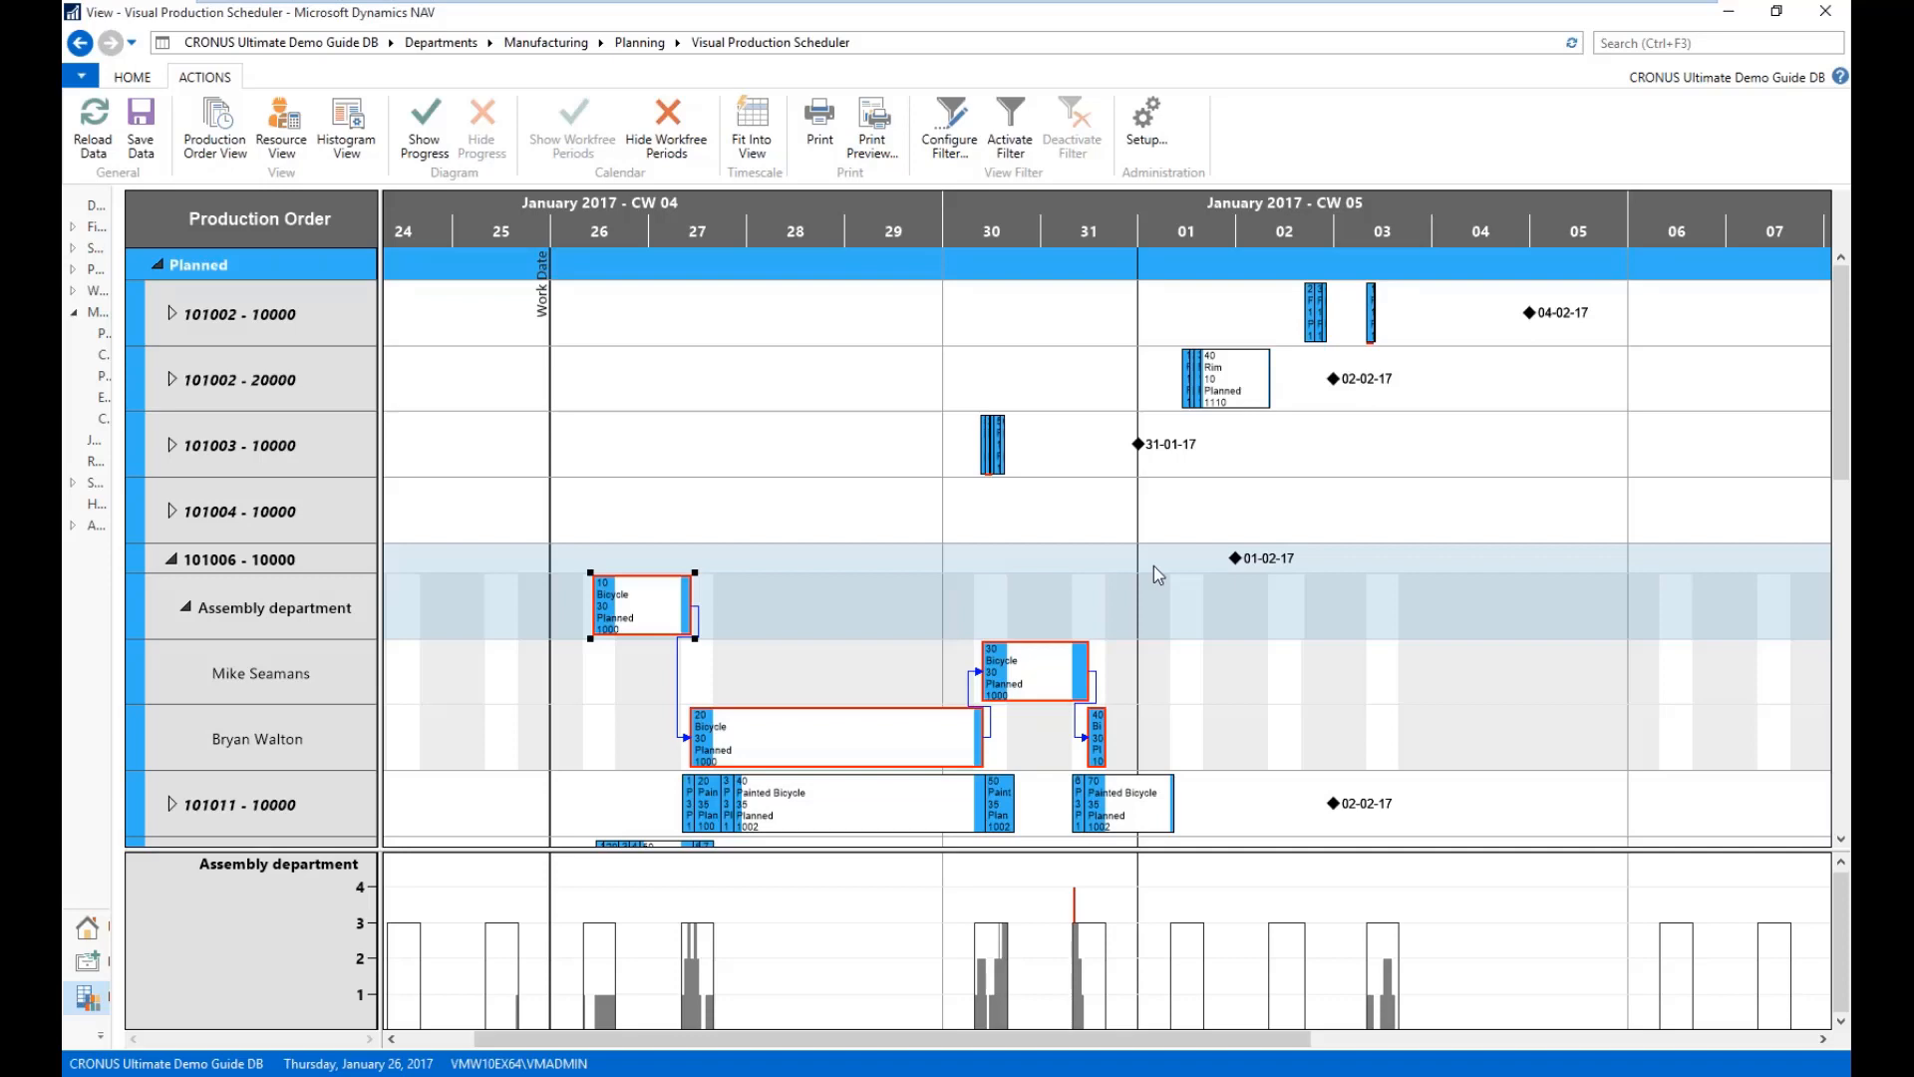
scroll(823, 205, down, 3)
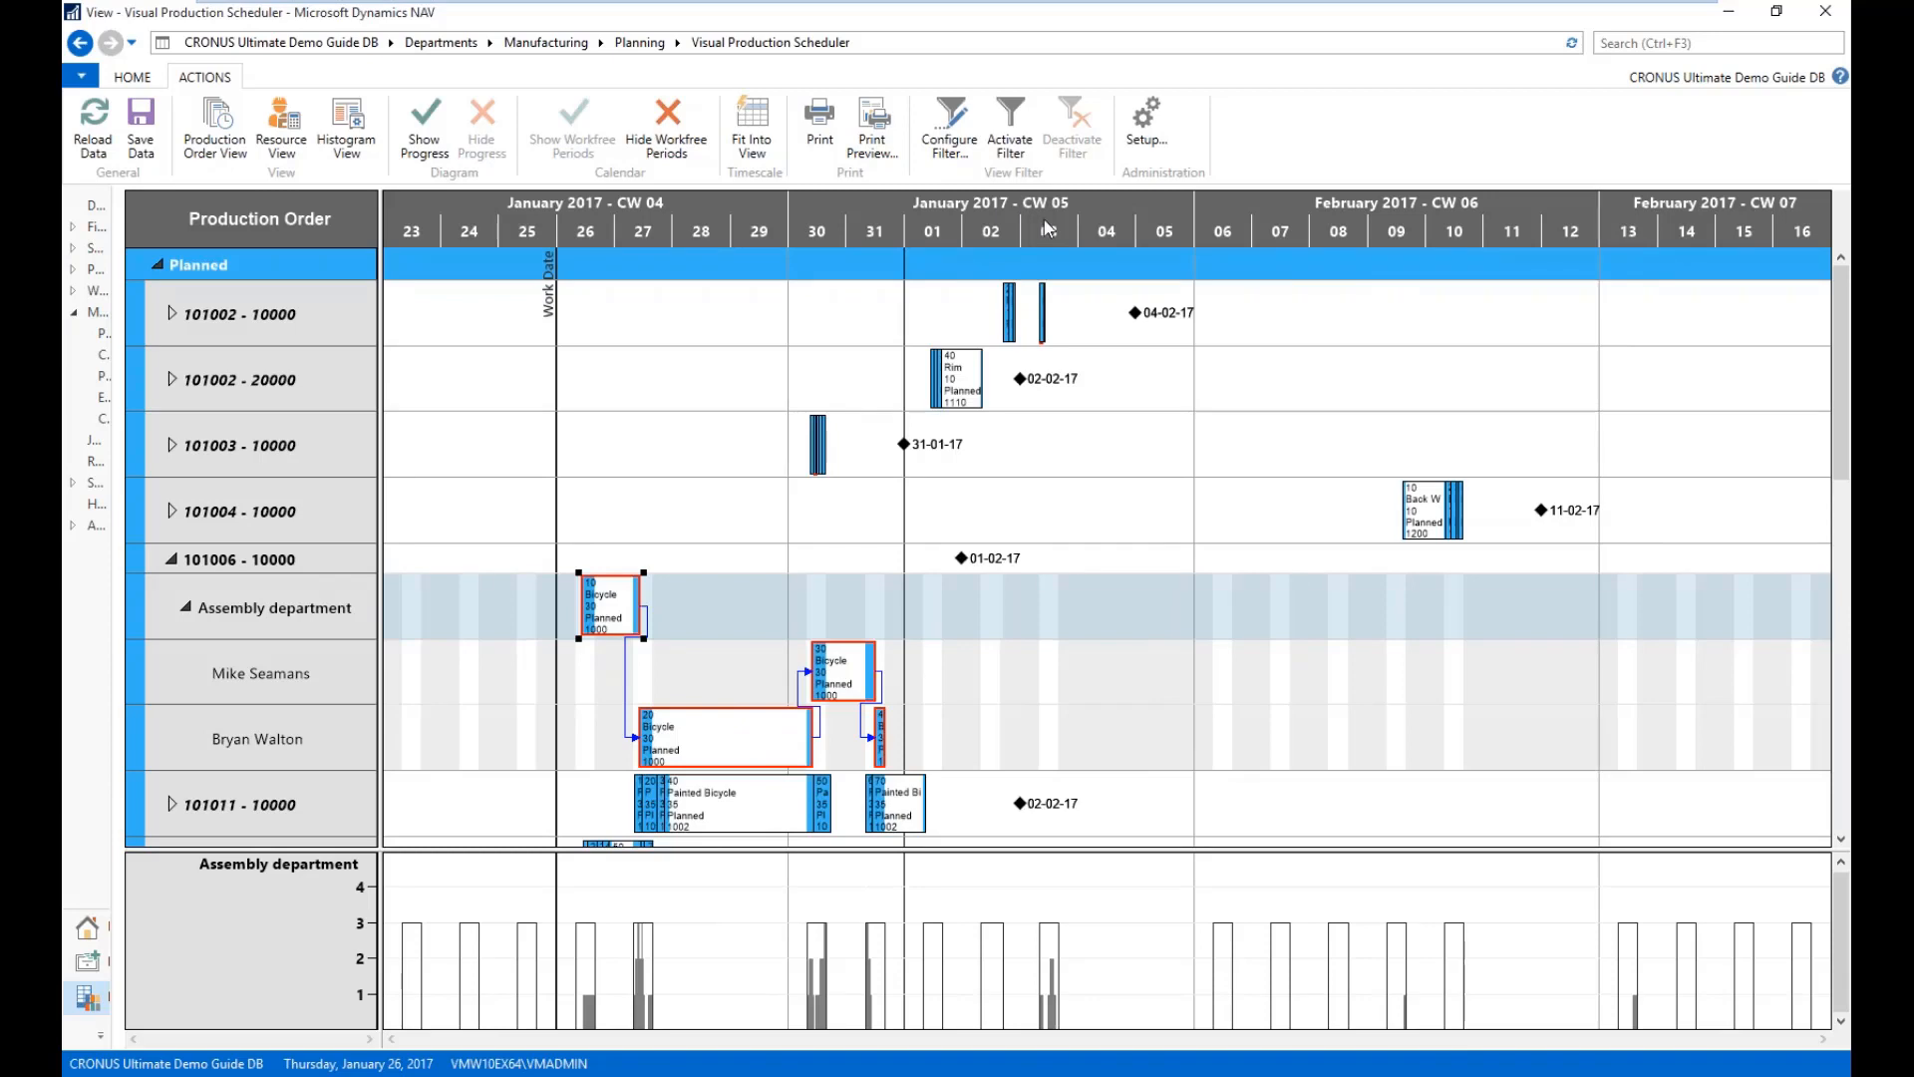
scroll(1094, 228, up, 2)
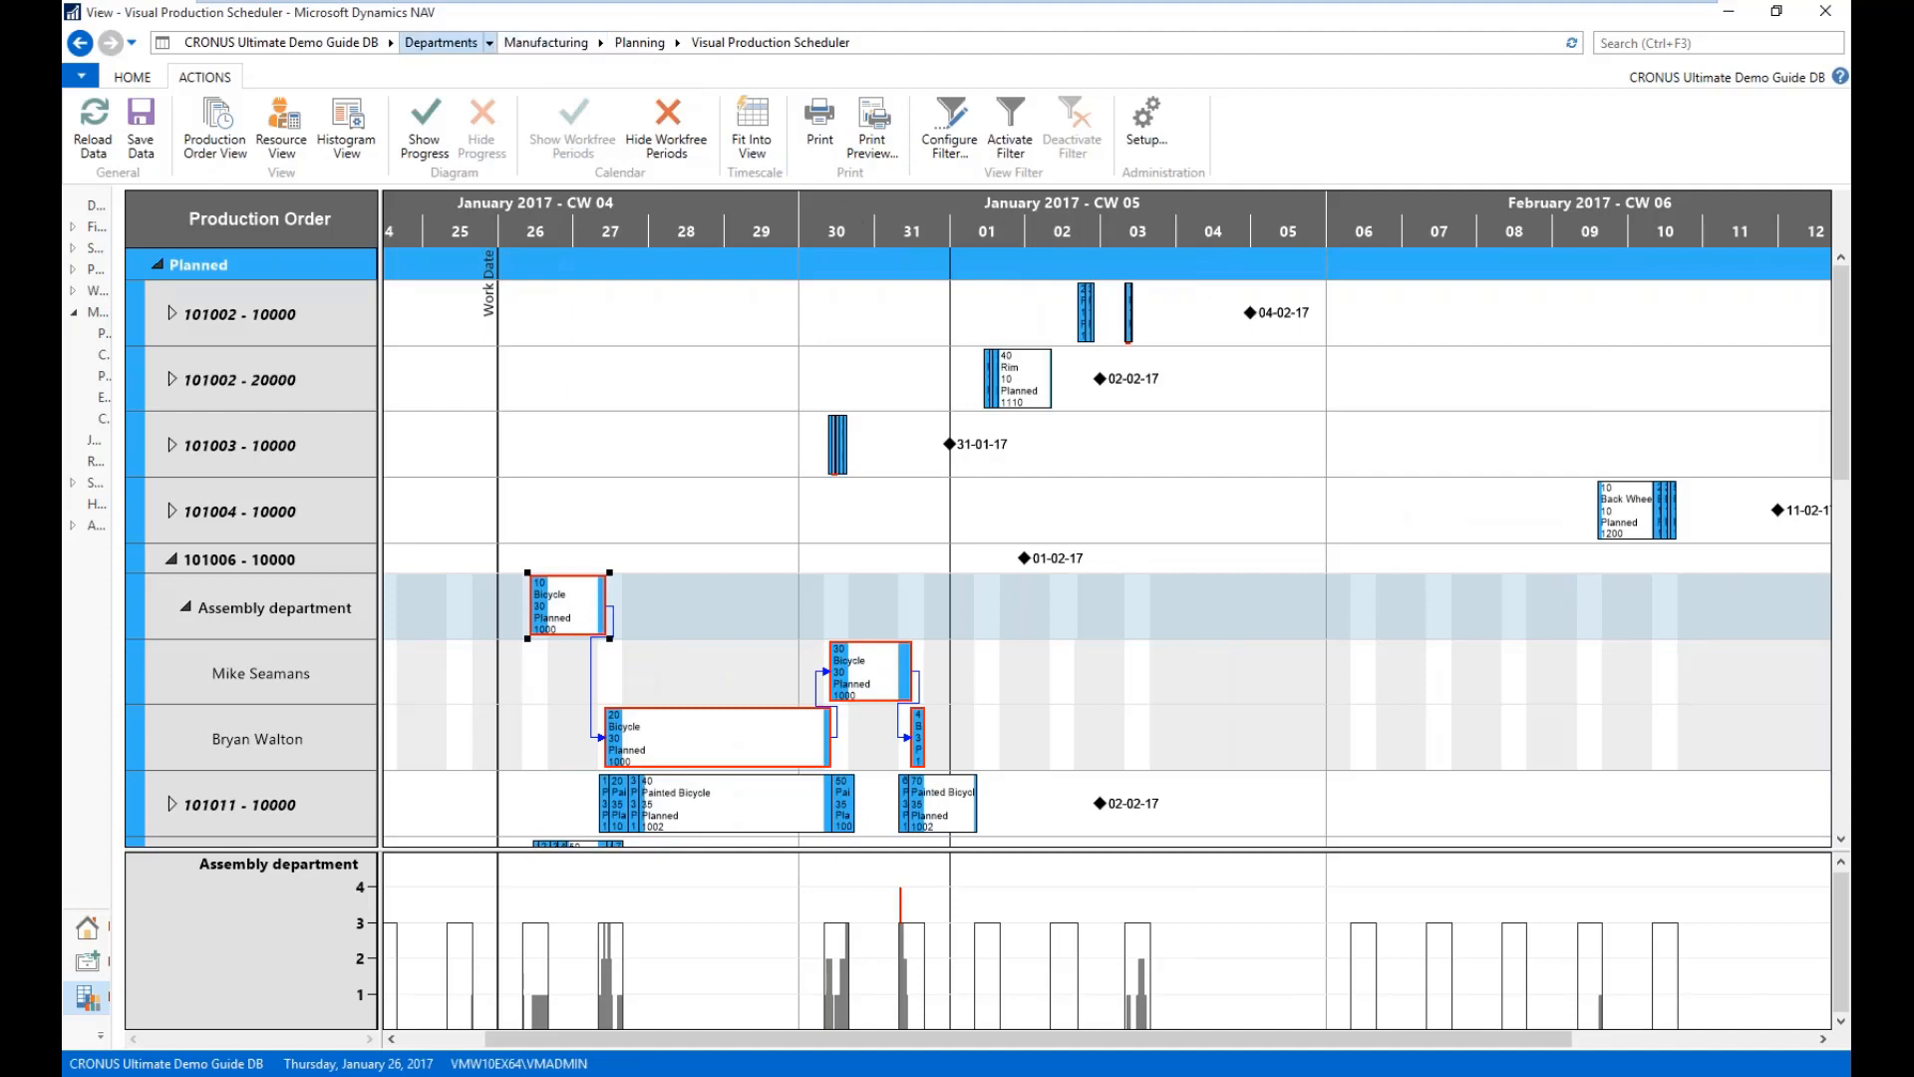
- Leave the production scheduler and open the Visual Jobs Scheduler from the Jobs department
click(441, 41)
click(1154, 630)
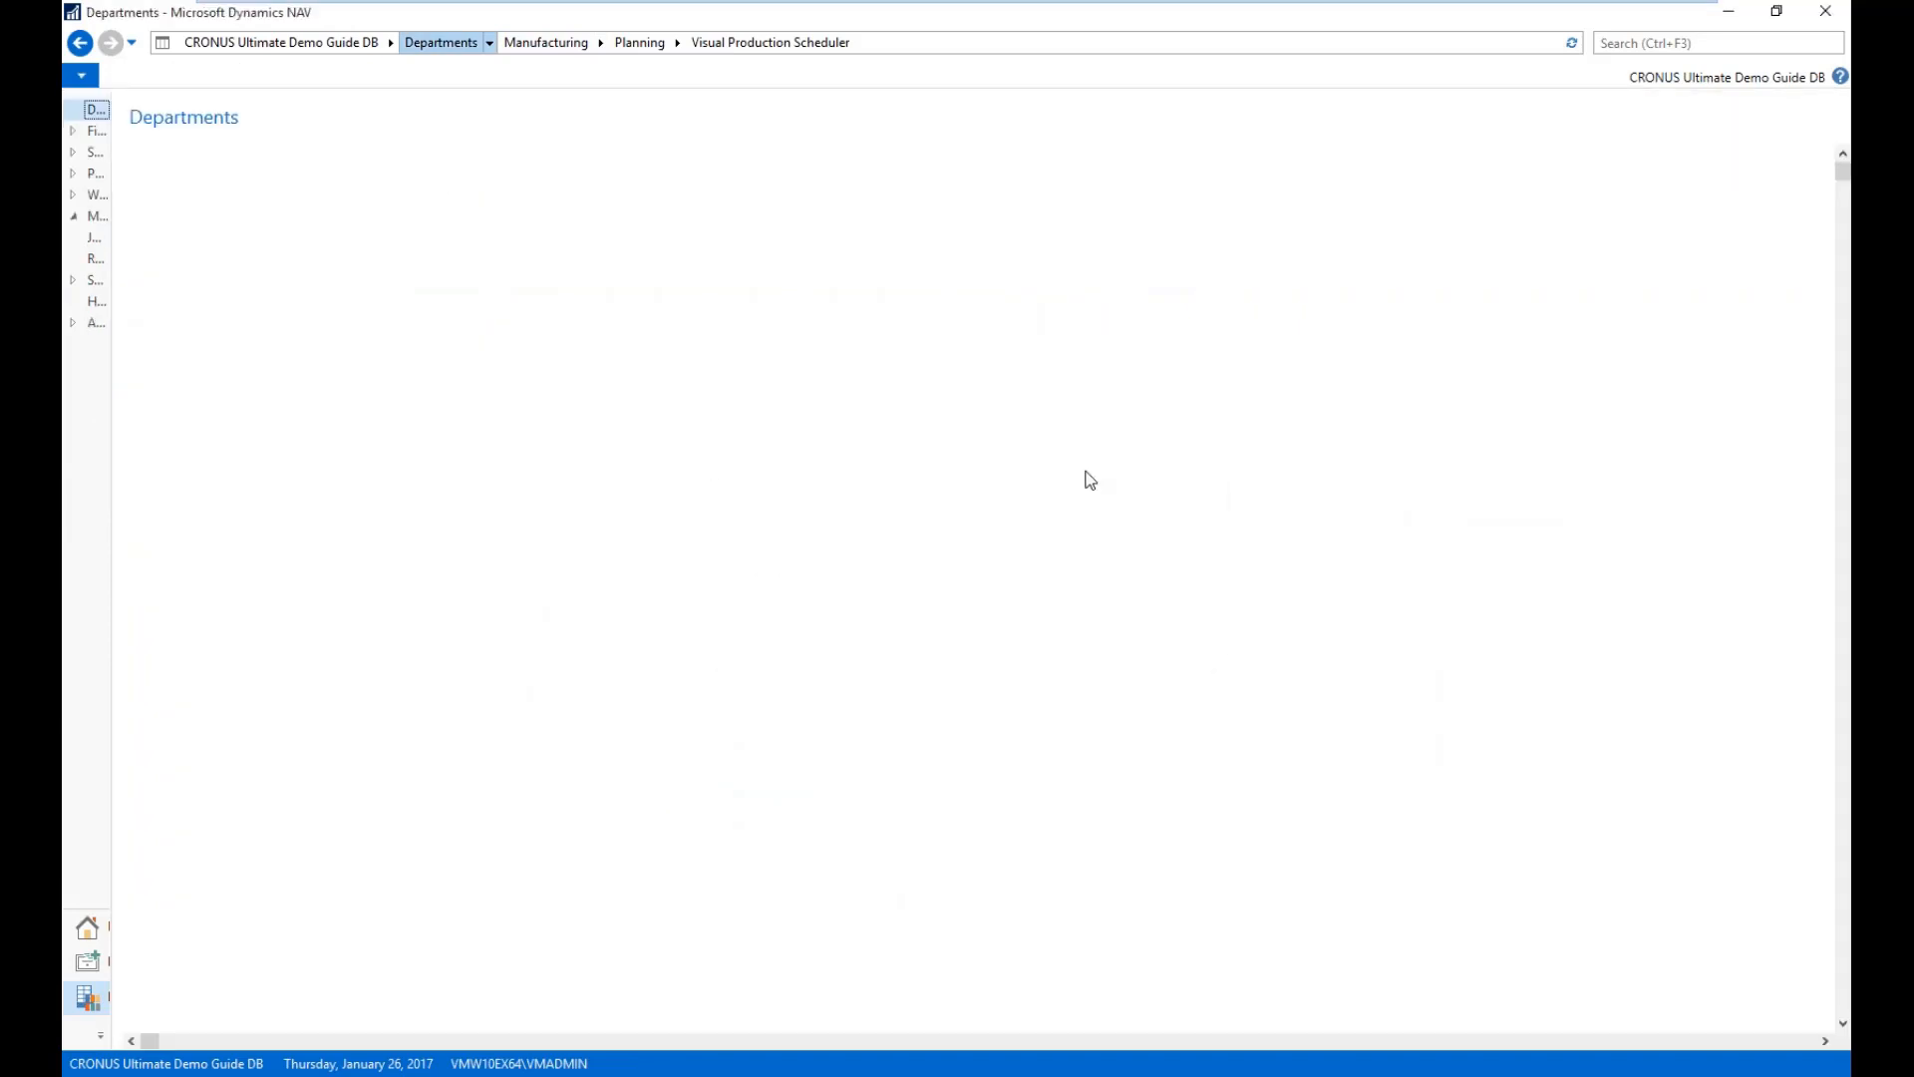
click(688, 271)
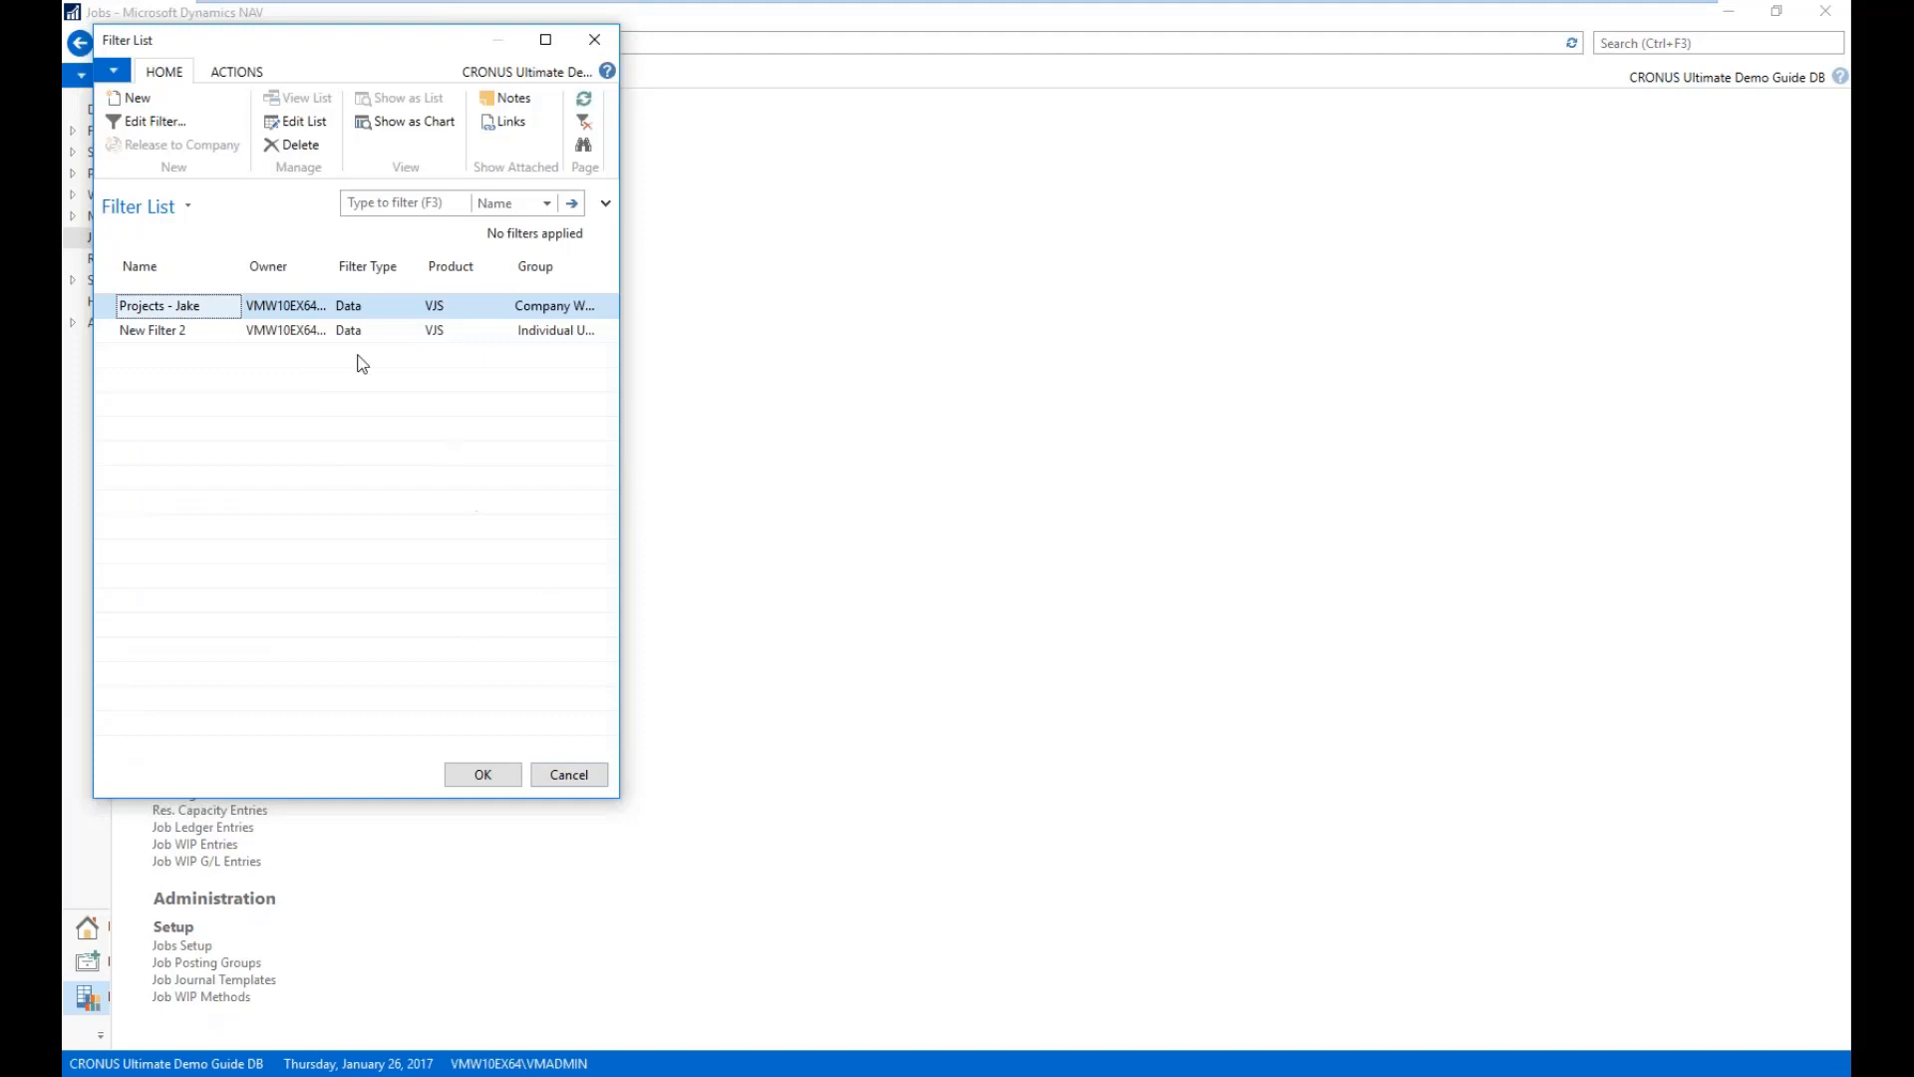
- Look through the two saved data filters and dismiss the filter list without applying one
click(193, 332)
click(191, 308)
click(190, 329)
click(192, 311)
click(567, 775)
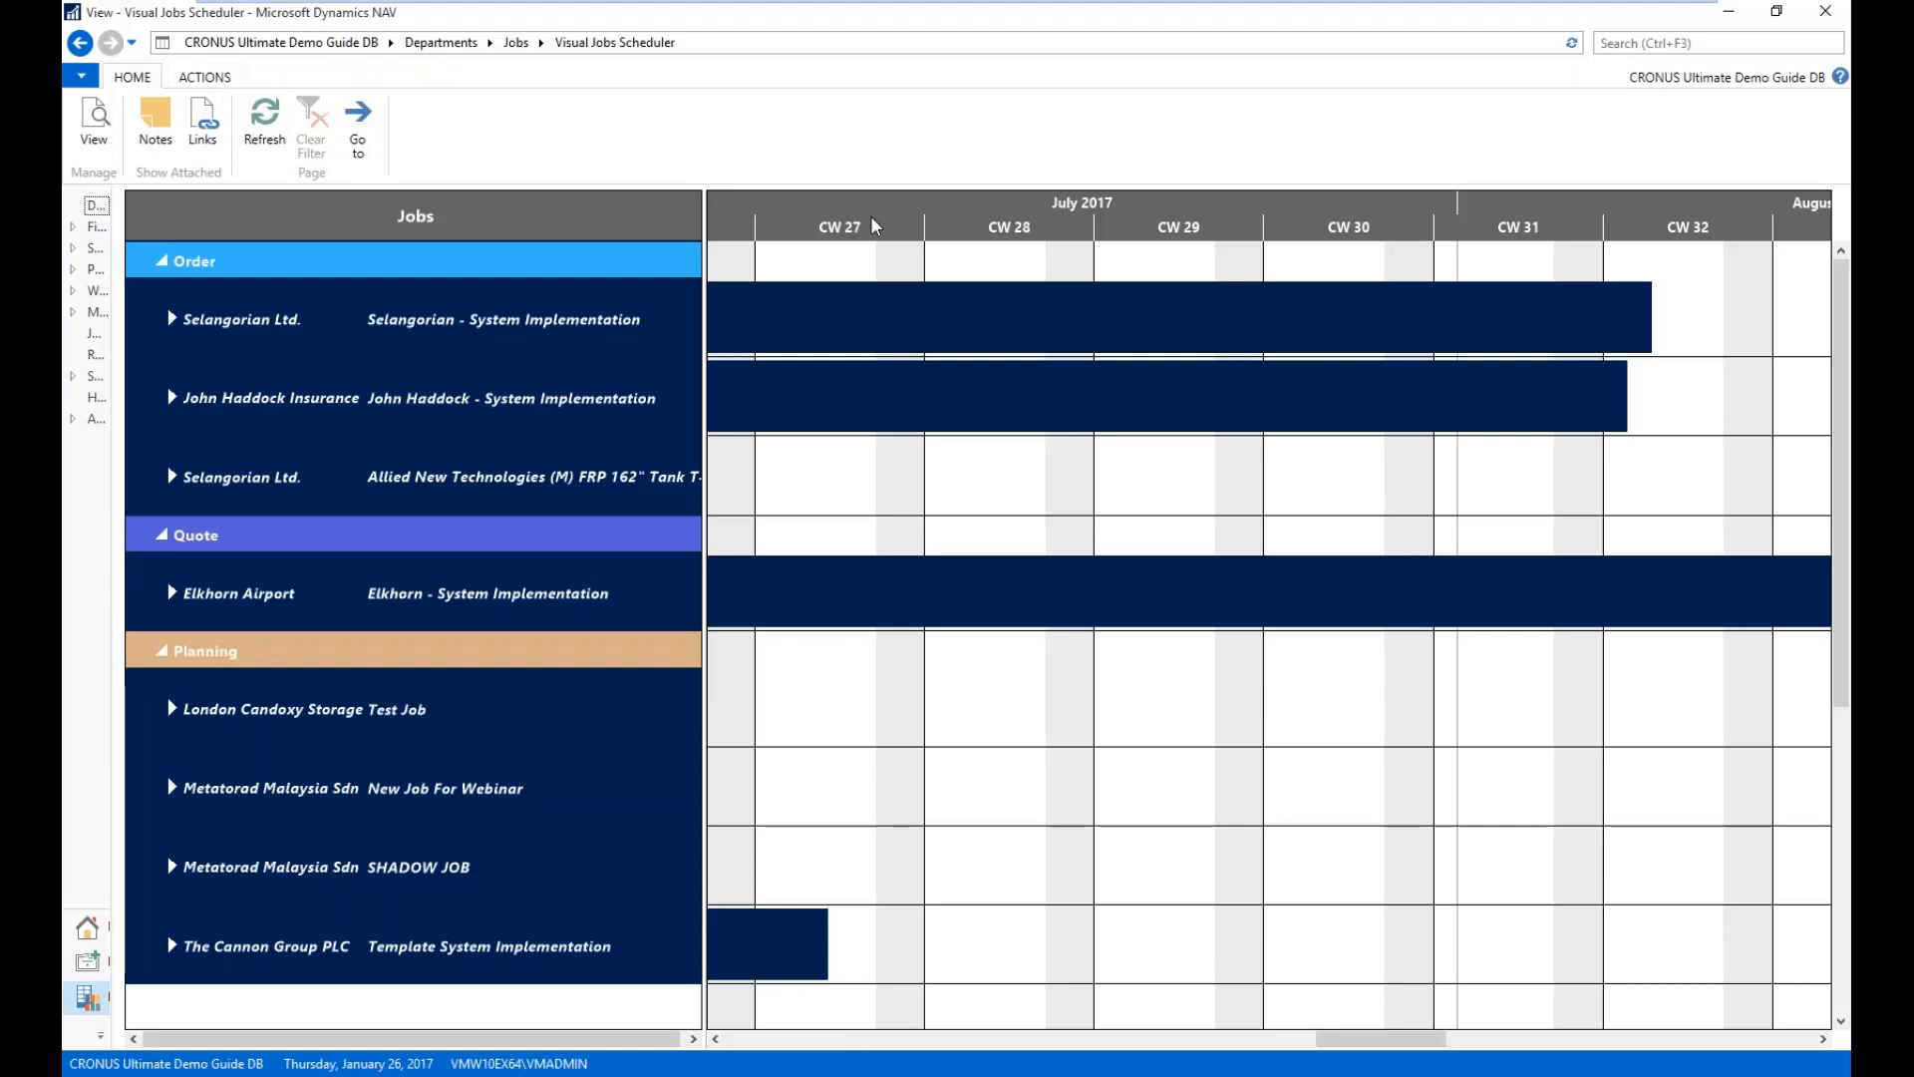
- Fit the 2017 timeline around the scheduled jobs and expand the Selangorian - System Implementation order to its phases
scroll(1071, 222, down, 9)
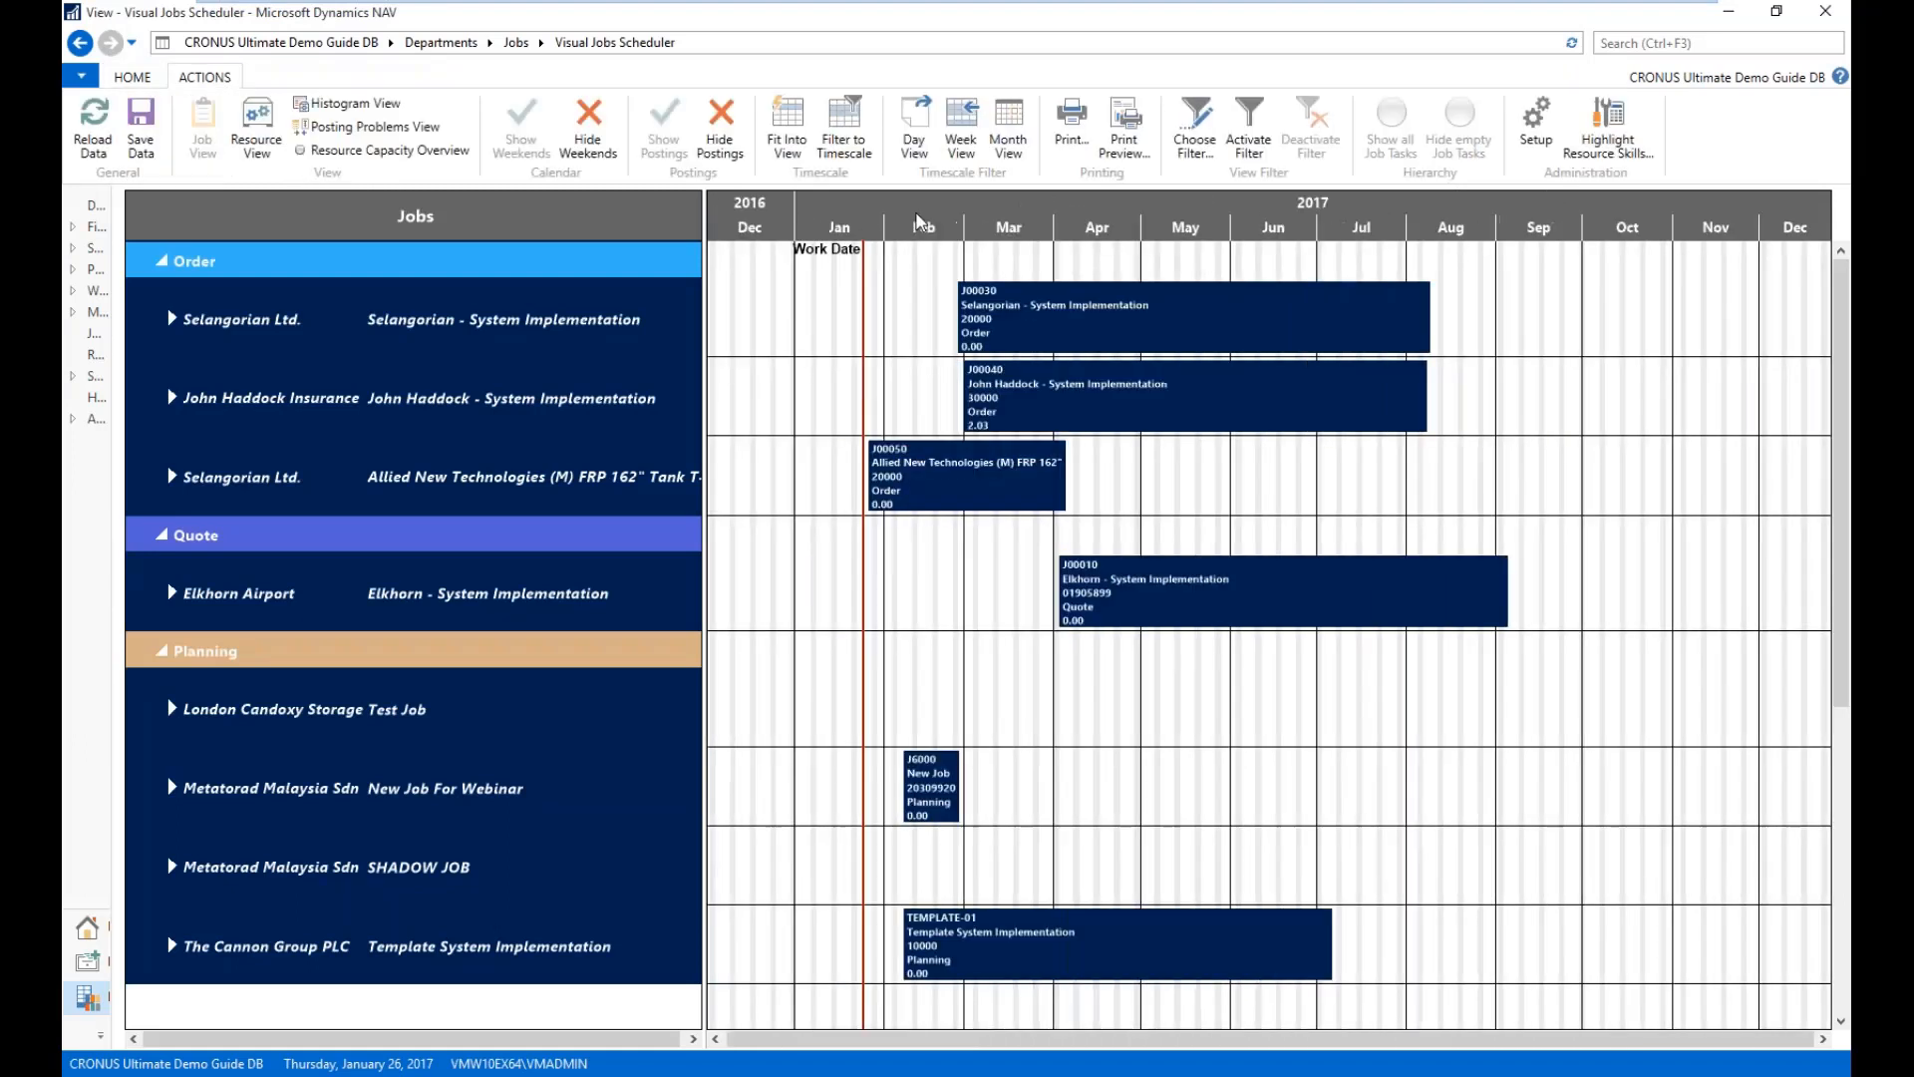
scroll(992, 224, up, 3)
scroll(1101, 223, down, 3)
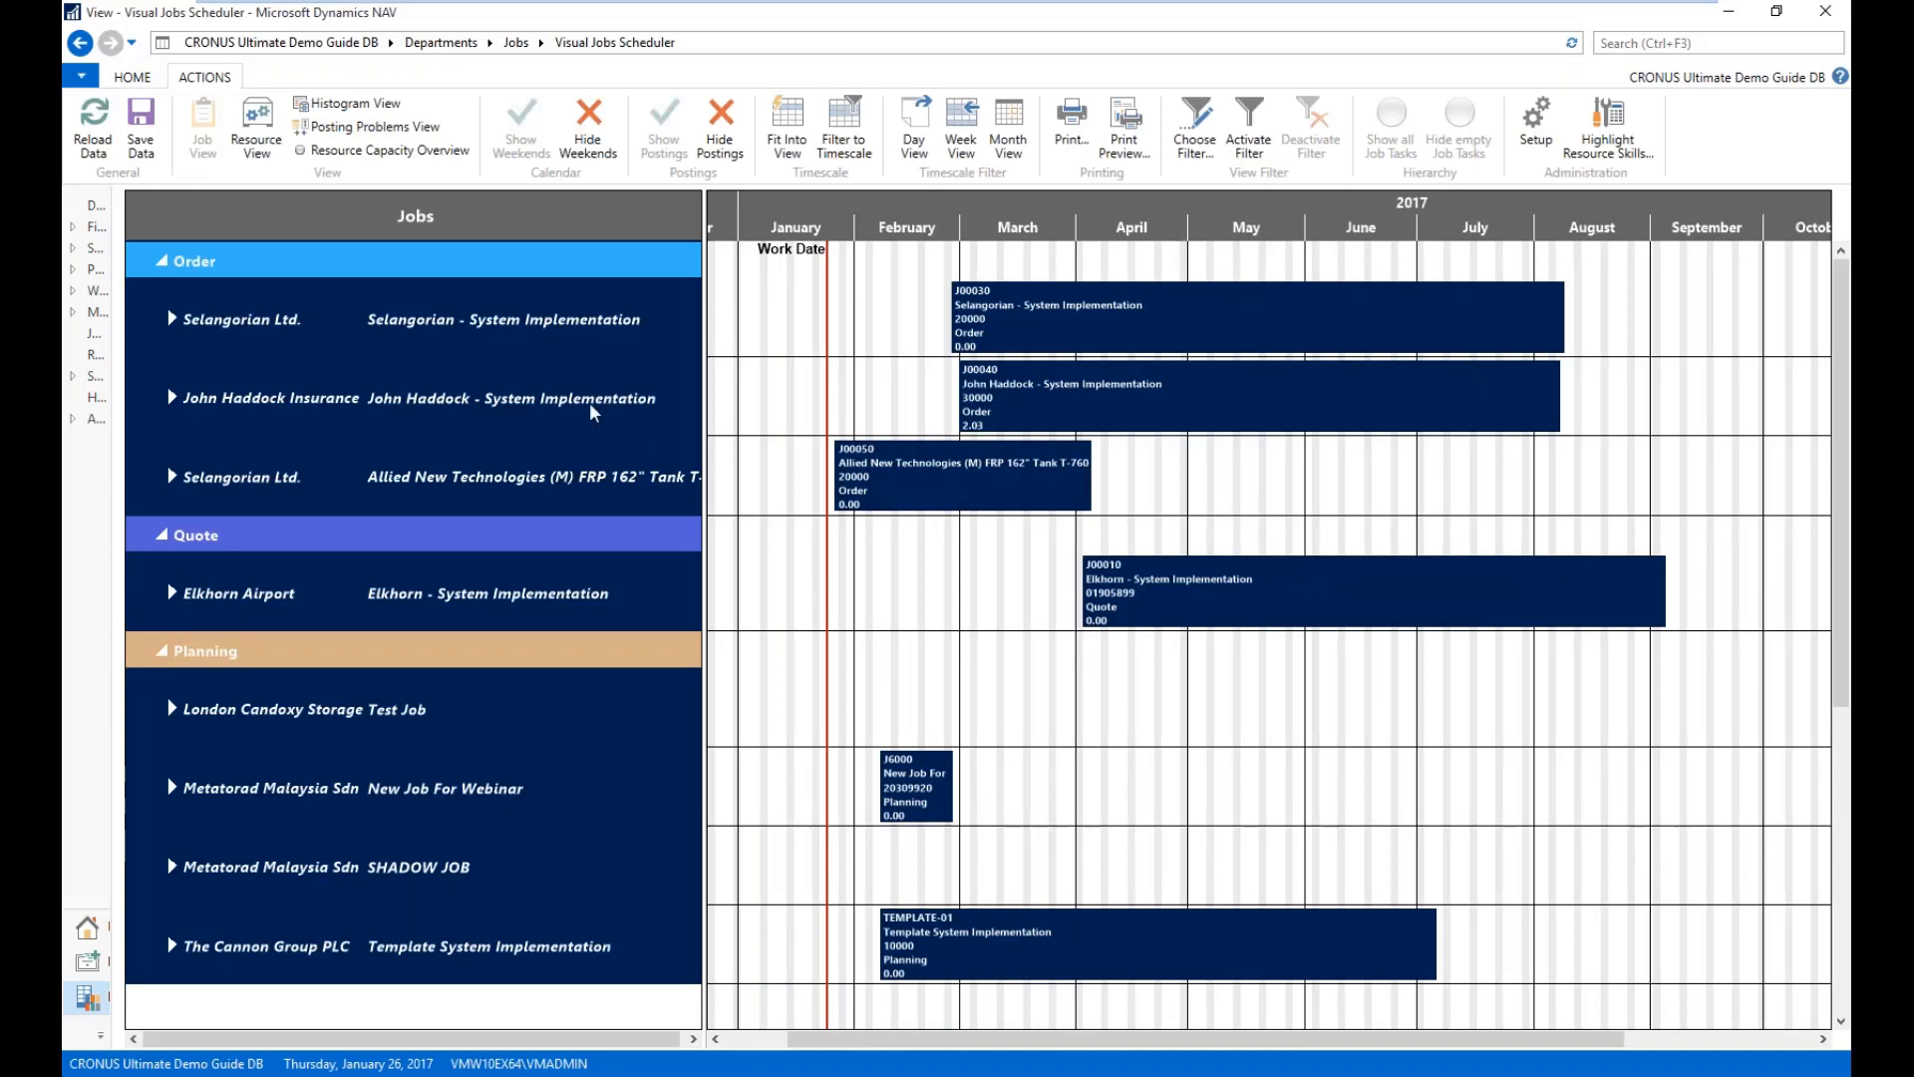
click(173, 321)
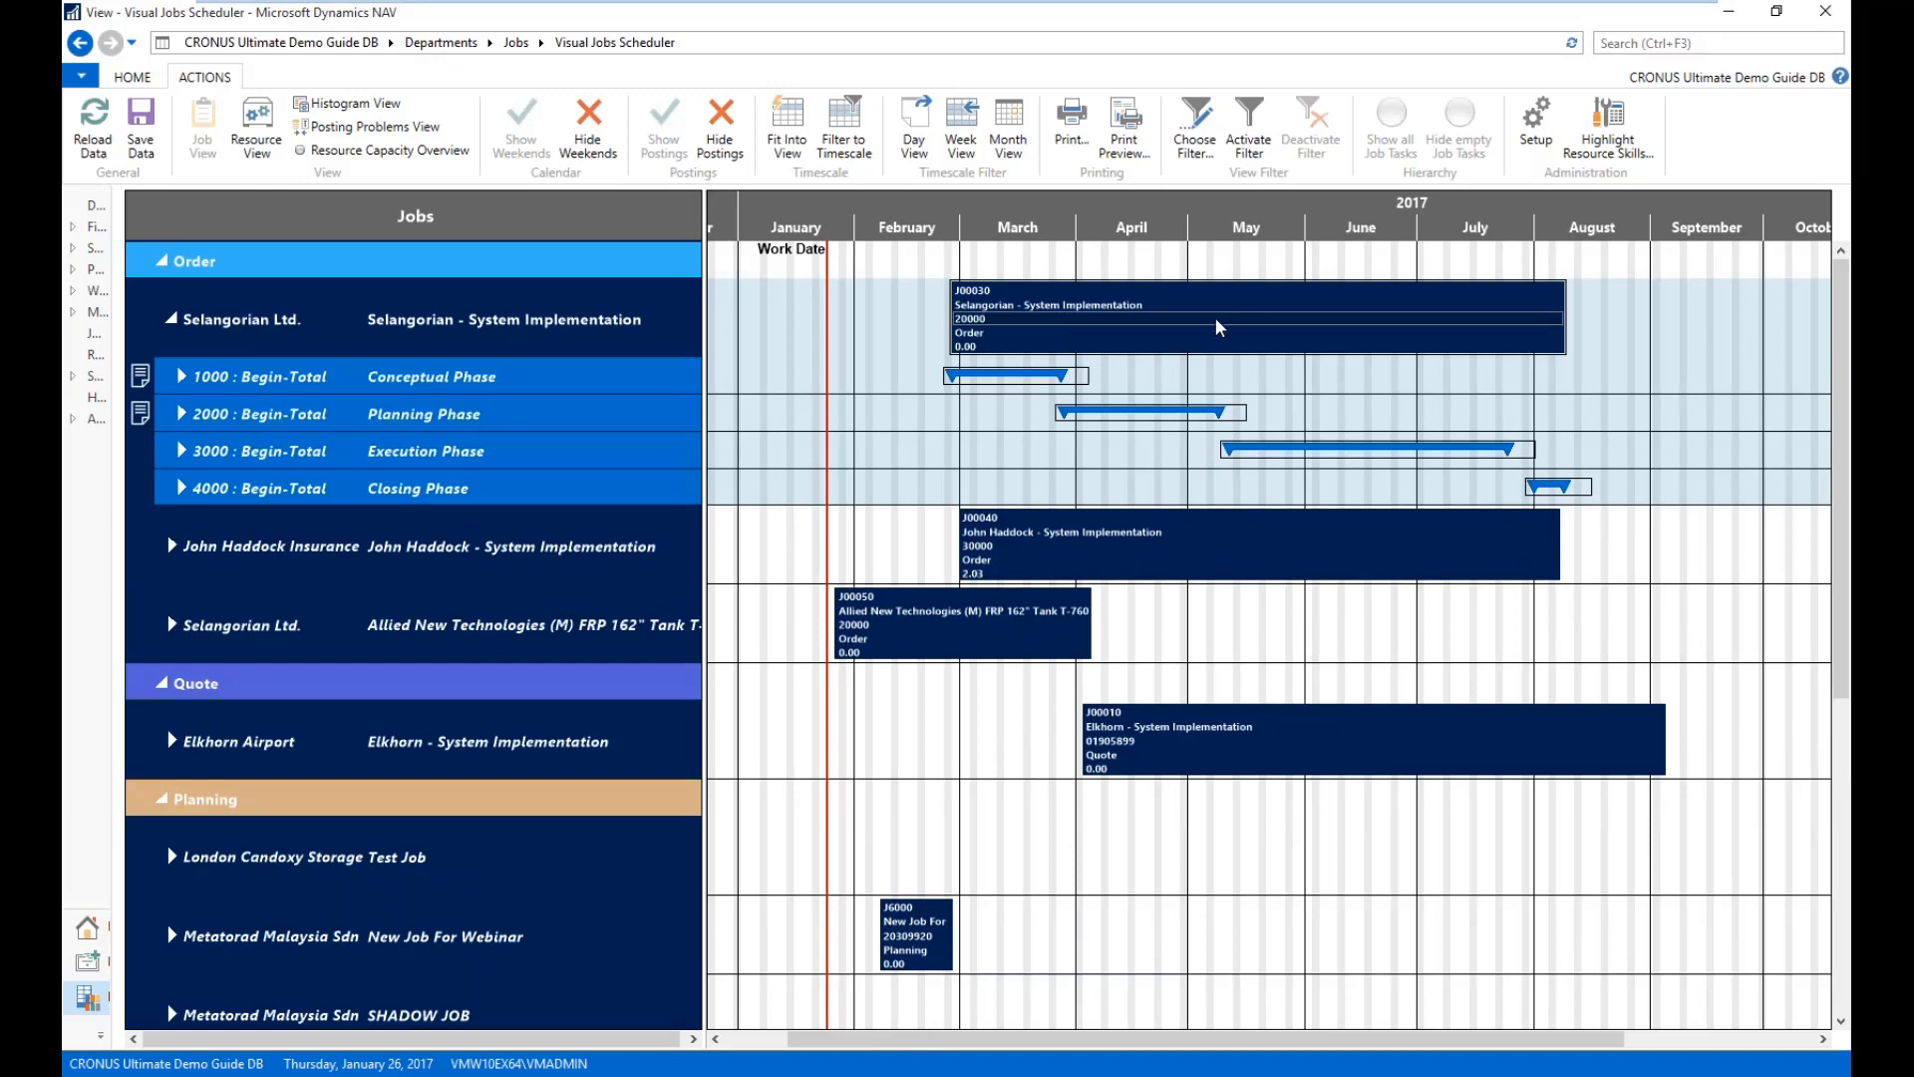
- View the job card and job task lines of Selangorian - System Implementation, closing both windows
click(1218, 327)
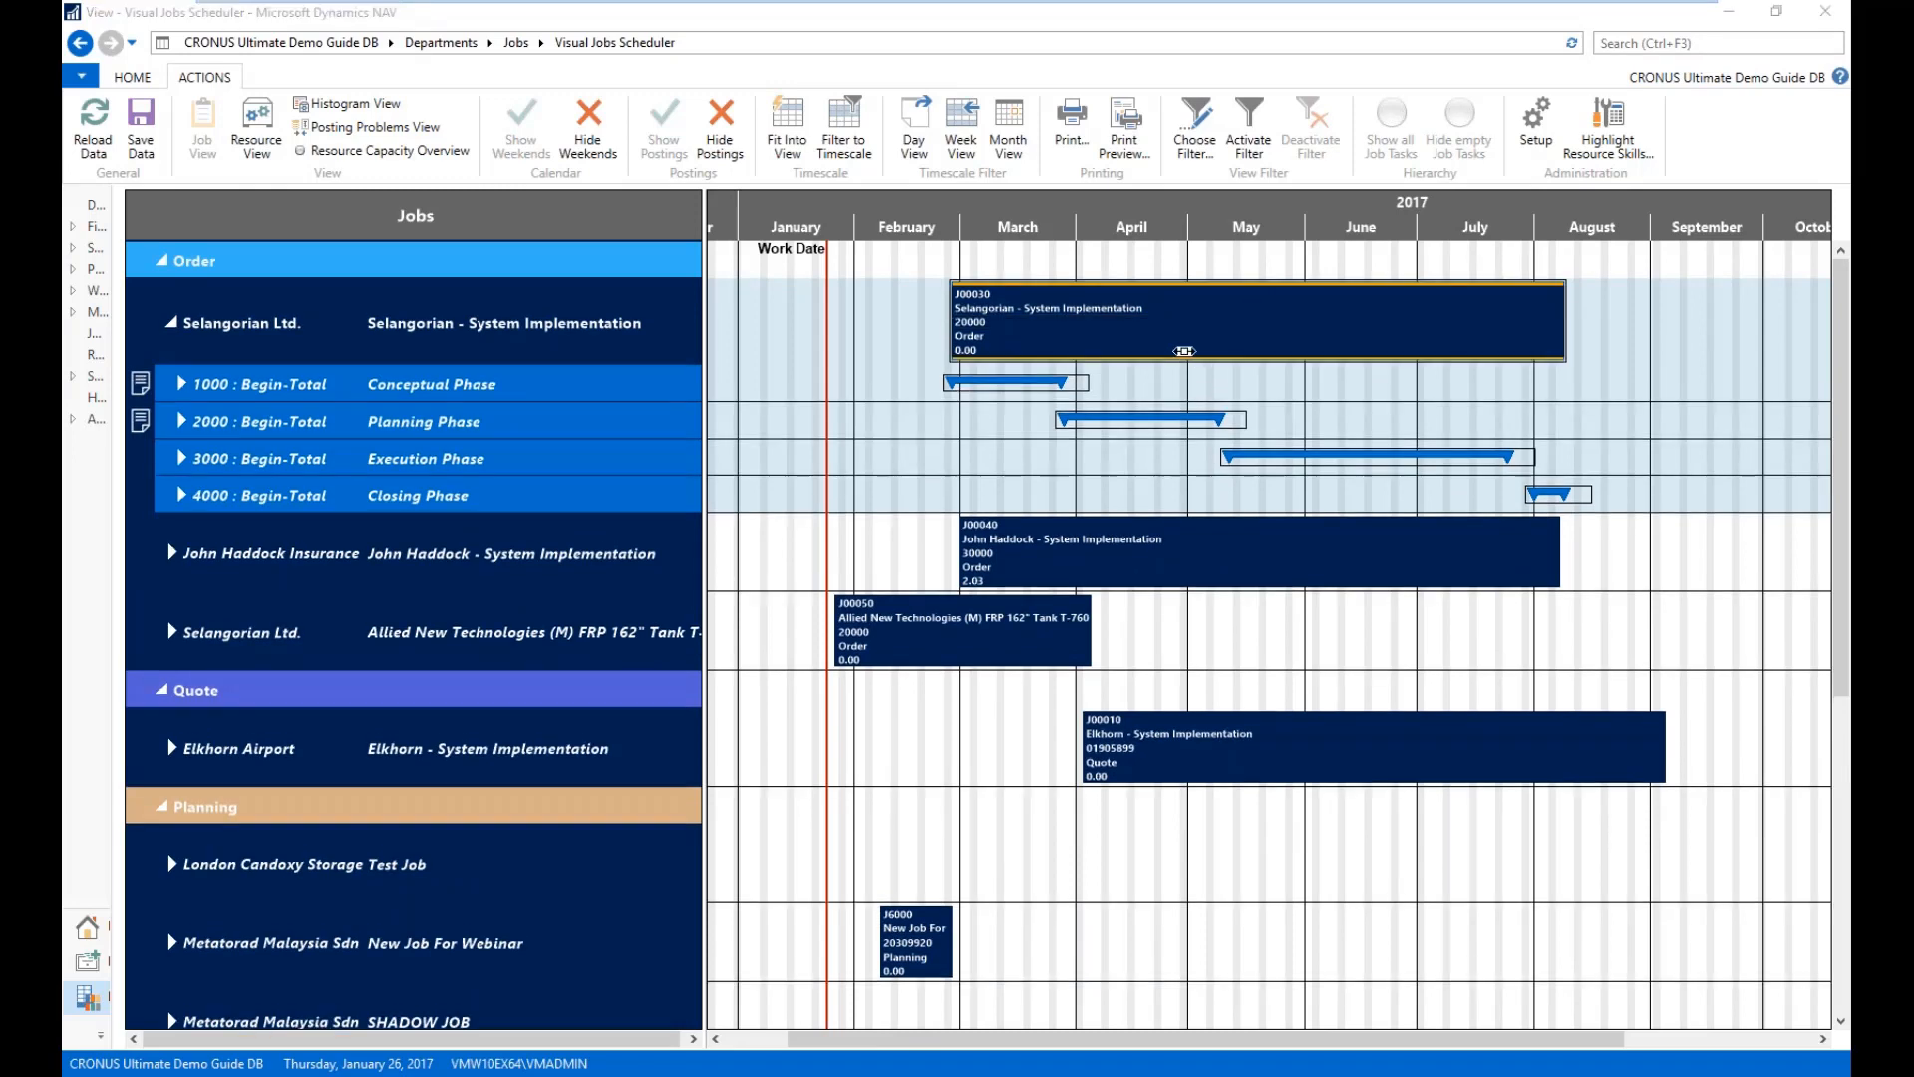
double_click(1199, 332)
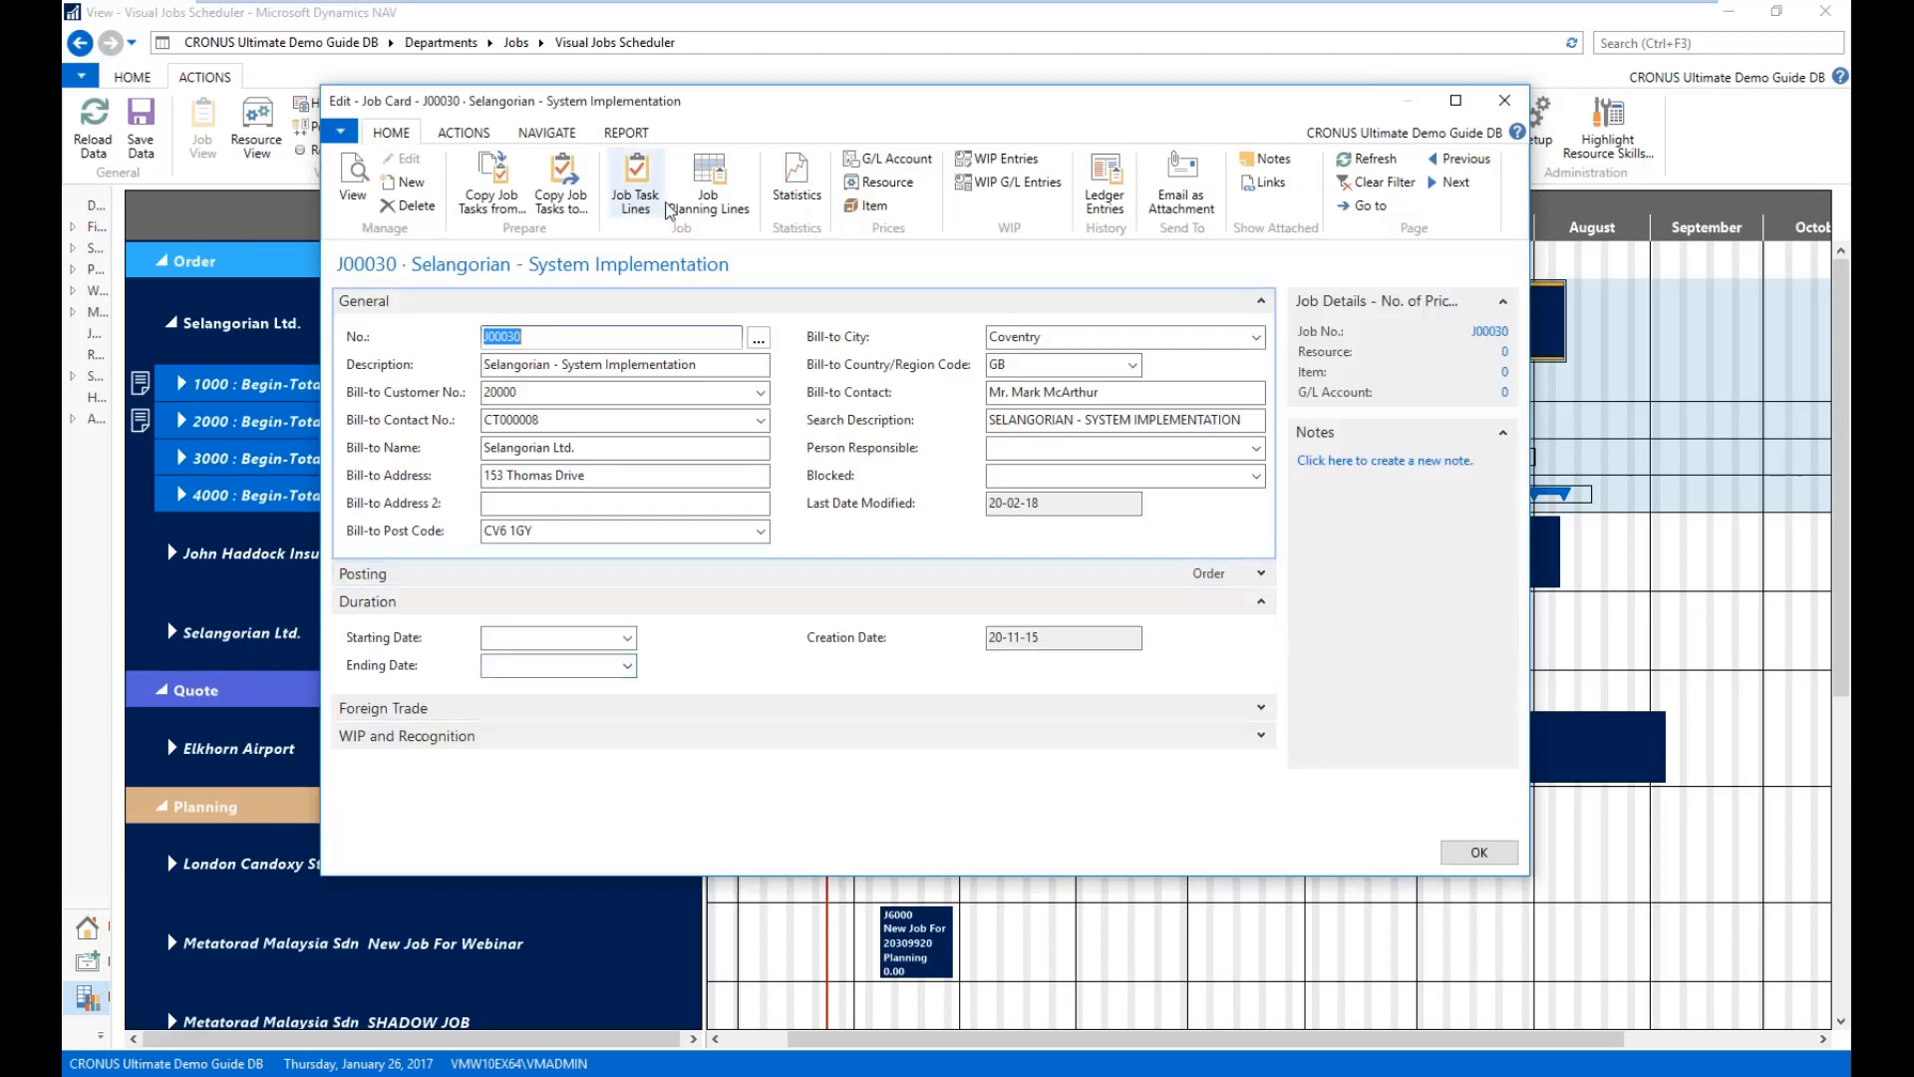
click(628, 202)
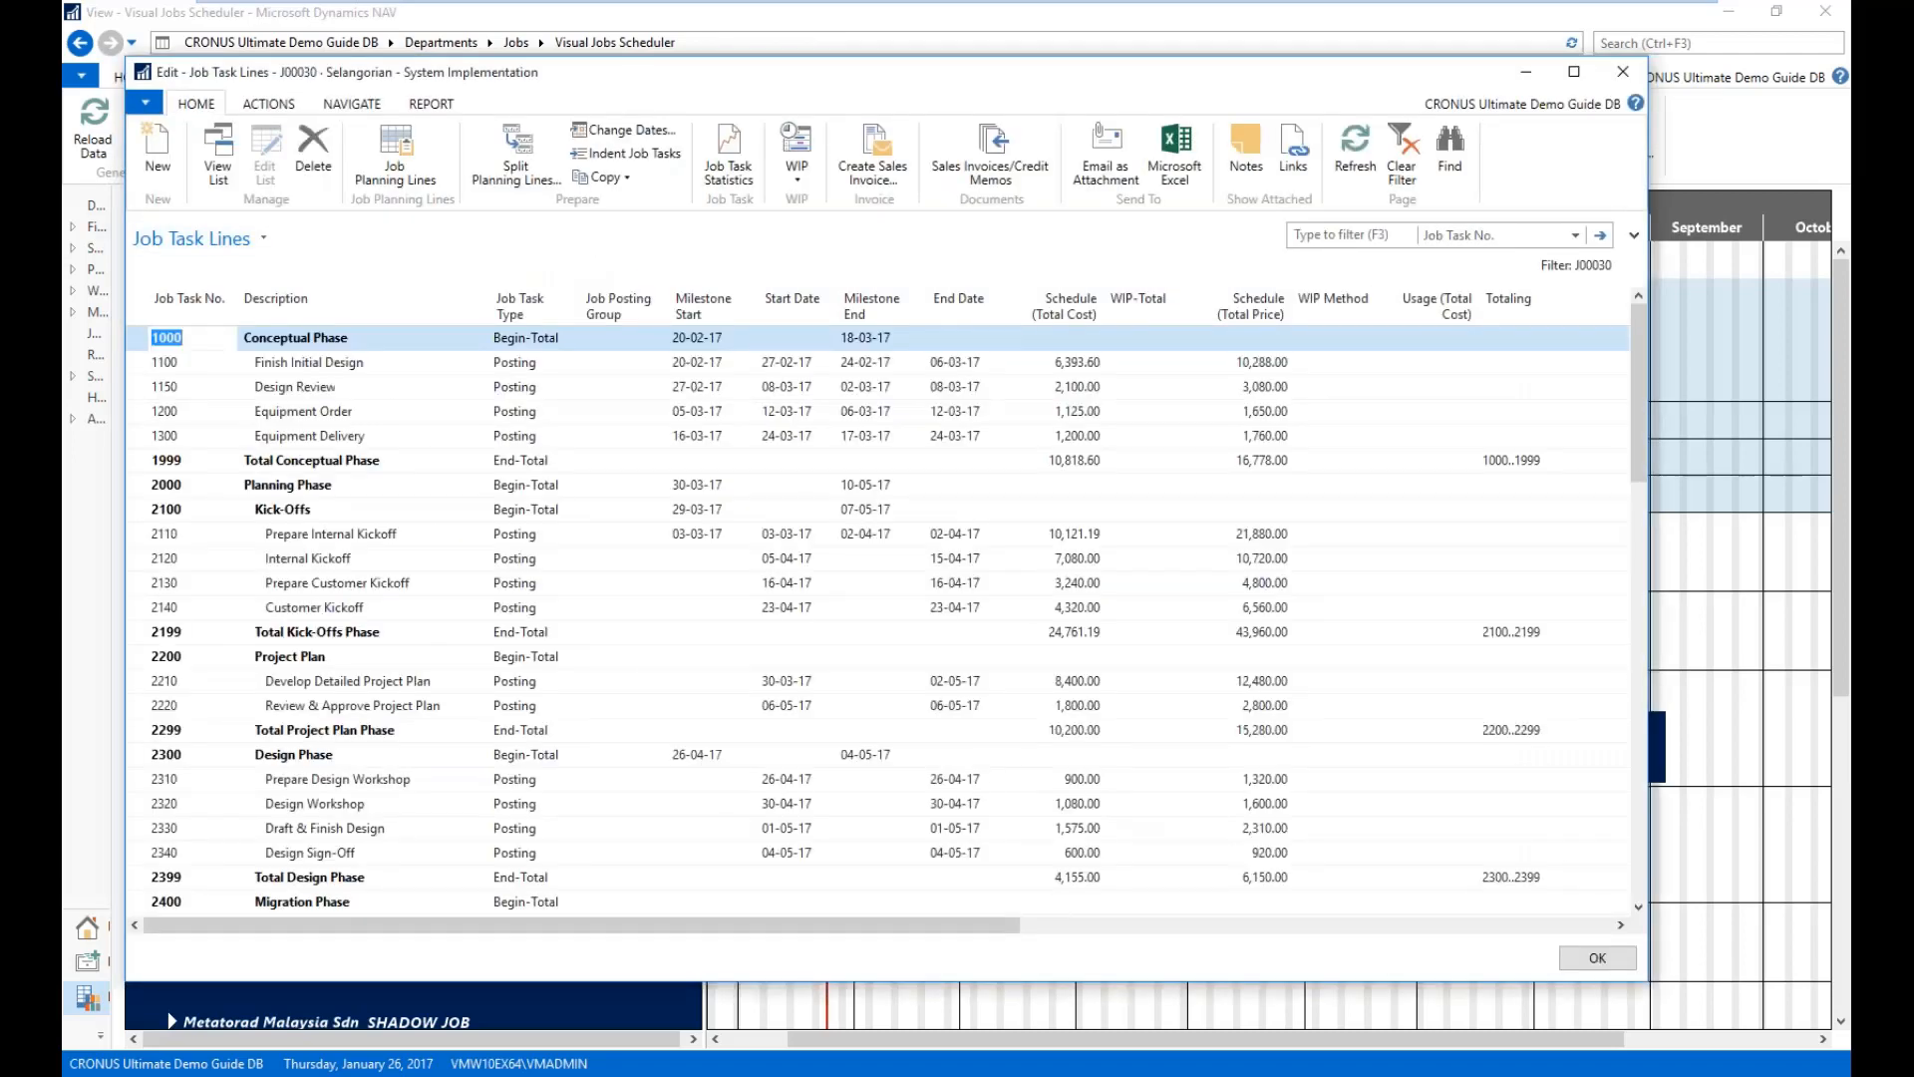
click(1597, 957)
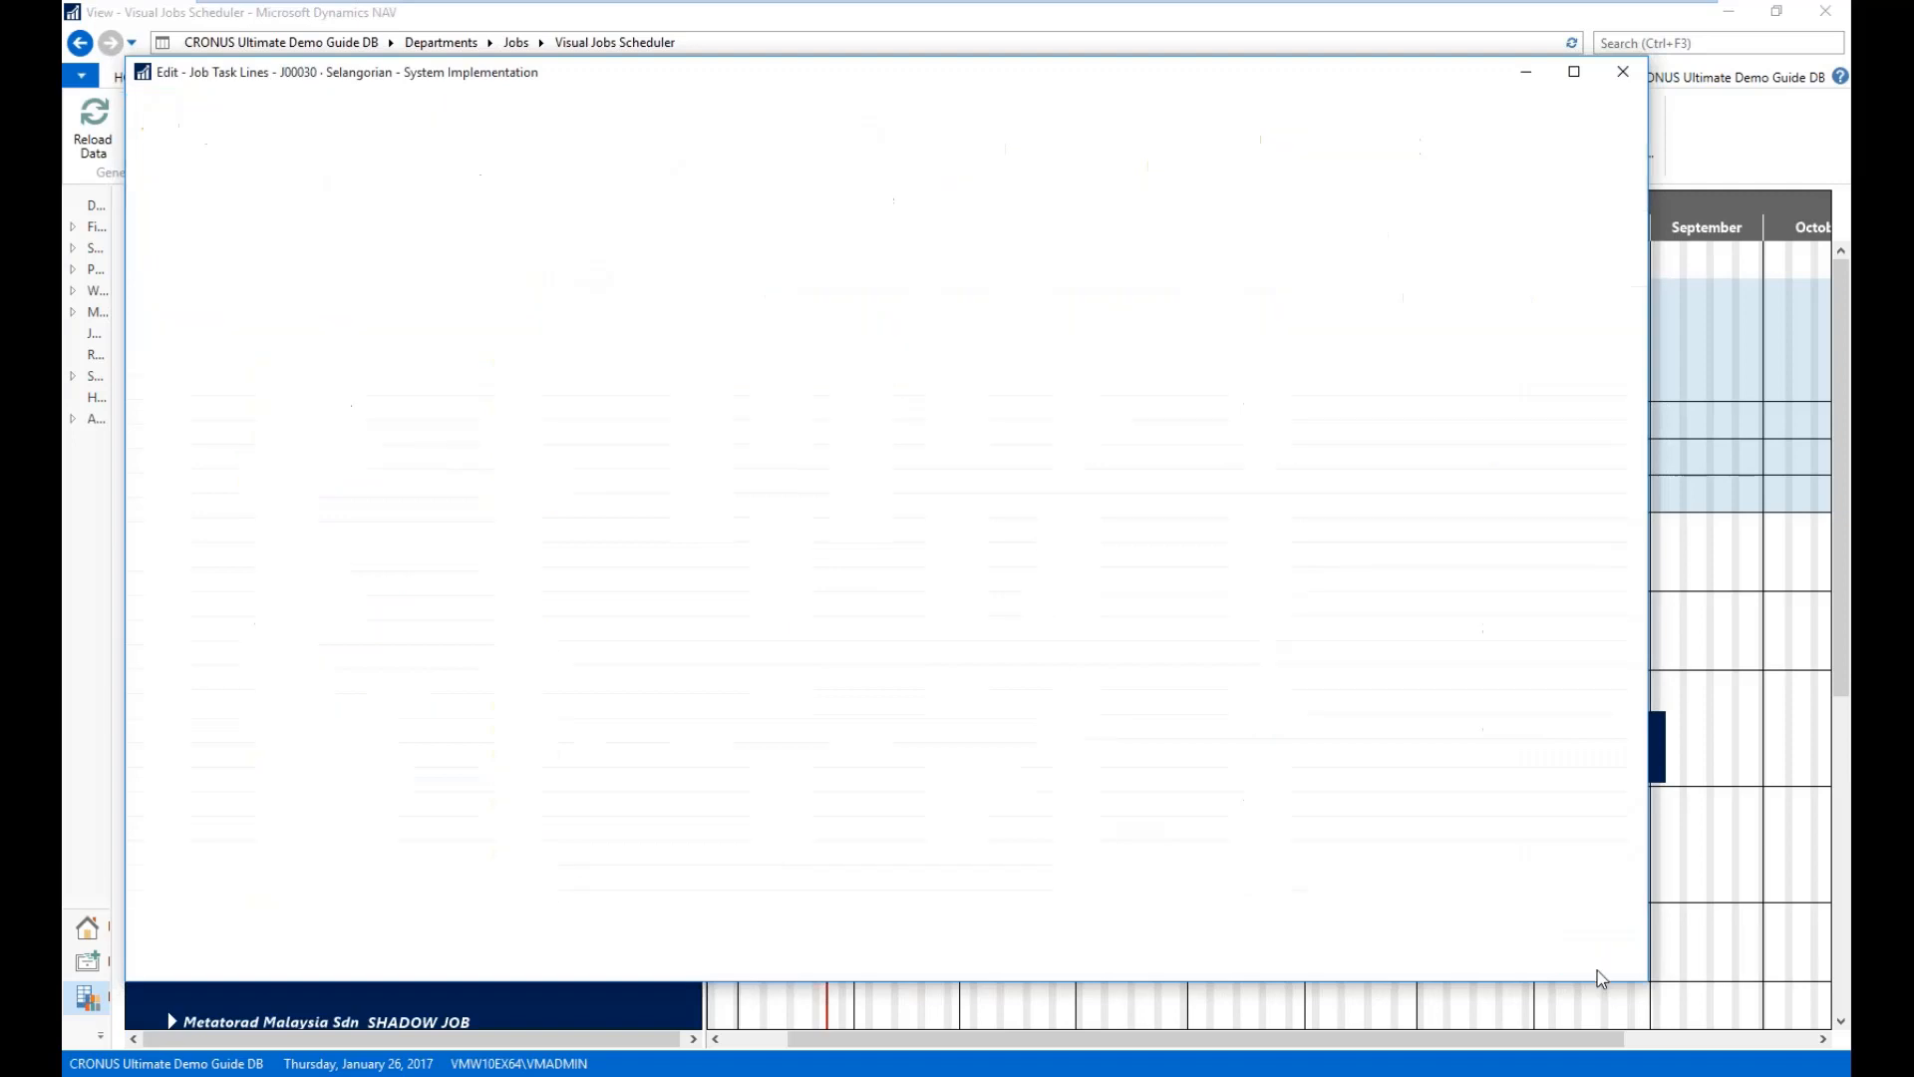
click(1480, 852)
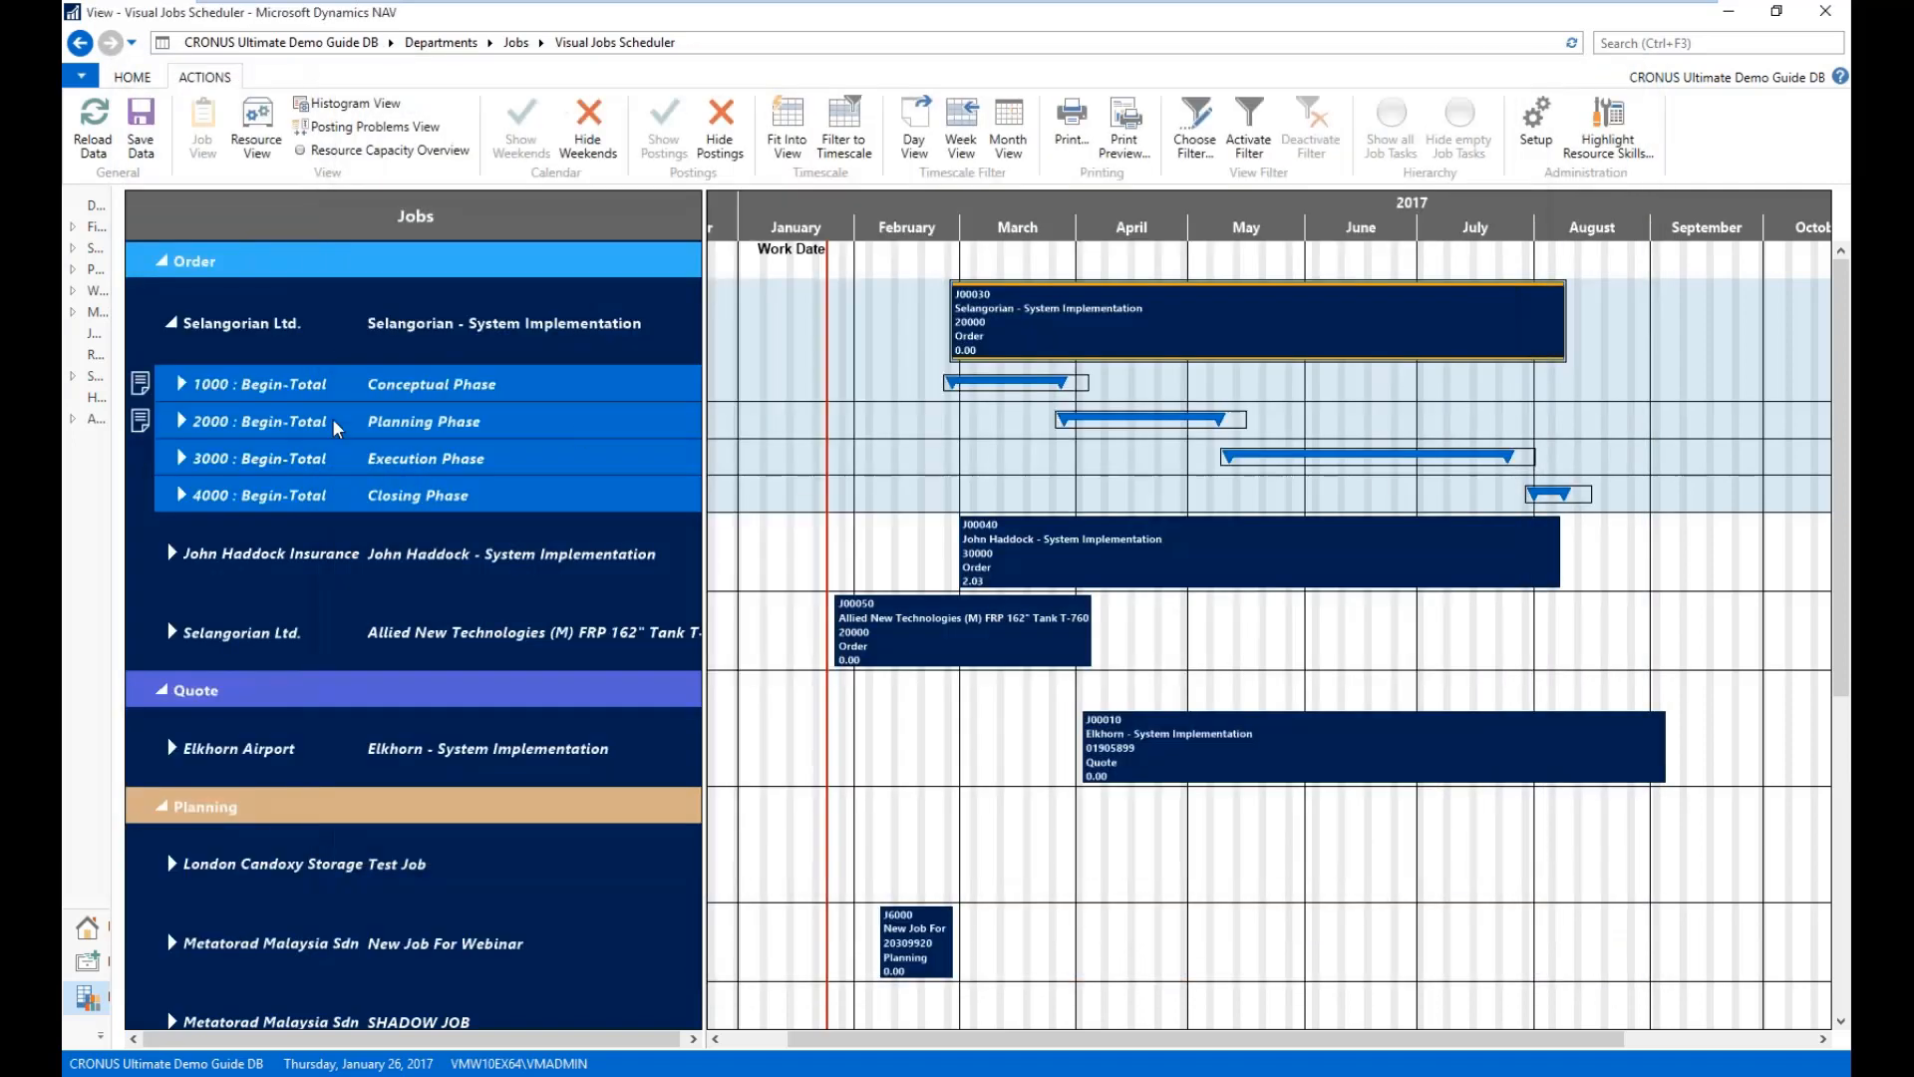
- Expand the Conceptual Phase and Planning Phase, and the Design Review task down to its resource's schedule line
click(182, 384)
click(182, 569)
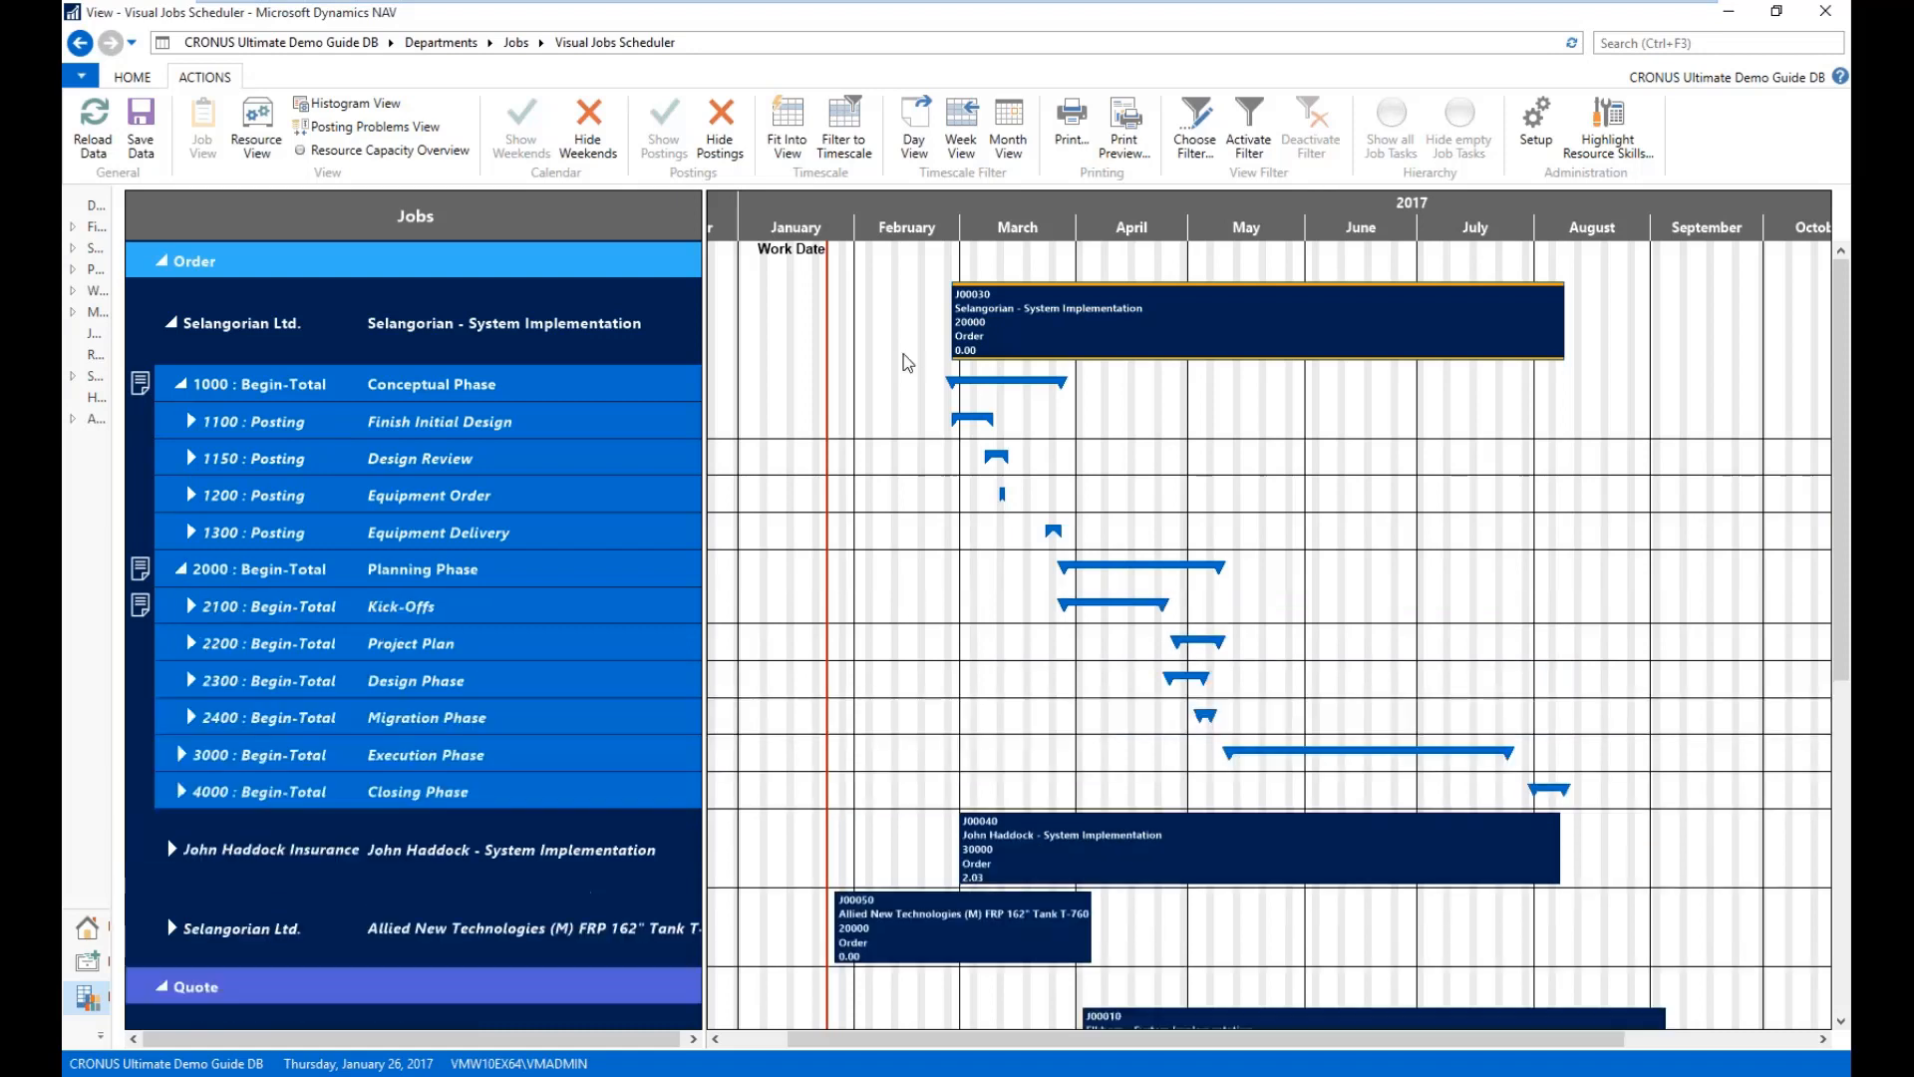
click(191, 459)
click(202, 502)
click(202, 498)
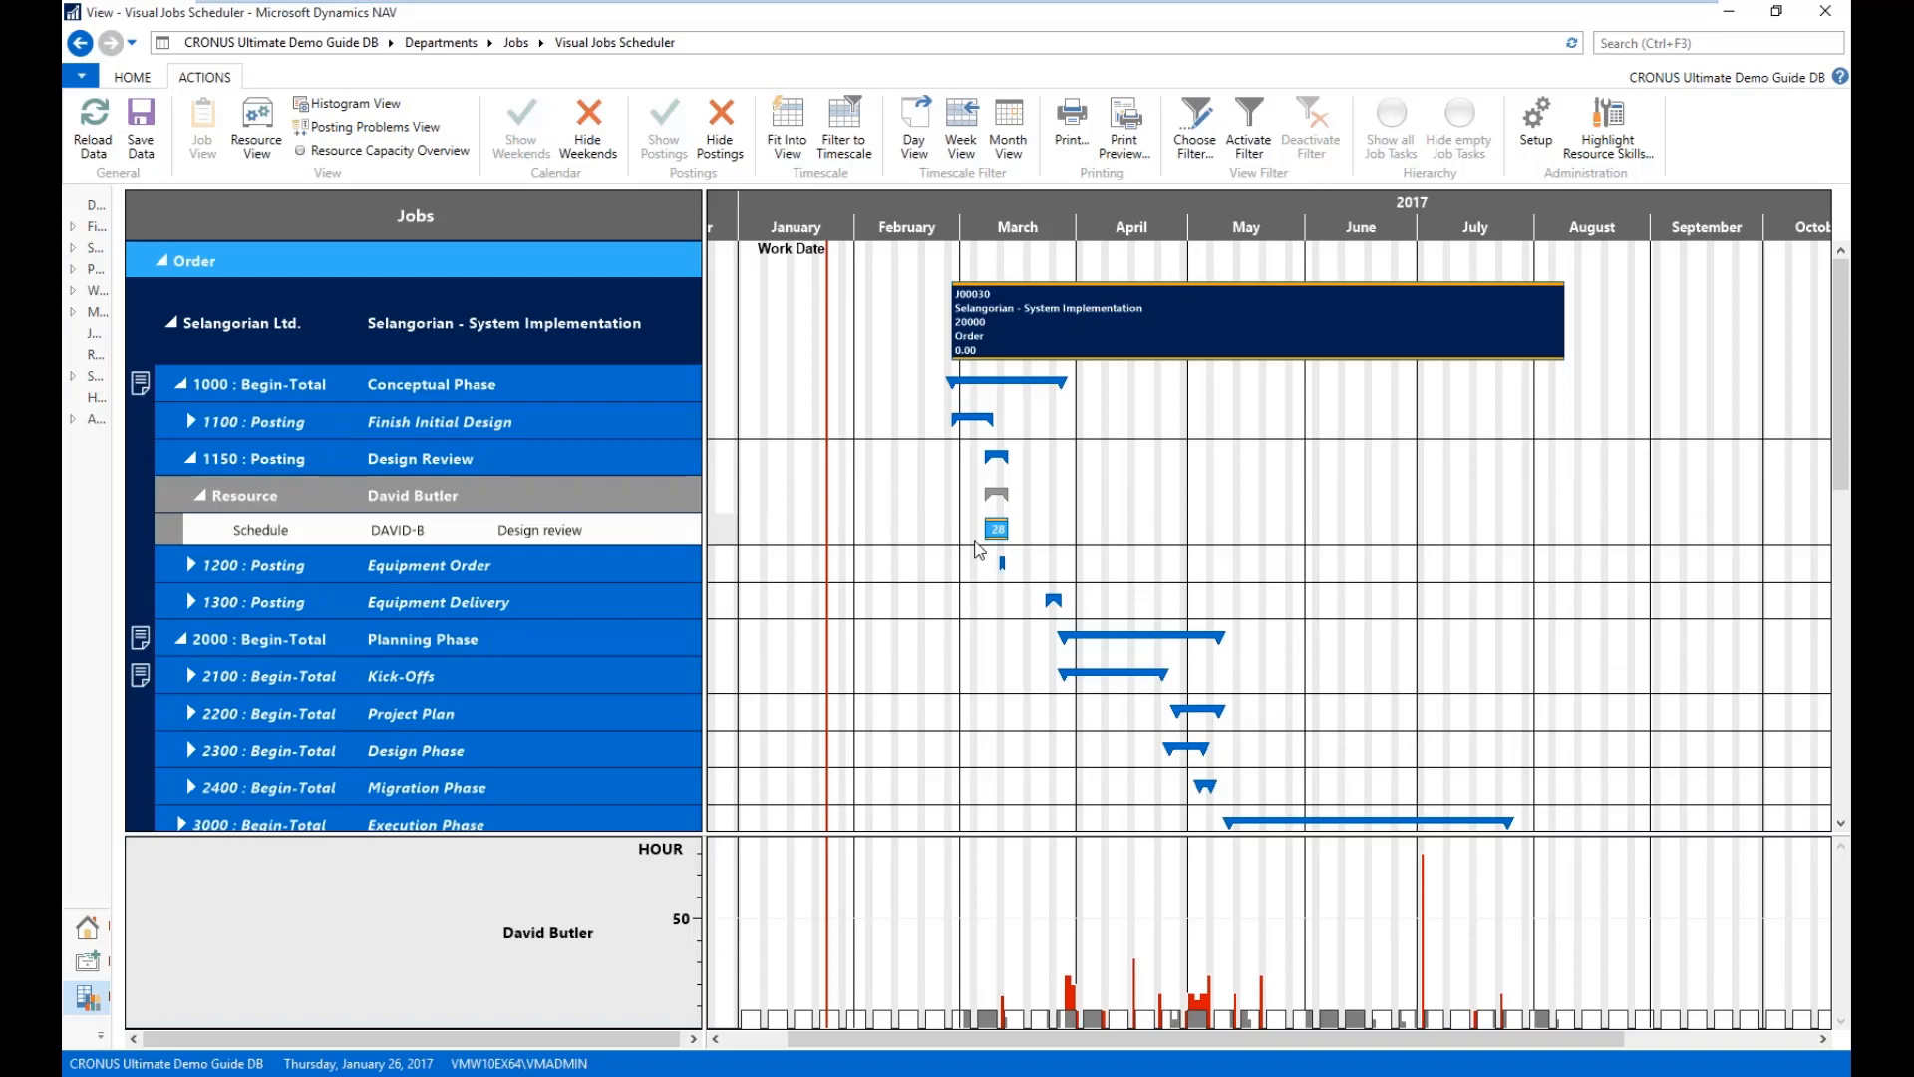
- Examine the capacity histogram of the Design Review resource from March to July 2017
scroll(1010, 231, up, 3)
drag(1199, 218, 1130, 219)
scroll(1133, 219, down, 1)
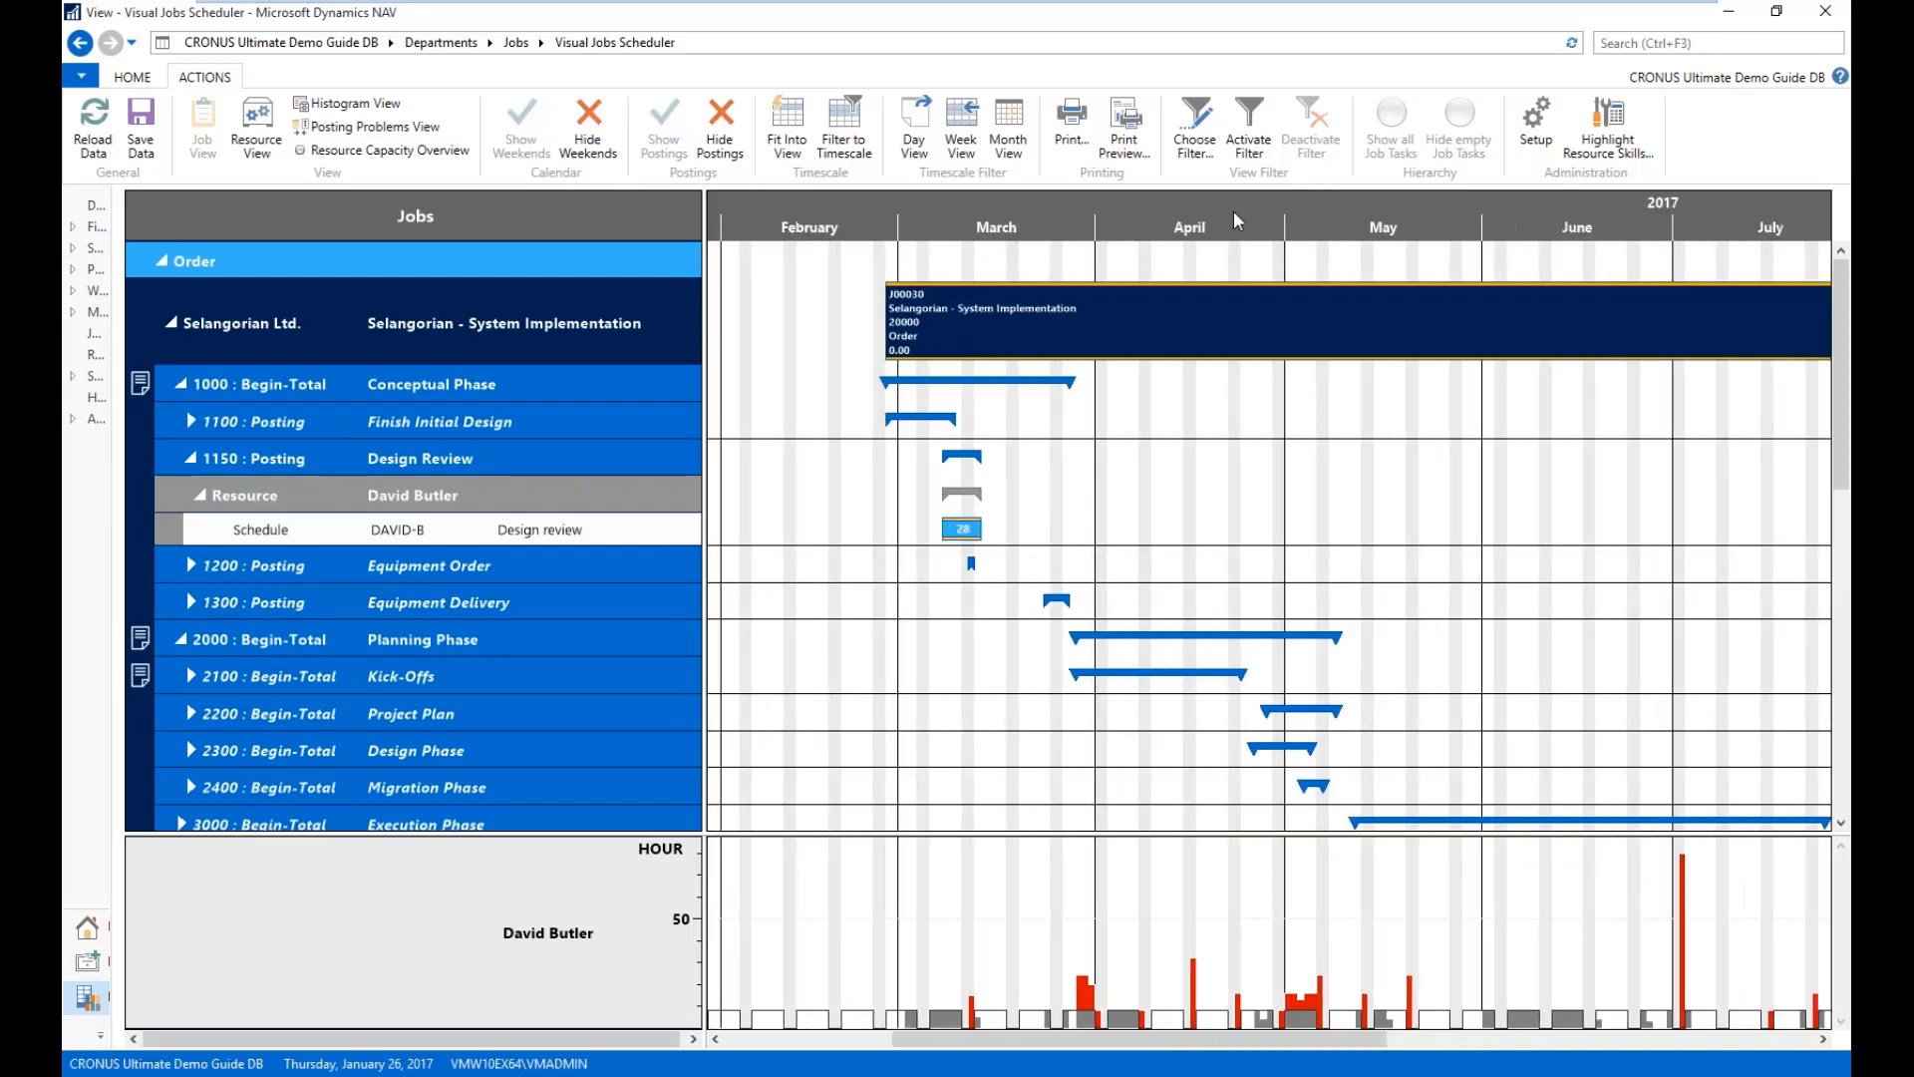
scroll(1235, 211, down, 2)
drag(1326, 211, 1166, 217)
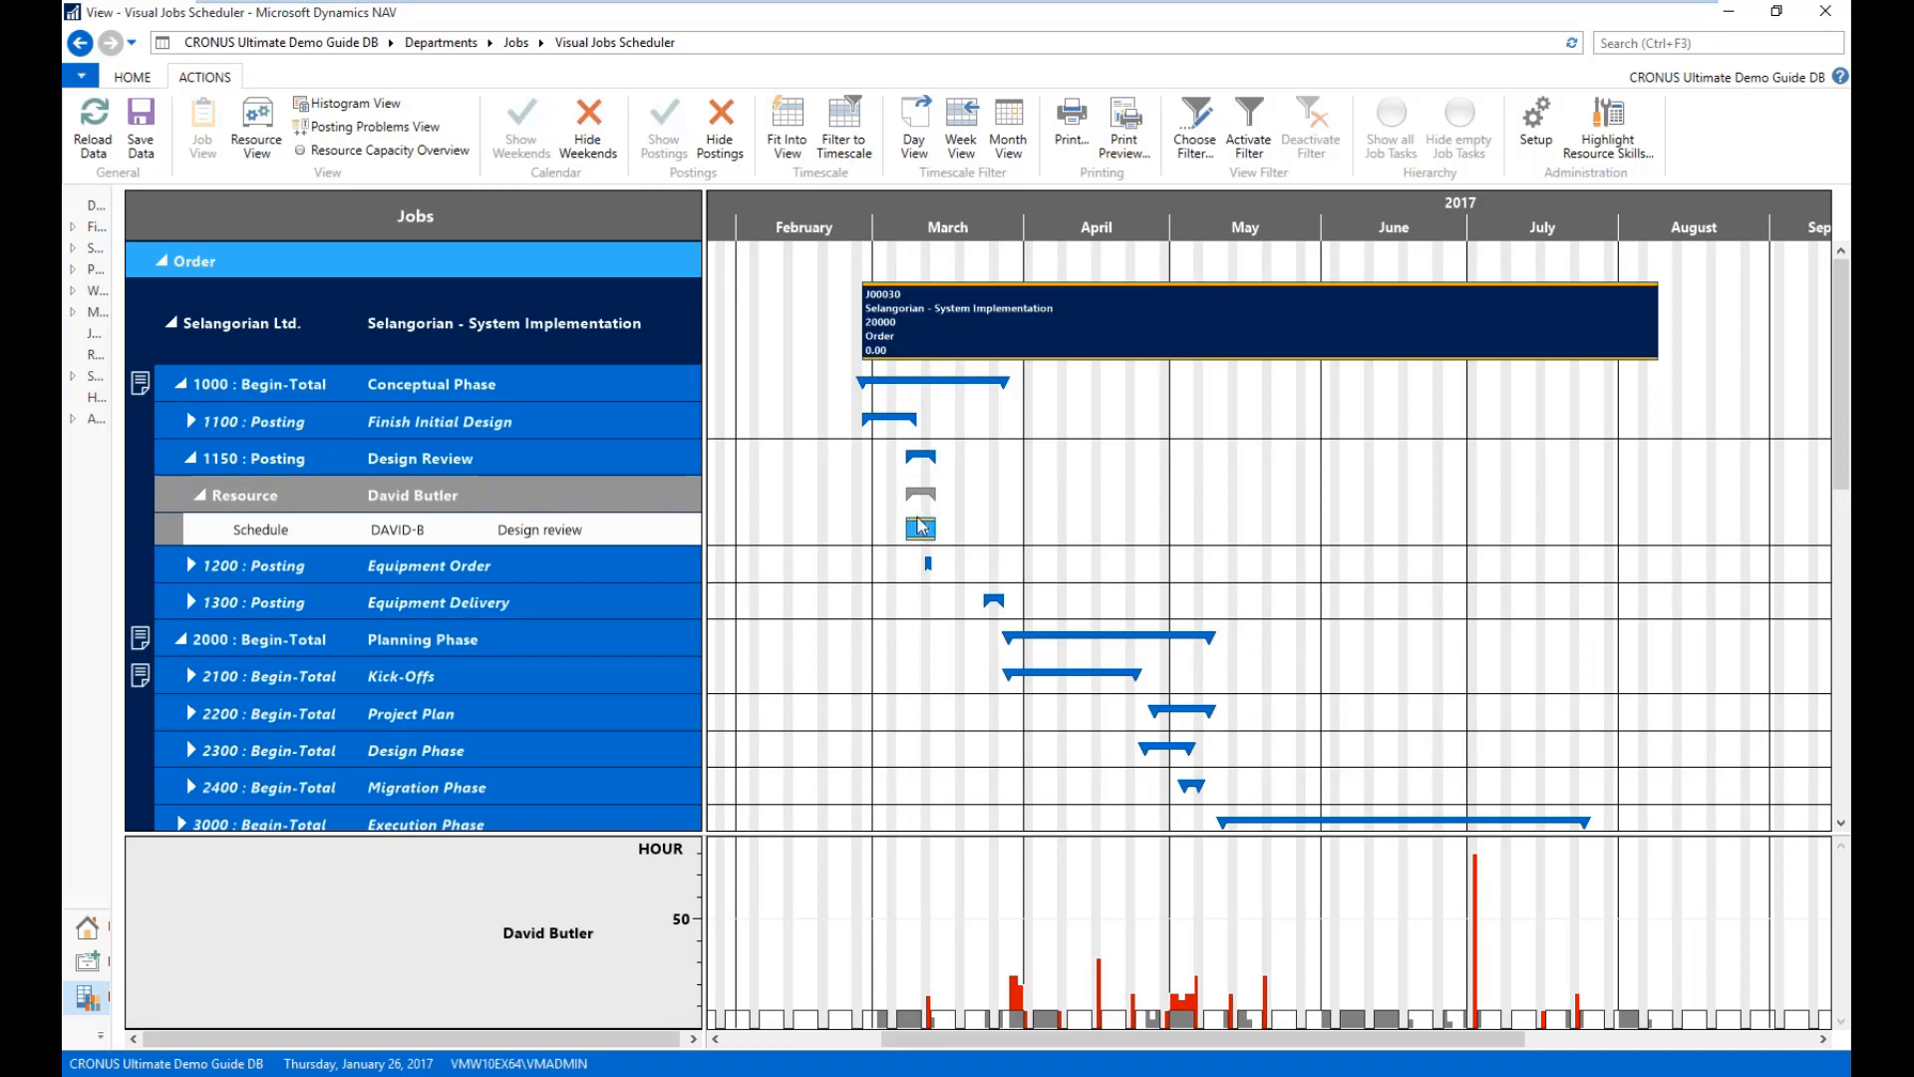
- Switch to the resource view and examine the capacity histograms of the project managers and electricians for spring 2017
click(267, 127)
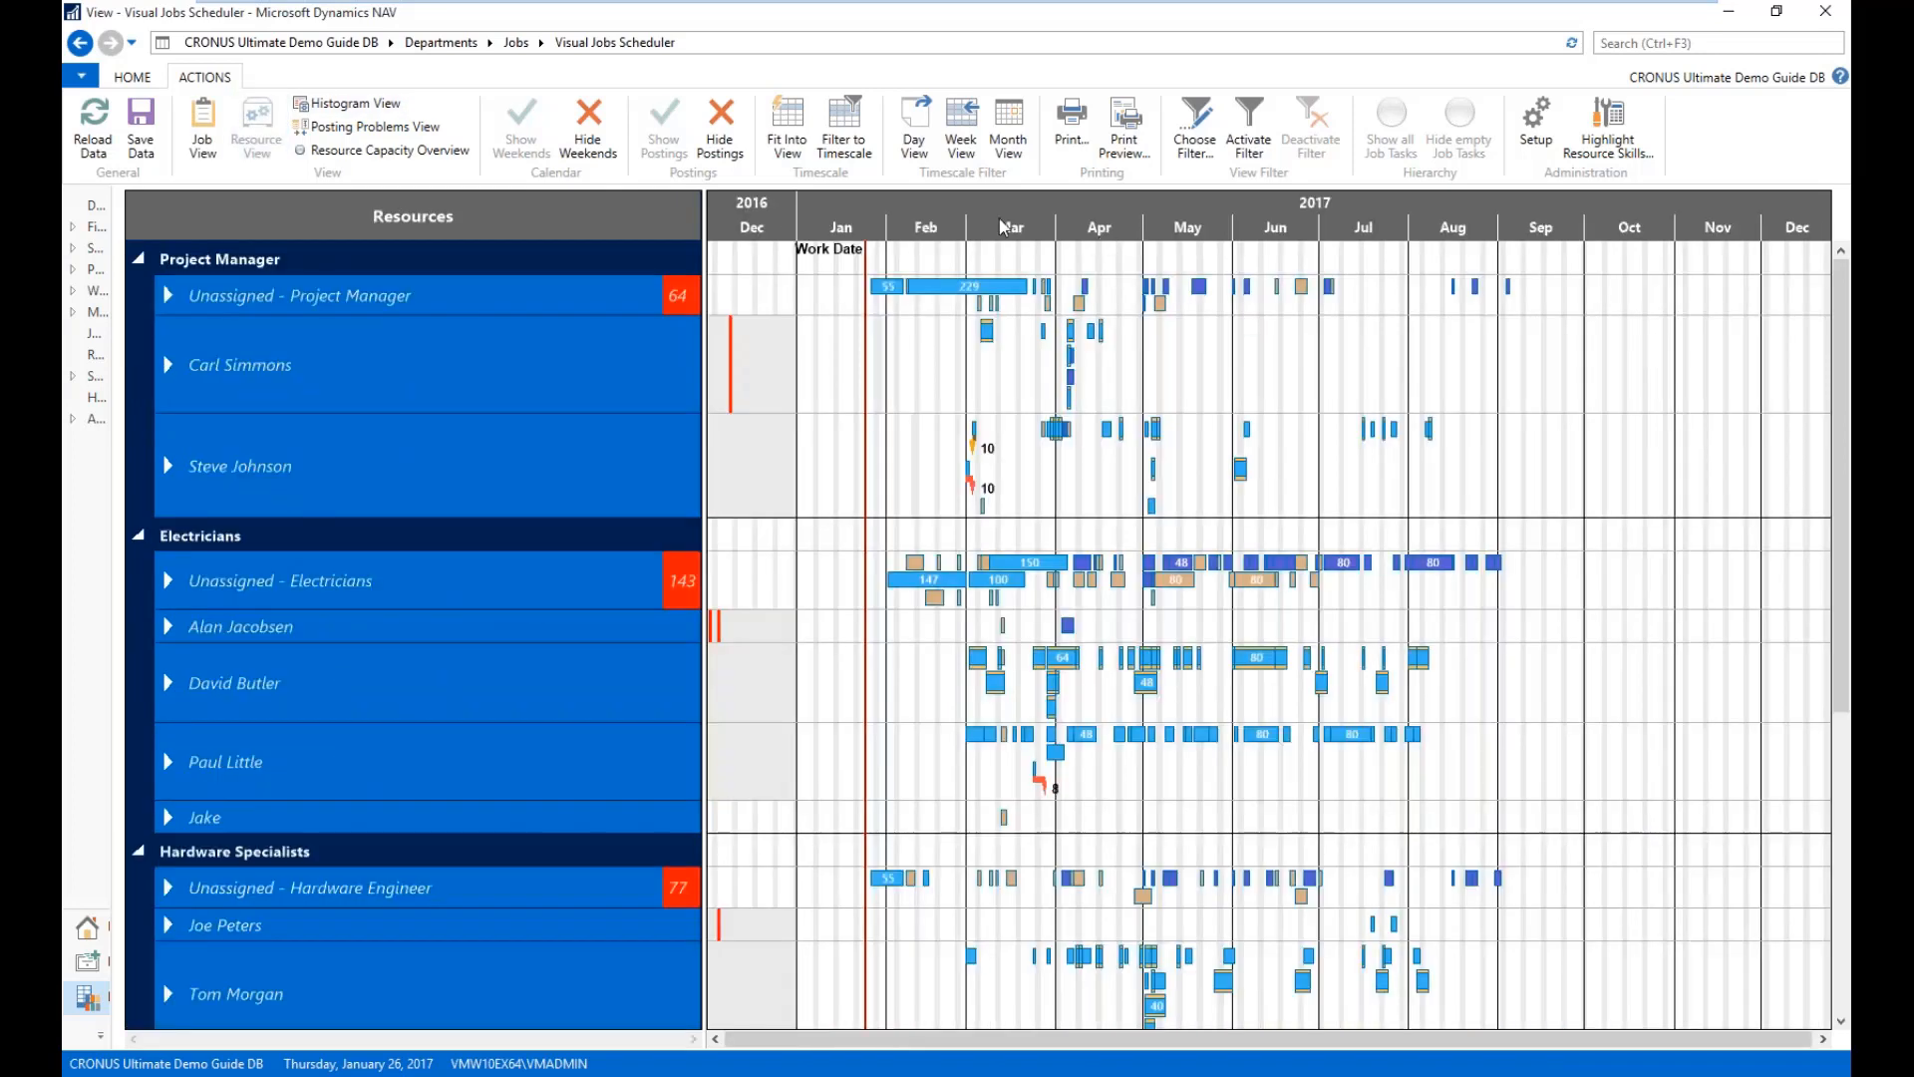
scroll(995, 215, up, 3)
scroll(994, 215, up, 5)
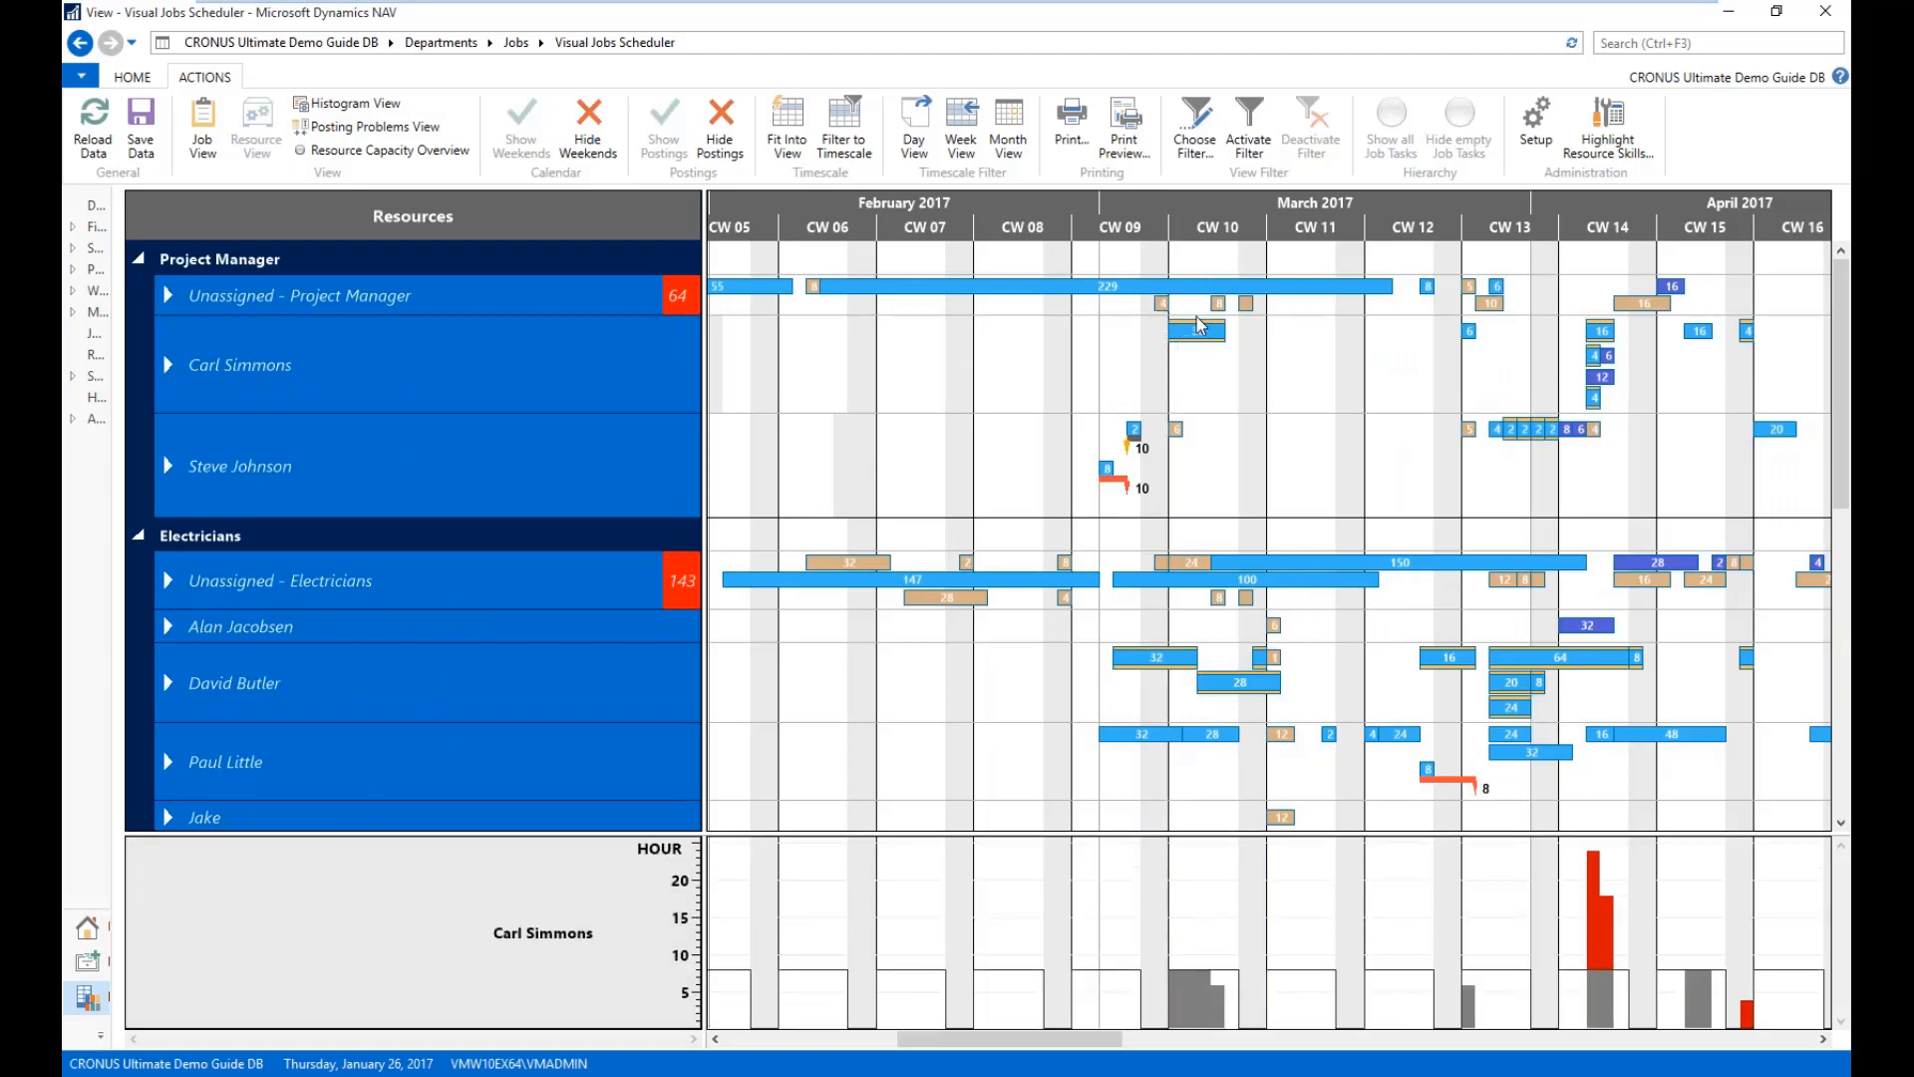
drag(1242, 231, 1149, 229)
scroll(1149, 229, down, 5)
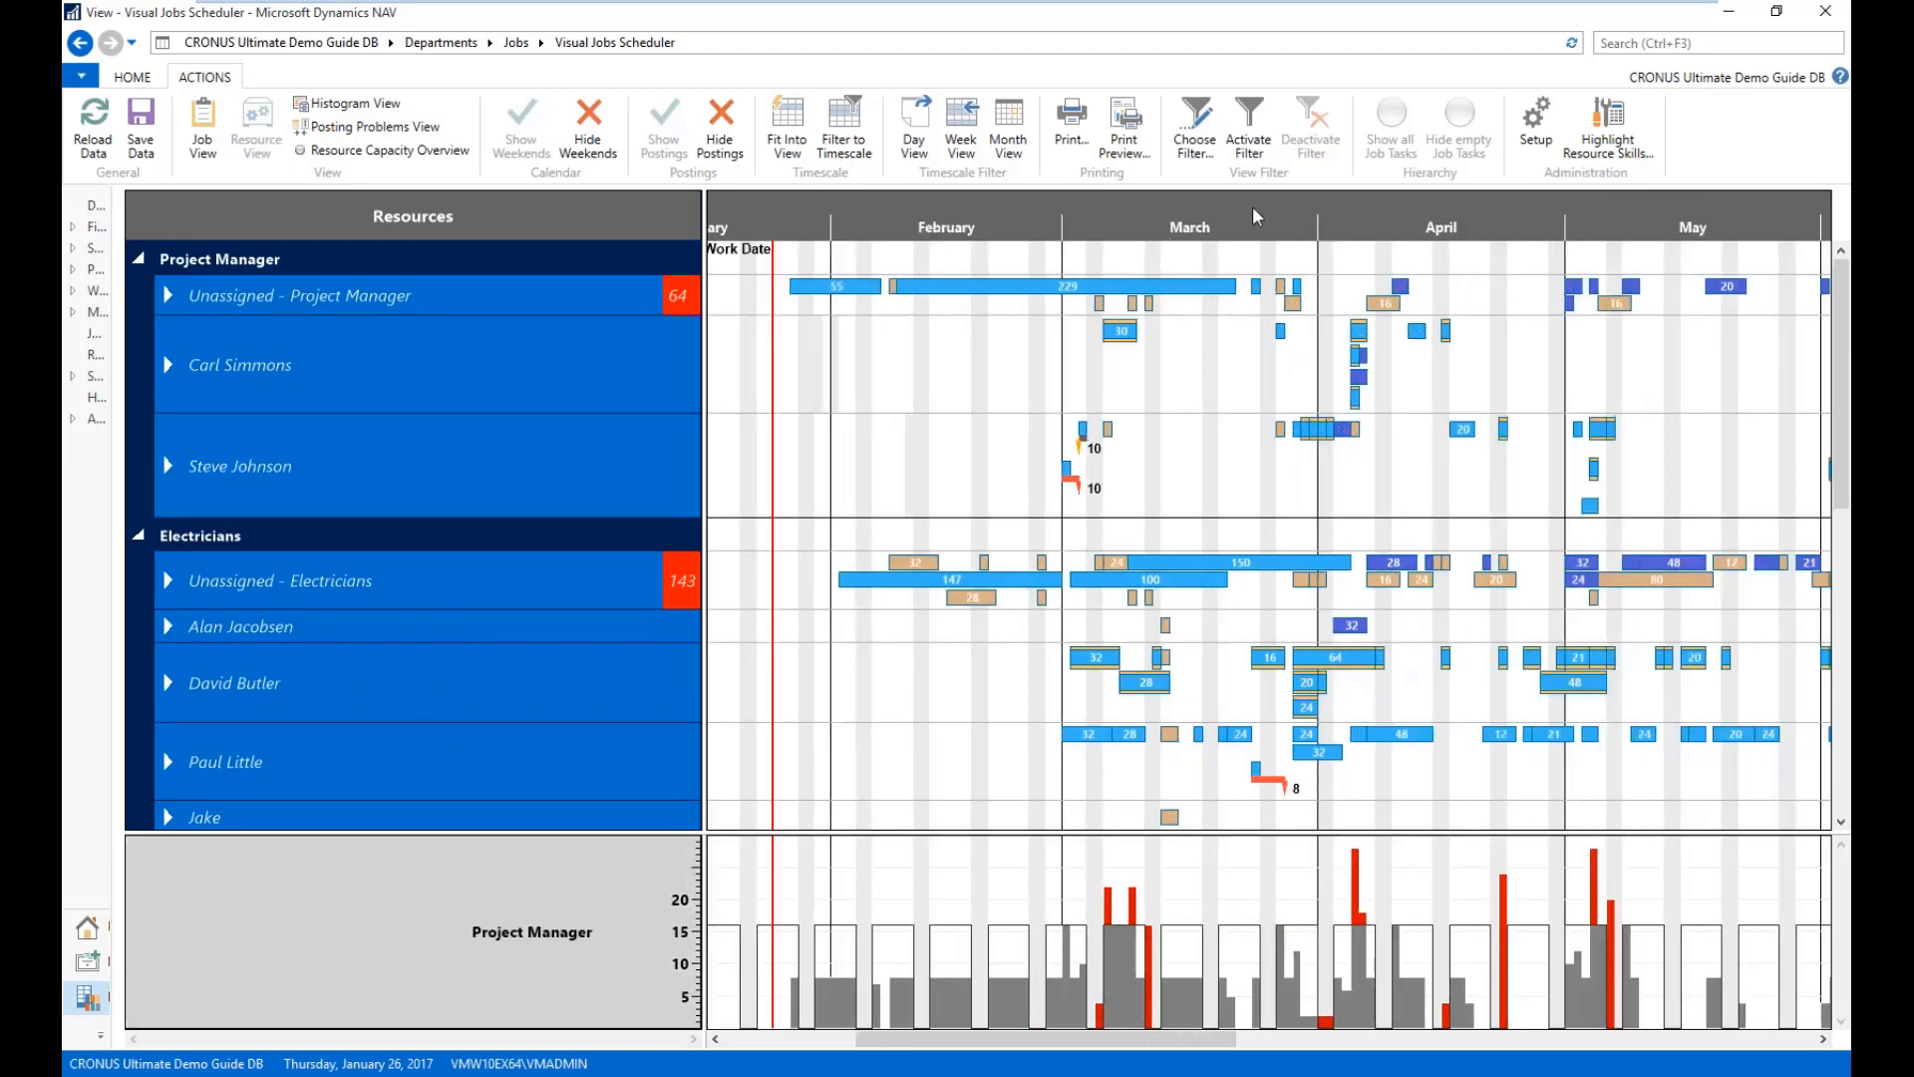
scroll(1136, 226, up, 4)
scroll(1146, 219, up, 2)
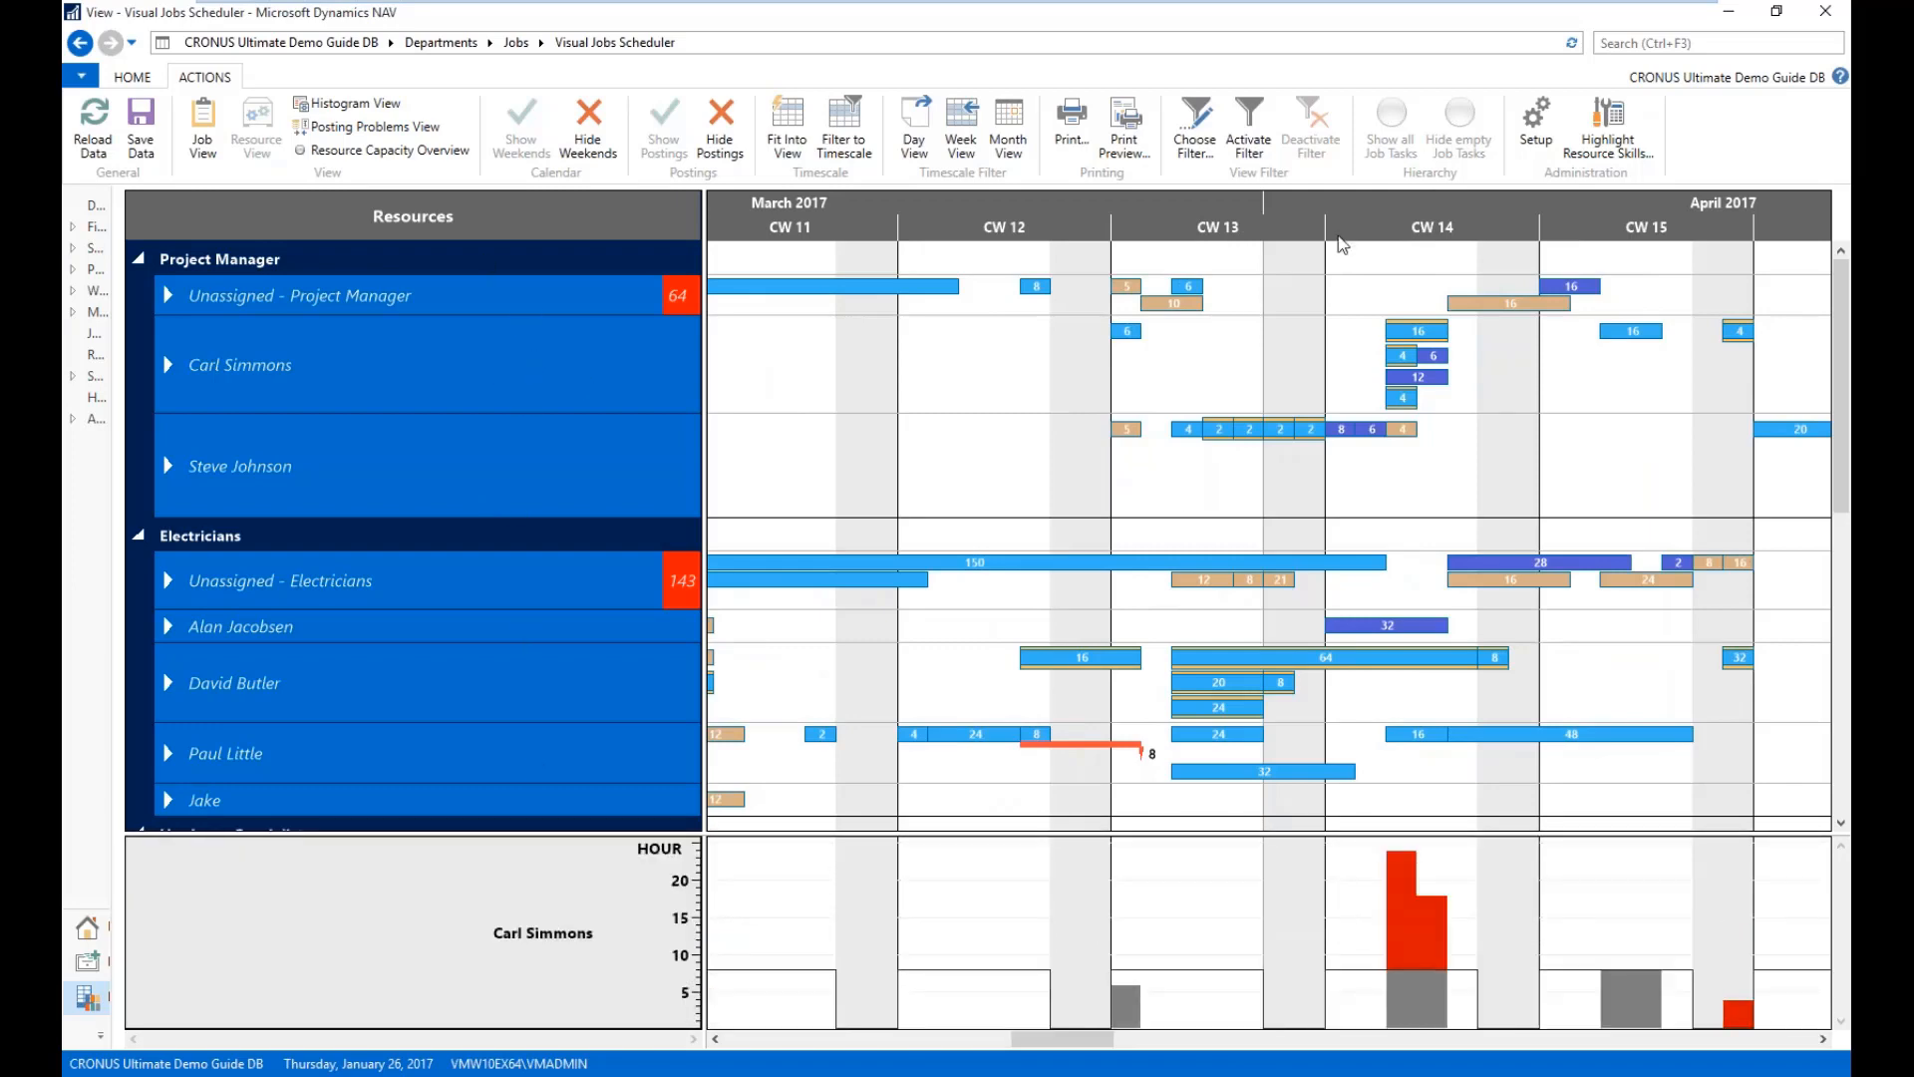
drag(1340, 230, 1166, 229)
scroll(1168, 235, down, 4)
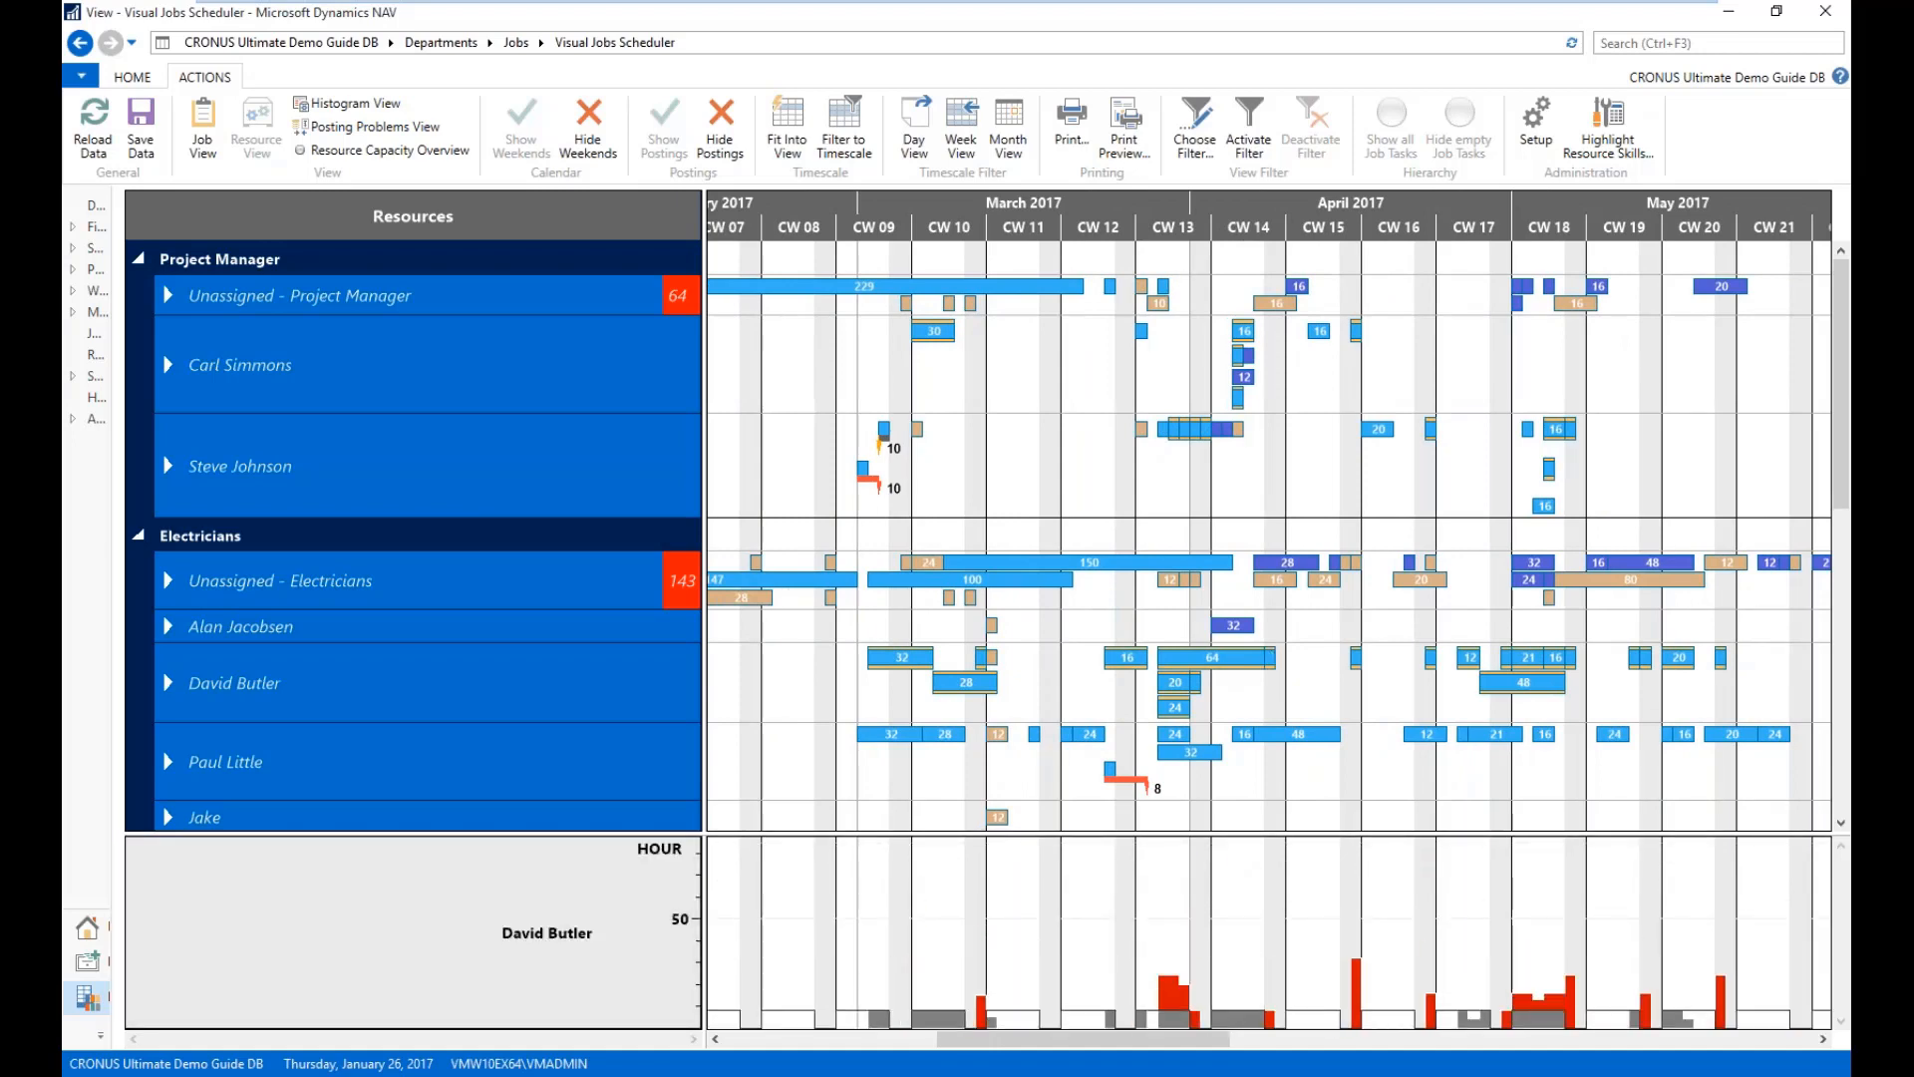
click(664, 688)
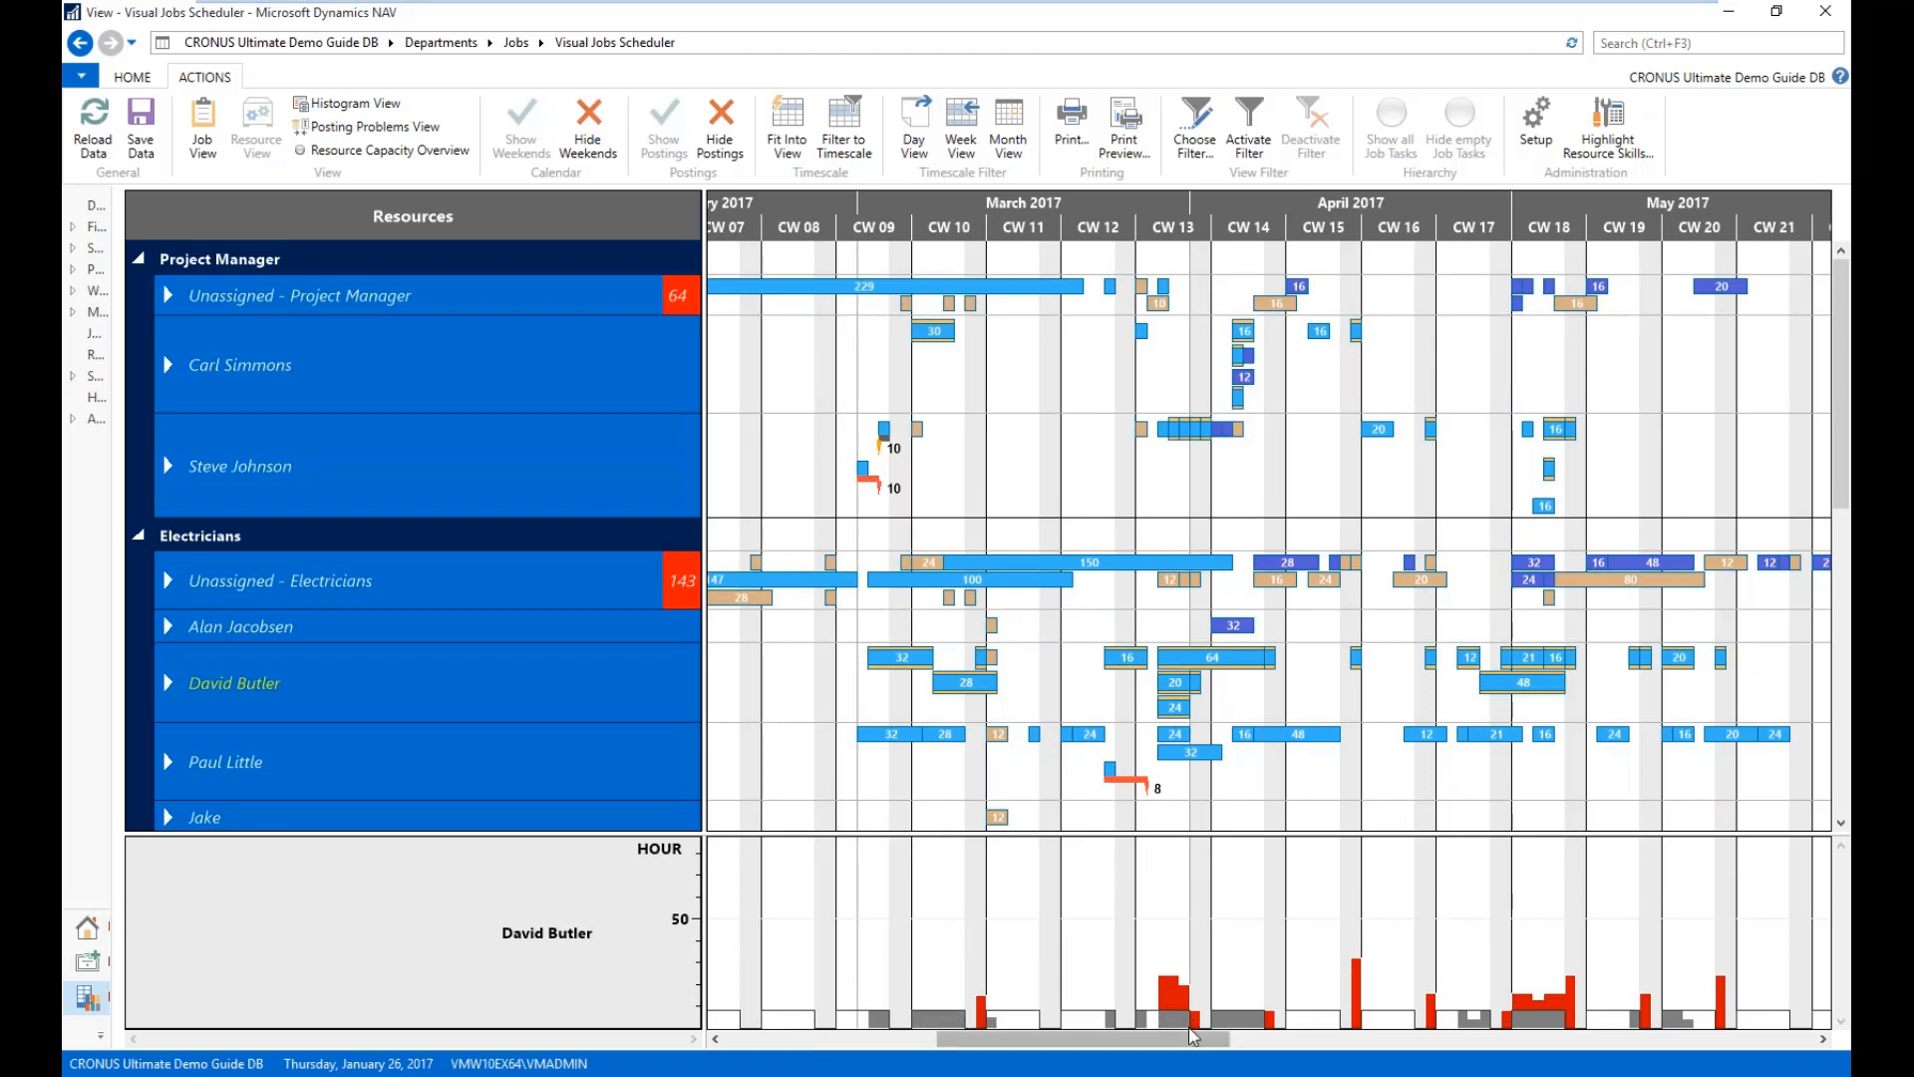
right_click(621, 673)
click(644, 688)
- Move the first project manager's 16-hour assignment on 12-13 April 2017 to Unassigned - Project Manager
scroll(1405, 233, up, 3)
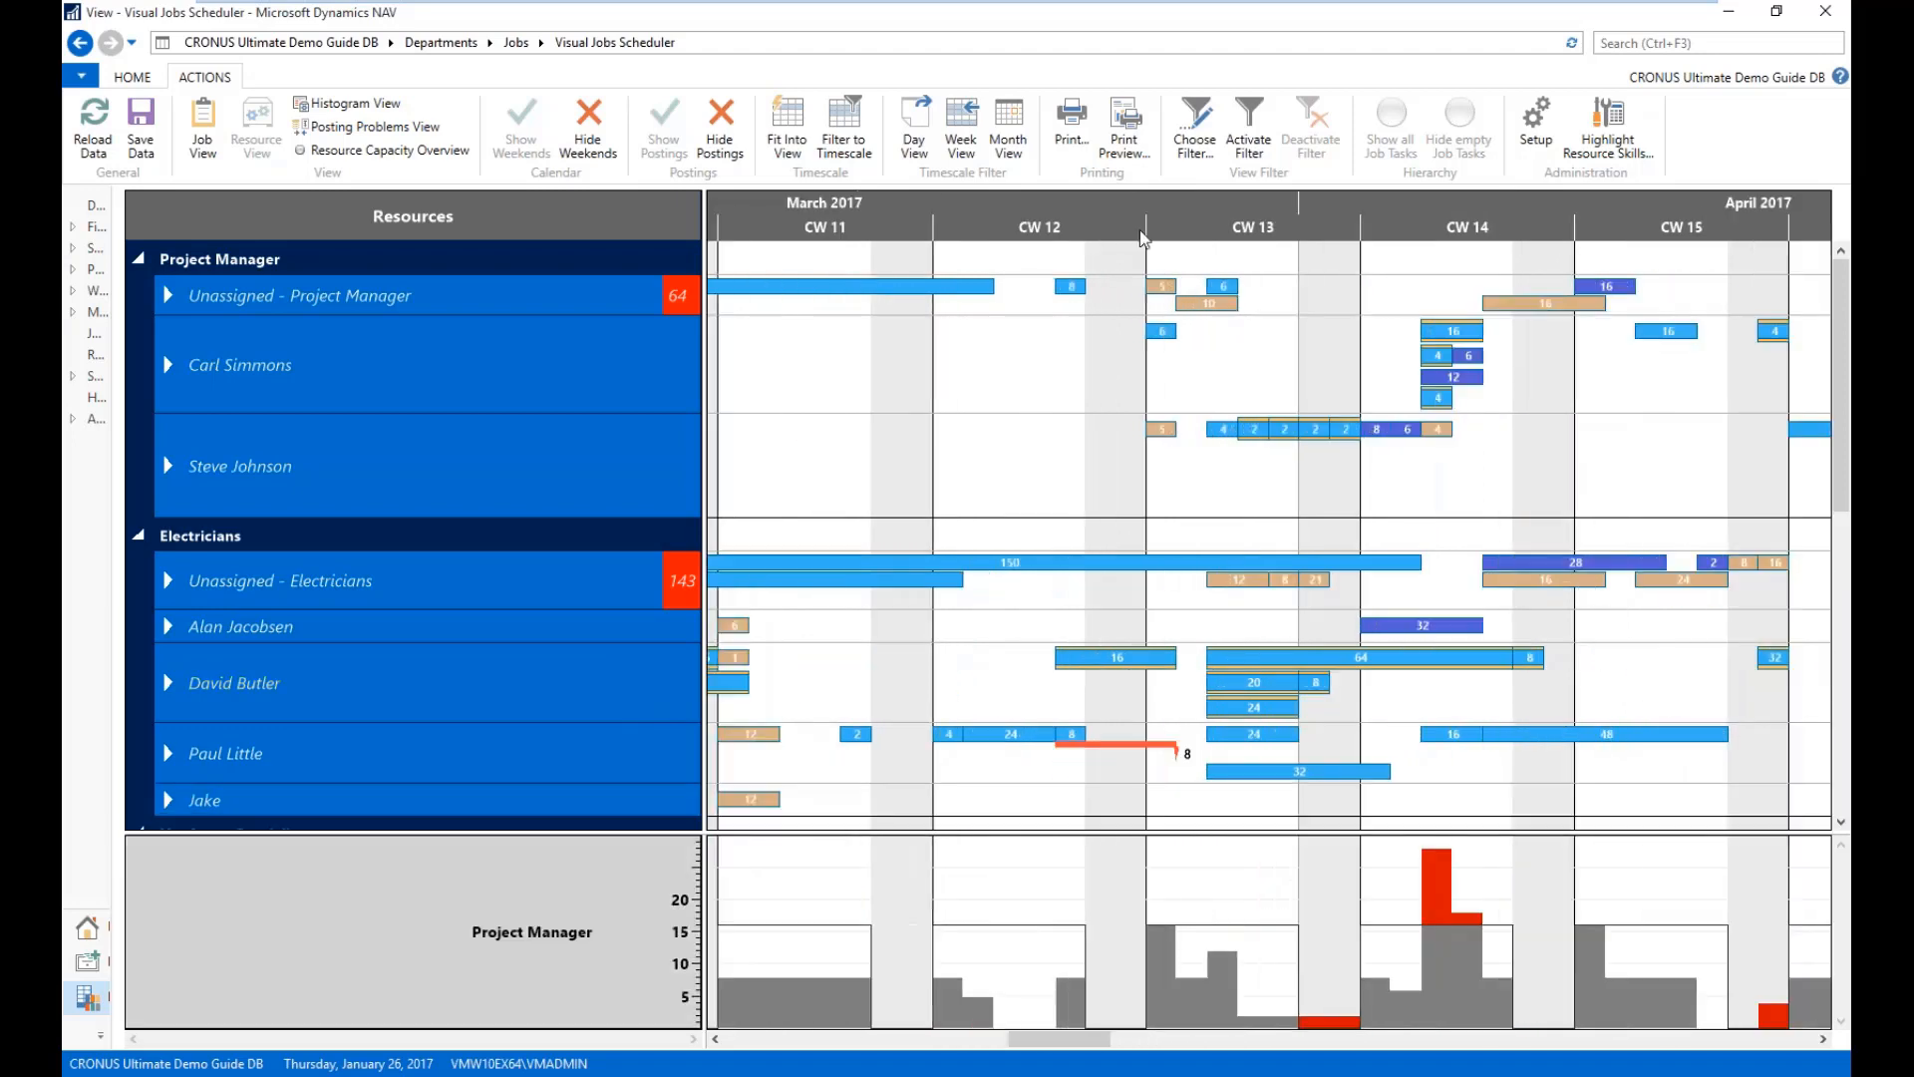
scroll(1405, 233, right, 5)
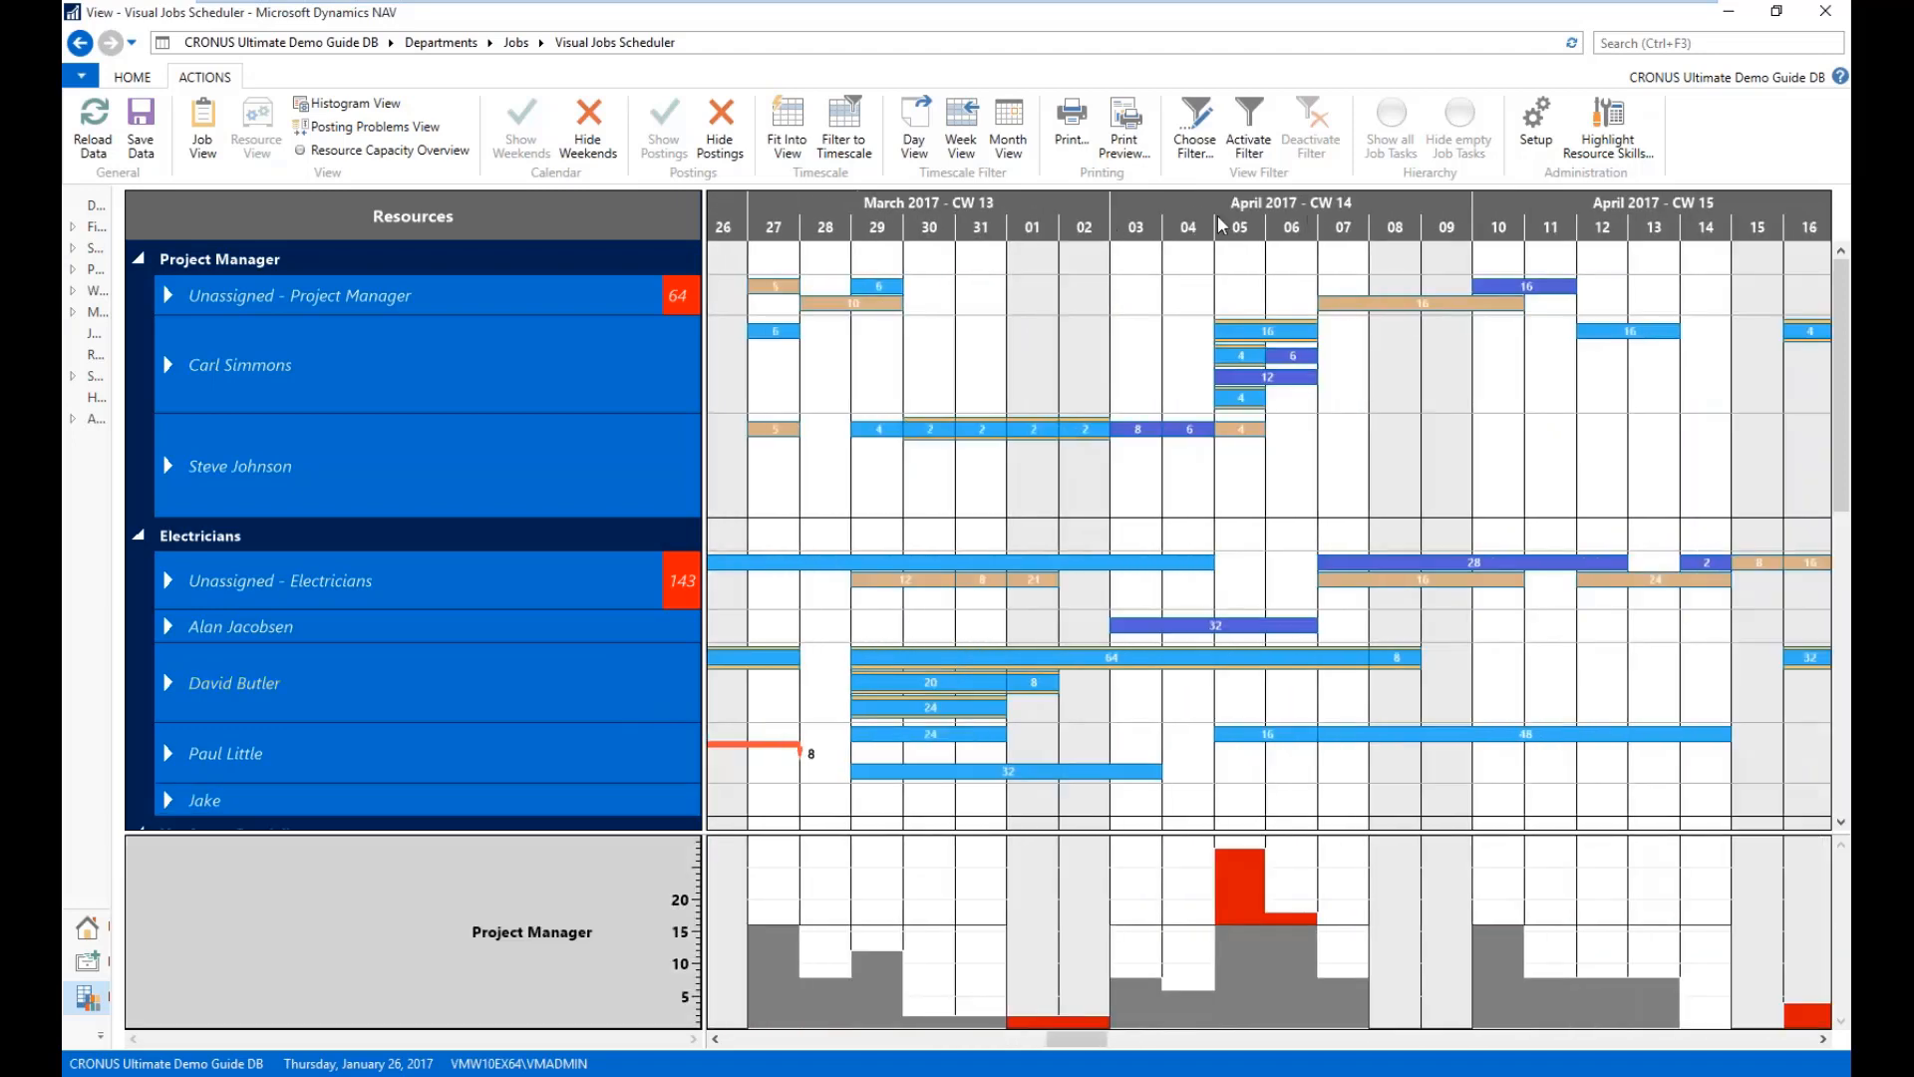
scroll(1393, 220, right, 3)
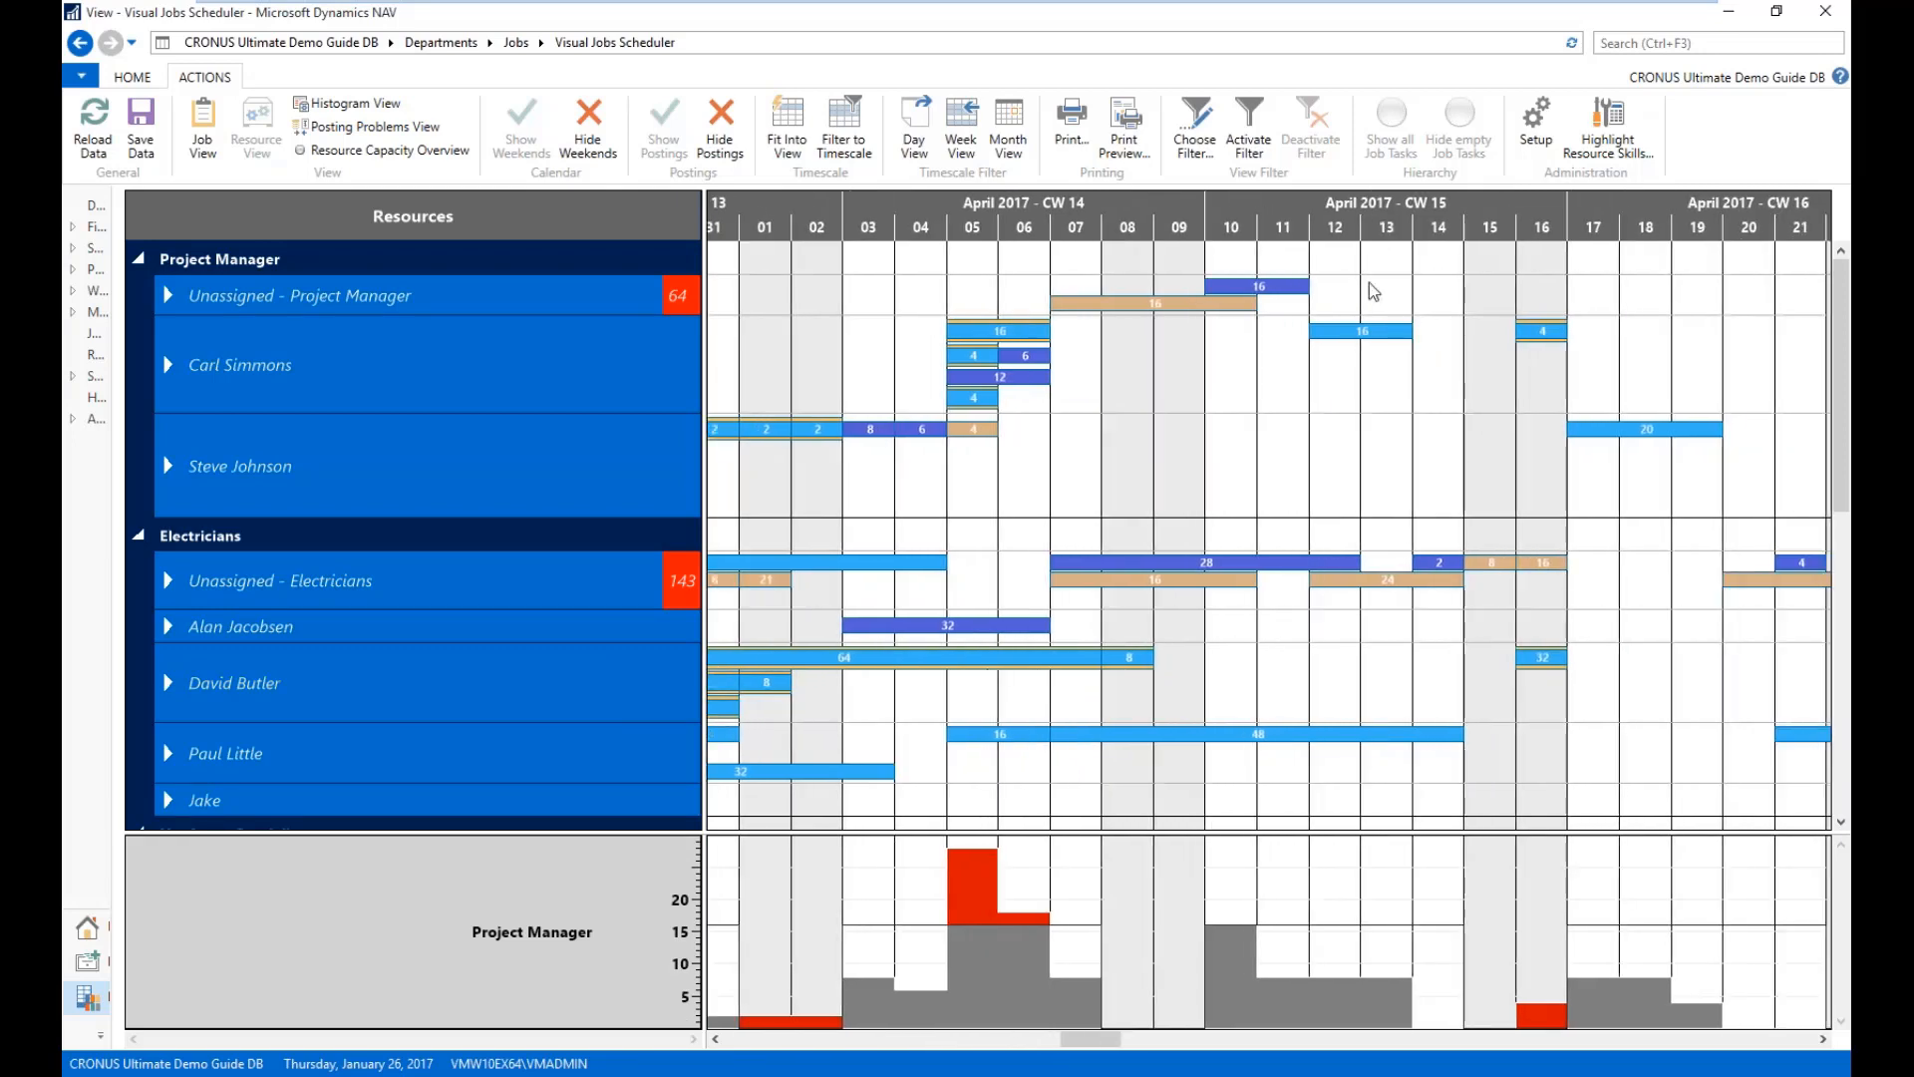
drag(1361, 331, 1367, 297)
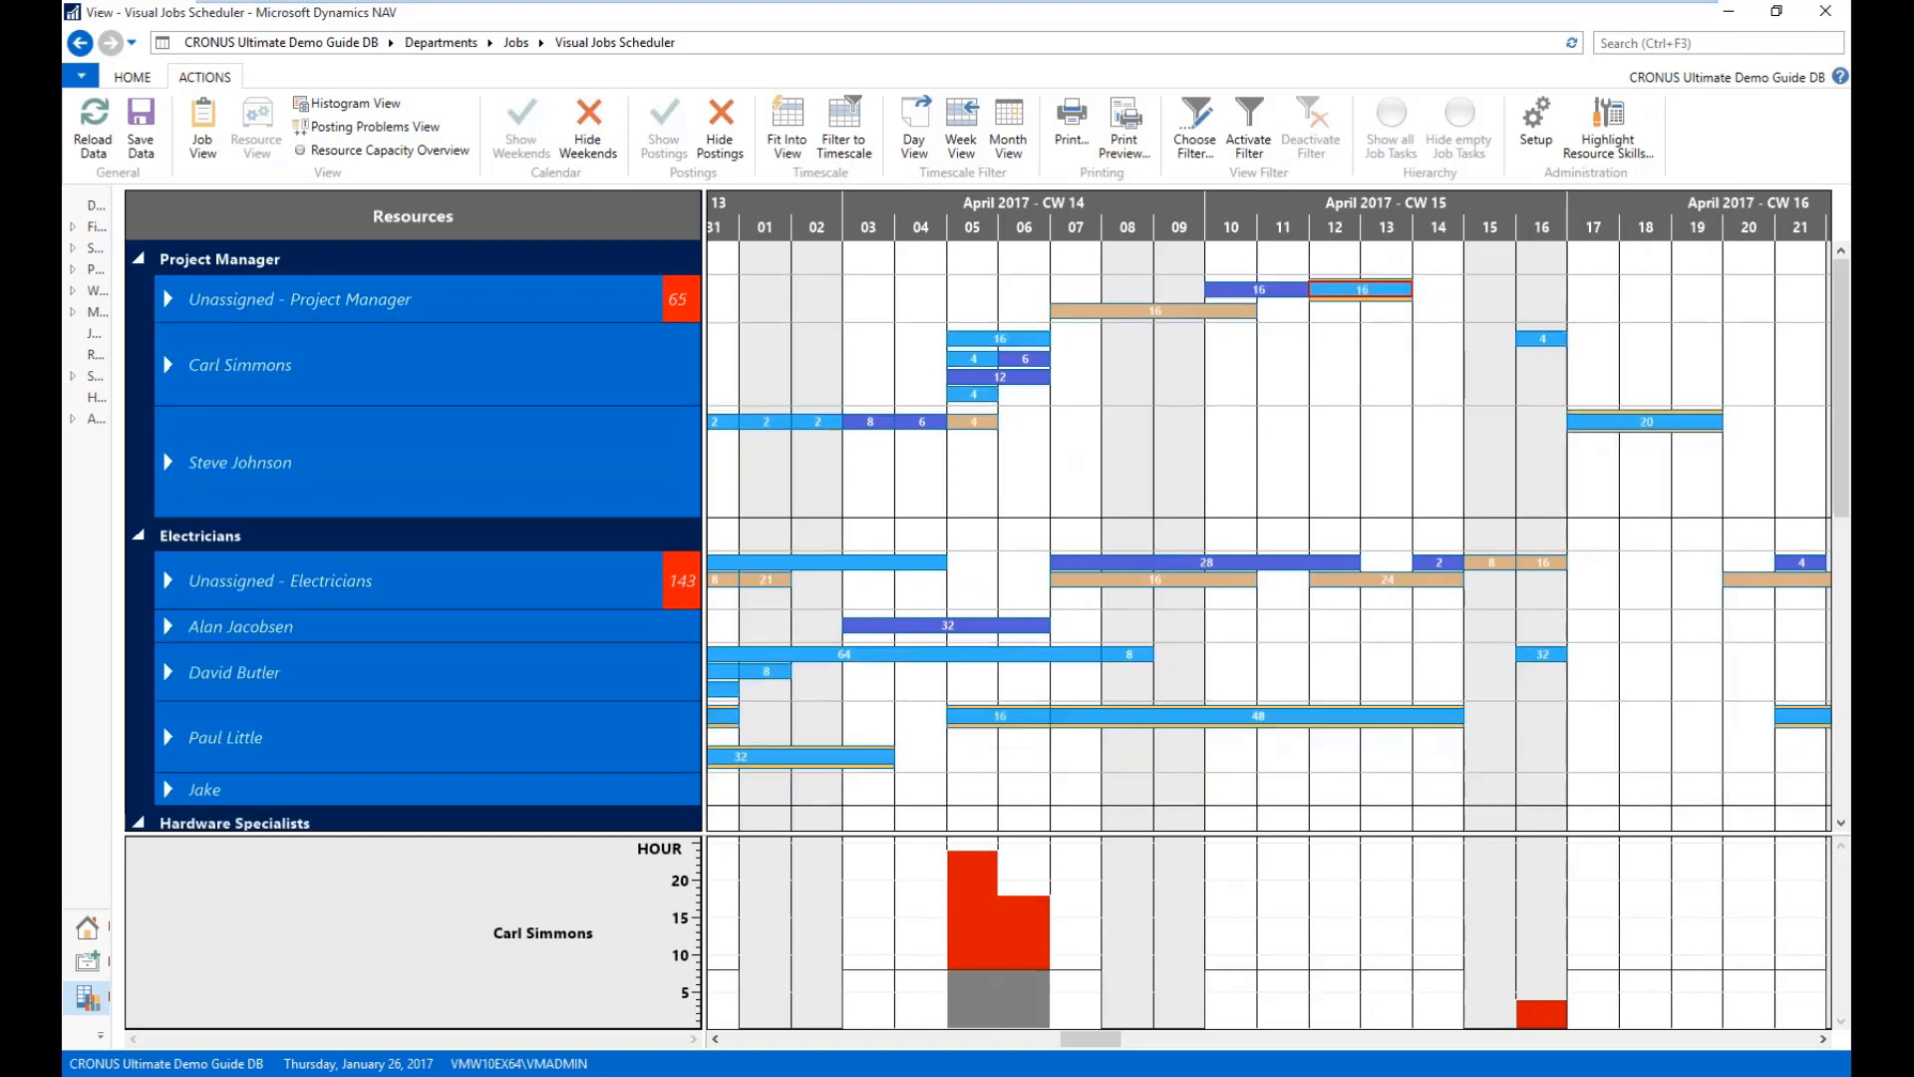
- Split 12 hours off the unassigned 16-hour assignment by quantity, giving them to the project manager who held it before
right_click(1358, 290)
click(1404, 317)
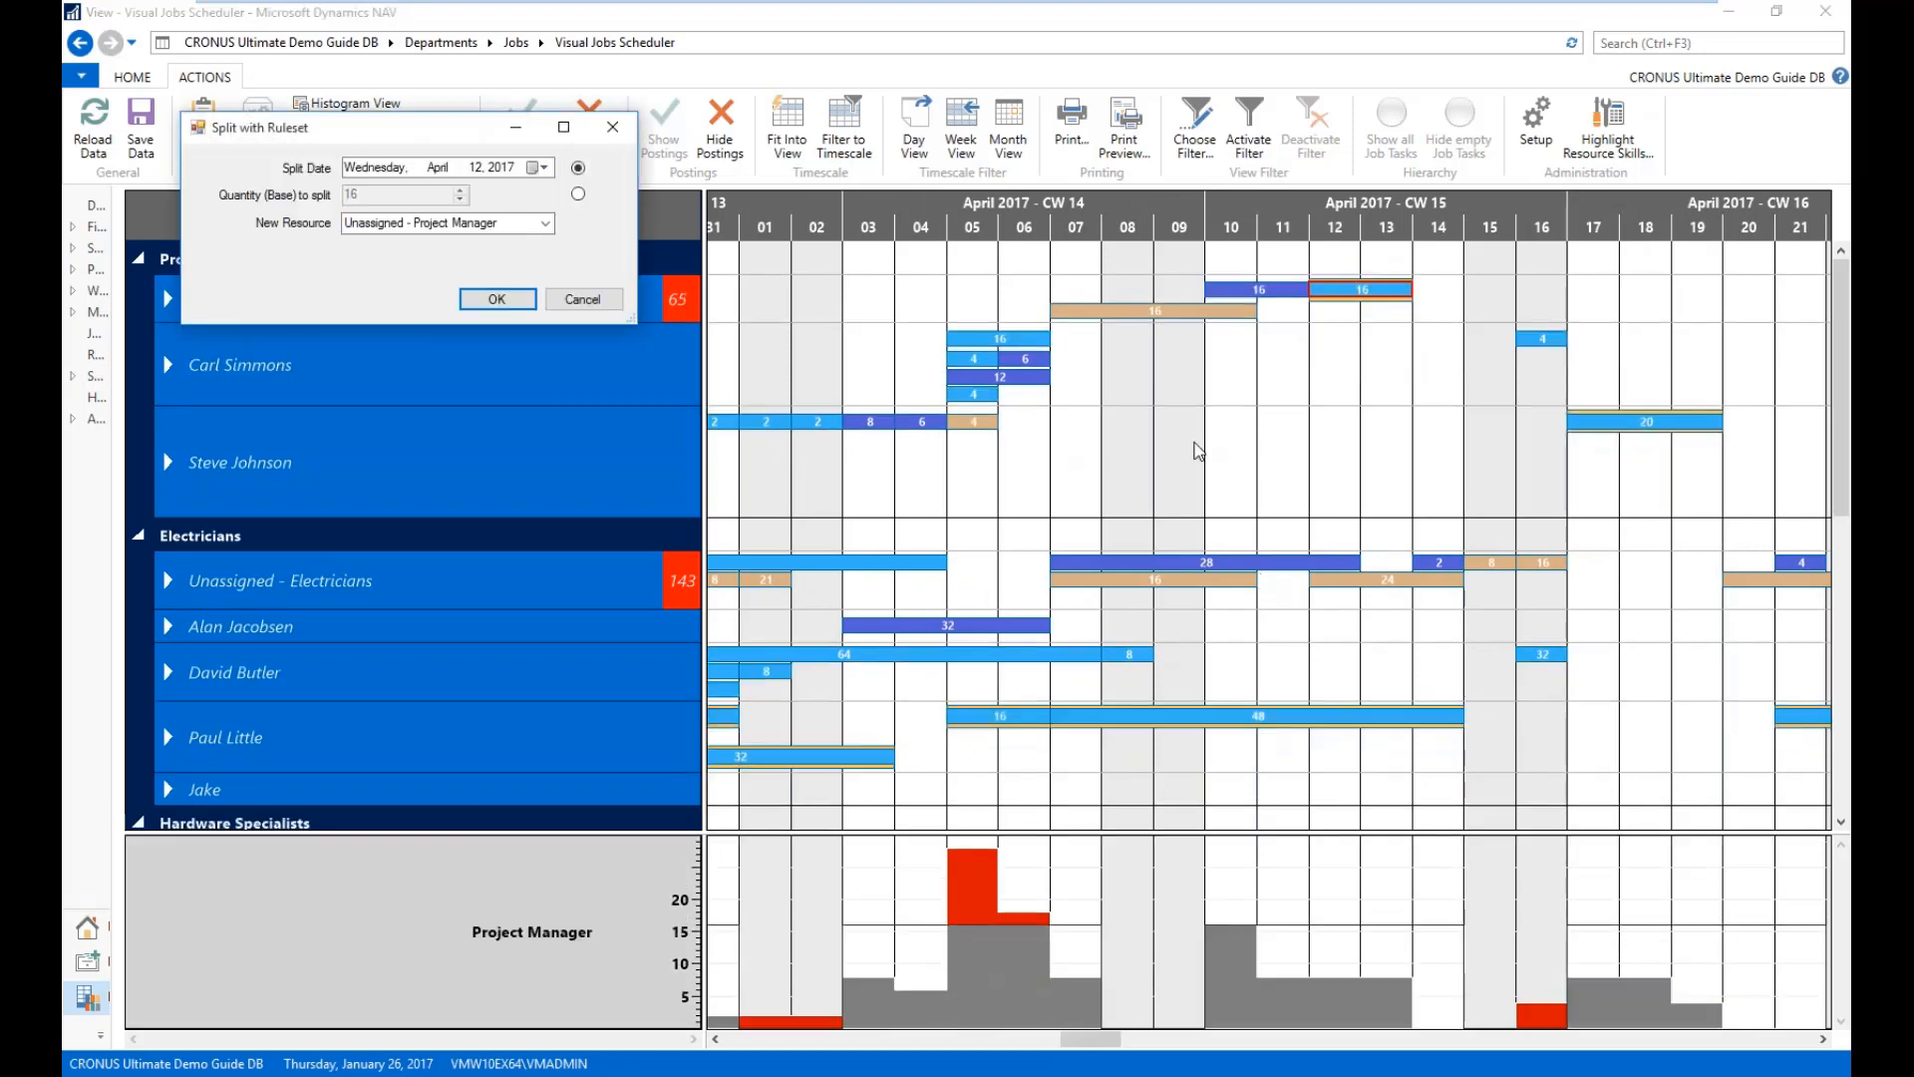
click(578, 194)
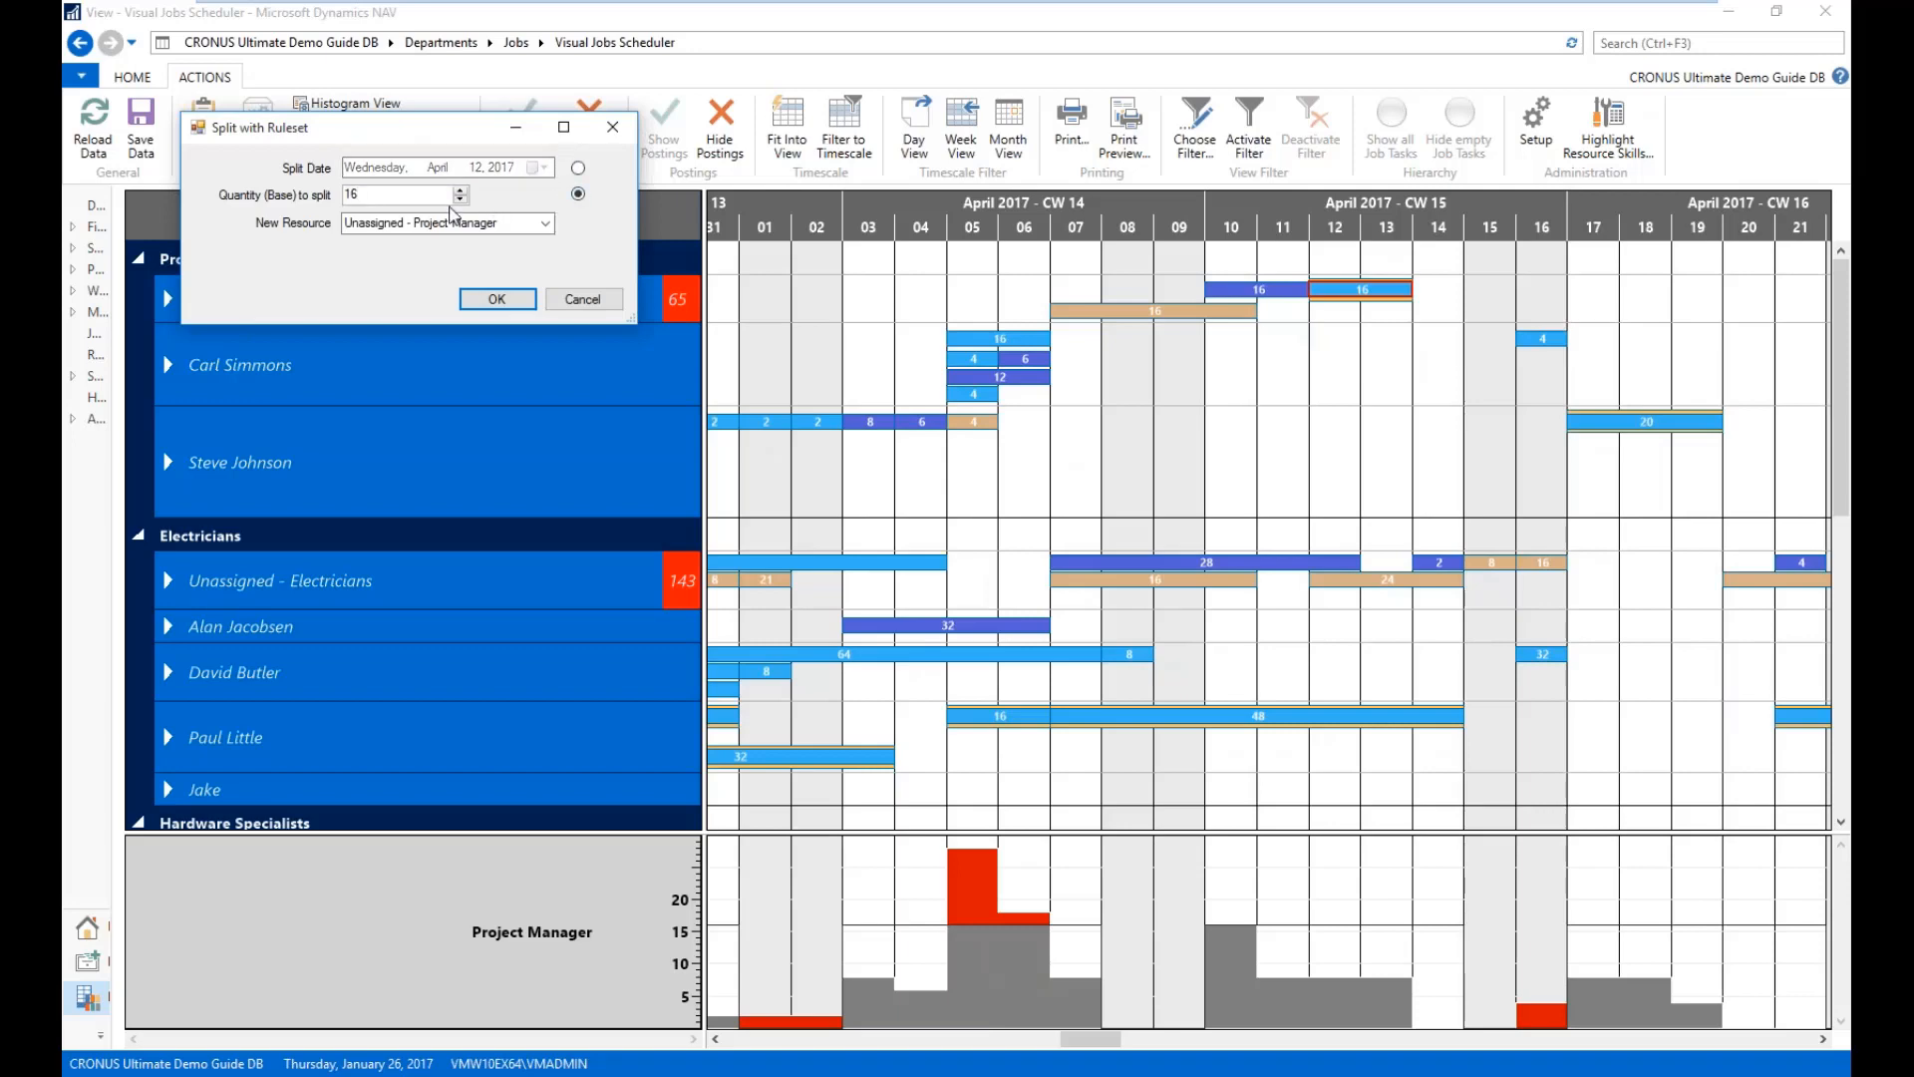
key(BackSpace)
text(8)
text(12)
click(545, 223)
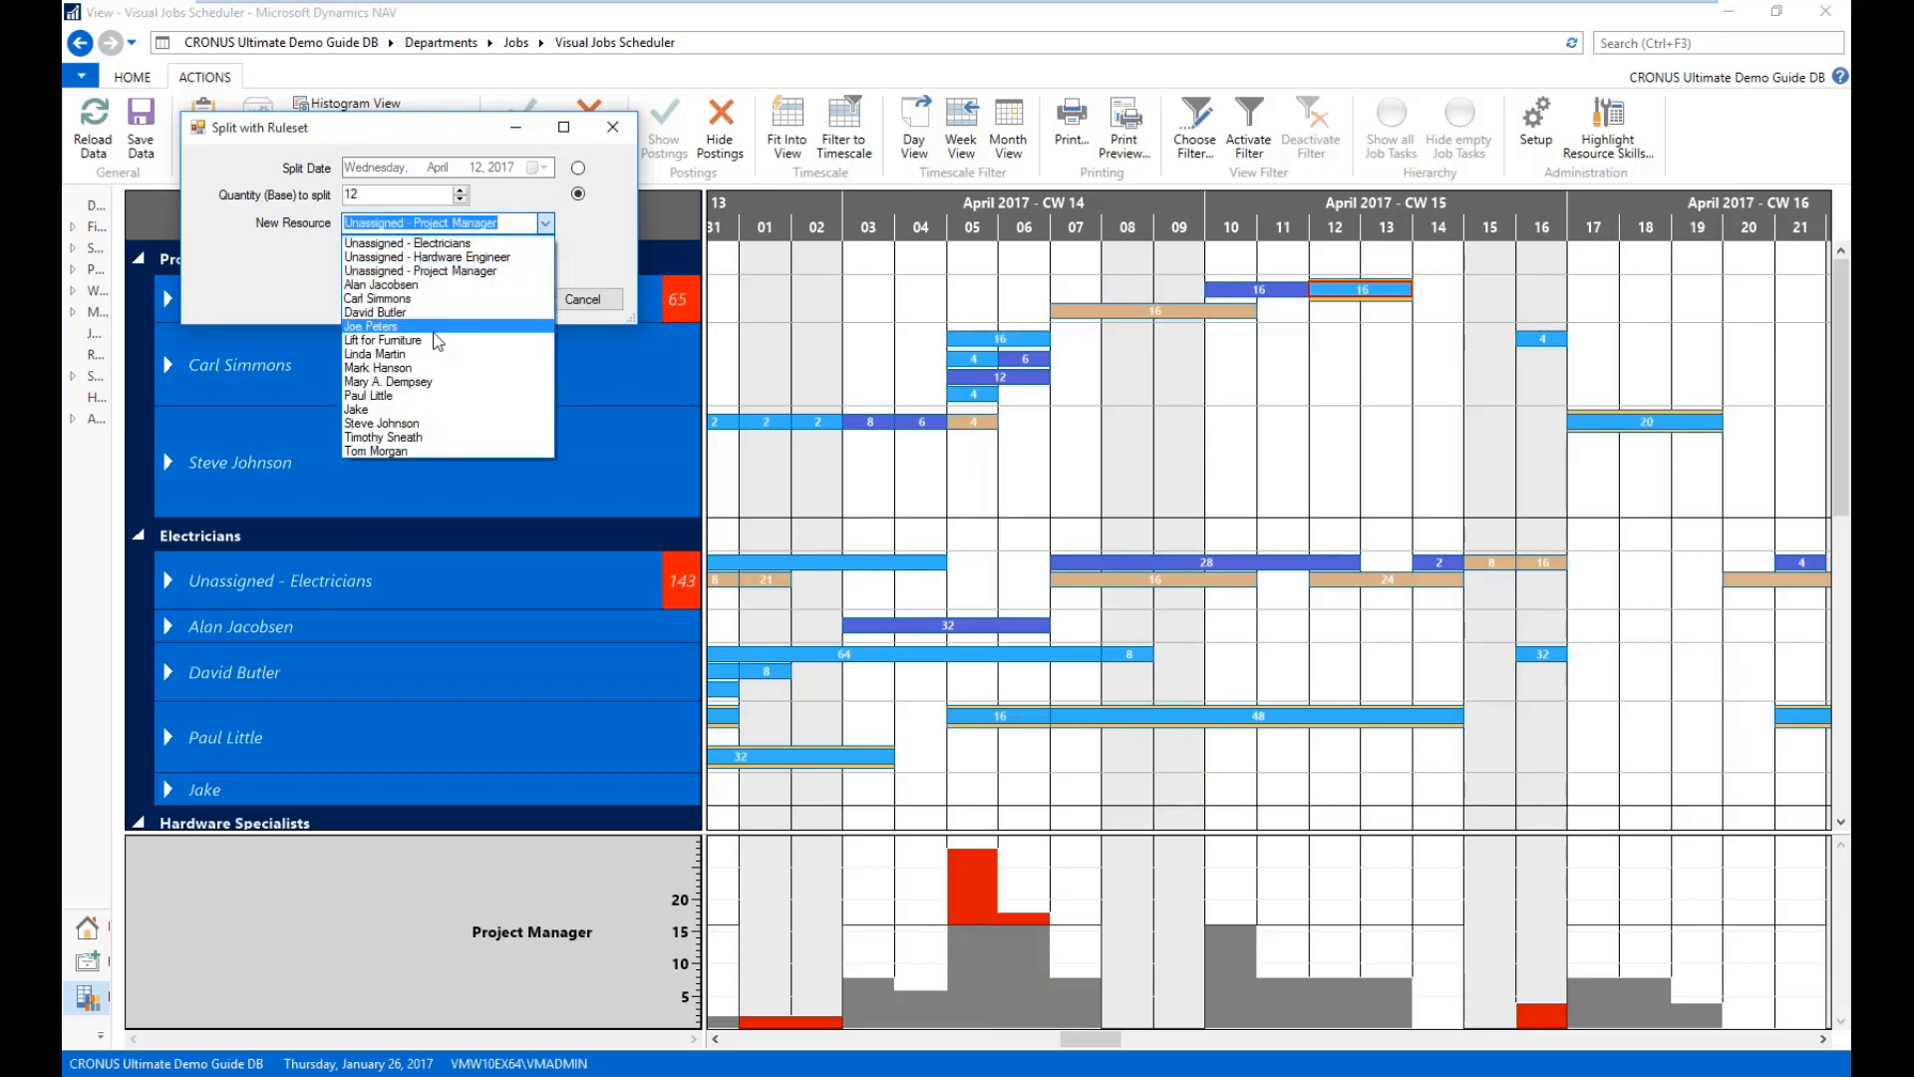
click(411, 298)
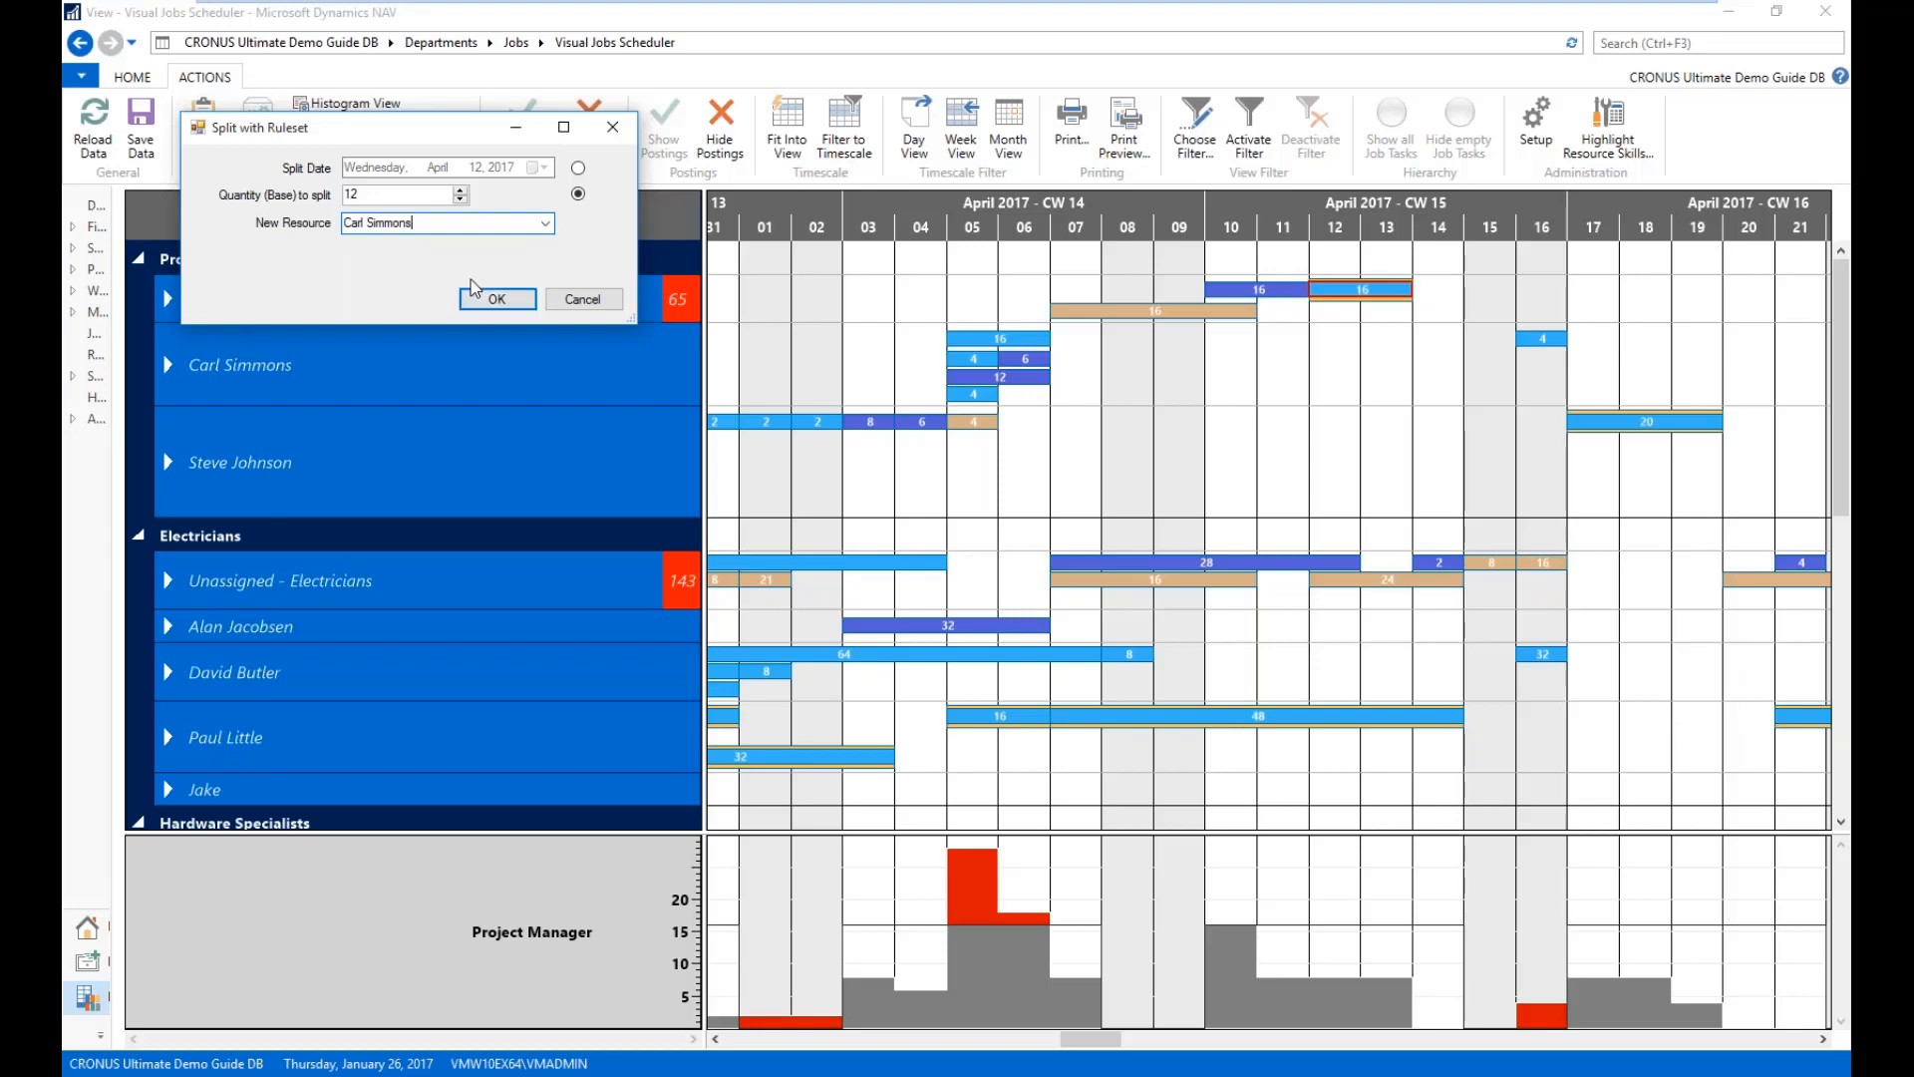
click(495, 300)
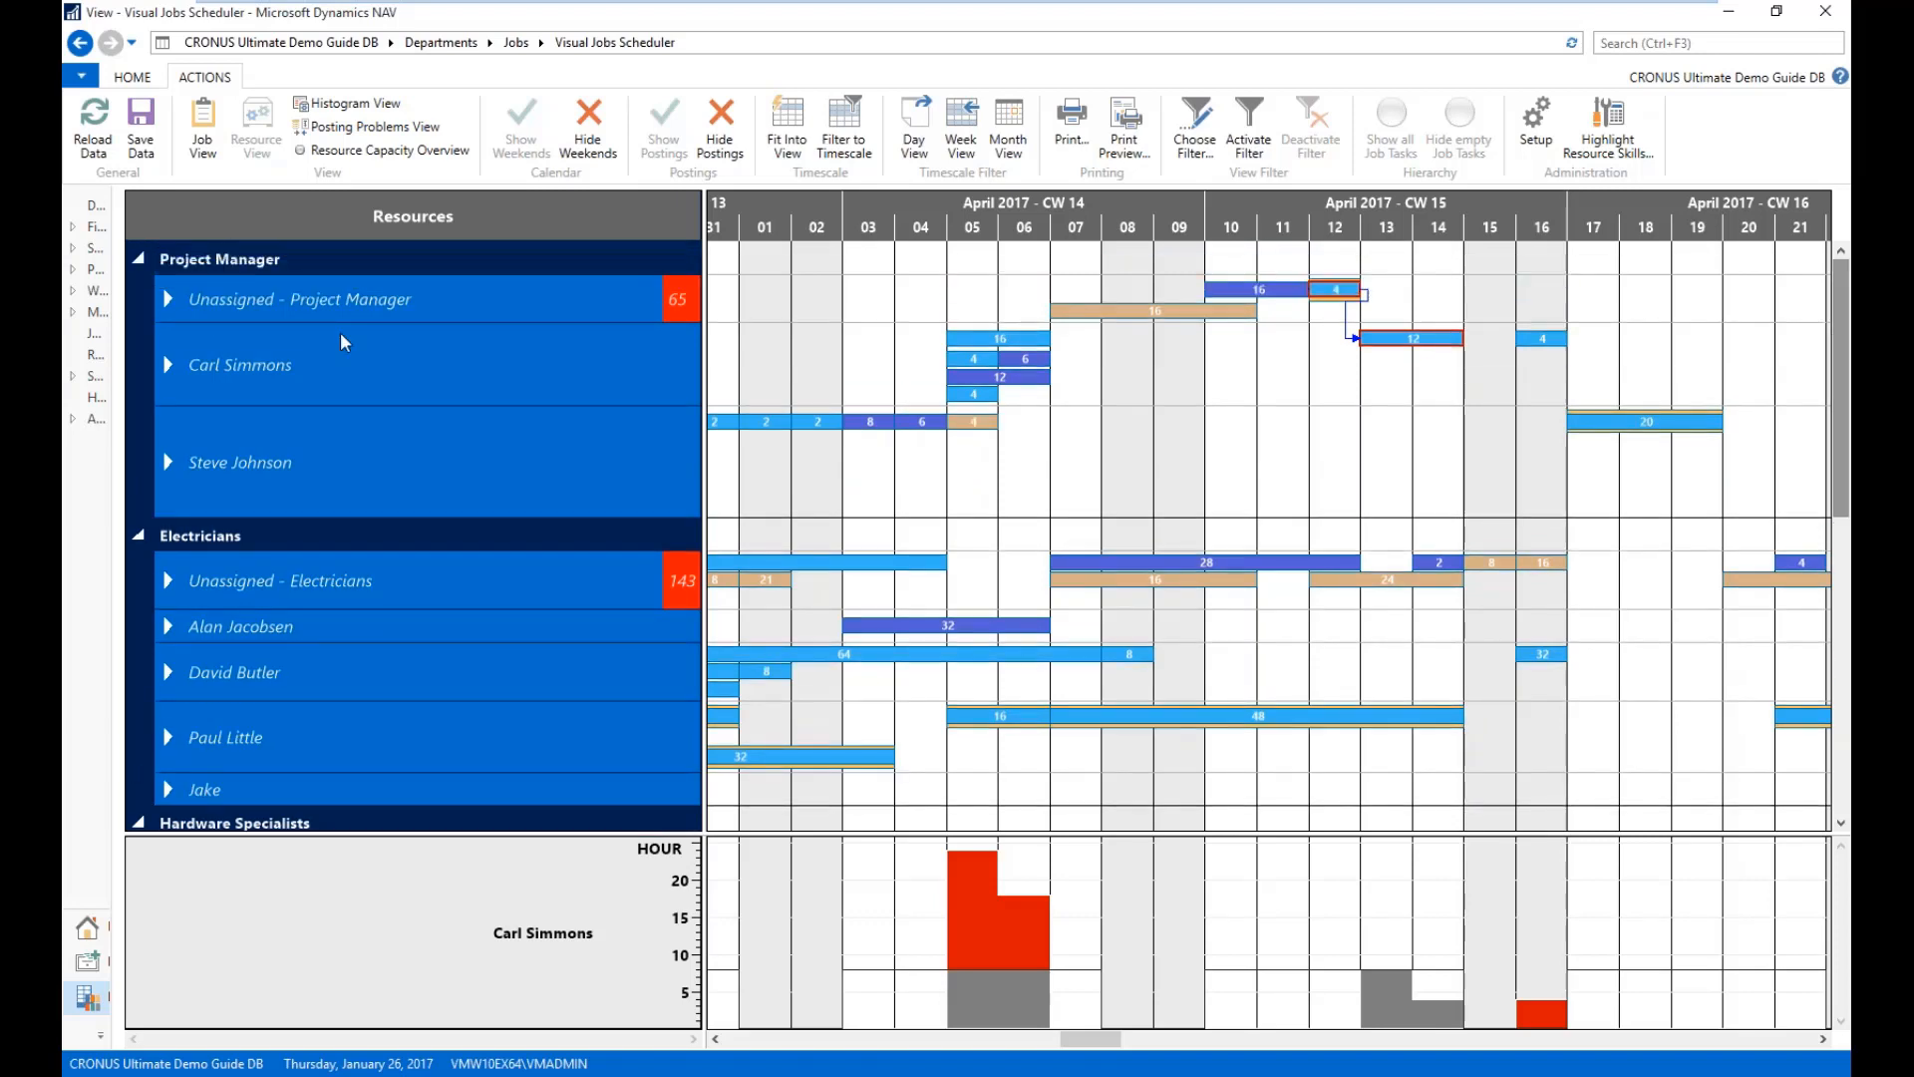
- Bring the unassigned 16-hour project manager assignment forward to 3 April 2017 and assign it to the first project manager
mouse_move(409, 317)
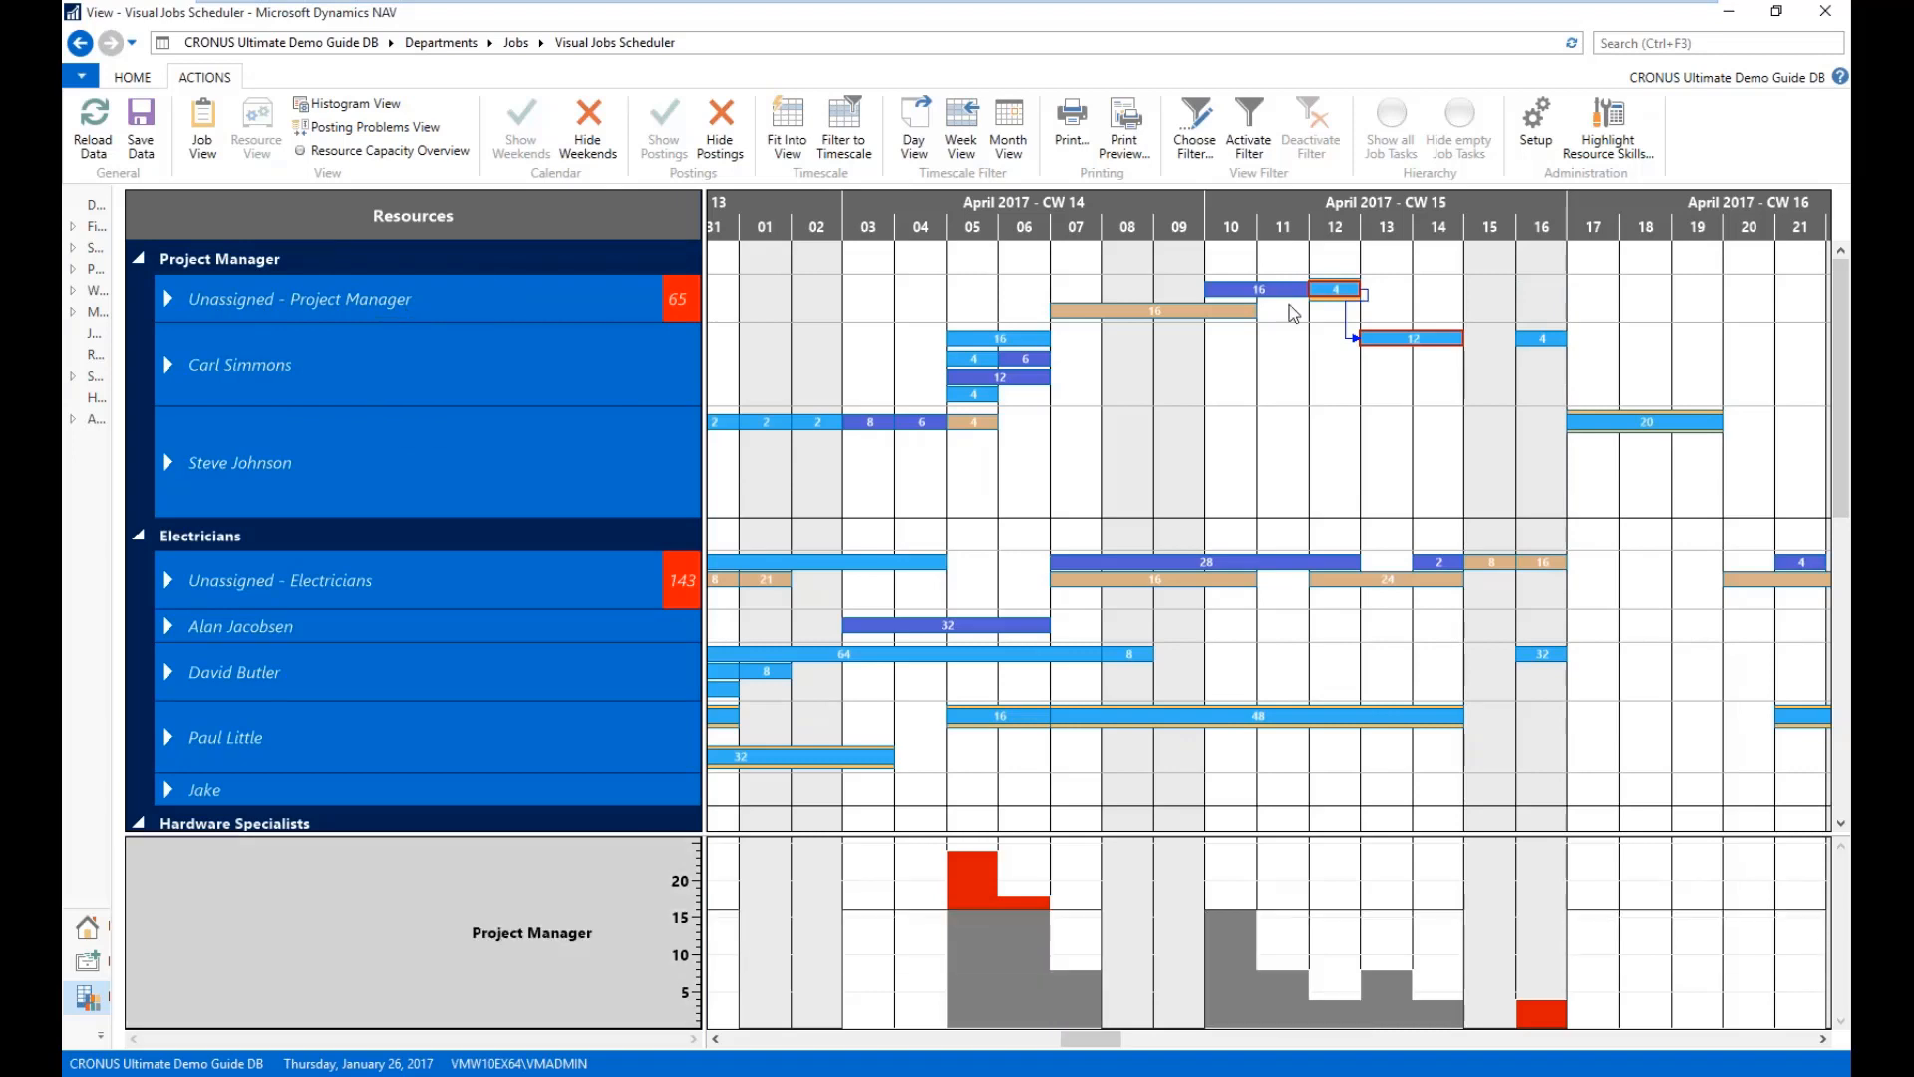
drag(1068, 313, 896, 309)
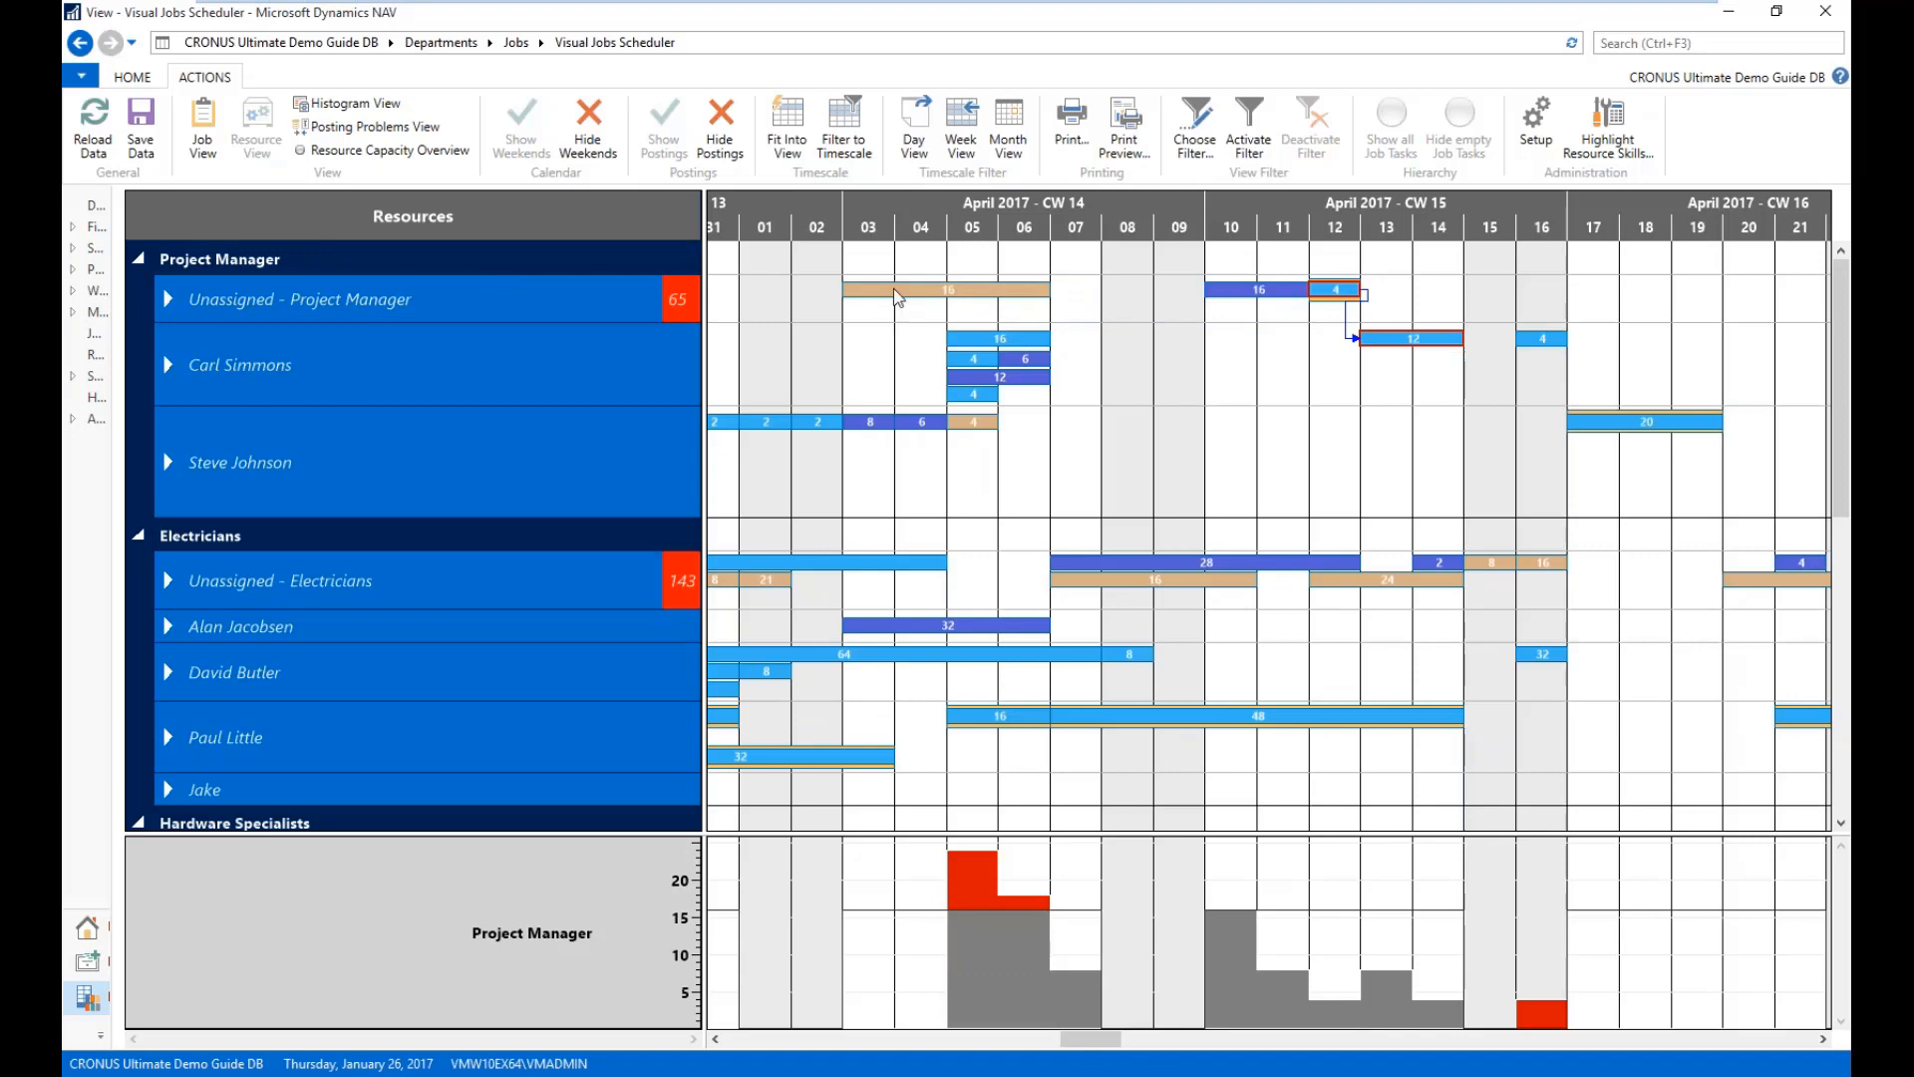
drag(886, 290, 886, 345)
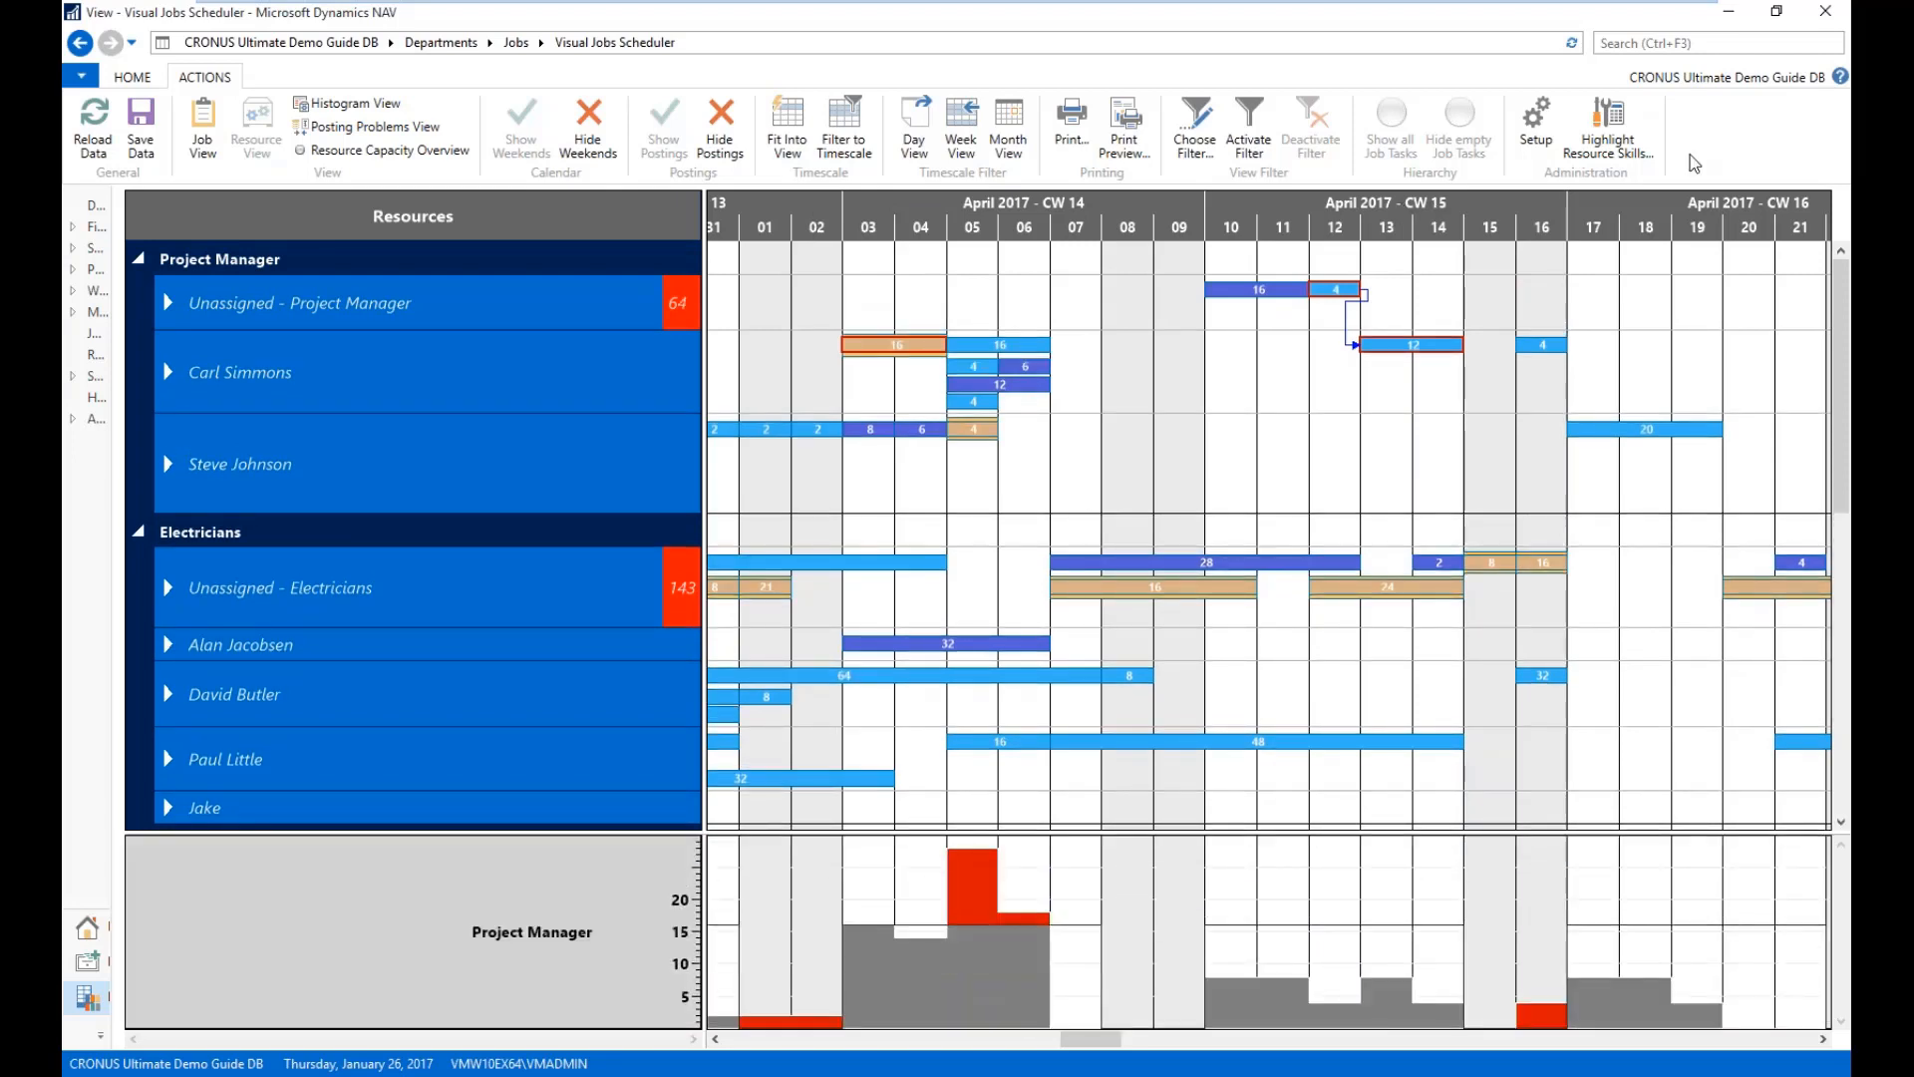
- Highlight the resources that have the A | Accessories skill, covering the hardware specialists and the standard NAV resources
click(1608, 129)
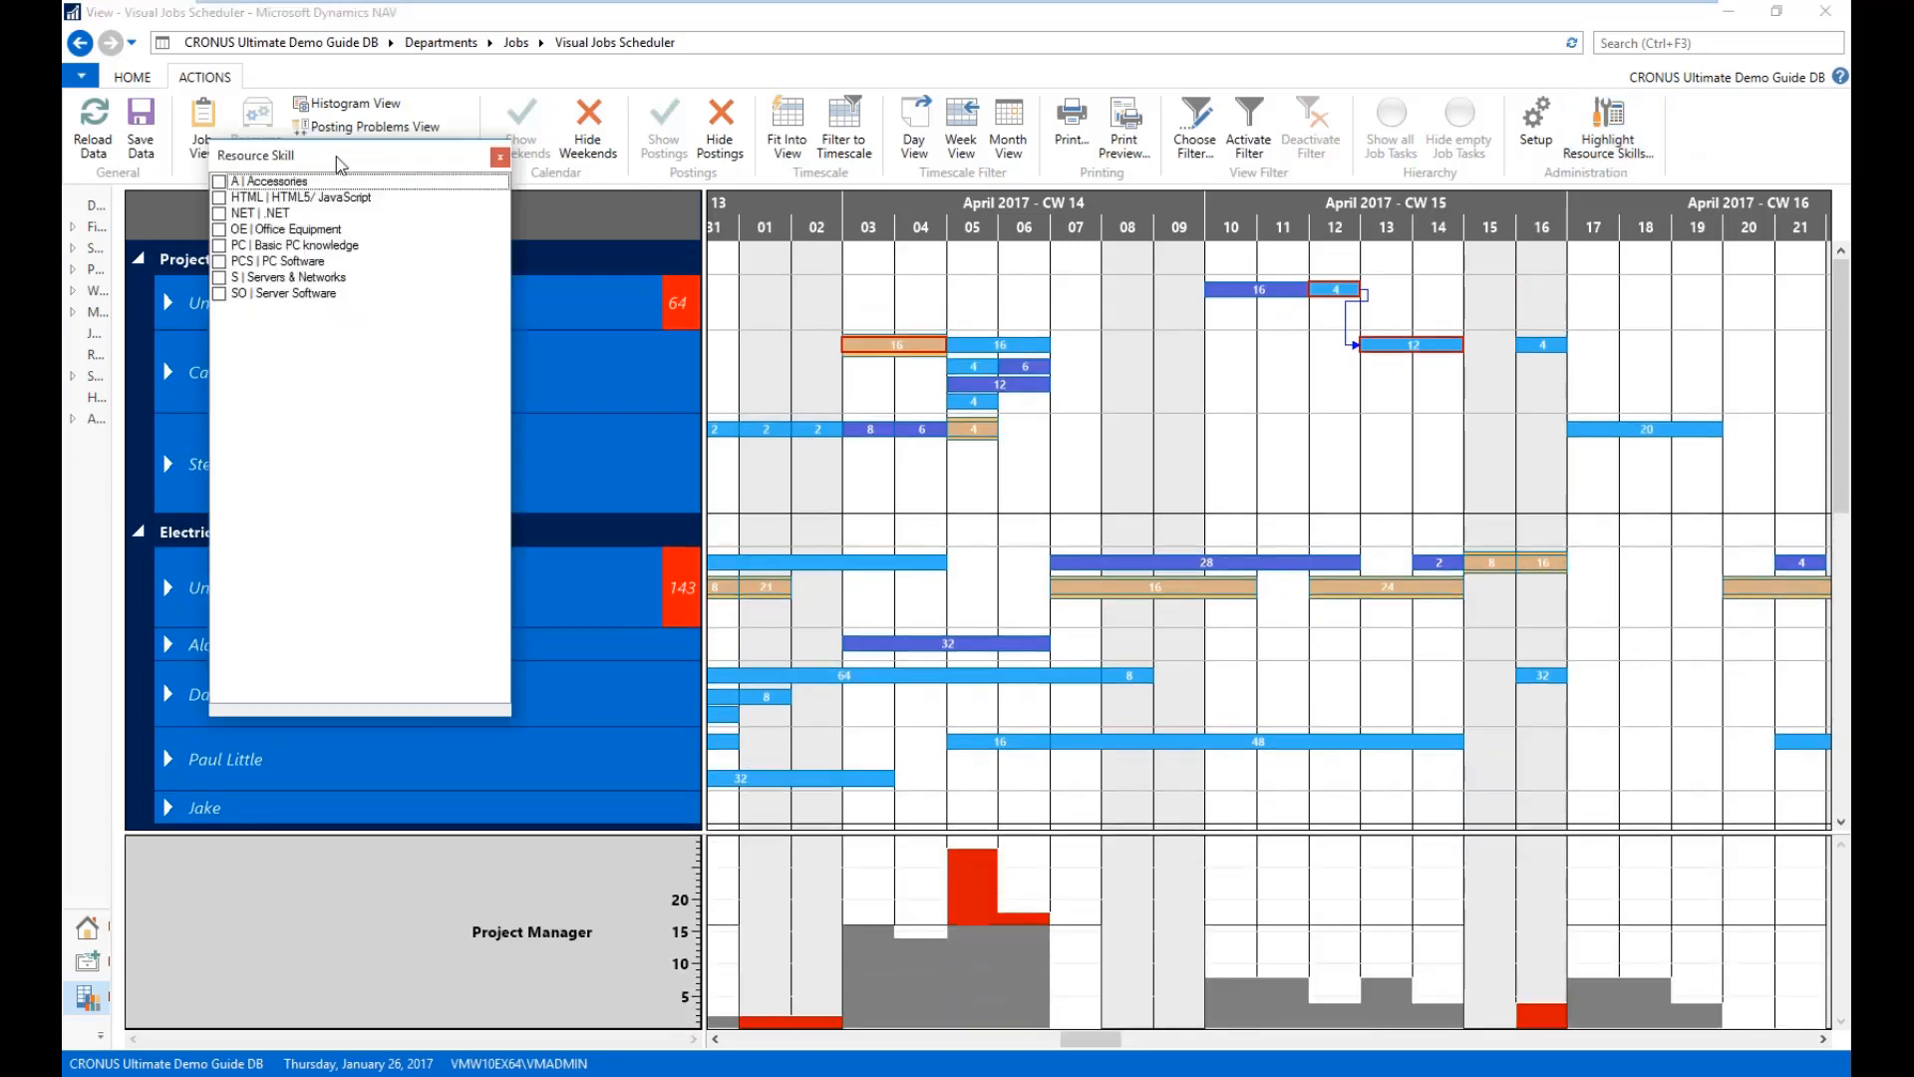
drag(339, 165, 1542, 281)
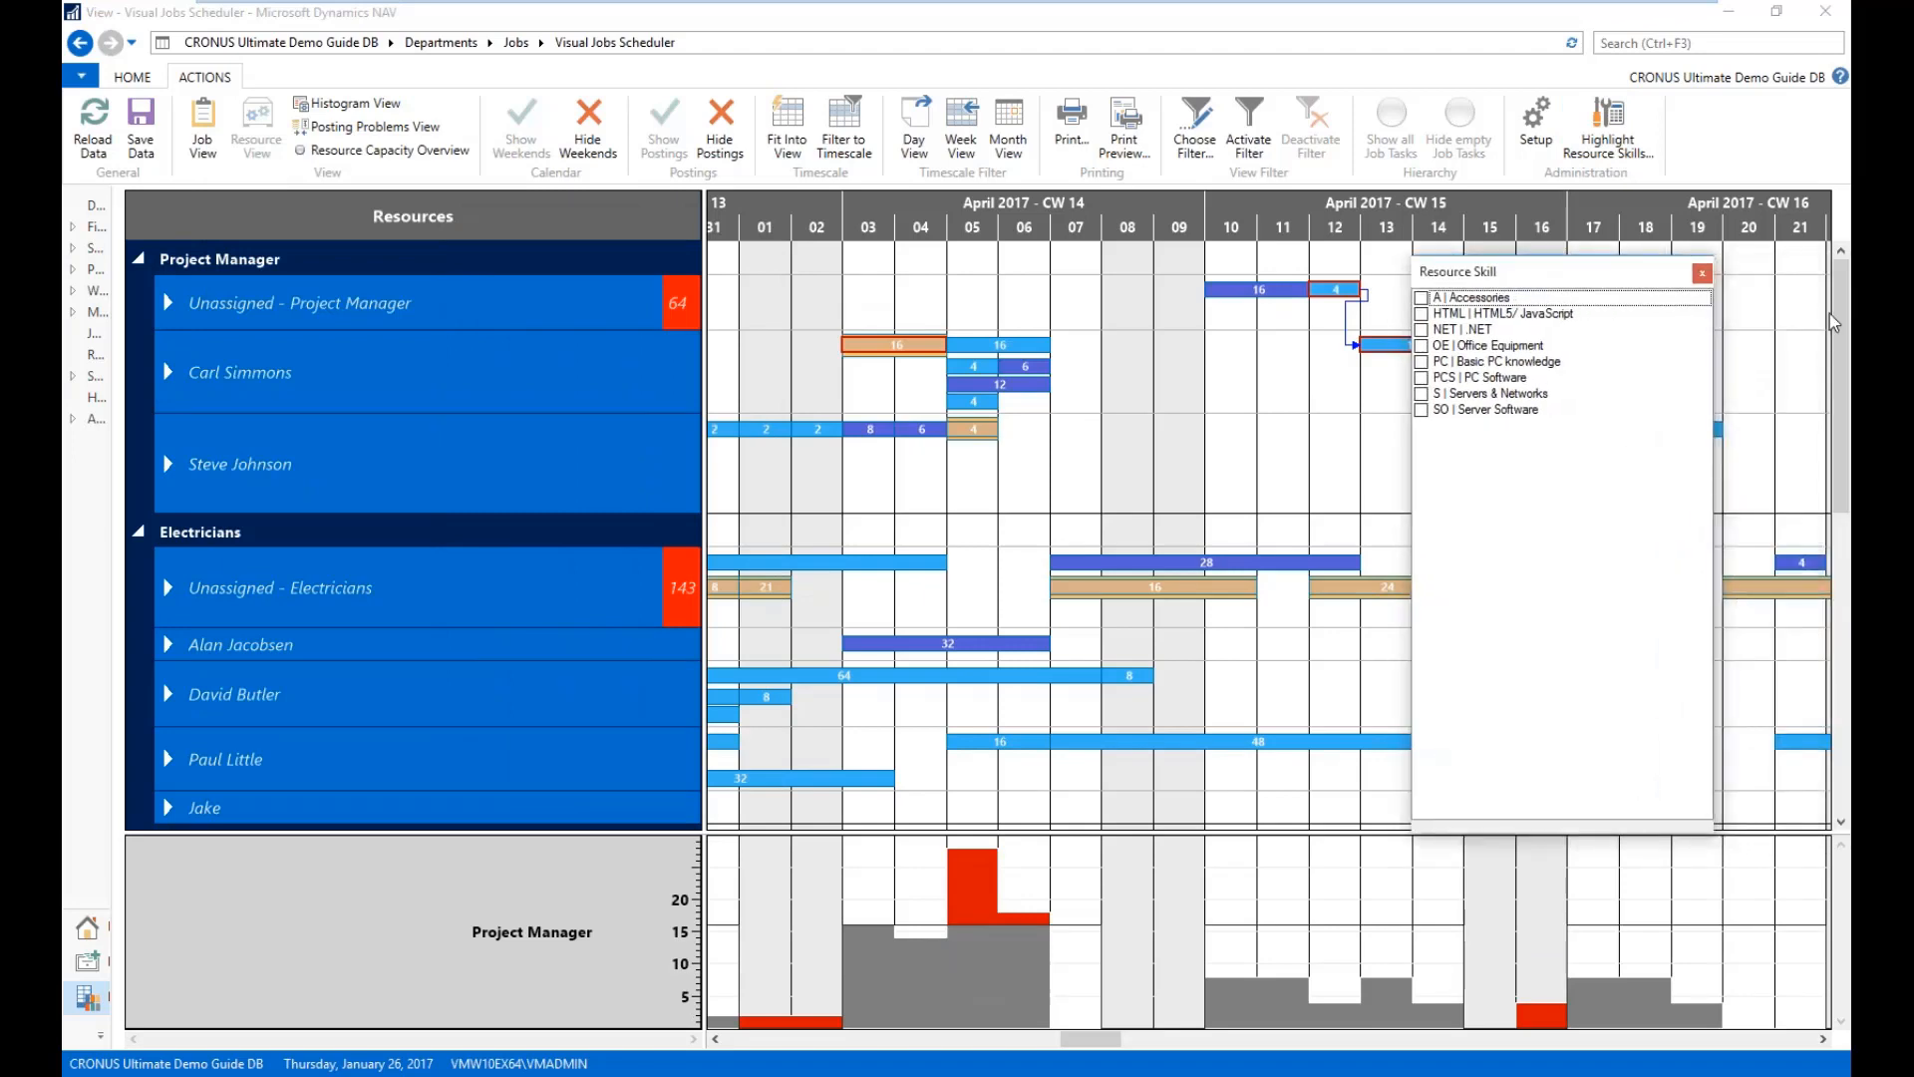
drag(1834, 322, 1846, 492)
click(1423, 301)
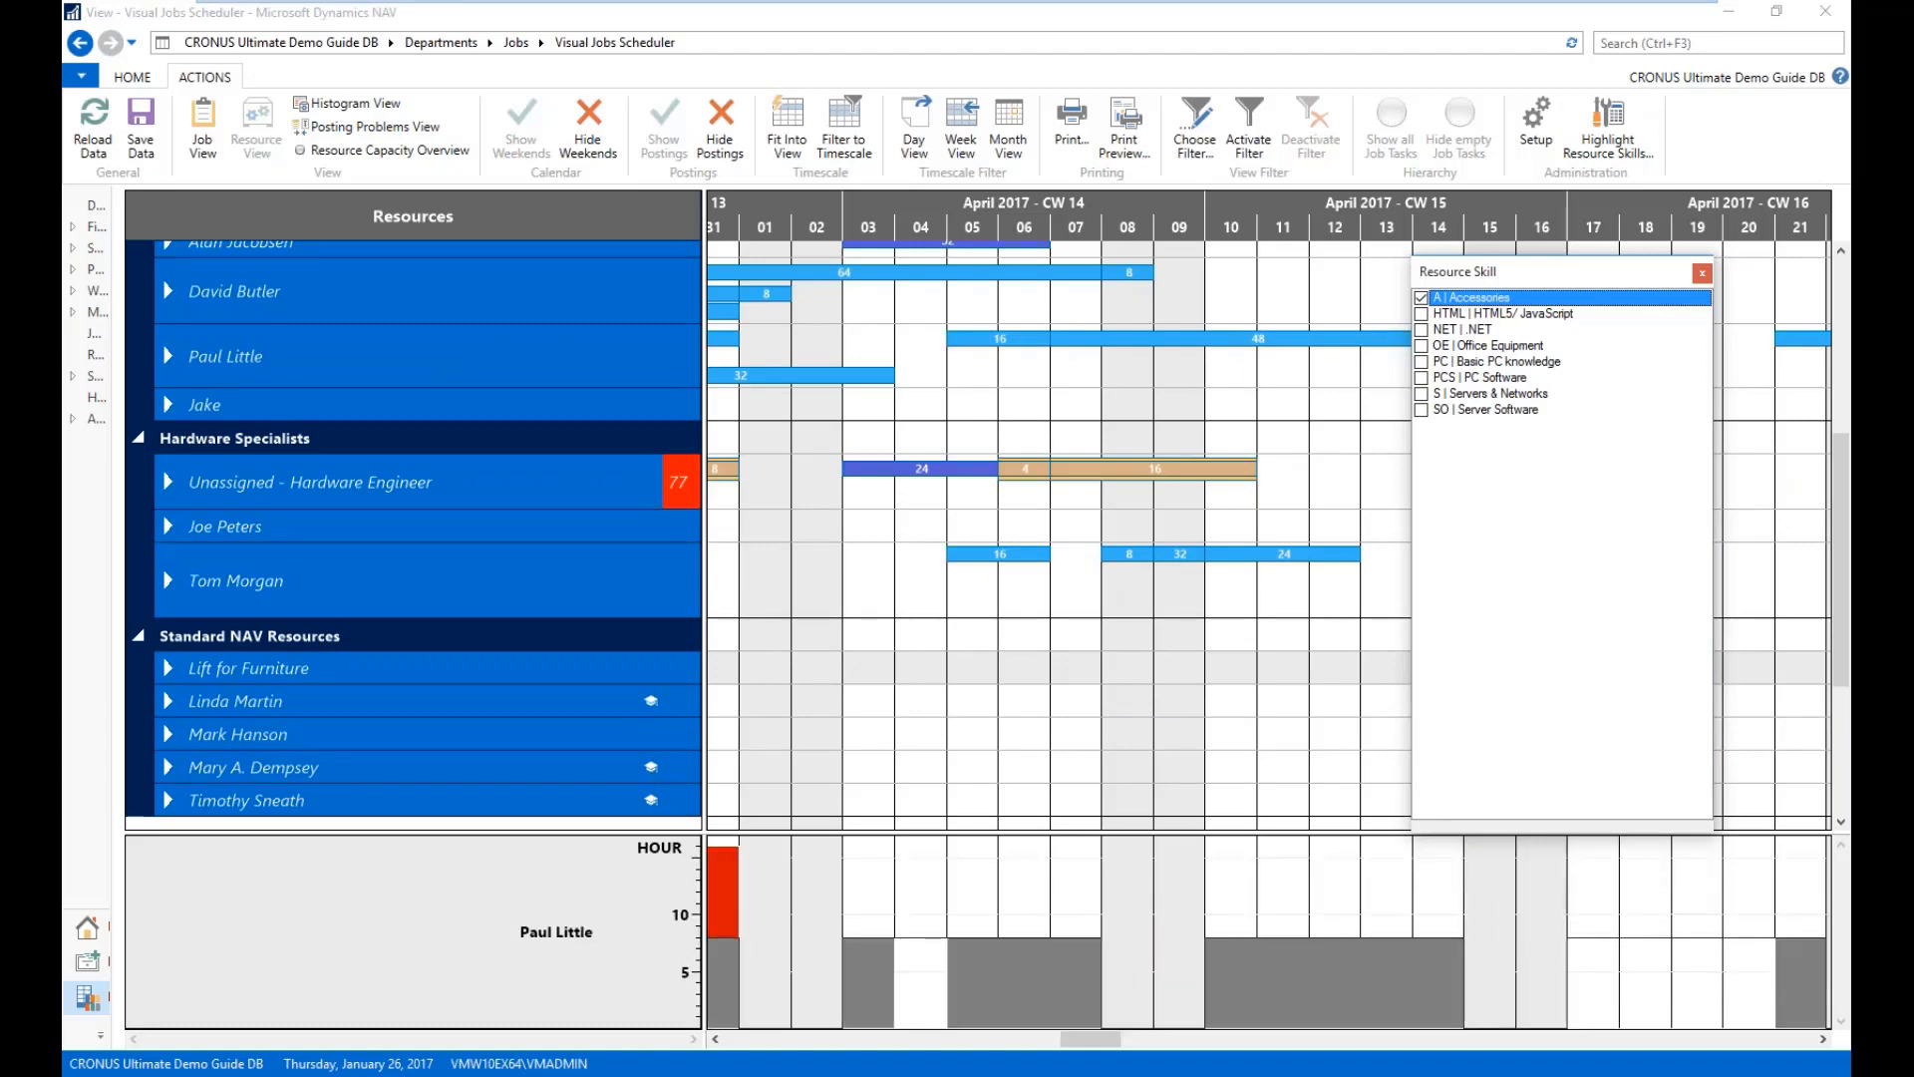
- Narrow the skill highlighting to resources that also have PCS | PC Software, and clear both skill selections
click(1422, 378)
click(1422, 378)
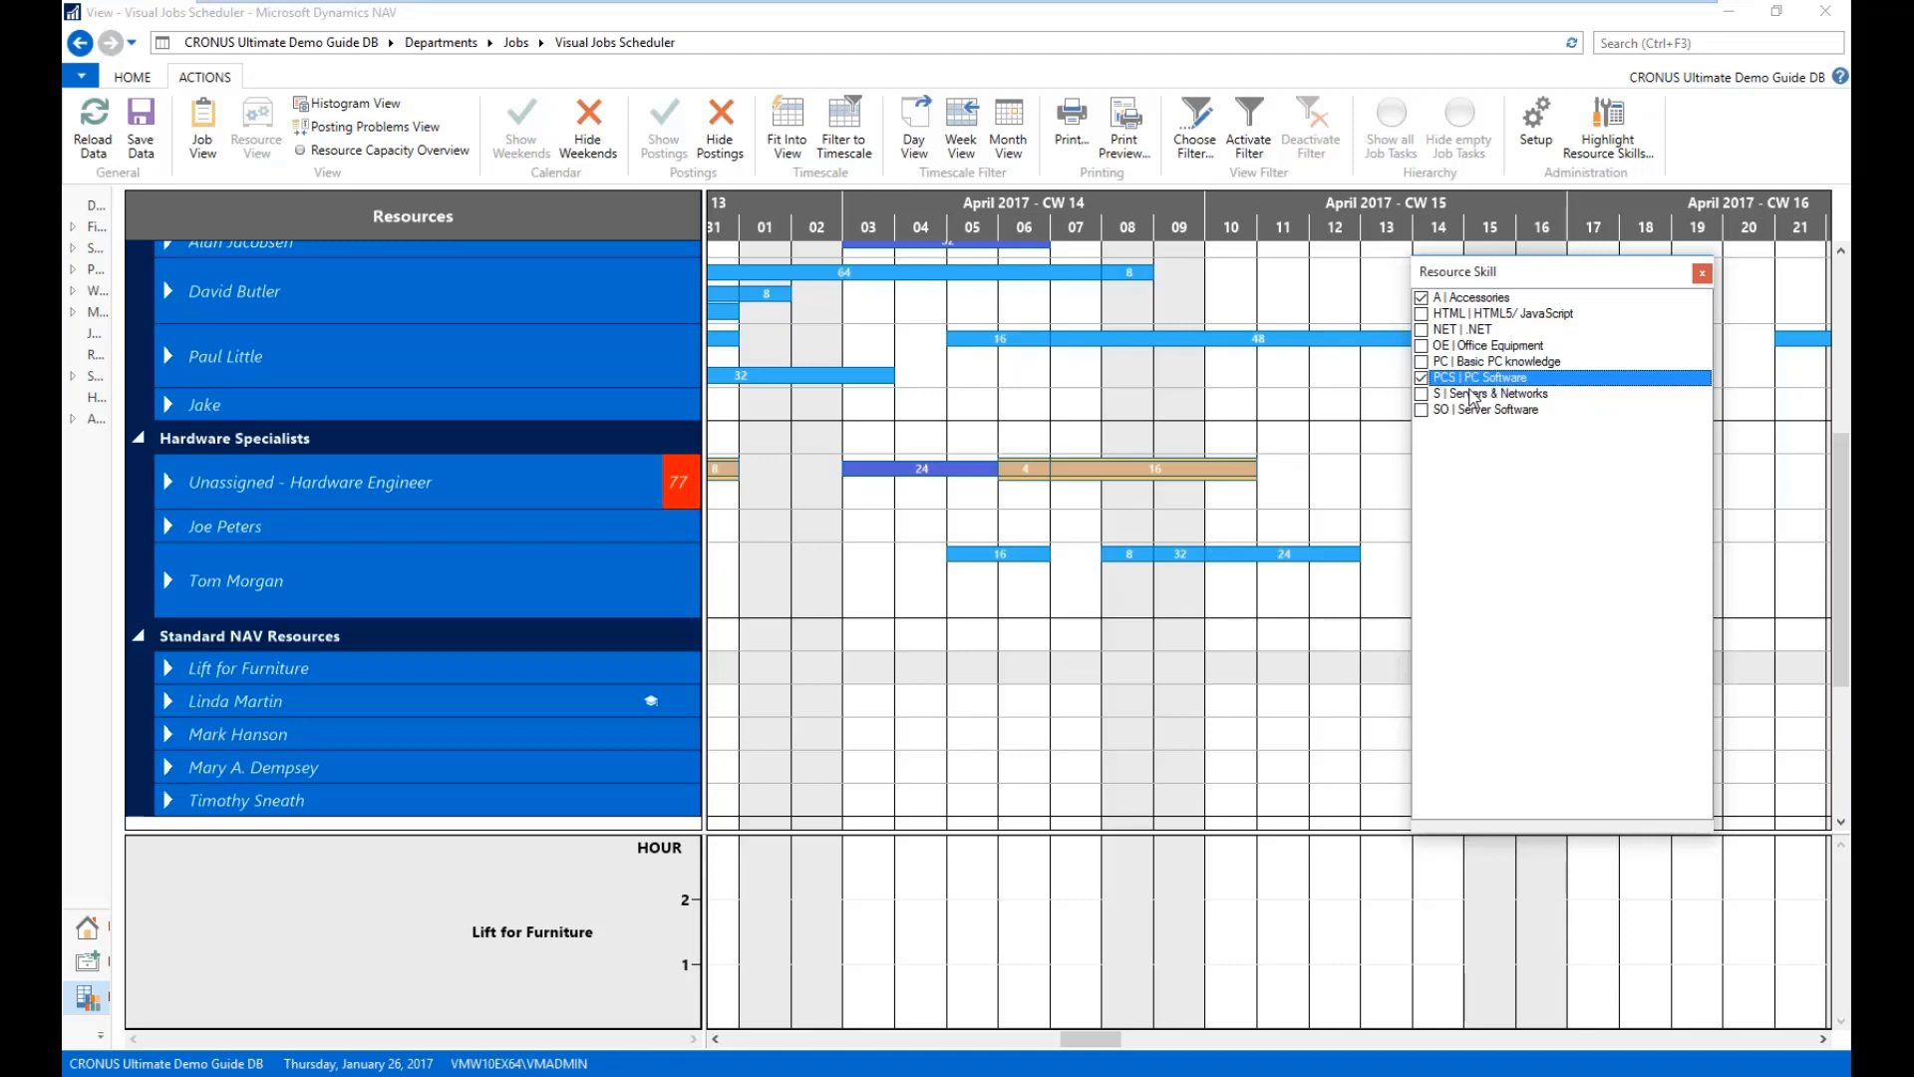
click(1421, 379)
click(1421, 300)
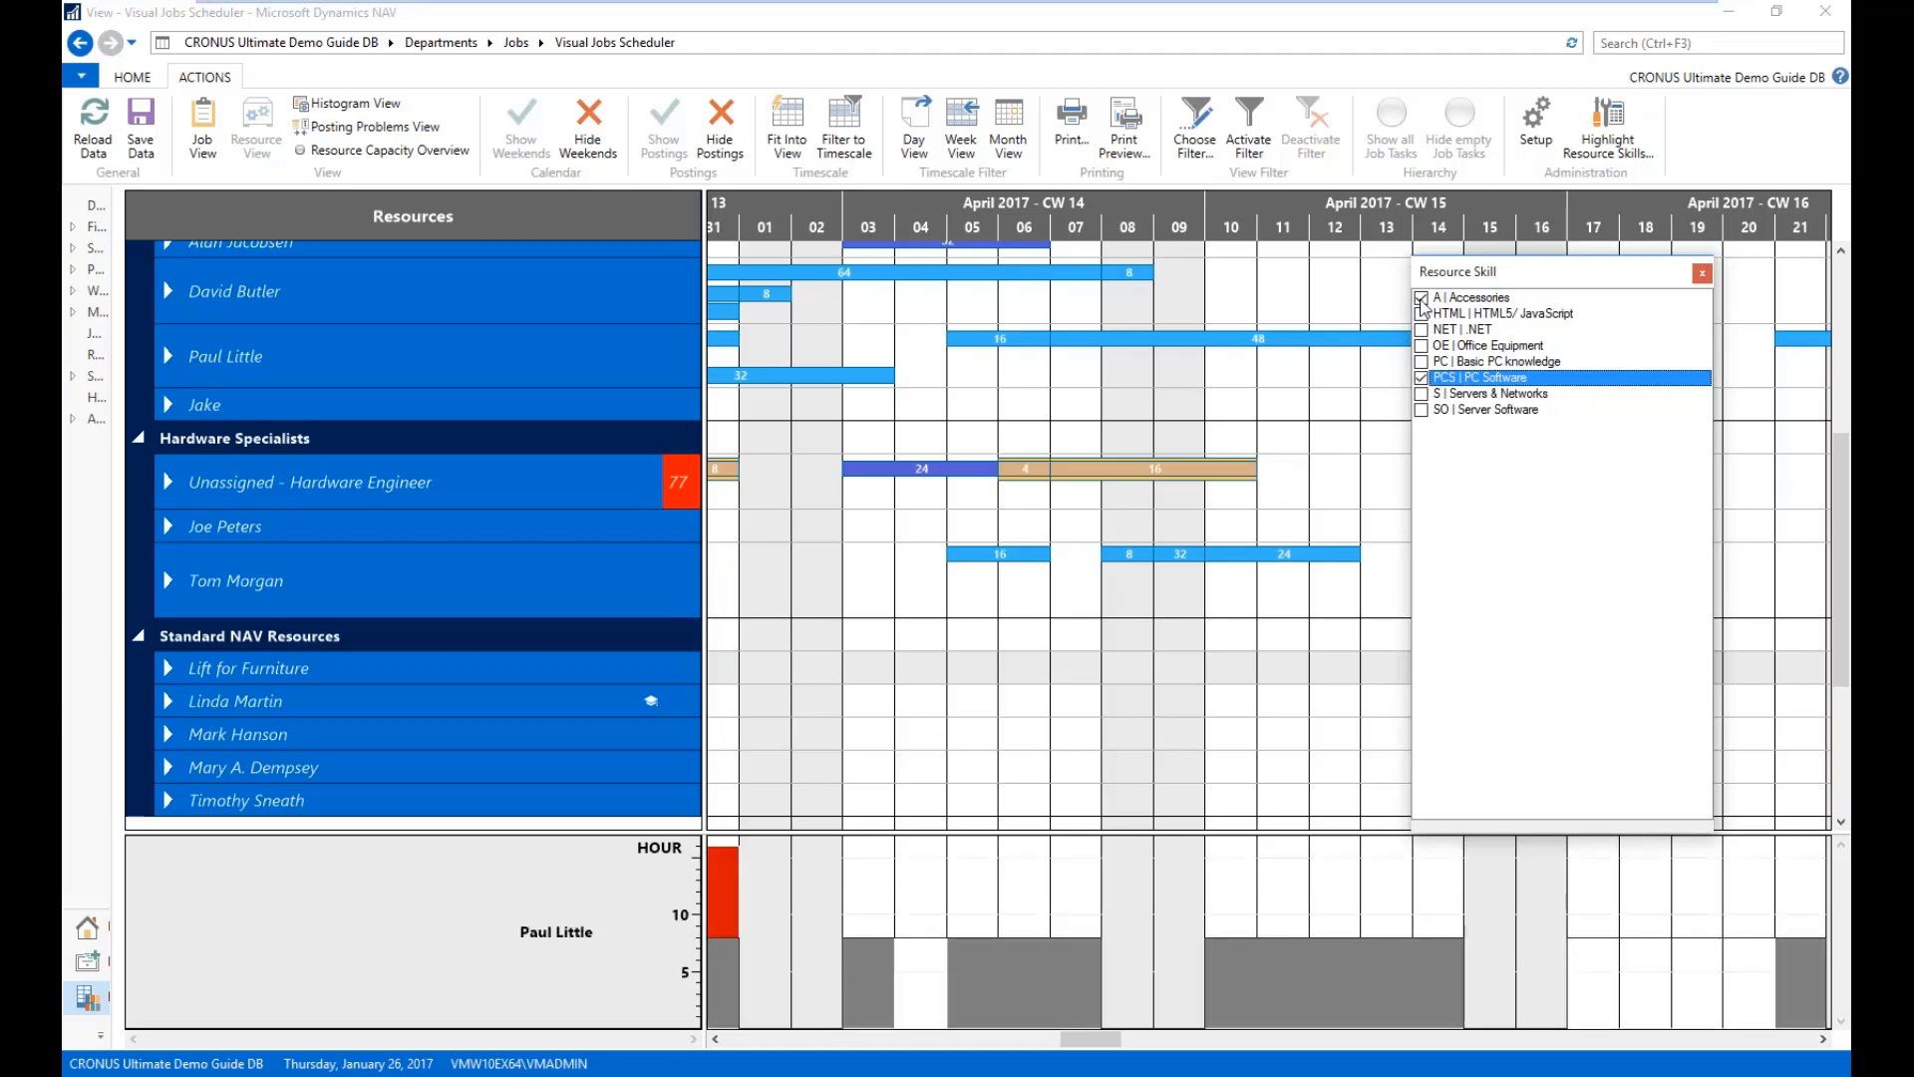
click(1701, 273)
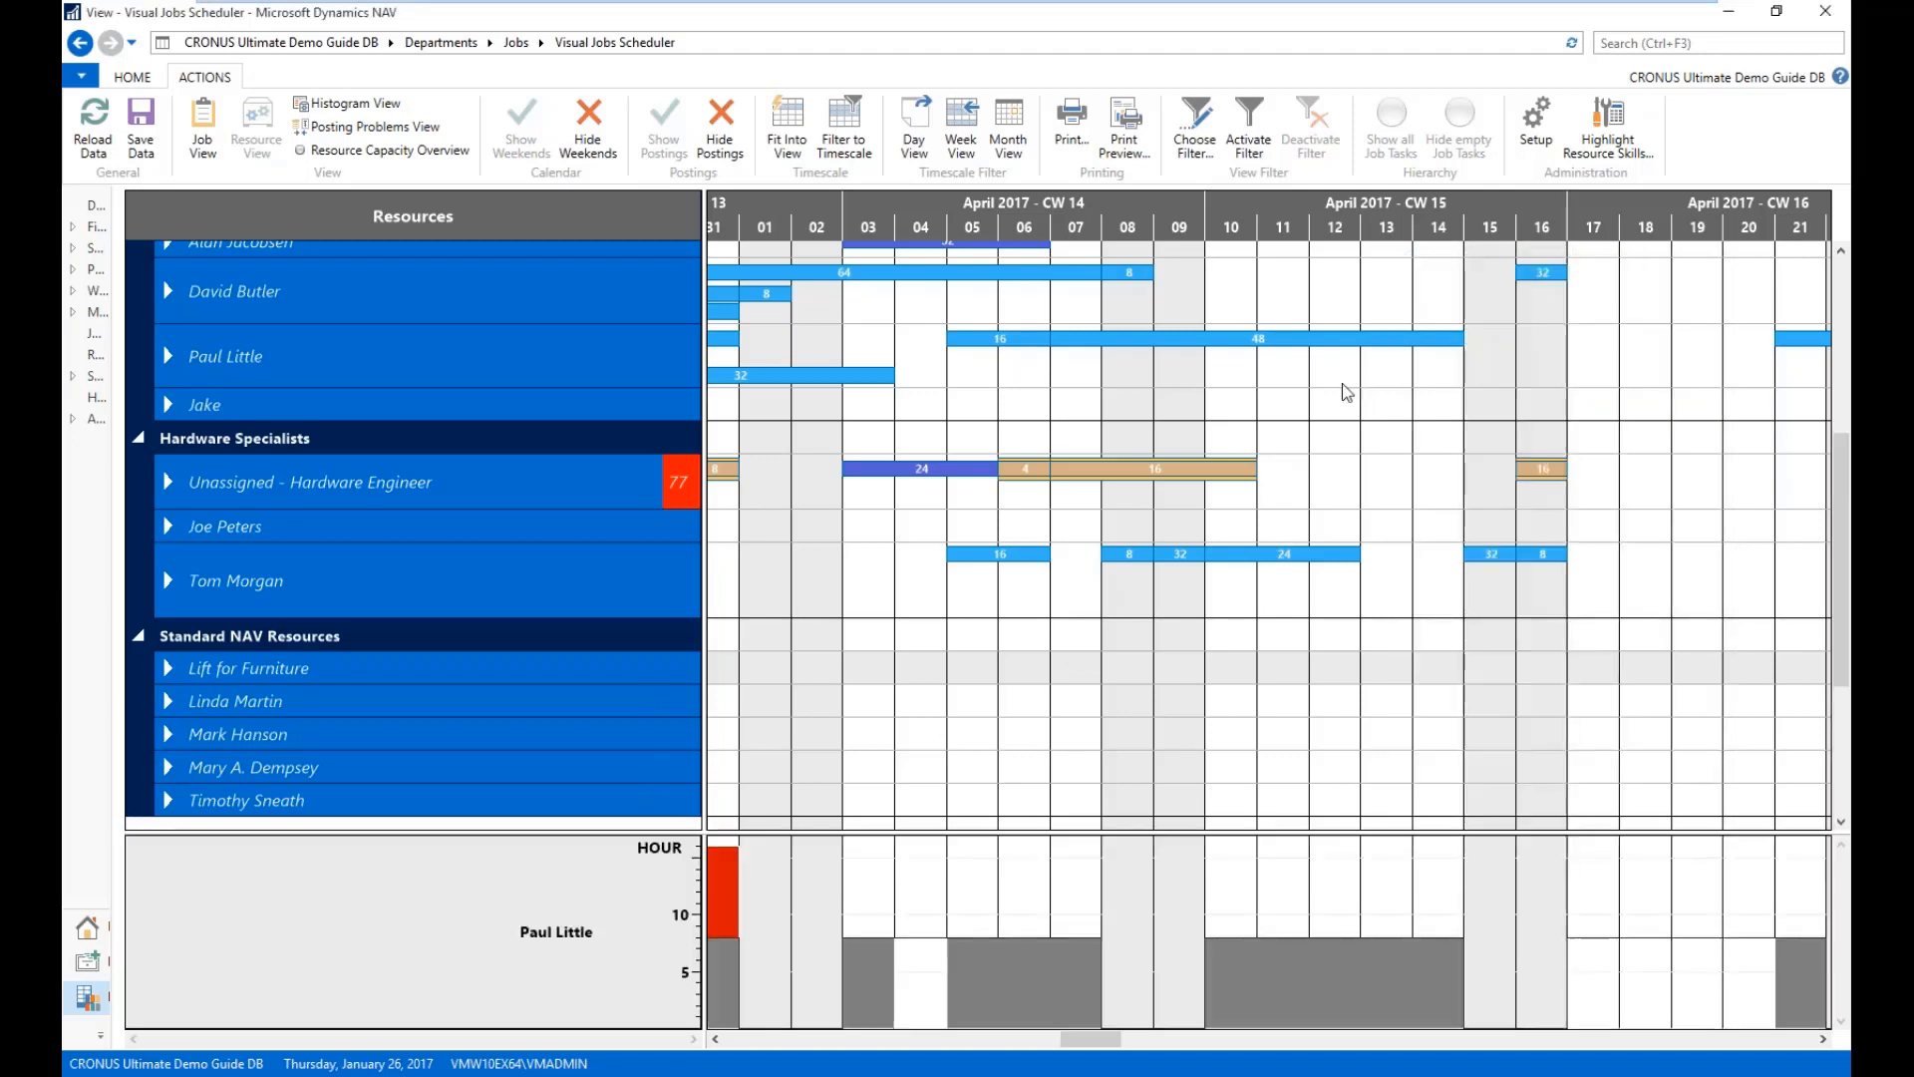
- Review the resource workload histograms from January to July 2017 and the monthly resource capacity overview
click(347, 107)
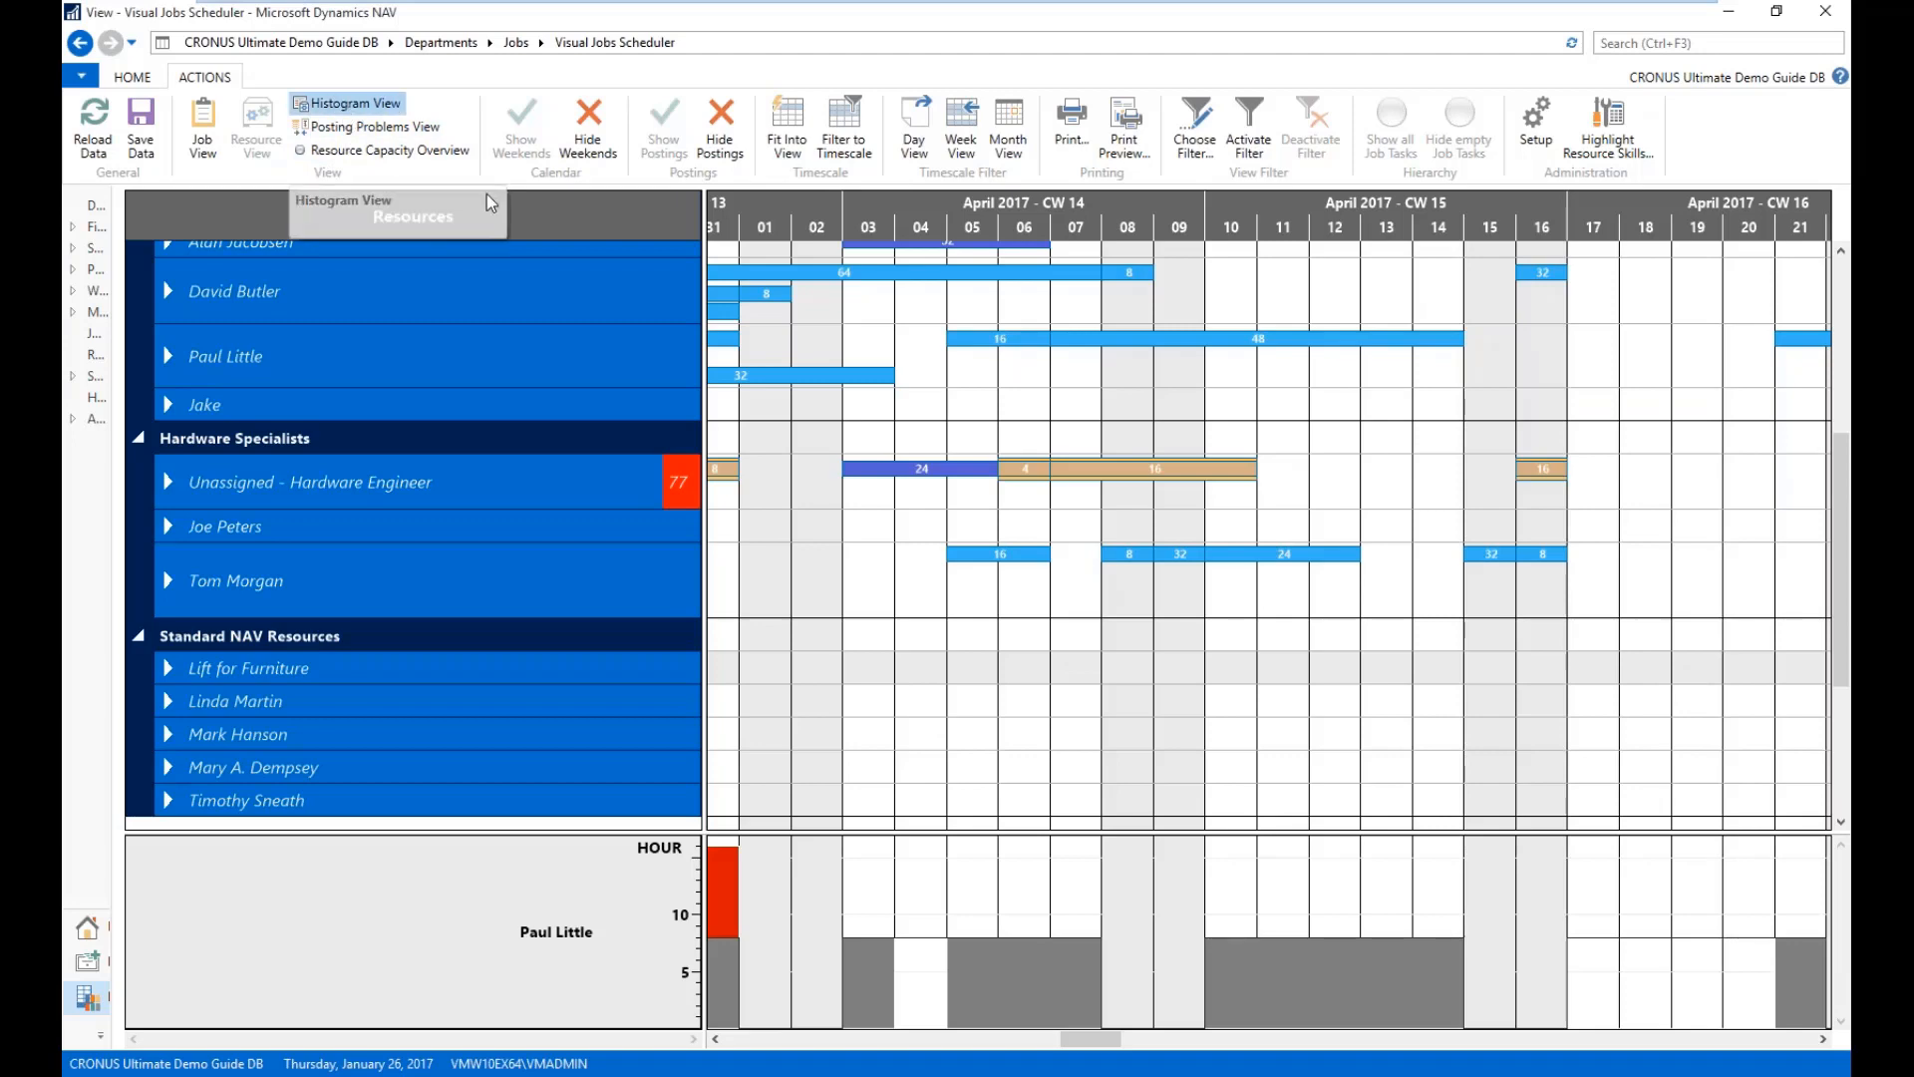
scroll(987, 235, down, 5)
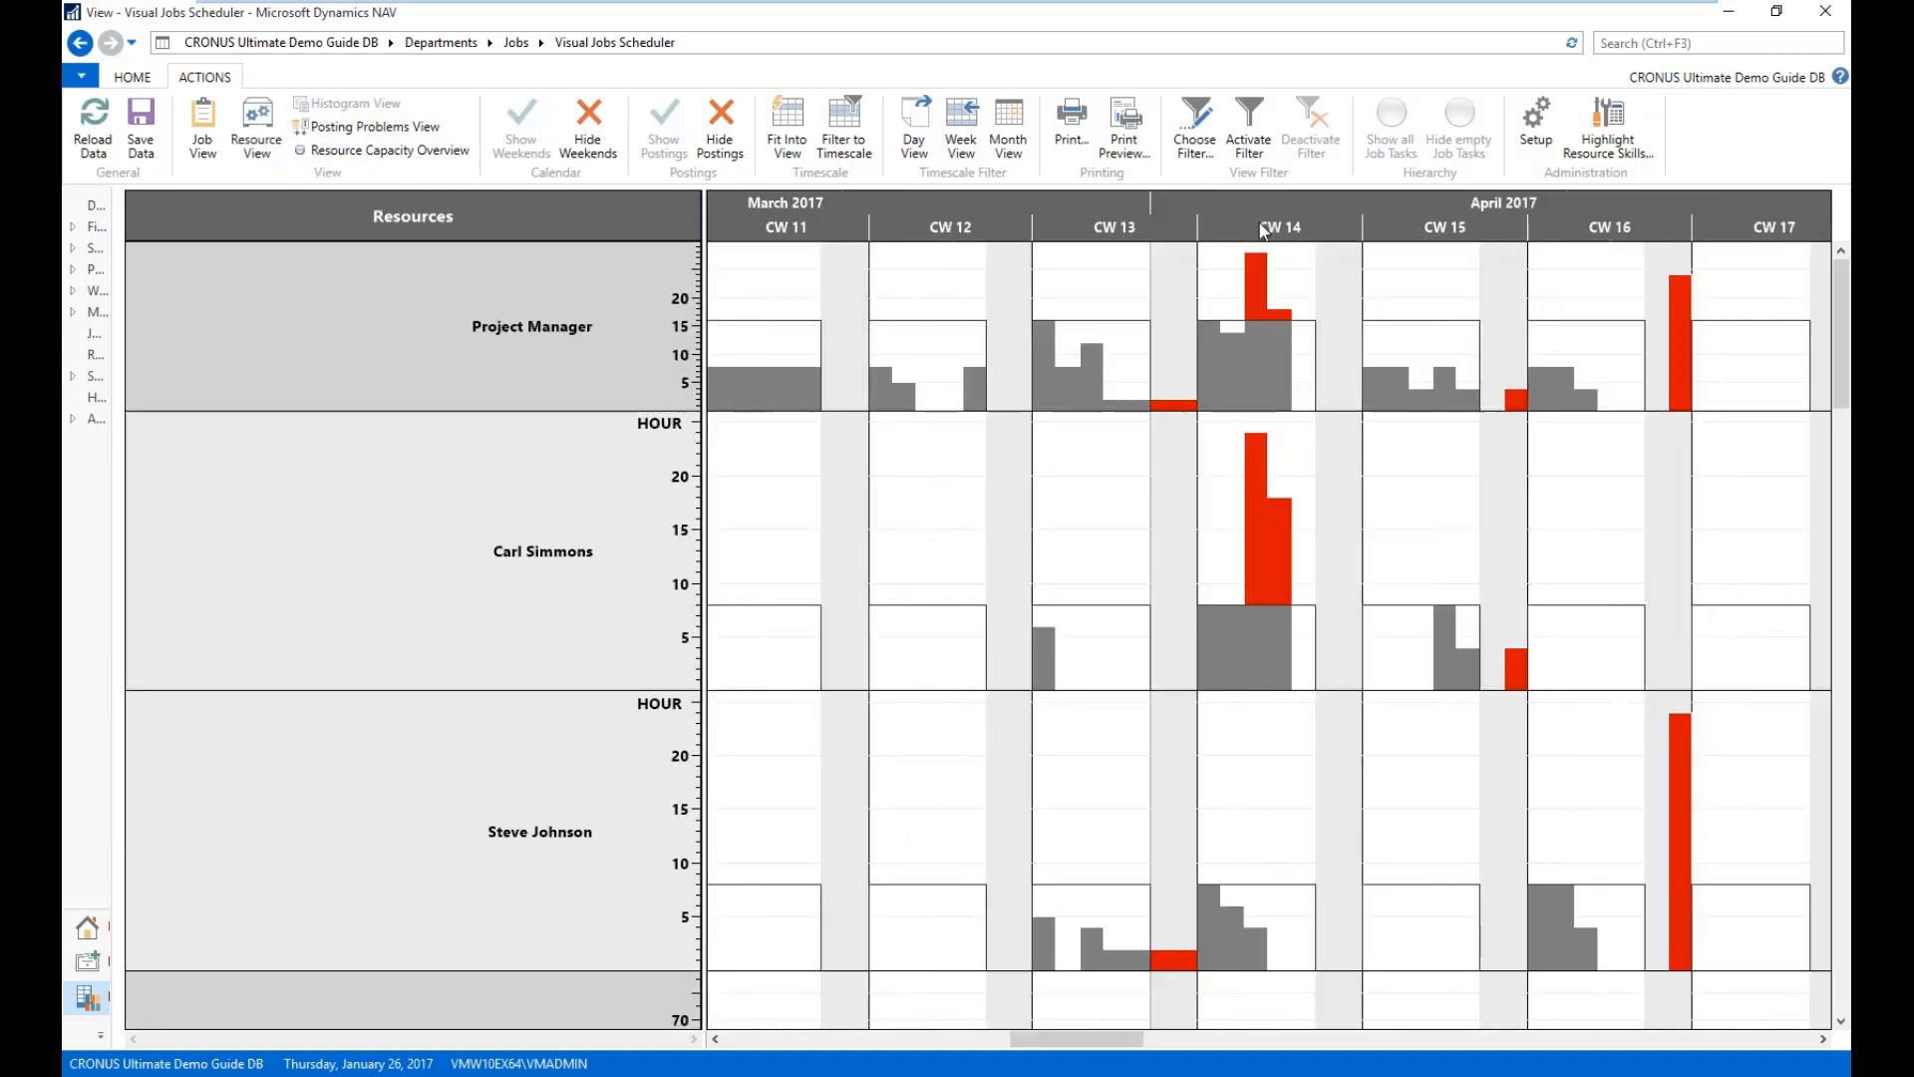
scroll(1256, 225, down, 1)
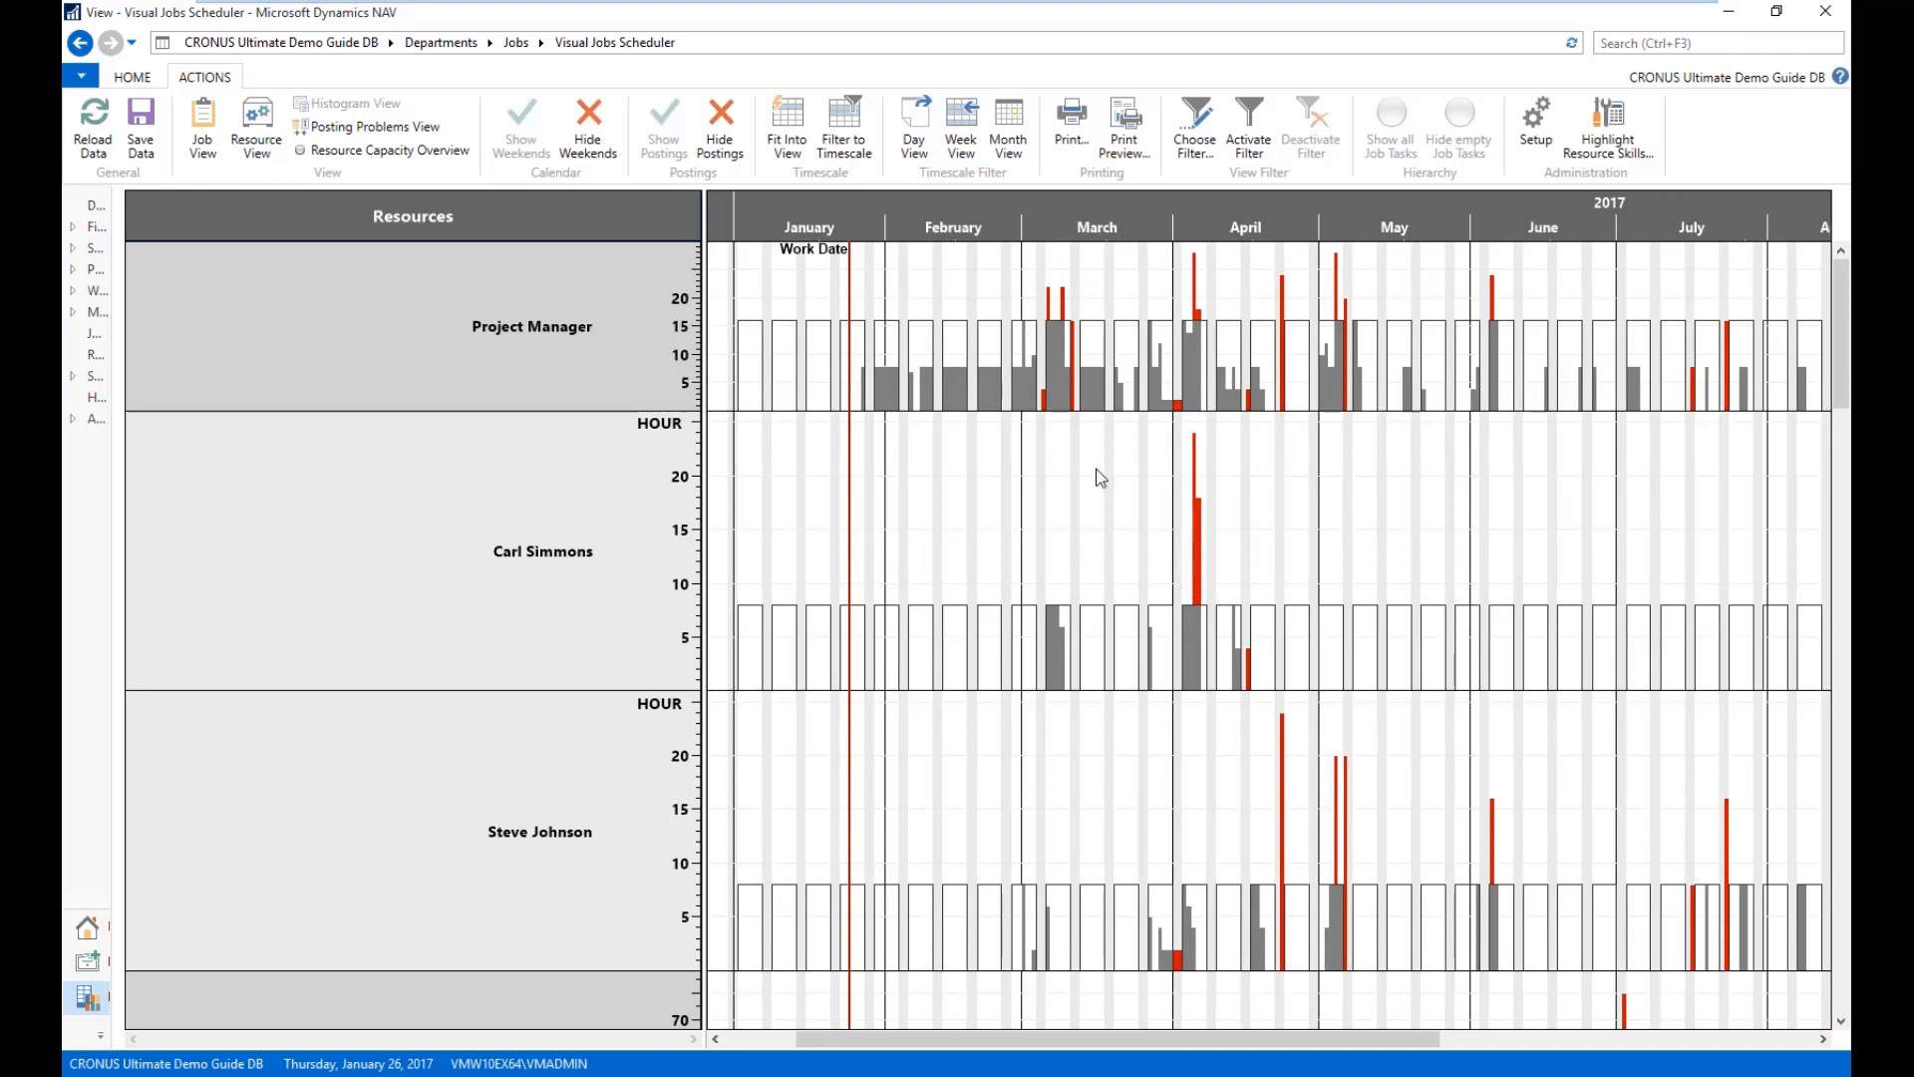
click(361, 157)
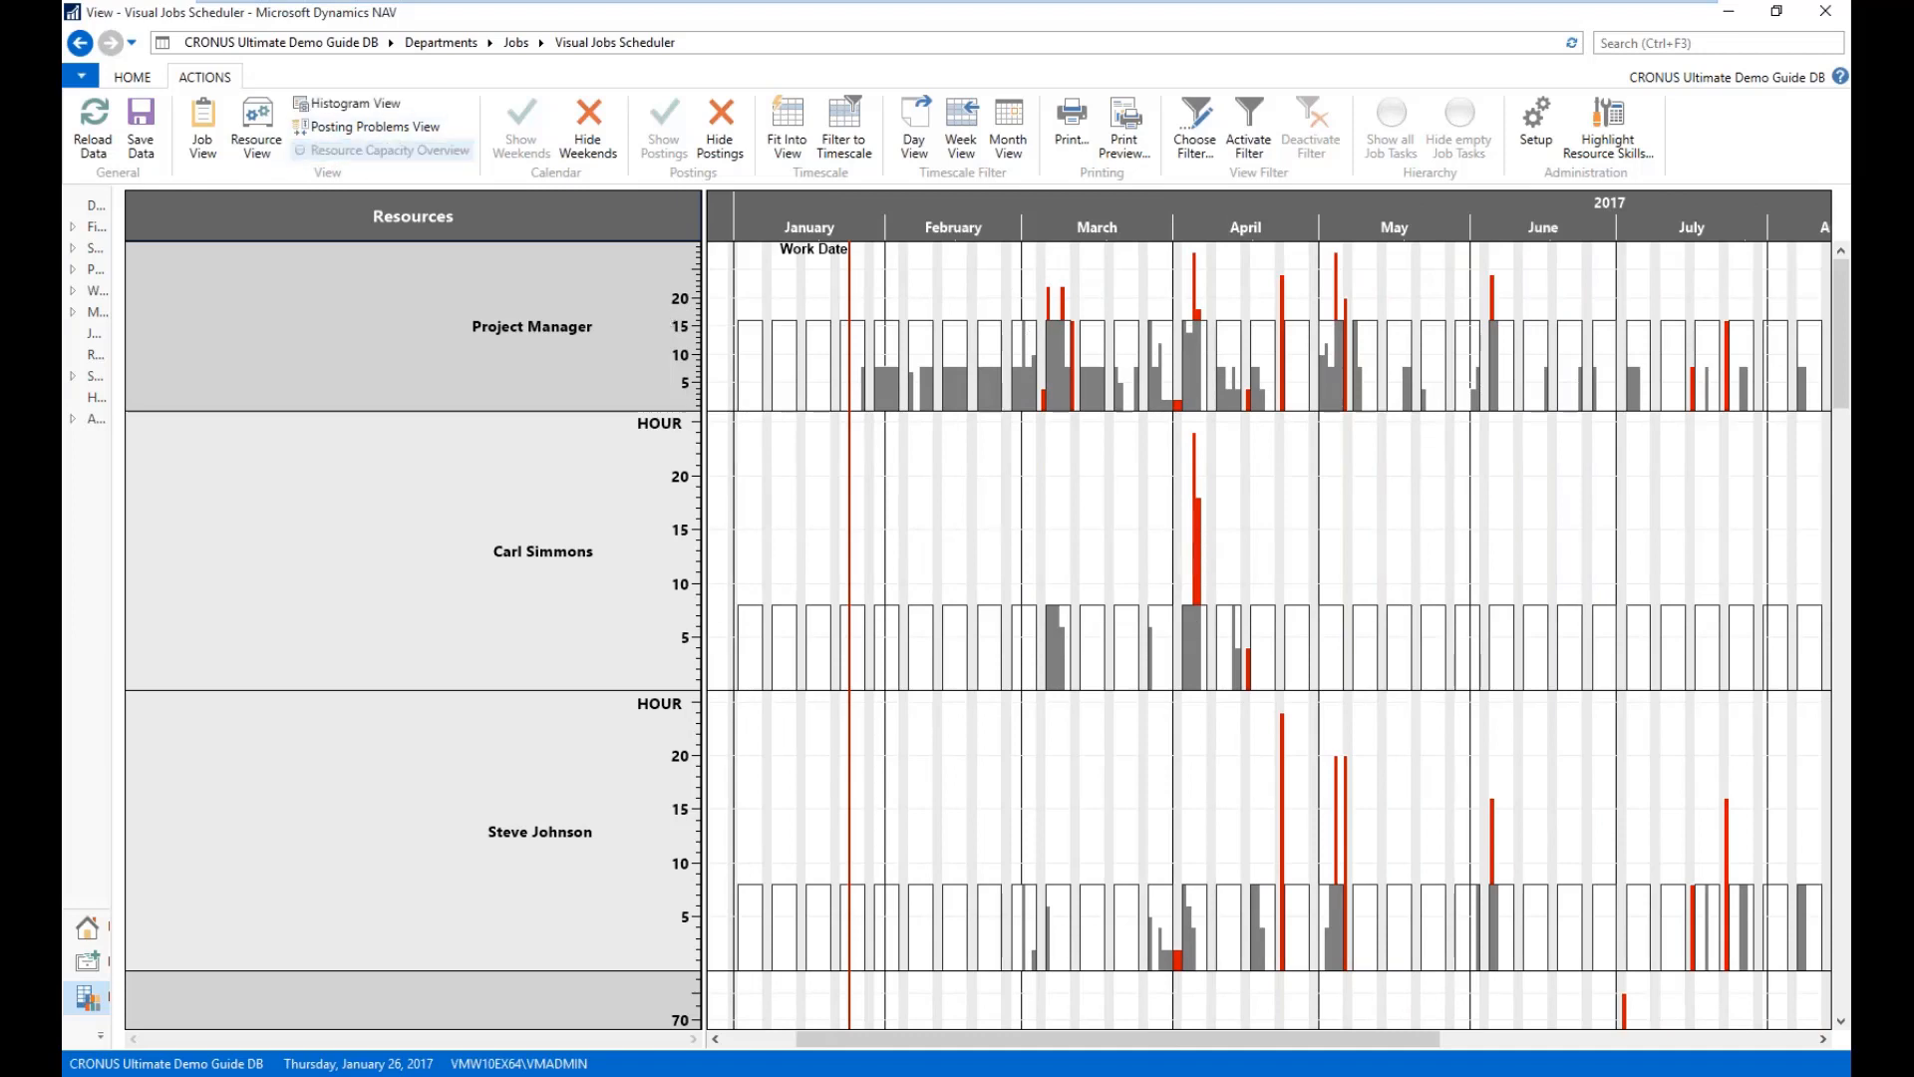
scroll(1081, 227, up, 3)
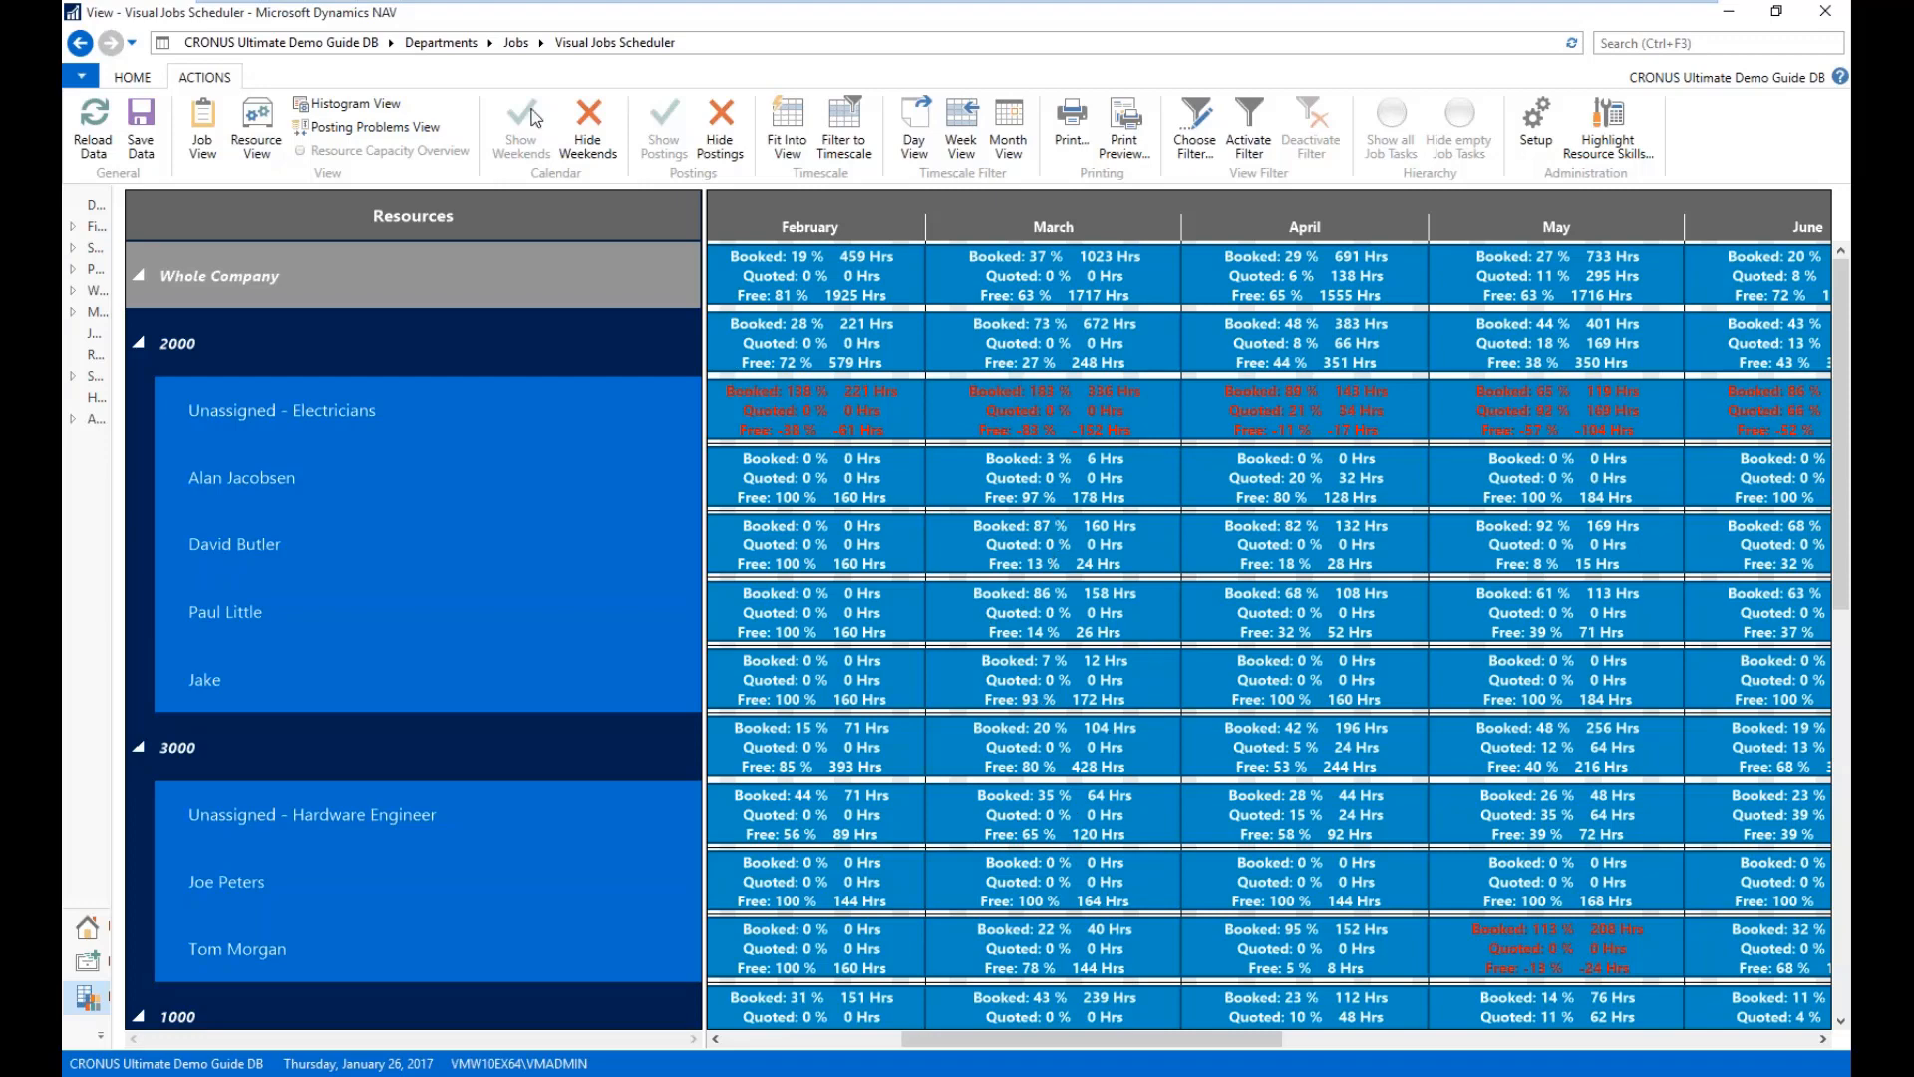
- Return to the resource view with the histogram pane shown below it, focused on March to May 2017
click(257, 130)
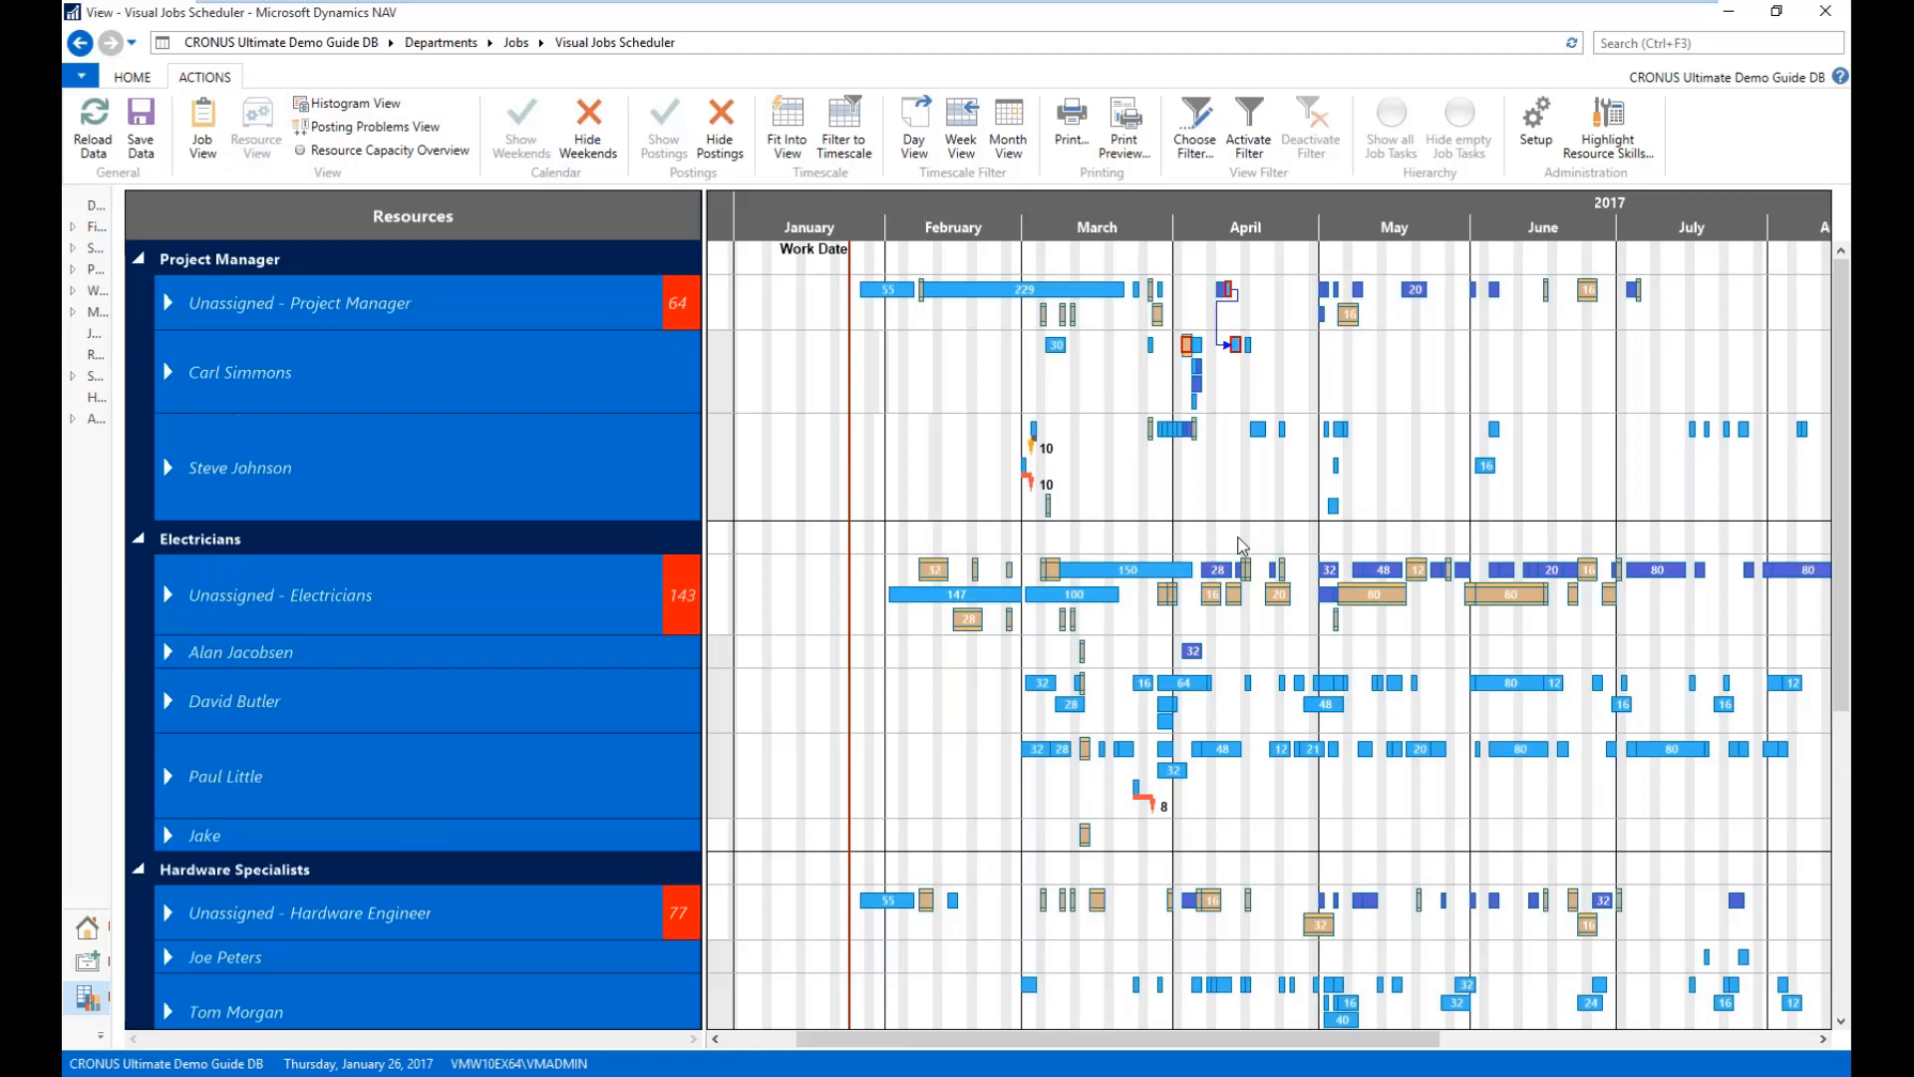
drag(1085, 1030, 1085, 831)
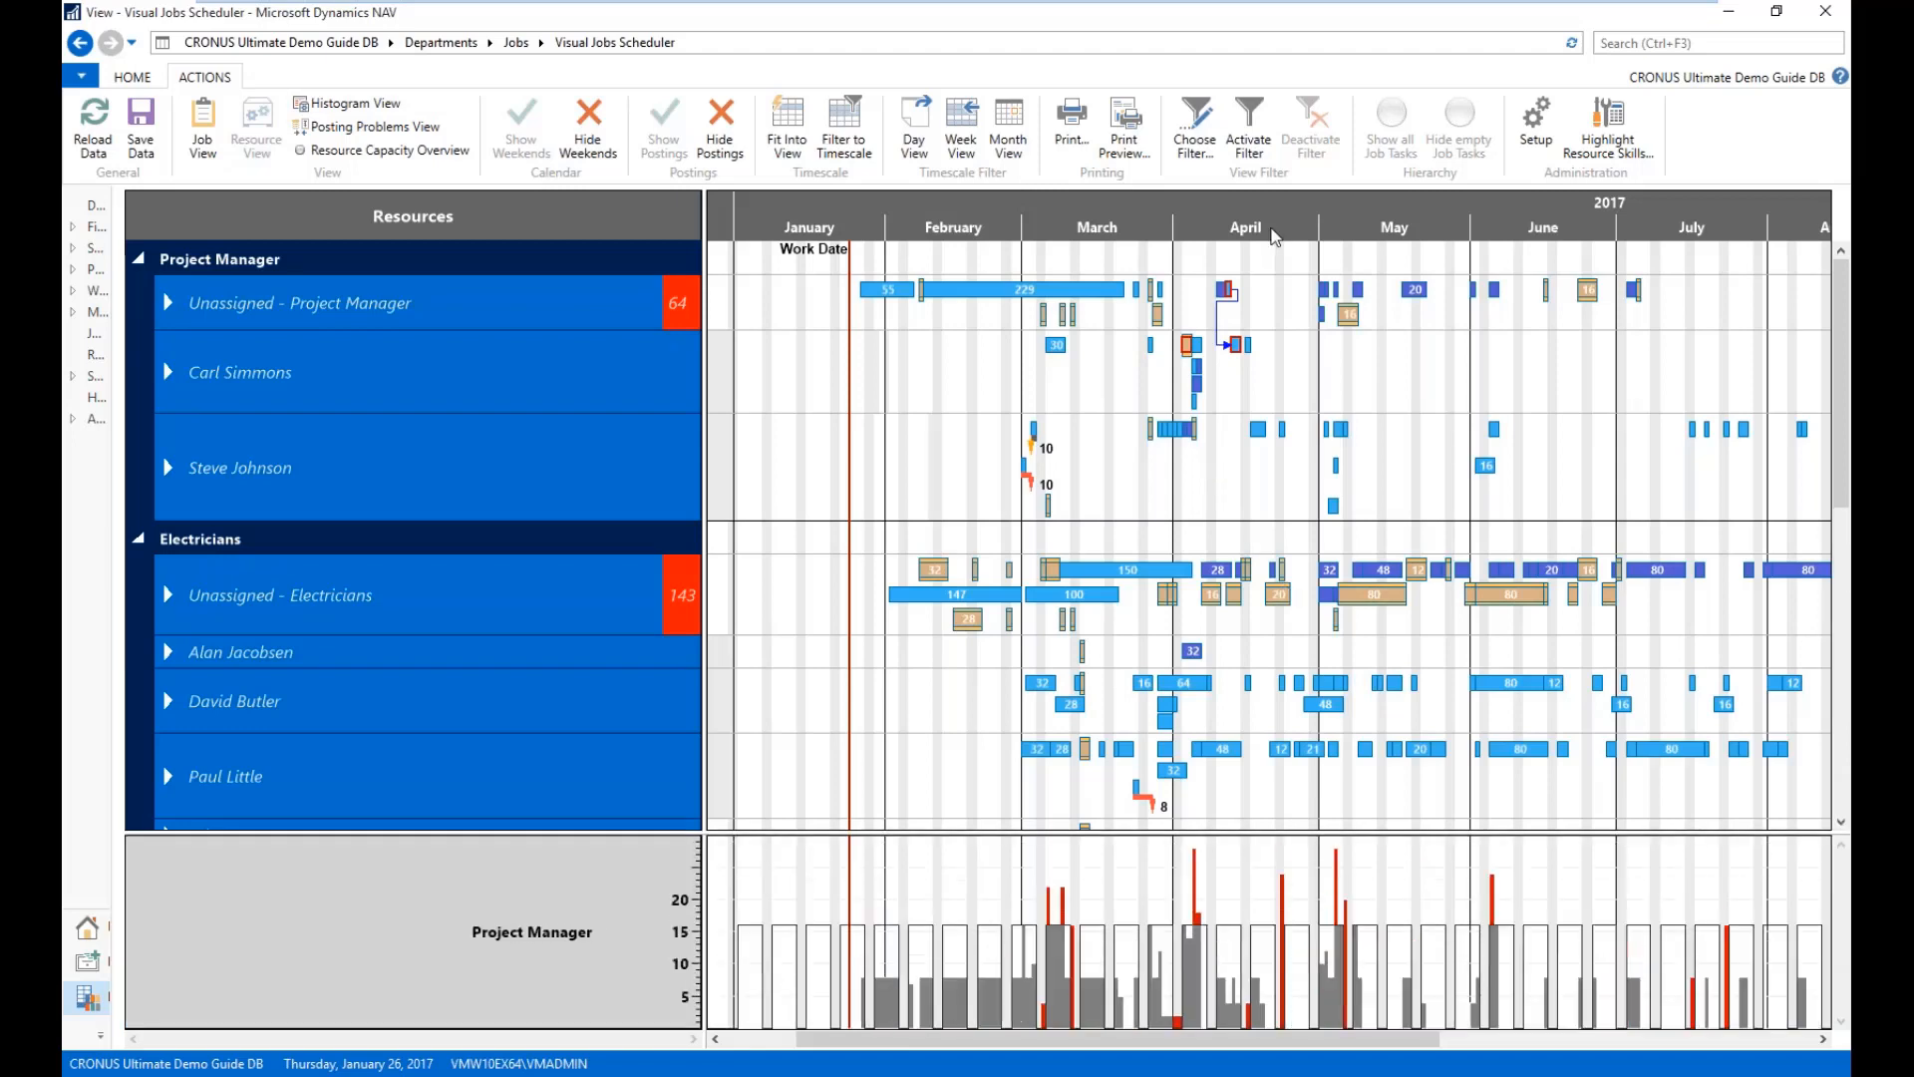
scroll(1271, 227, up, 4)
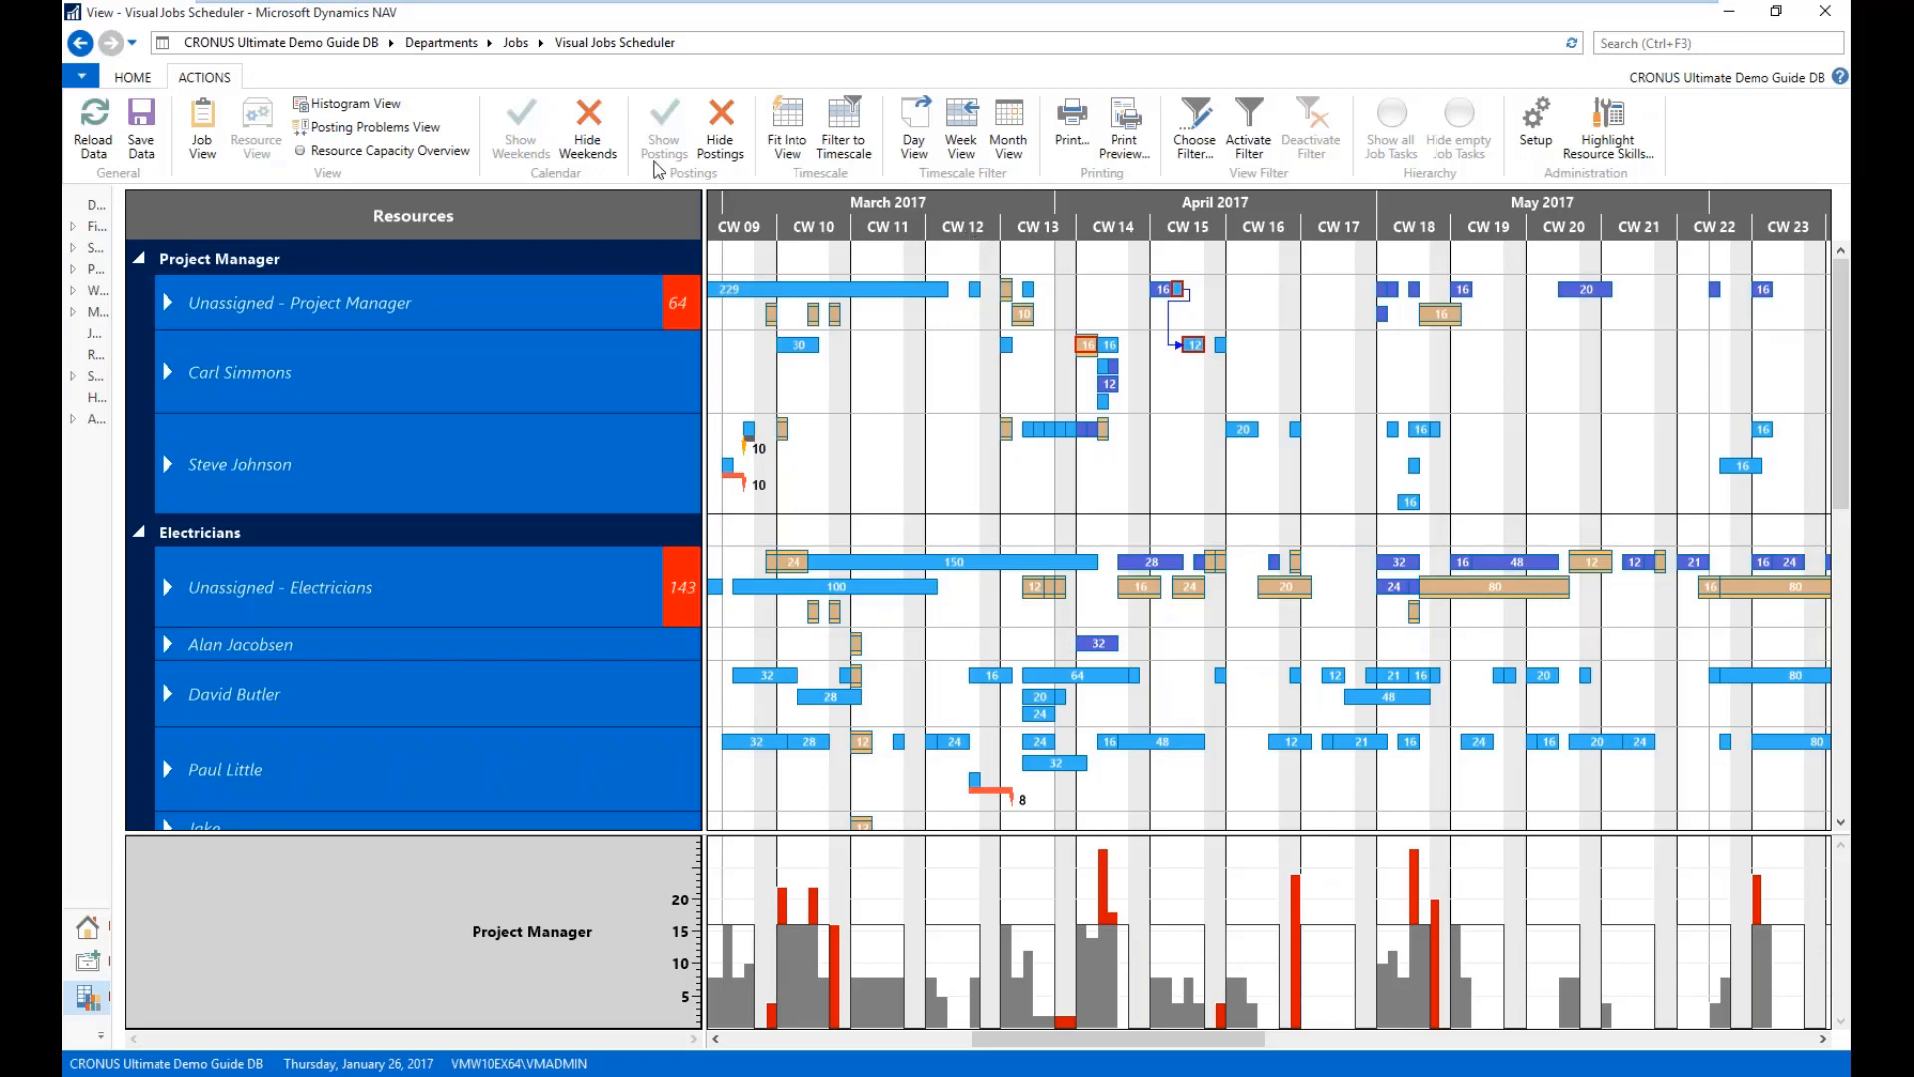
- Open the Visual Service Scheduler from the Service department's Planning & Dispatching area and bring up its scheduling commands
click(440, 42)
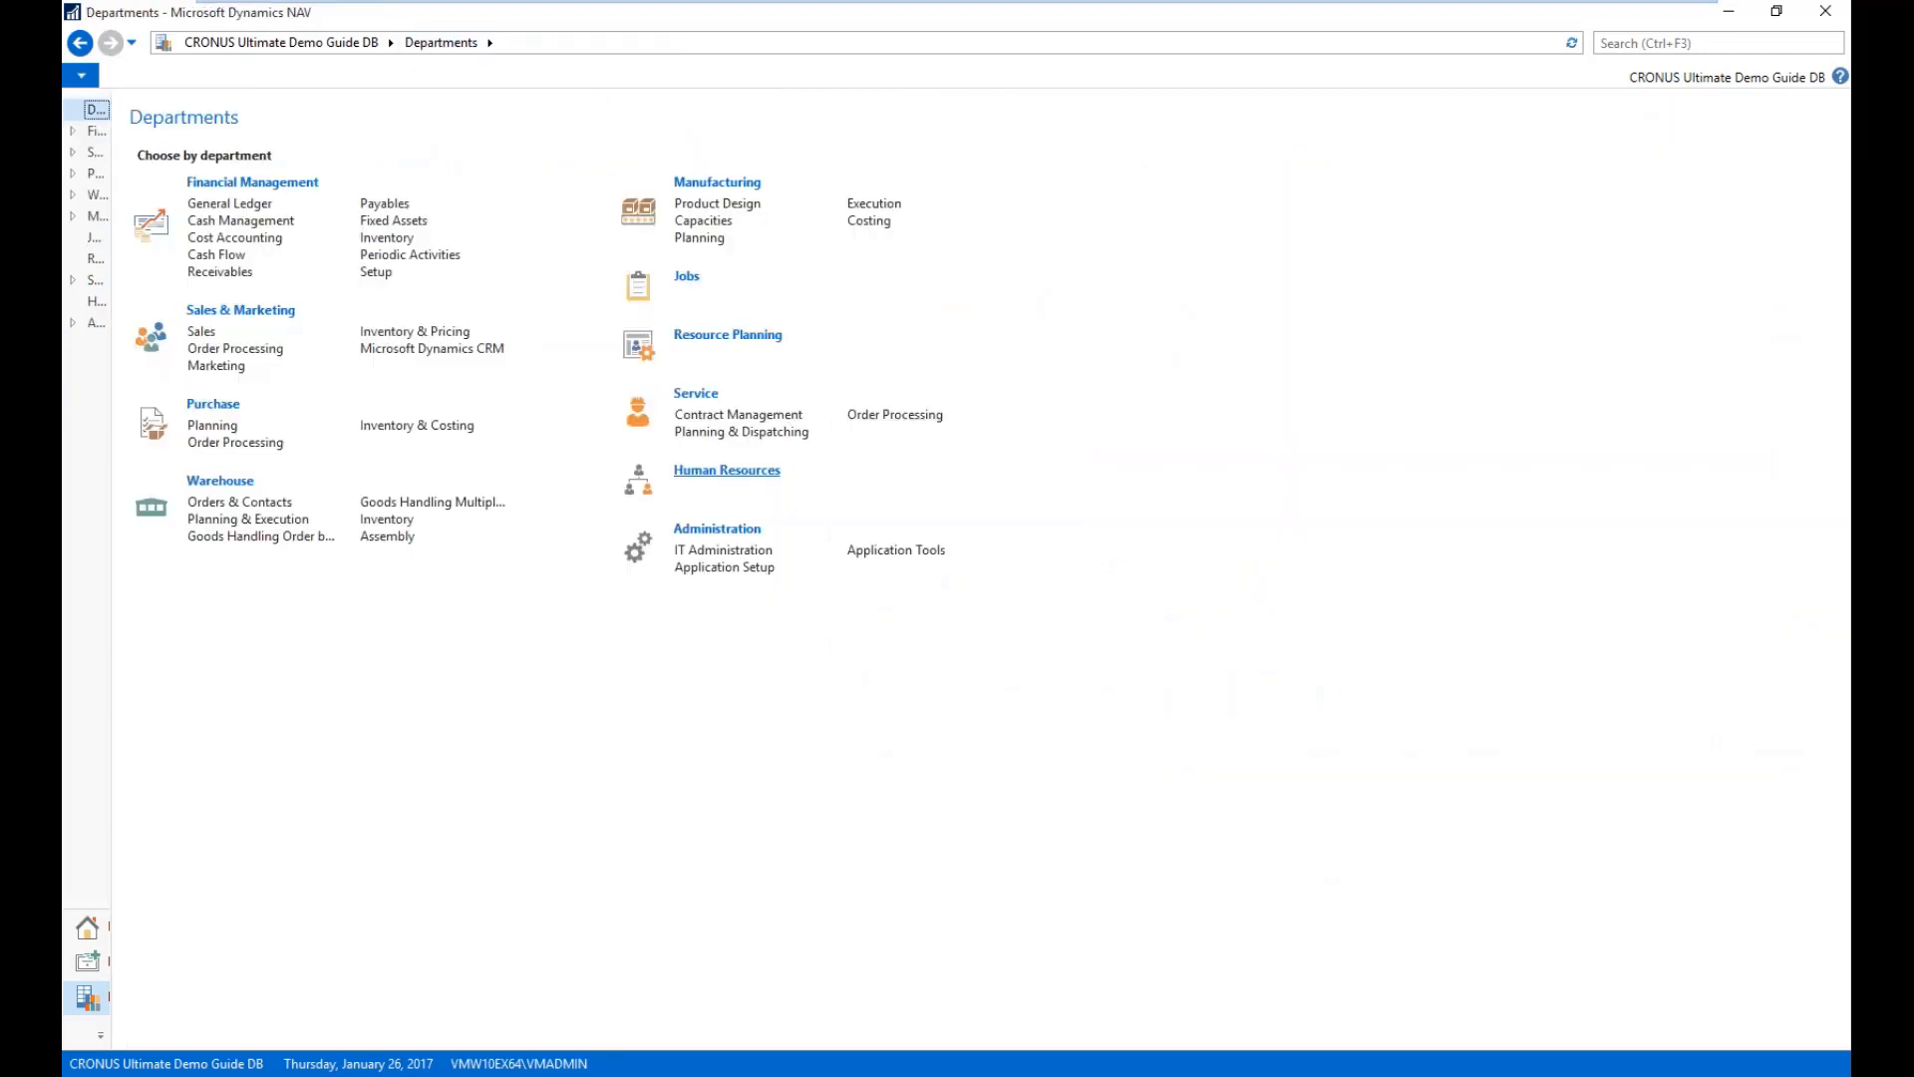
click(733, 428)
click(219, 182)
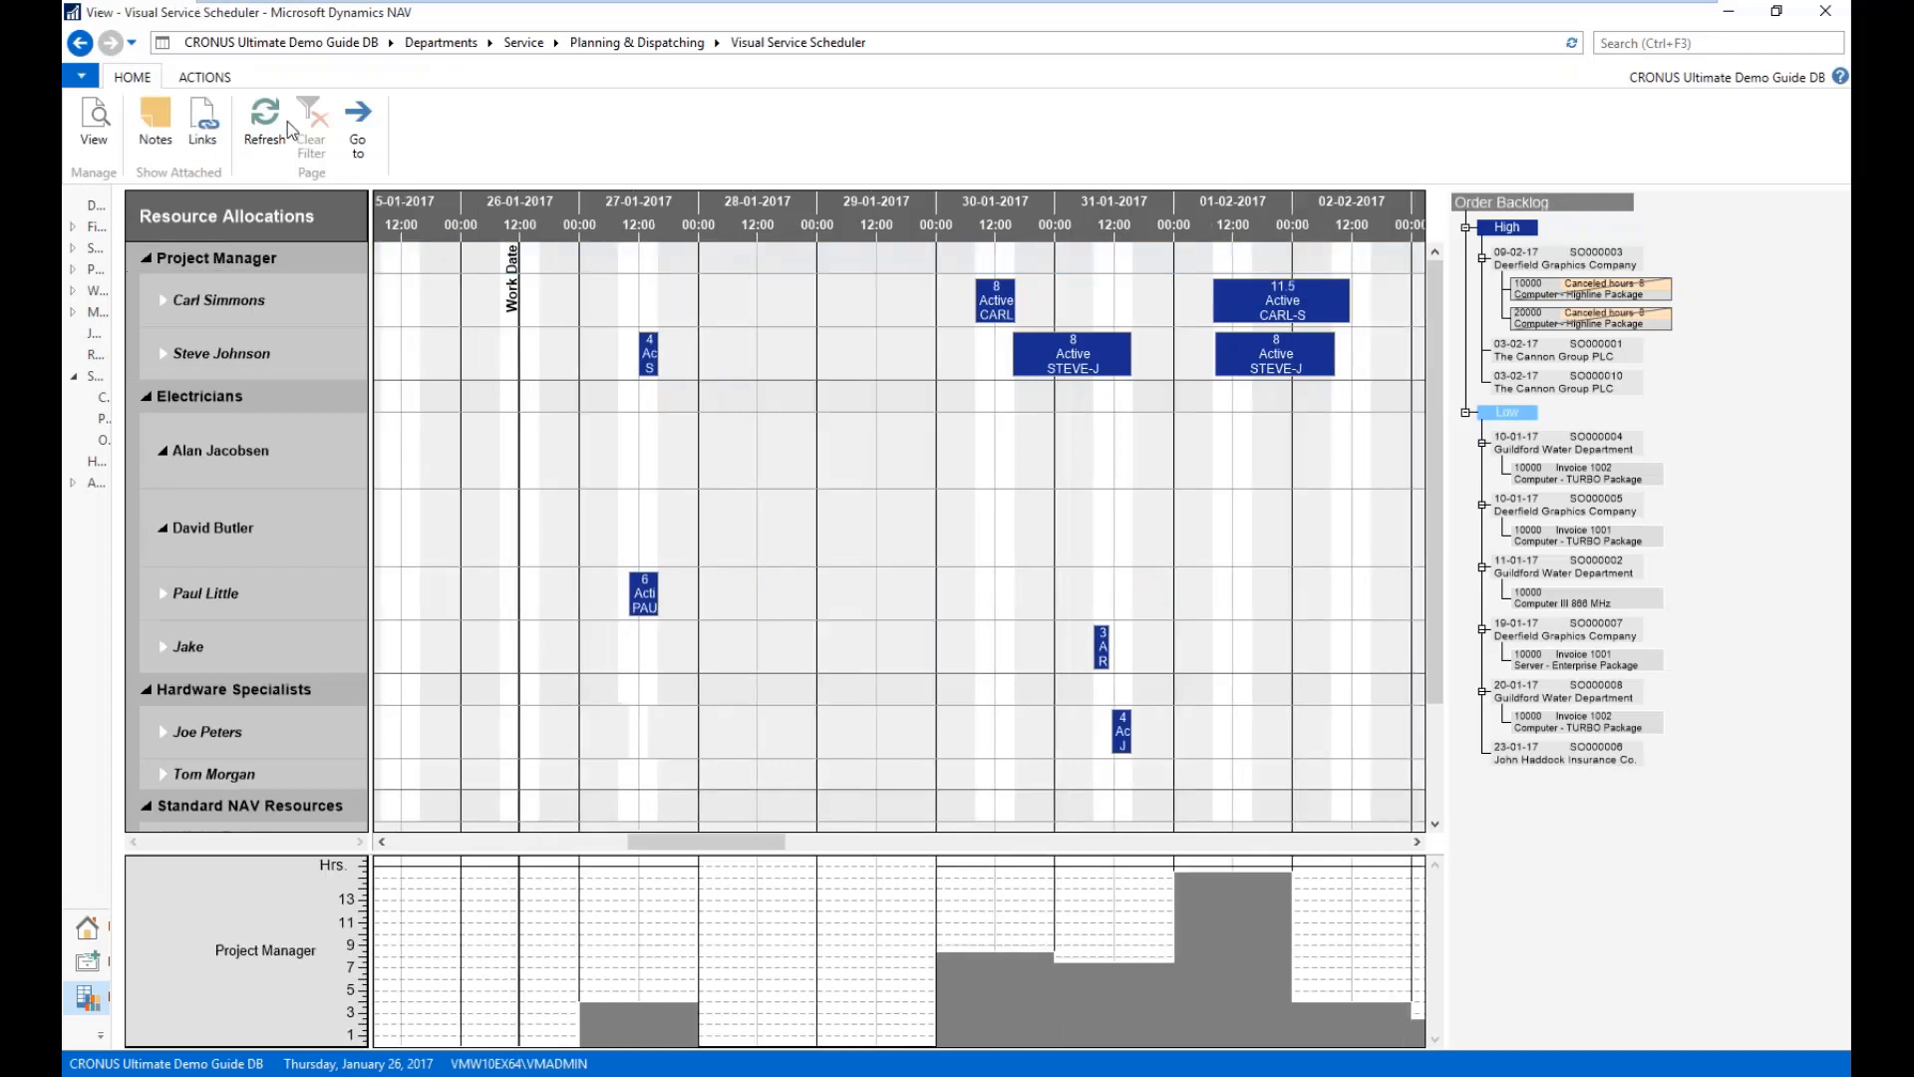
click(217, 78)
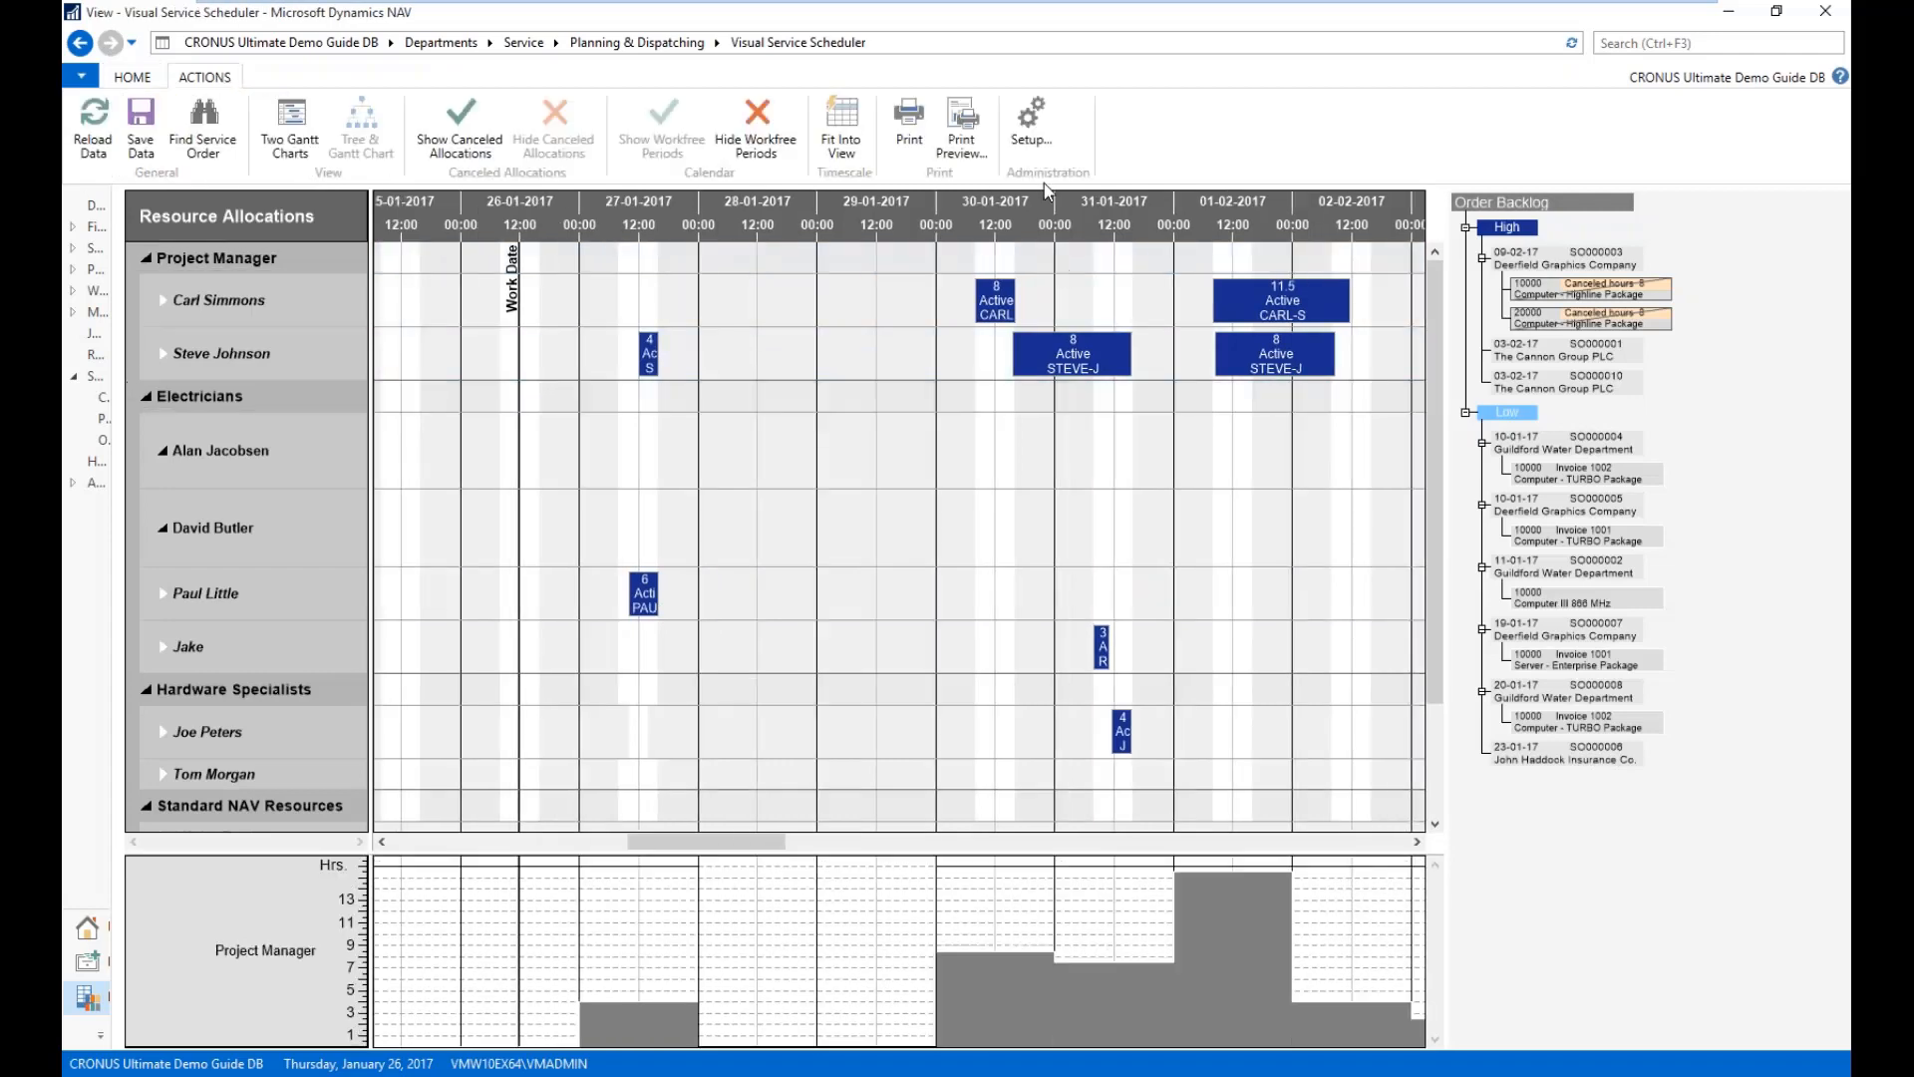
- Allocate Guildford Water Department's 10-01-17 backlog item, Computer - TURBO Package, to the second electrician on 31 January 2017
scroll(1042, 214, down, 2)
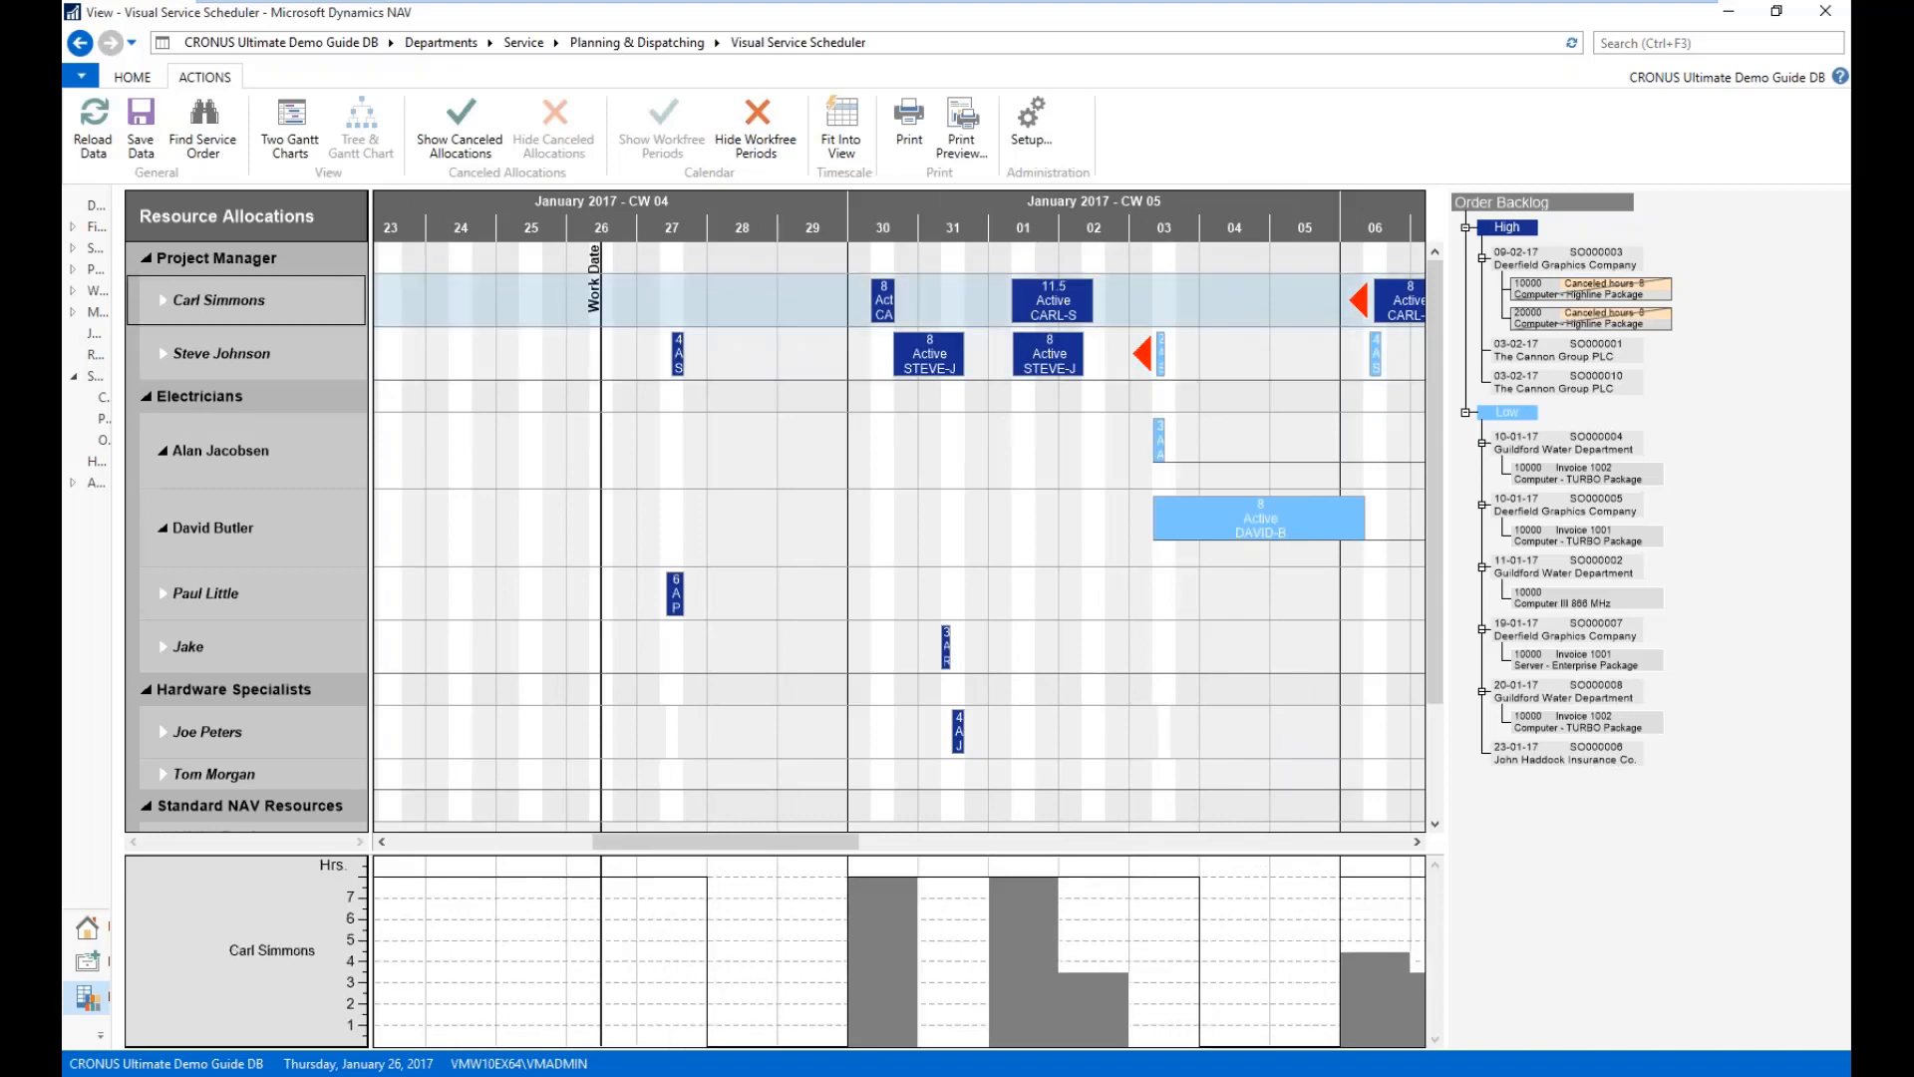
mouse_move(930, 360)
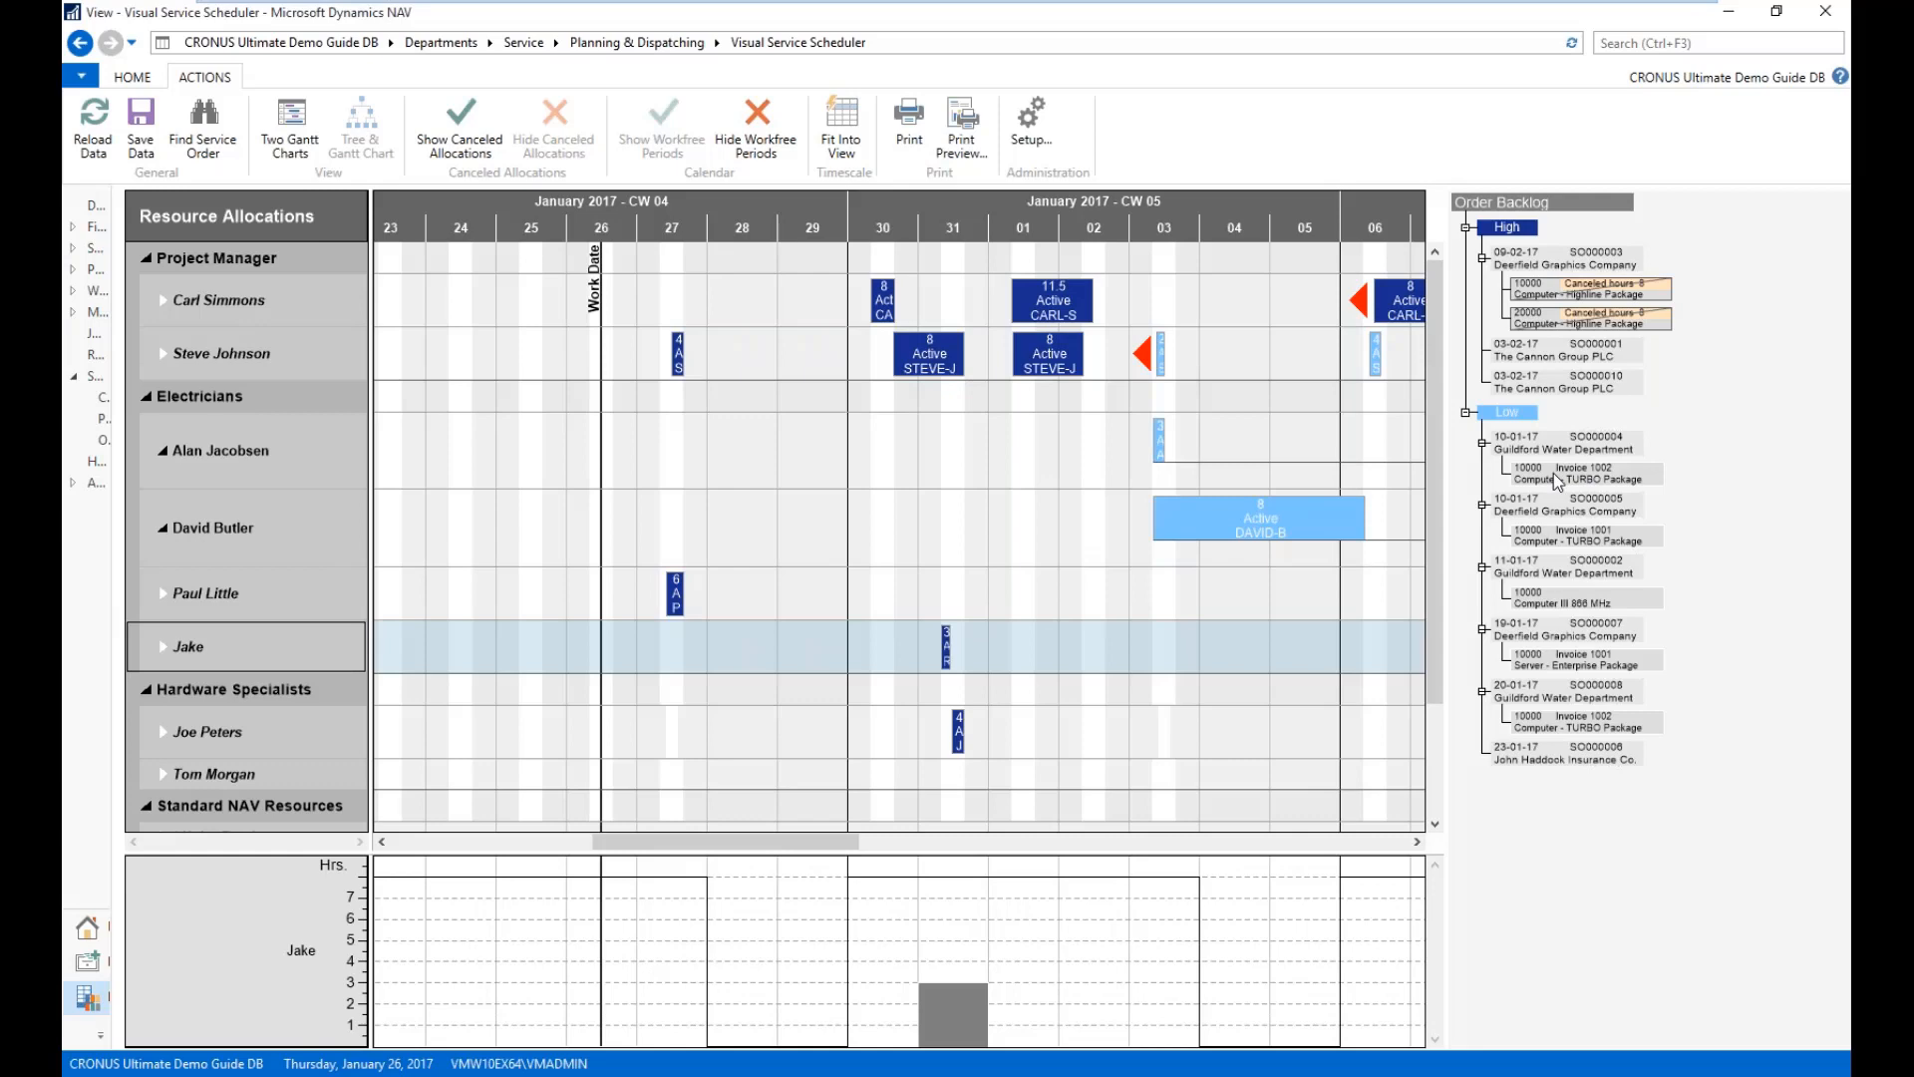
drag(1558, 483, 959, 517)
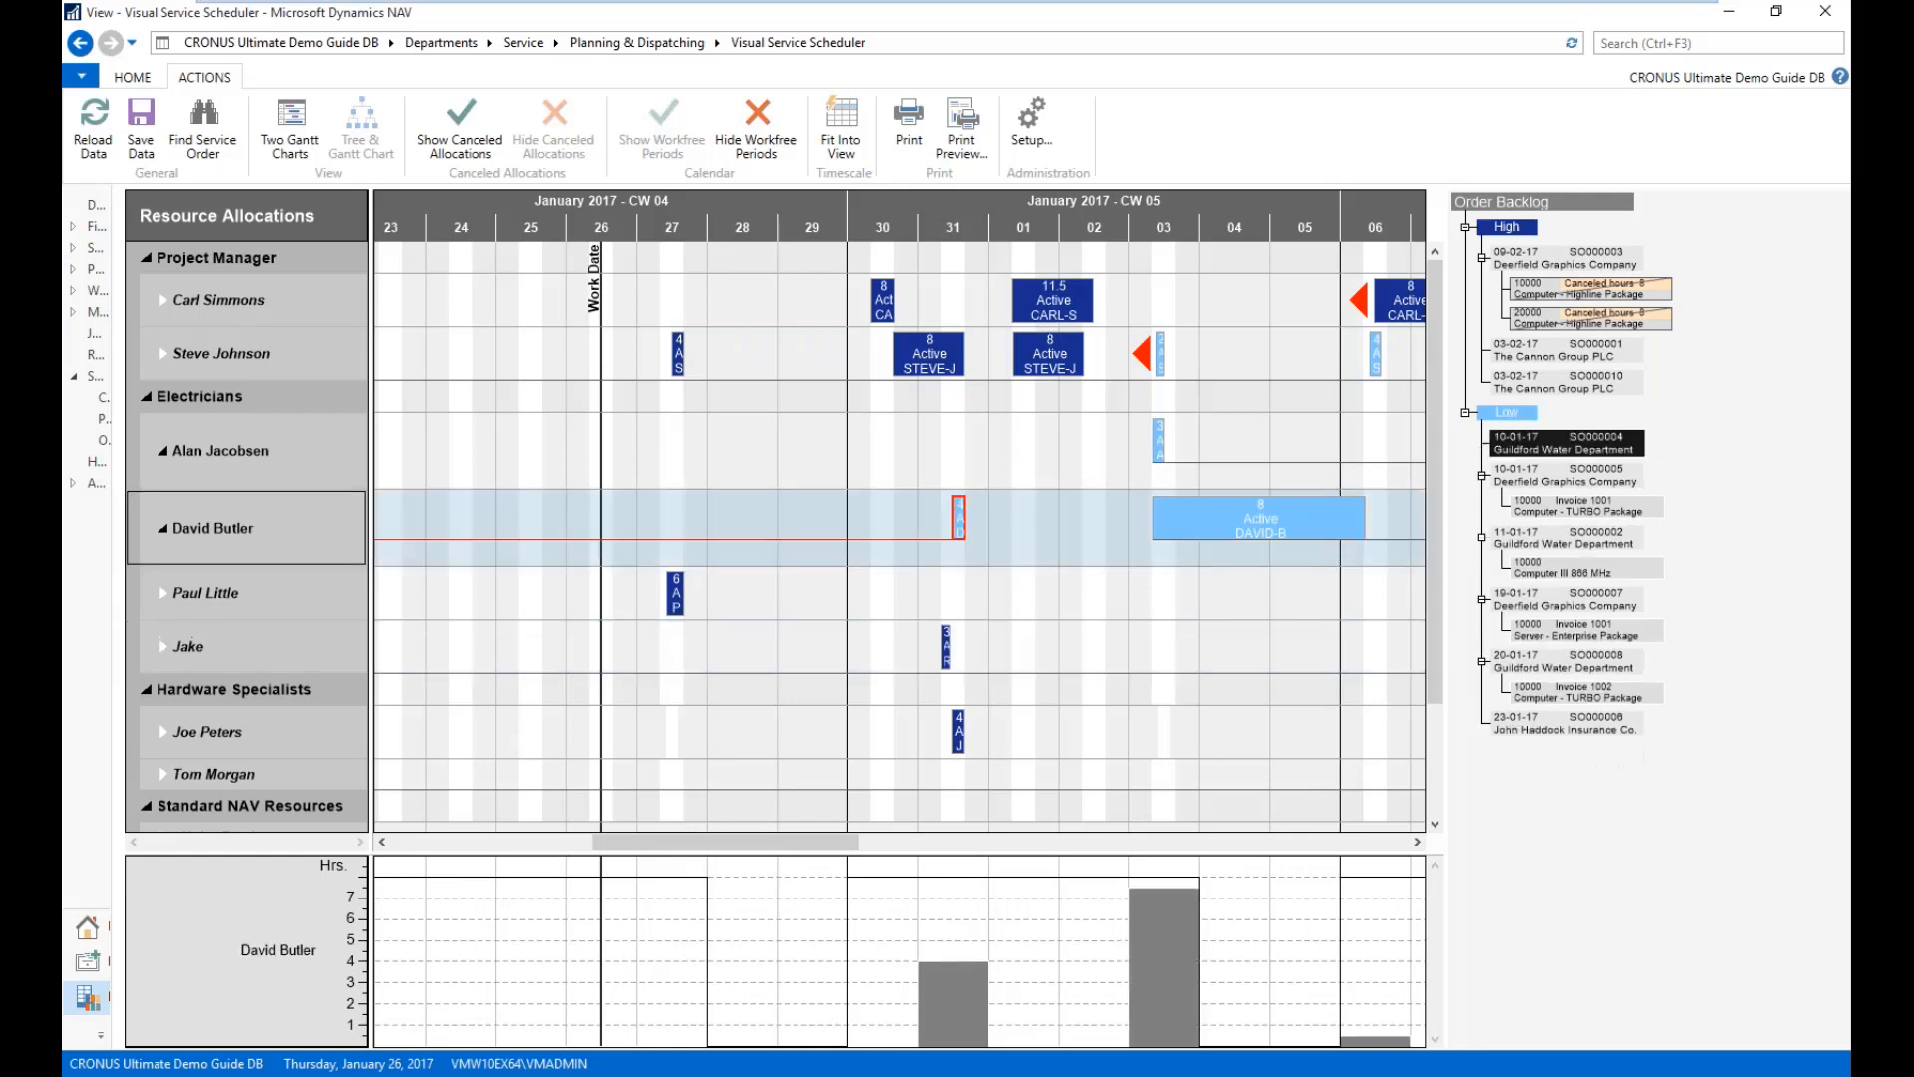
- Extend the second electrician's new allocation on 31 January 2017 to 8 hours by starting it earlier that day
scroll(941, 536, up, 3)
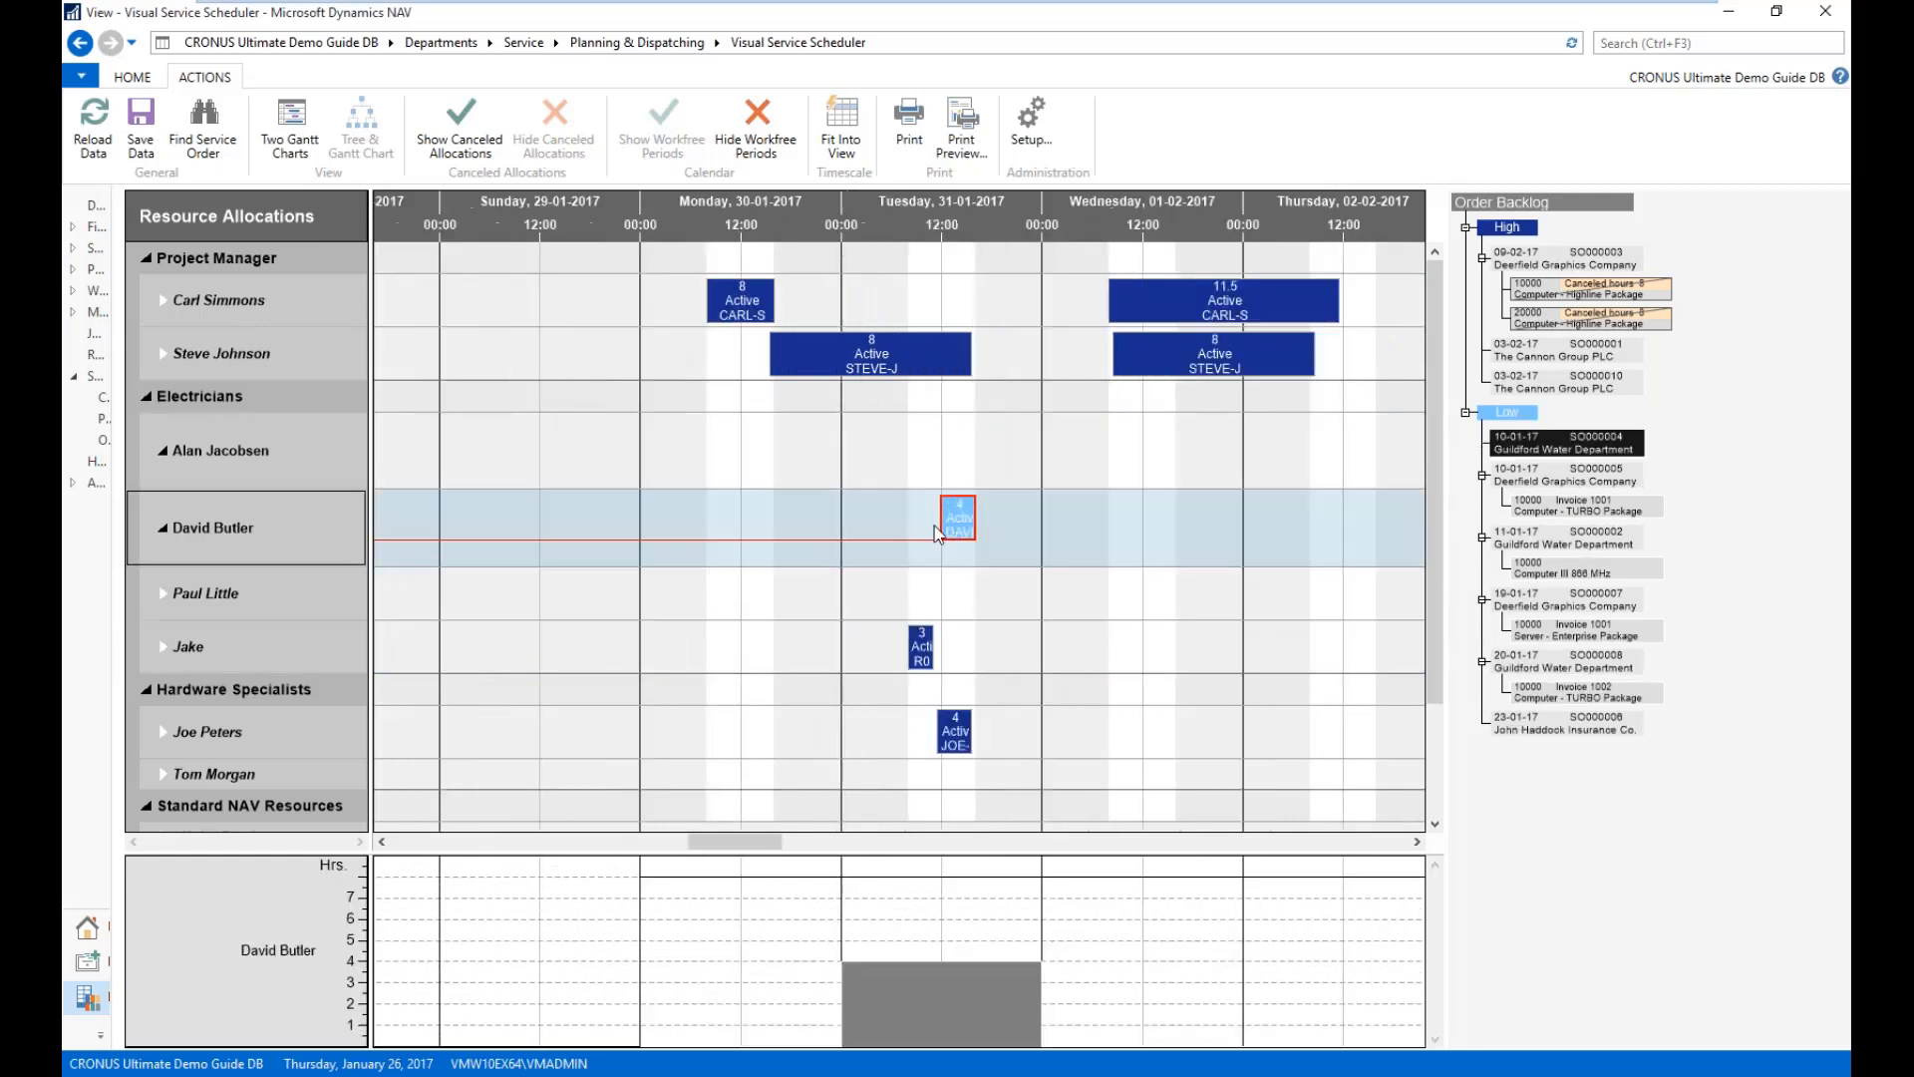
mouse_move(944, 536)
drag(942, 528, 908, 526)
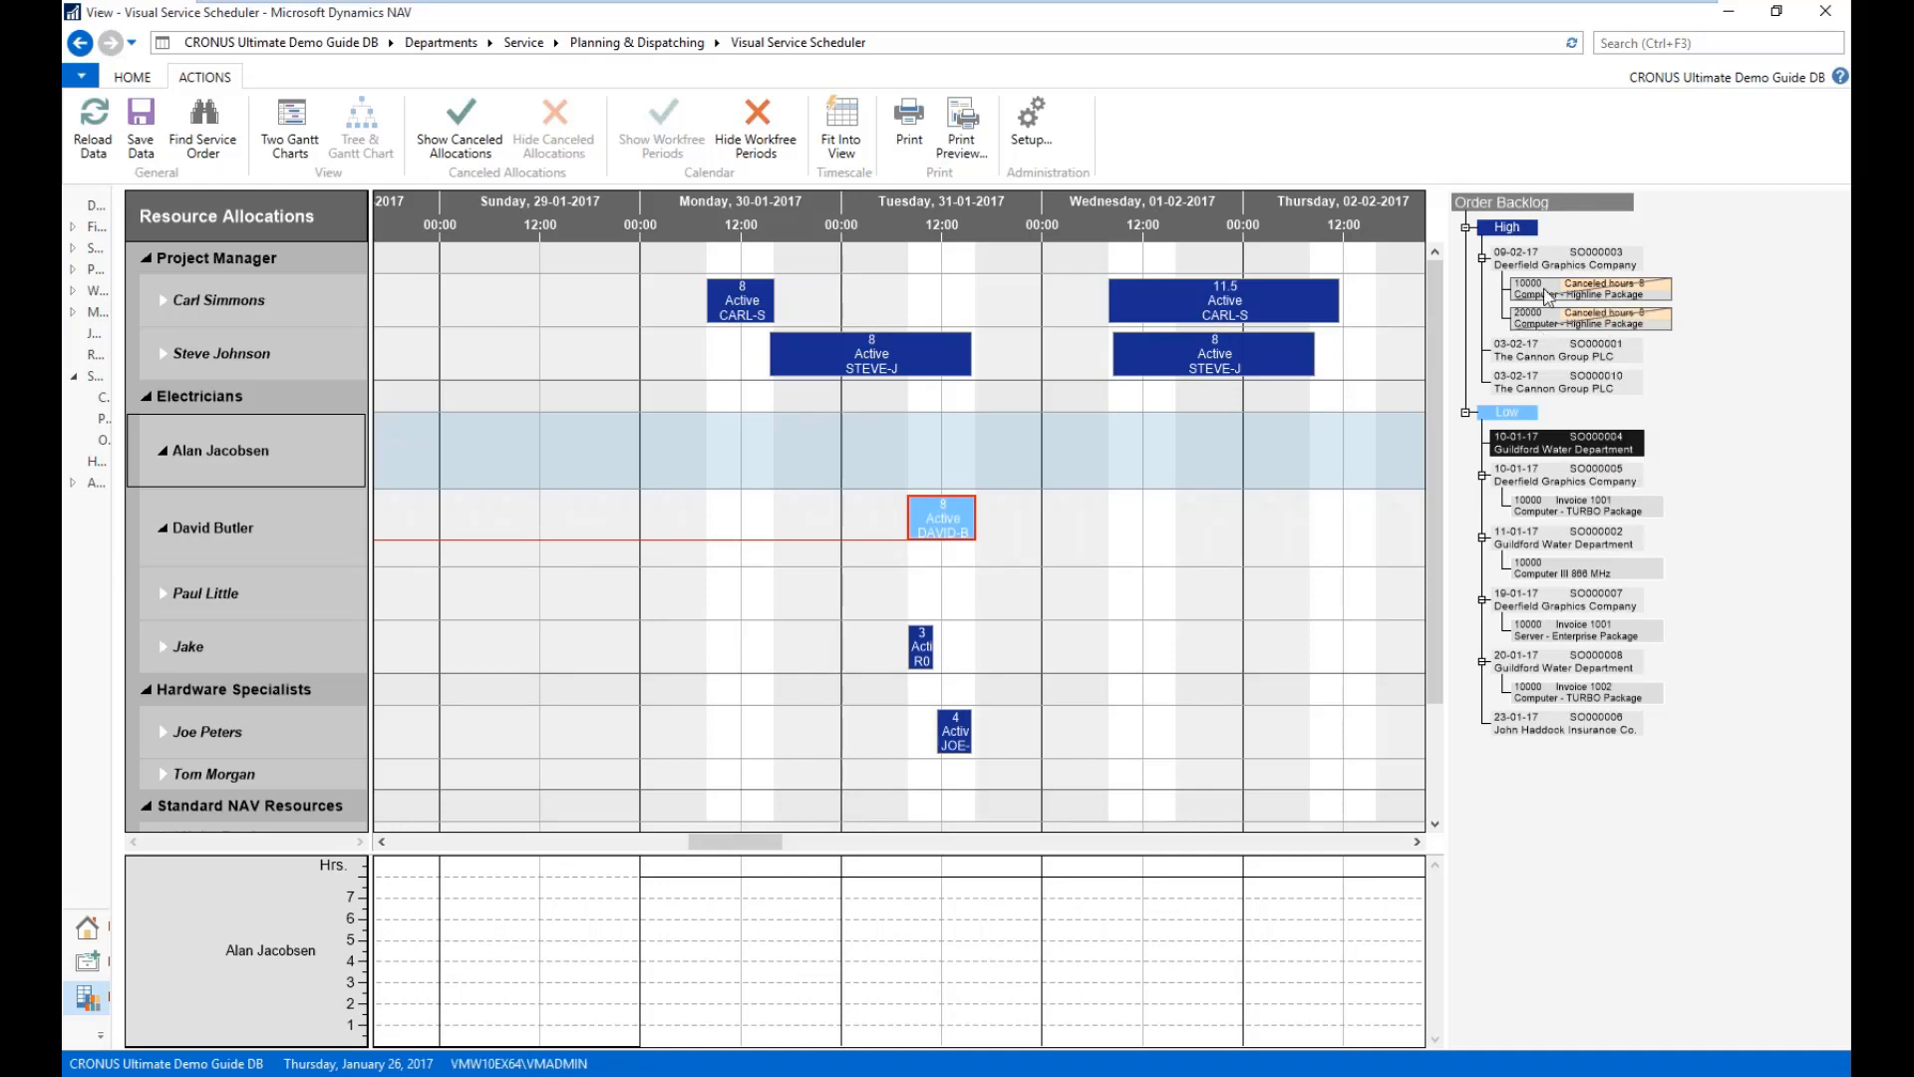
- Examine the service allocations across calendar weeks 04 and 05 of 2017 alongside the order backlog
mouse_move(1552, 392)
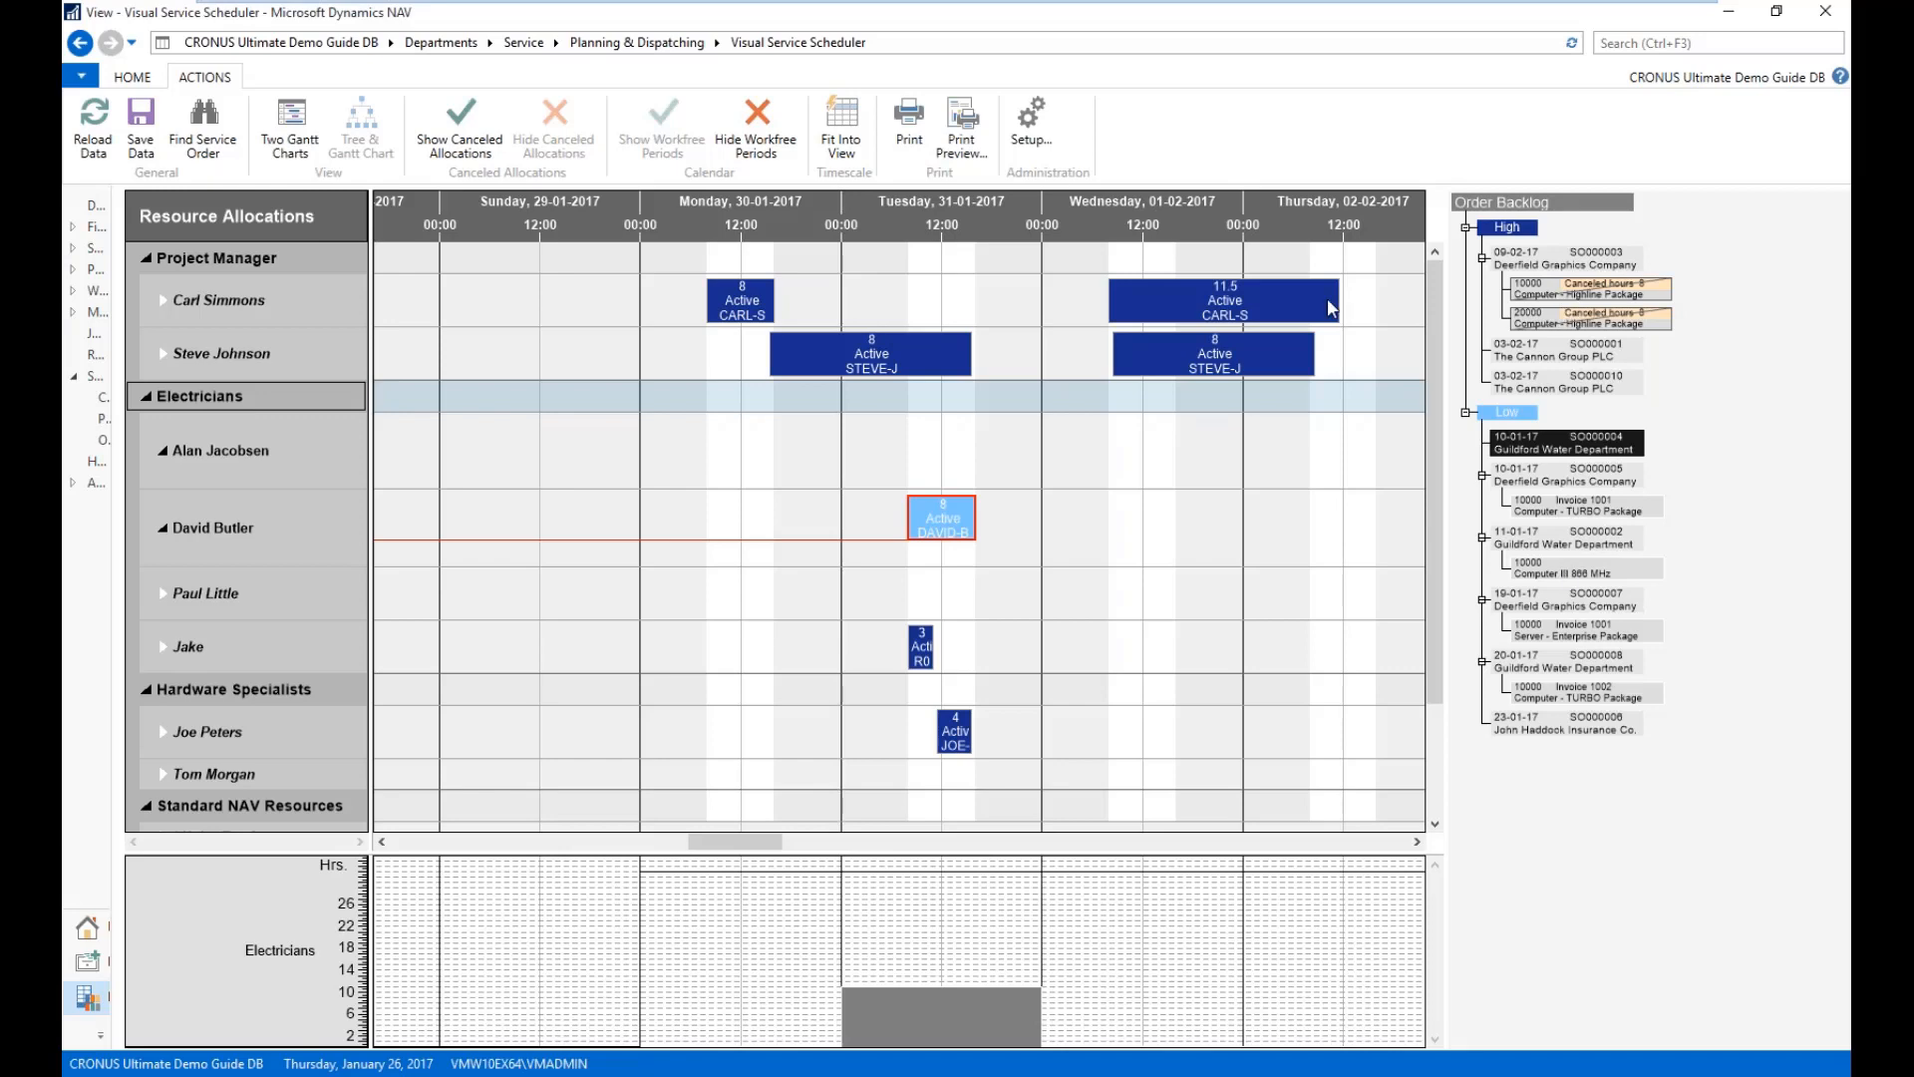
drag(1009, 234, 866, 225)
scroll(866, 225, down, 3)
scroll(866, 231, down, 4)
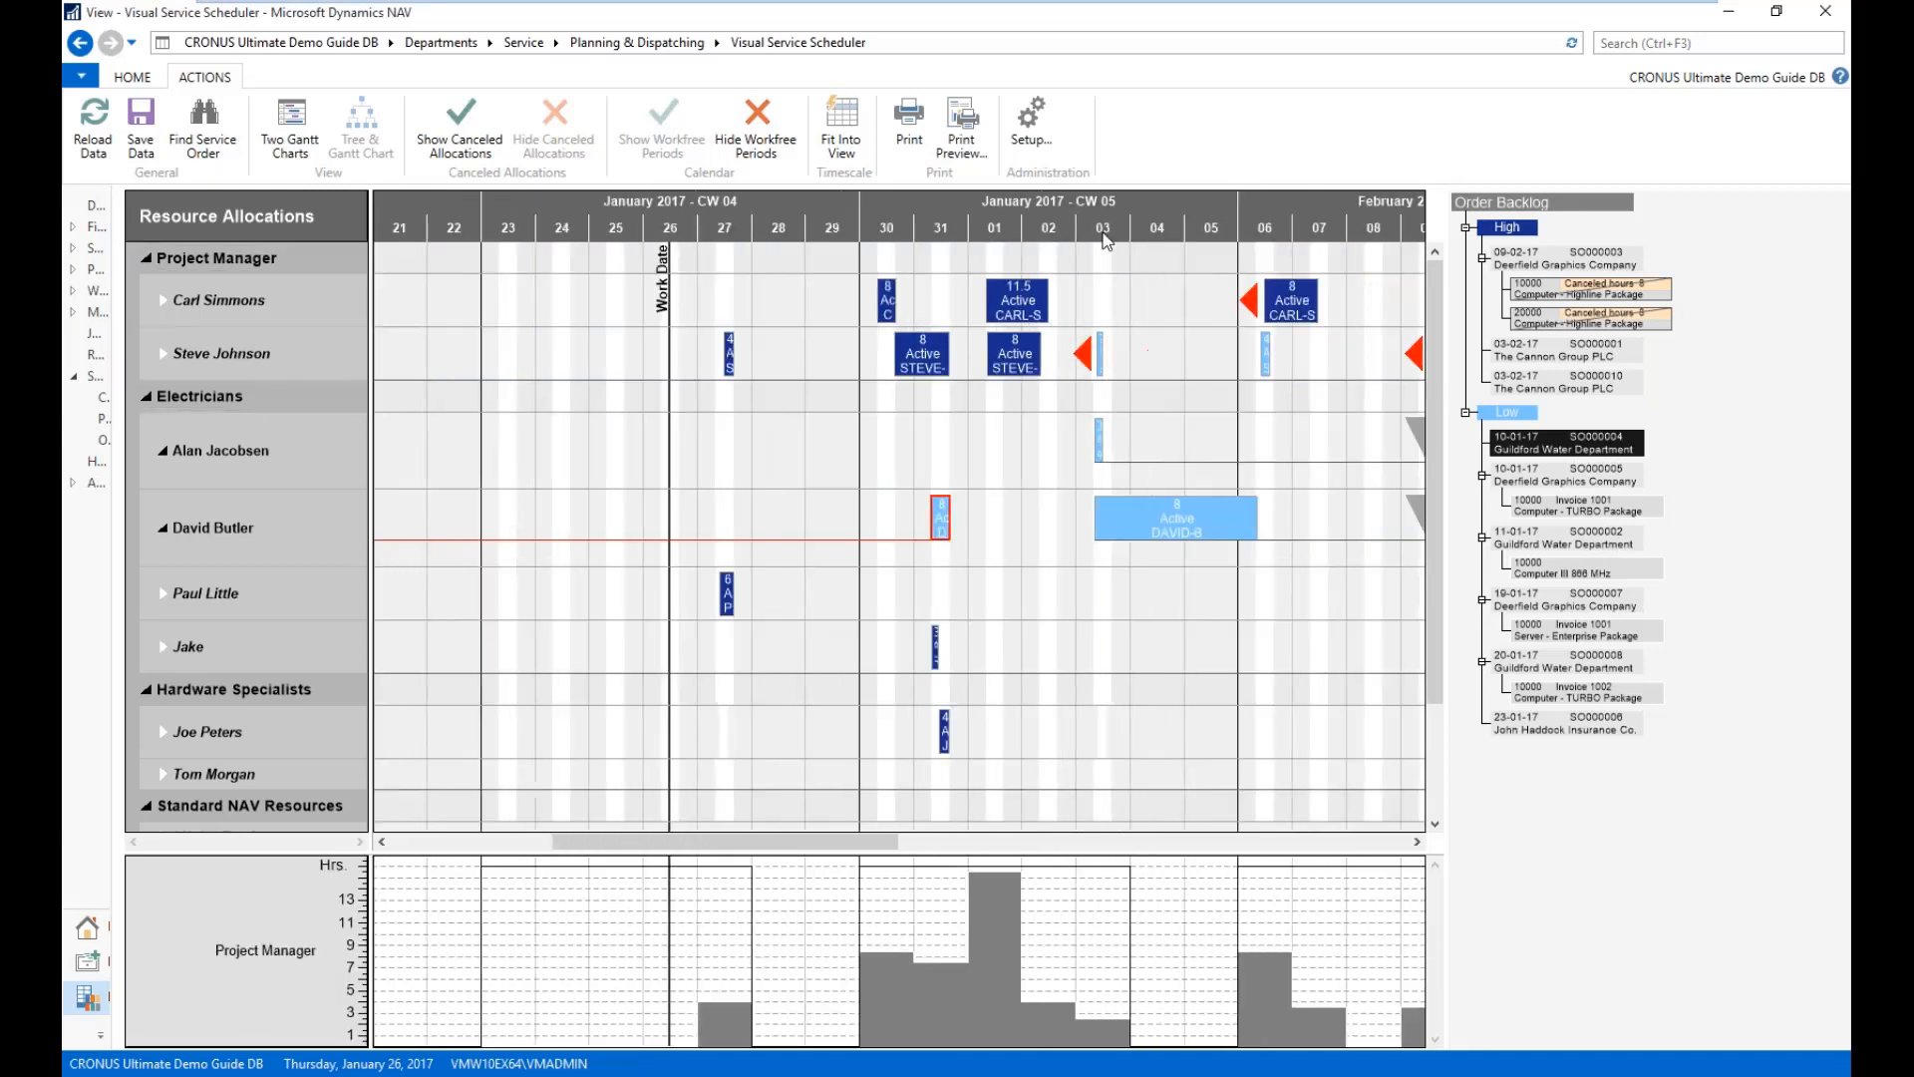